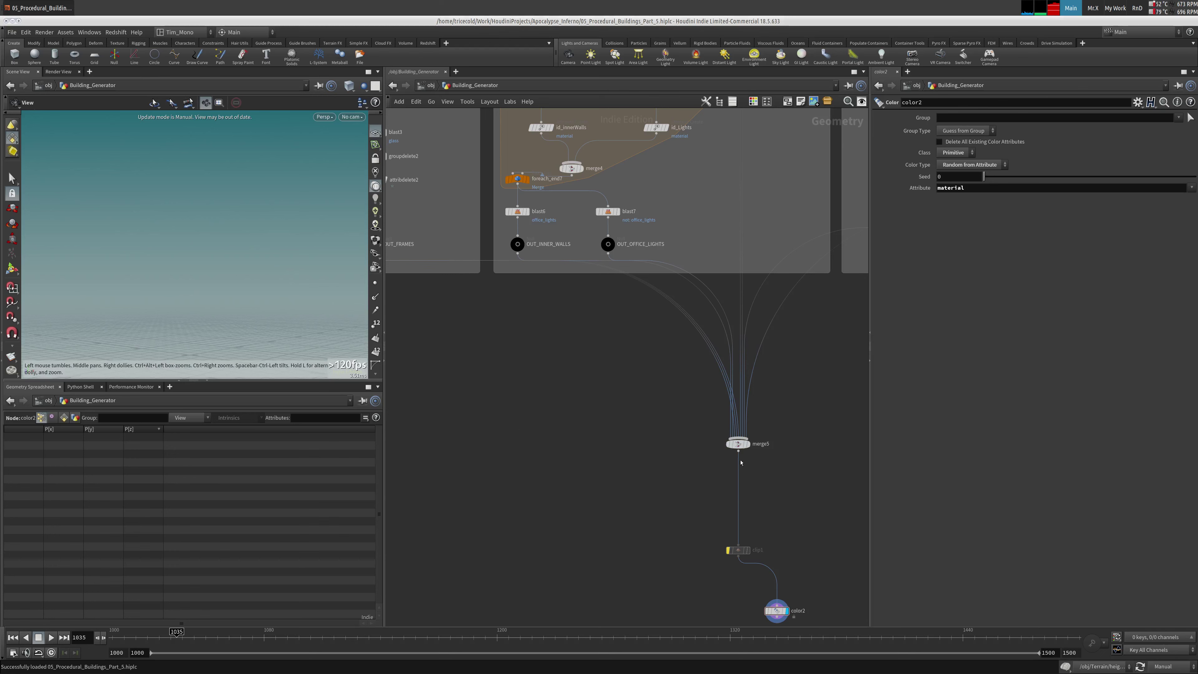
Delete the final merge node together with the clip and color nodes at the end of the network
key(Delete)
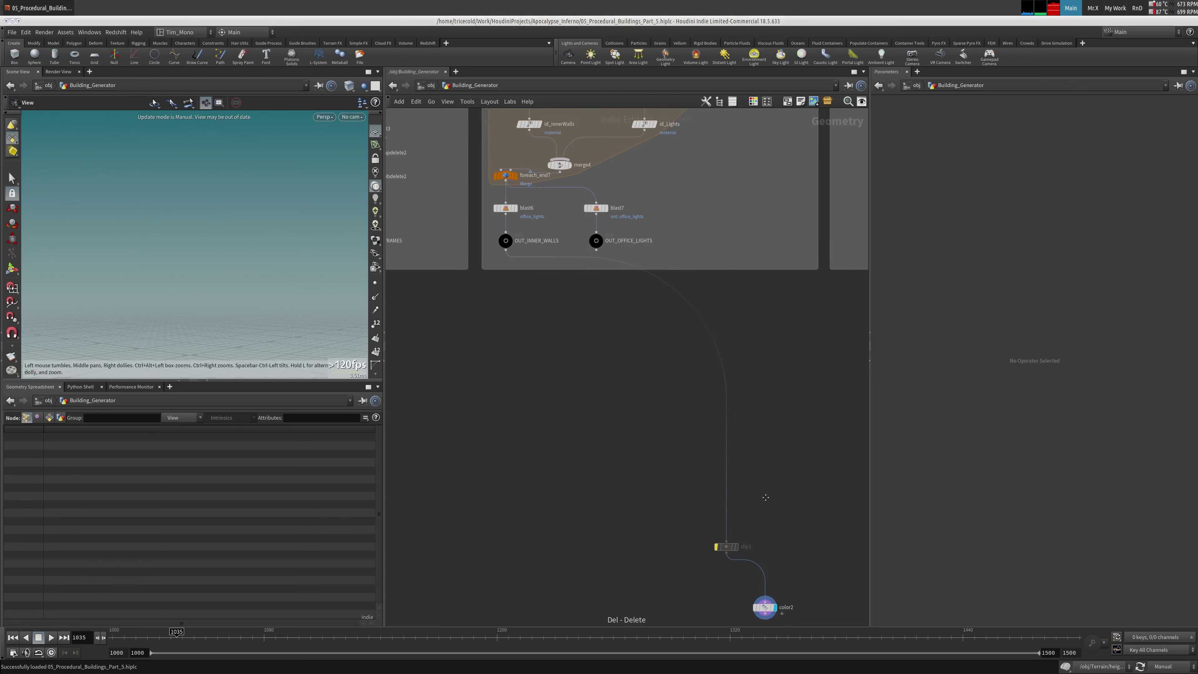
key(Delete)
key(h)
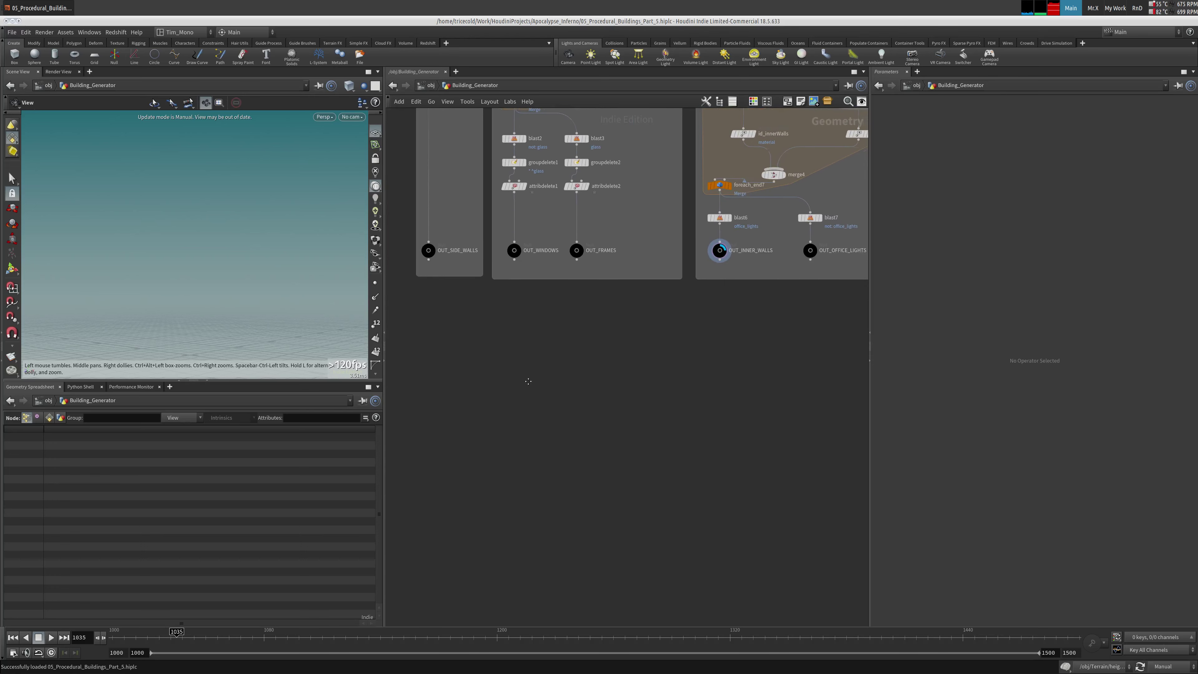
Add an Object Merge node below OUT_SIDE_WALLS and name it In_Floor
key(Tab)
text(null)
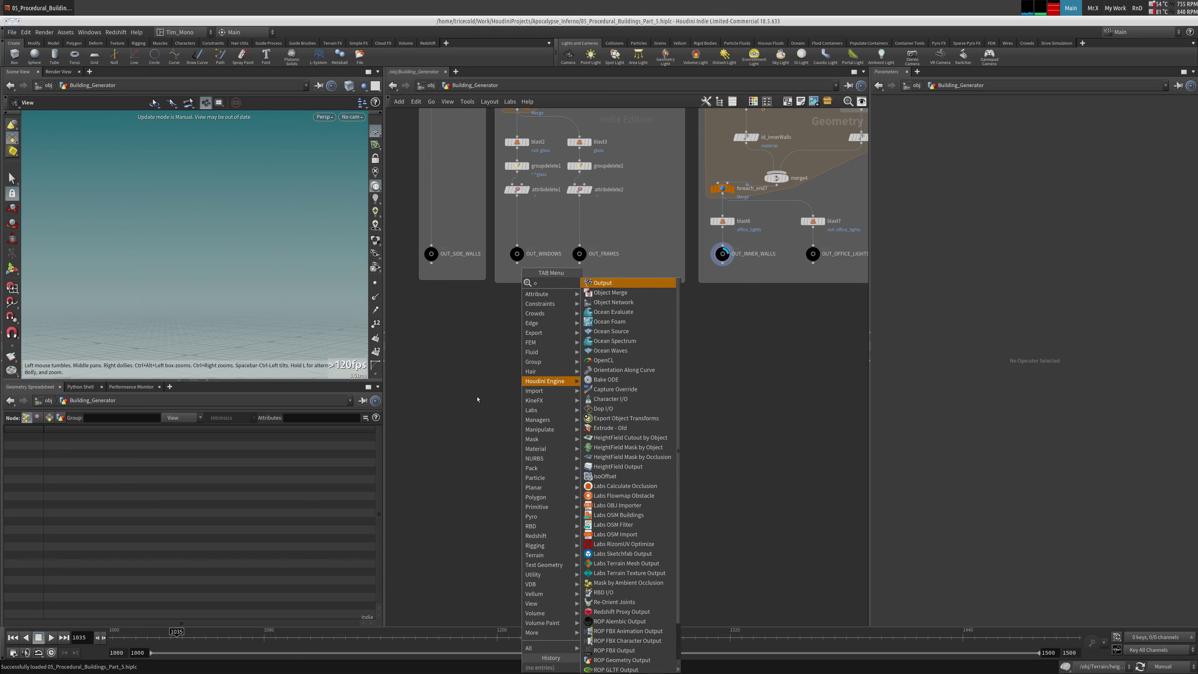
click(588, 302)
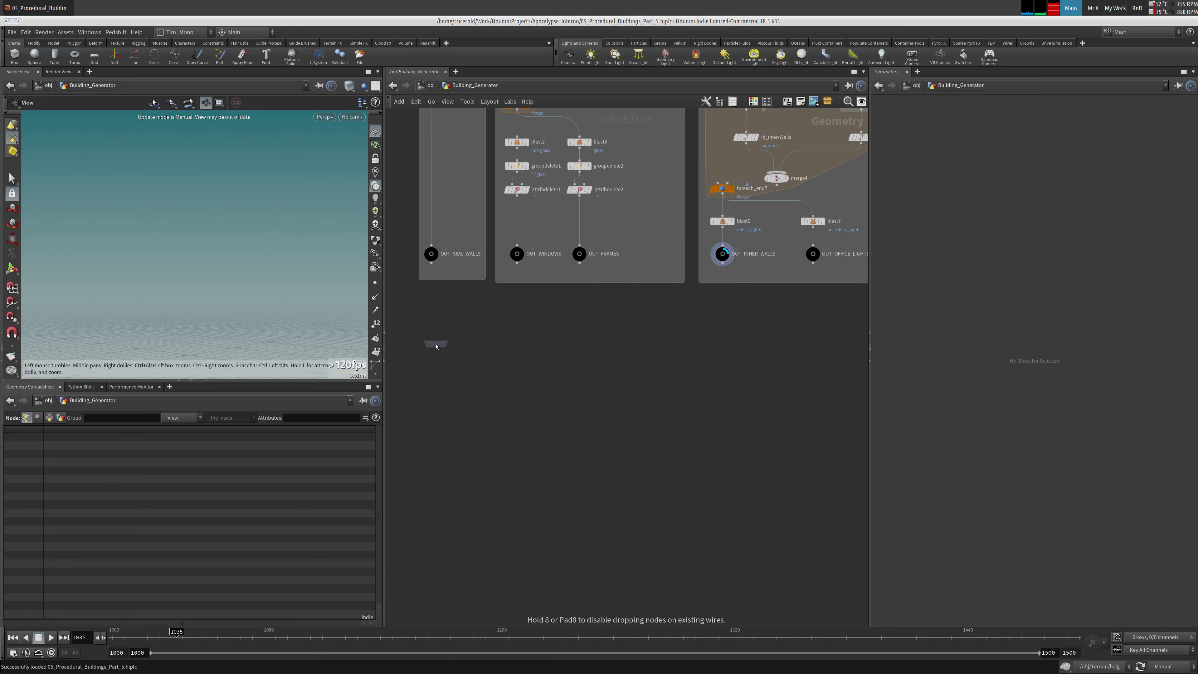
click(433, 343)
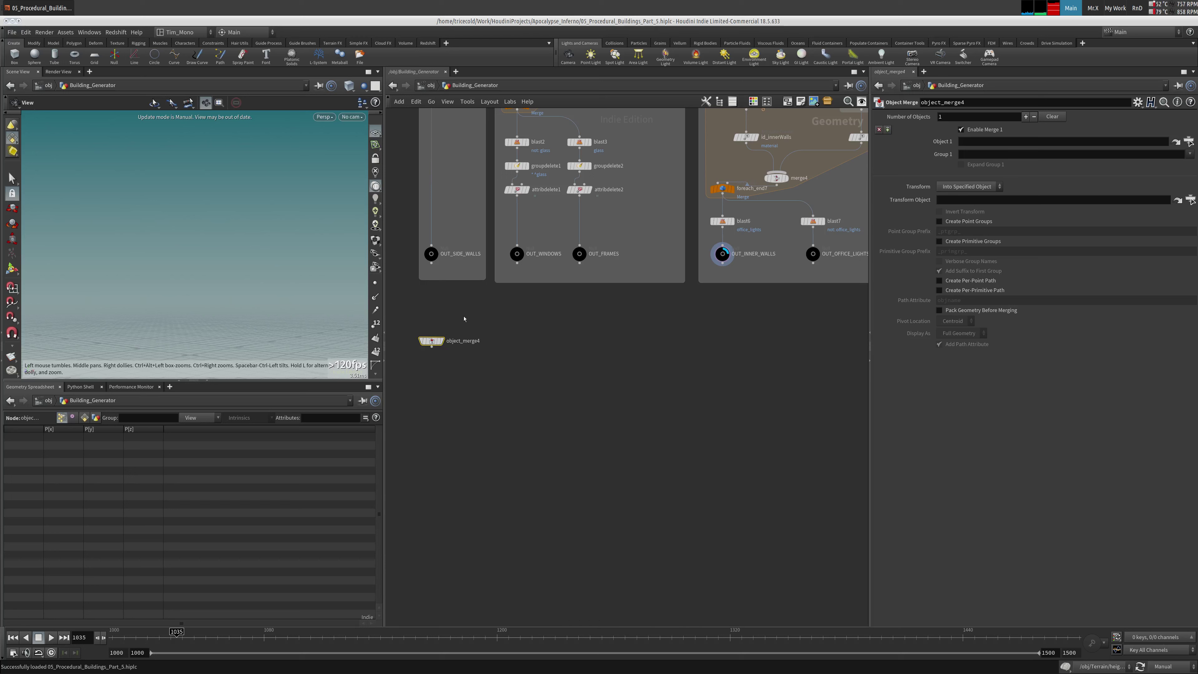
drag(436, 343, 435, 372)
double_click(454, 374)
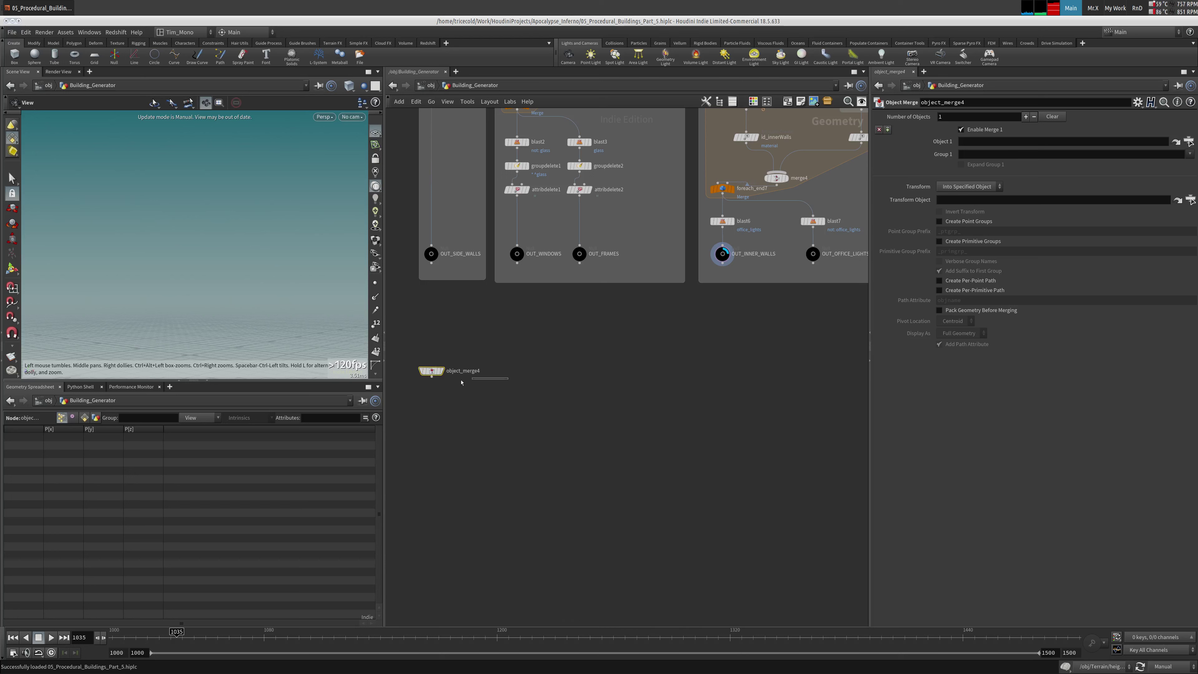
text(In_Floor)
key(Return)
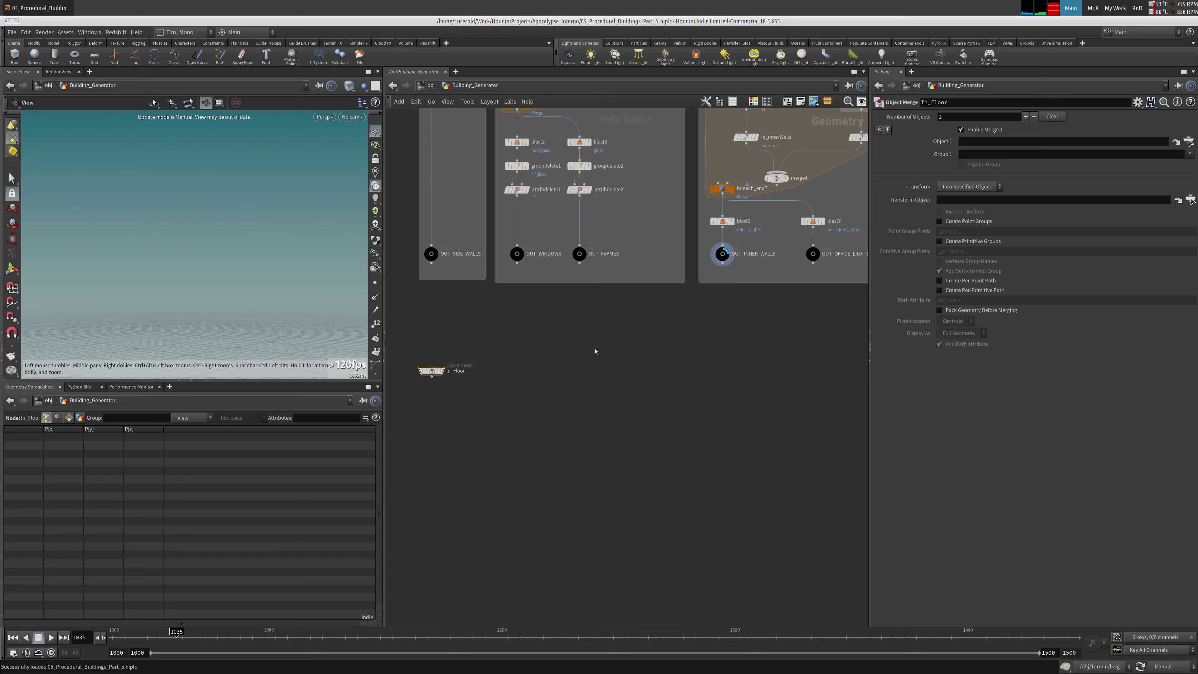
Set In_Floor's source object to ../OUT_FLOOR and its transform to Into This Object
middle_drag(619, 343, 713, 457)
scroll(588, 366, down, 1)
middle_drag(519, 227, 579, 473)
middle_drag(425, 330, 590, 322)
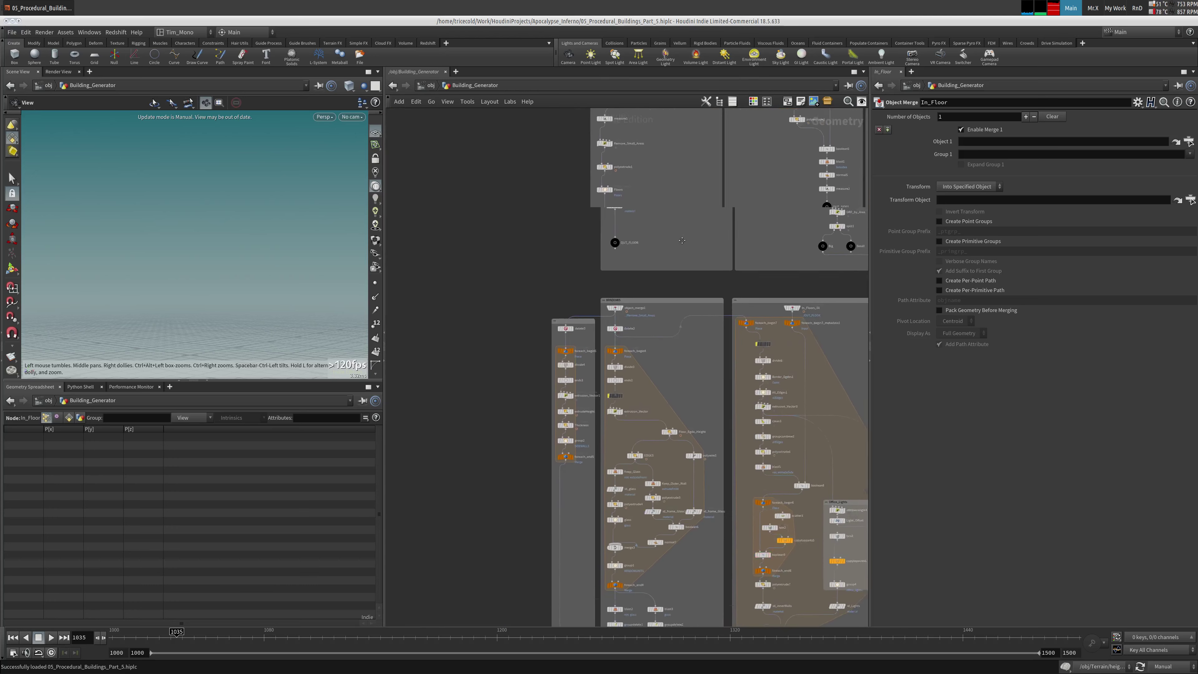
middle_drag(501, 311, 537, 259)
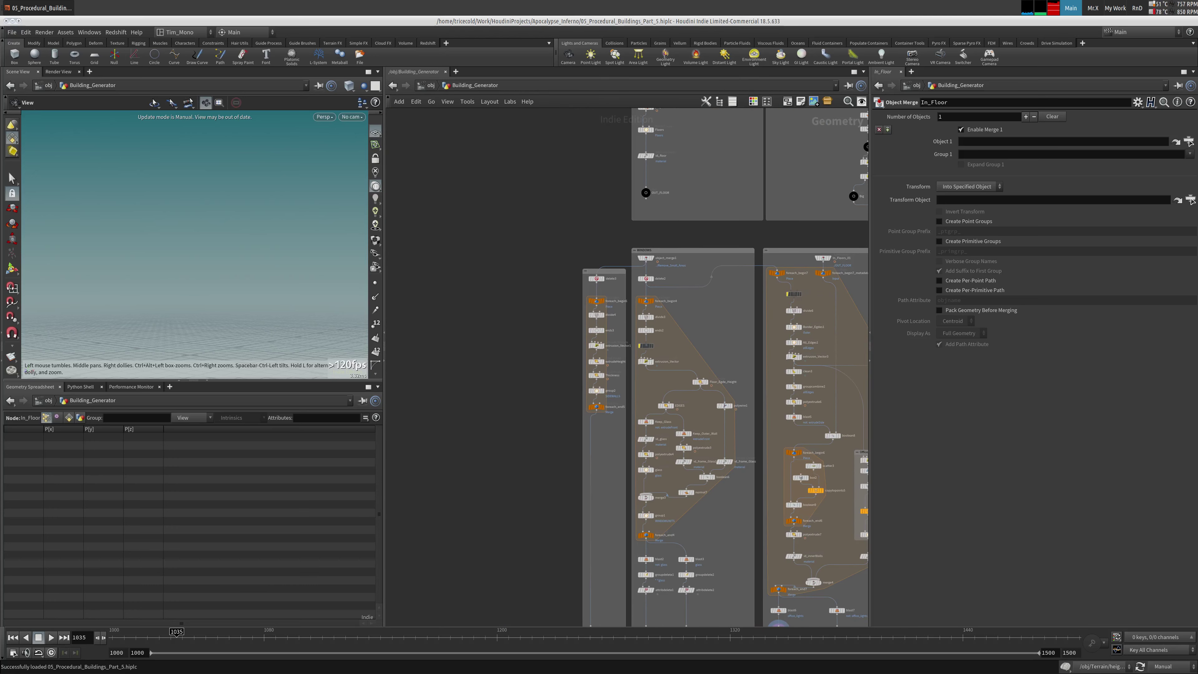
middle_drag(497, 470, 458, 481)
drag(547, 269, 1005, 143)
click(969, 186)
click(962, 200)
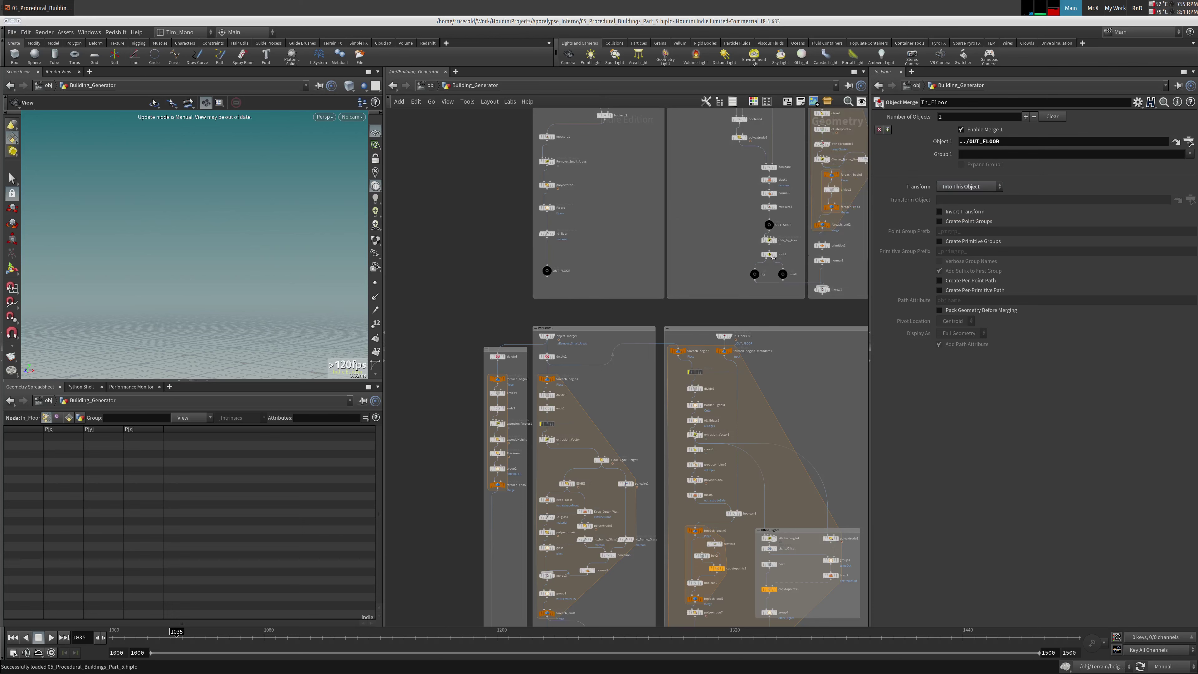
Display the In_Floor node, set the scene update mode to Auto Update, and examine the floor geometry up close
middle_drag(586, 195, 636, 105)
middle_drag(529, 548, 486, 326)
drag(455, 415, 547, 454)
click(513, 430)
click(1169, 666)
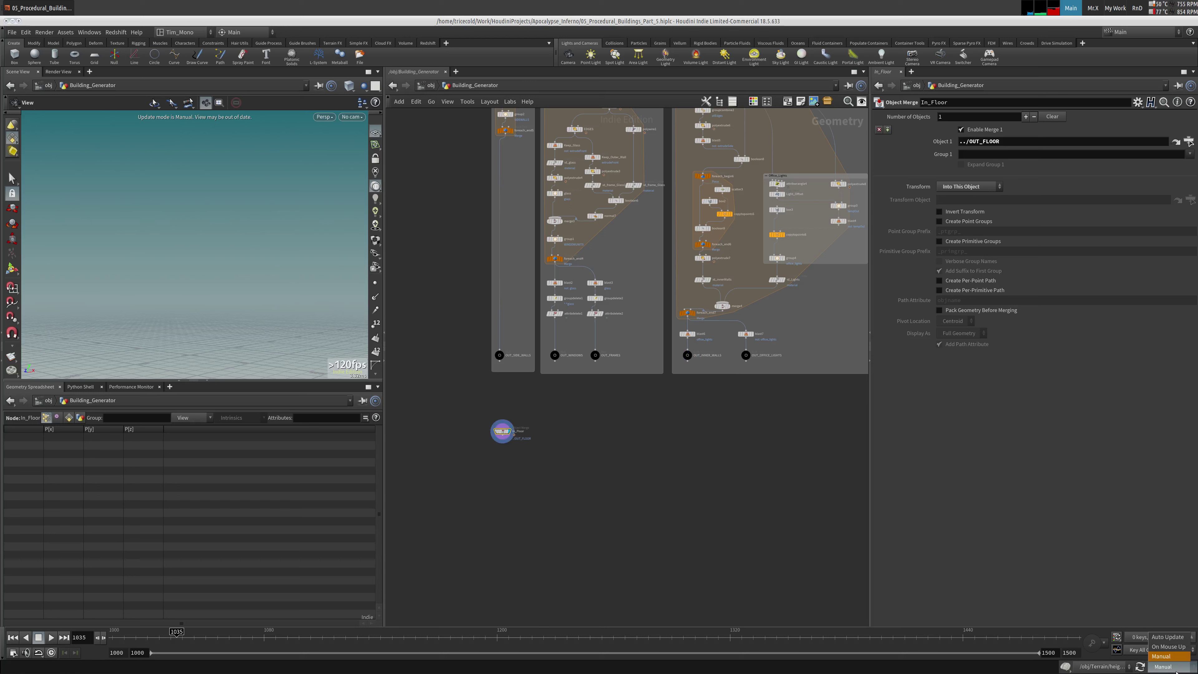
click(1170, 643)
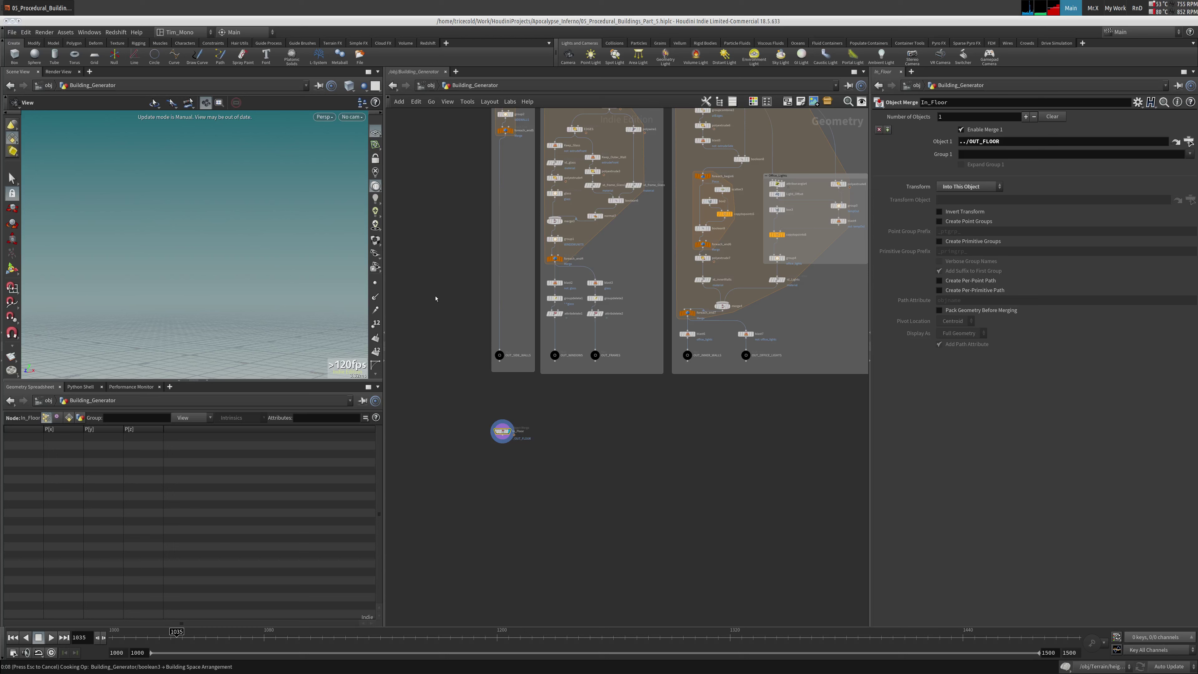
scroll(241, 220, up, 5)
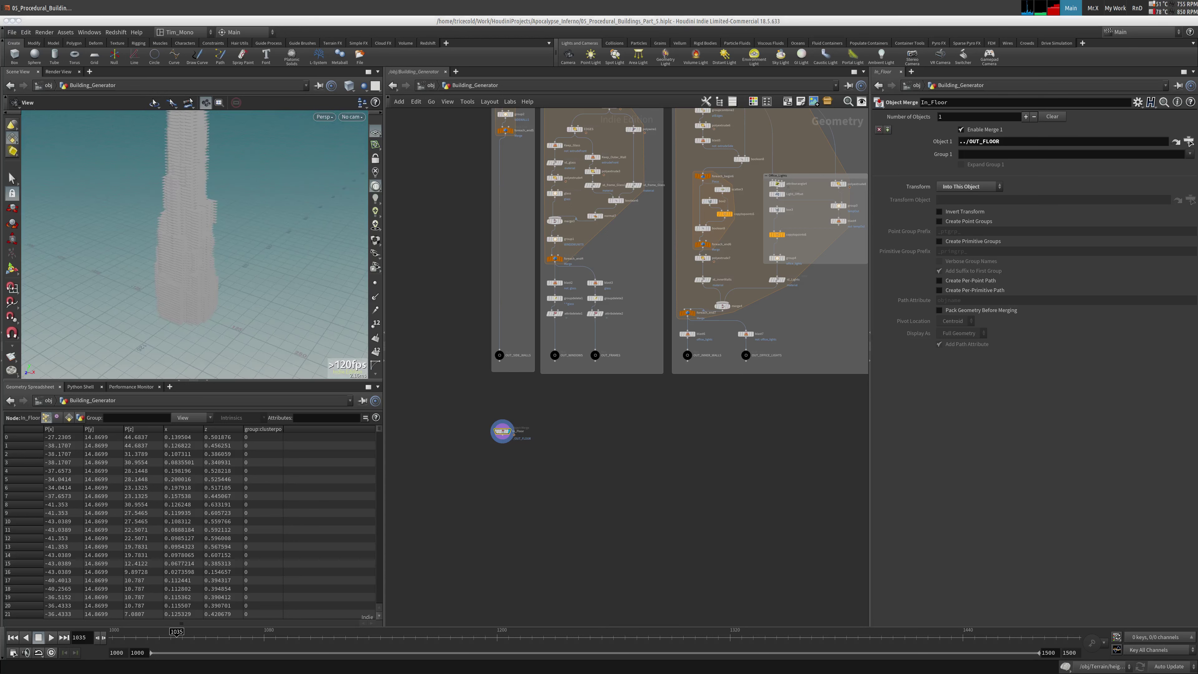
middle_click(501, 435)
drag(189, 222, 179, 264)
scroll(172, 305, up, 5)
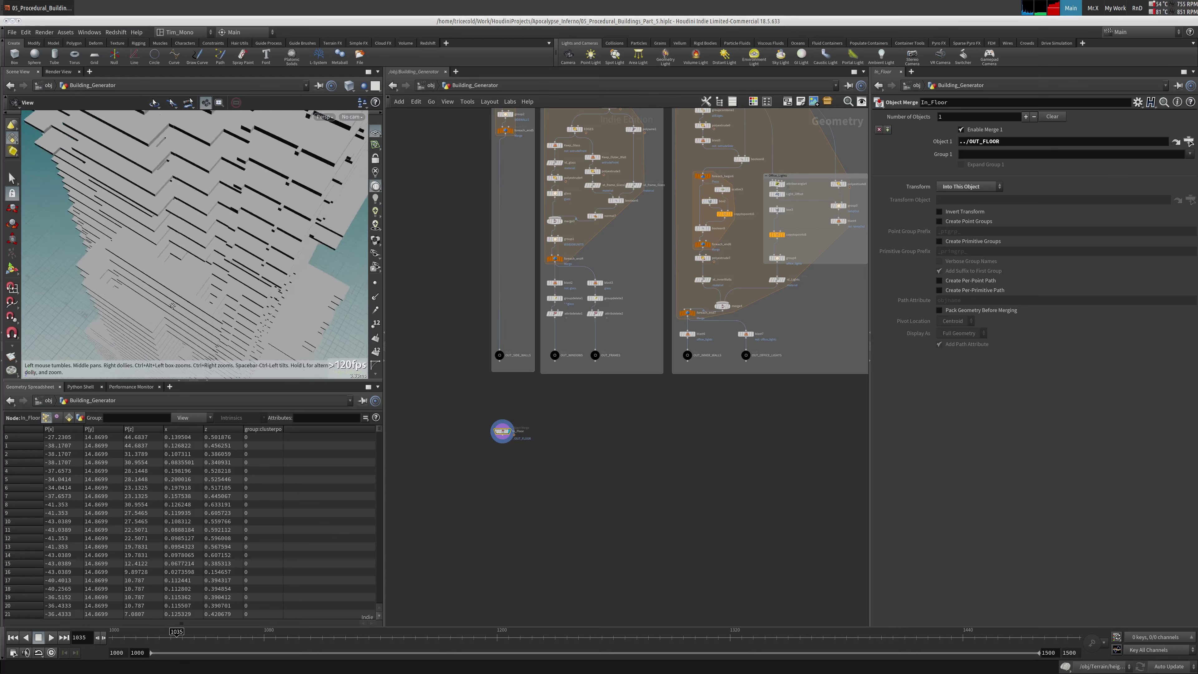
Add a second Object Merge node beside In_Floor and name it In_Columns
scroll(172, 306, up, 5)
key(f)
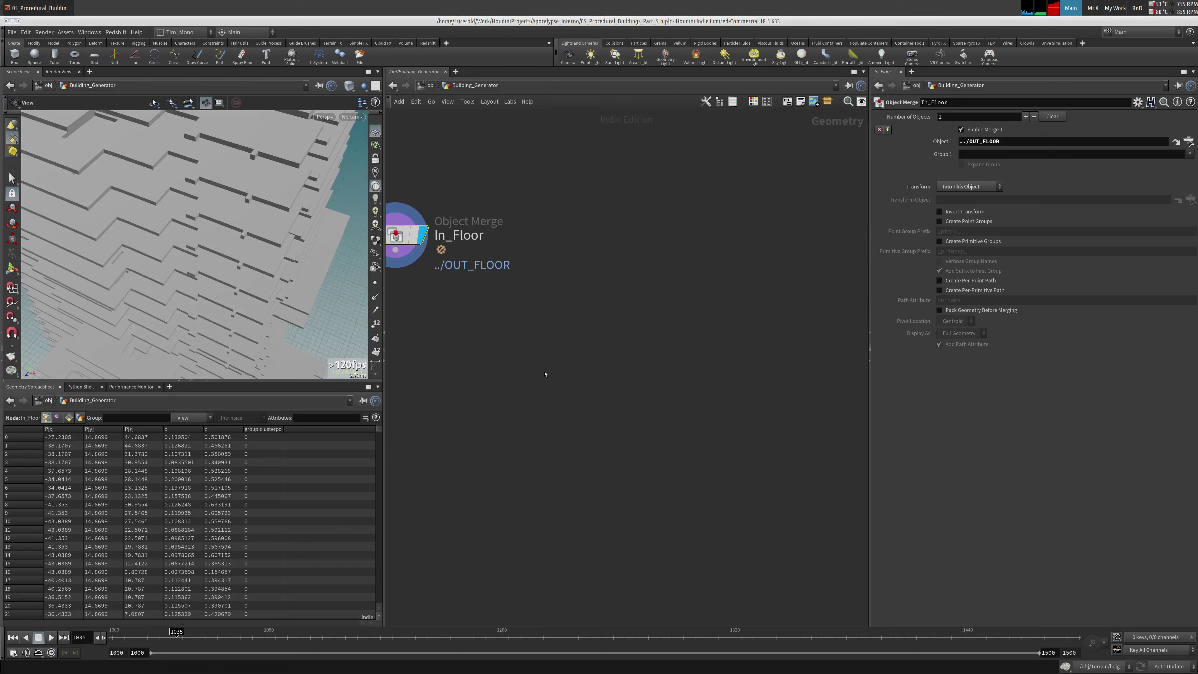
key(Tab)
text(obj)
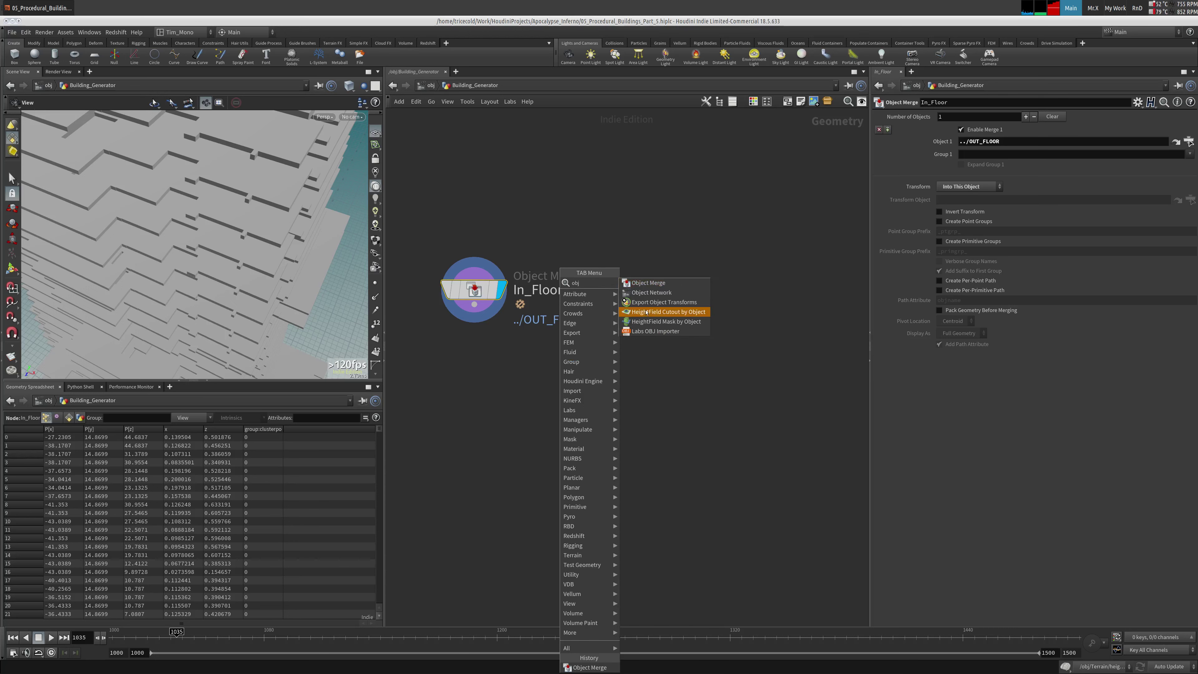
click(648, 283)
click(566, 378)
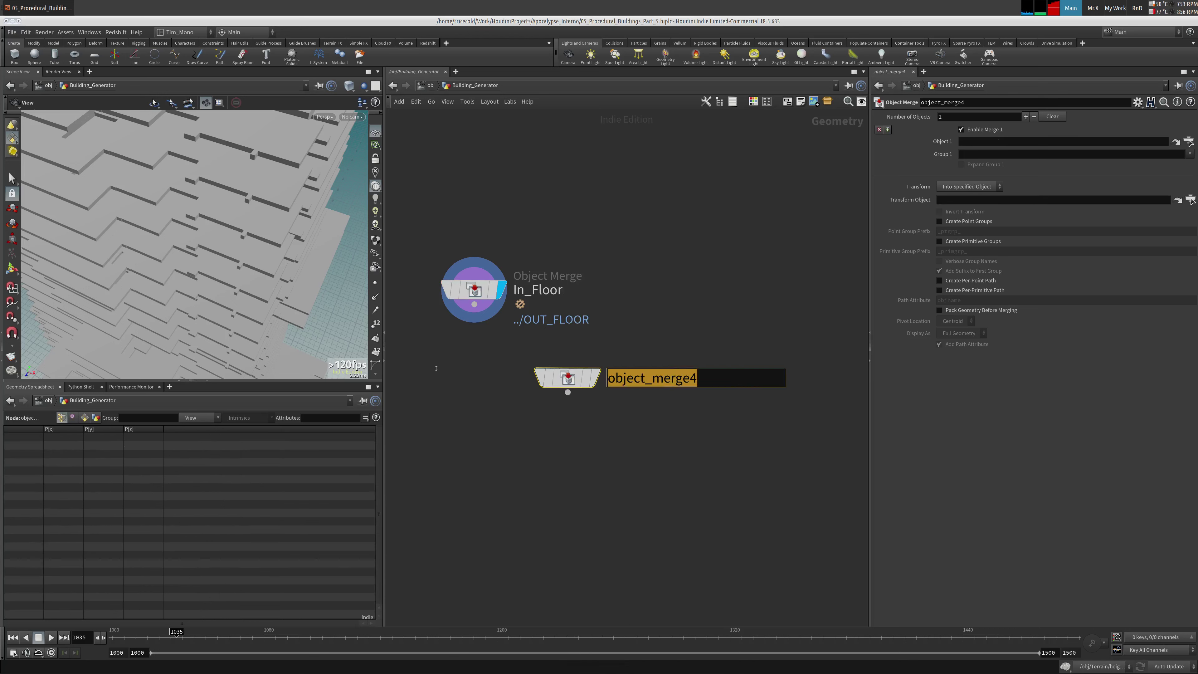
text(In_Colimn)
key(BackSpace)
key(BackSpace)
key(BackSpace)
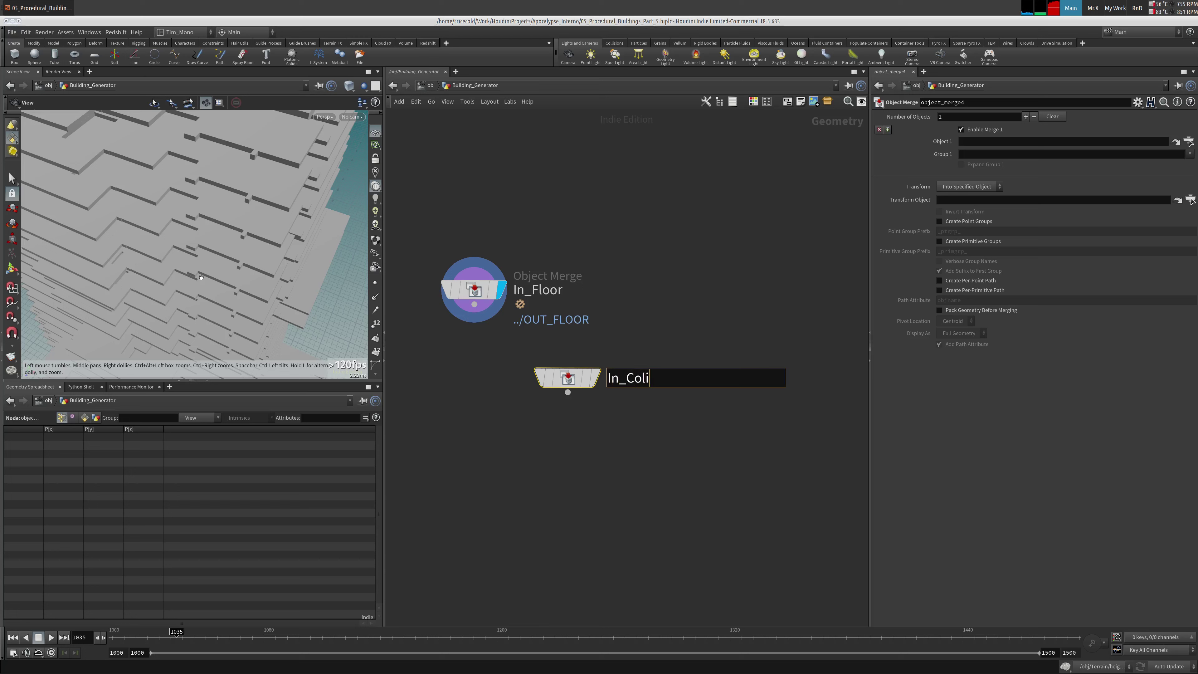
text(umn)
key(Return)
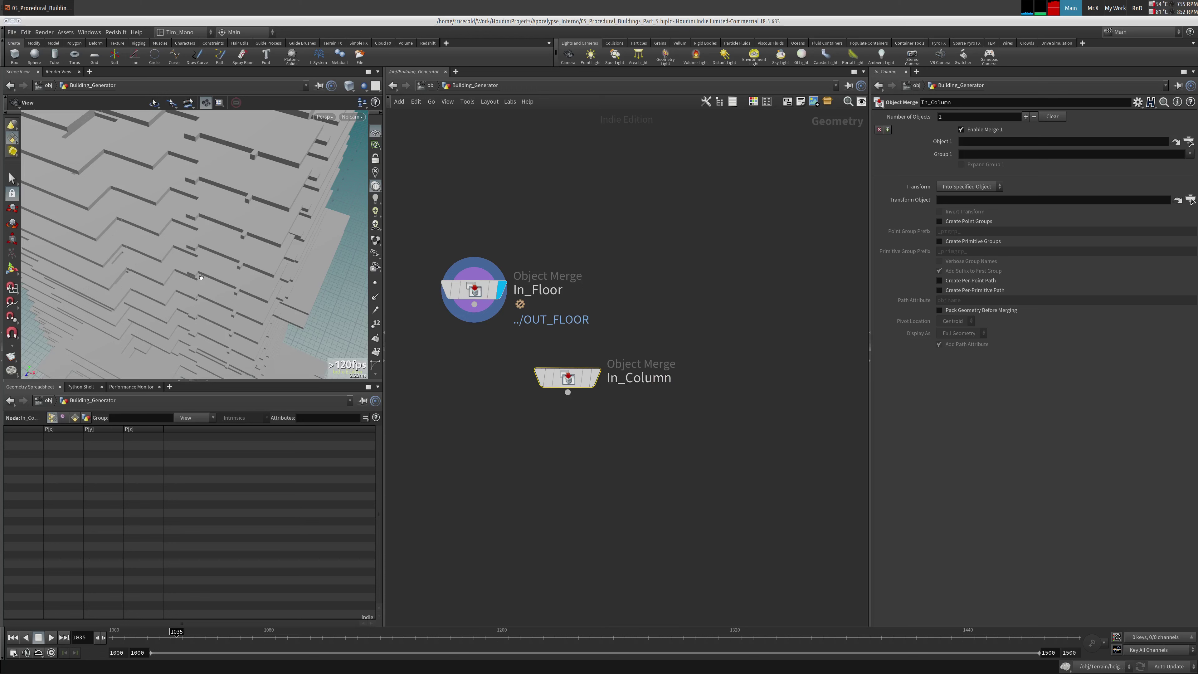
double_click(642, 378)
text(s)
key(Return)
Set In_Columns' source object to ../OUT_COLUMNS
middle_drag(640, 311, 637, 361)
scroll(661, 358, down, 5)
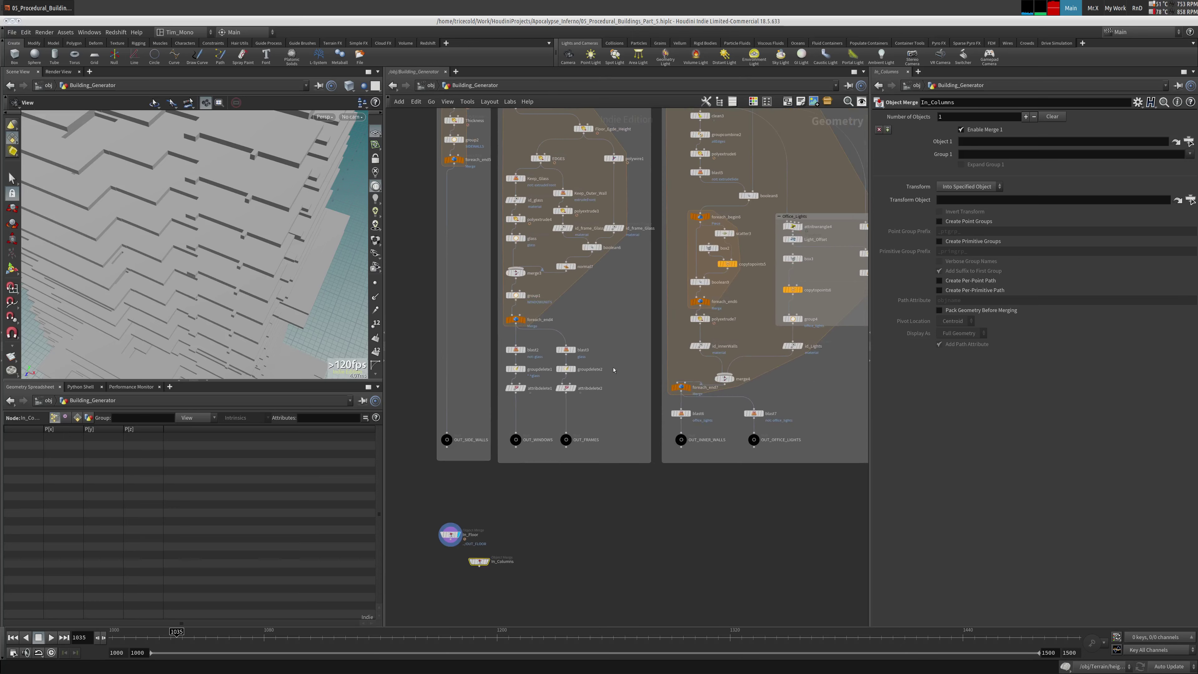
shift+scroll(670, 357, right, 10)
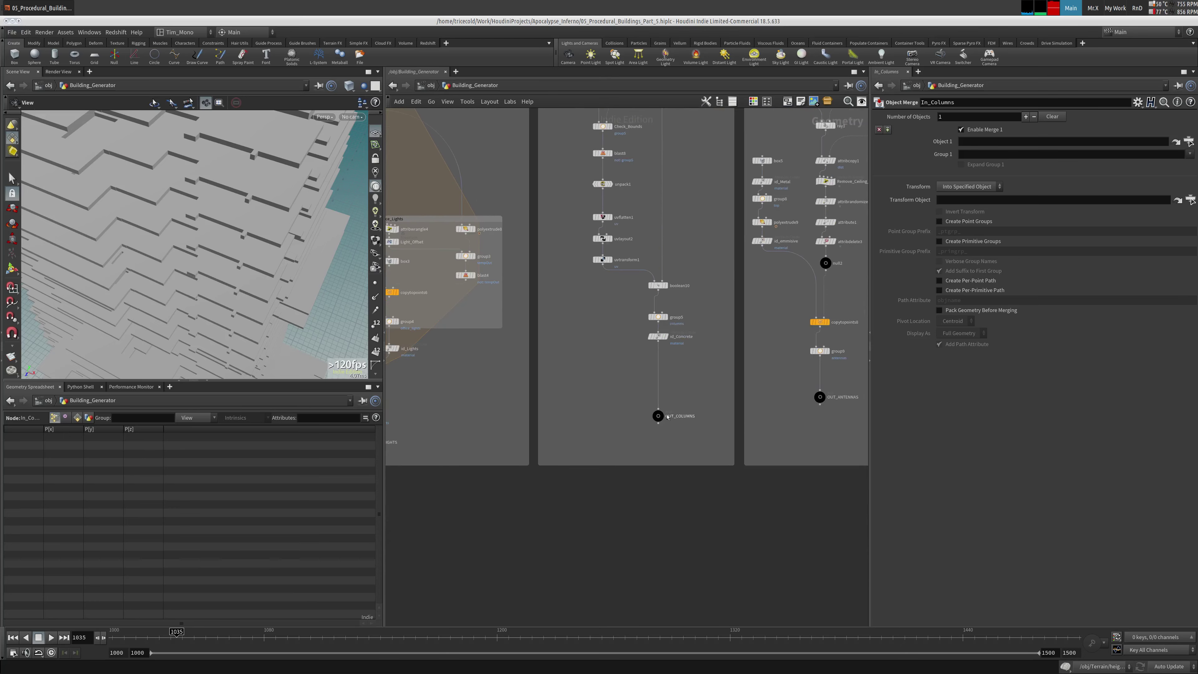
drag(693, 389, 658, 416)
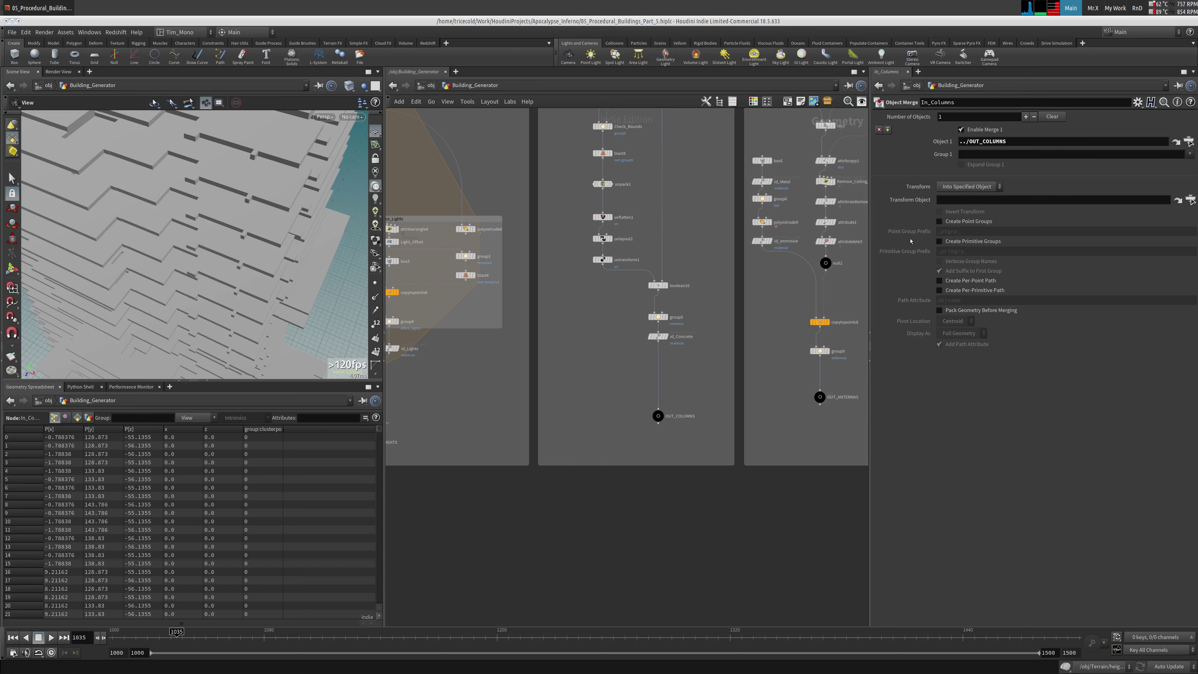
Add a Boolean node with the Subtract operation below In_Floor and In_Columns
key(f)
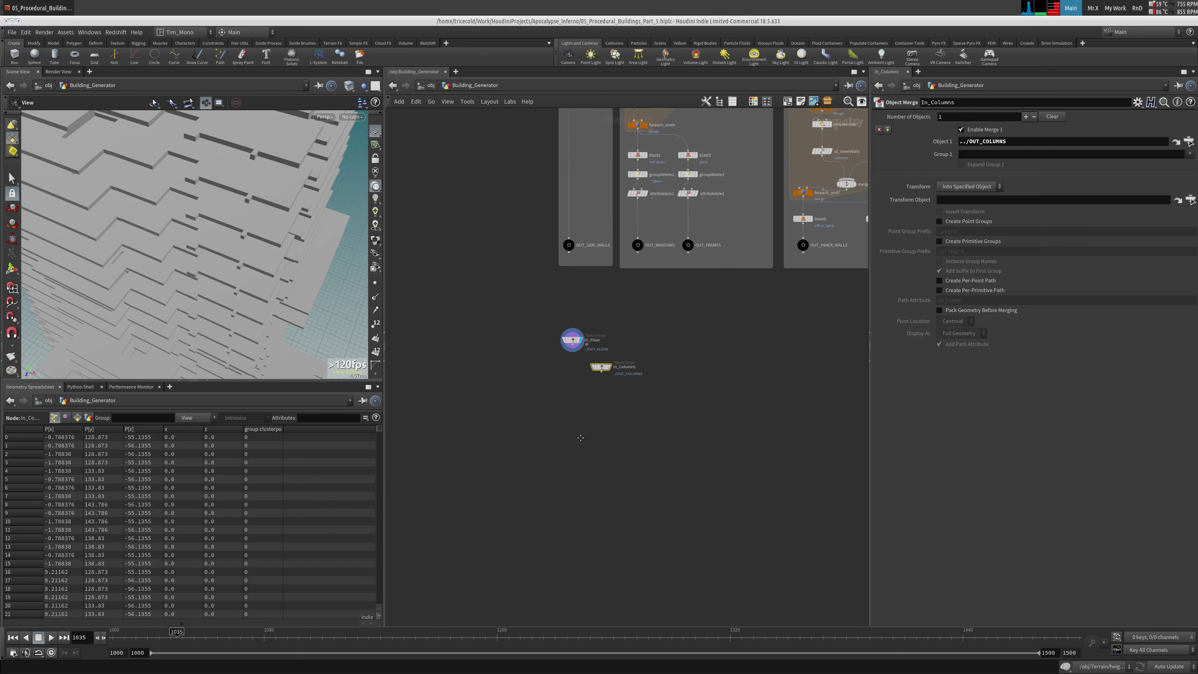
key(Tab)
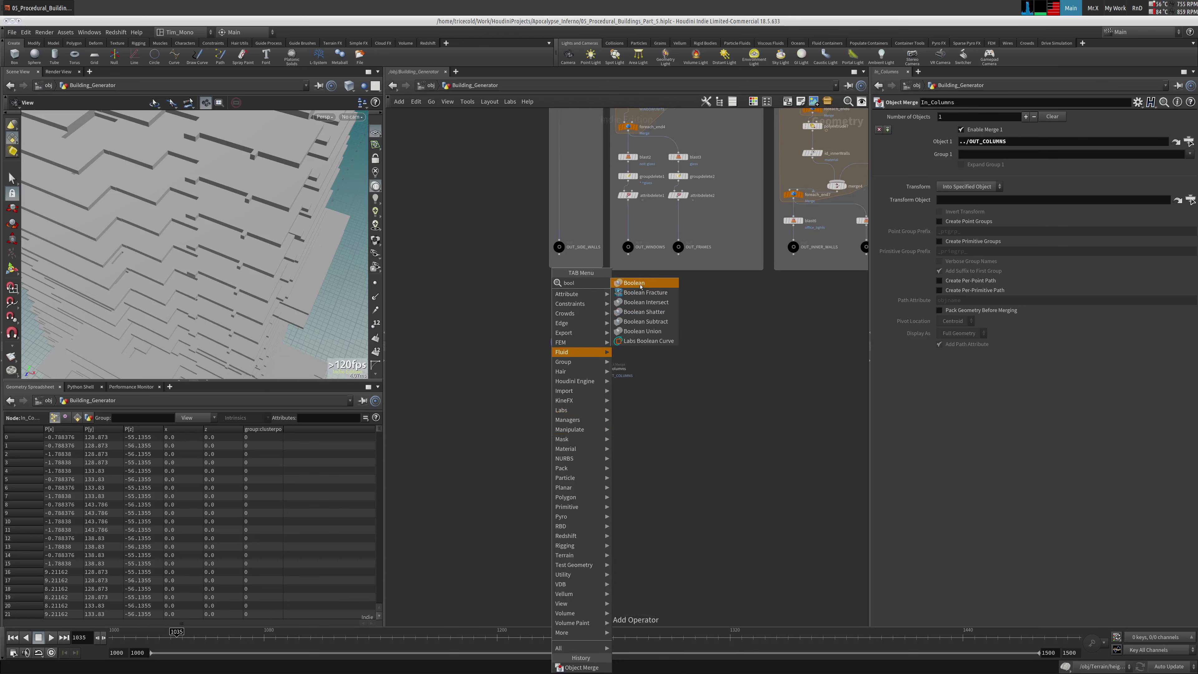
click(641, 302)
click(566, 416)
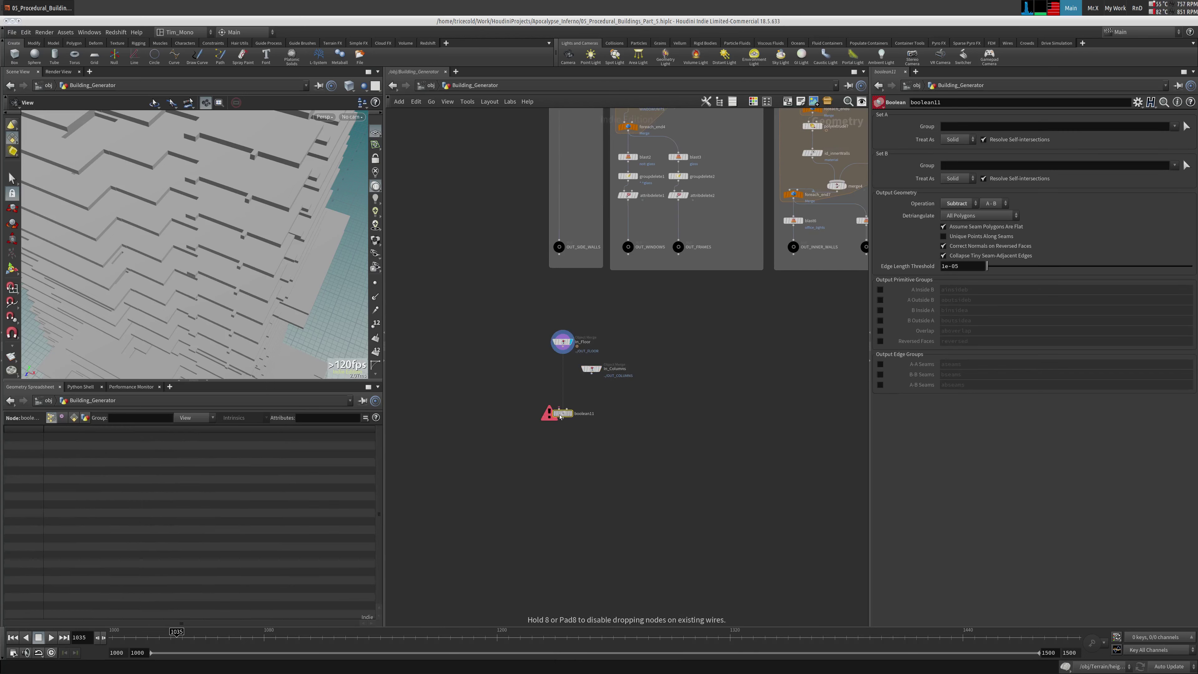
Save the scene as a new file named 05_Procedural_Buildings_Part_6.hiplc
click(12, 32)
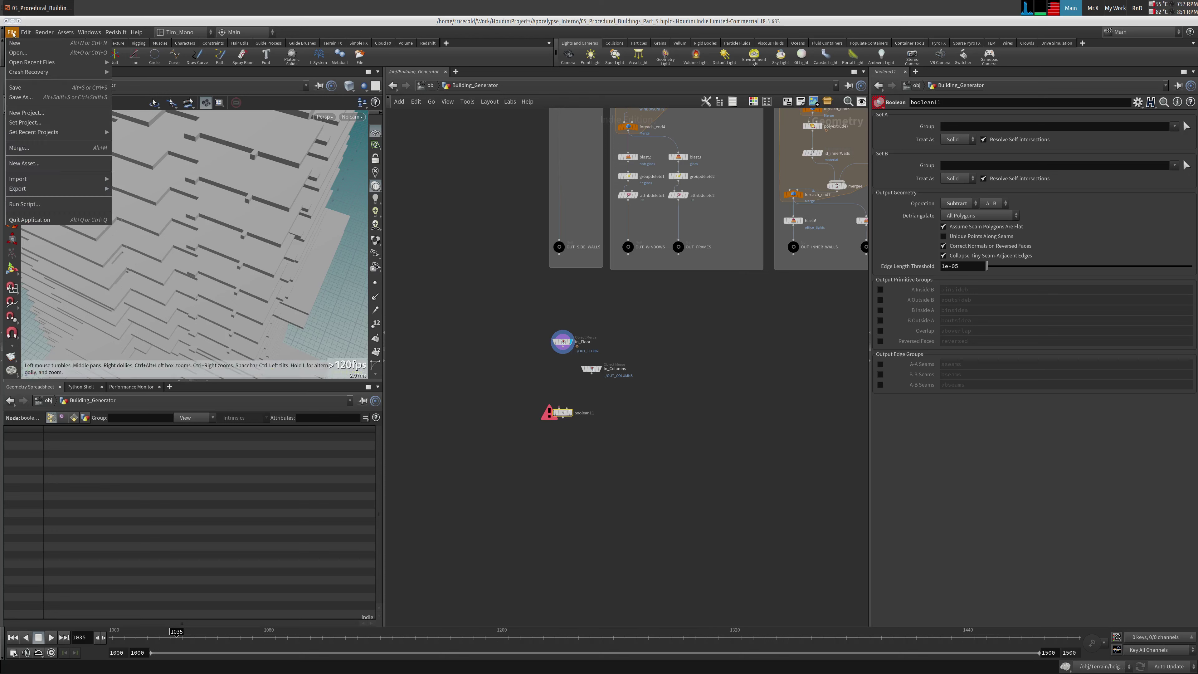
click(28, 98)
click(196, 199)
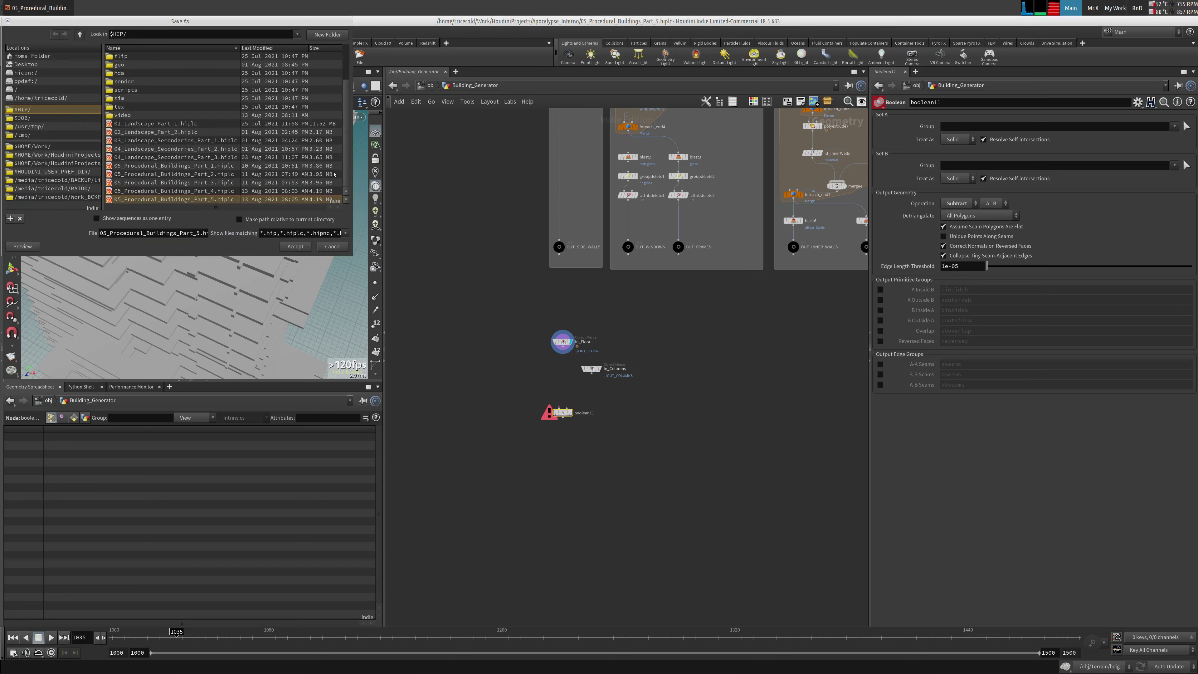
drag(195, 233, 200, 233)
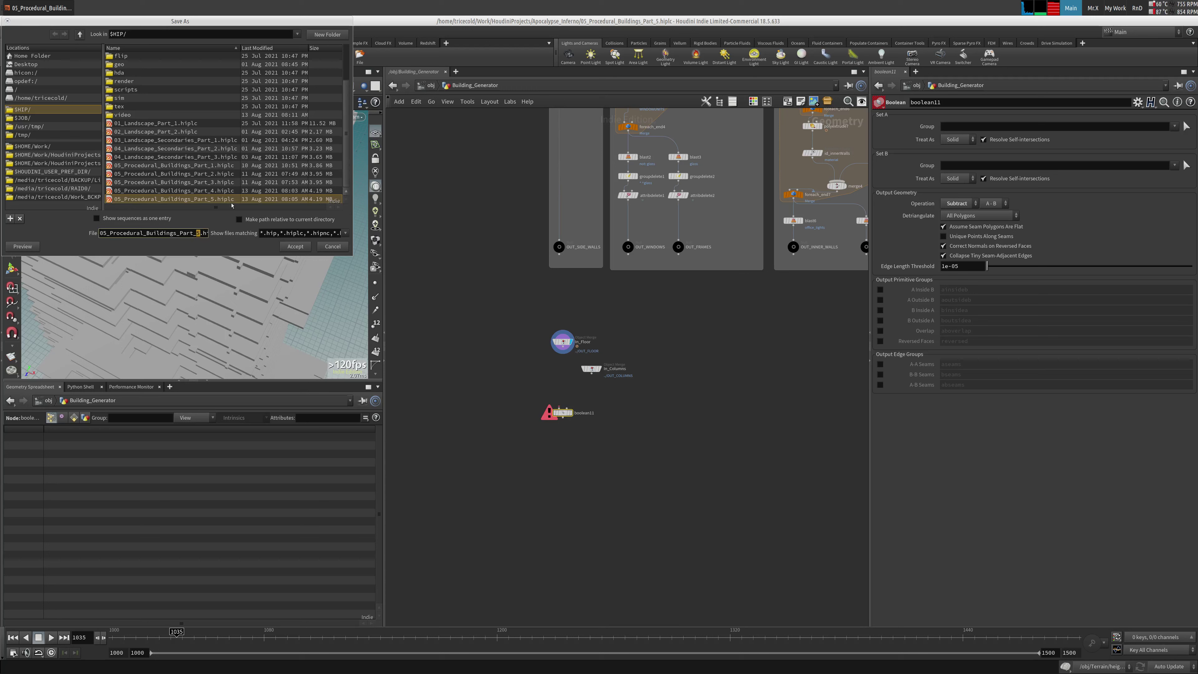
text(6)
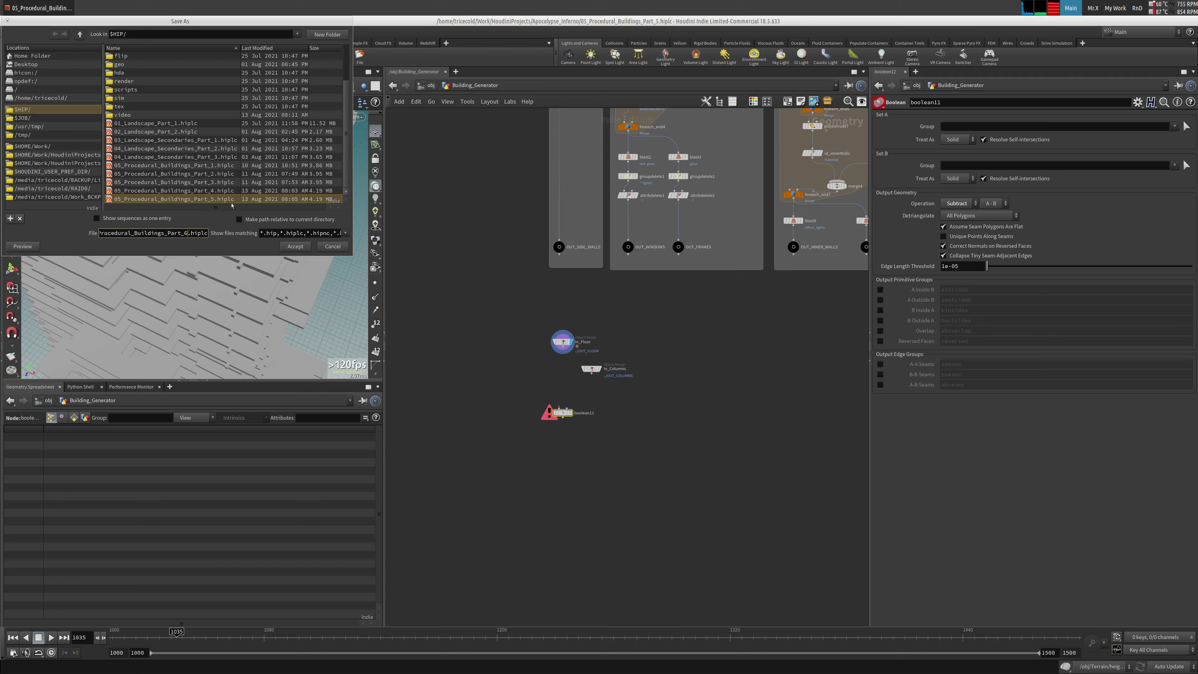
click(307, 247)
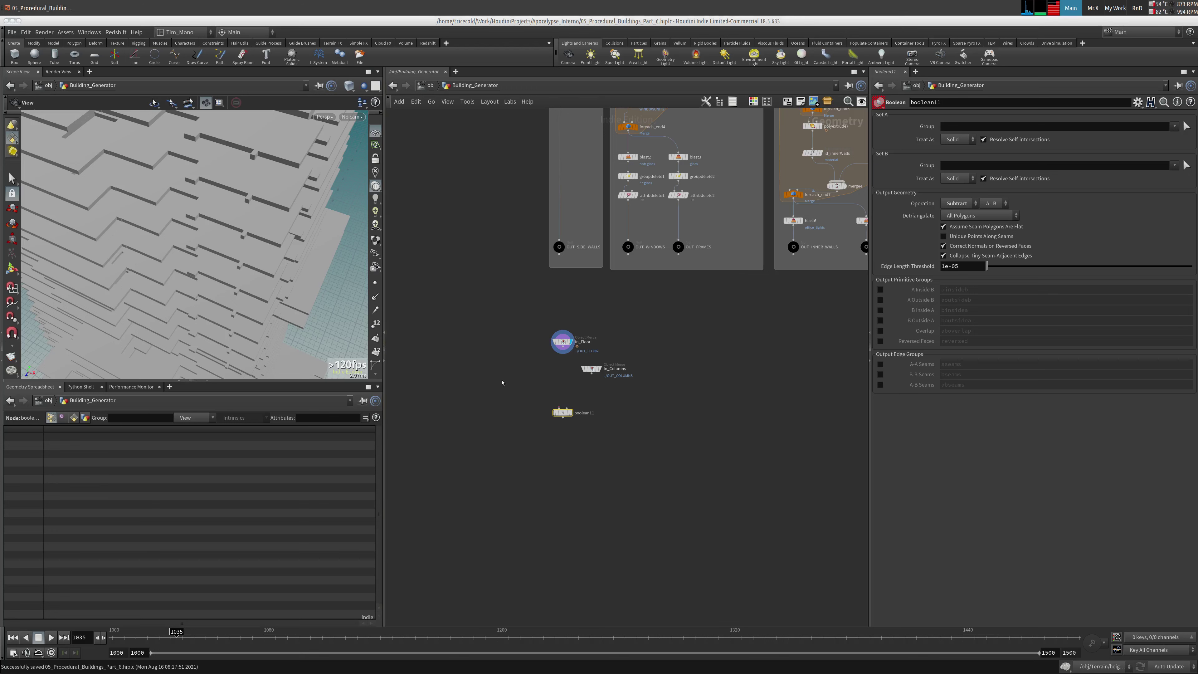
Wire In_Floor into the Boolean's first input and In_Columns into its second, and display the subtracted floors
drag(558, 355, 559, 409)
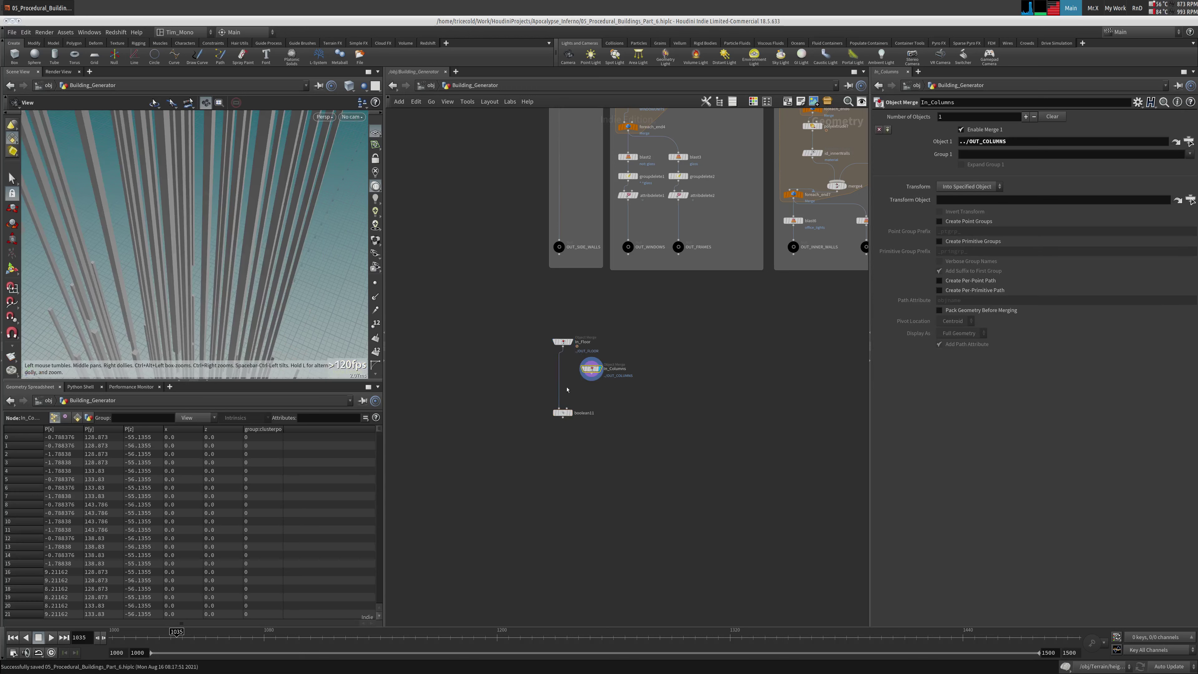
drag(591, 379, 563, 411)
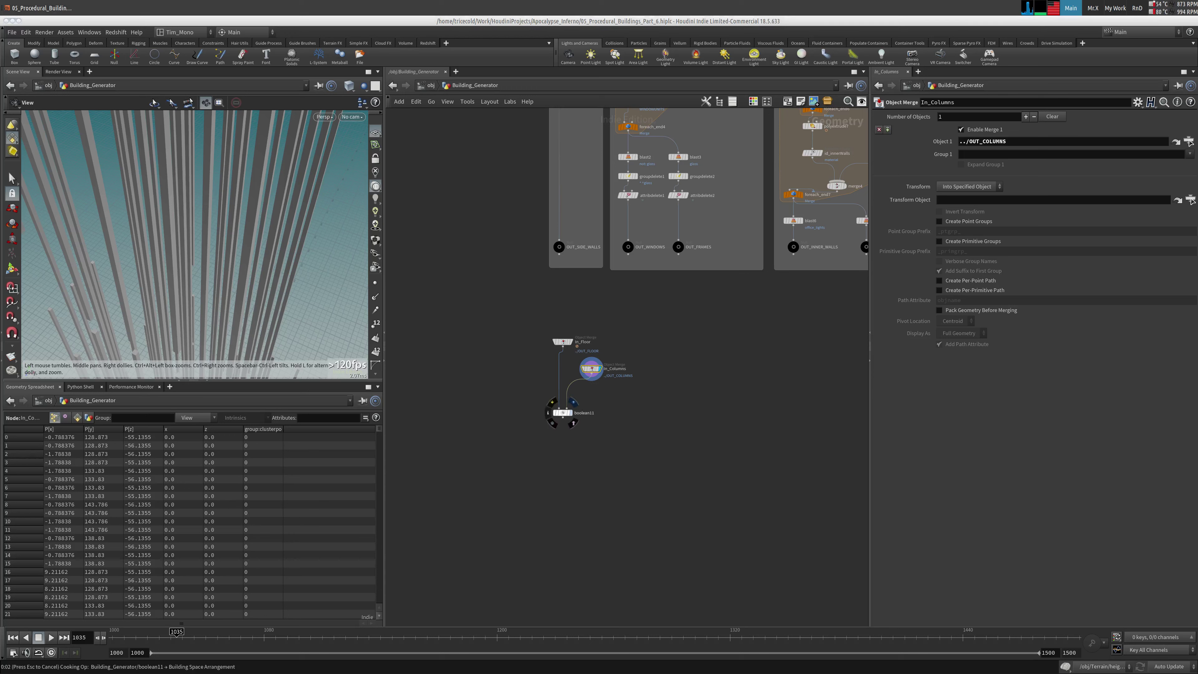
click(562, 413)
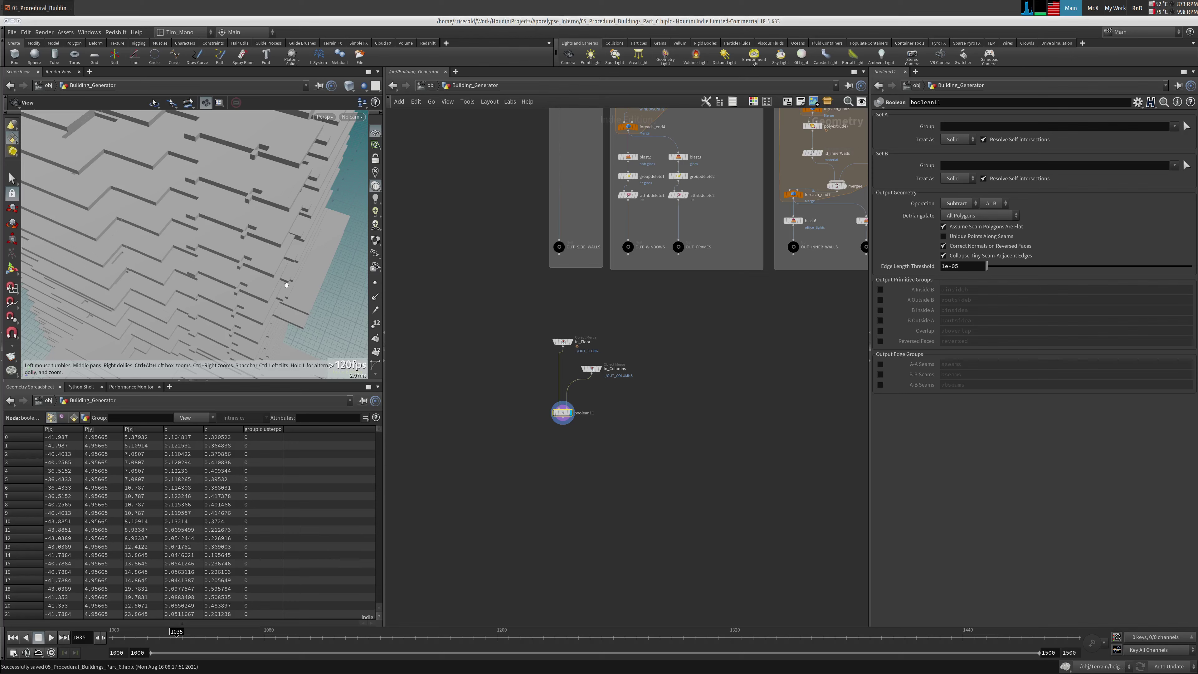
drag(278, 208, 348, 237)
scroll(519, 446, up, 6)
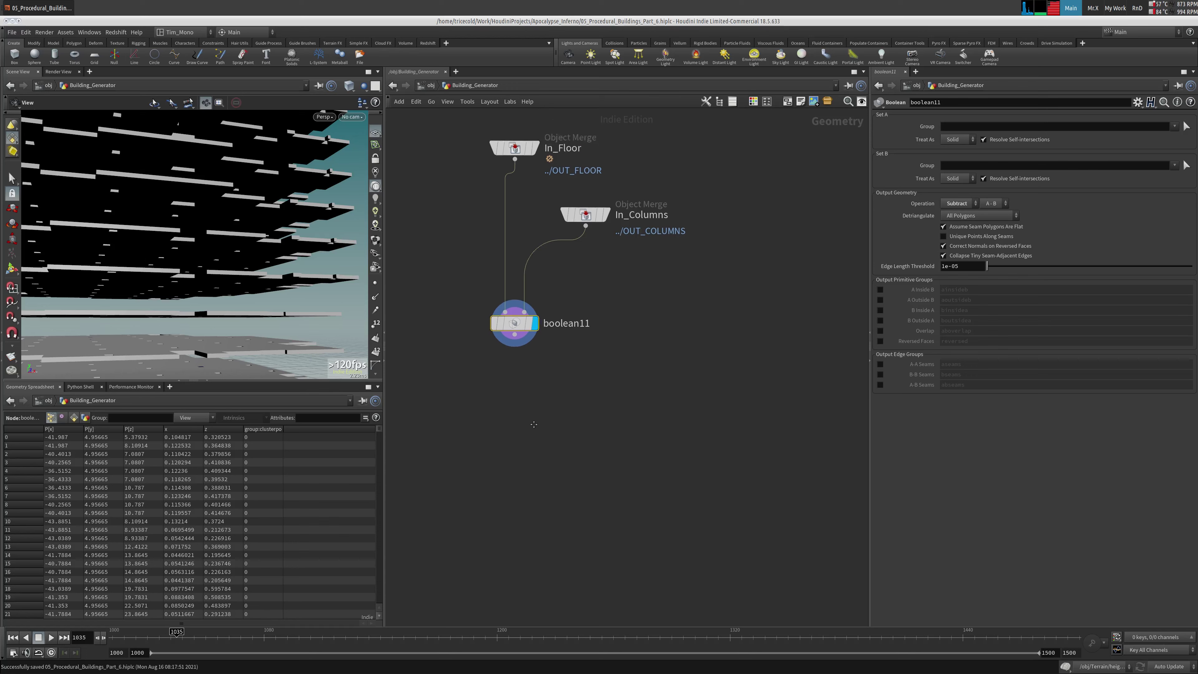
Add an Attribute Wrangle below the Boolean, fed by its output, and display it
key(Tab)
text(atr)
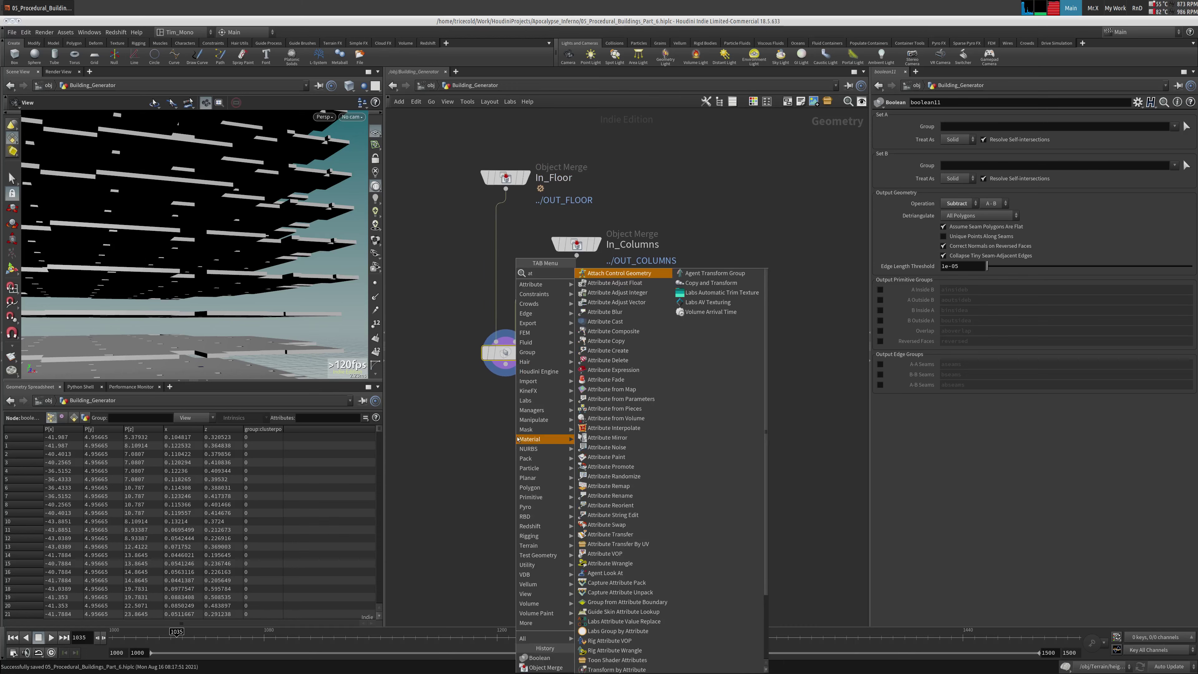
key(Escape)
key(Tab)
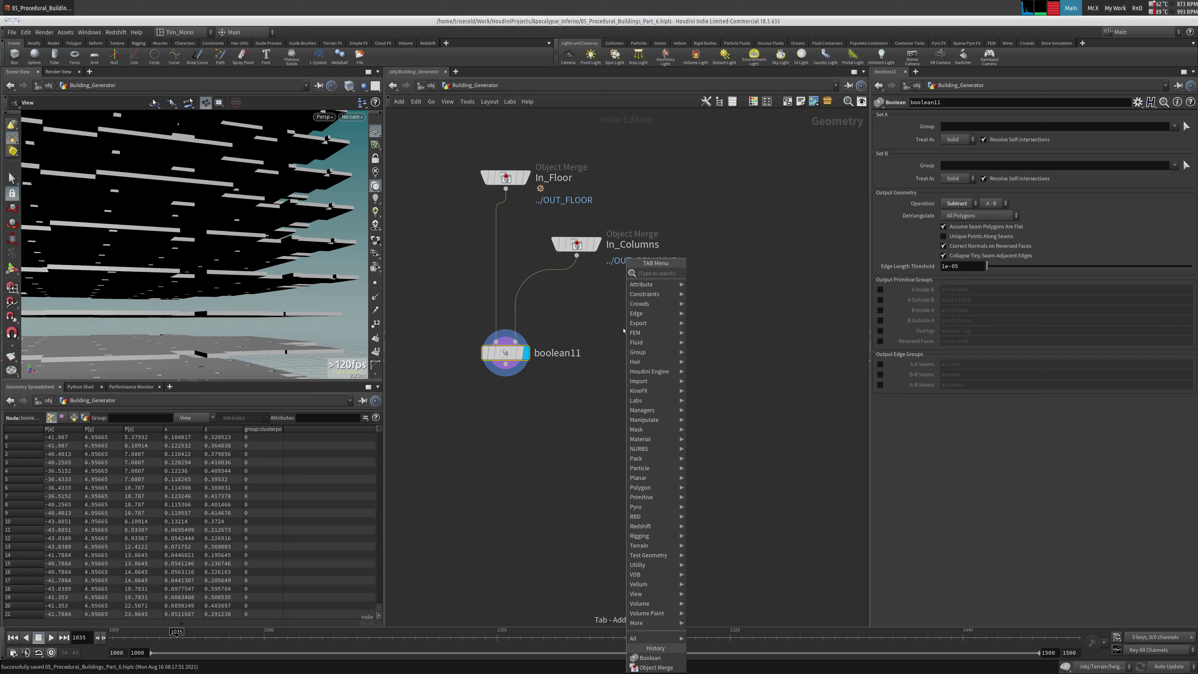
text(wra)
key(Return)
click(506, 414)
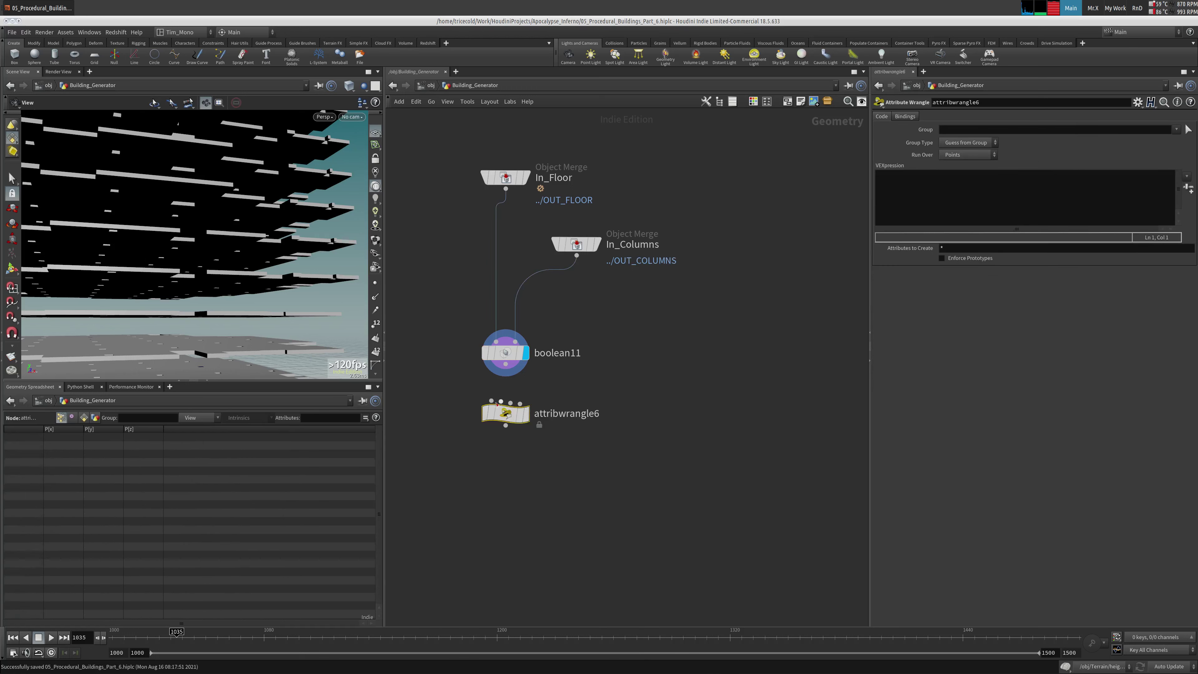
click(526, 414)
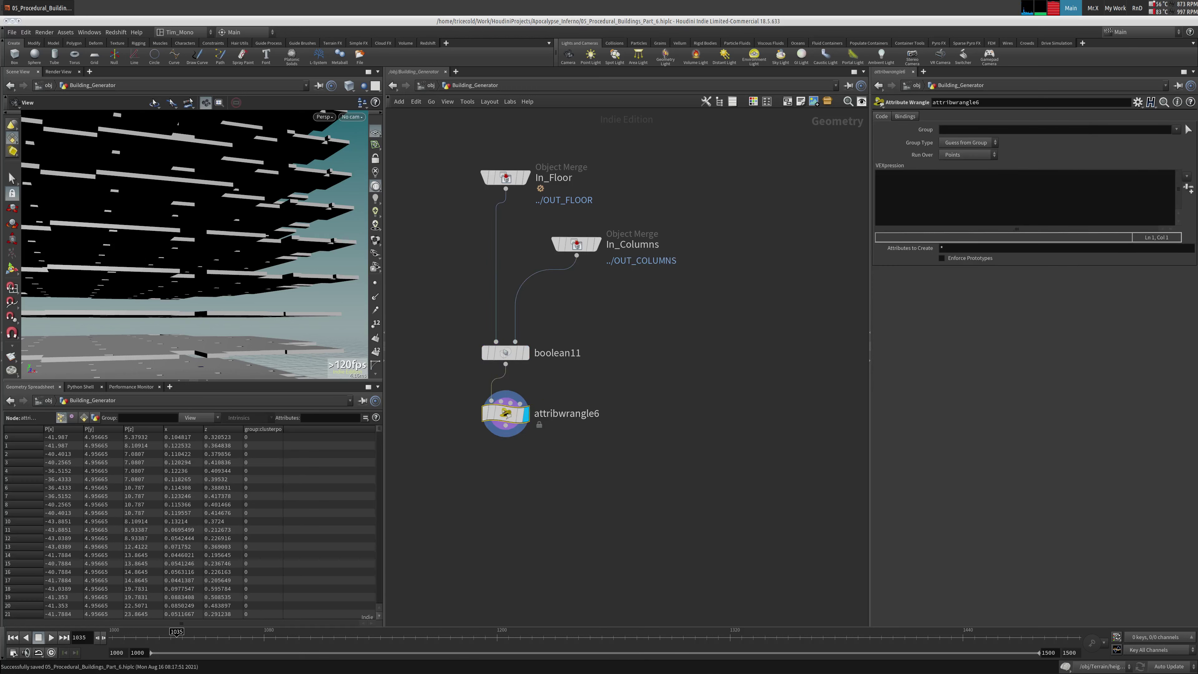
Set the wrangle to run over Primitives and enter the code s@material = "id_floor";
click(967, 155)
click(962, 166)
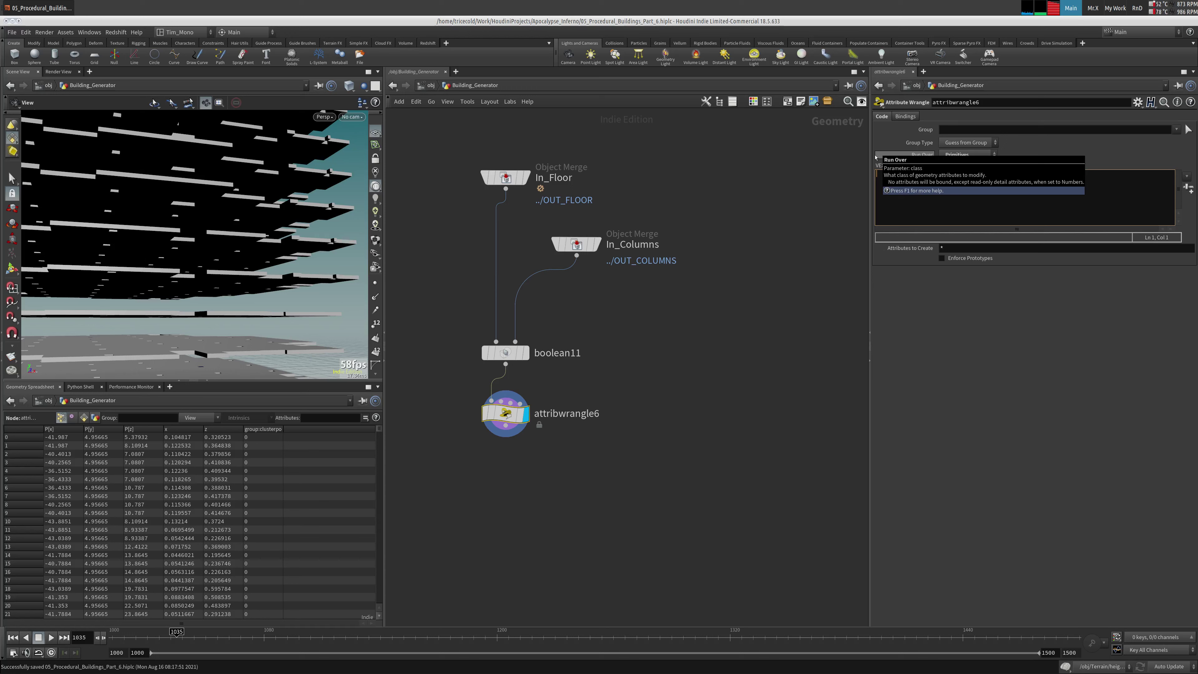
text(@name = )
text(id)
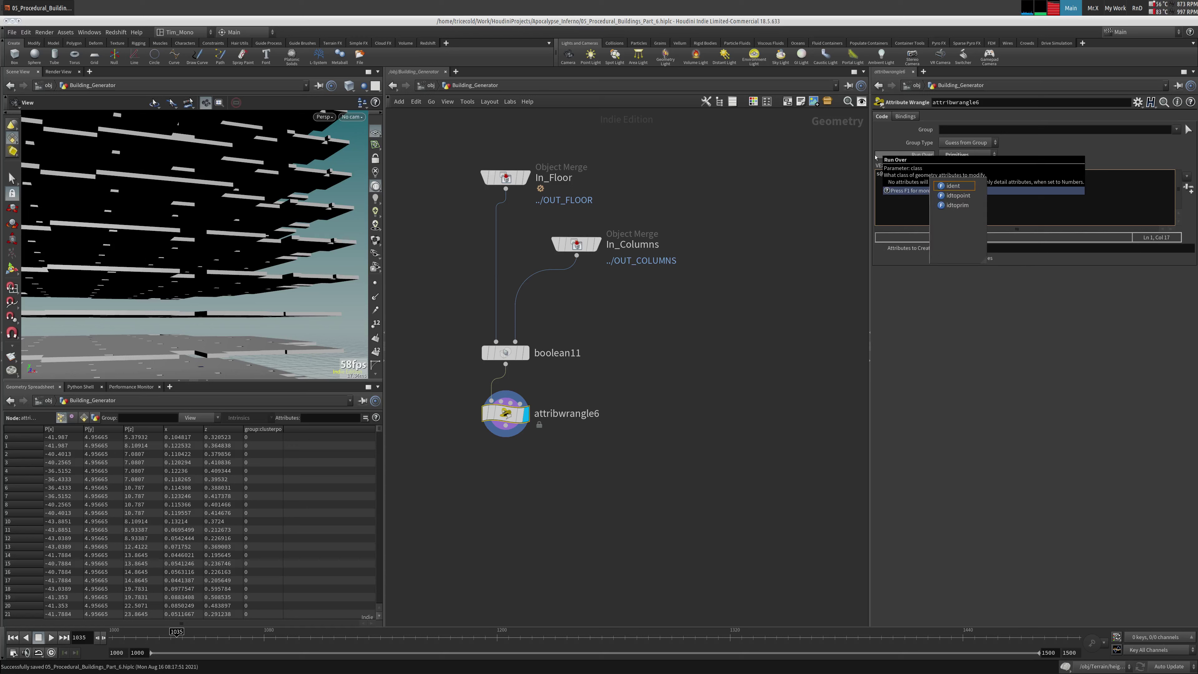
text())
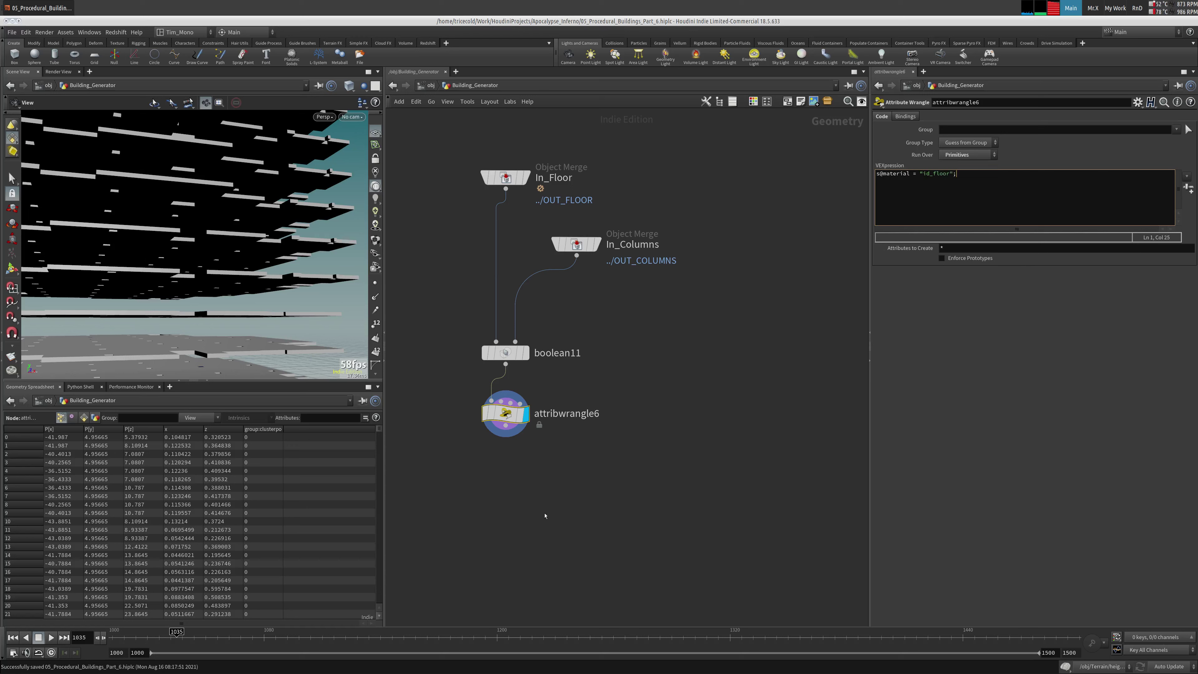
Rename the attribute wrangle below the Boolean as material_name
key(F2)
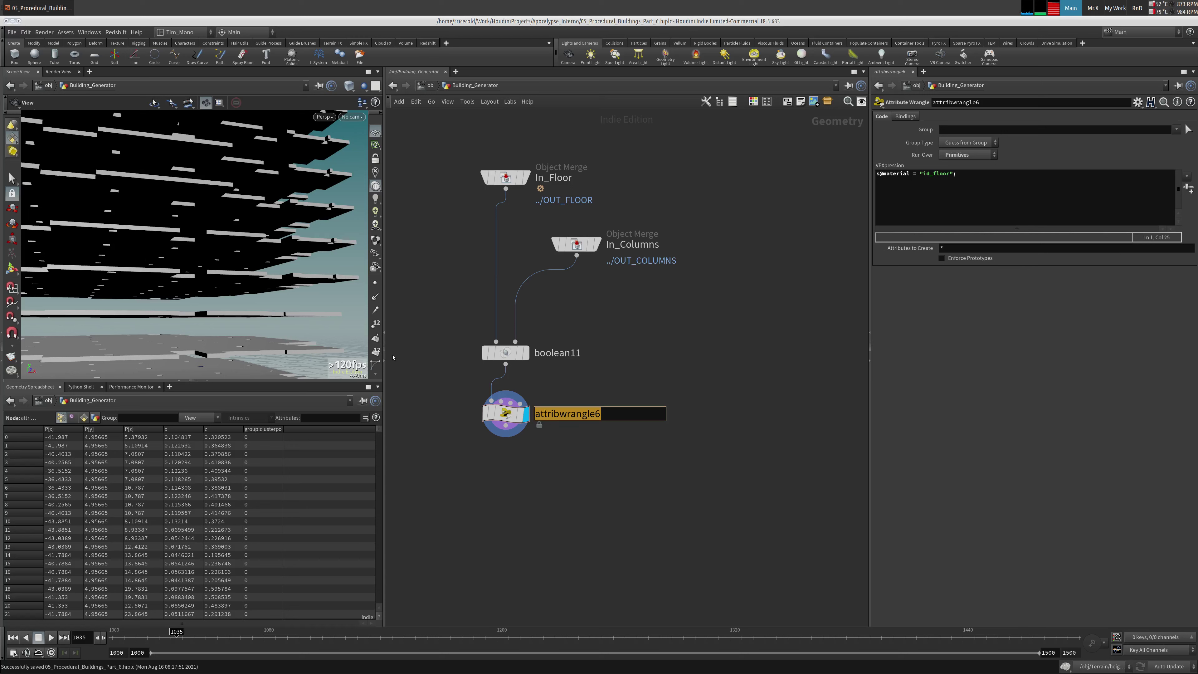
key(Return)
key(Tab)
key(Escape)
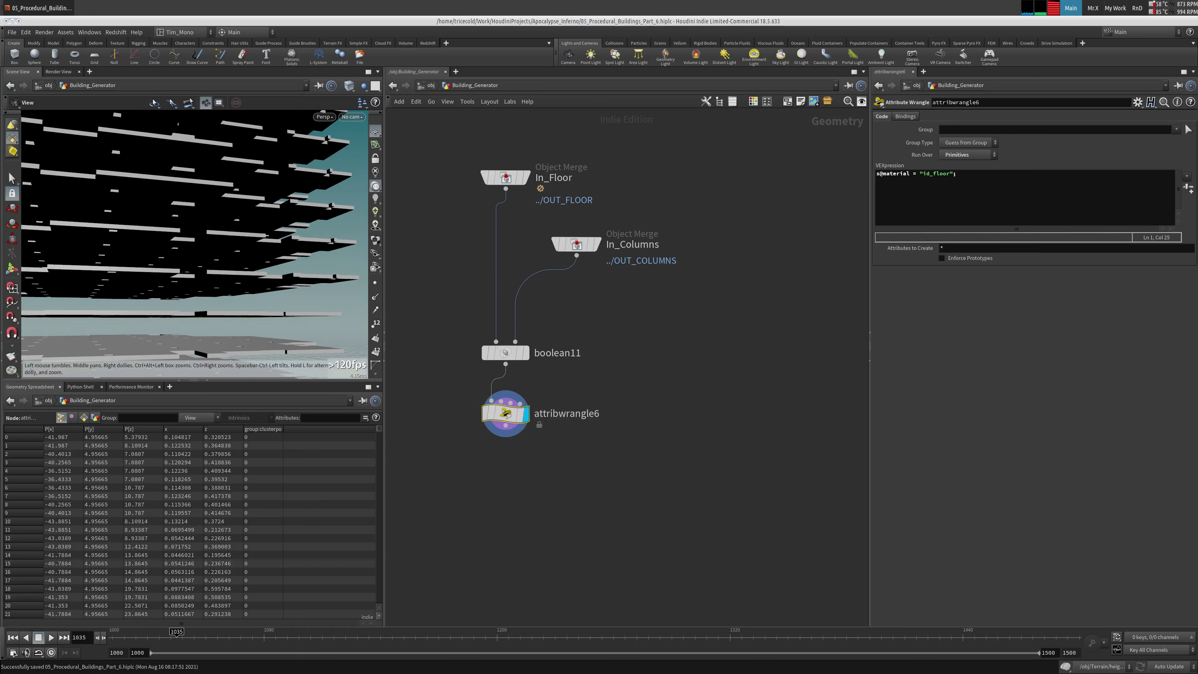
key(F2)
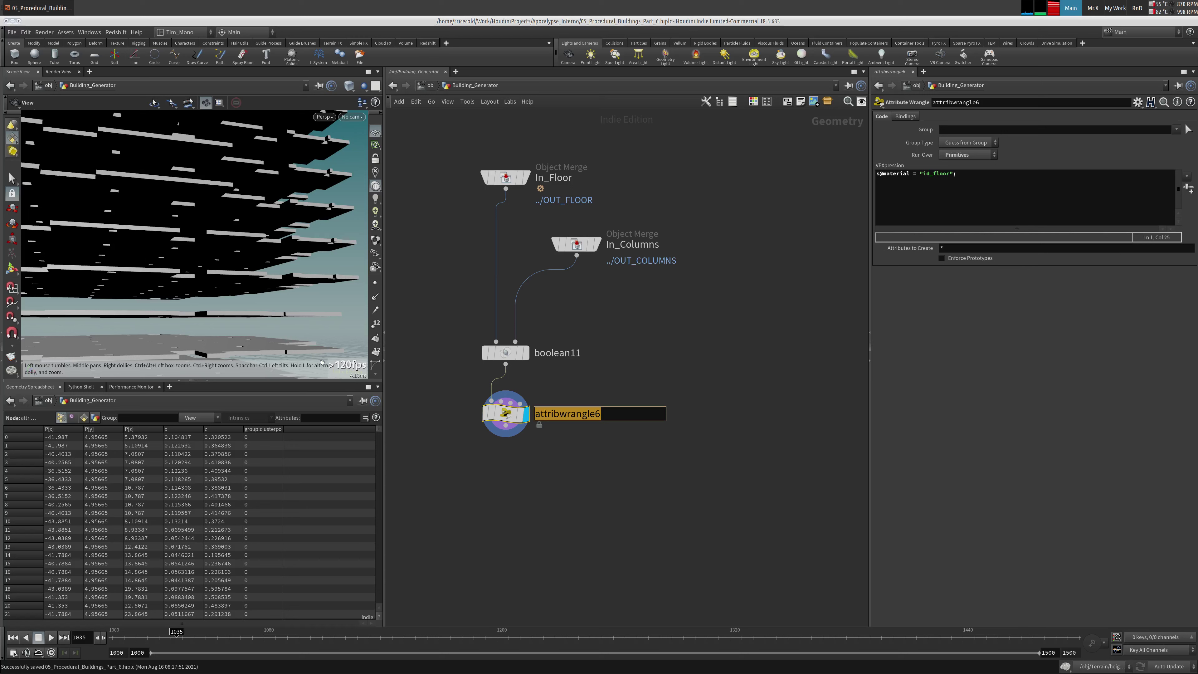
text(material)
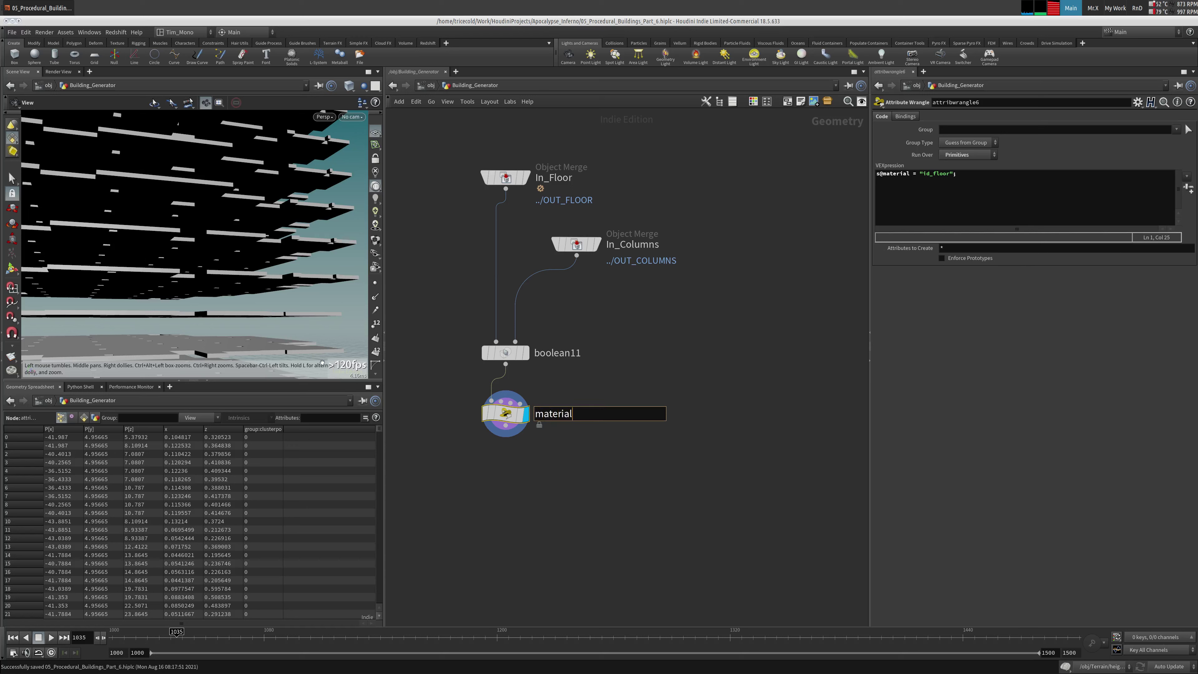
text(_name)
key(Return)
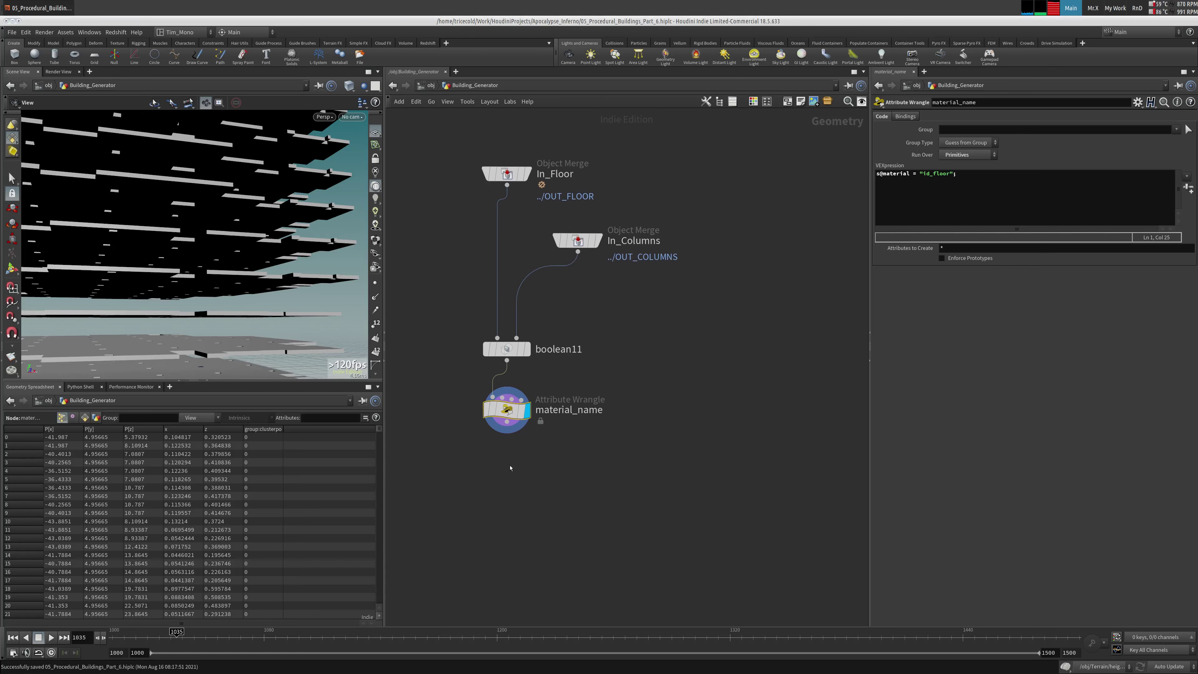
Add a displayed Connectivity node below material_name and set its connectivity type to Primitive
key(Tab)
text(conn)
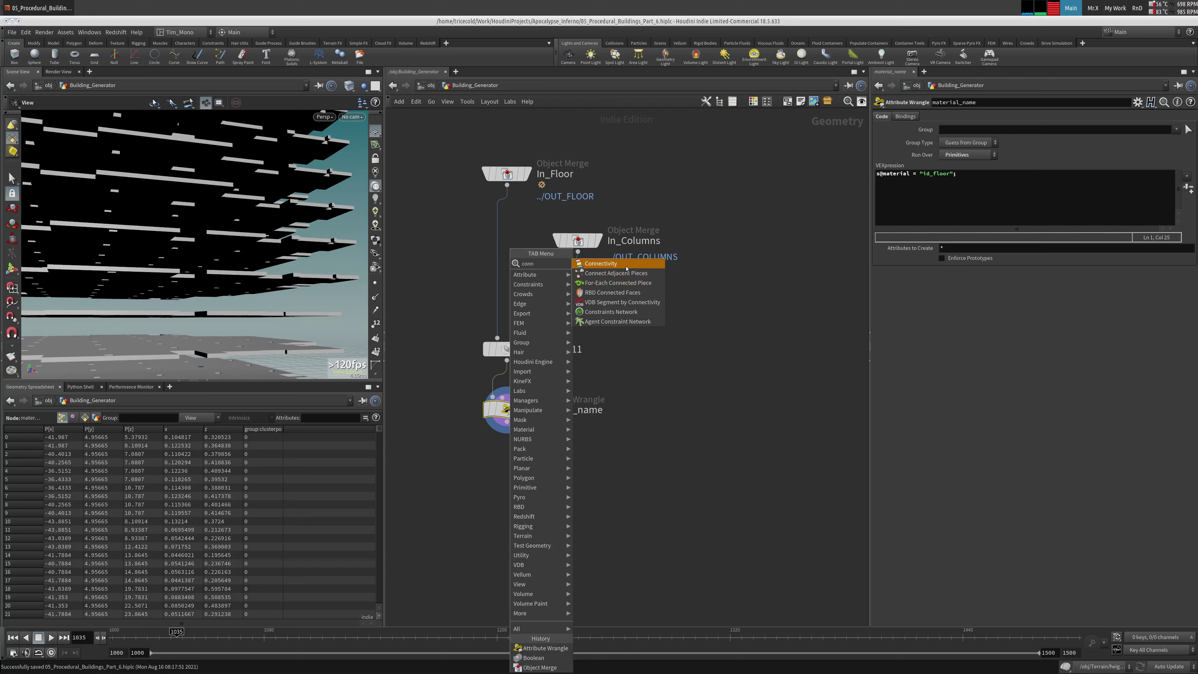
key(Return)
click(506, 468)
click(506, 463)
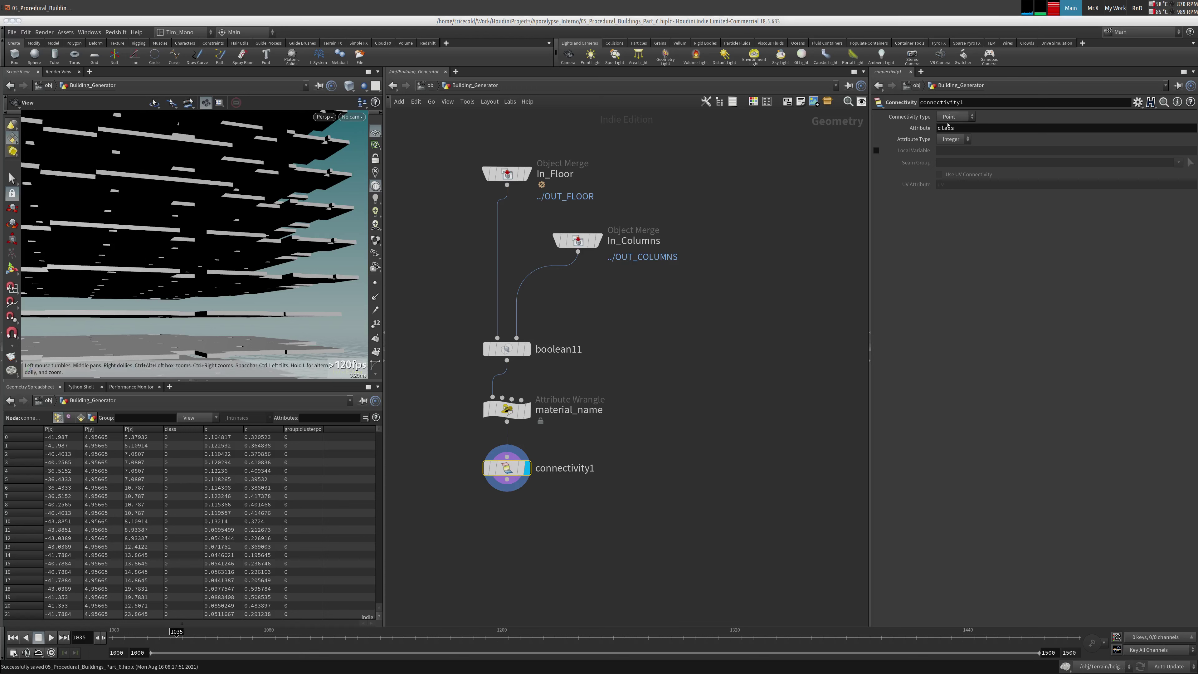
click(955, 116)
click(955, 126)
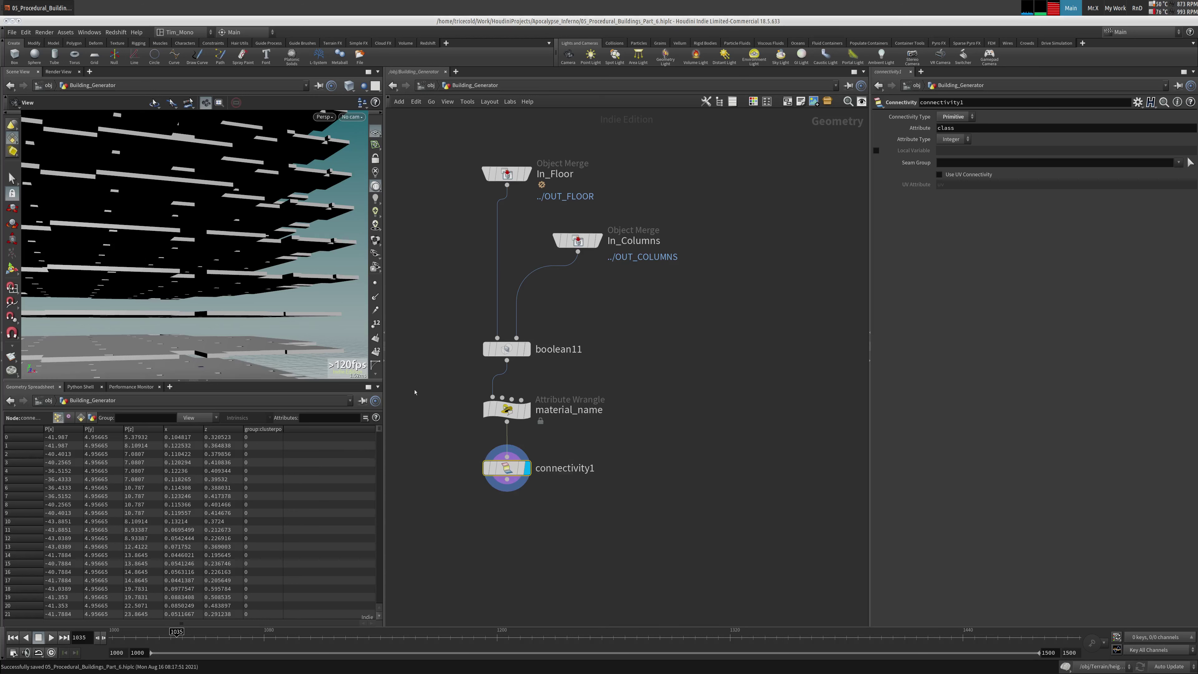
Duplicate the material_name wrangle and connect the copy below the Connectivity node
drag(198, 221, 283, 264)
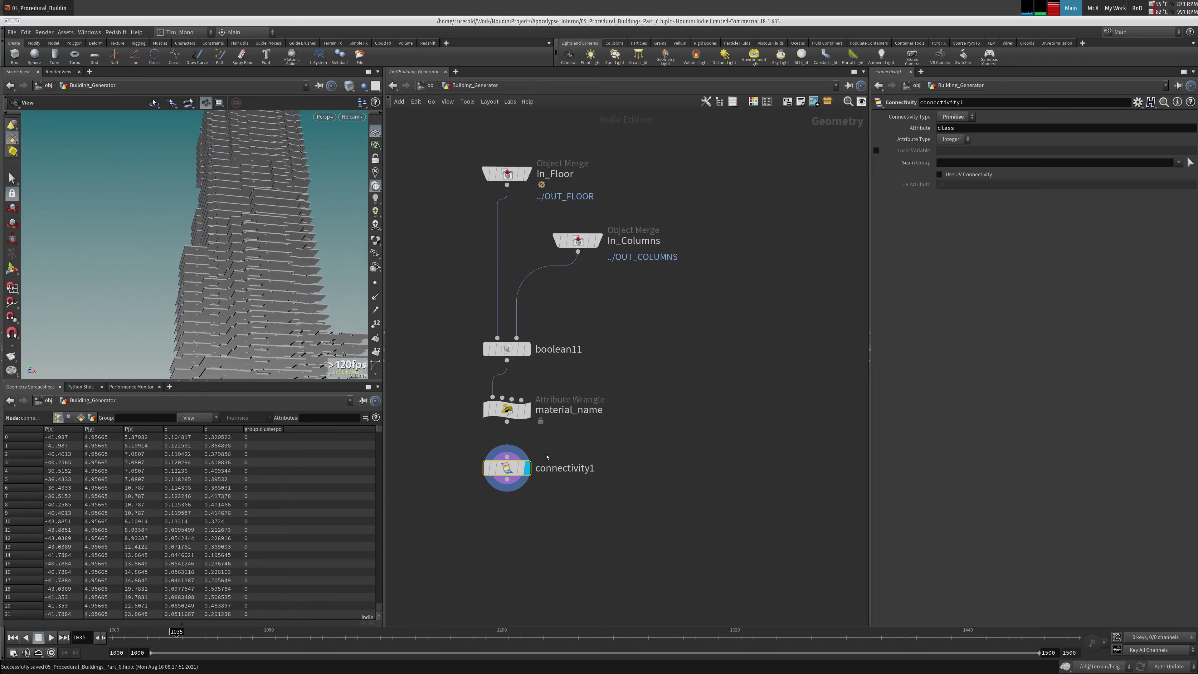
middle_drag(569, 462, 567, 428)
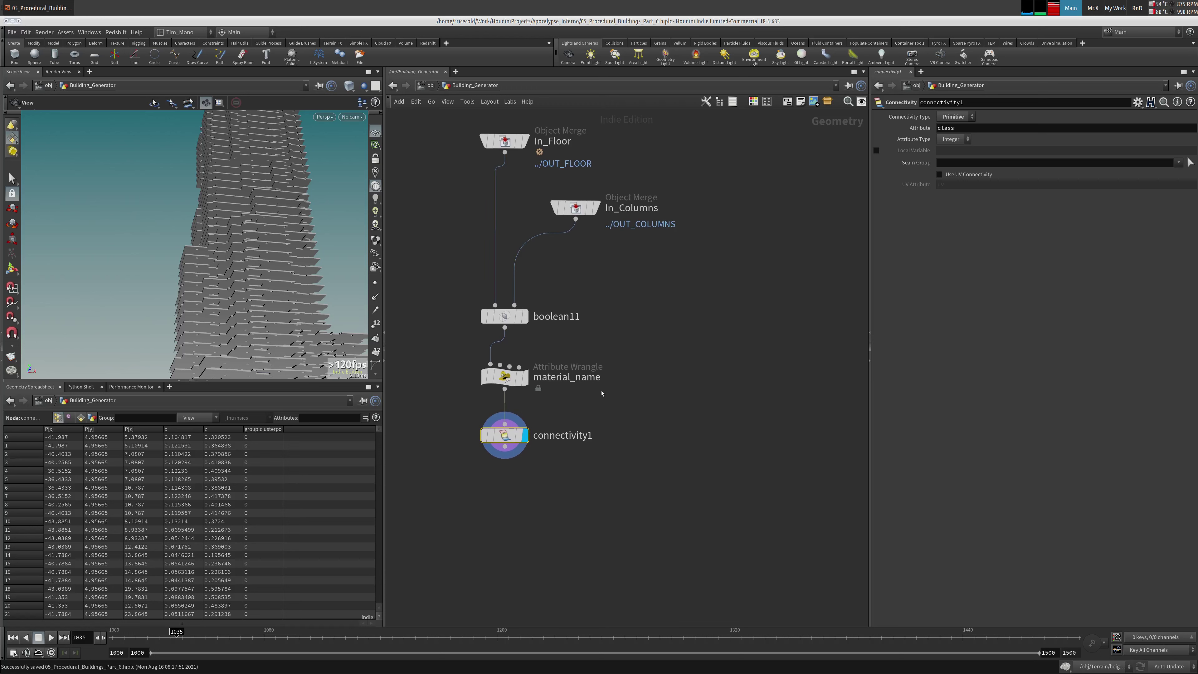
click(505, 376)
key(ctrl+c)
key(ctrl+v)
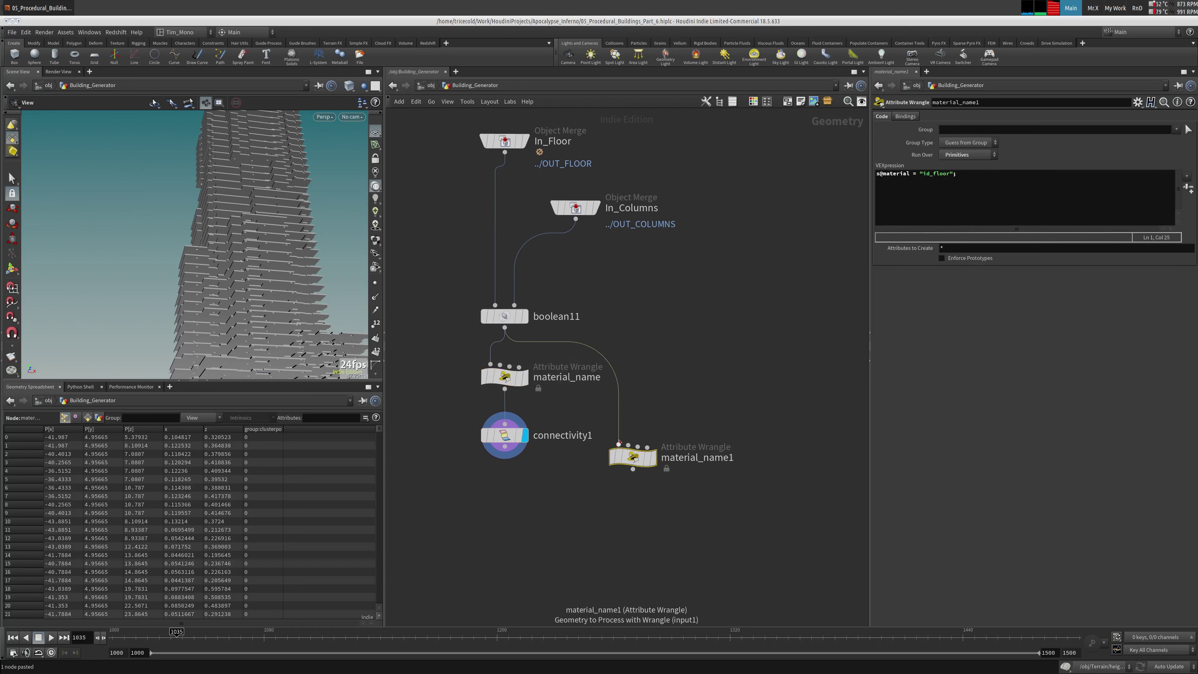
drag(640, 414, 498, 487)
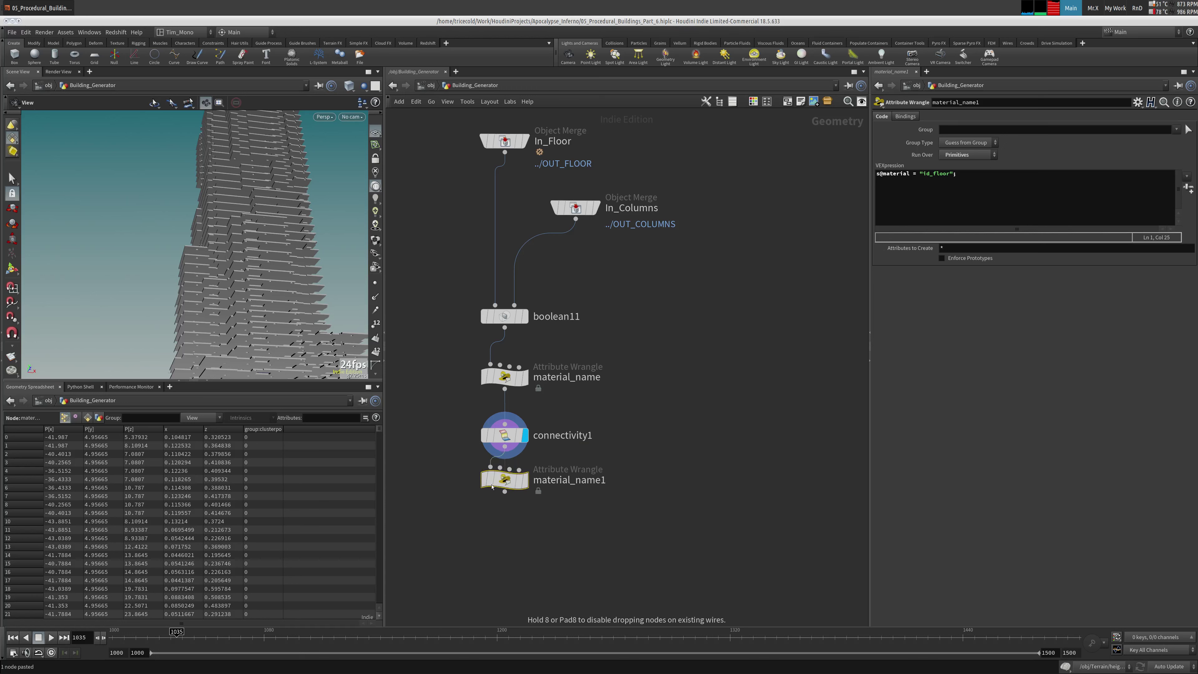
Rename the copied wrangle below the Connectivity node as Name_Floors
double_click(566, 479)
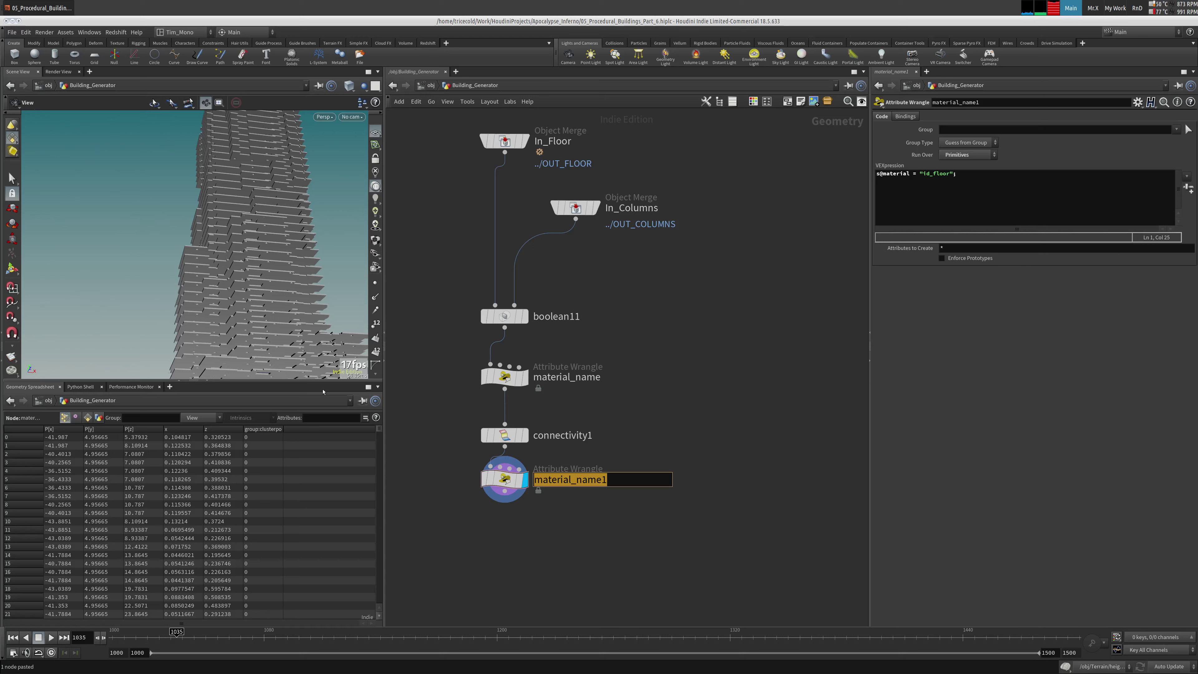
text(Name_Floor)
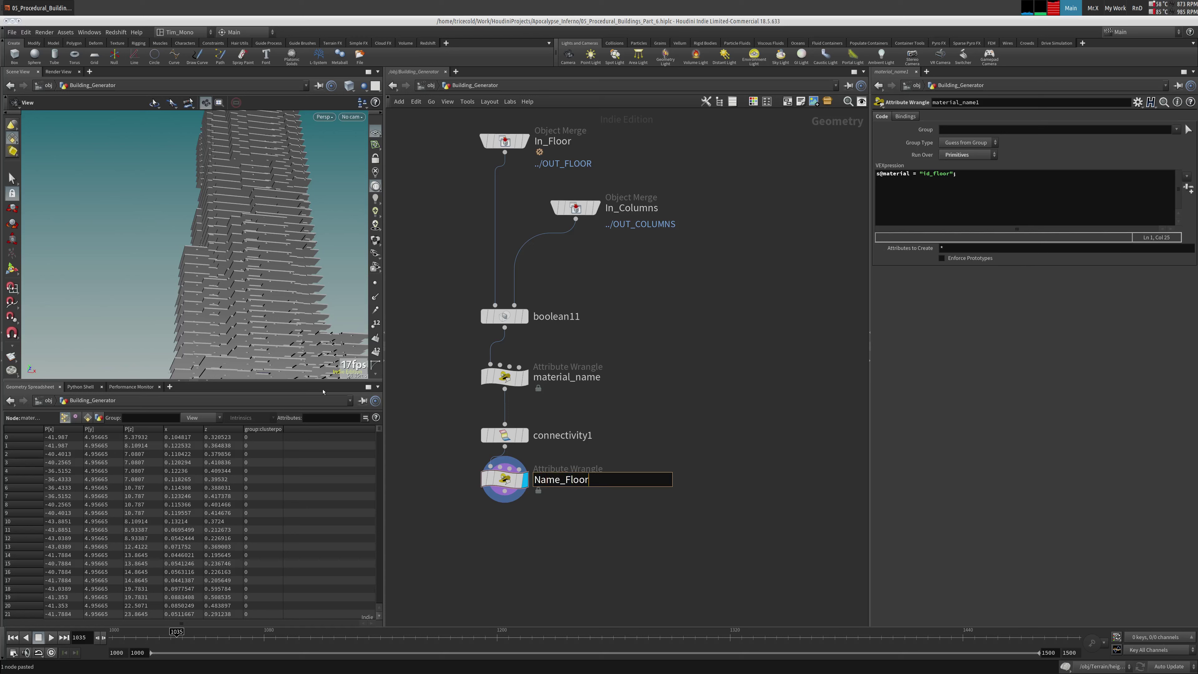
text(s)
key(Return)
Change Name_Floors' code to s@name = s@material + "_" + itoa(i@class); and check the primitive attributes sorted by name
click(974, 188)
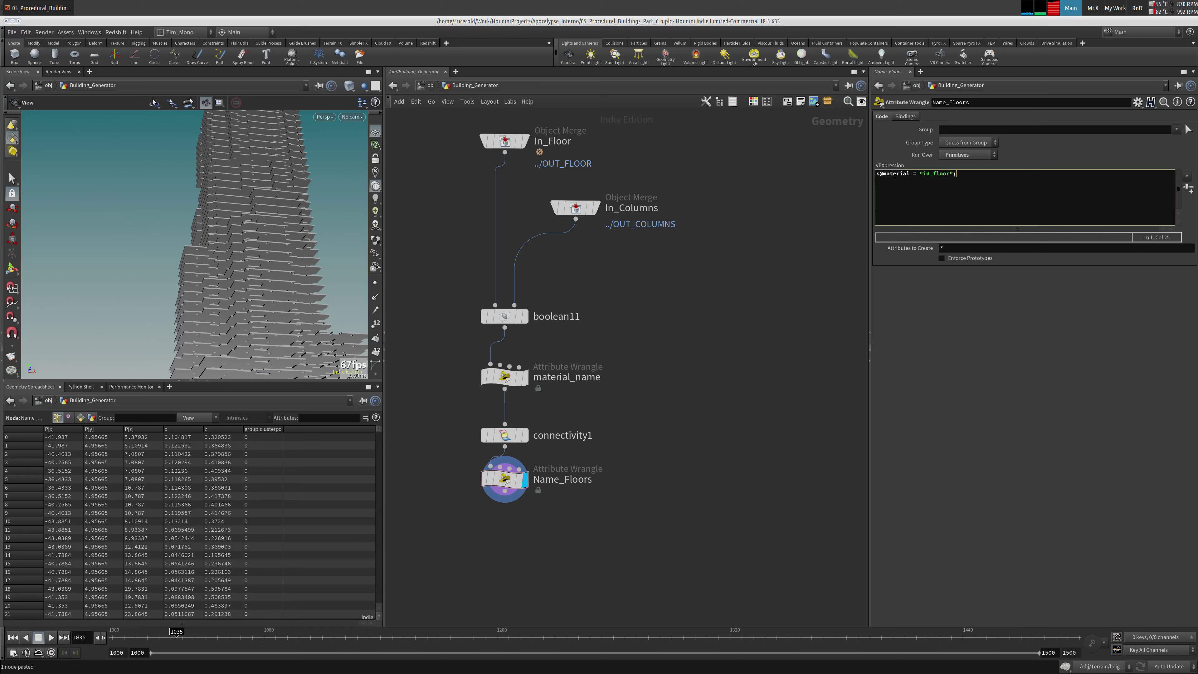
drag(909, 173, 881, 174)
text(name)
text(h)
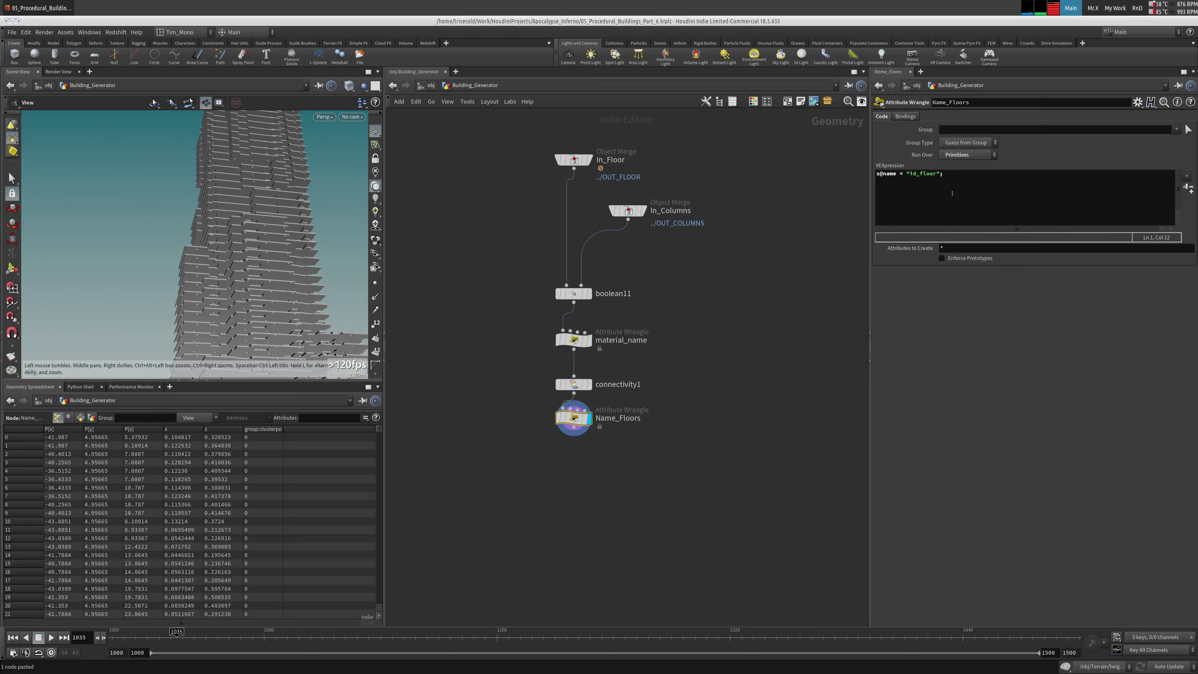
drag(907, 175, 951, 175)
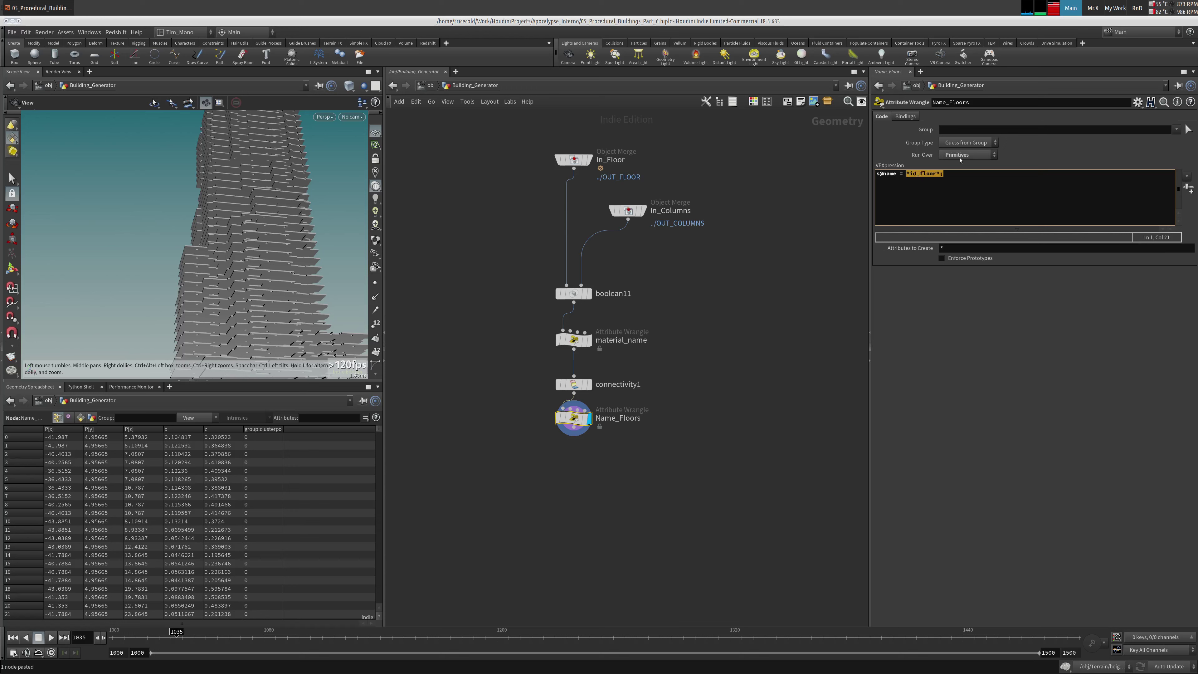
text(s@material + "_" + itoa()
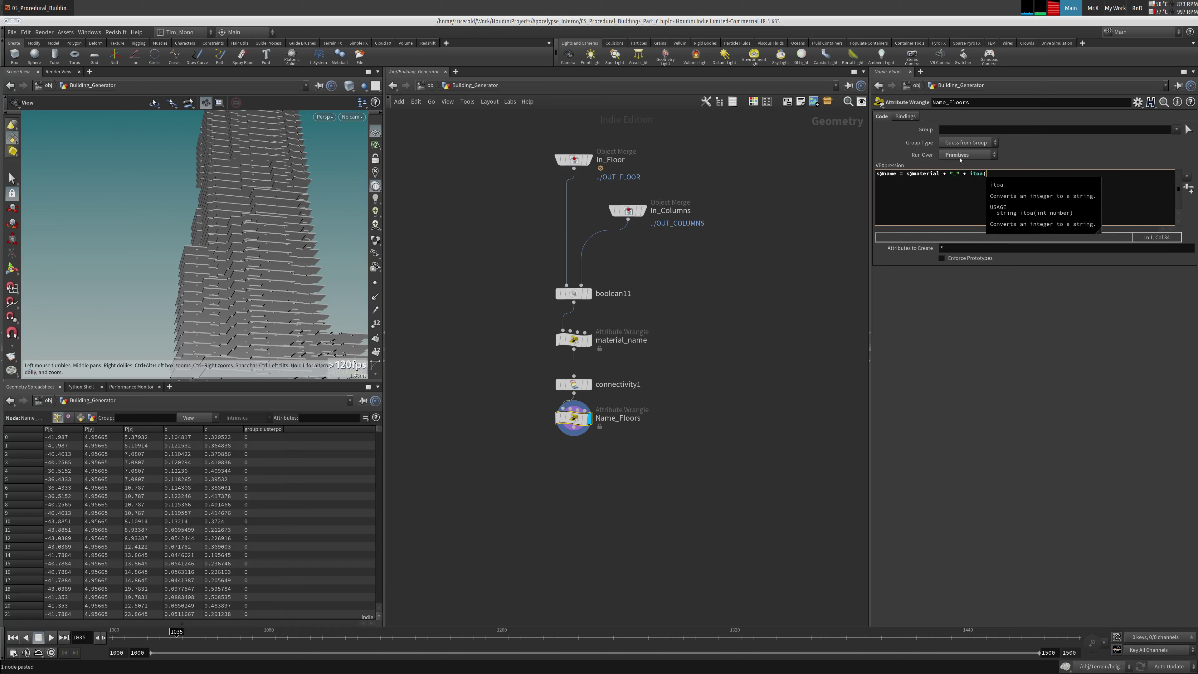
text(i@class);)
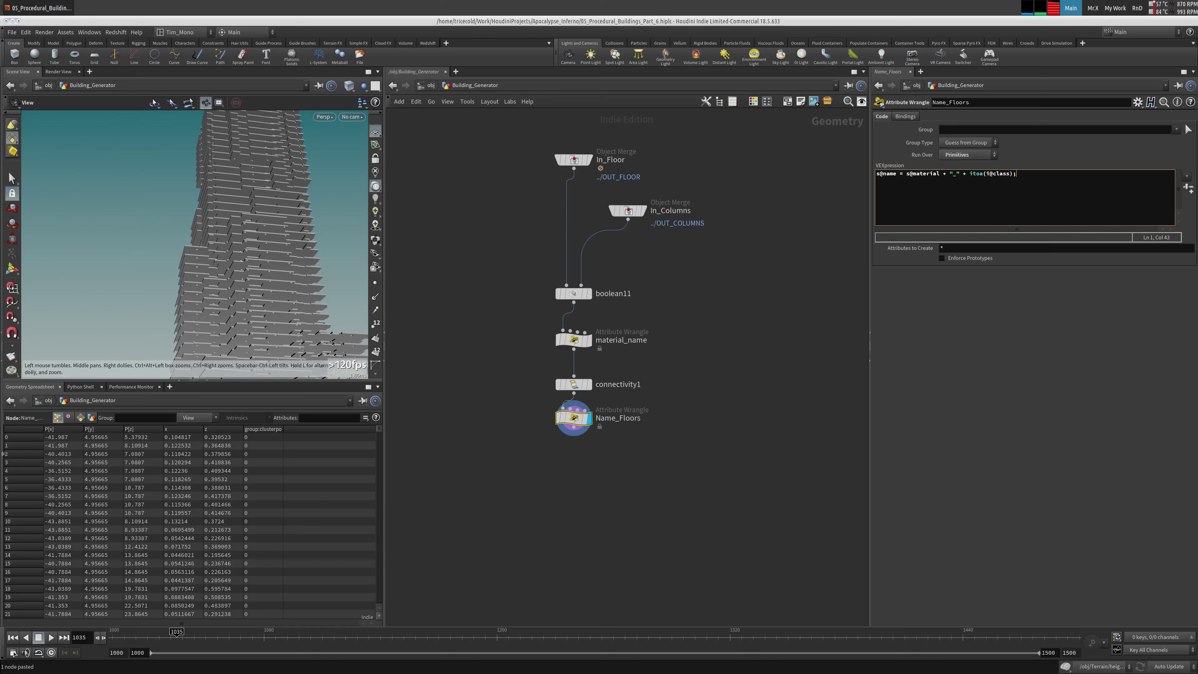
click(80, 417)
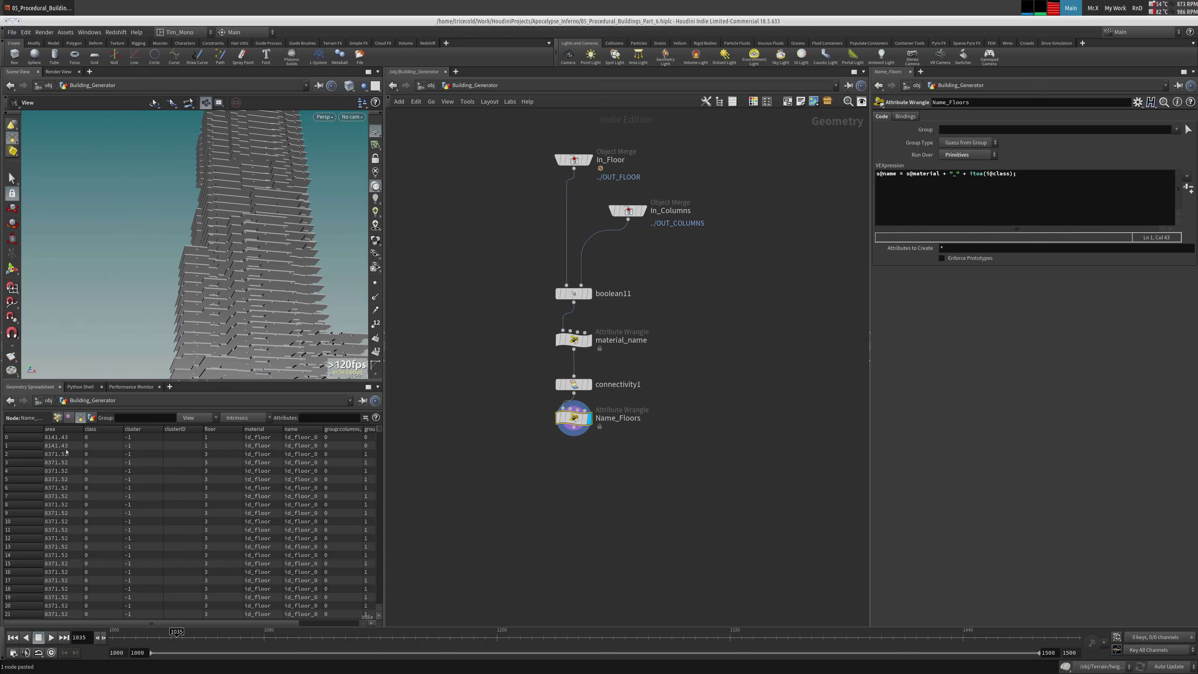
click(315, 431)
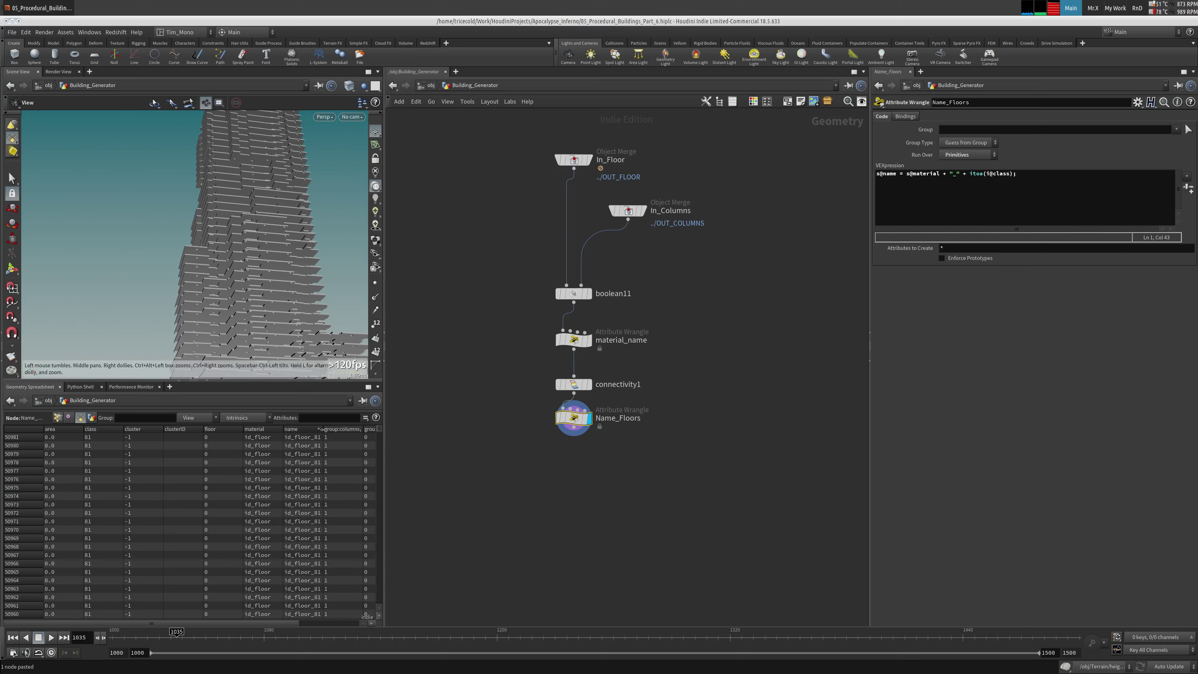
click(317, 430)
click(318, 430)
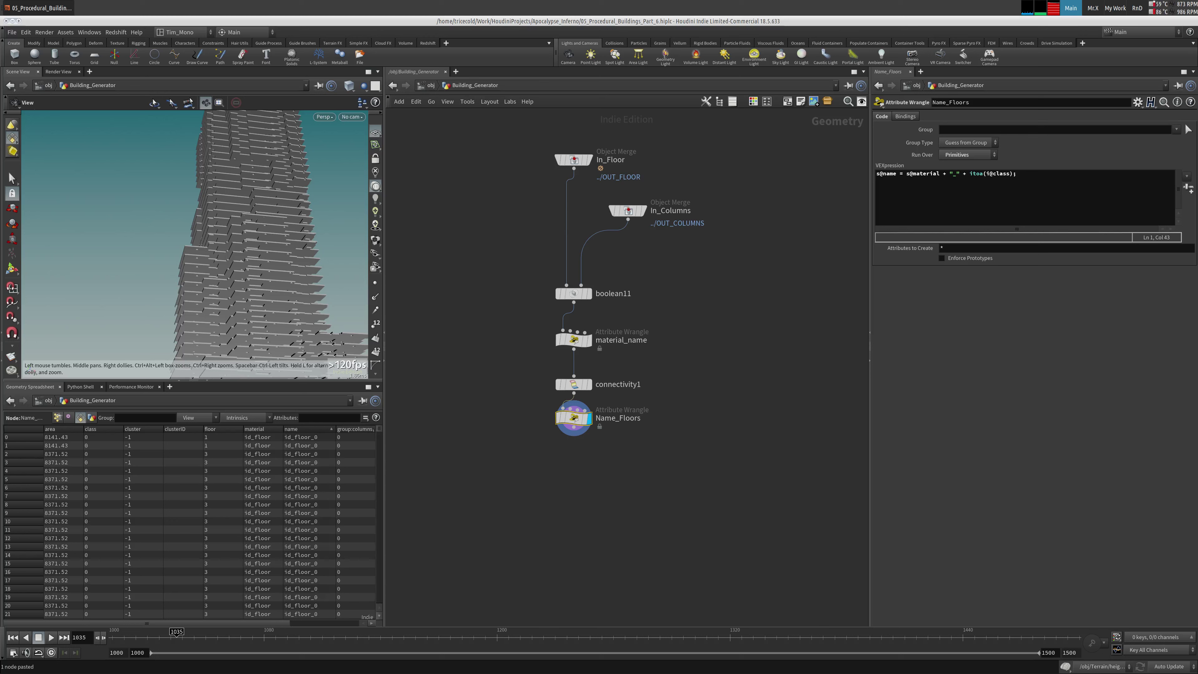
Add a Group Delete node below Name_Floors, wired to its output, and display it
middle_drag(552, 501, 540, 504)
key(Tab)
text(group)
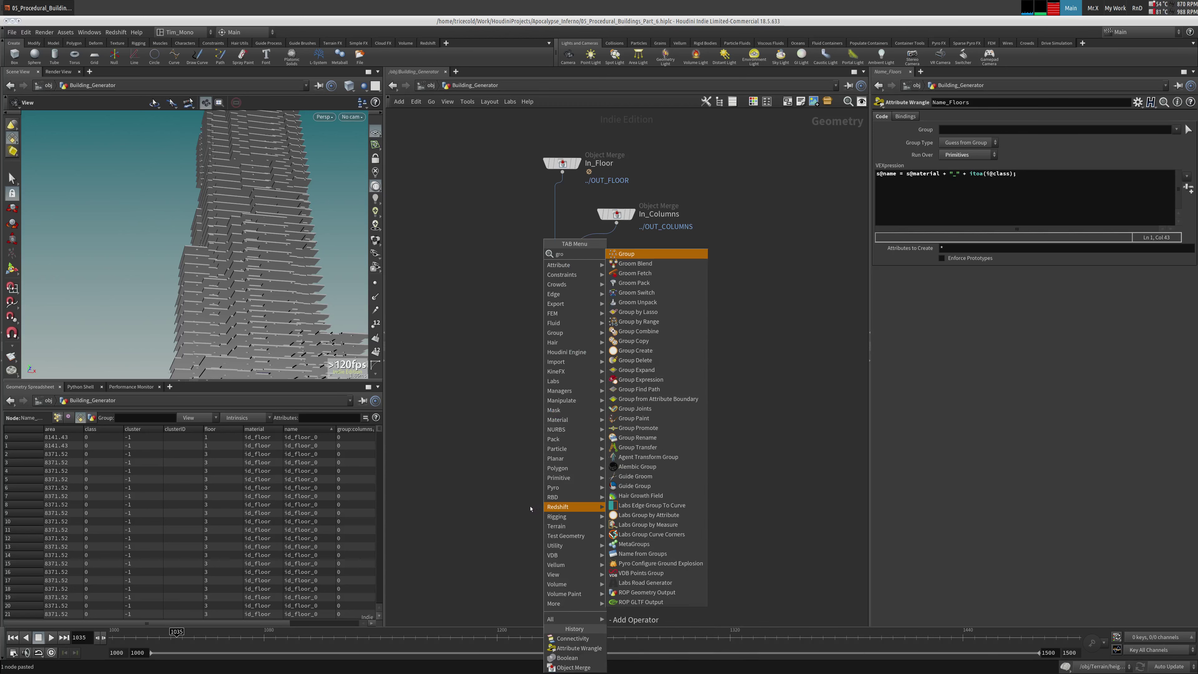
click(627, 254)
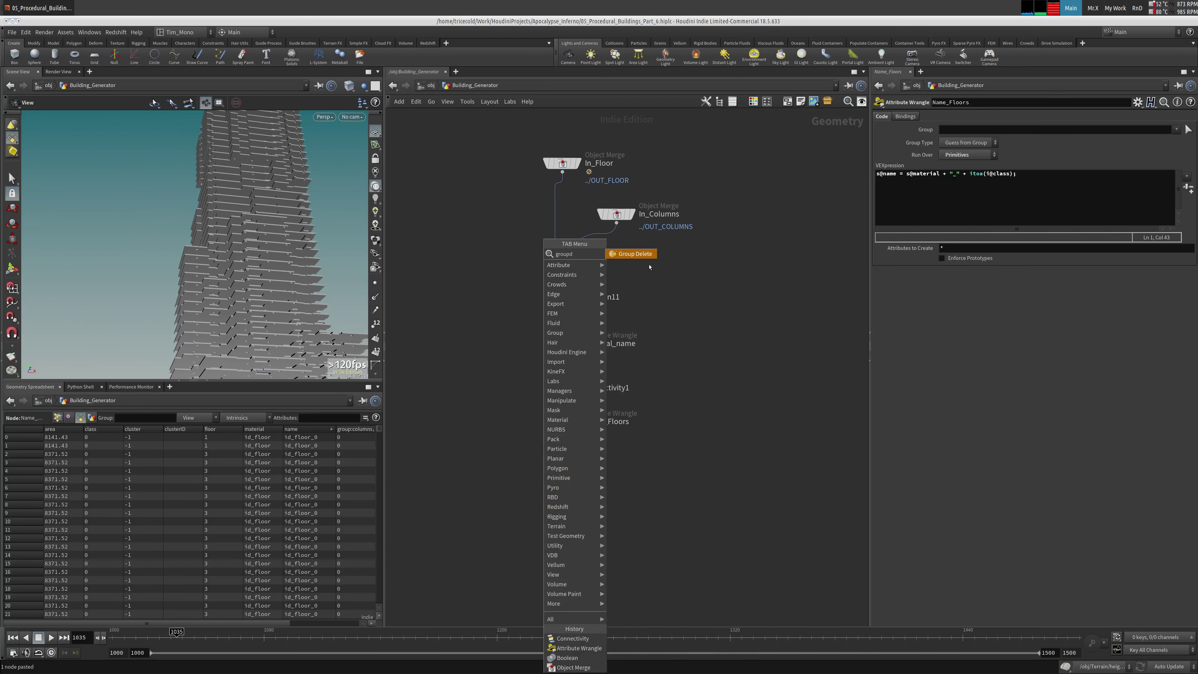
click(561, 469)
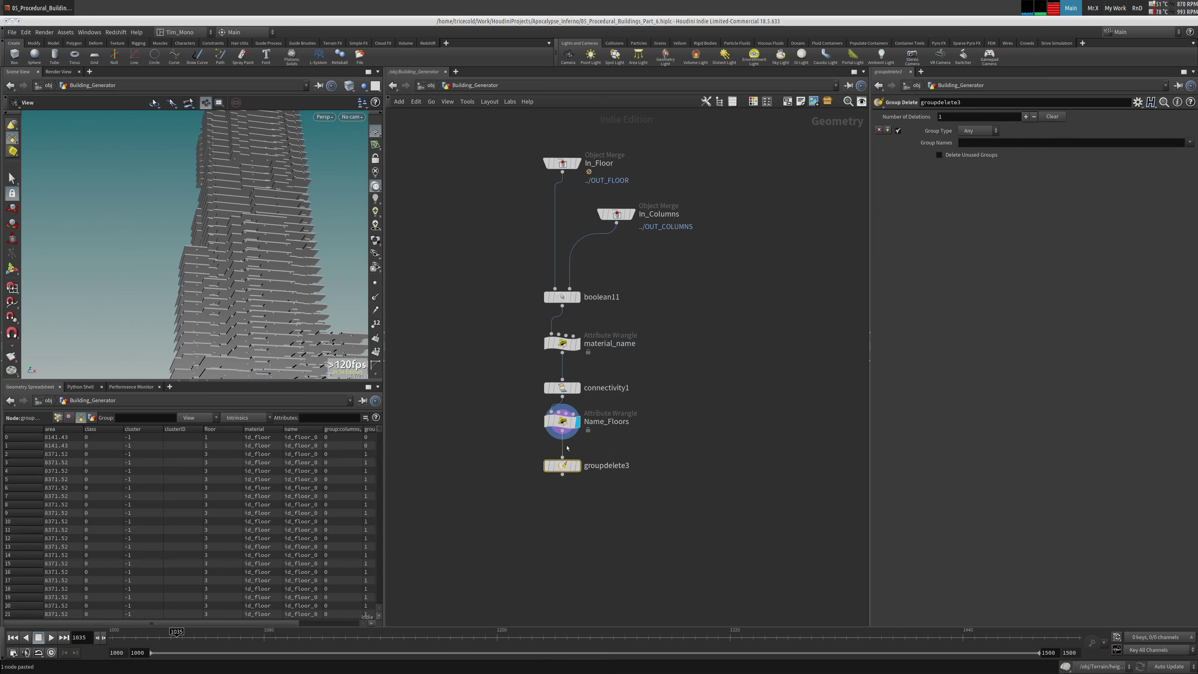
Set the Group Delete node to remove the columns and extrudeSide groups, and check its node info for the remaining groups
click(1189, 143)
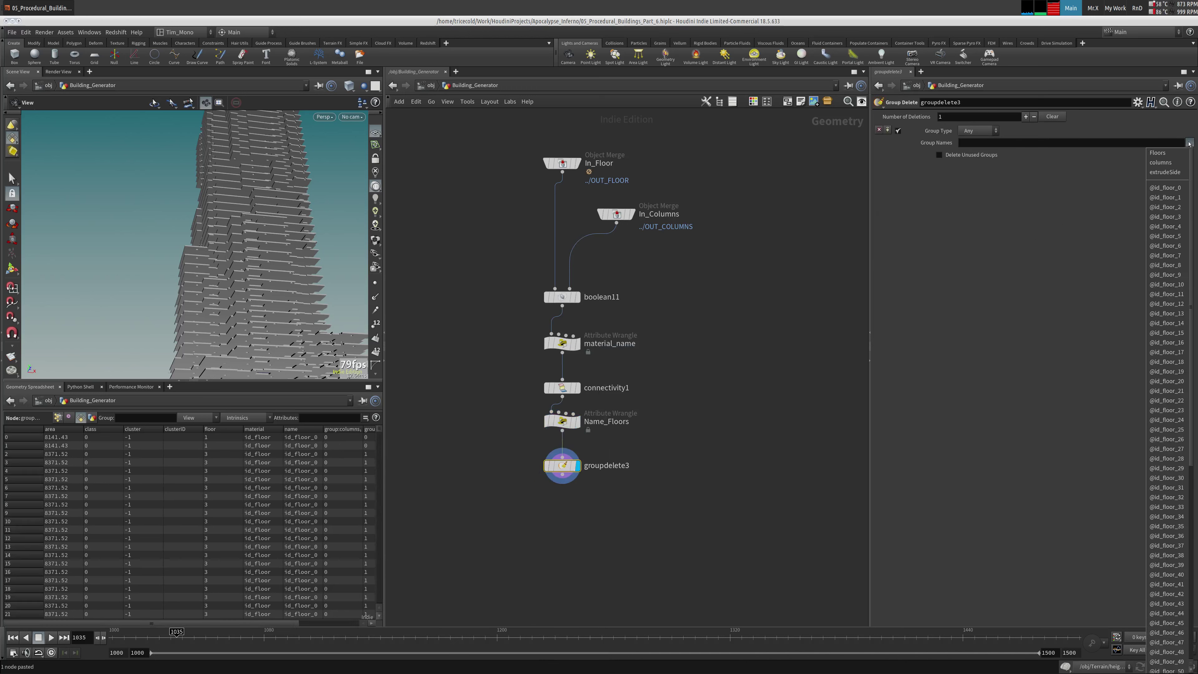
click(1171, 163)
click(1189, 143)
click(1165, 172)
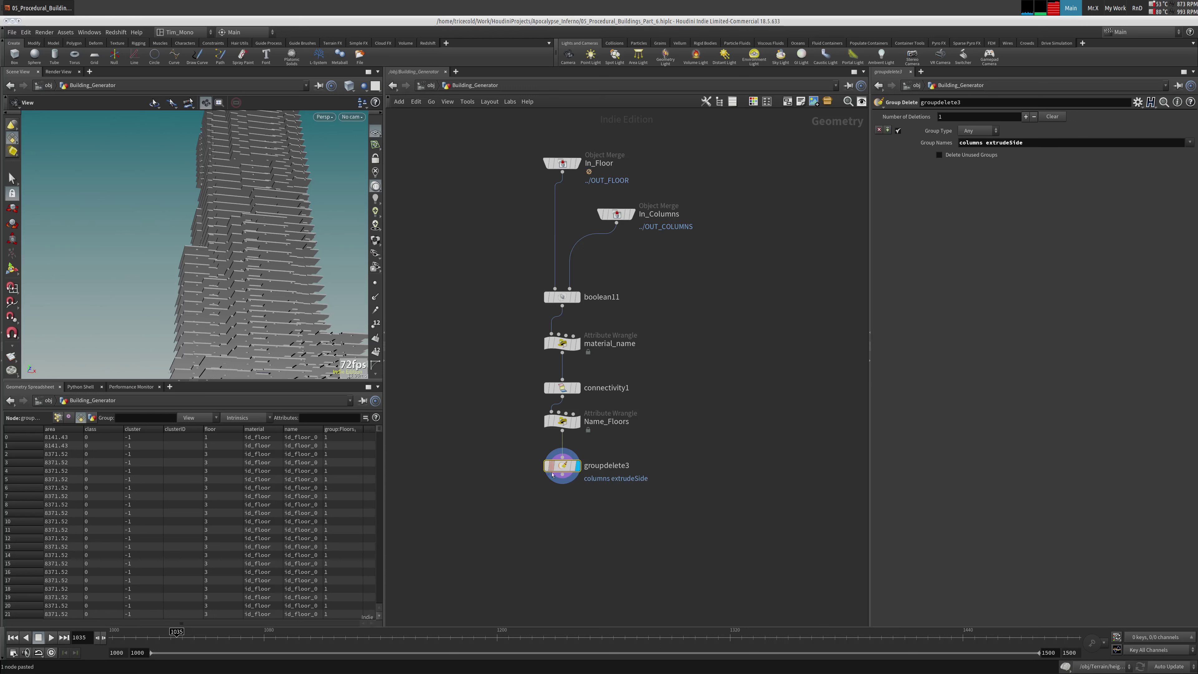
middle_click(562, 465)
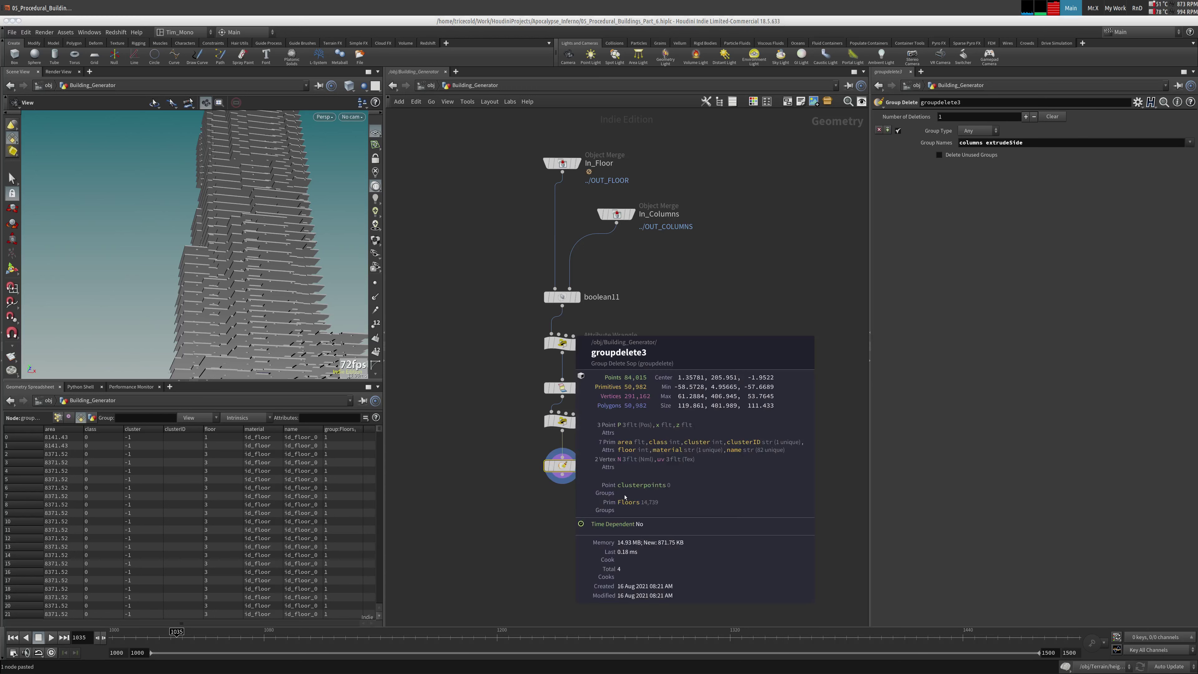
Add an Attribute Delete node below groupdelete3, wired to its output, and display it
key(Tab)
text(attrde)
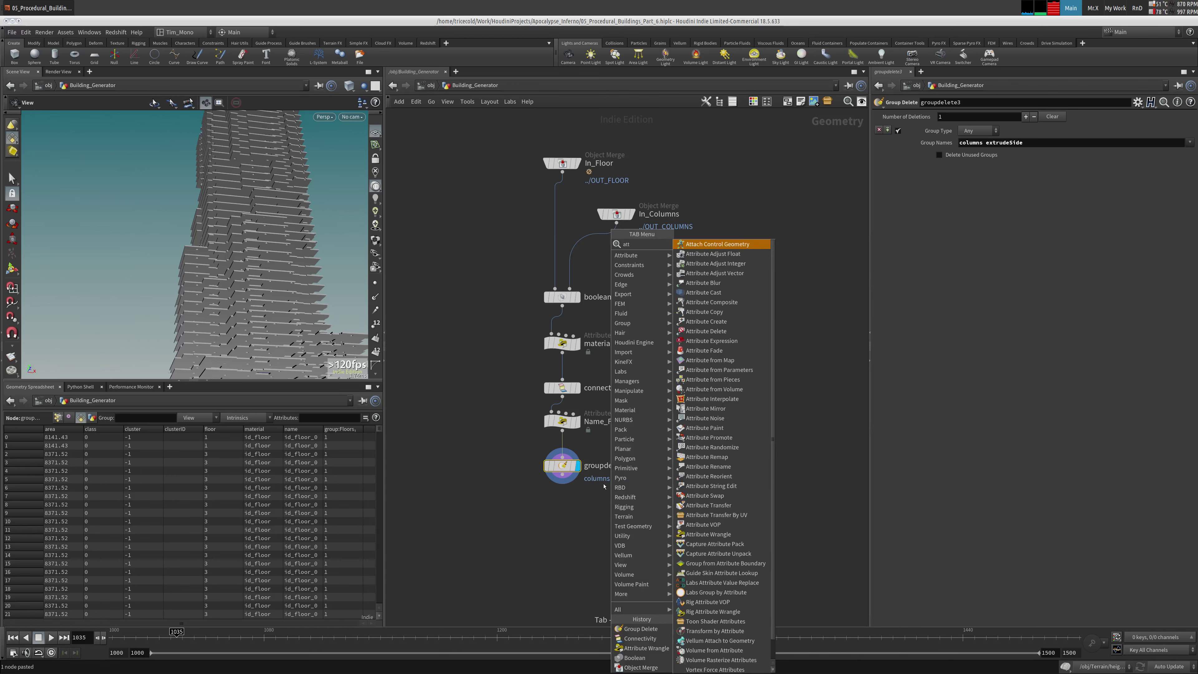
click(706, 244)
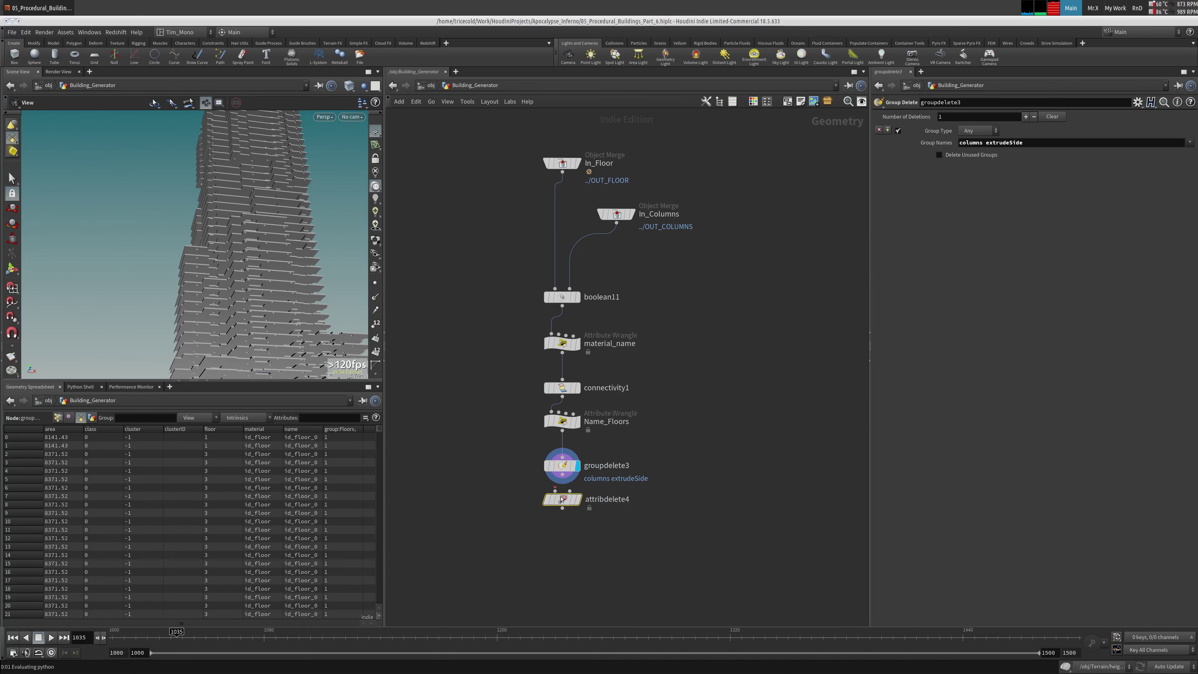
click(580, 503)
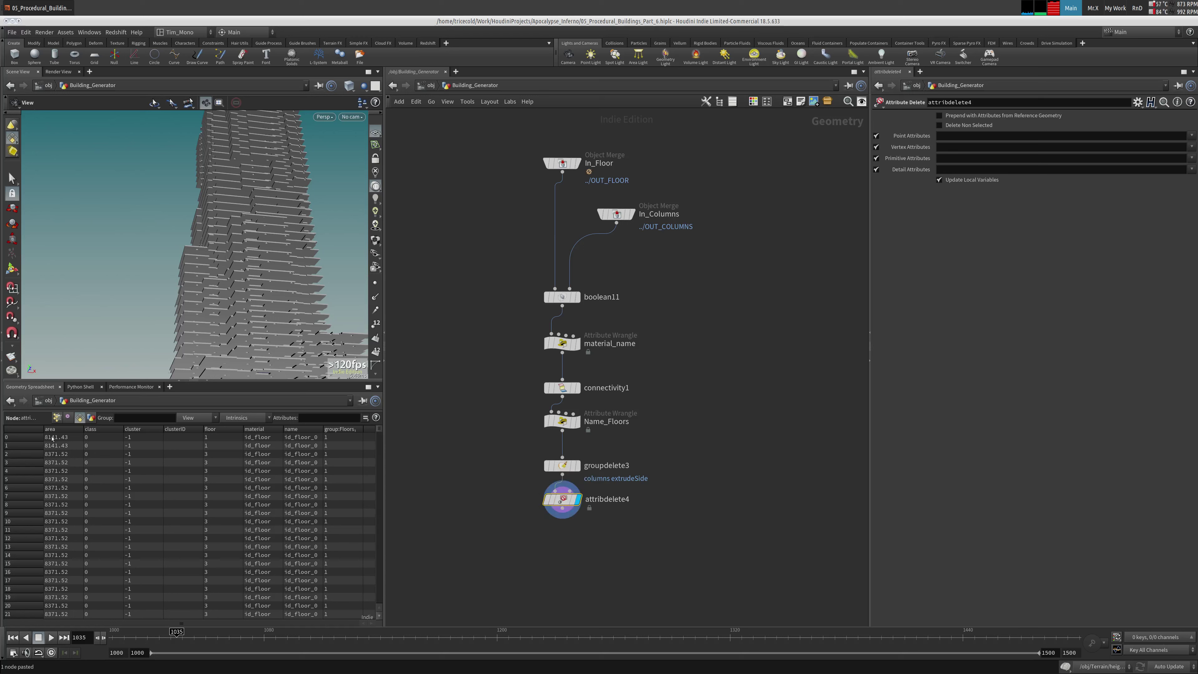
Set the Attribute Delete node to remove the point attributes x and z
click(1192, 136)
click(1169, 156)
click(1192, 135)
click(1174, 165)
click(1191, 136)
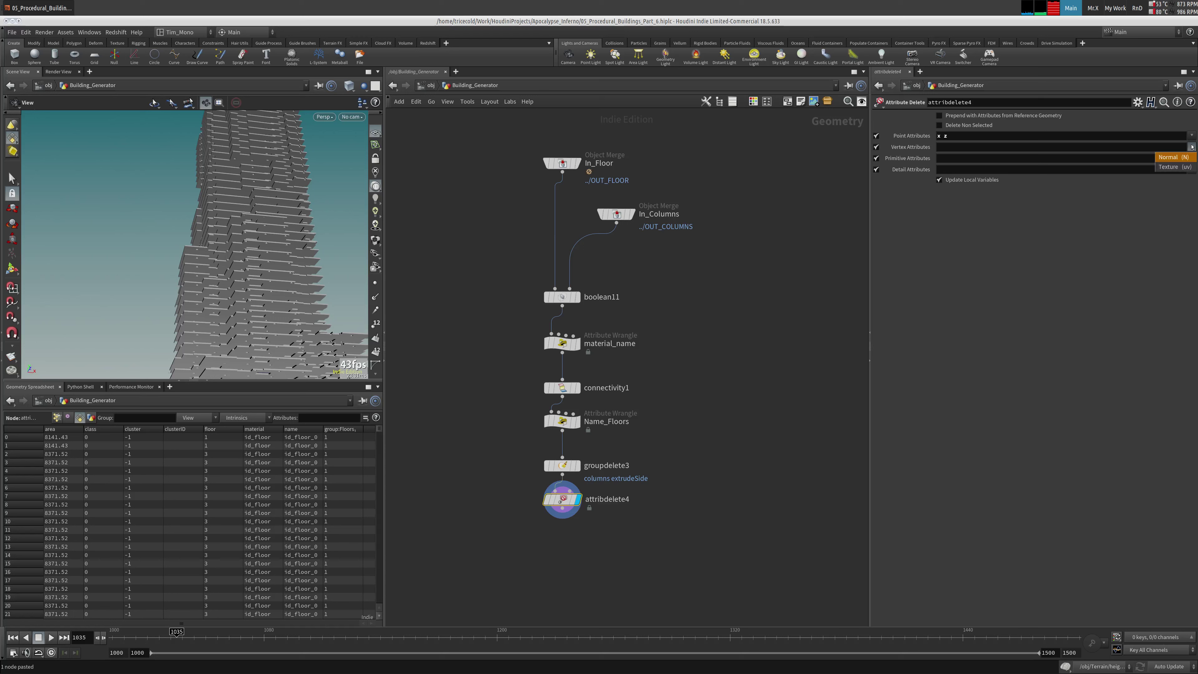
Set the primitive attributes to delete to * ^material ^name and the detail attributes to *
click(1195, 158)
click(1193, 158)
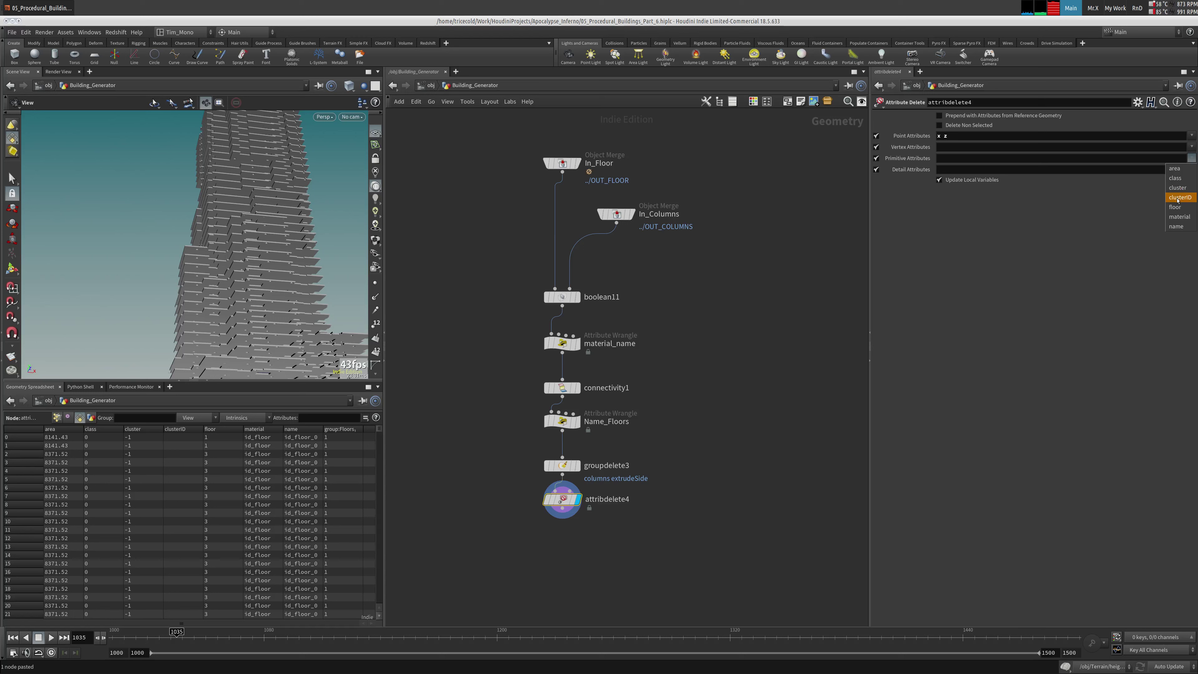
click(818, 311)
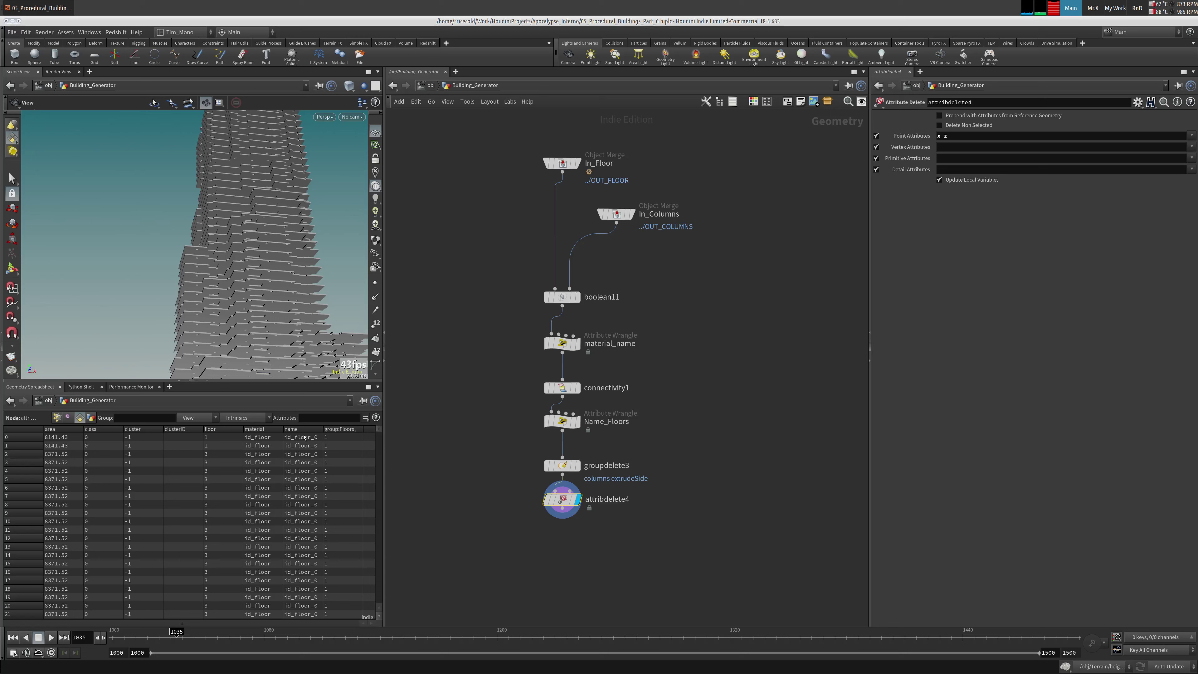
click(1192, 158)
click(1179, 217)
click(1192, 159)
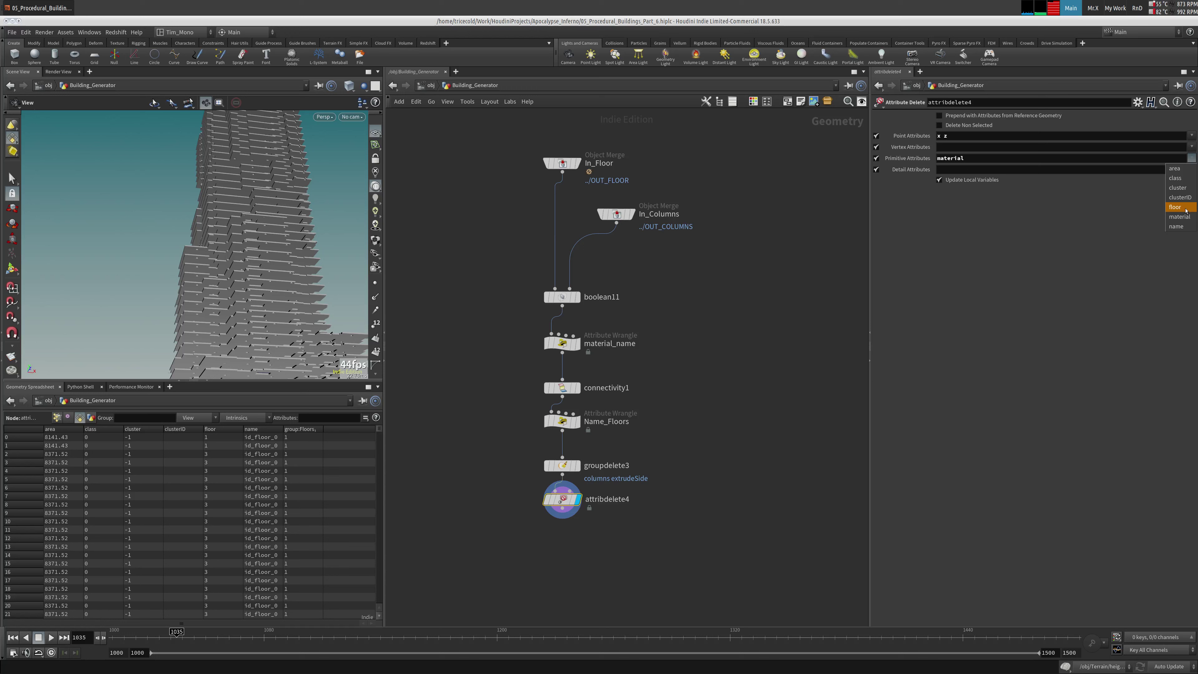
click(1179, 227)
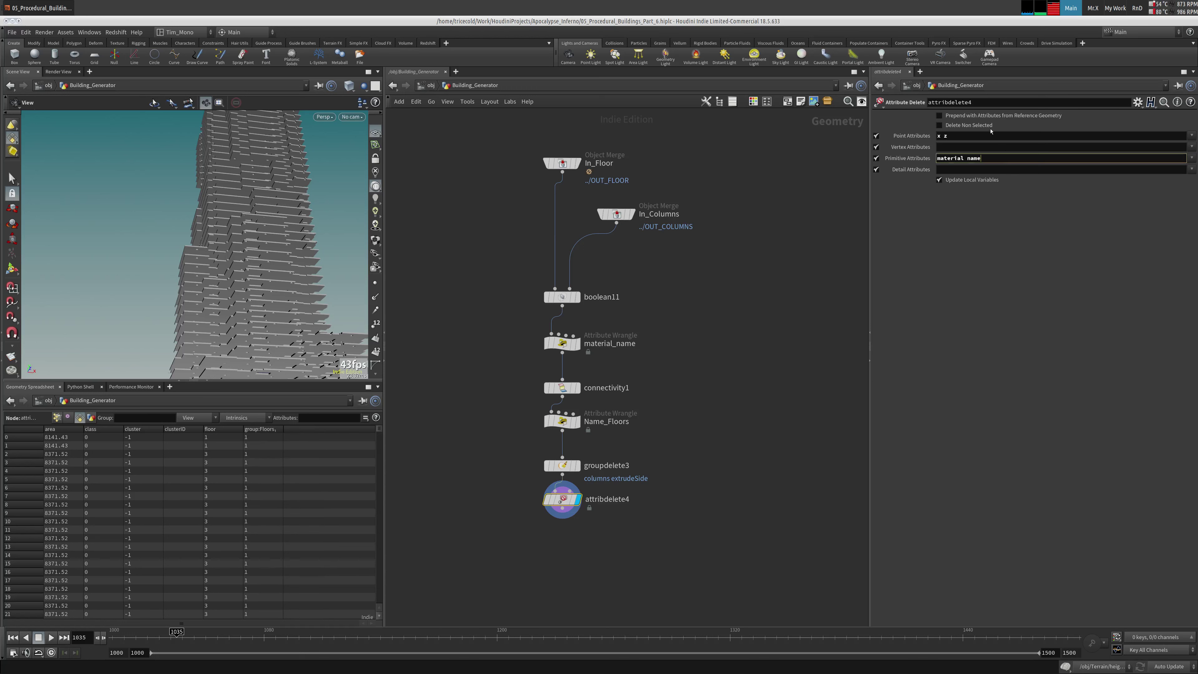
text(* )
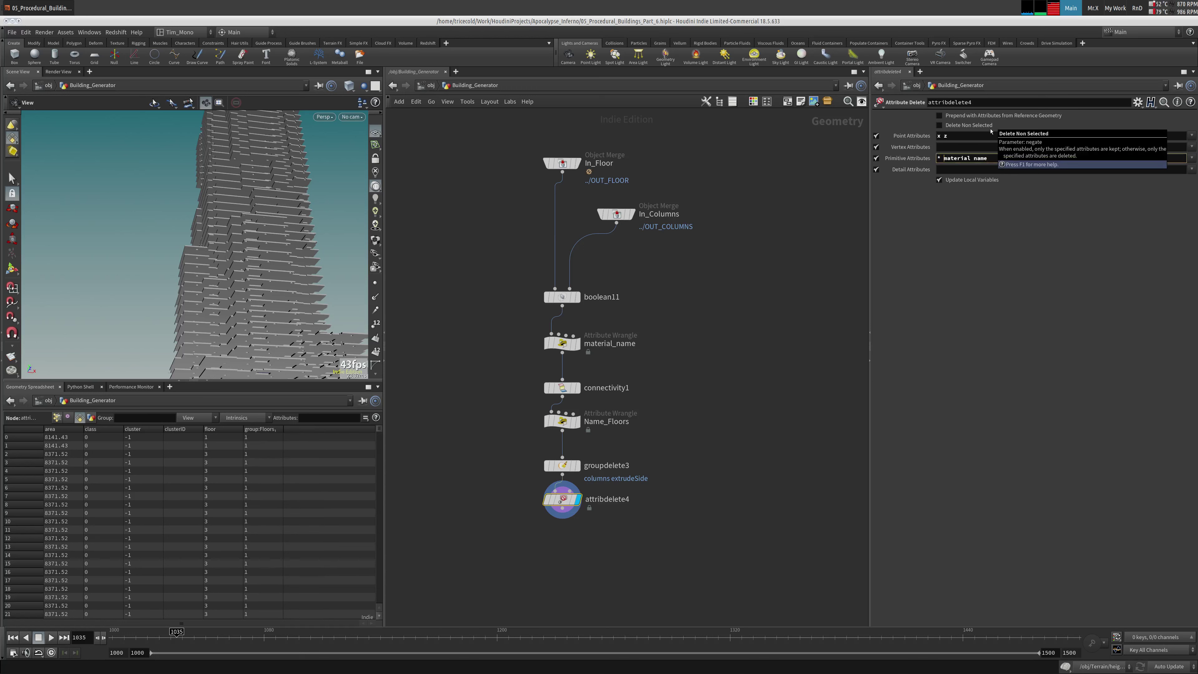
text(^)
text(^)
key(Tab)
text(*)
key(Tab)
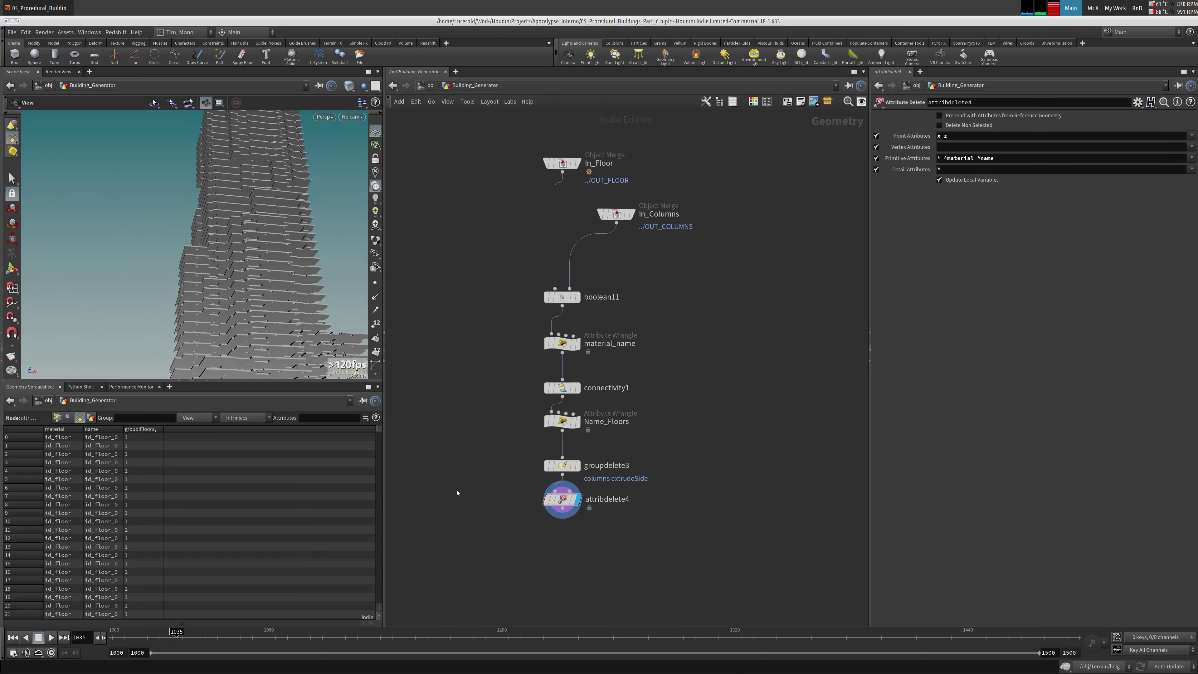
Add clusterpoints to the groups removed by groupdelete3 and check the node info of attribdelete4
middle_click(562, 499)
click(563, 466)
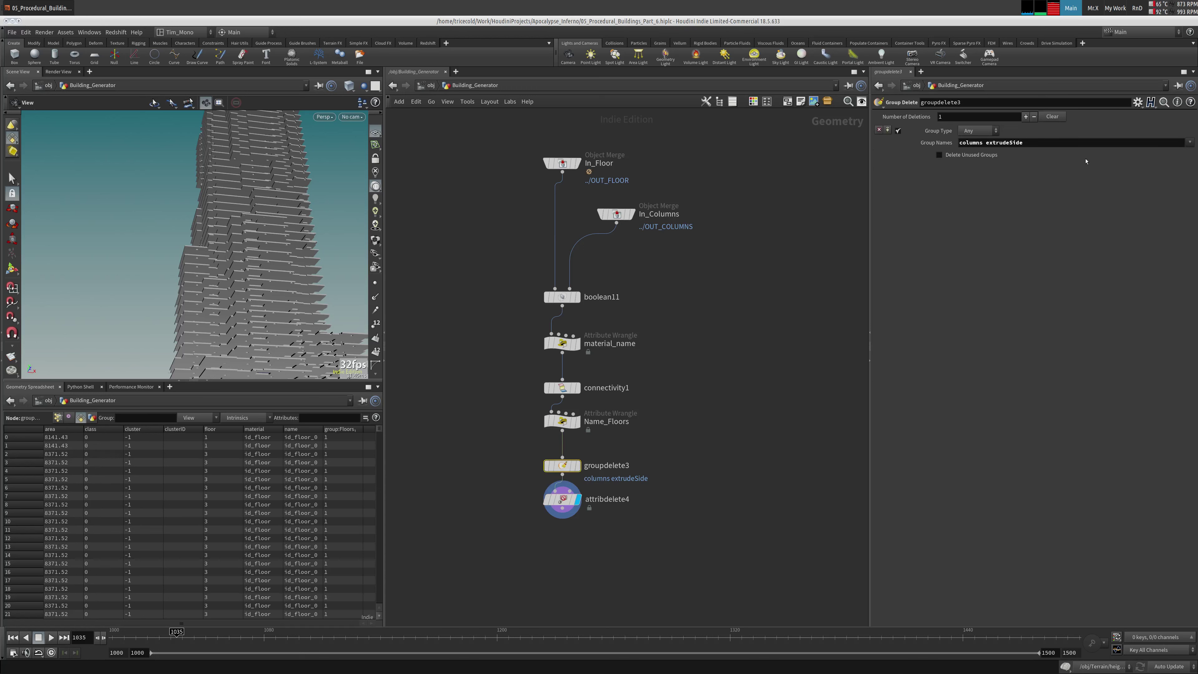
click(1190, 143)
key(Escape)
middle_drag(562, 472, 661, 472)
click(1054, 142)
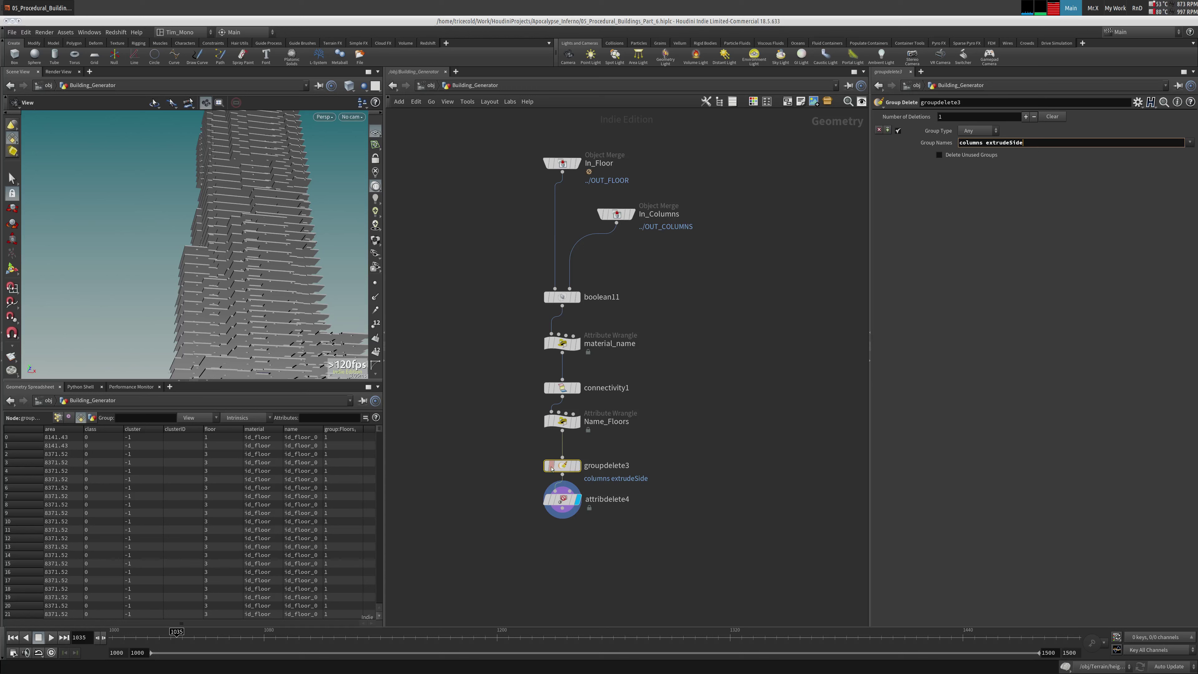
middle_click(638, 466)
click(1032, 143)
text(clusterpoints)
key(Return)
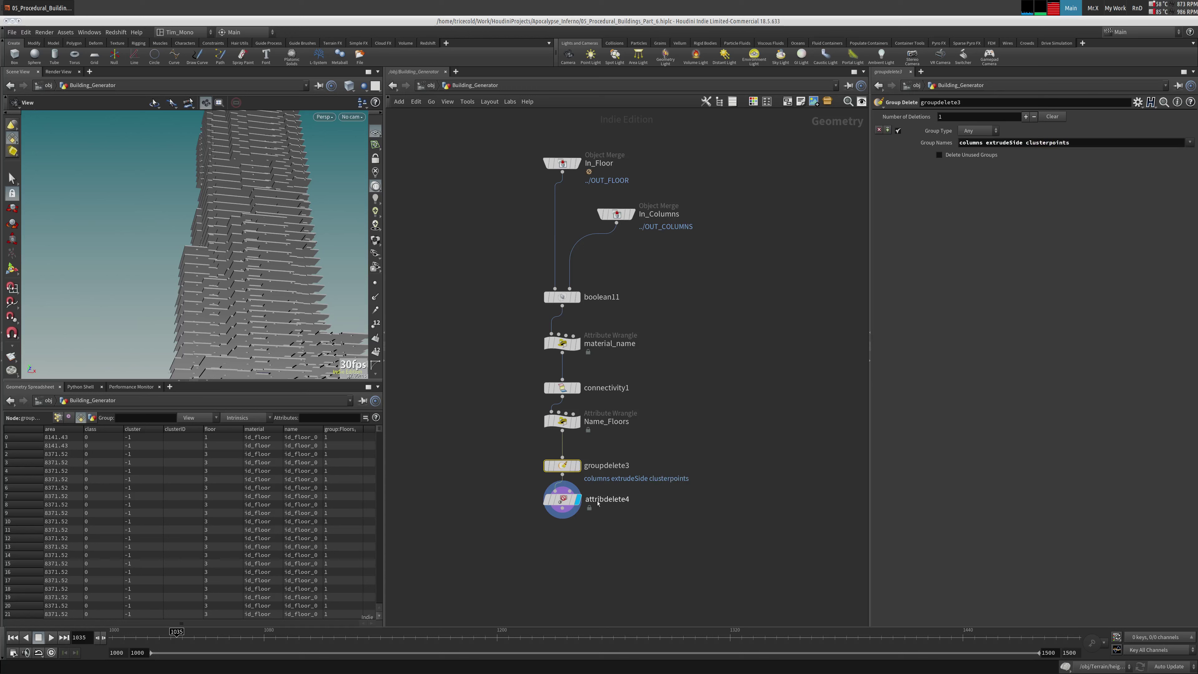
click(563, 501)
middle_click(566, 505)
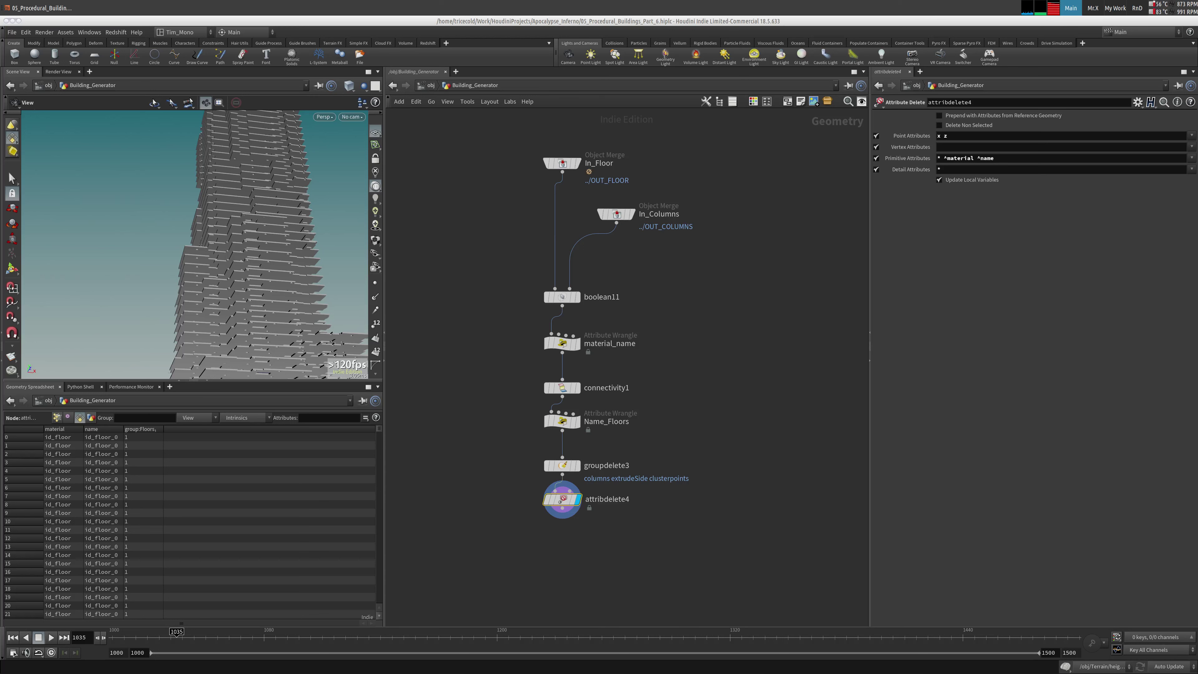
Add a displayed Group node below attribdelete4, wired to its output, and set its group name to floor
key(Tab)
mouse_move(575, 492)
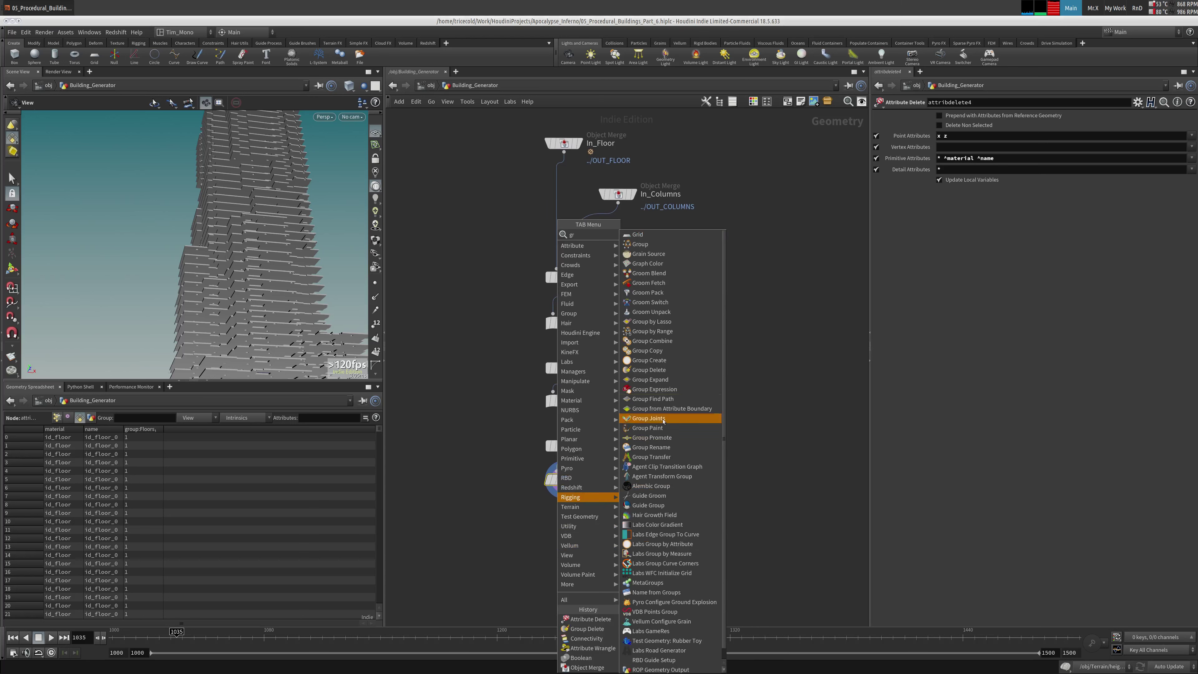
click(651, 245)
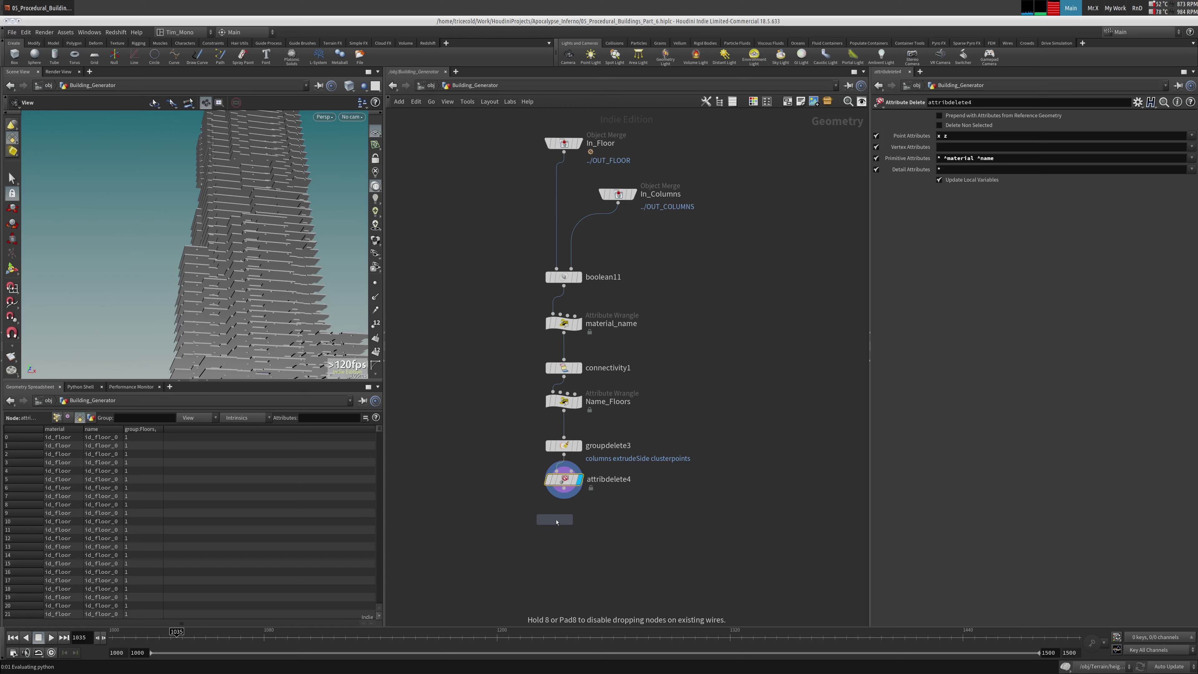
click(564, 519)
click(557, 511)
click(570, 487)
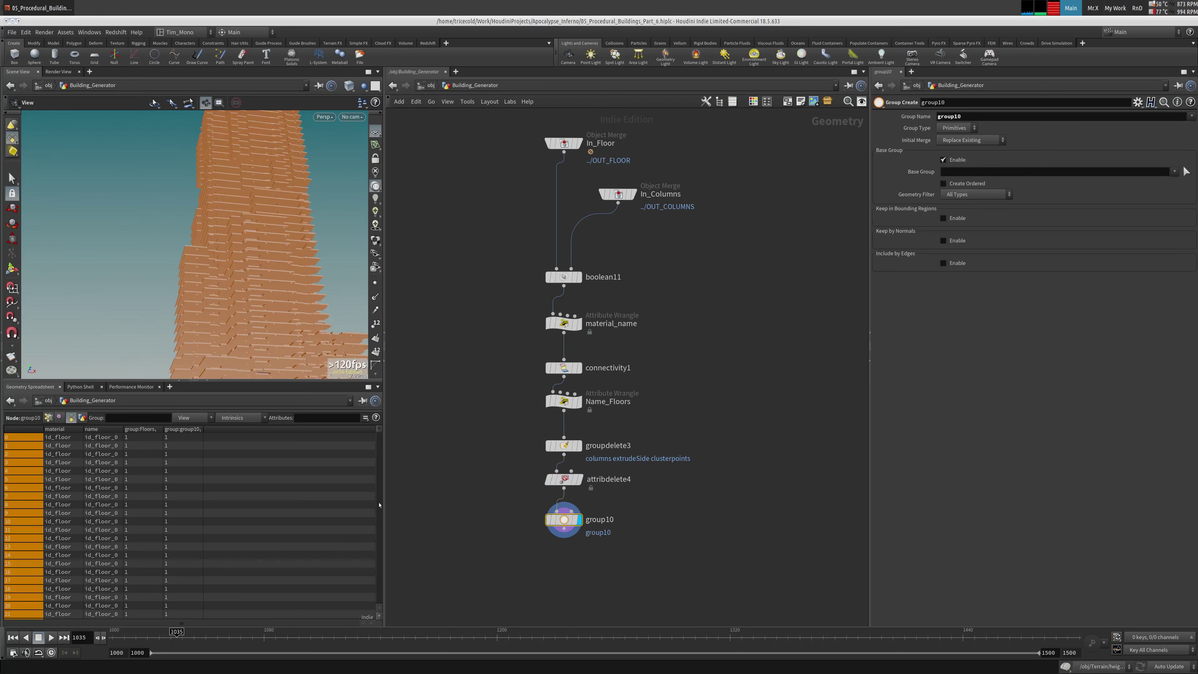
double_click(985, 116)
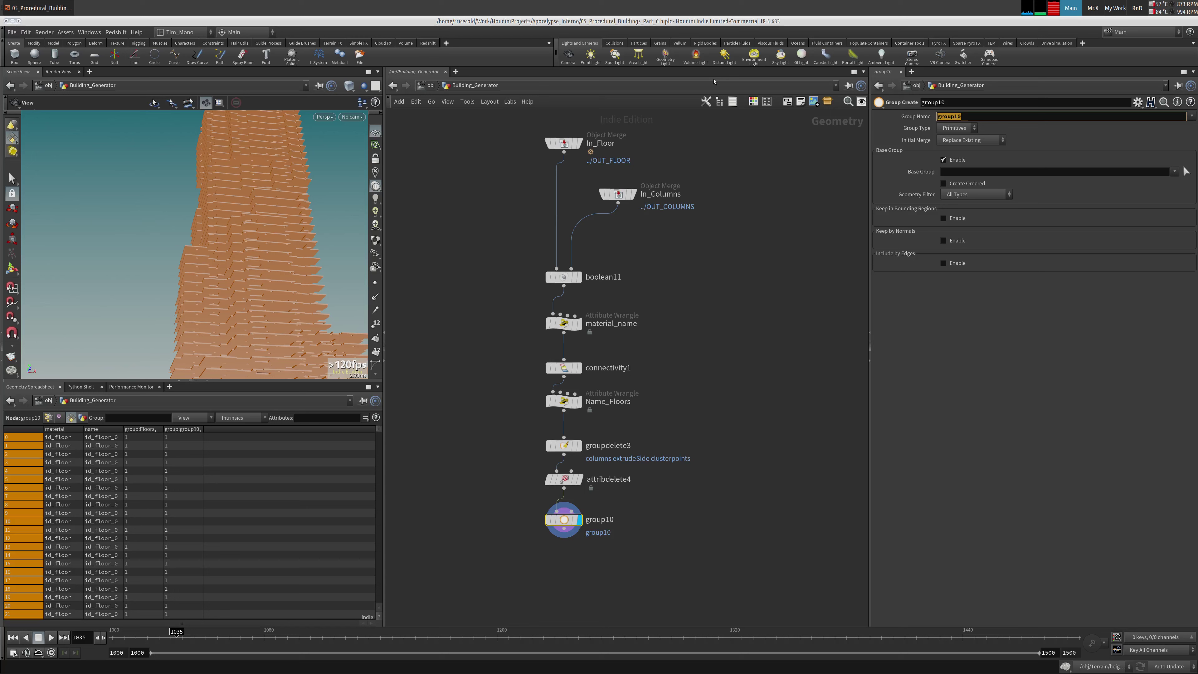
text(floor)
key(Return)
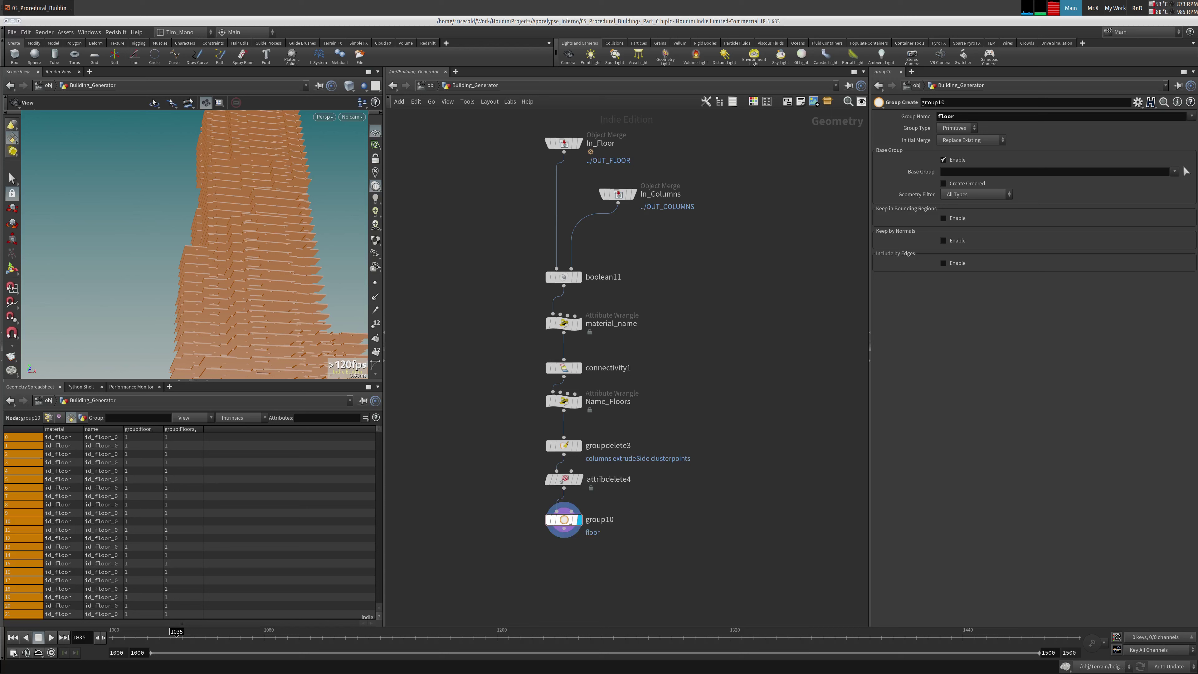
Inspect the node info of the new group node, attribdelete4 and the In_Floor and In_Columns inputs for leftover groups
middle_click(579, 537)
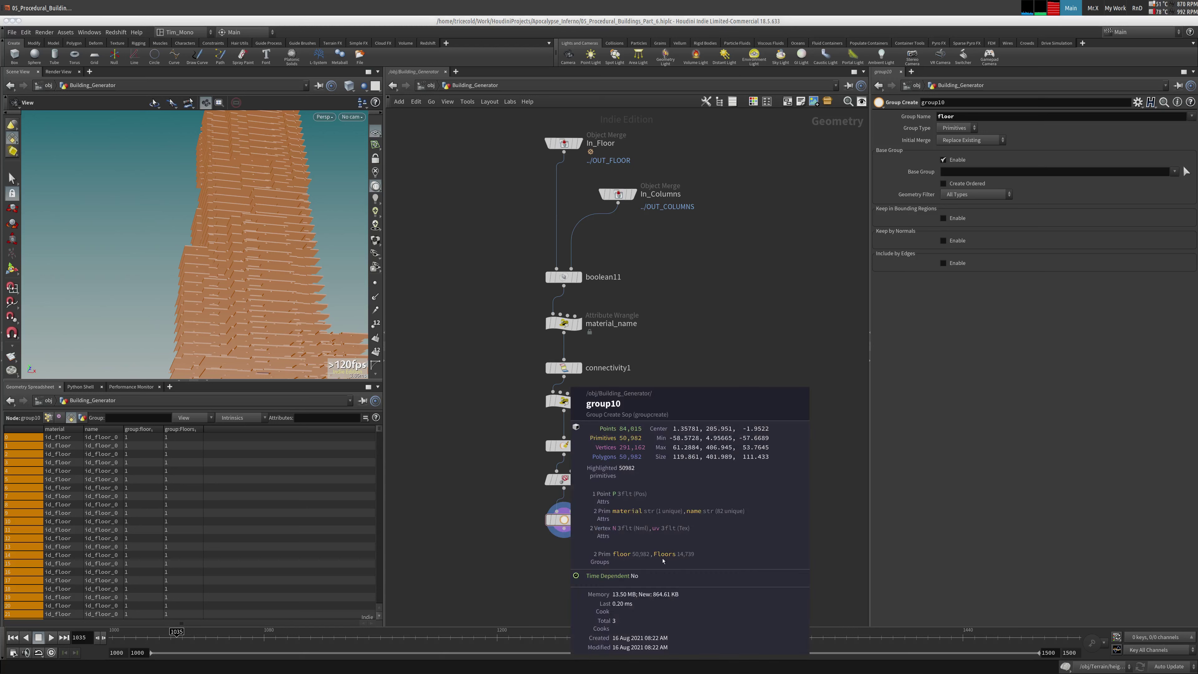
middle_click(566, 481)
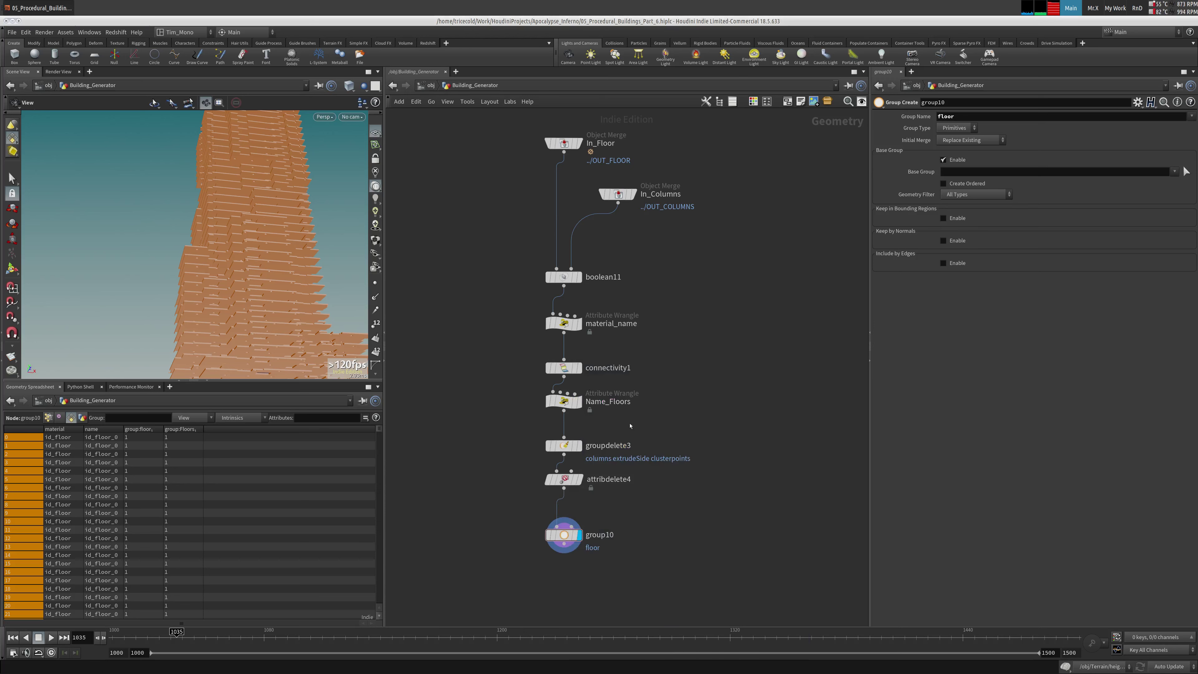
middle_click(565, 479)
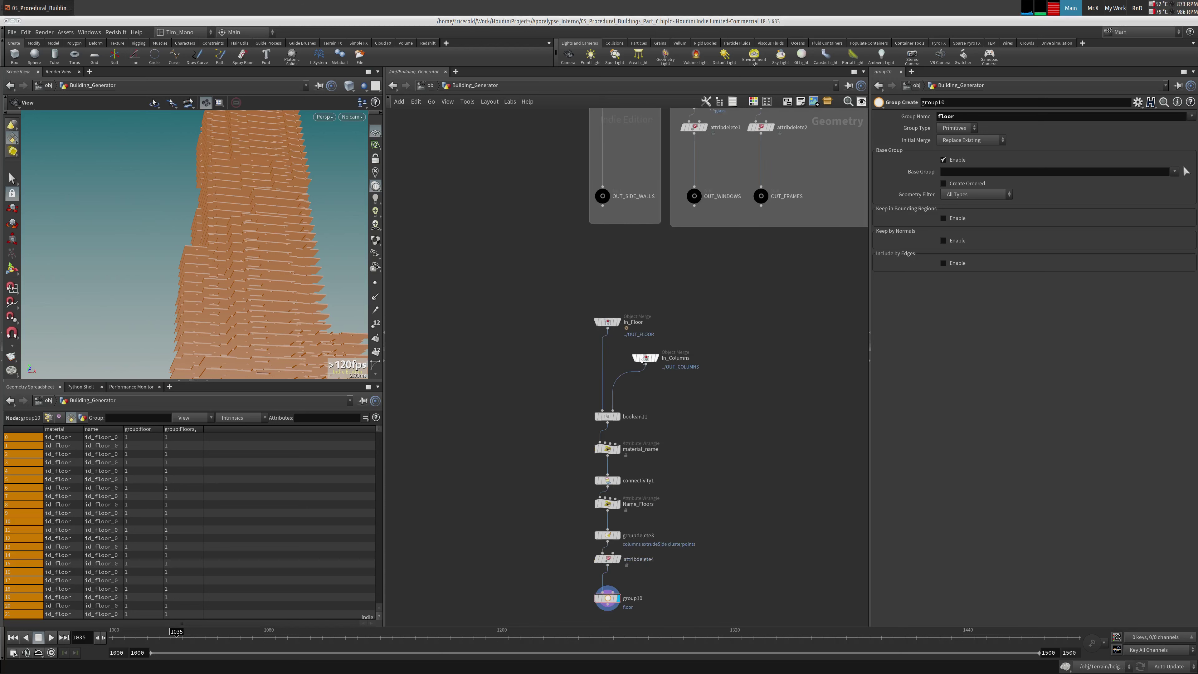
middle_click(610, 323)
middle_click(648, 362)
middle_drag(609, 570, 598, 433)
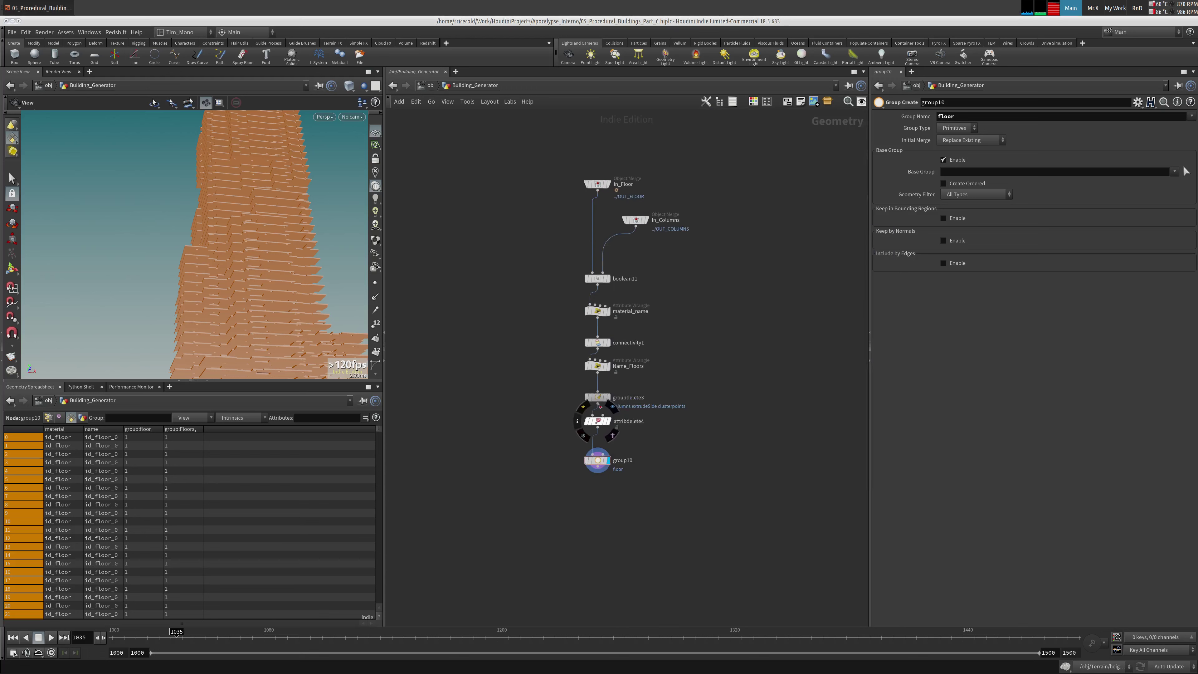
middle_click(595, 464)
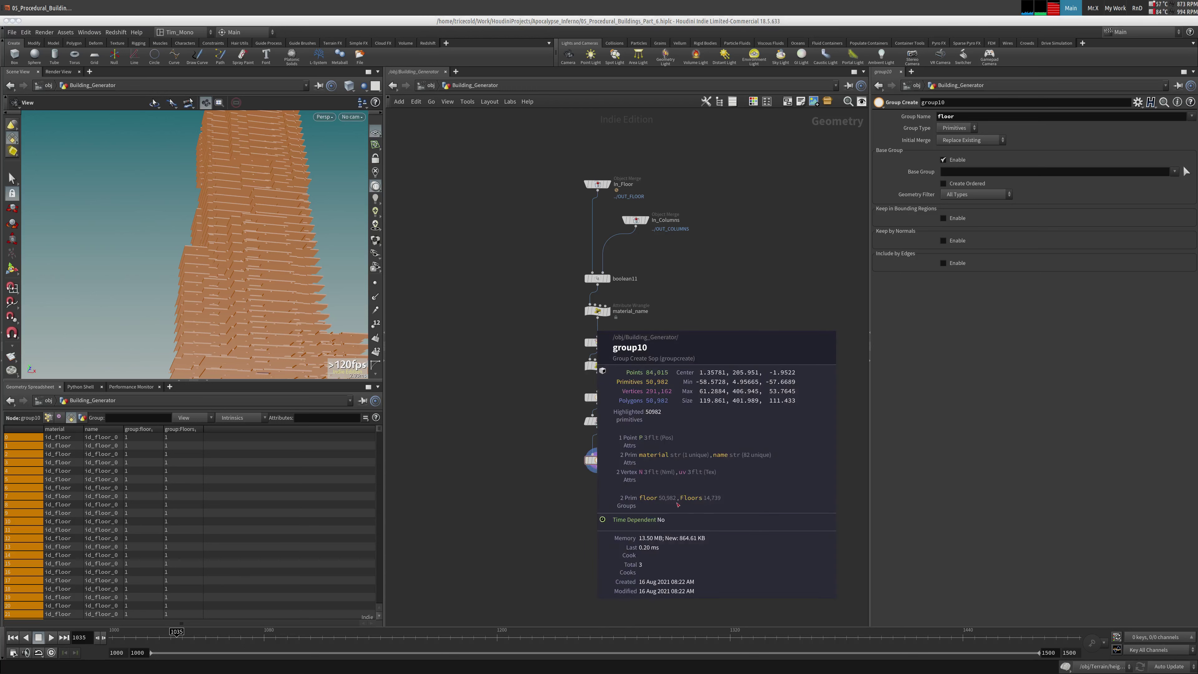
Add Floors to the groups removed by groupdelete3, and move the floor group node up under attribdelete4
click(597, 397)
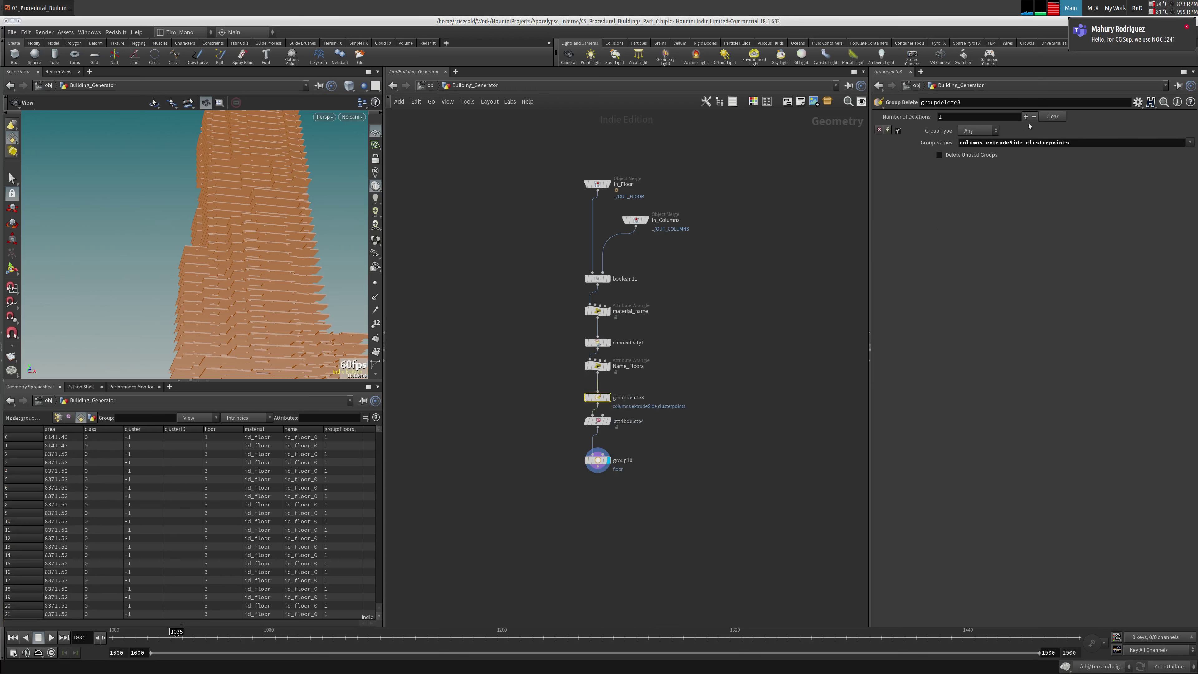
click(1187, 27)
click(1088, 141)
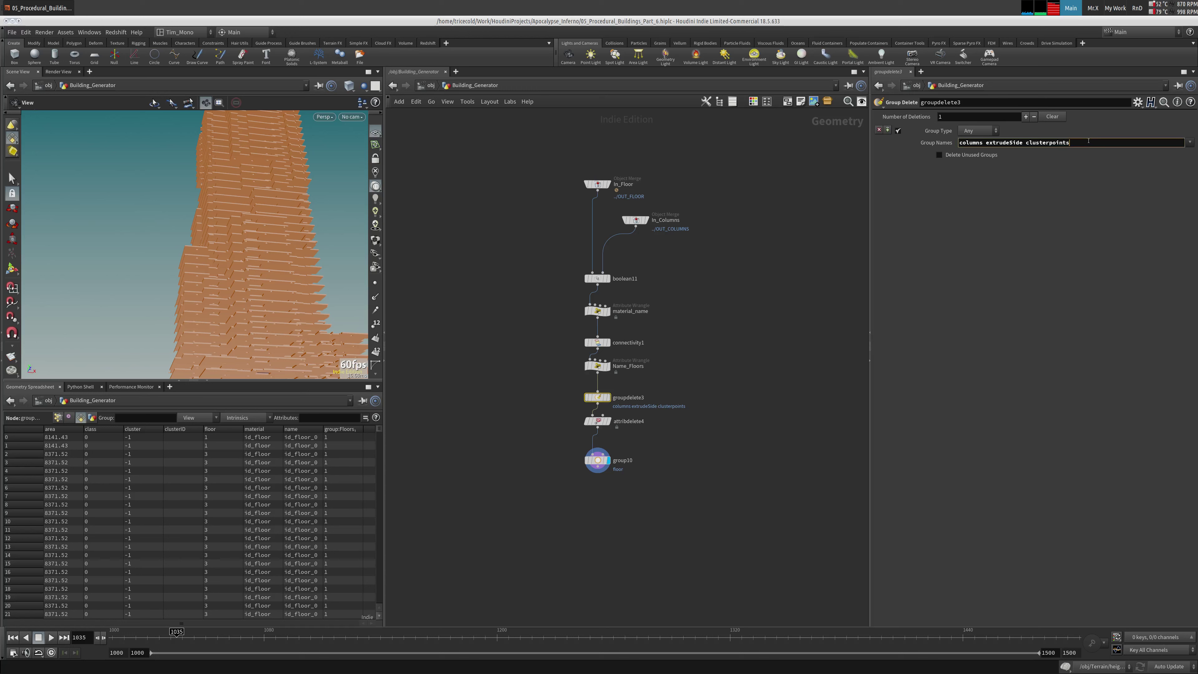
text(Floors)
key(Return)
drag(598, 460, 602, 449)
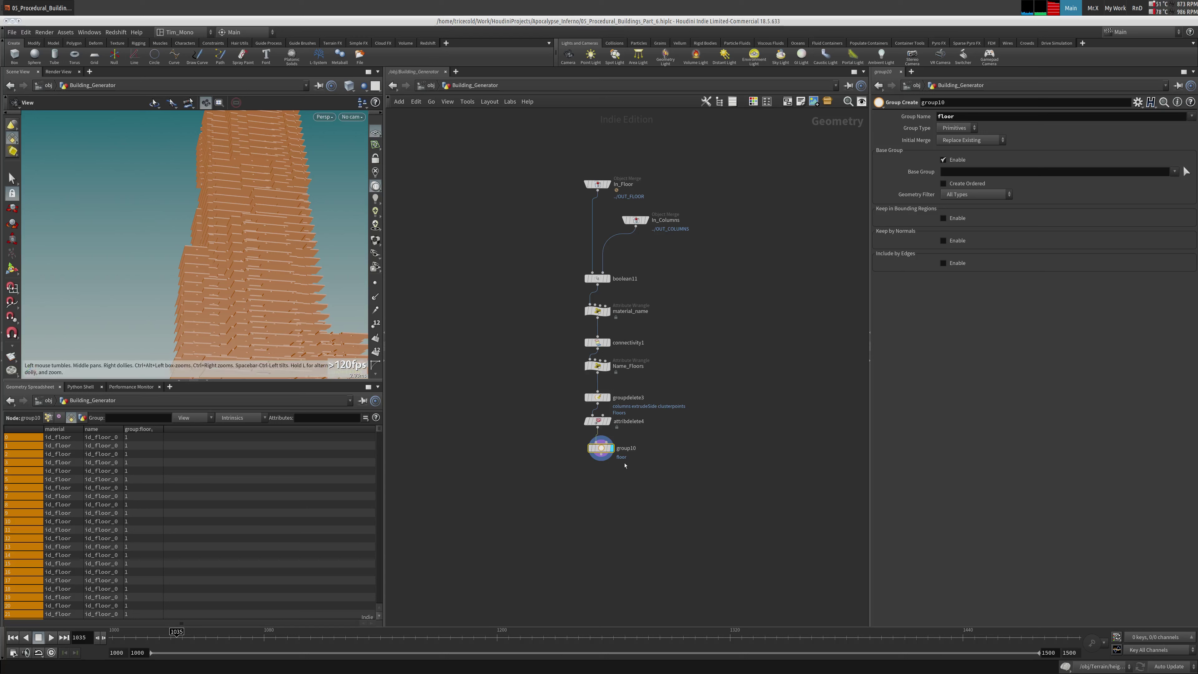
middle_click(601, 452)
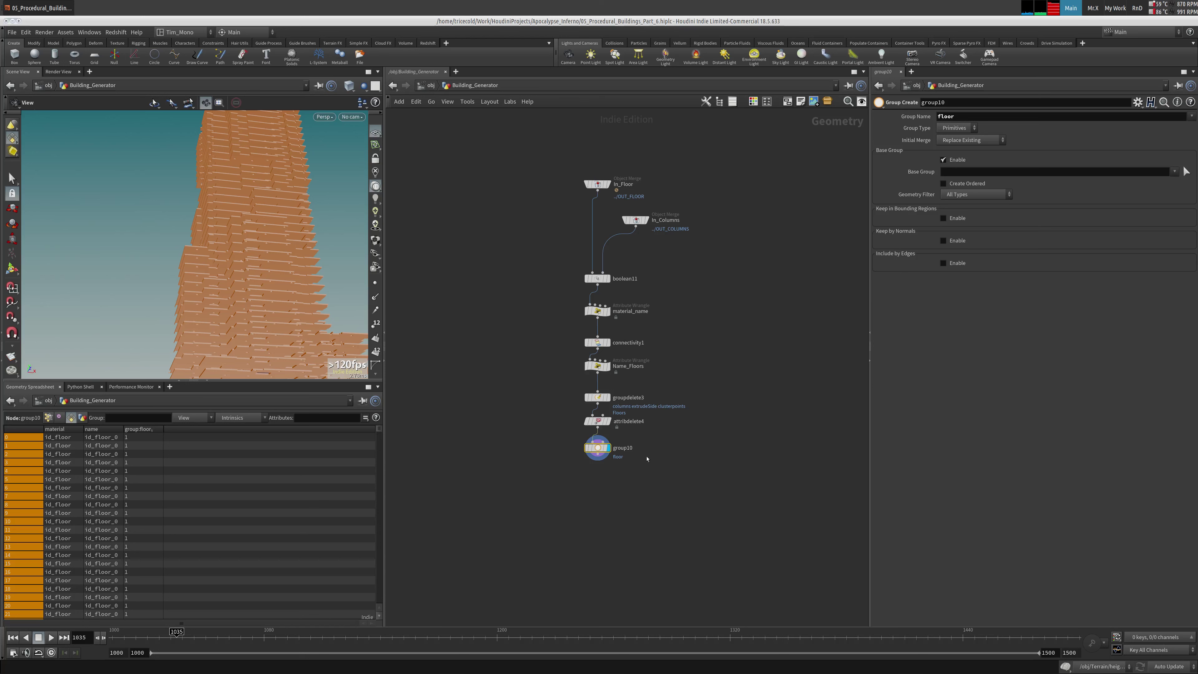
Enclose the whole floor node chain in a network box, widen it slightly and move it aside
middle_drag(700, 268, 672, 305)
drag(730, 179, 495, 500)
click(787, 102)
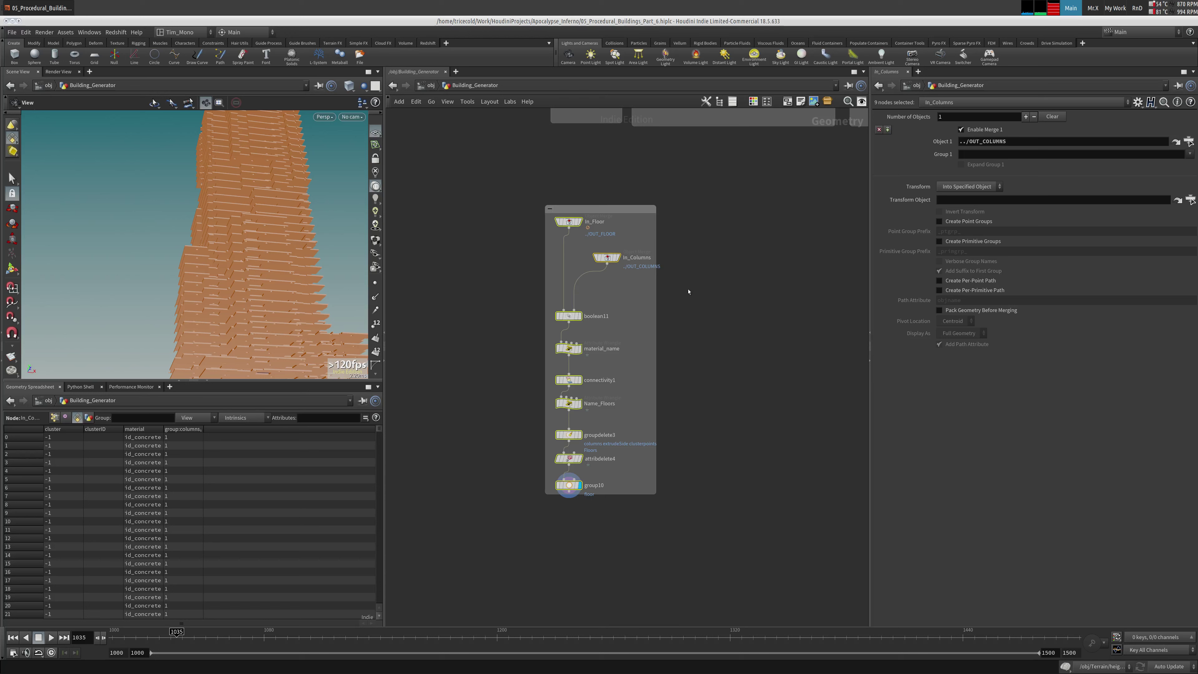
drag(657, 301, 664, 301)
drag(605, 206, 563, 208)
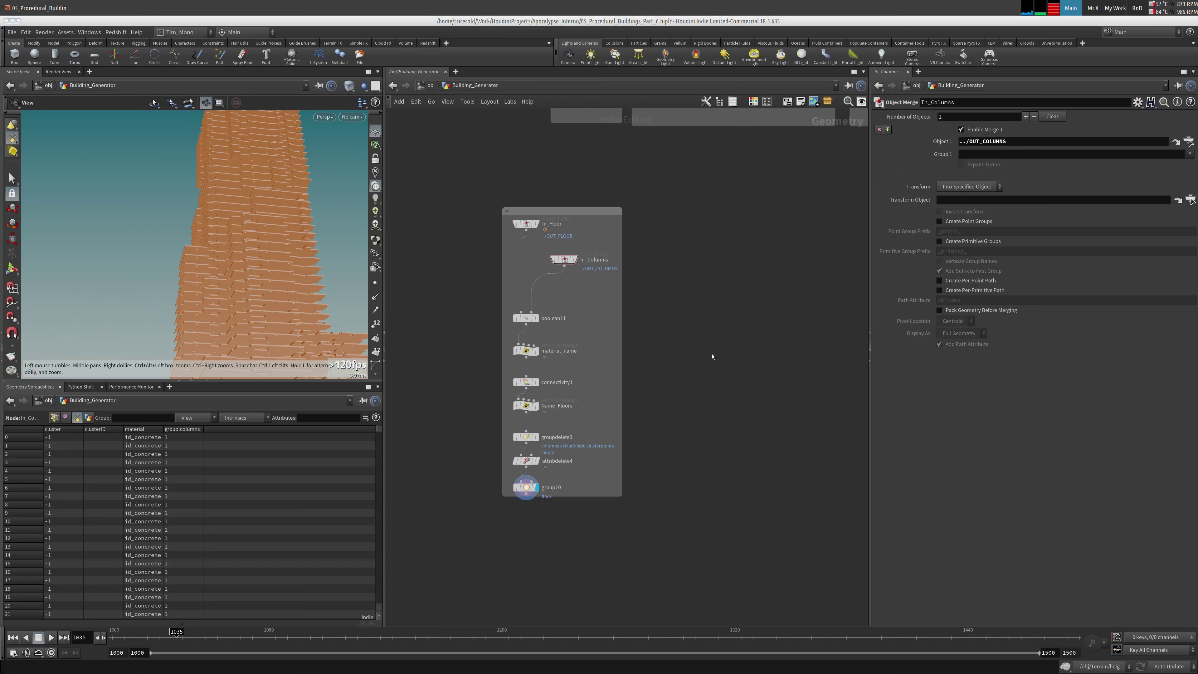
Place a new Object Merge node beside the floor network box, level with In_Floor
middle_drag(700, 301, 690, 330)
key(Tab)
text(obj)
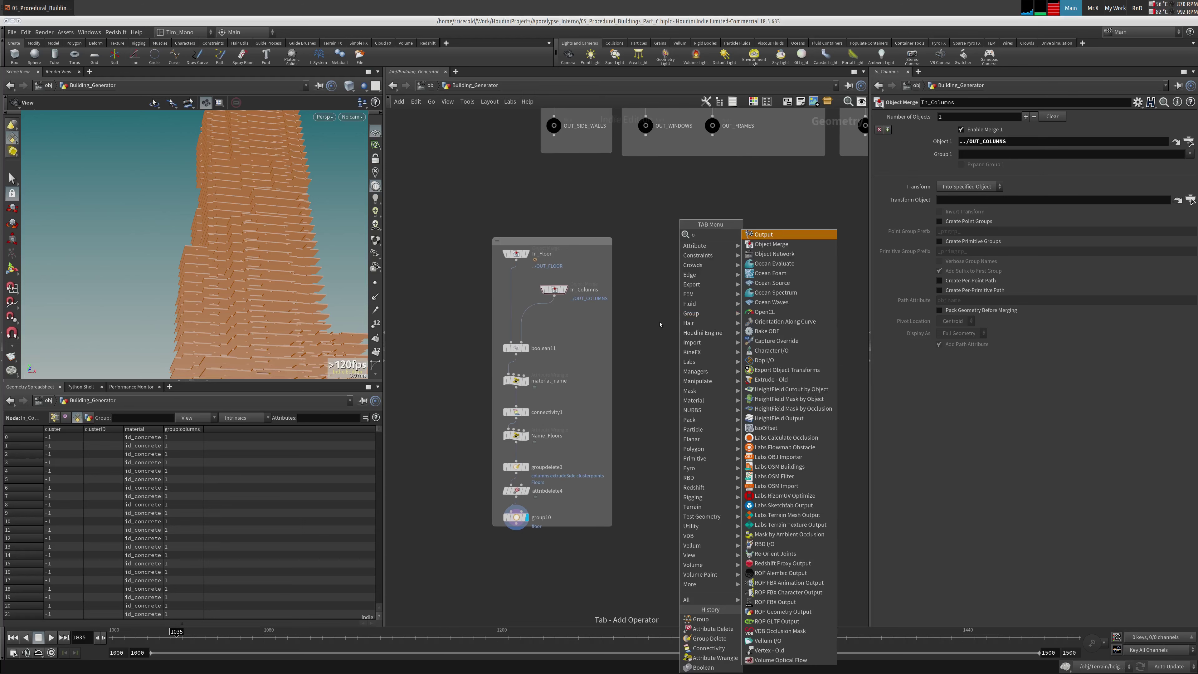
click(803, 235)
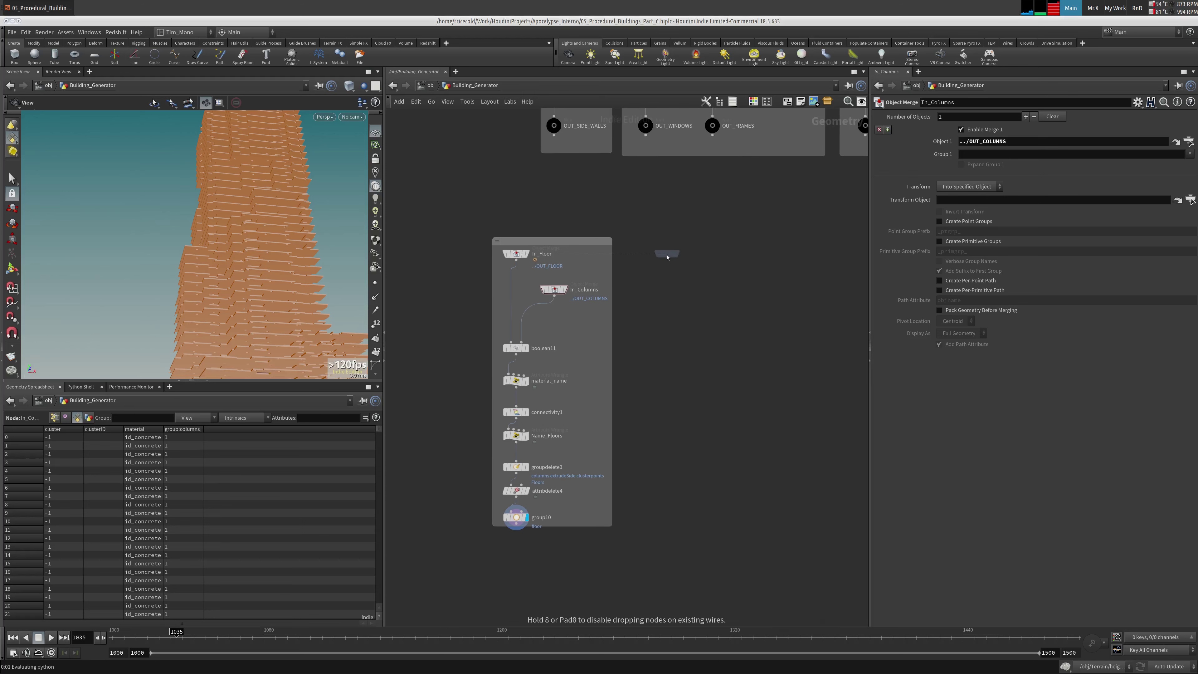
click(666, 254)
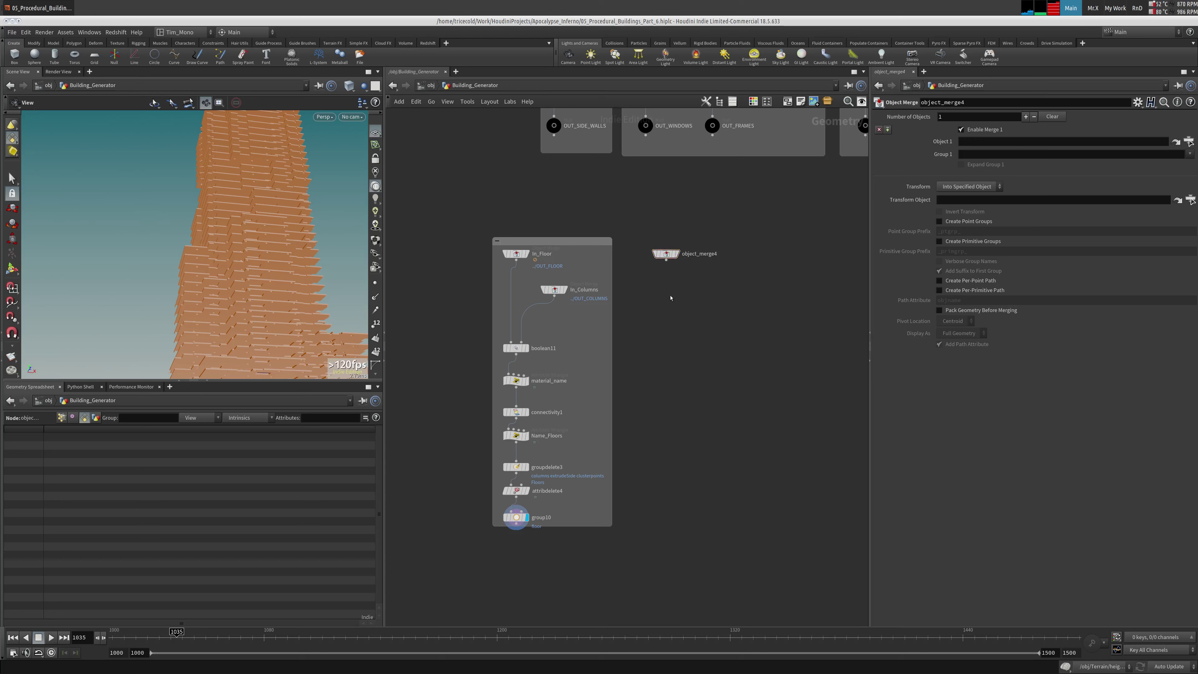
Rename the new Object Merge node as In_Walls
double_click(700, 254)
text(IN)
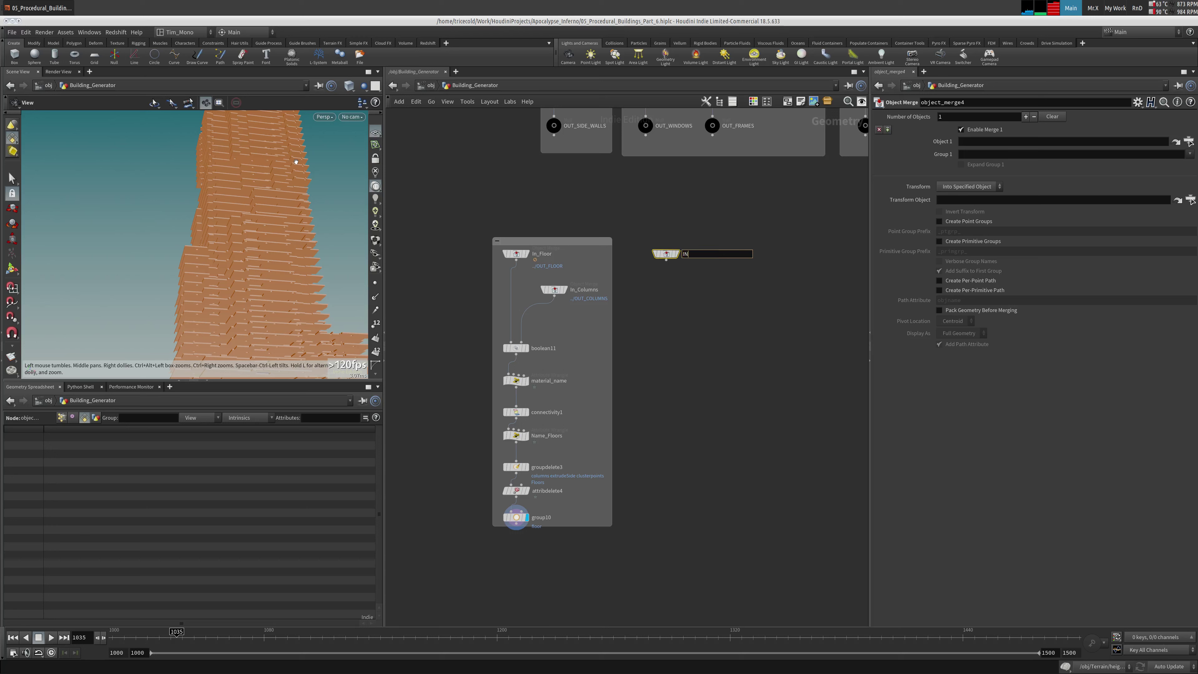
text(_Walls)
key(Return)
double_click(698, 253)
text(In_Walls)
key(Return)
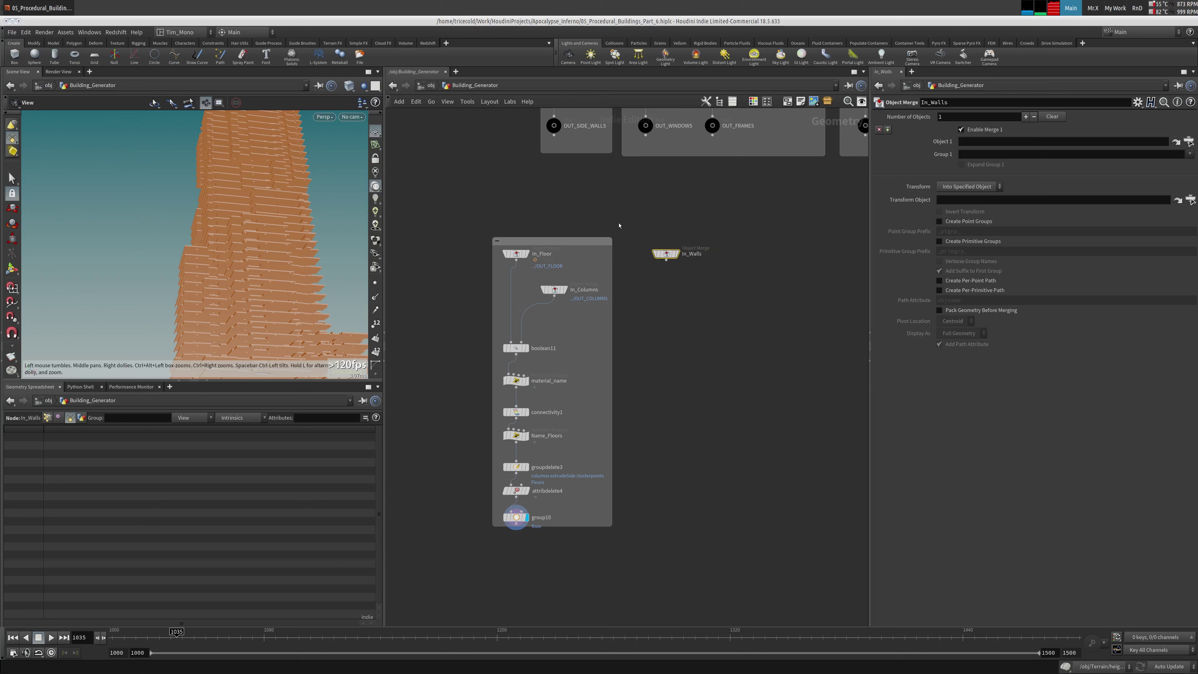
Point the In_Walls merge at ../OUT_INNER_WALLS and display its geometry
middle_drag(556, 322, 673, 365)
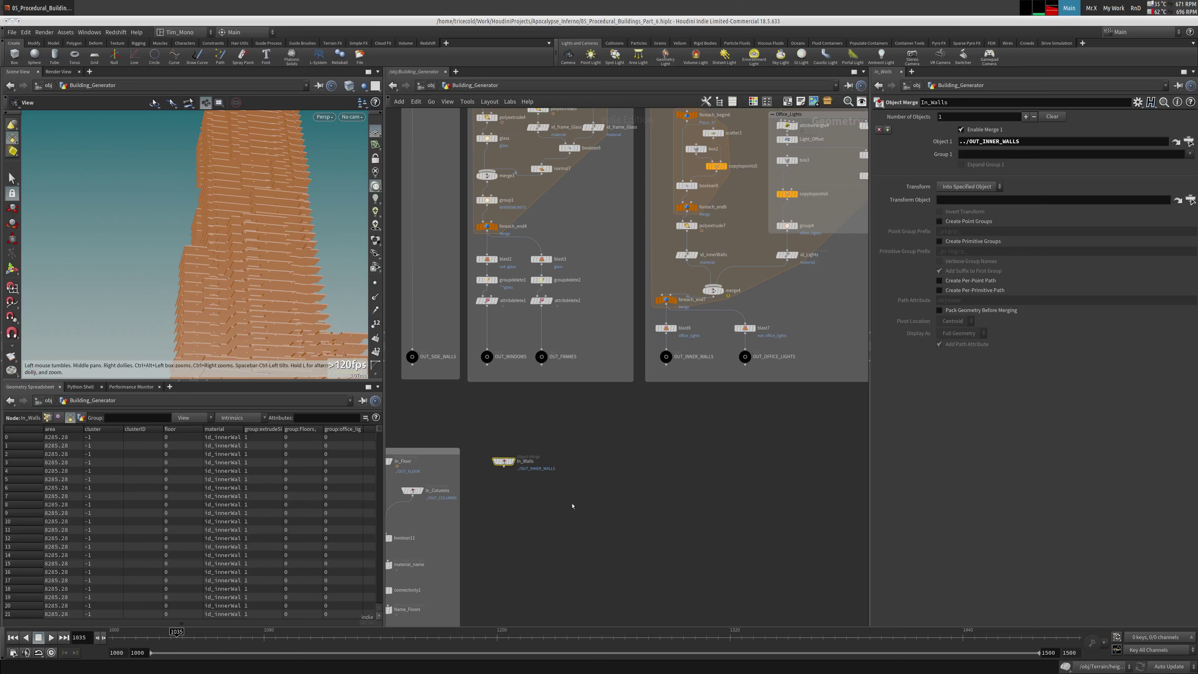
middle_drag(572, 506, 602, 507)
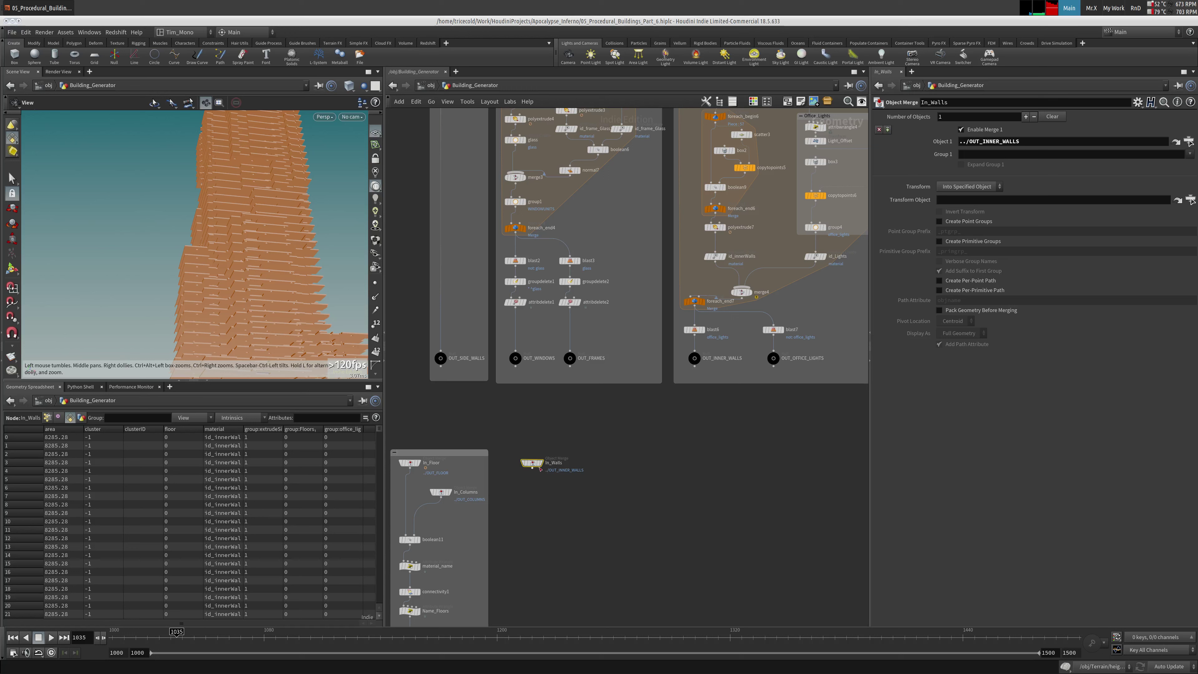
click(540, 466)
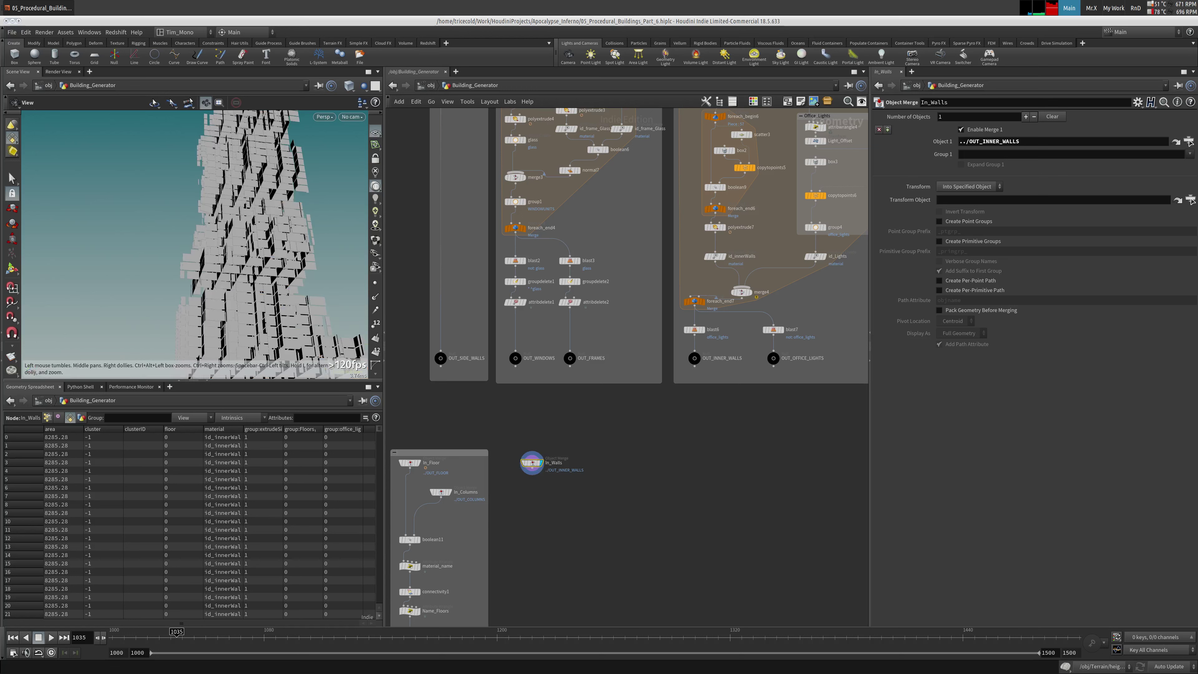
Duplicate the material_name wrangle below In_Walls and wire In_Walls into the copy
middle_drag(547, 547, 614, 441)
click(476, 467)
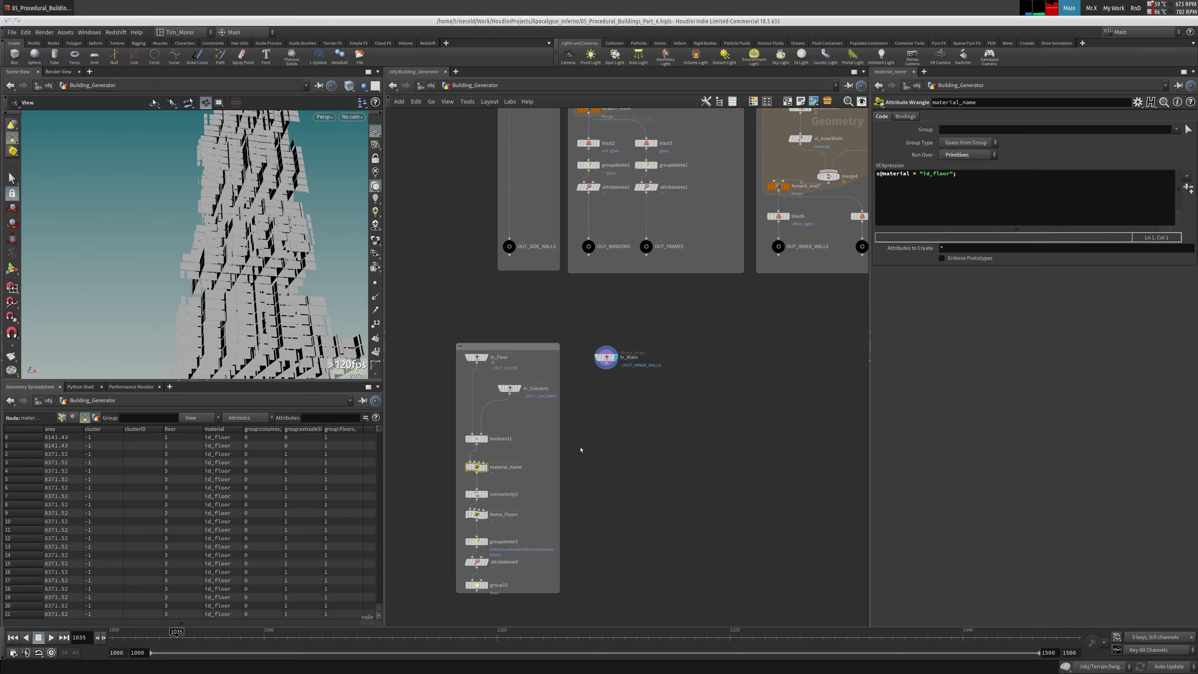
key(ctrl+v)
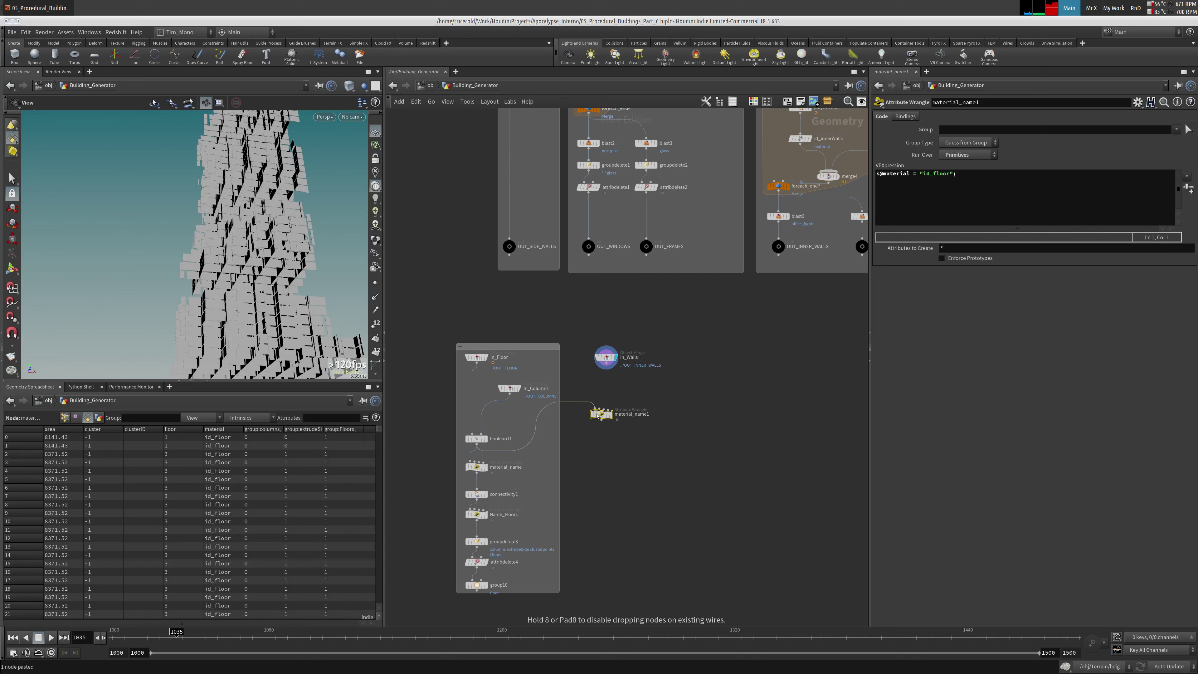
click(603, 415)
middle_click(606, 415)
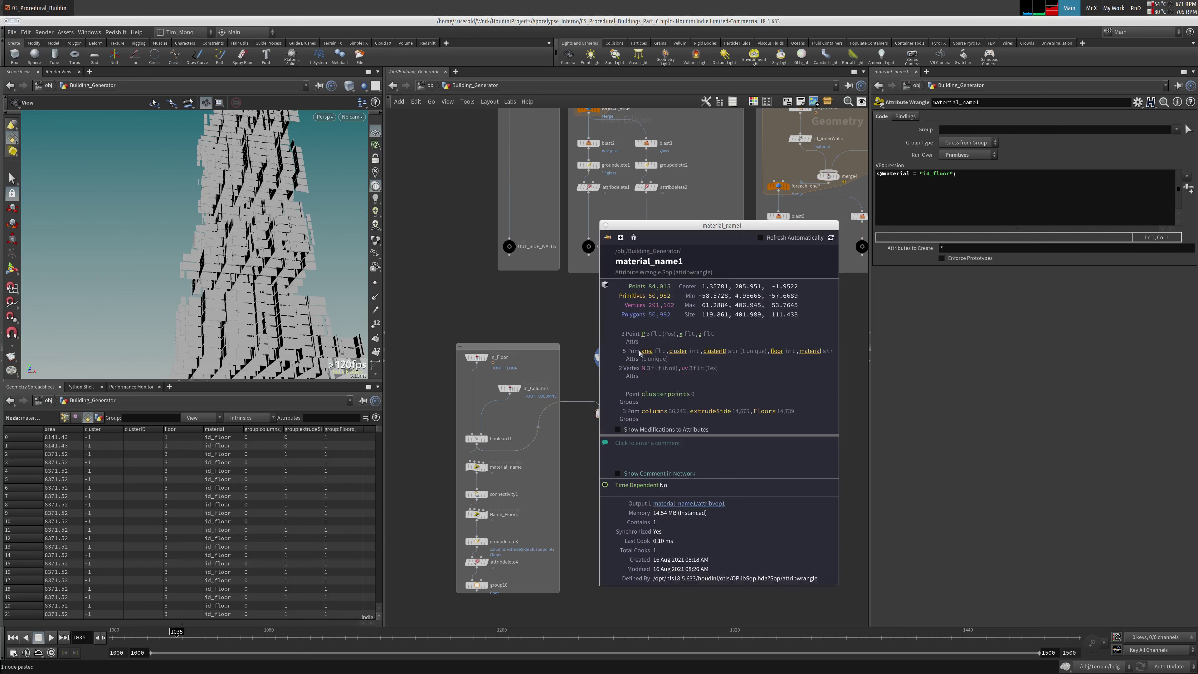
drag(605, 368, 609, 440)
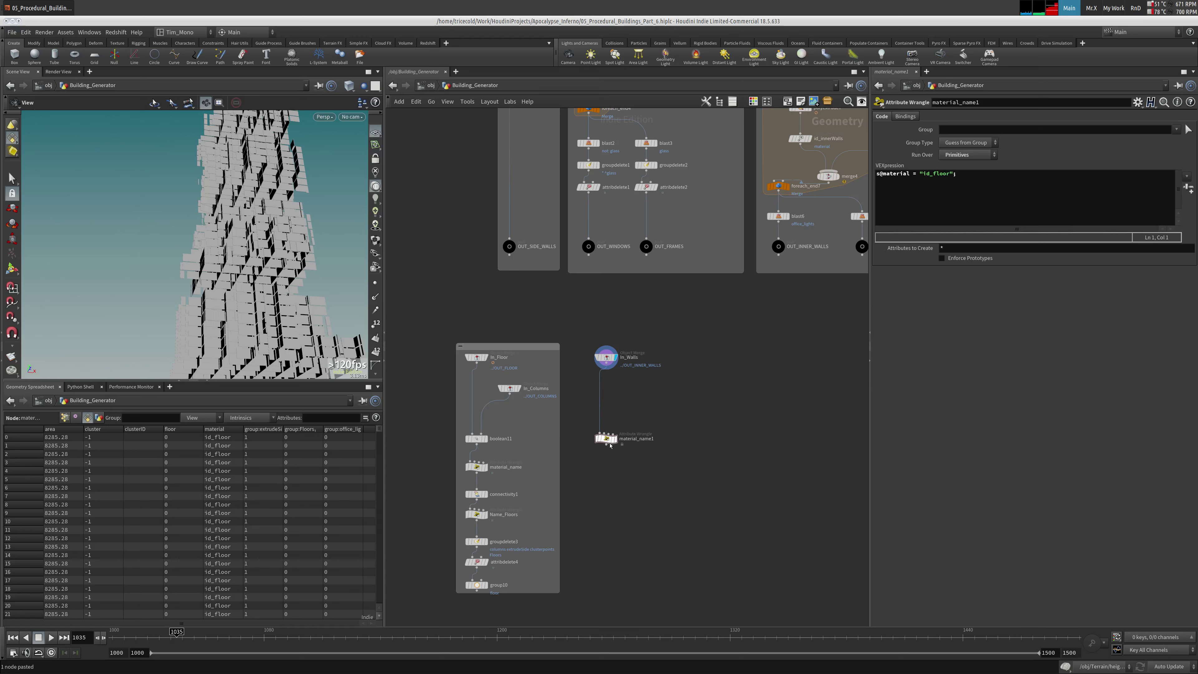
Display the copied material_name1 wrangle and change its material string to "id_innerWalls"
click(615, 439)
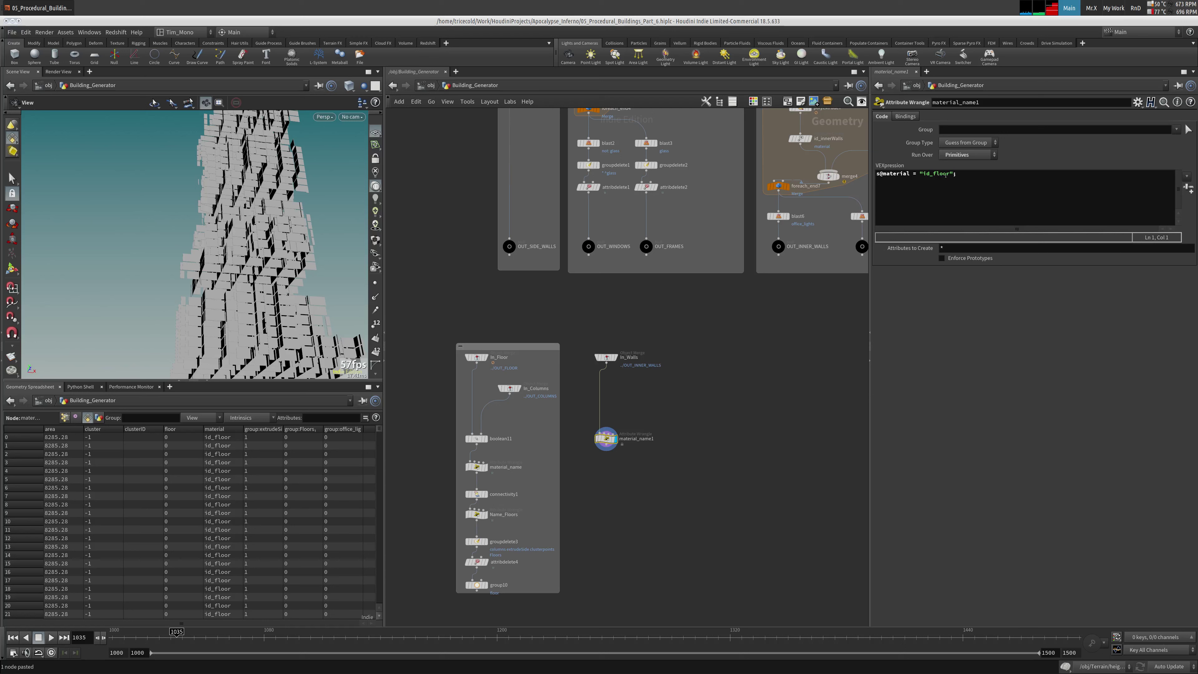
click(941, 173)
drag(932, 173, 949, 174)
text(innerWa)
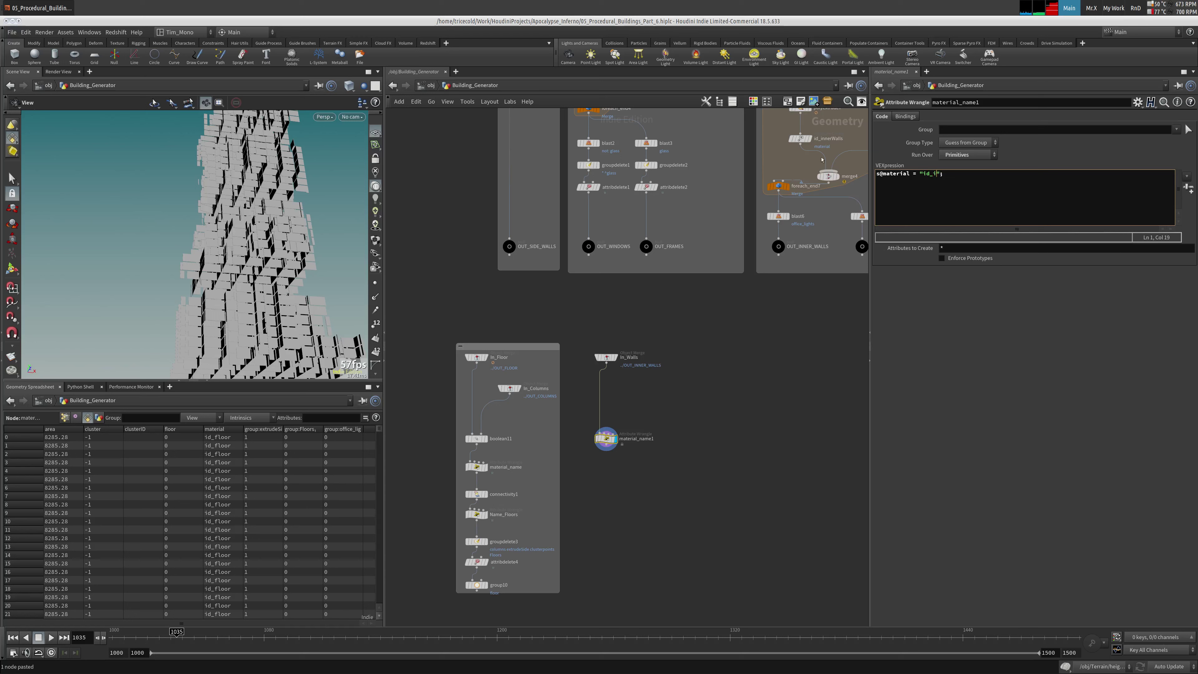
text(lls)
click(628, 501)
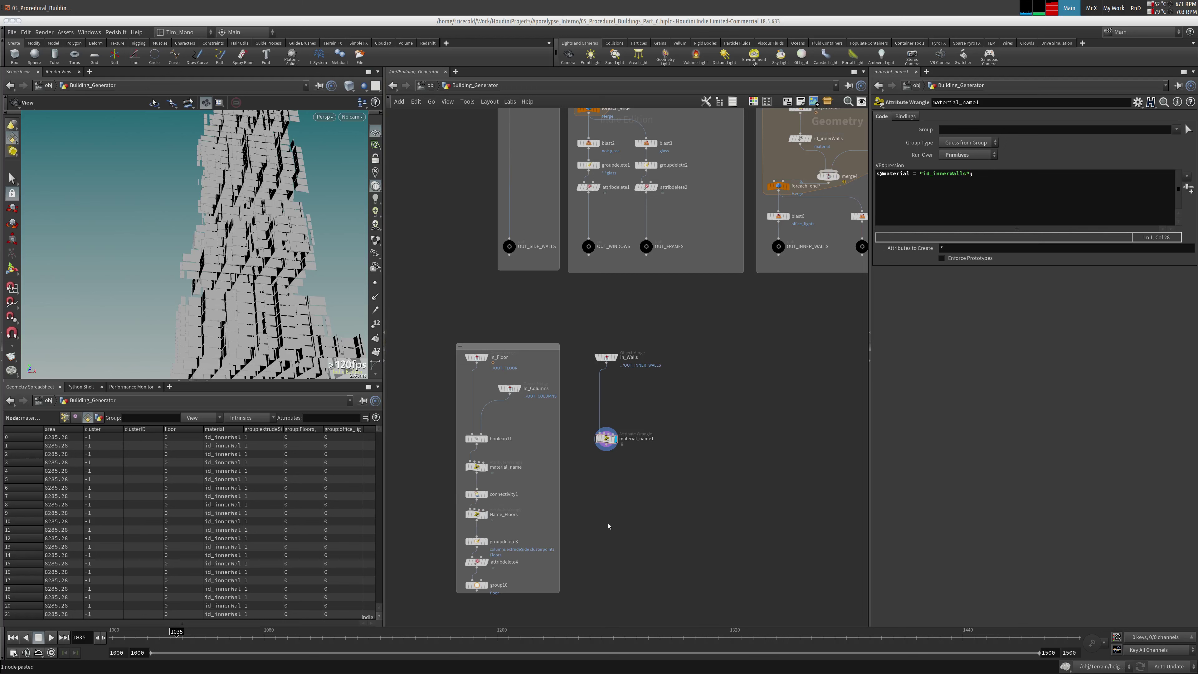
Duplicate connectivity1 and Name_Floors into the walls chain, wire them below material_name1 and display connectivity2
middle_drag(608, 526, 650, 436)
scroll(525, 387, up, 2)
click(508, 424)
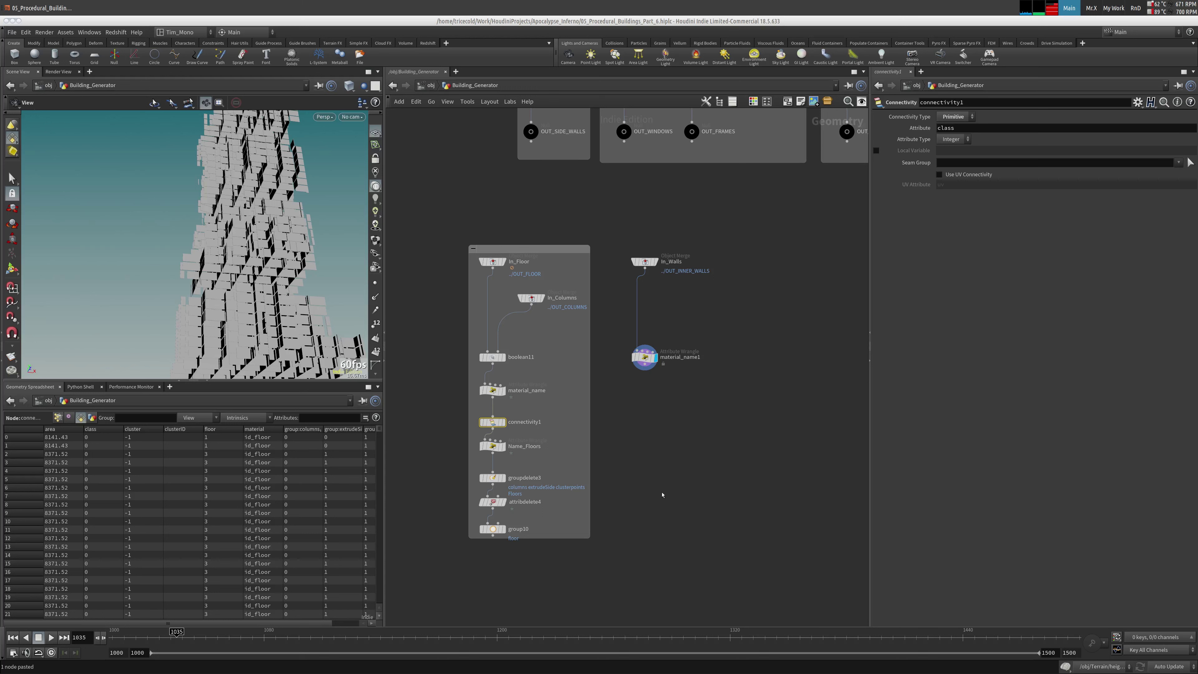
scroll(666, 498, up, 3)
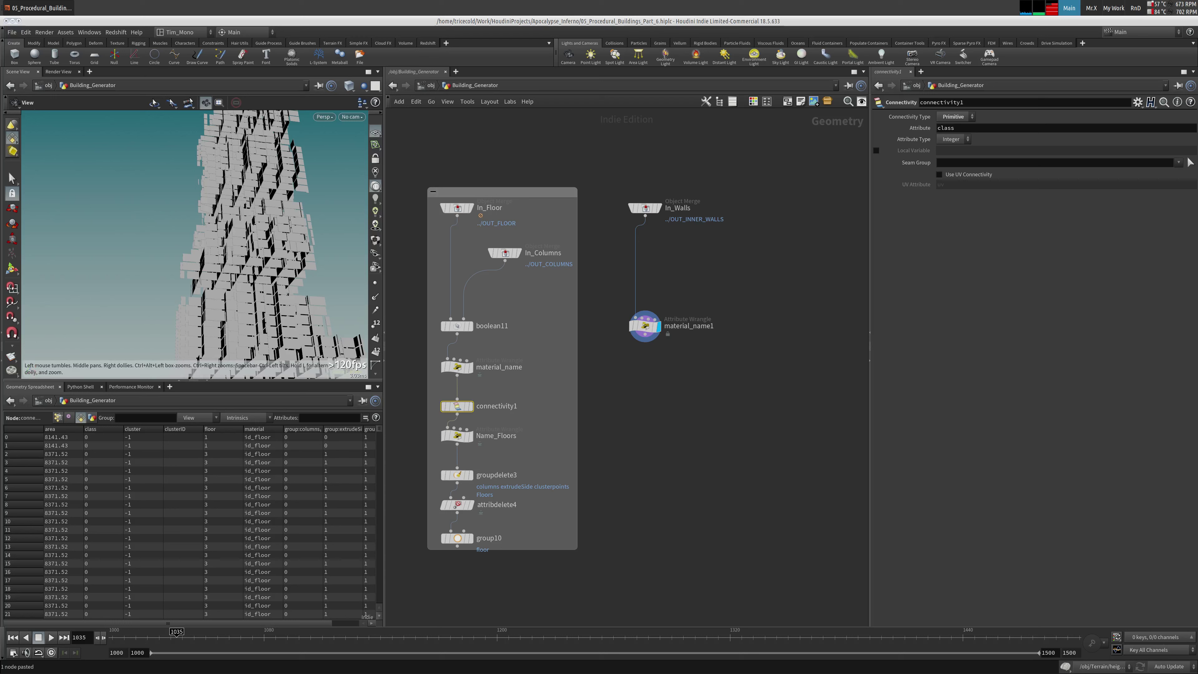
drag(528, 389, 438, 449)
key(ctrl+c)
key(ctrl+v)
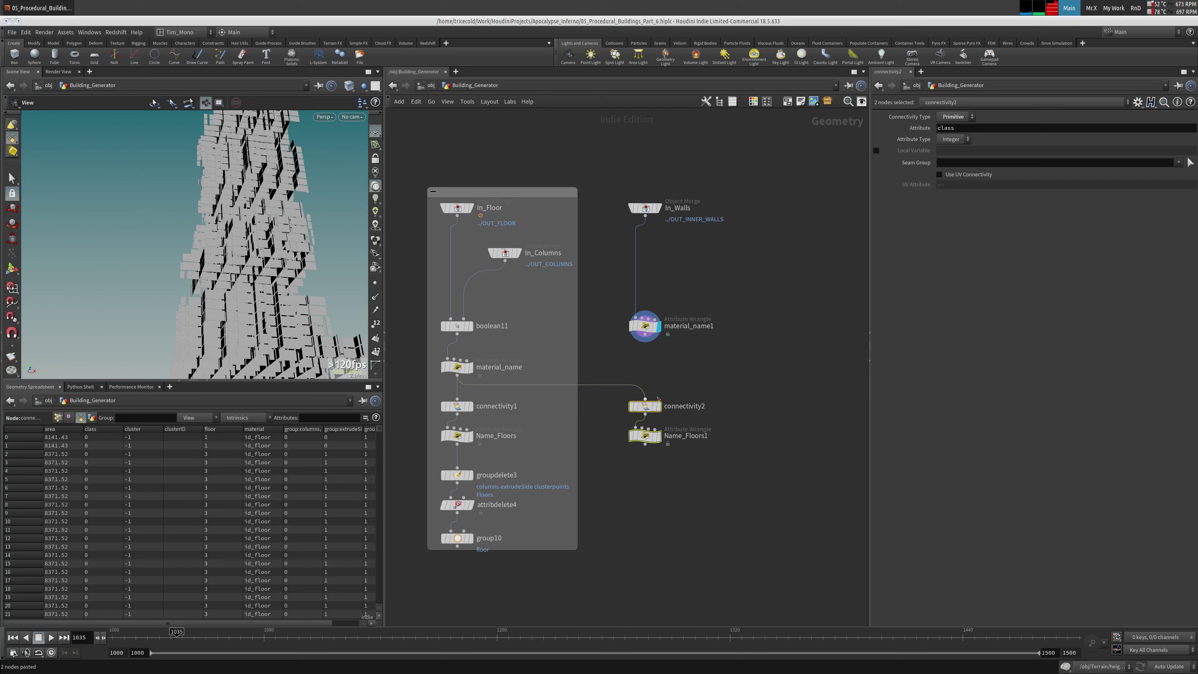
click(645, 408)
drag(644, 341, 646, 398)
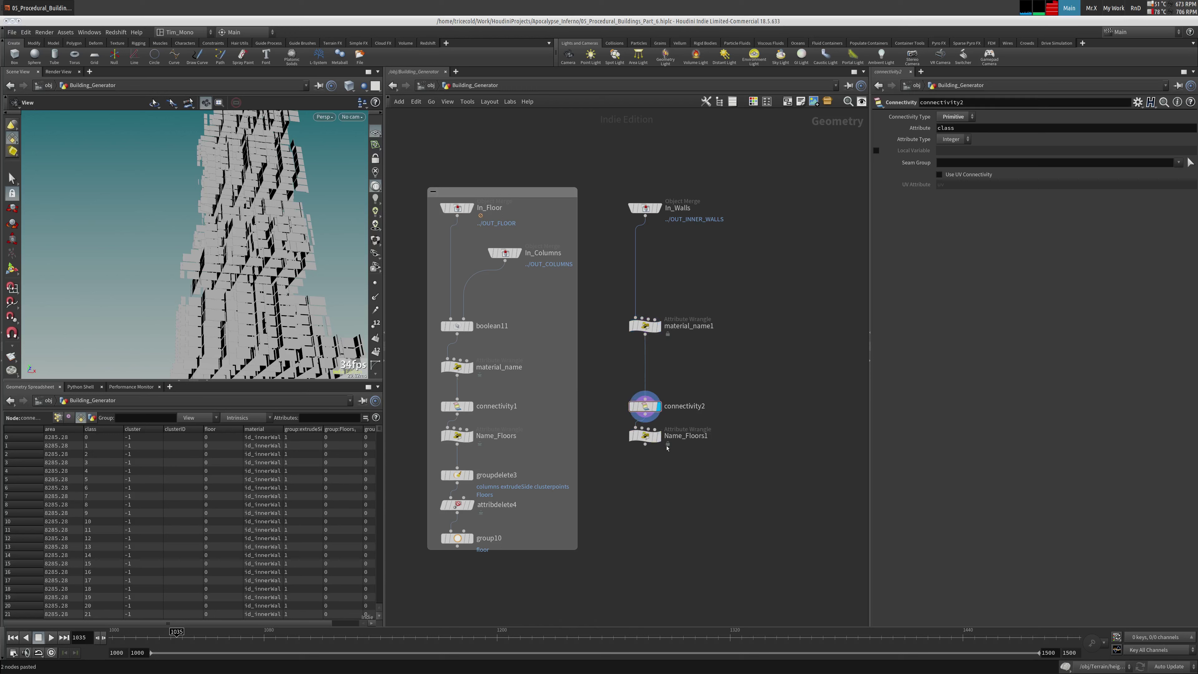
Display Name_Floors1, inspect its attributes and groups, and widen the material and name columns to read the wall names
click(658, 438)
middle_click(657, 443)
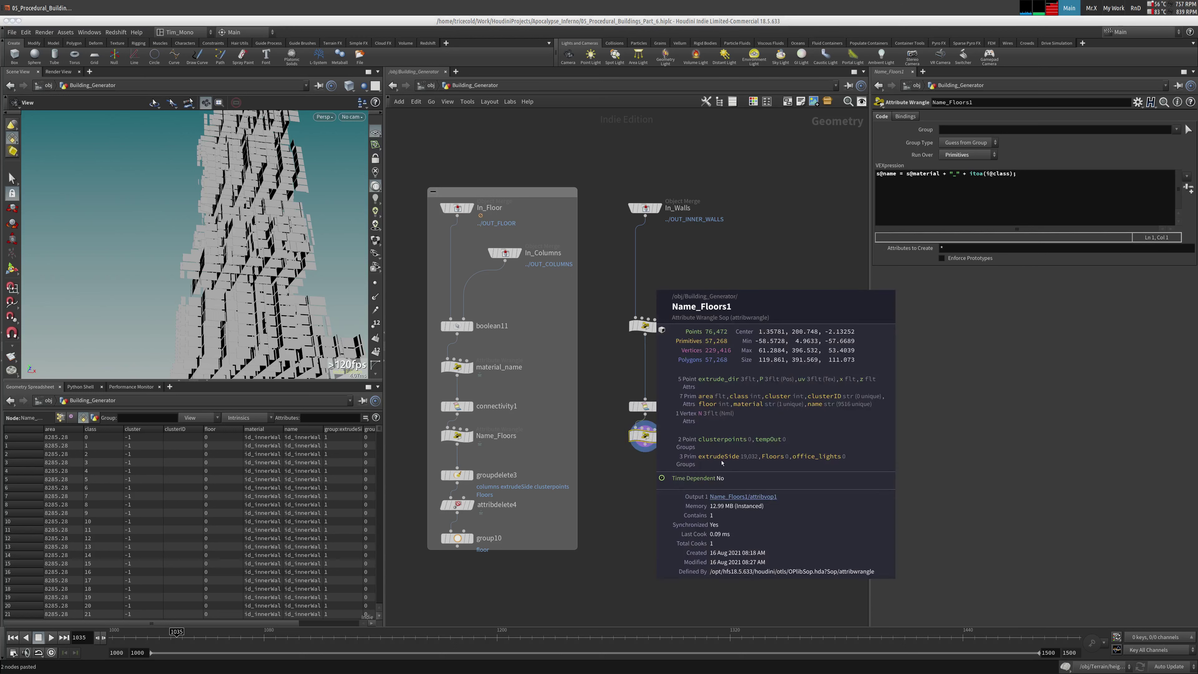
click(730, 448)
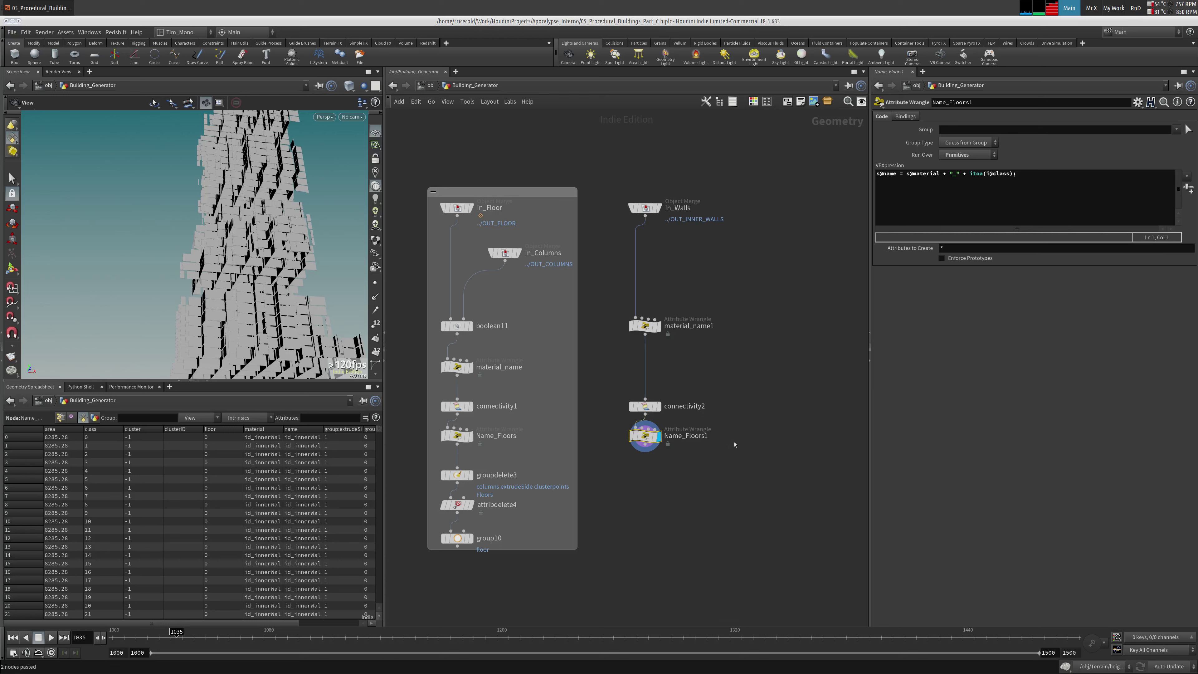
double_click(284, 430)
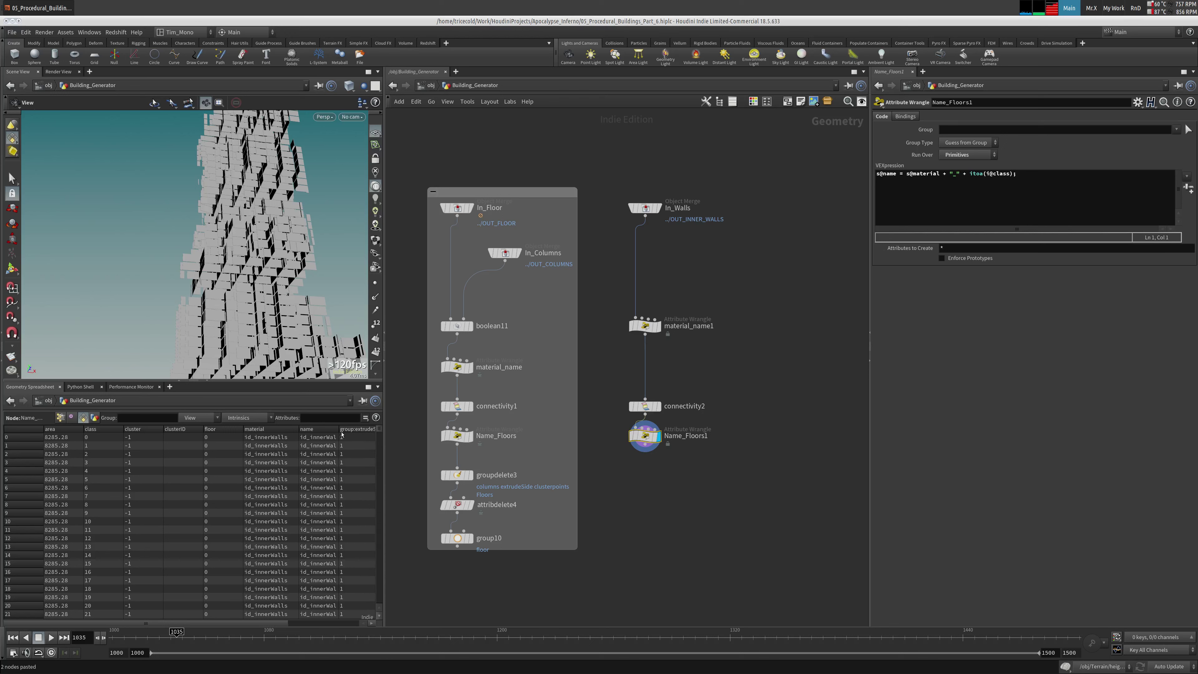
double_click(341, 430)
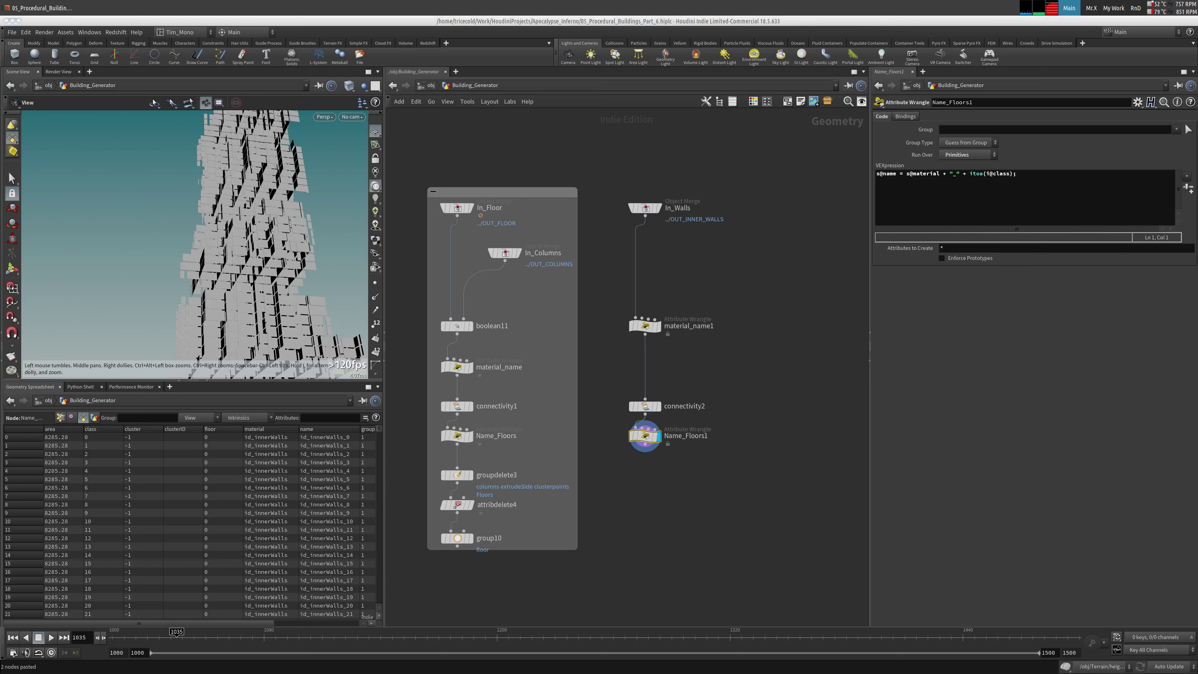
Duplicate groupdelete3 and attribdelete4 below Name_Floors1, wire them into the walls chain and display attribdelete5
middle_drag(524, 461, 552, 391)
drag(553, 390, 486, 457)
key(ctrl+v)
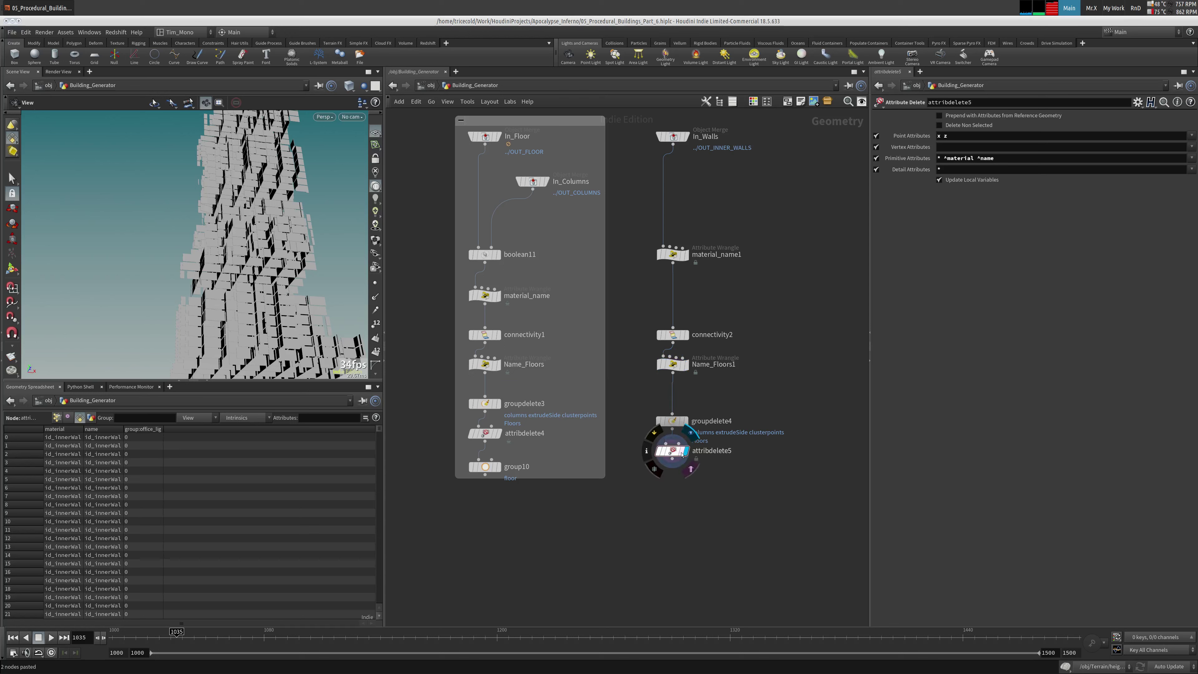
Check the leftover groups on attribdelete5 and add office_lights and tempOut to the groups removed by groupdelete4
middle_click(672, 453)
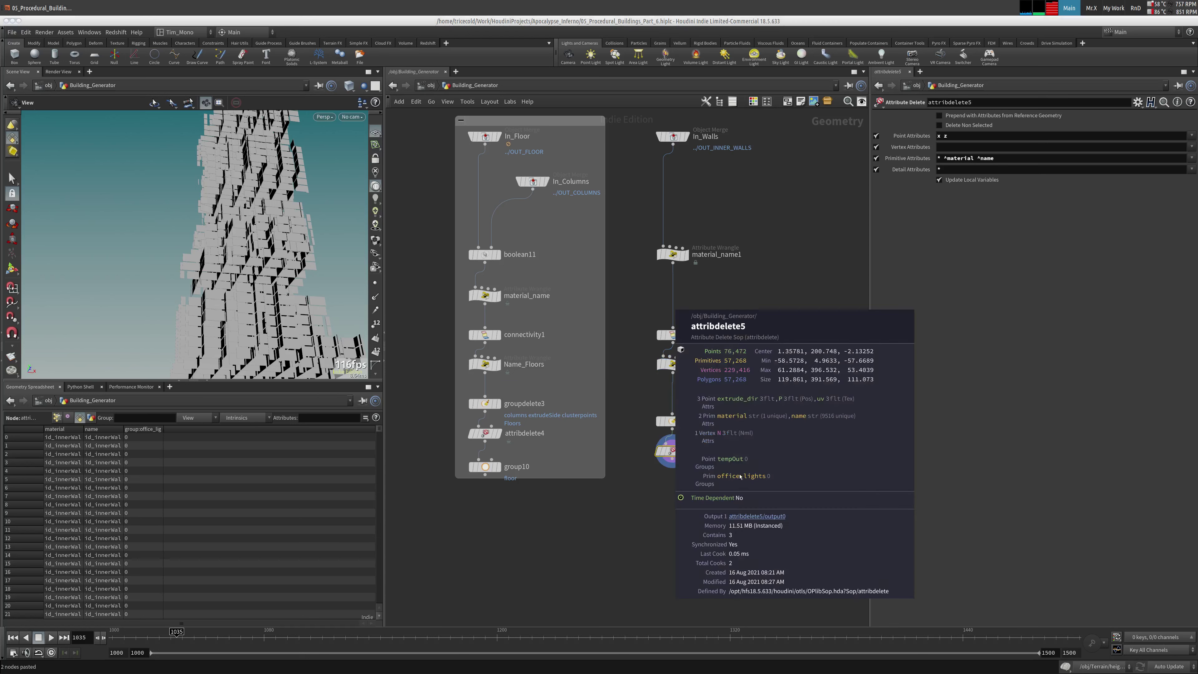
click(672, 420)
click(1189, 142)
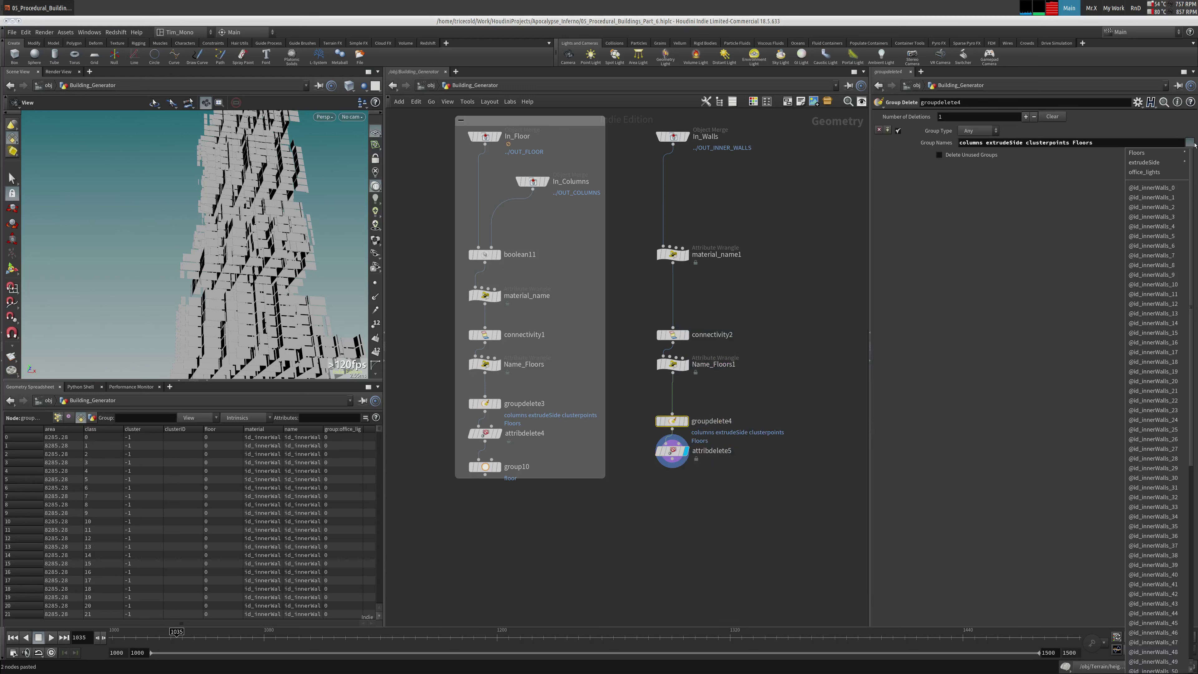
click(1145, 172)
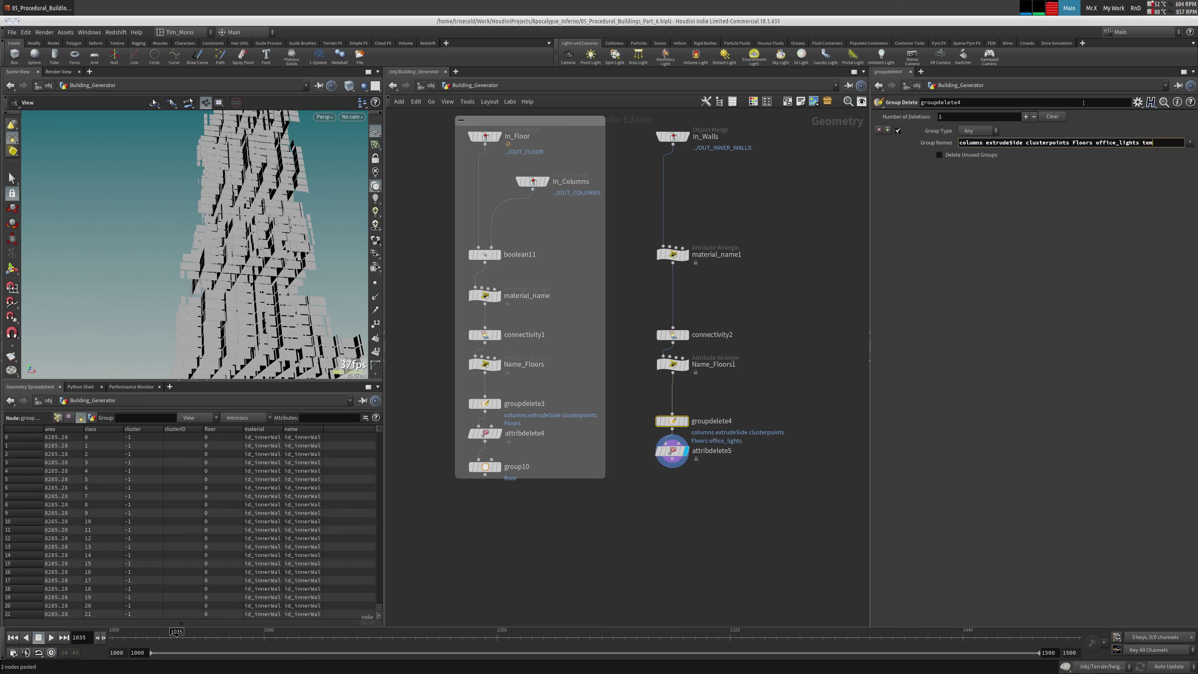
key(Return)
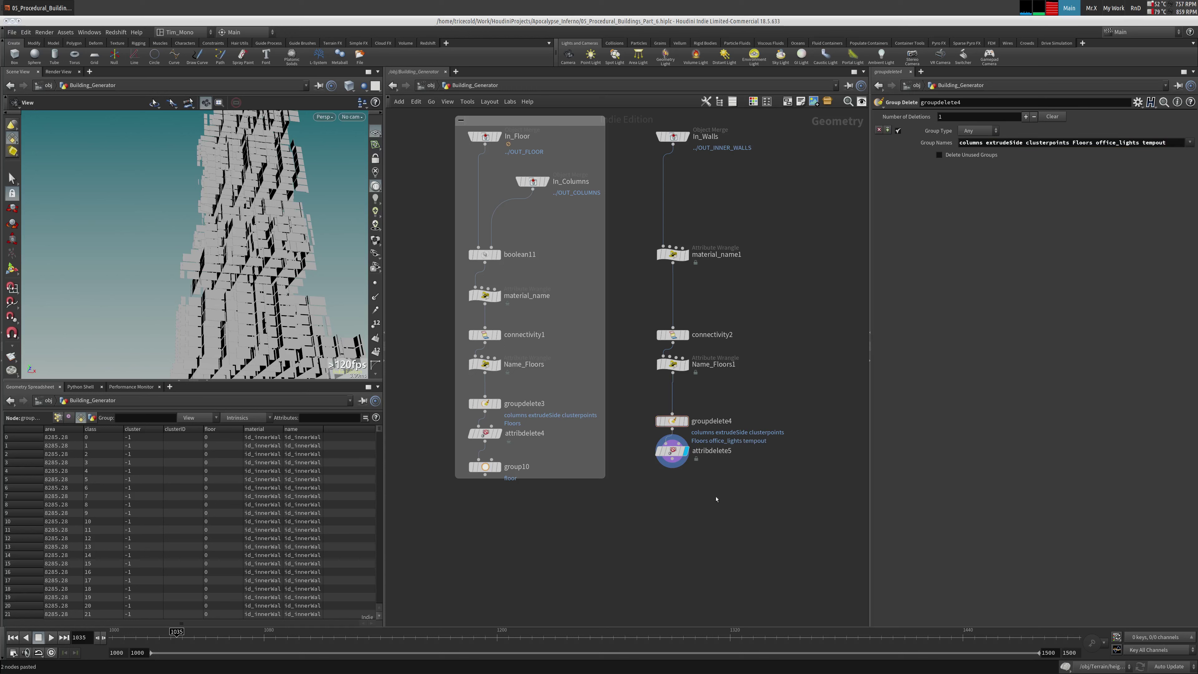
middle_click(672, 451)
click(1156, 142)
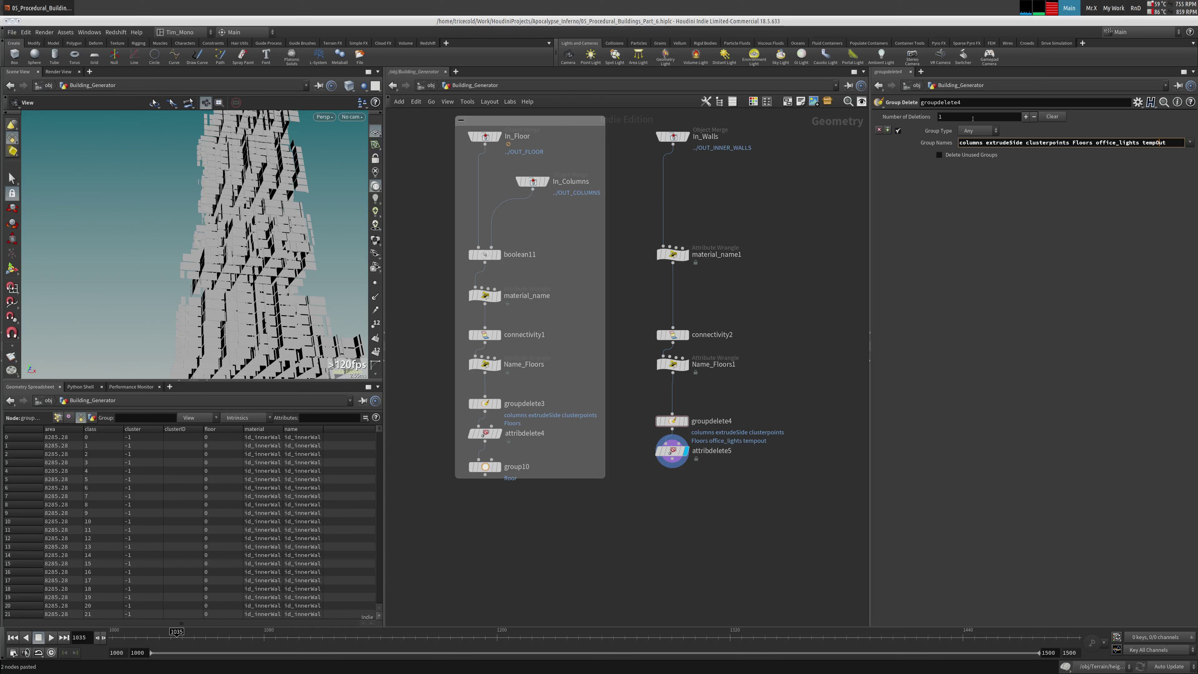
Move connectivity2 and Name_Floors1 up under material_name1, and align groupdelete4 and attribdelete5 with the floor chain's delete nodes
drag(703, 380, 673, 300)
drag(742, 378, 601, 493)
drag(673, 423, 675, 407)
click(662, 478)
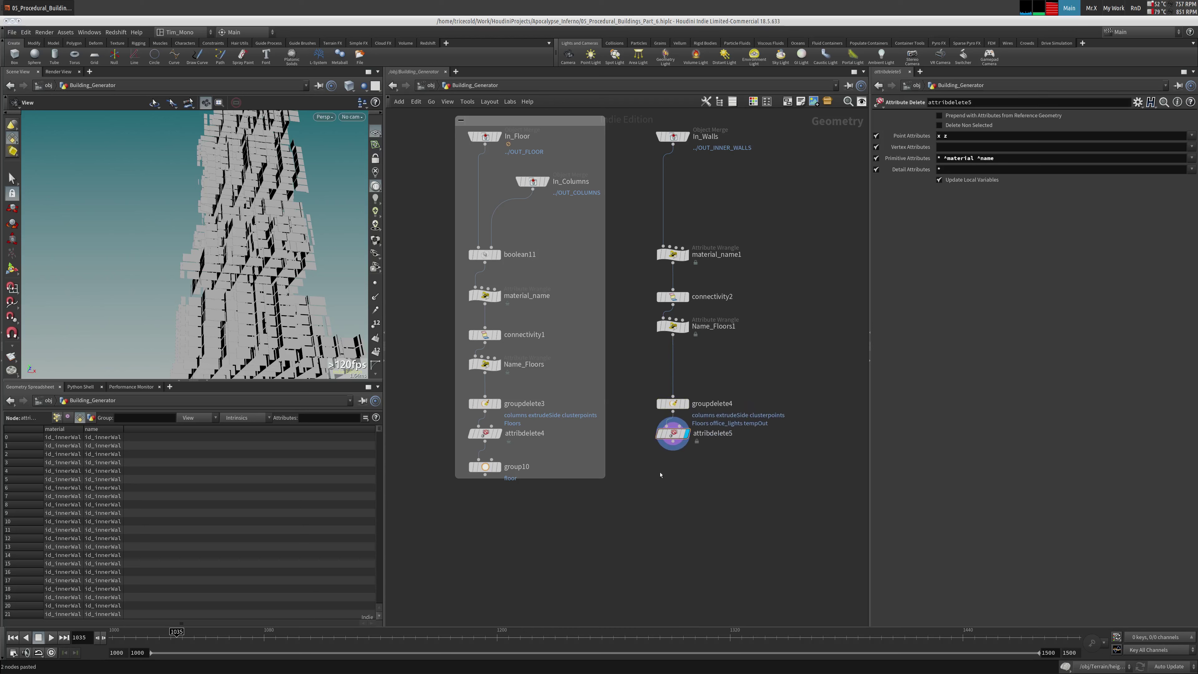
Add a Group node below attribdelete5, level with the floor group node, and set its group name to wall
key(Tab)
text(gr)
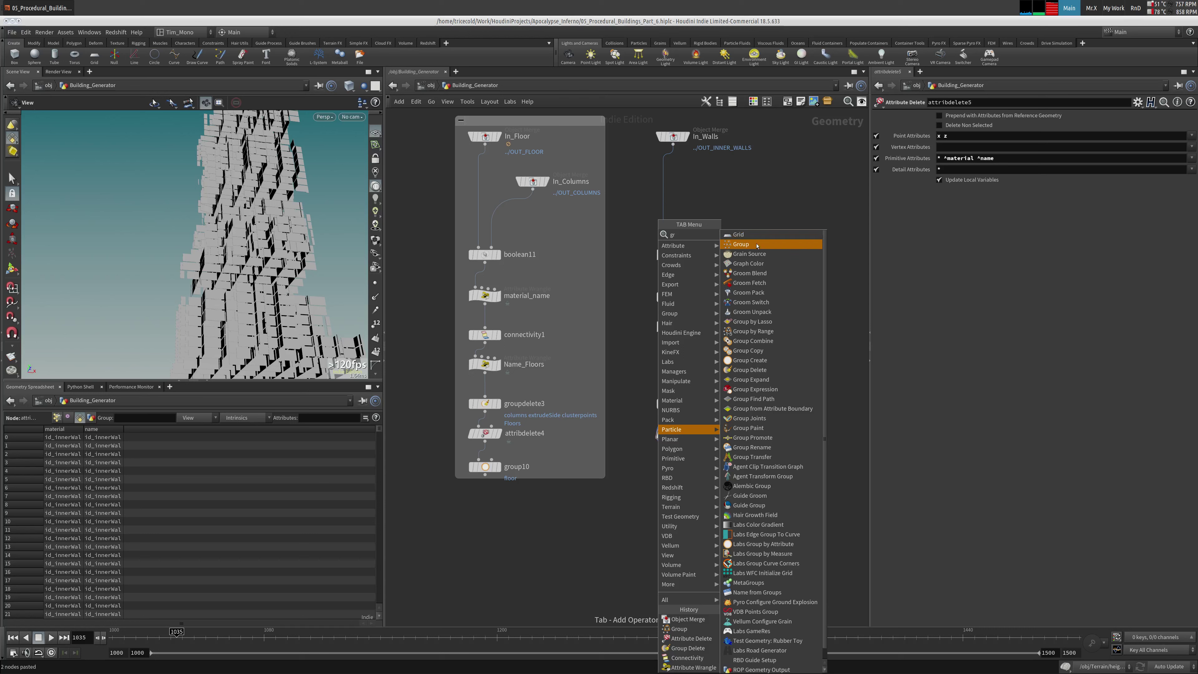
click(741, 244)
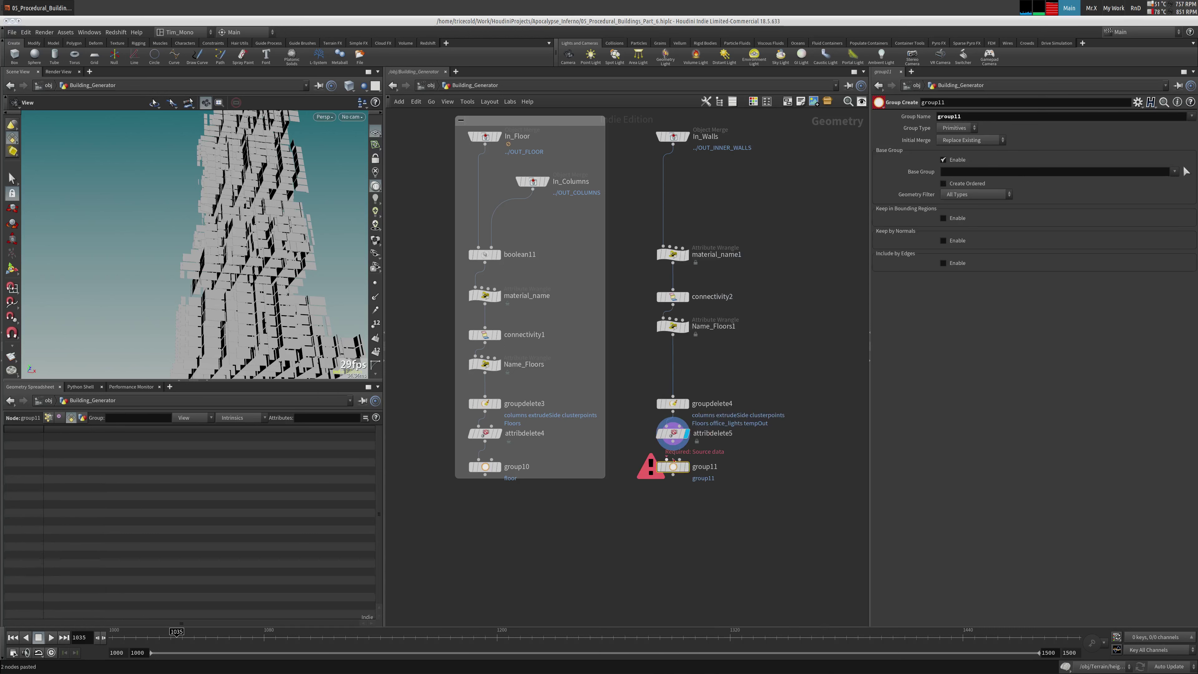
double_click(706, 467)
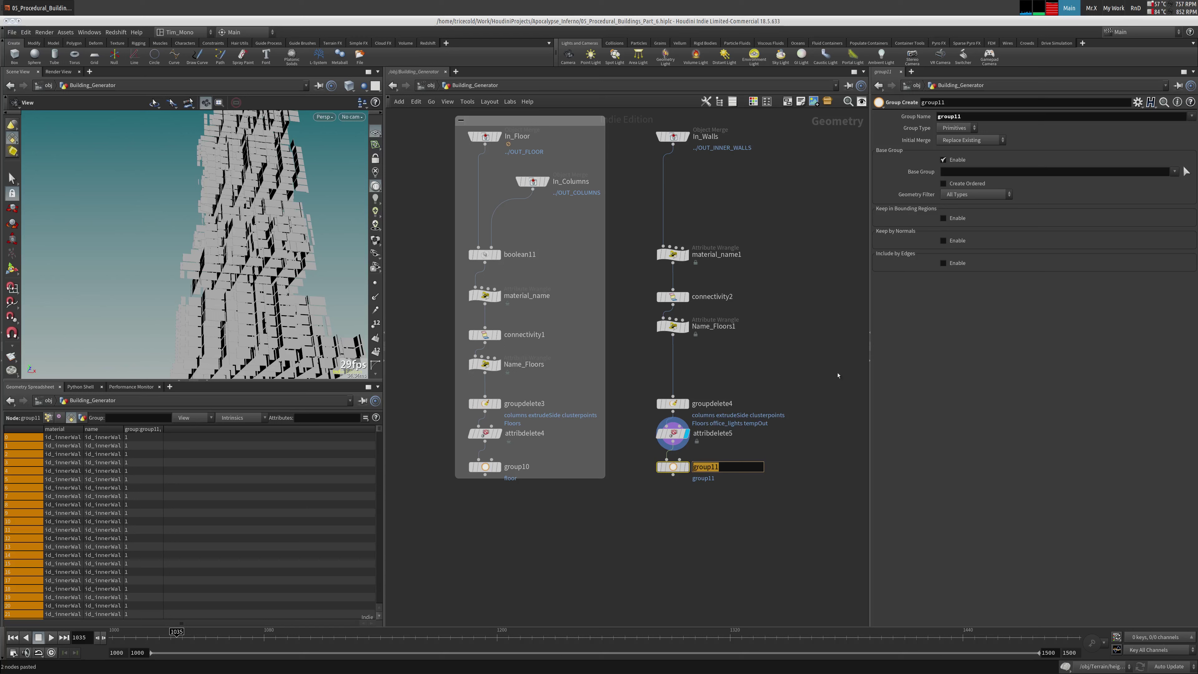
double_click(998, 120)
text(wall)
key(Return)
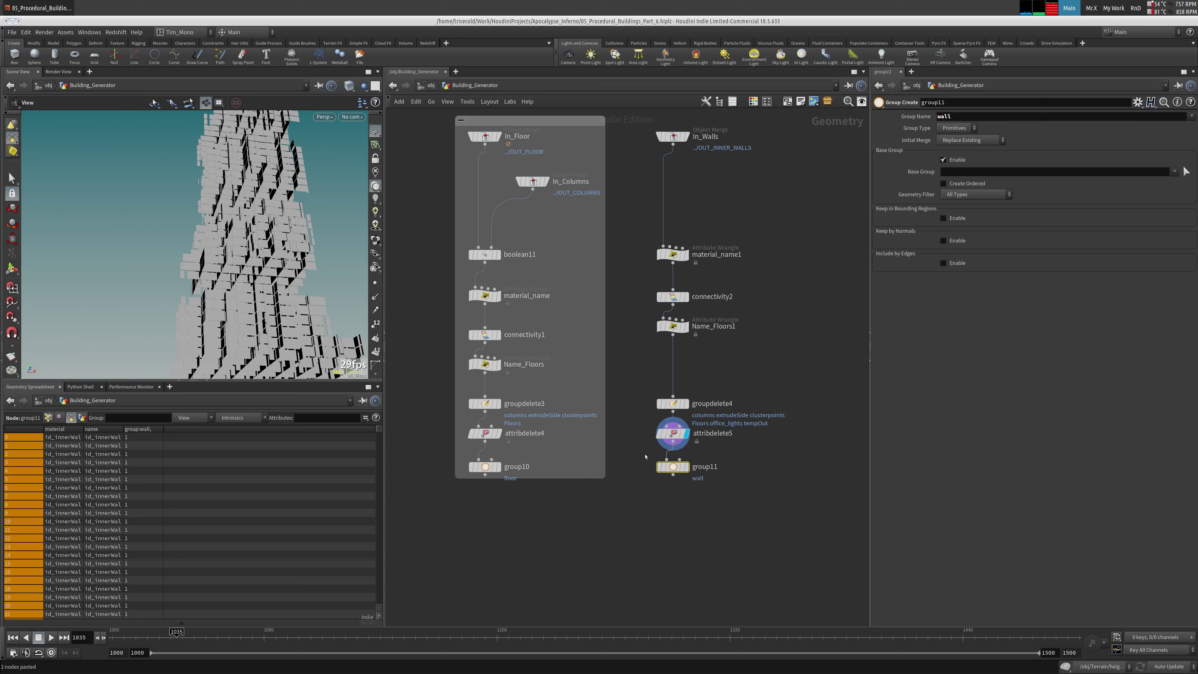
Rename the floor chain's group node as floorGRP and the wall chain's group node as wallGRP
double_click(516, 466)
text(floorGRP)
key(Return)
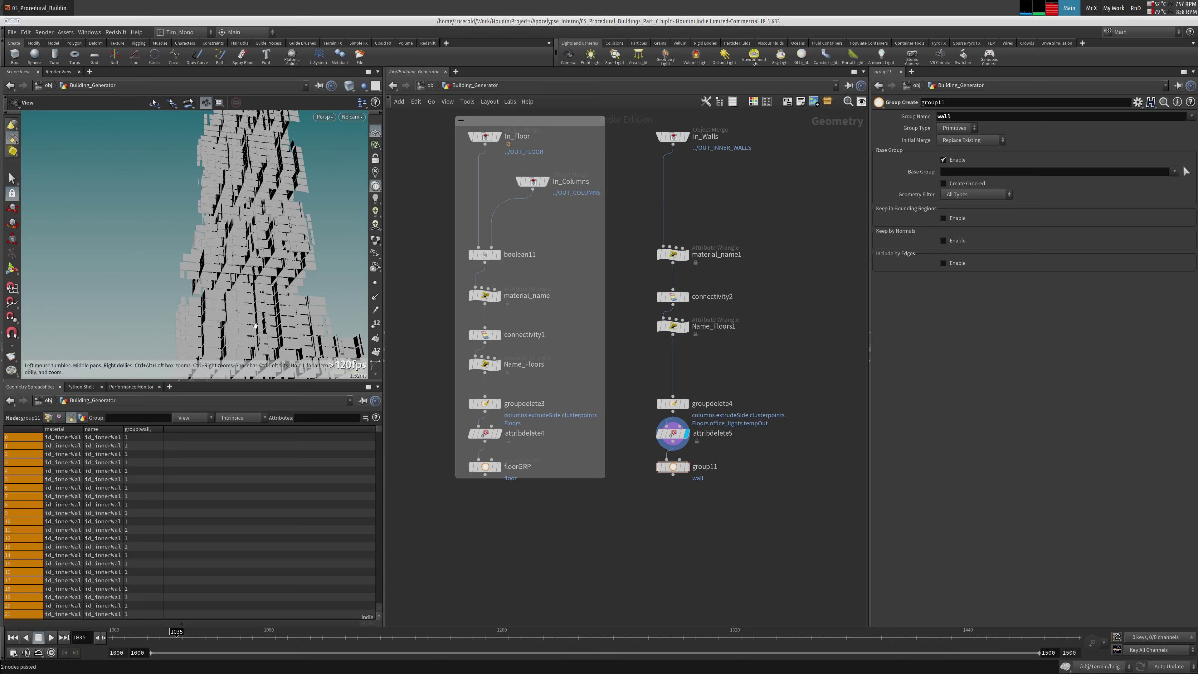
key(F2)
text(wallGRP)
key(Return)
Enclose the whole wall node chain, from In_Walls to wallGRP, in a network box
drag(776, 131, 661, 453)
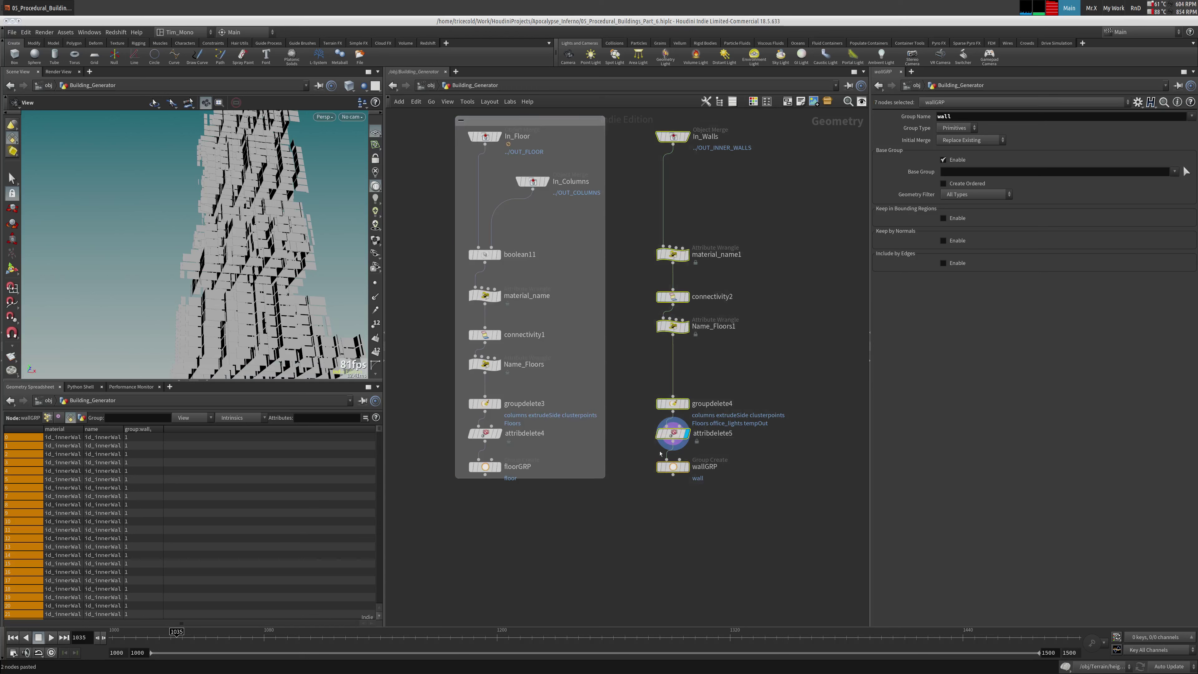
key(shift+o)
middle_drag(803, 250, 566, 282)
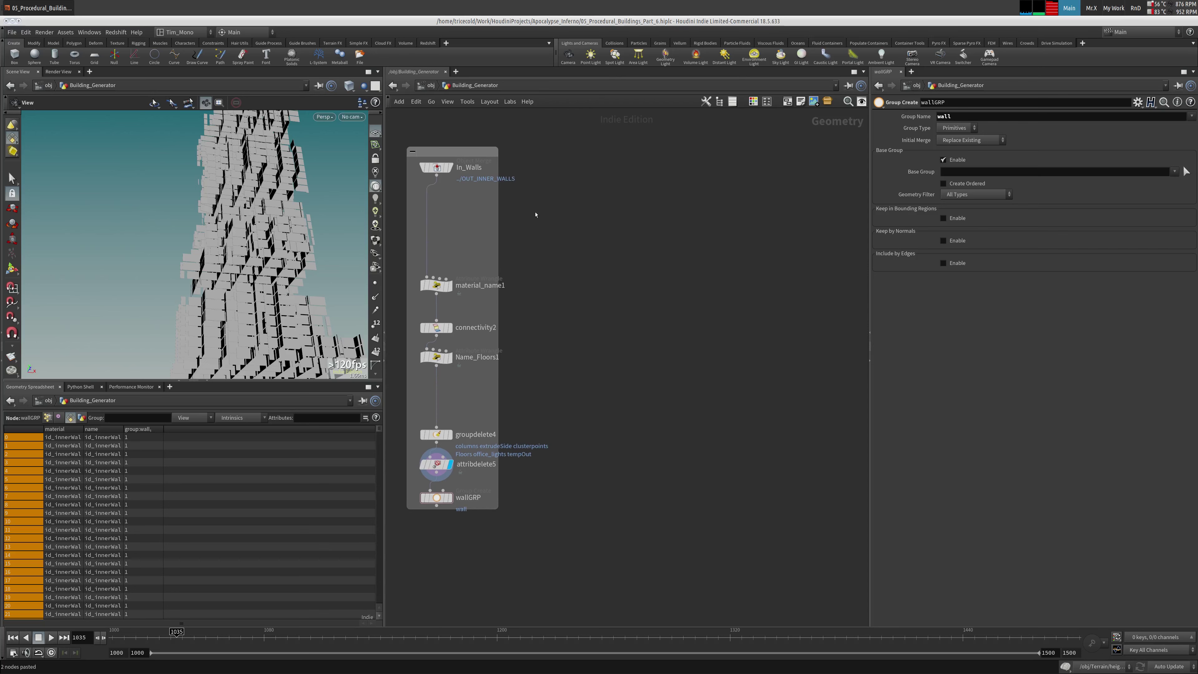
Add an Object Merge node beside the wall network box, level with In_Walls, and name it In_Frames
key(Tab)
text(blast)
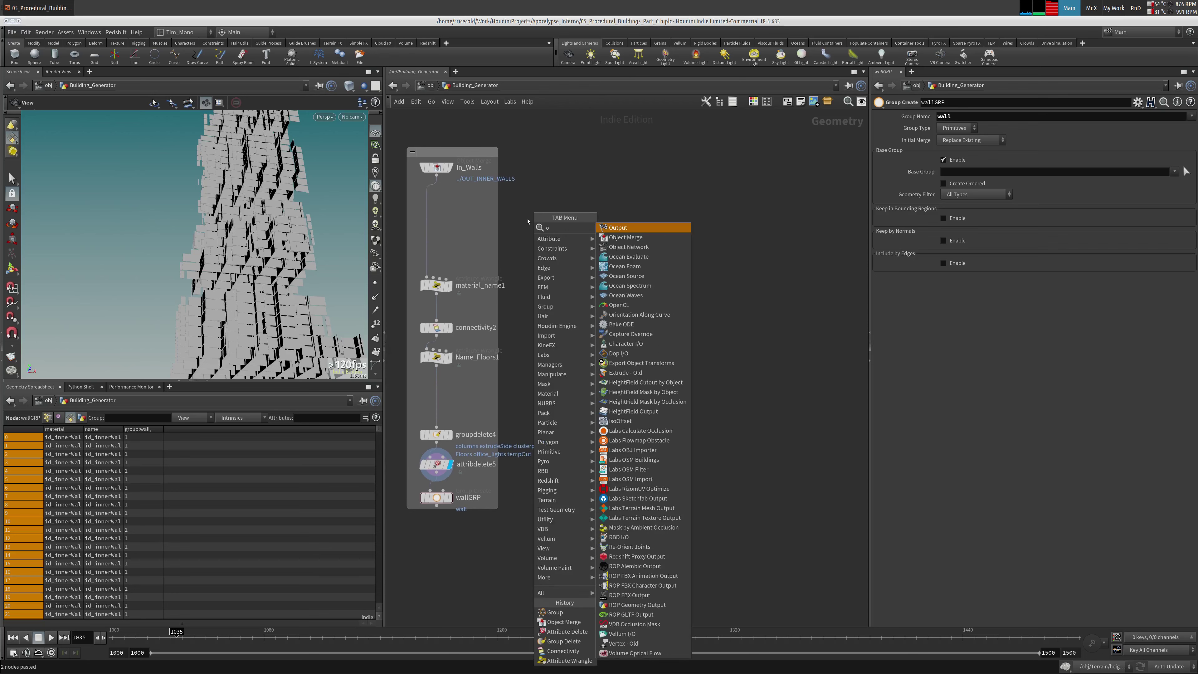
key(Return)
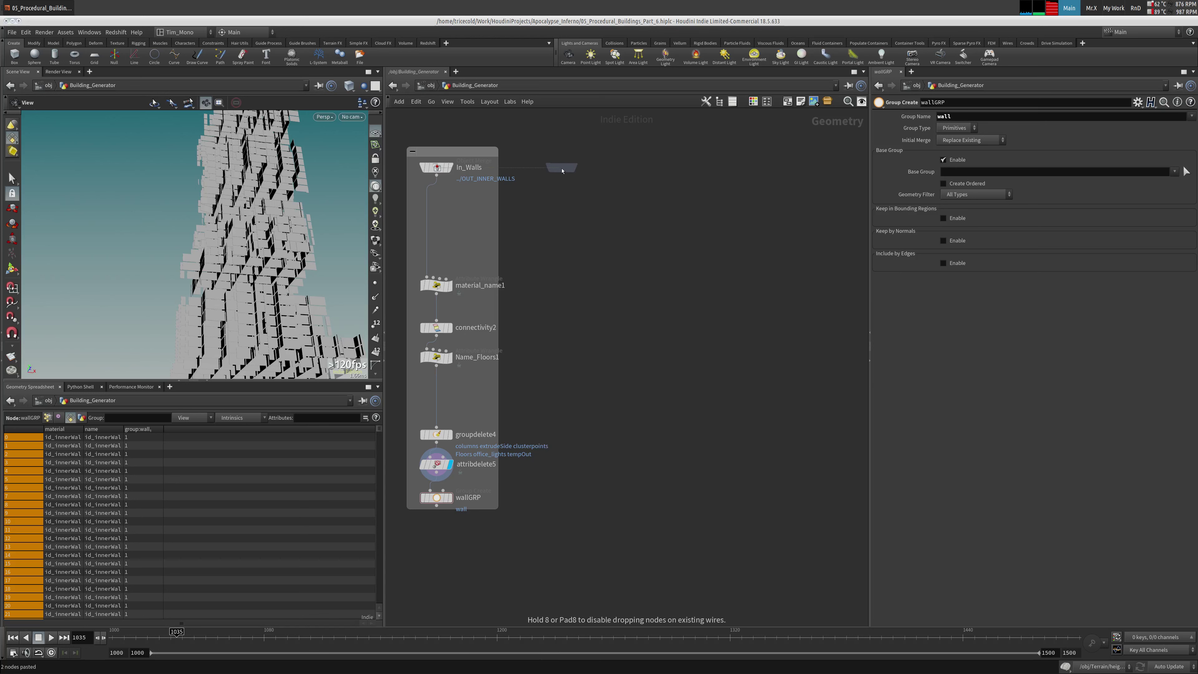
click(561, 168)
middle_drag(691, 219, 738, 312)
double_click(670, 261)
drag(671, 261, 48, 148)
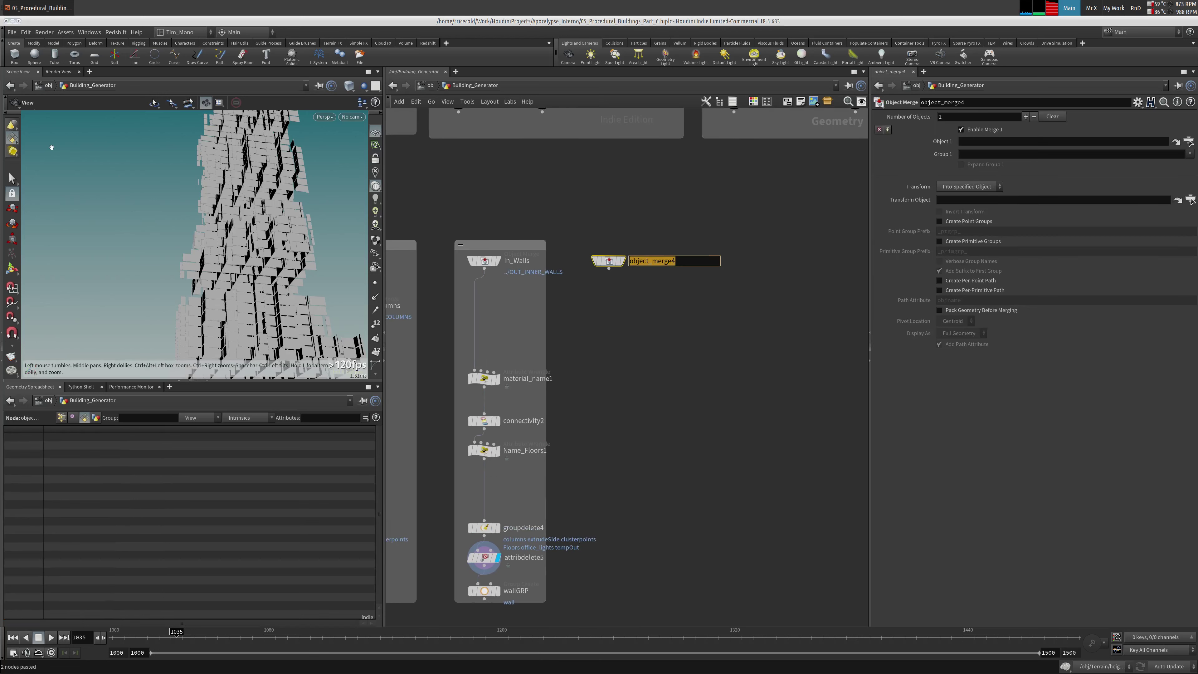
key(BackSpace)
text(In_Frames)
key(Return)
Set In_Frames to merge ../OUT_FRAMES and display its geometry
middle_drag(438, 166, 599, 349)
drag(604, 292, 1000, 166)
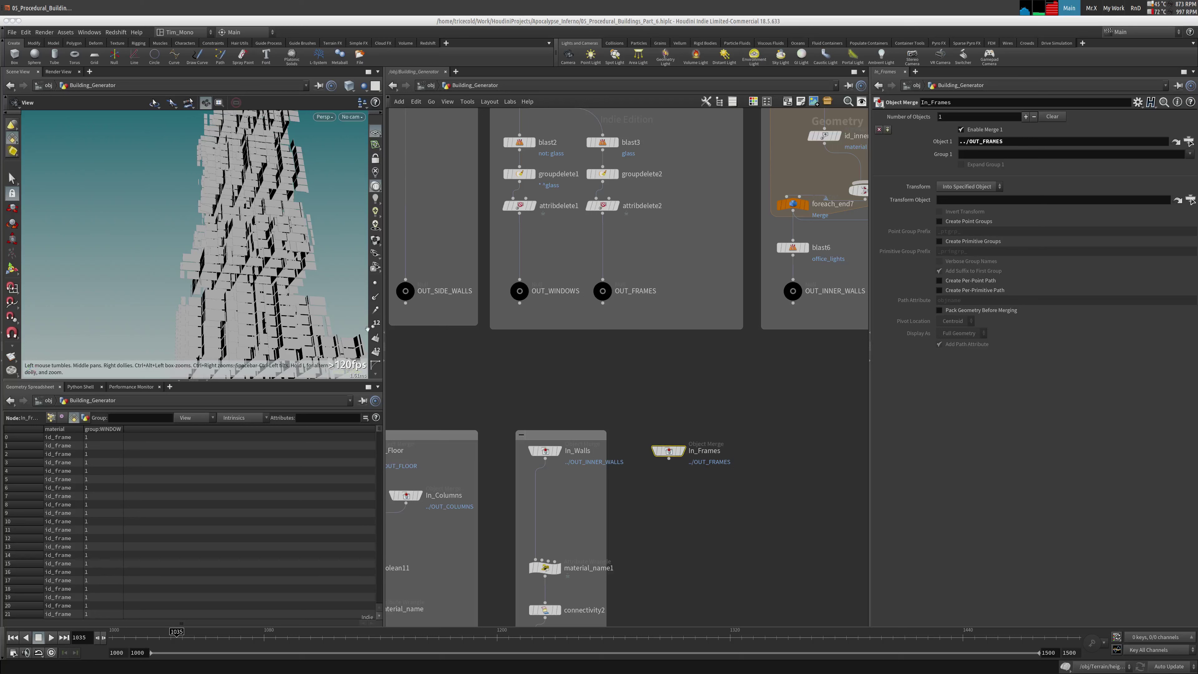
click(684, 443)
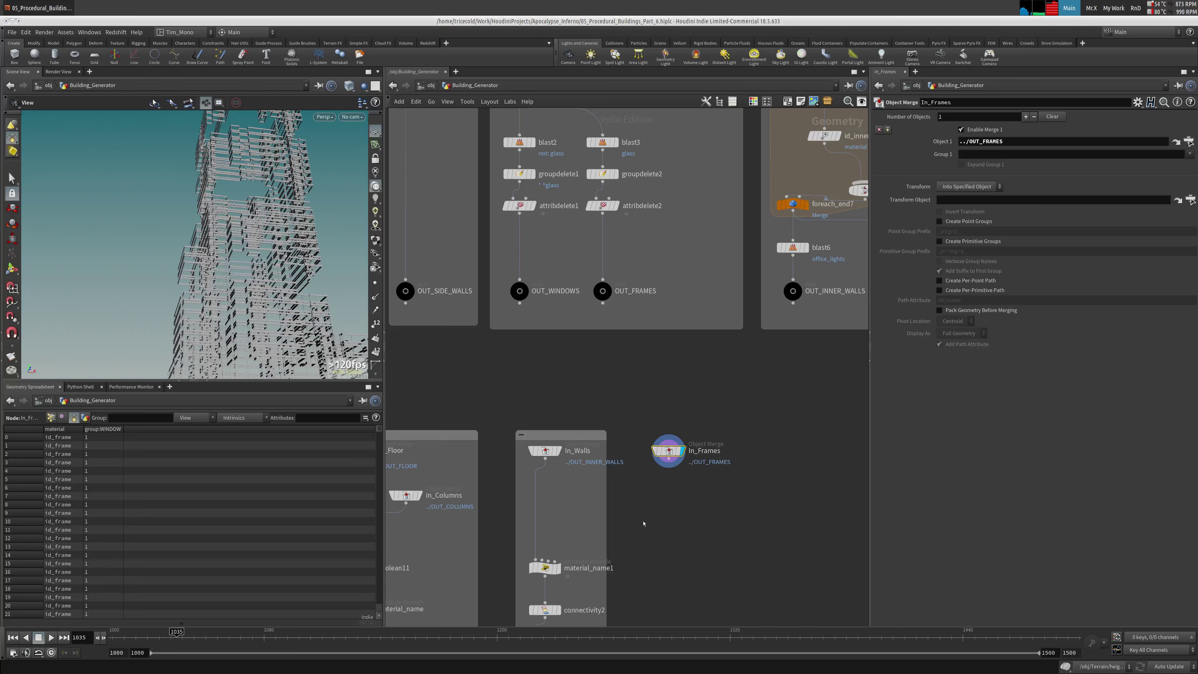
Duplicate the wall chain's nodes from material_name1 to wallGRP below In_Frames, and connect In_Frames to the copied material_name2
middle_drag(647, 528, 661, 281)
drag(671, 289, 543, 534)
key(ctrl+c)
key(ctrl+v)
drag(722, 273, 687, 310)
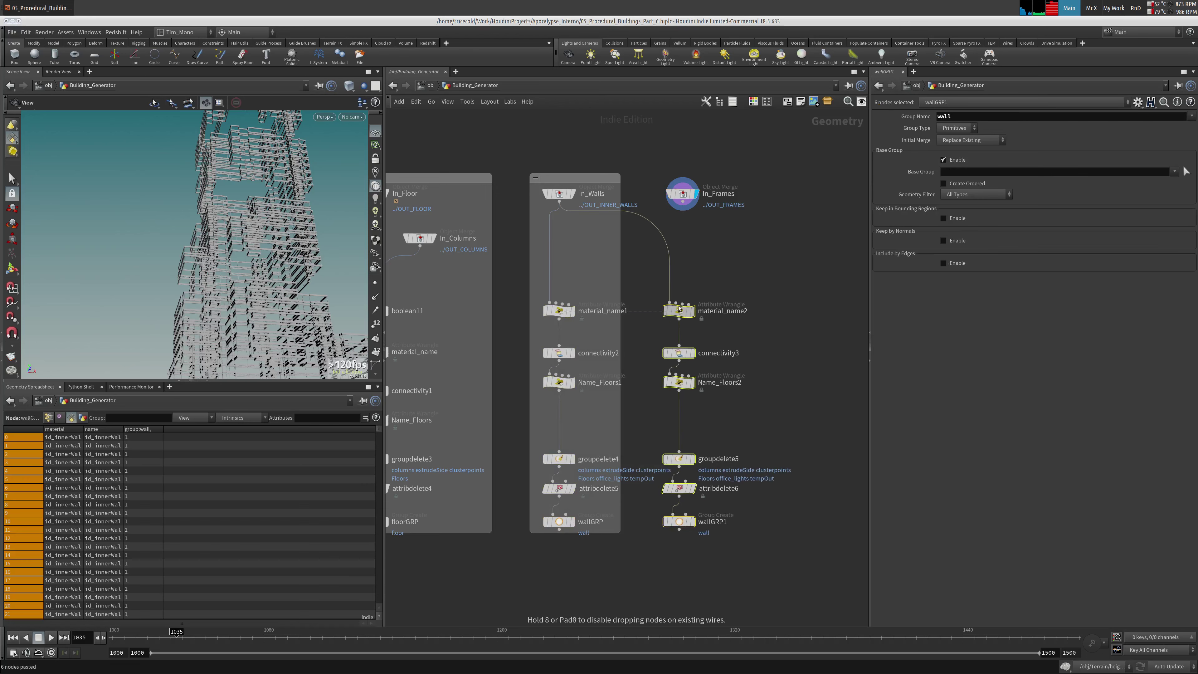
click(694, 218)
drag(683, 212, 682, 304)
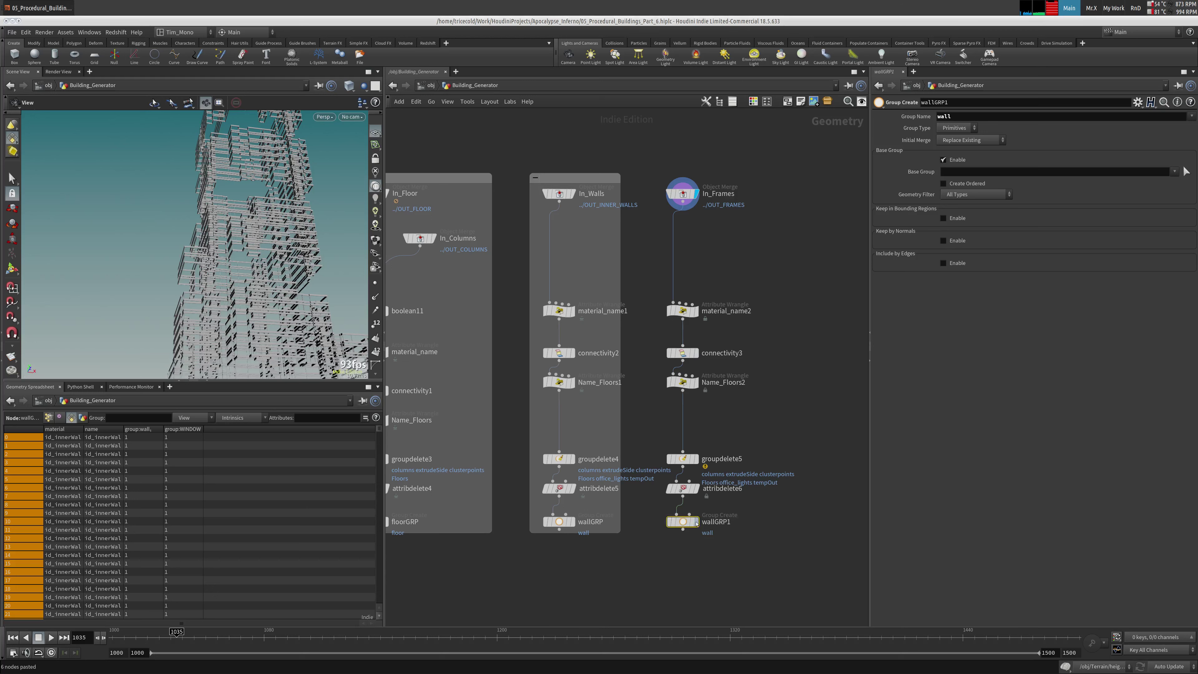
Rename the copied wallGRP1 node as frame, set its group name to frame, and display it
double_click(945, 101)
text(frame)
key(Tab)
text(f)
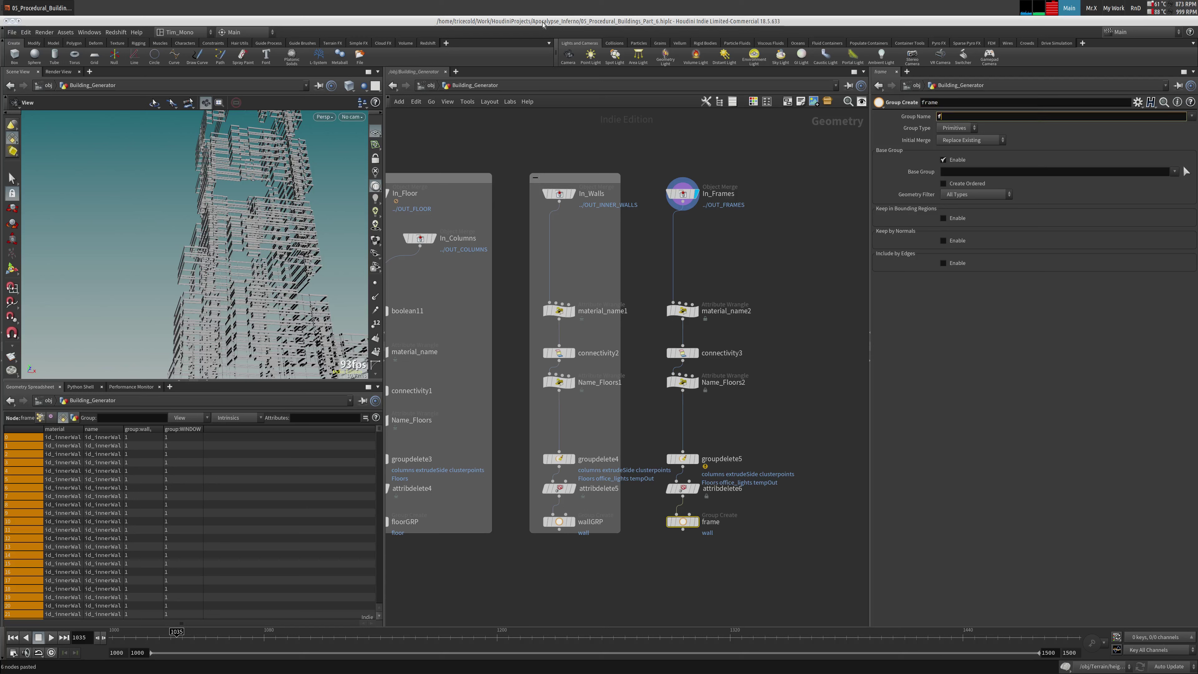
key(Return)
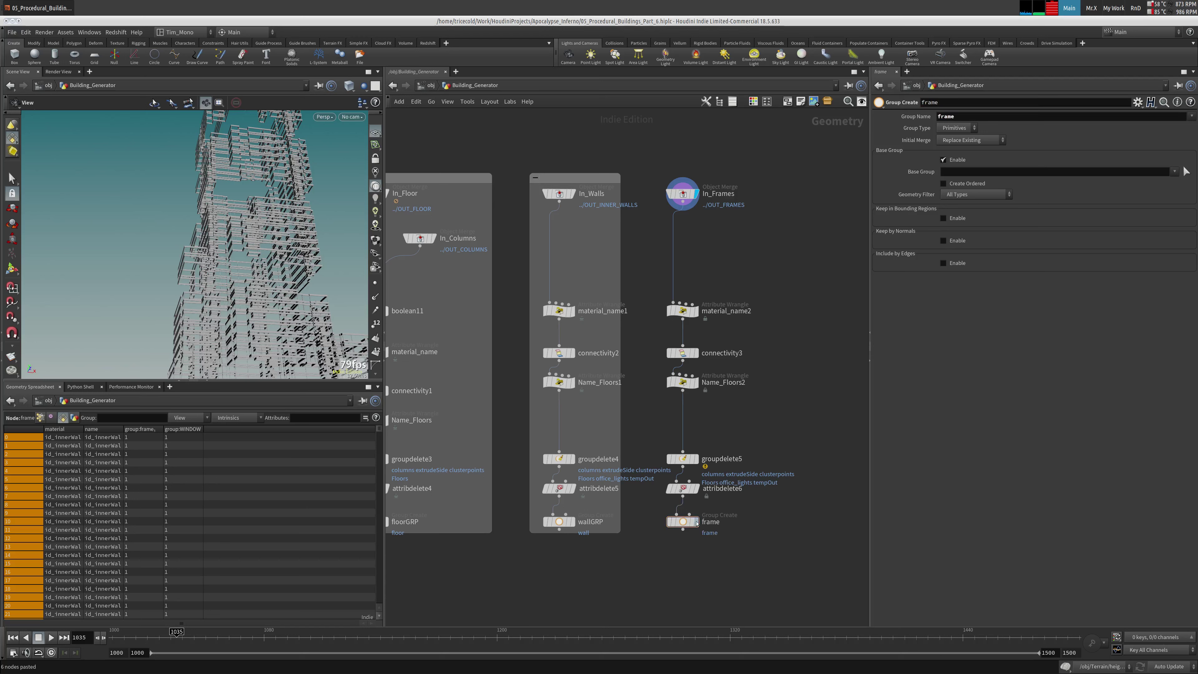
click(697, 521)
Move the frame chain farther away from the wall chain and widen the wall network box to cover its node labels
drag(746, 247, 723, 521)
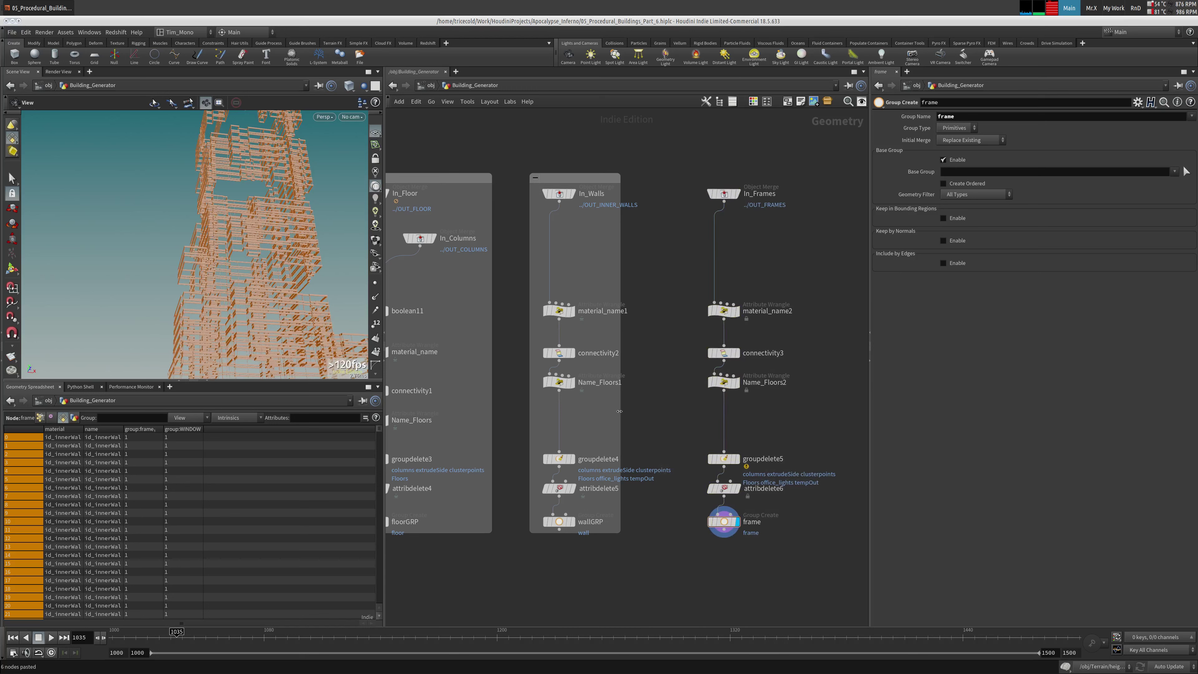
drag(621, 413, 678, 413)
Add the WINDOWUNITS group to the groups removed by groupdelete5, and check the groups remaining on the frame node
middle_click(724, 521)
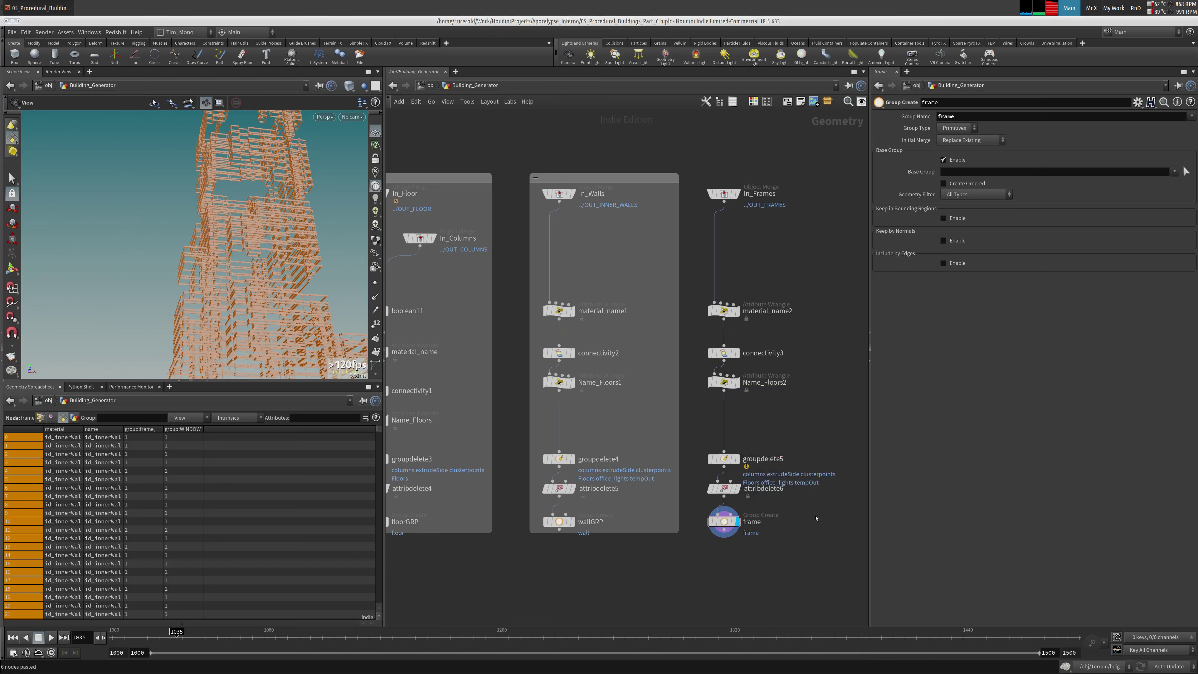
click(724, 459)
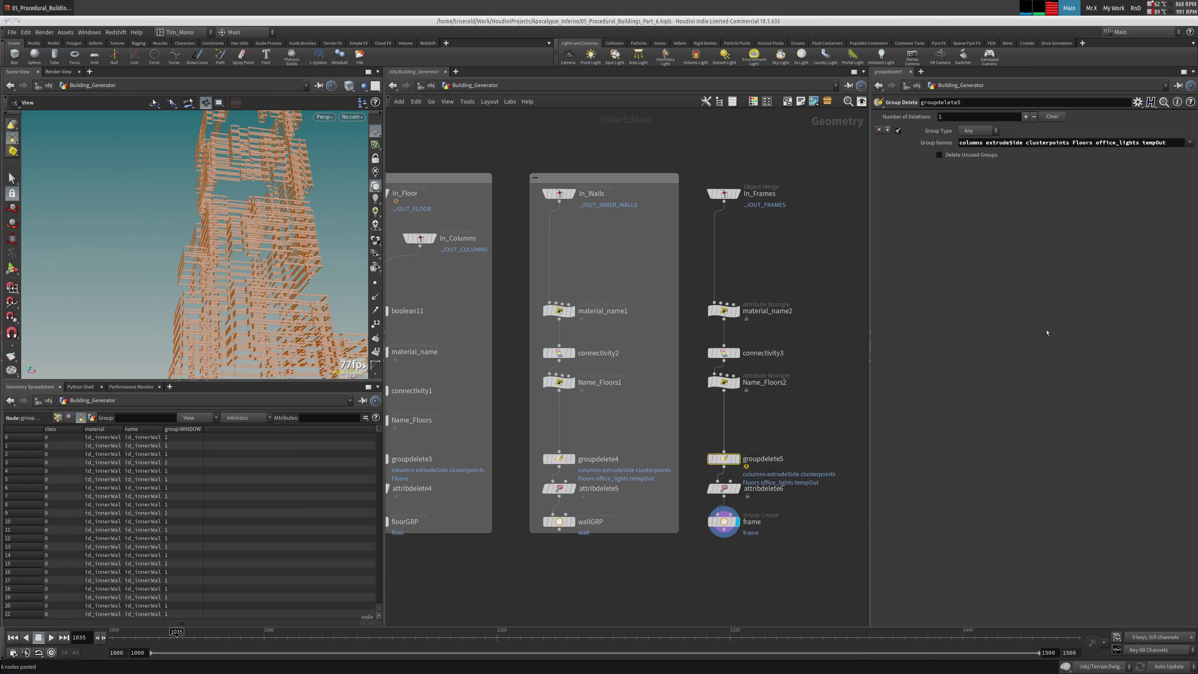
click(1190, 142)
click(1160, 155)
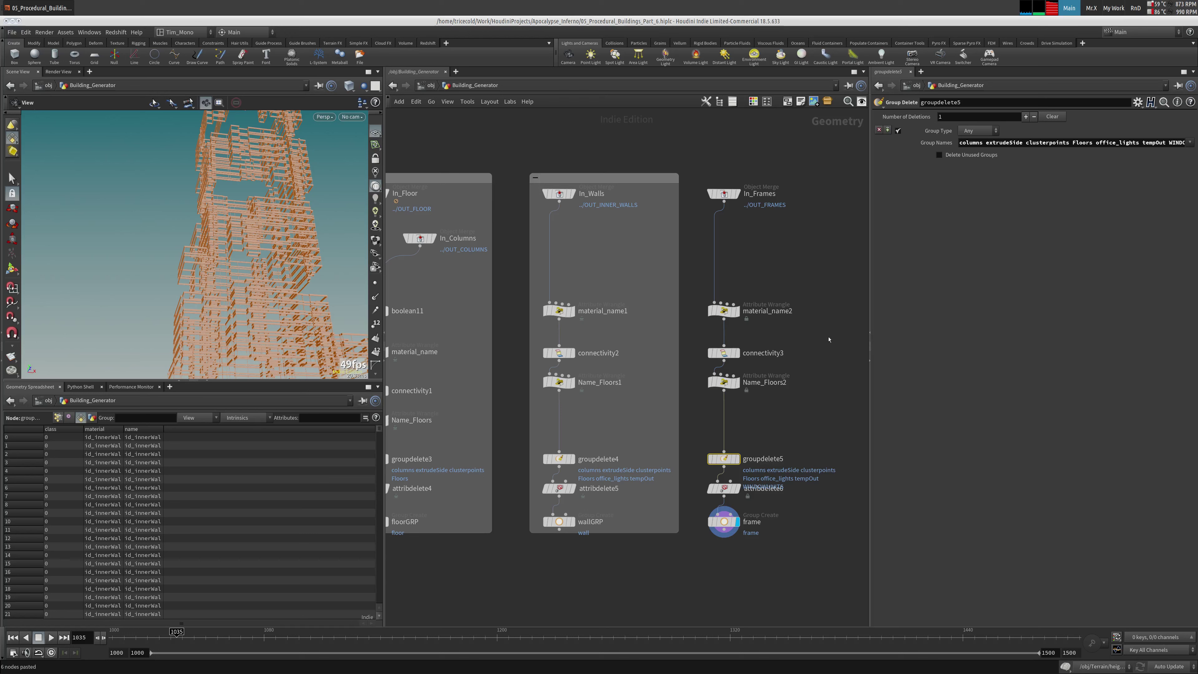
click(724, 521)
middle_click(725, 521)
Enclose the frame chain from In_Frames to frame in a network box and widen the box around the labels
middle_drag(824, 314, 663, 308)
drag(759, 166, 551, 542)
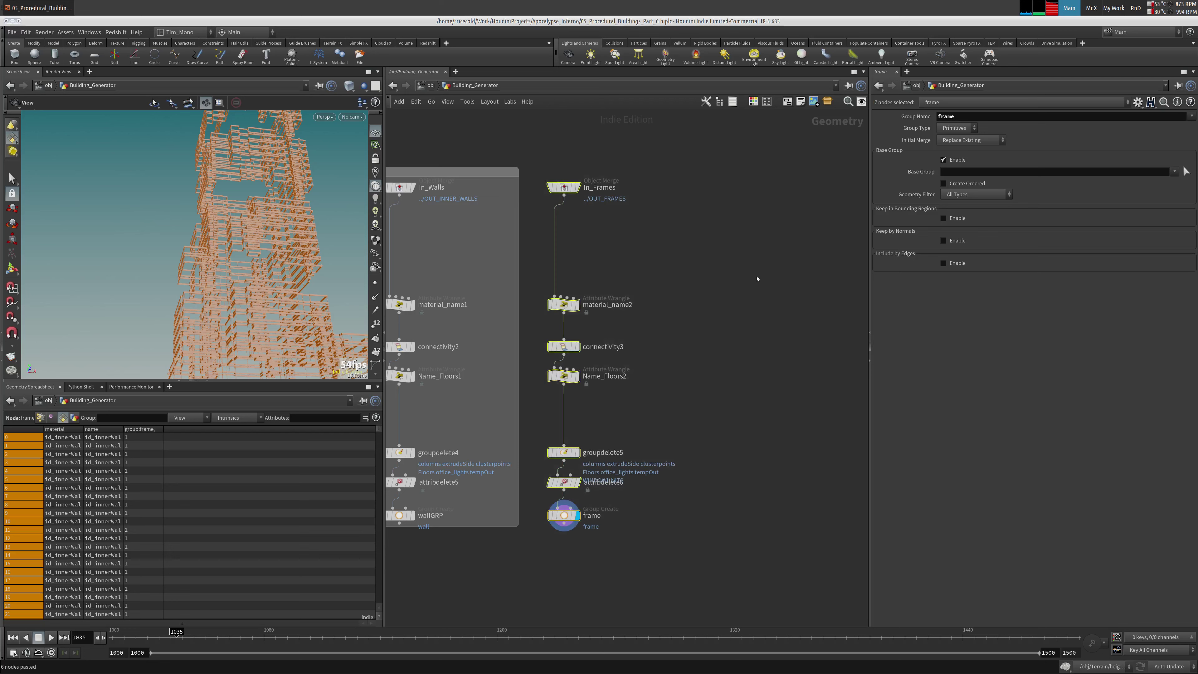
key(shift+o)
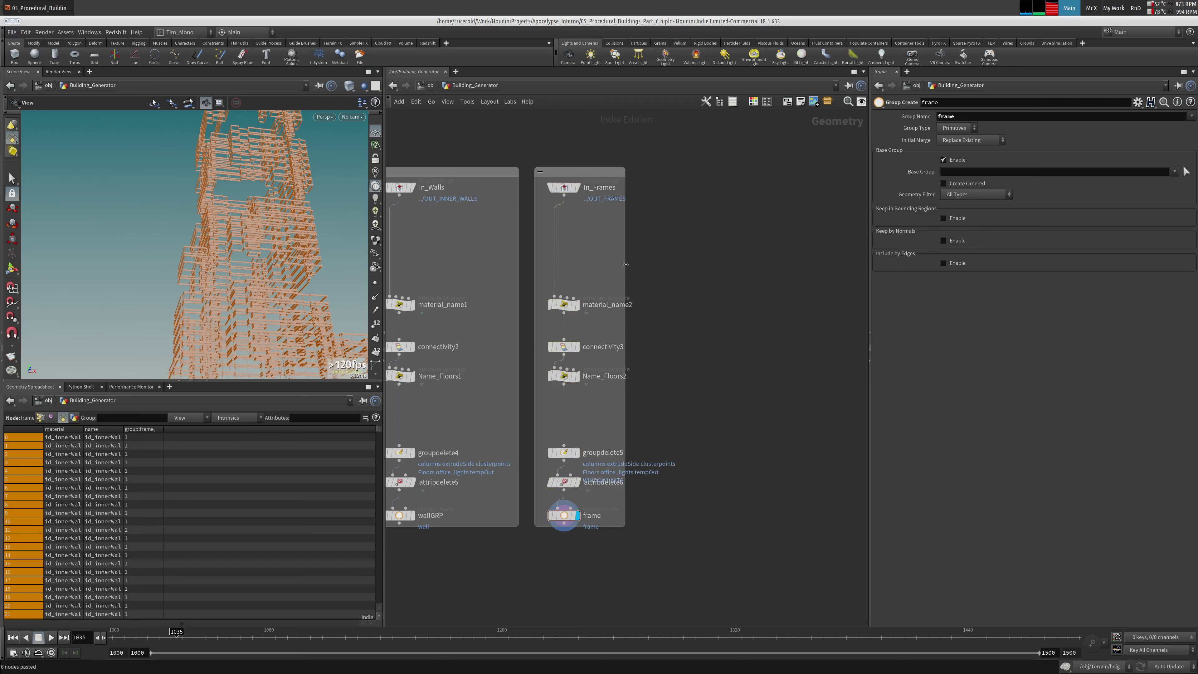
drag(626, 265, 696, 283)
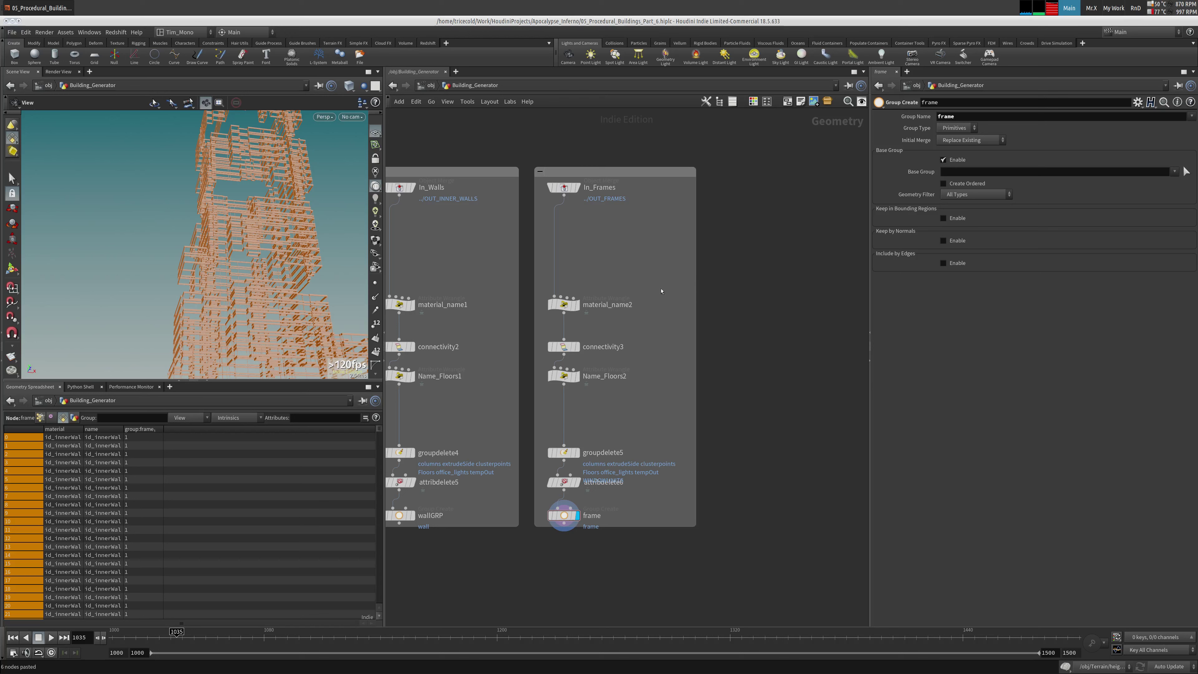
Move groupdelete5 up beneath Name_Floors2, and groupdelete4 up beneath Name_Floors1, so their labels clear the nodes below
drag(564, 452, 564, 410)
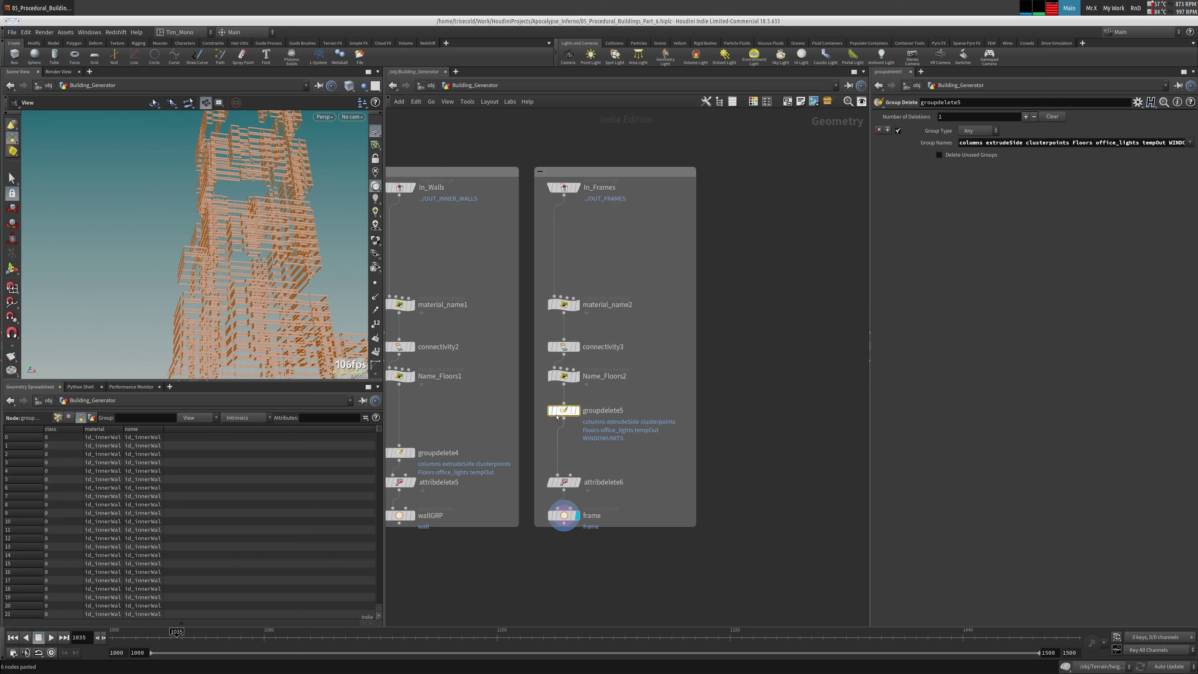
middle_drag(431, 440, 352, 450)
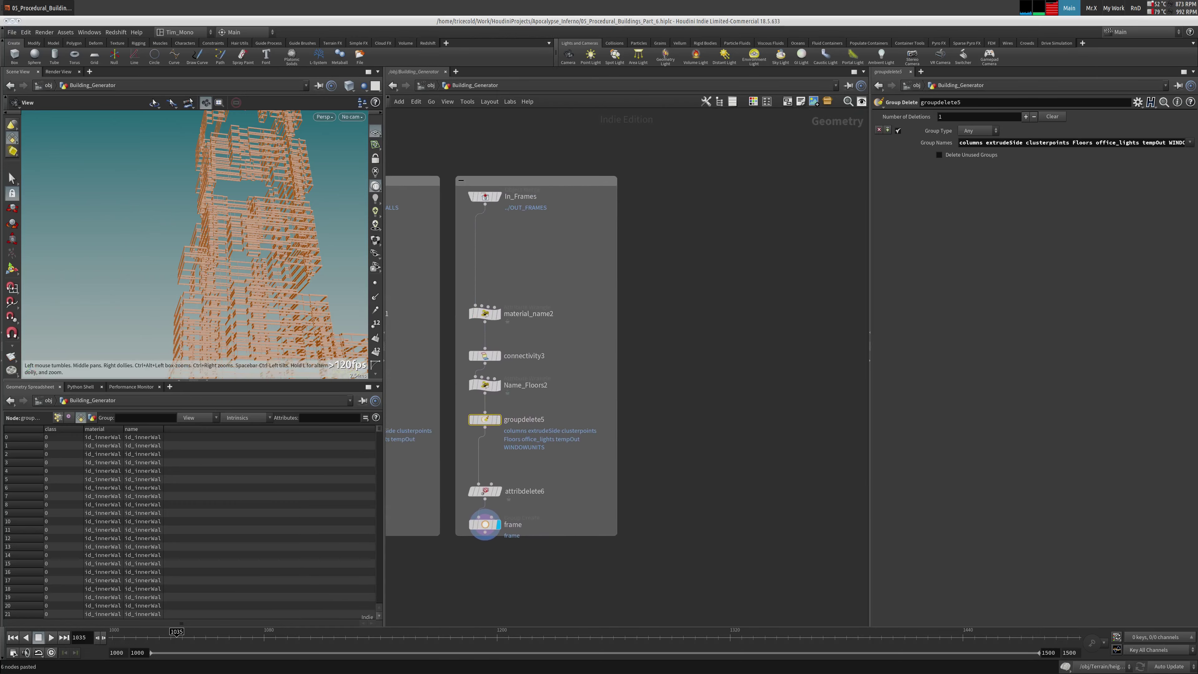
middle_drag(782, 281, 912, 307)
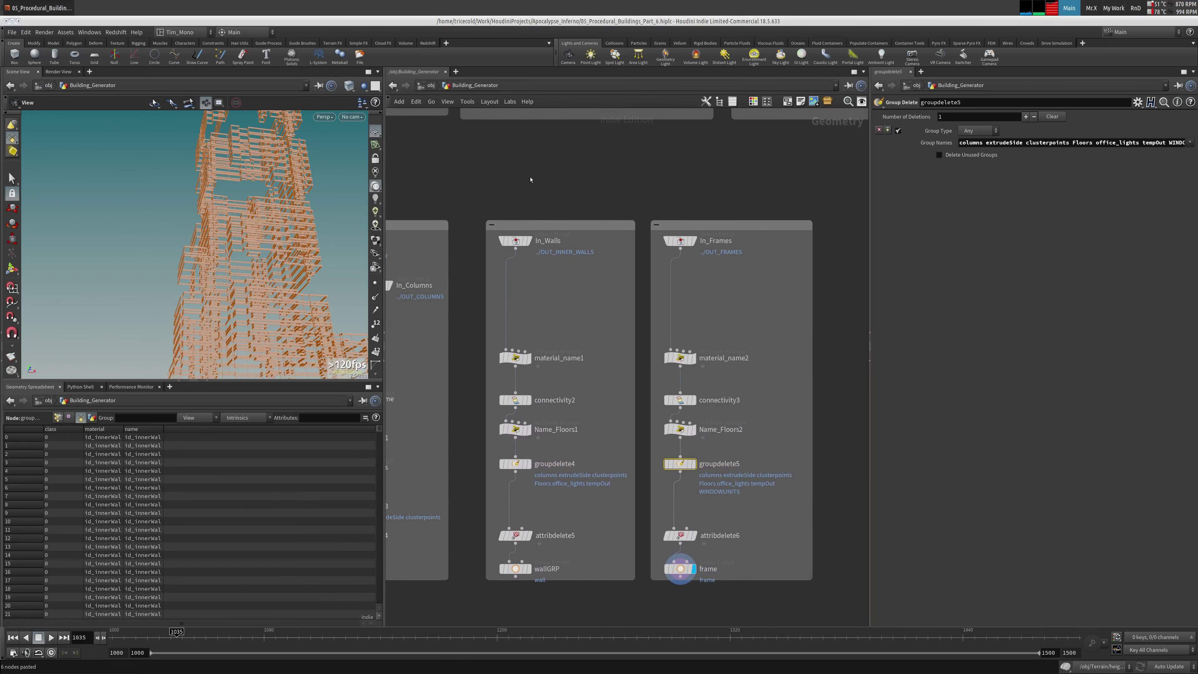
Duplicate the floor chain's In_Columns node and place the copy beside the frame network box, level with In_Frames
middle_drag(527, 182, 575, 279)
click(536, 288)
key(ctrl+c)
middle_drag(849, 265, 455, 280)
key(ctrl+v)
drag(645, 281, 641, 262)
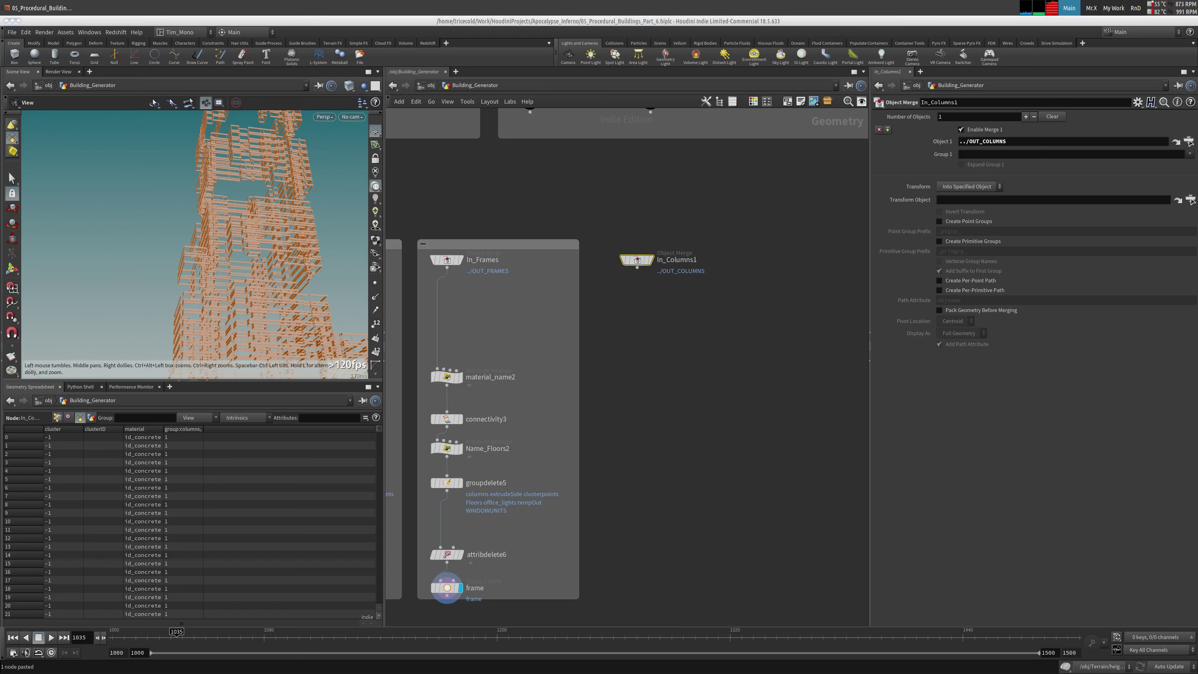
Duplicate the frame chain's nodes from material_name2 to frame below In_Columns1, and connect In_Columns1 to the copied material_name3
middle_drag(539, 358, 578, 286)
drag(578, 286, 470, 525)
key(ctrl+c)
key(ctrl+v)
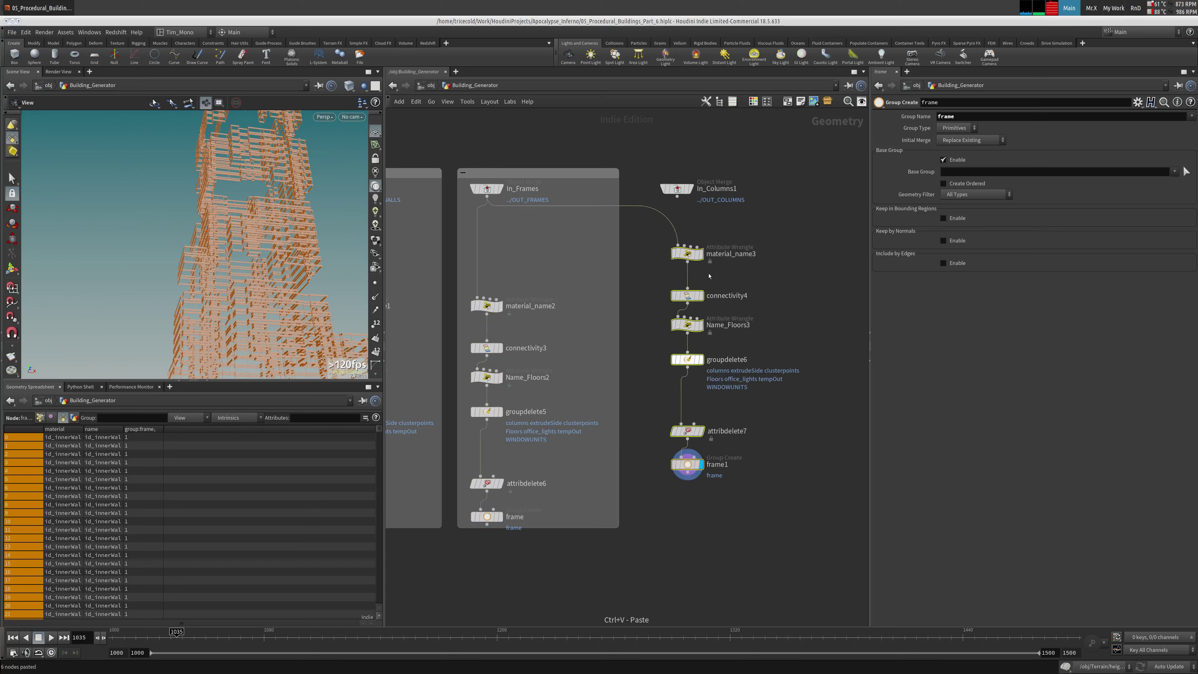
drag(681, 261, 675, 306)
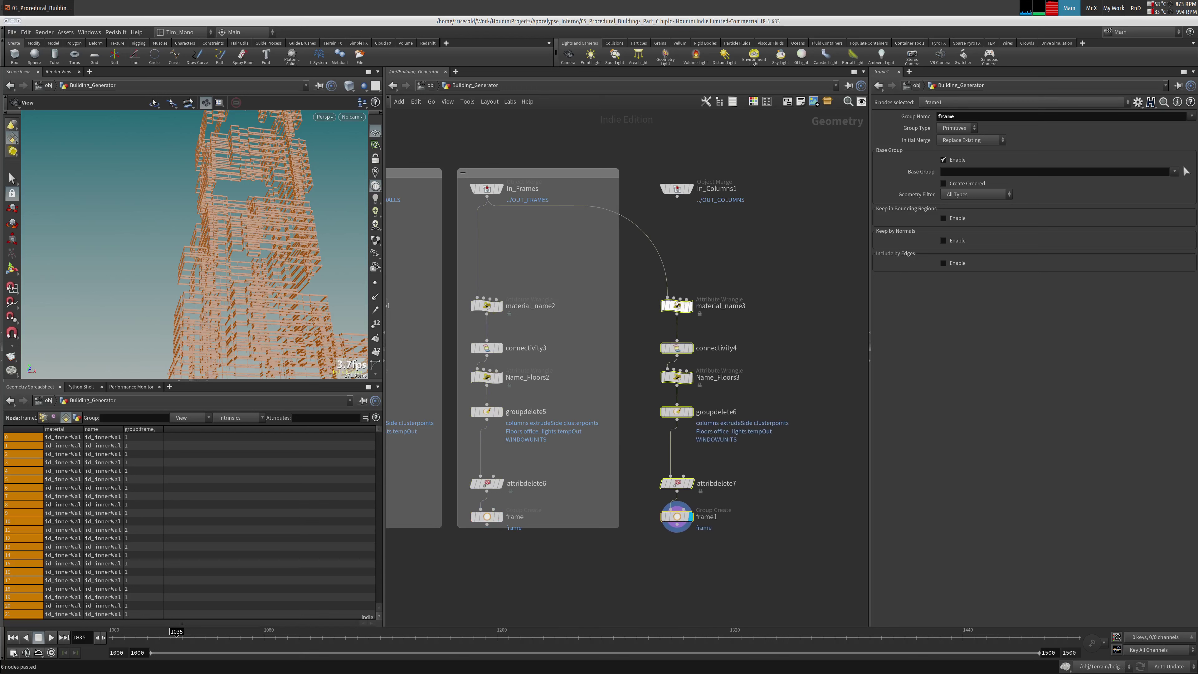
drag(677, 195, 677, 296)
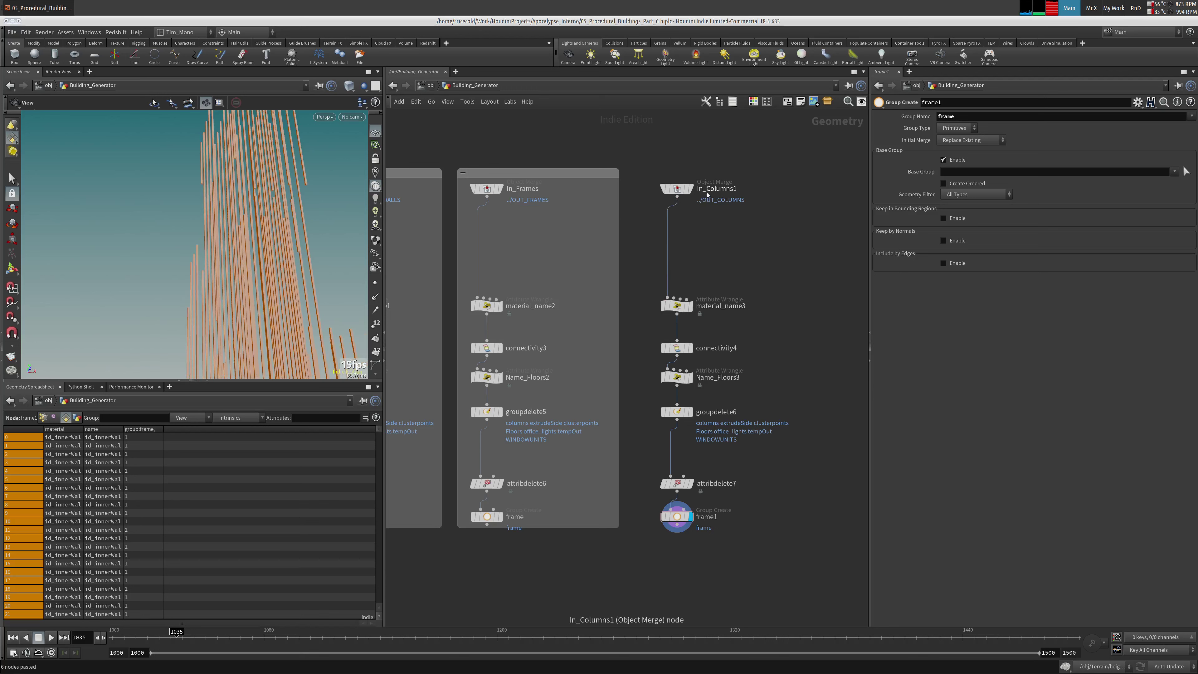
Rename the copied frame1 group node as columnsGRP and set its group name to columns
middle_click(677, 517)
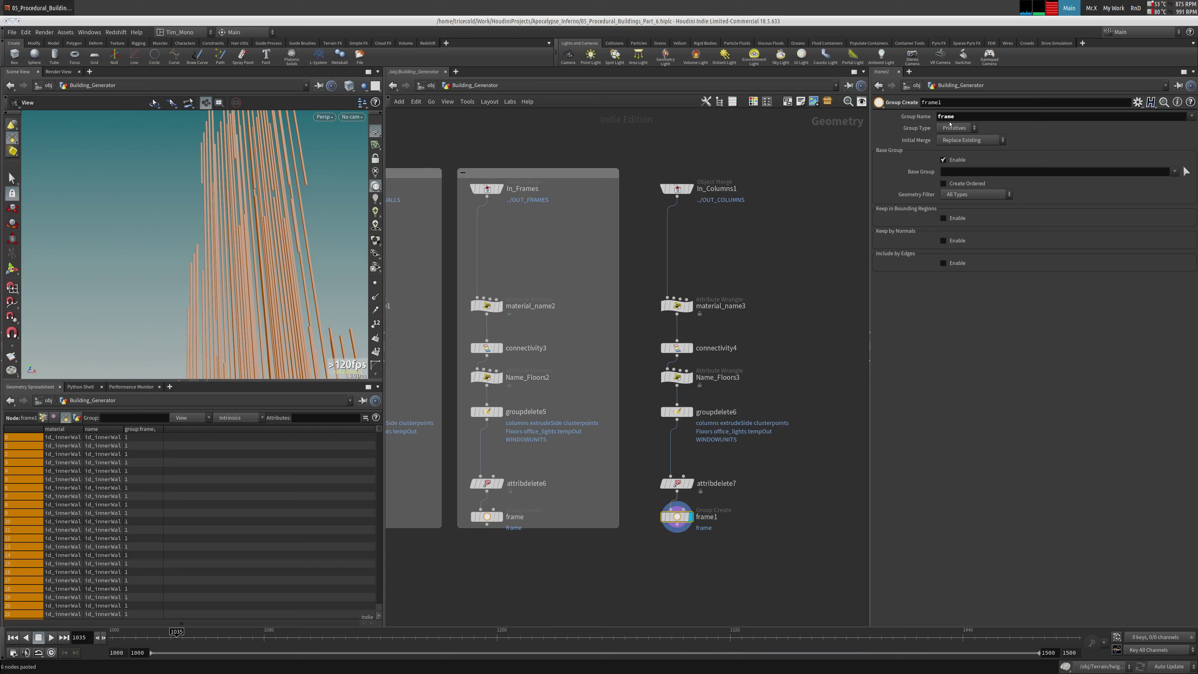
double_click(966, 105)
text(columnsGRP)
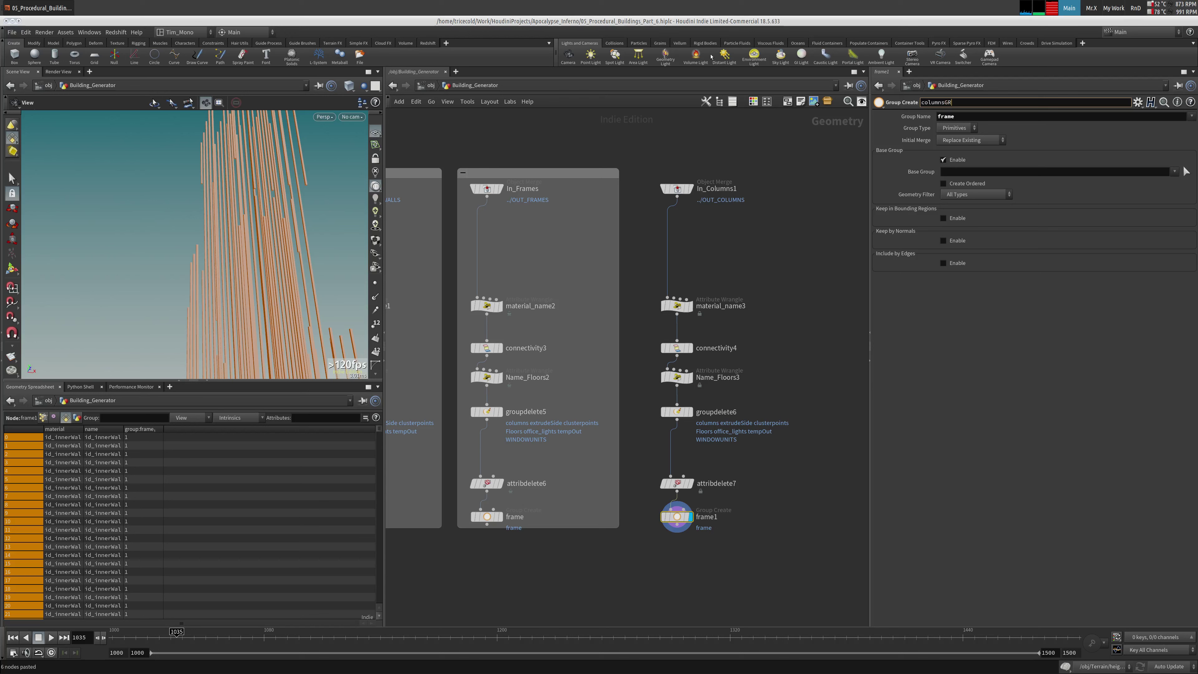
key(Tab)
text(colum)
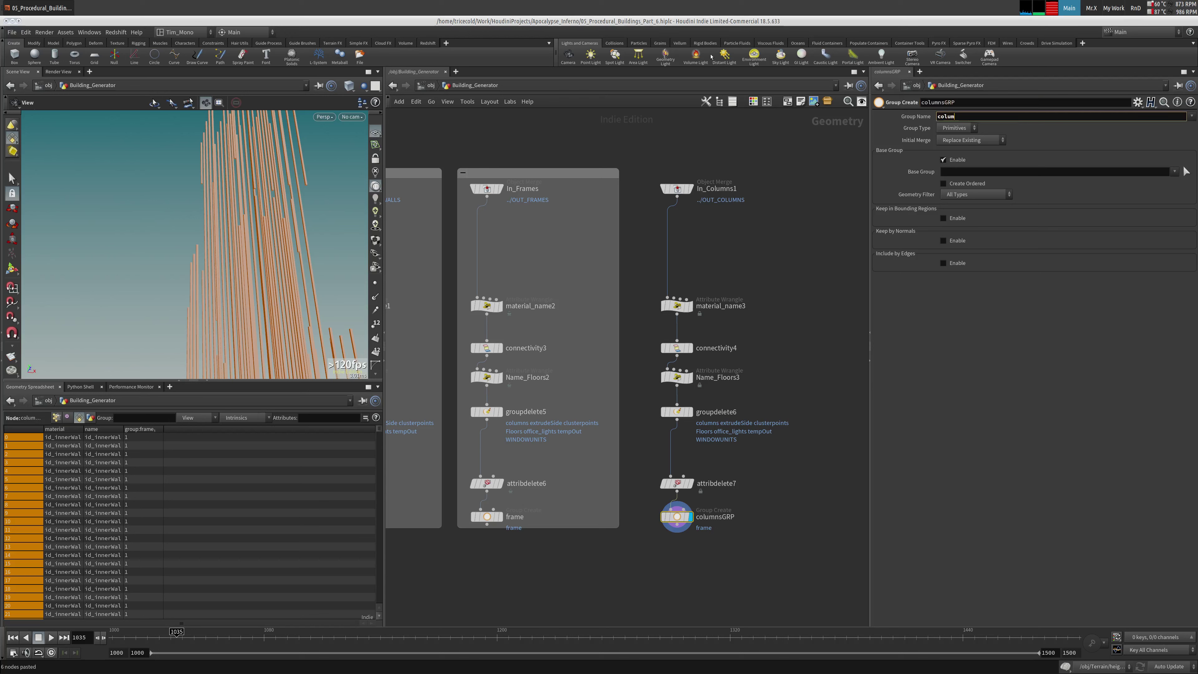
text(ns)
key(Return)
Rename the frame chain's group node as frameGRP
double_click(529, 518)
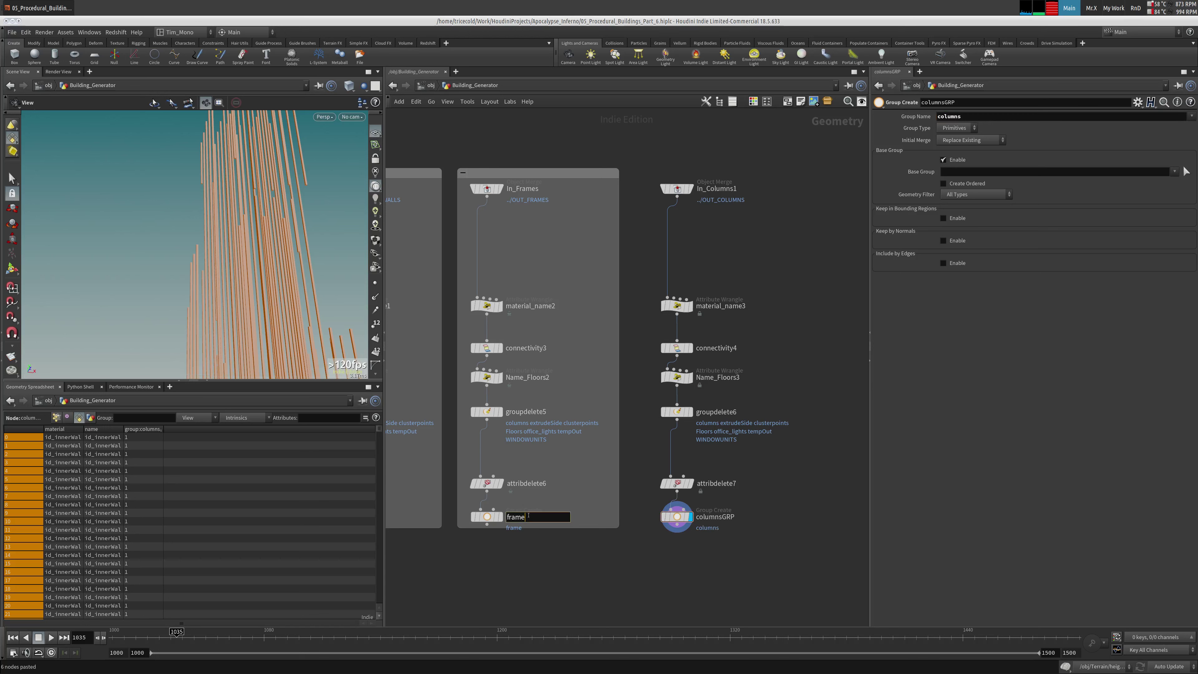
text(GRP)
key(Return)
Enclose the columns chain from In_Columns1 to columnsGRP in a network box and move the box closer to the frame box
scroll(568, 489, down, 5)
scroll(641, 420, up, 3)
middle_drag(589, 415, 527, 378)
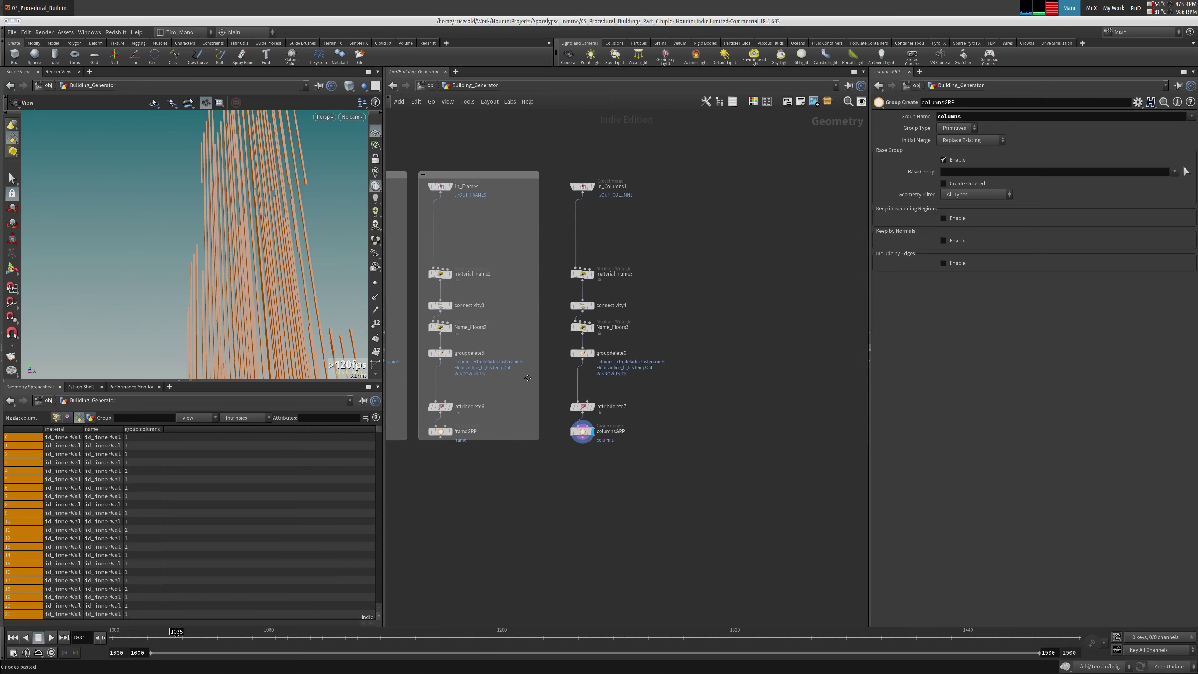
drag(706, 148, 563, 461)
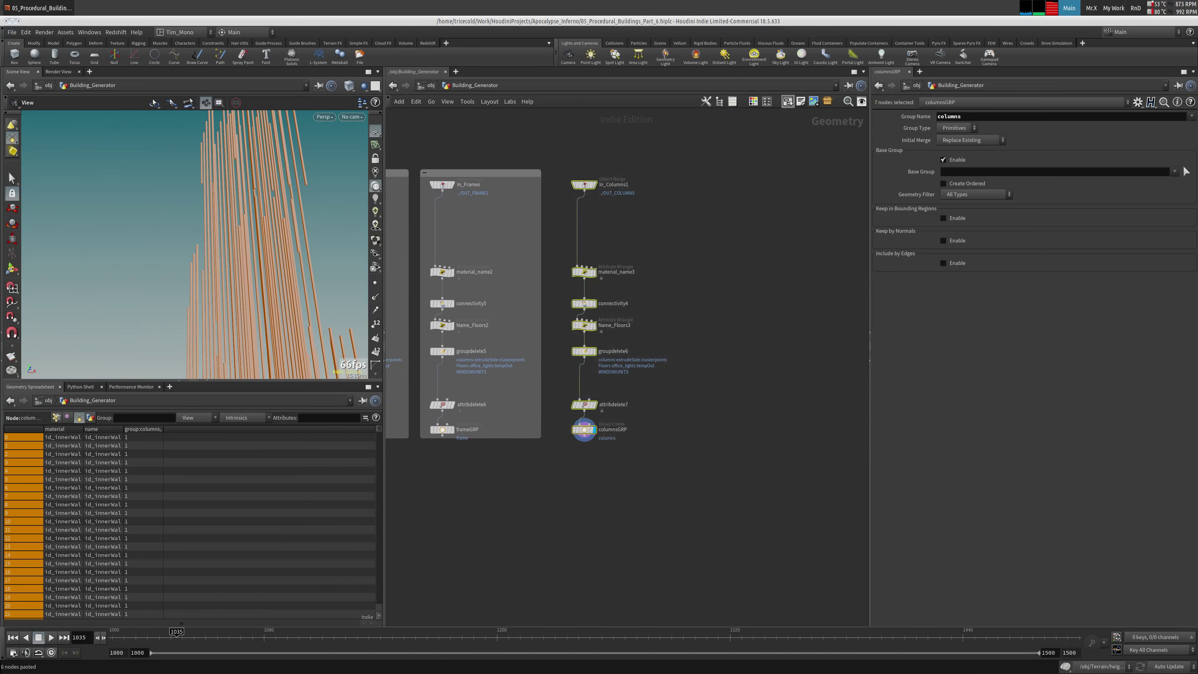
key(shift+o)
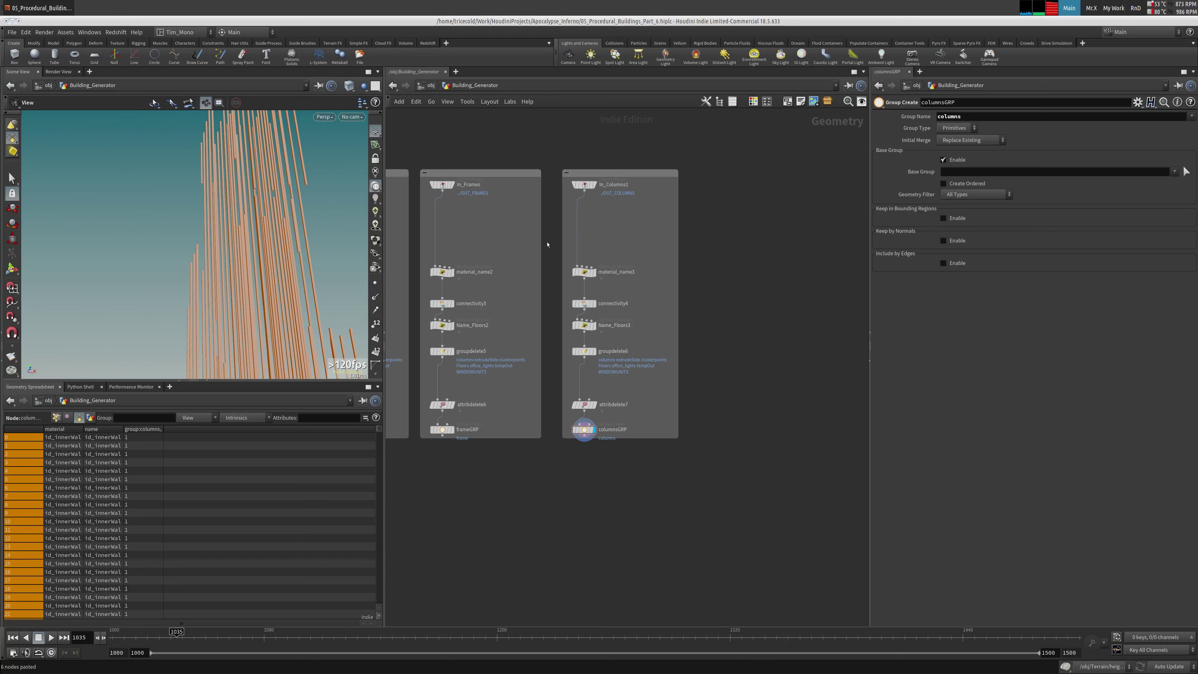
drag(617, 173, 605, 173)
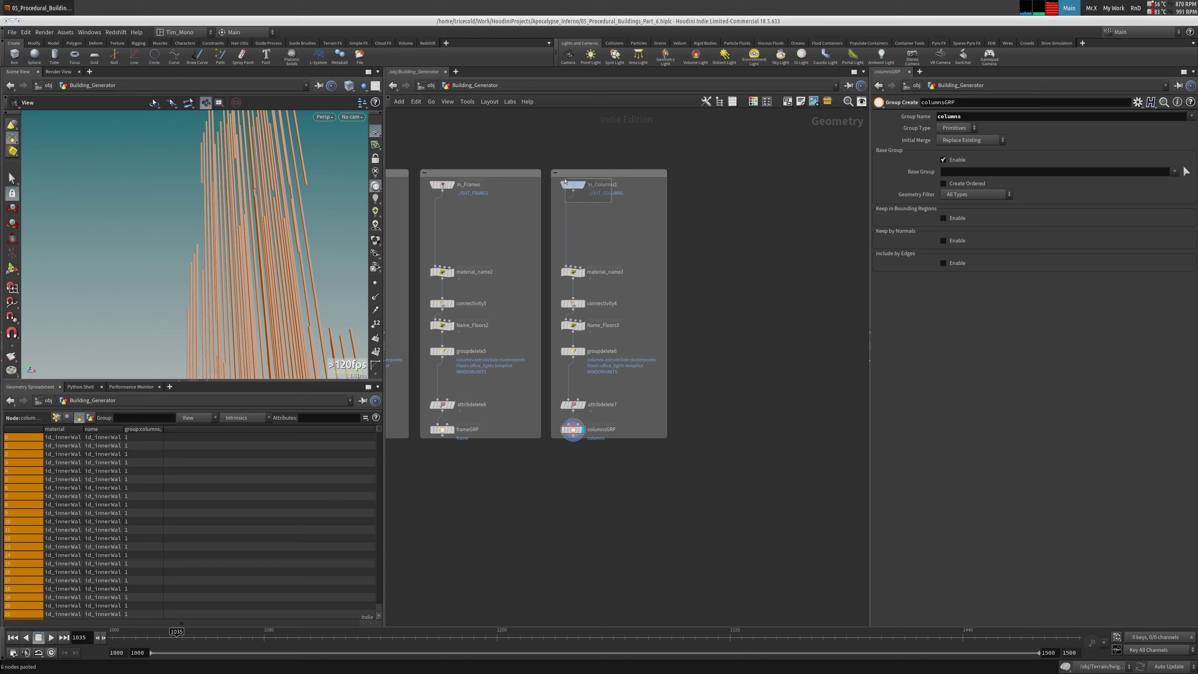
Duplicate In_Columns1 beside the columns network box and rename the copy In_Shell
click(574, 184)
key(ctrl+c)
key(ctrl+v)
drag(721, 188, 723, 188)
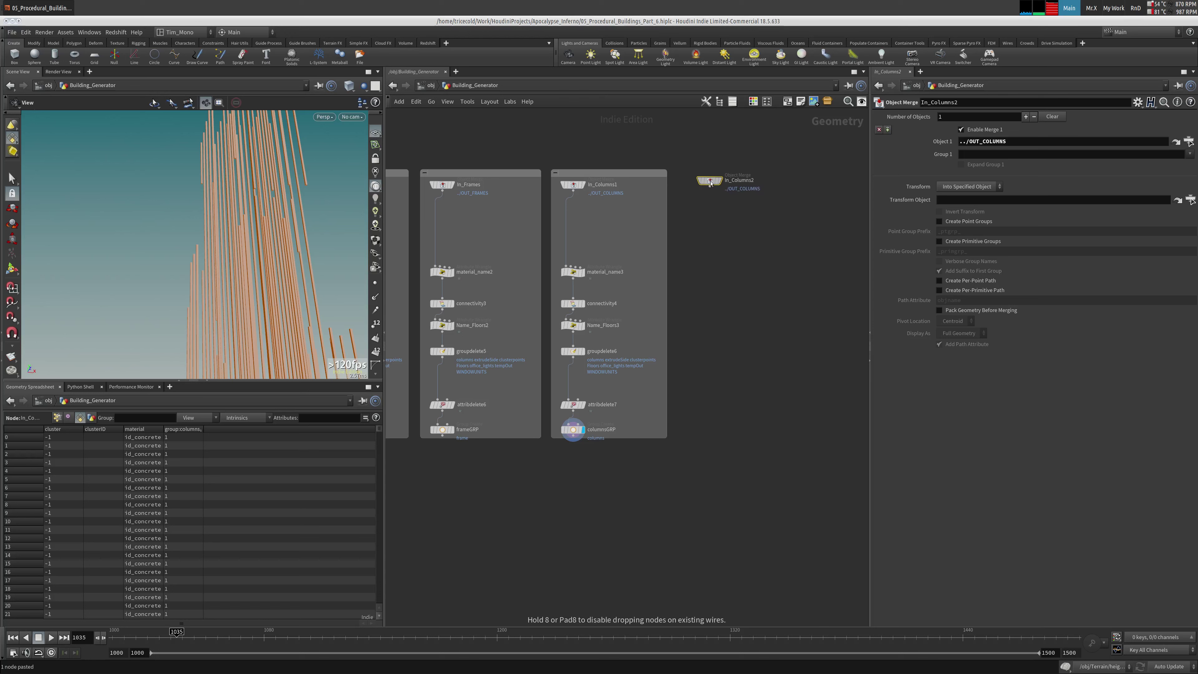
double_click(757, 185)
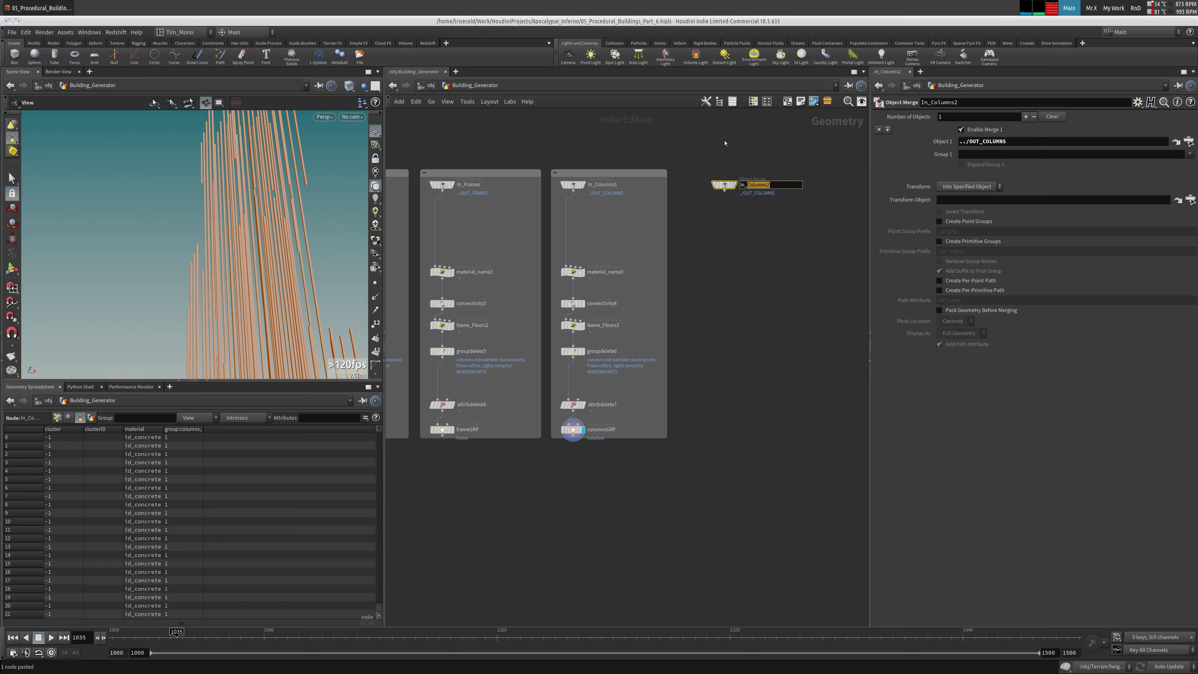
text(SHell)
key(Return)
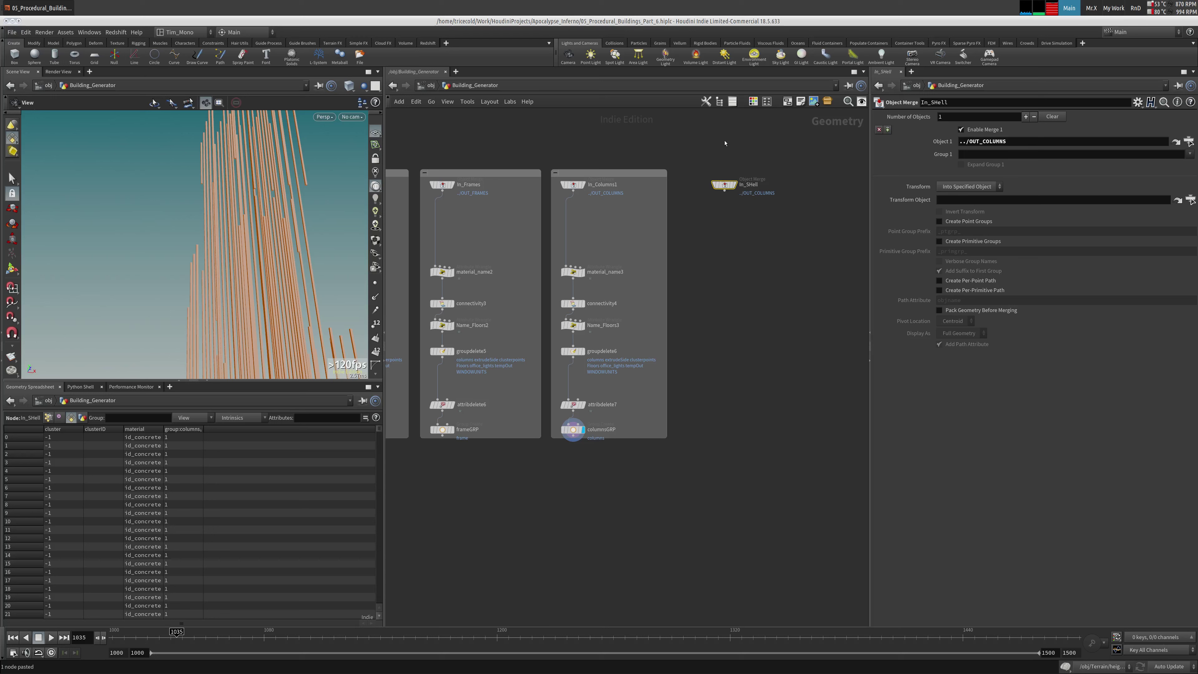
double_click(749, 185)
text(h)
key(Return)
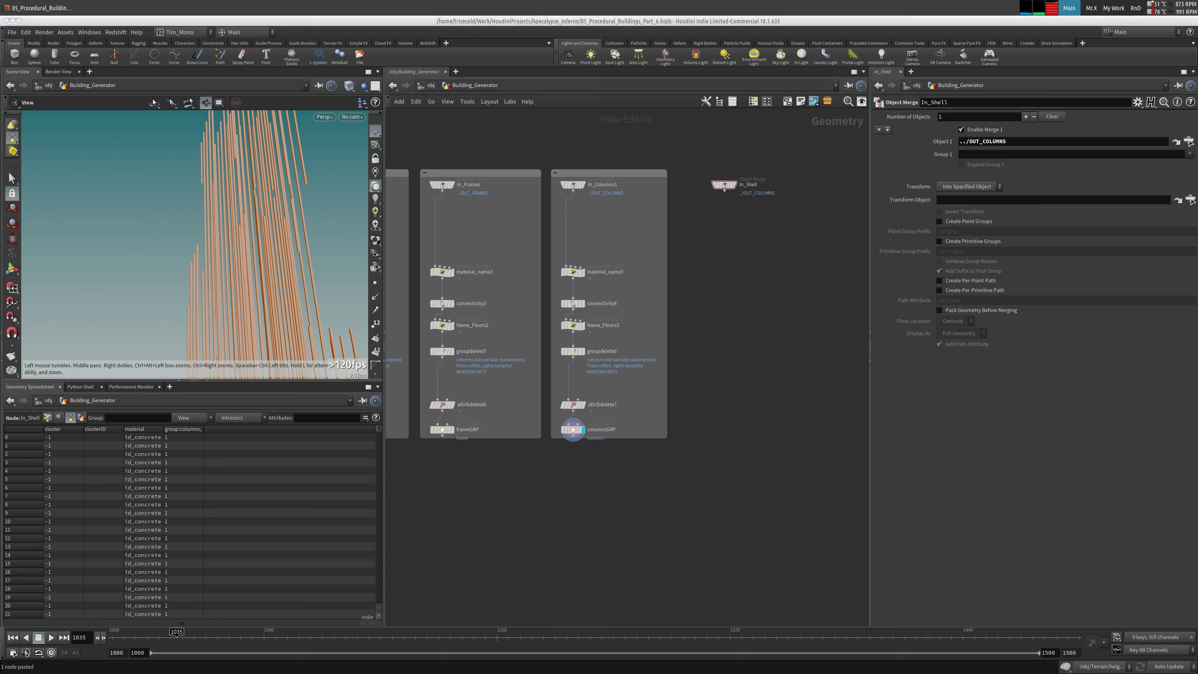
Try pointing In_Shell's merge object at the Big null and adding a second merge entry for Small
middle_drag(661, 141, 534, 424)
scroll(535, 424, down, 6)
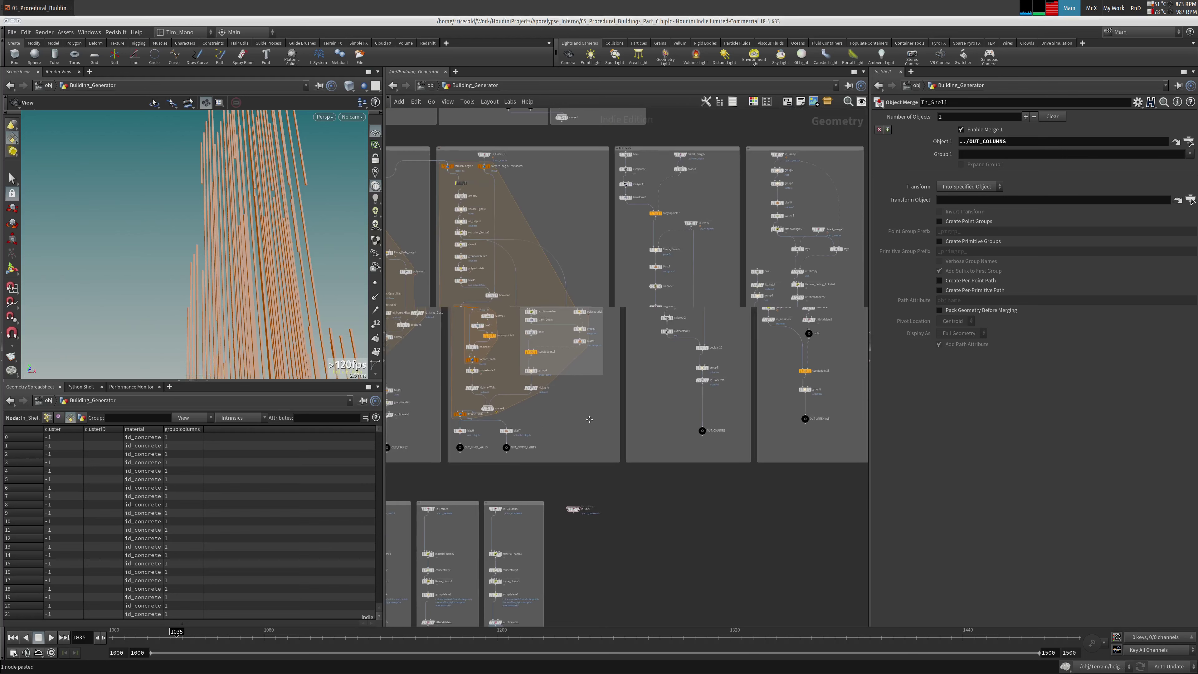
middle_drag(675, 369, 607, 601)
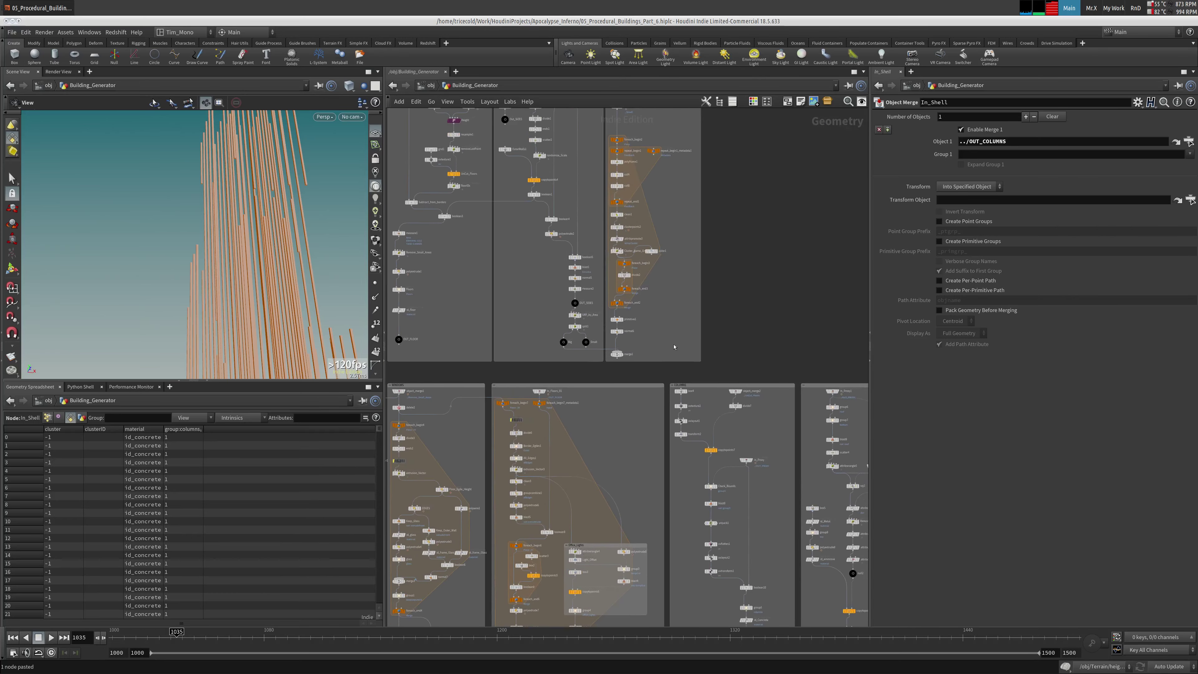
scroll(733, 287, up, 3)
middle_drag(525, 333, 640, 231)
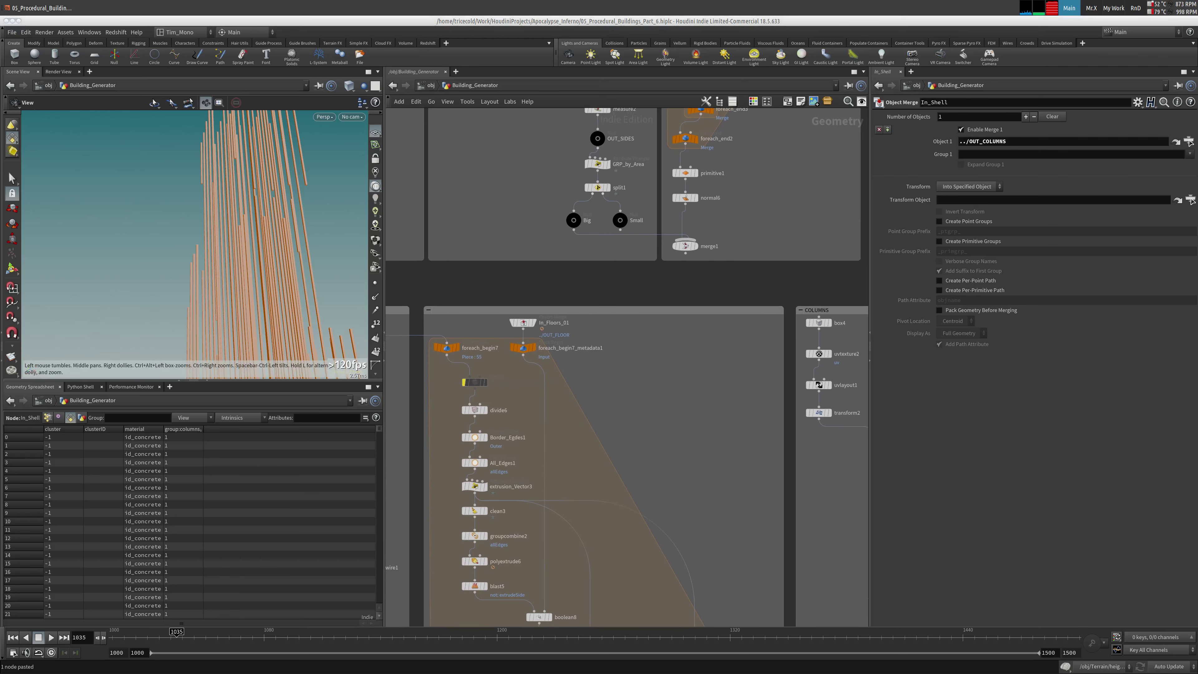
click(573, 220)
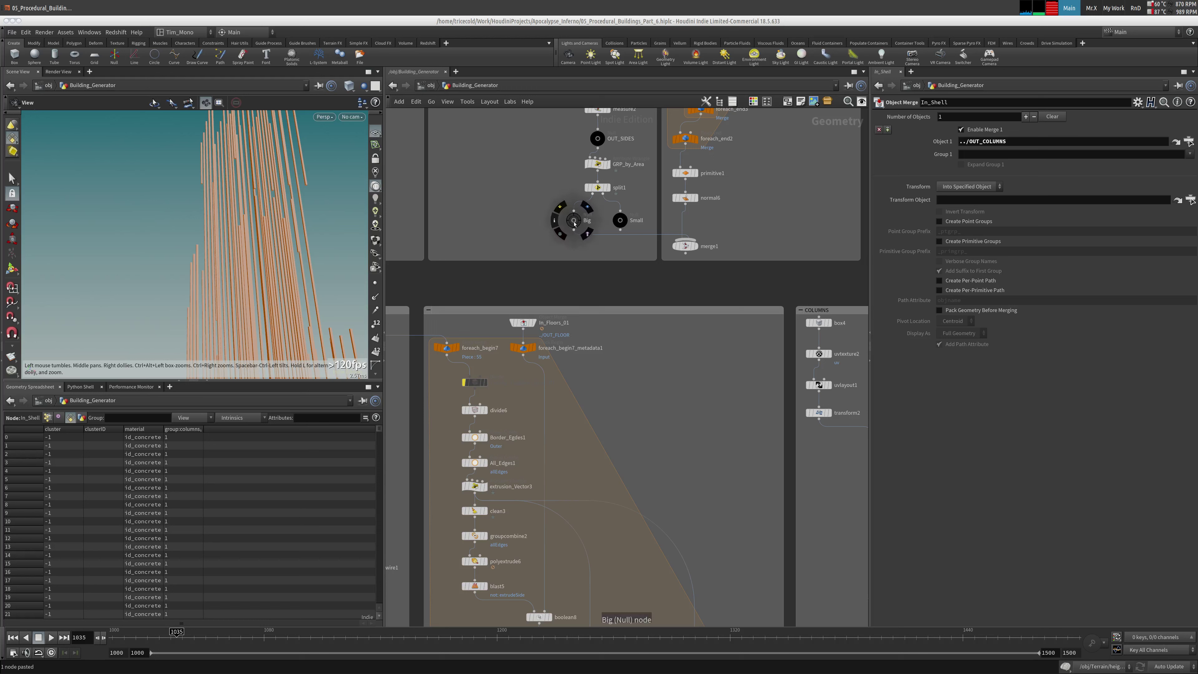
drag(1034, 151, 1033, 142)
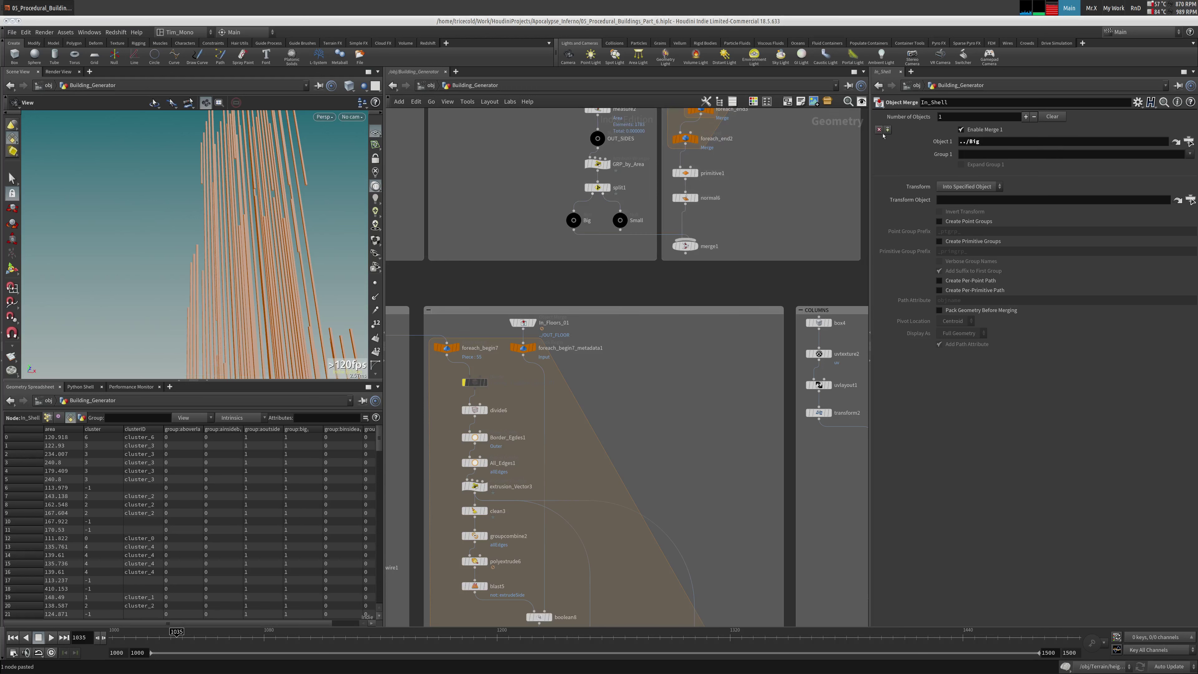
click(887, 129)
mouse_move(620, 220)
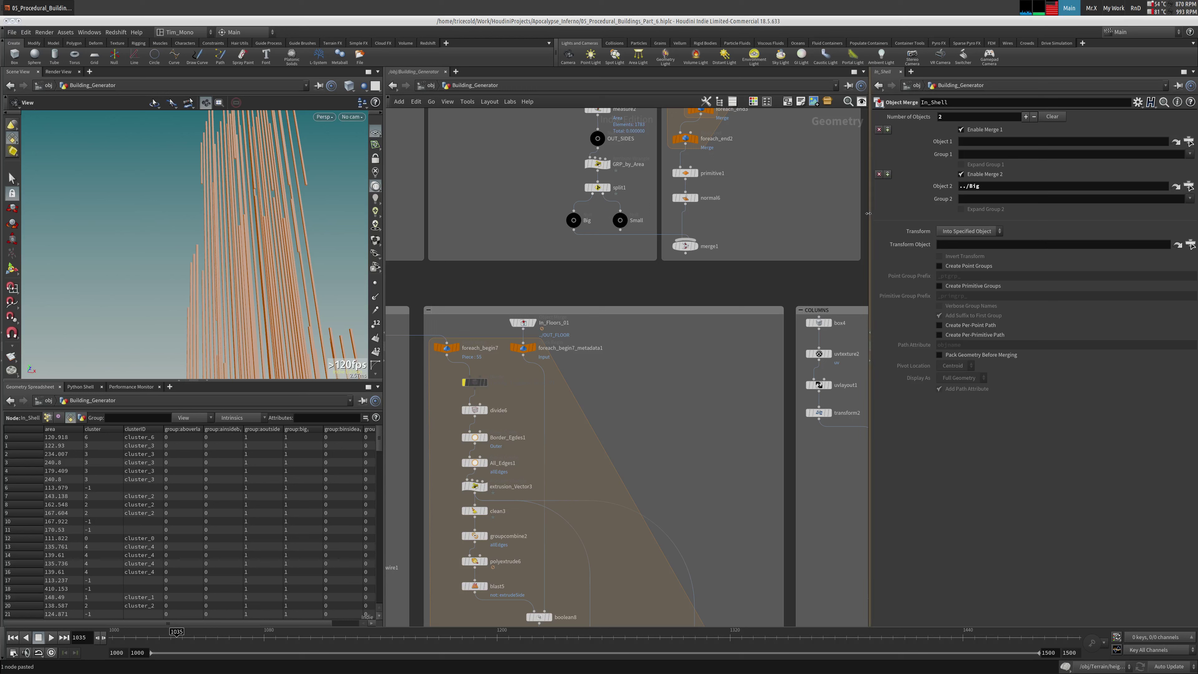
click(879, 173)
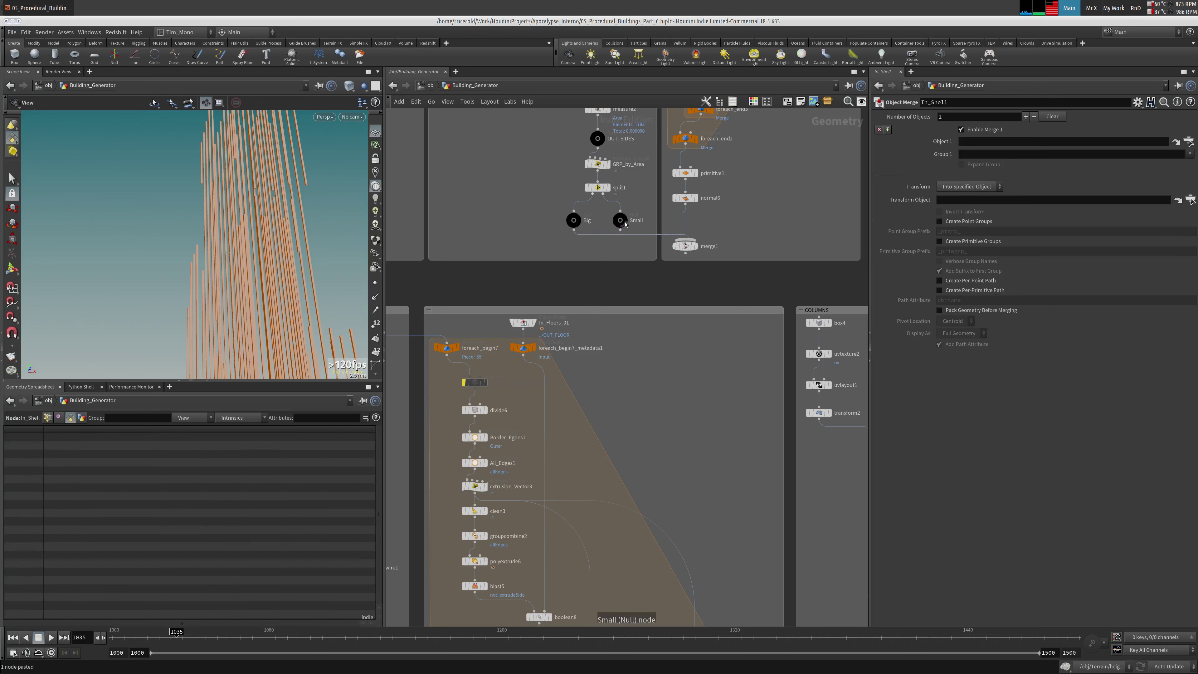
Add a Null node fed by merge1 in the sides network box and name it OUT_SHELL
key(1)
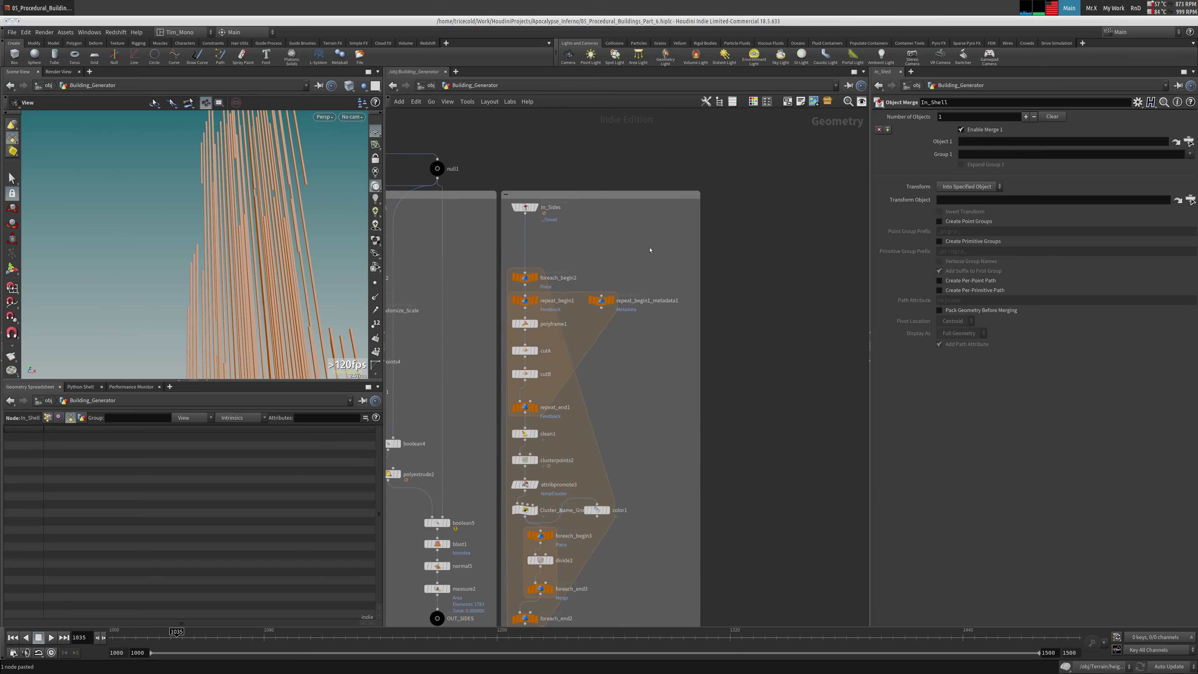
key(grave)
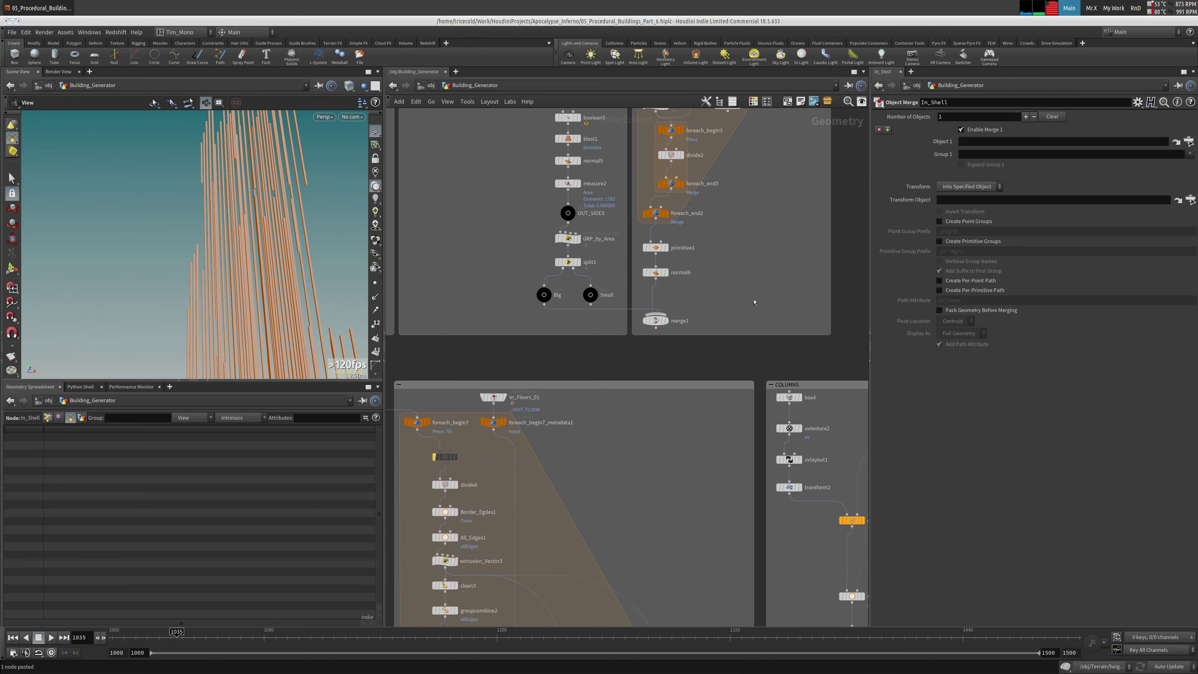
key(Tab)
text(null)
key(Return)
click(750, 319)
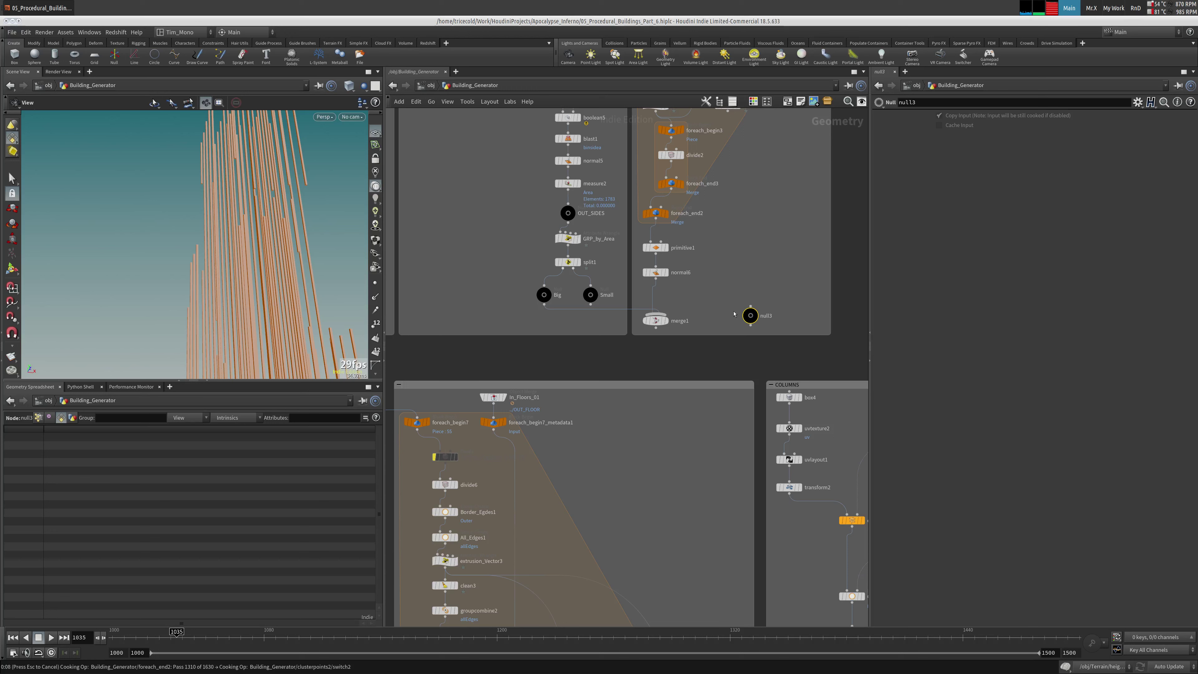
drag(754, 320, 721, 305)
double_click(735, 302)
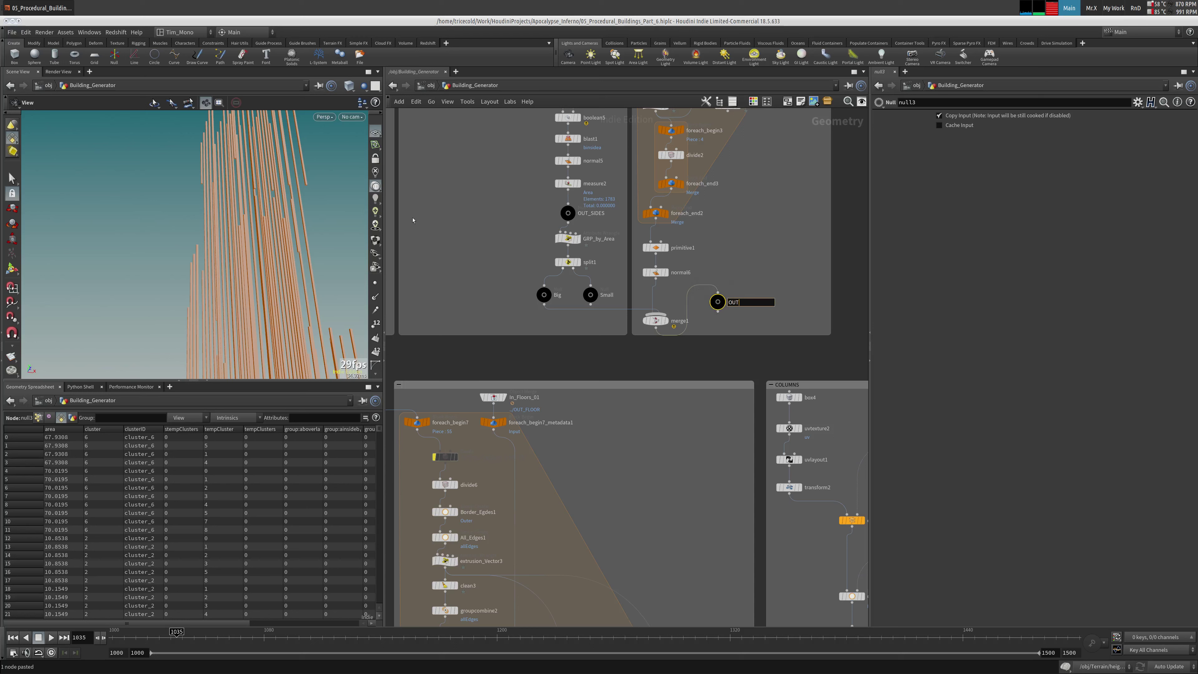
key(Return)
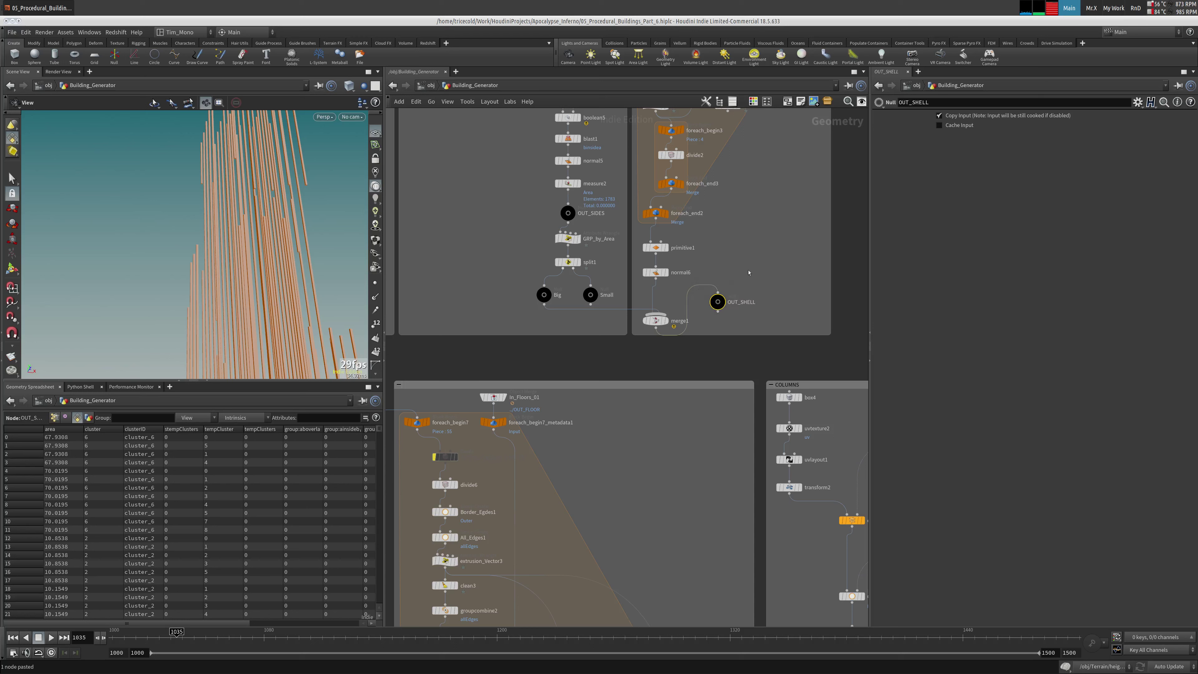
Set Object 1 of the In_Shell object merge to ../OUT_SHELL
scroll(726, 289, down, 10)
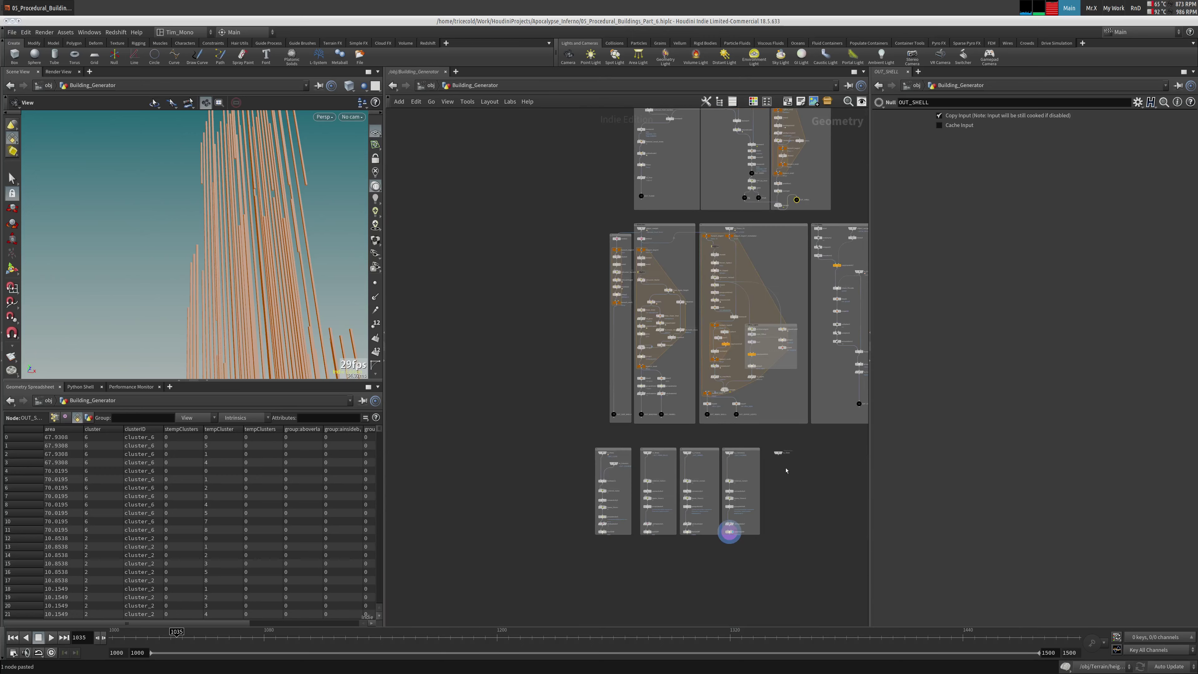
click(780, 453)
scroll(735, 269, up, 10)
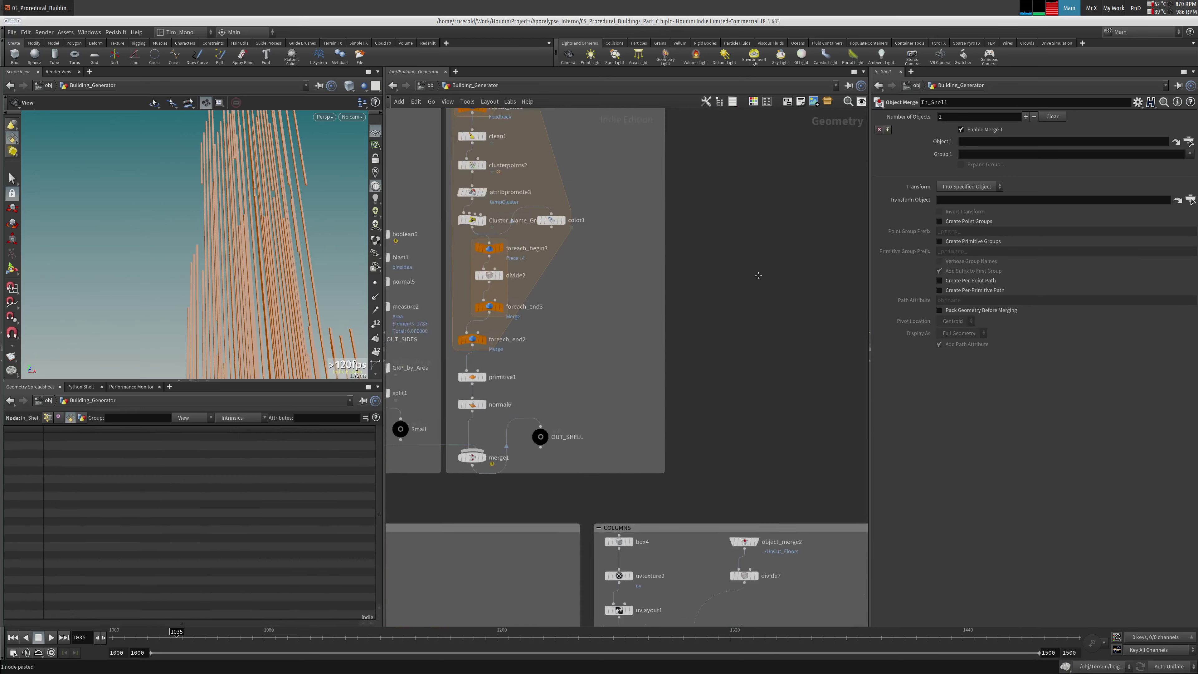
middle_drag(757, 276, 857, 222)
drag(639, 383, 1006, 142)
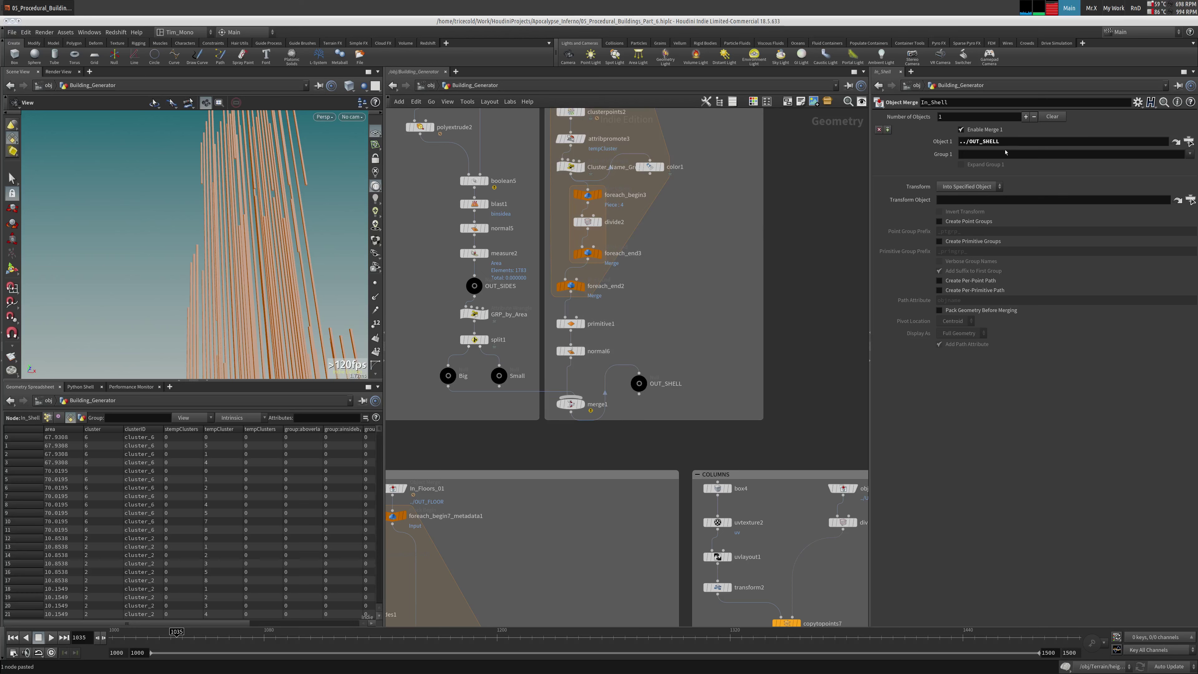
Display In_Shell in the viewport and switch the shading to wireframe
scroll(788, 379, down, 5)
scroll(718, 184, up, 5)
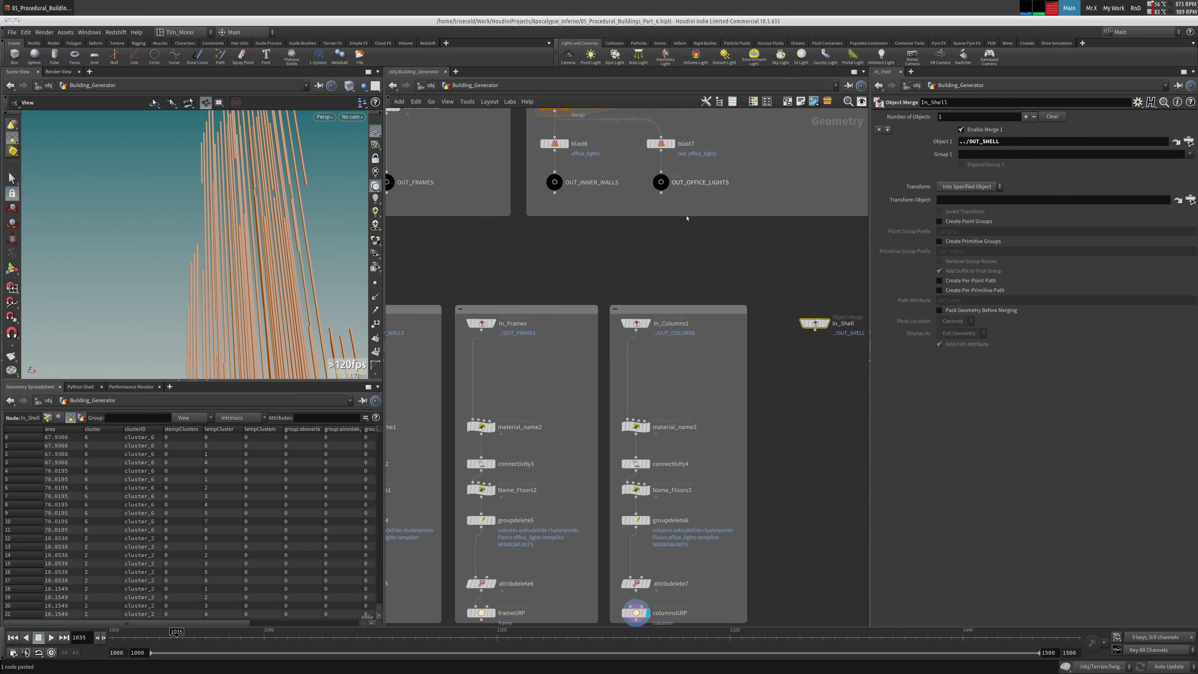
click(826, 324)
middle_drag(821, 330, 665, 265)
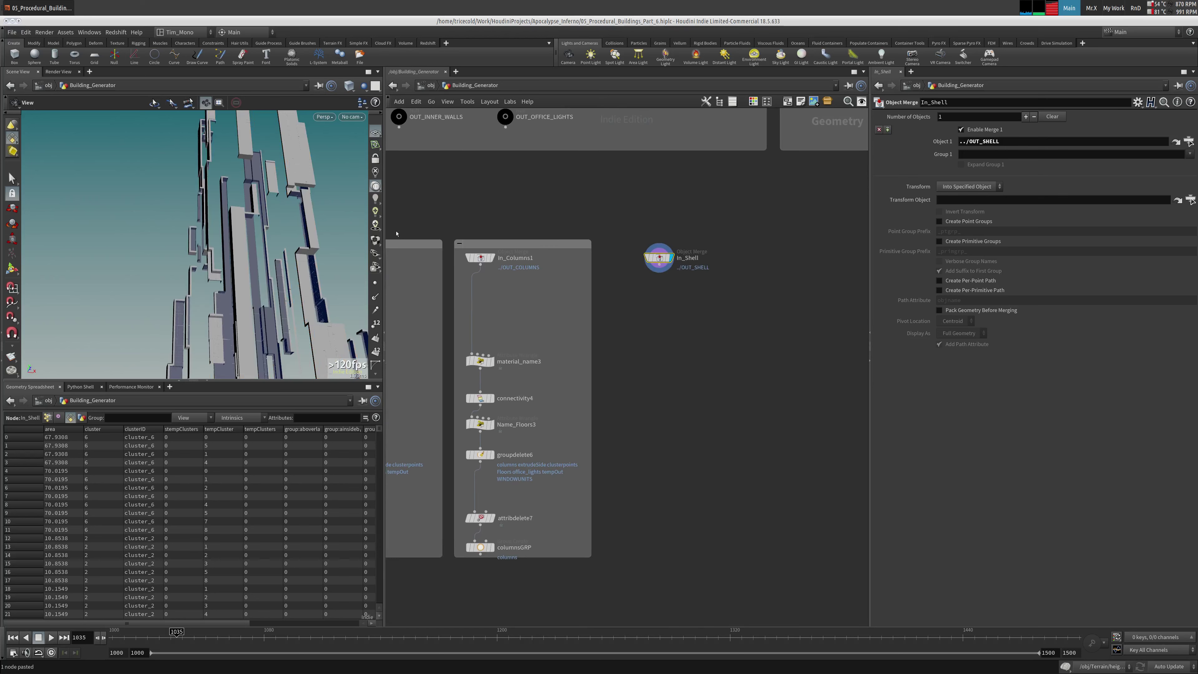
key(w)
drag(264, 228, 302, 215)
Duplicate the columns chain from material_name3 to columnsGRP beneath In_Shell and feed the copied material wrangle from In_Shell
middle_drag(653, 381, 704, 326)
drag(616, 270, 558, 486)
key(ctrl+c)
key(ctrl+v)
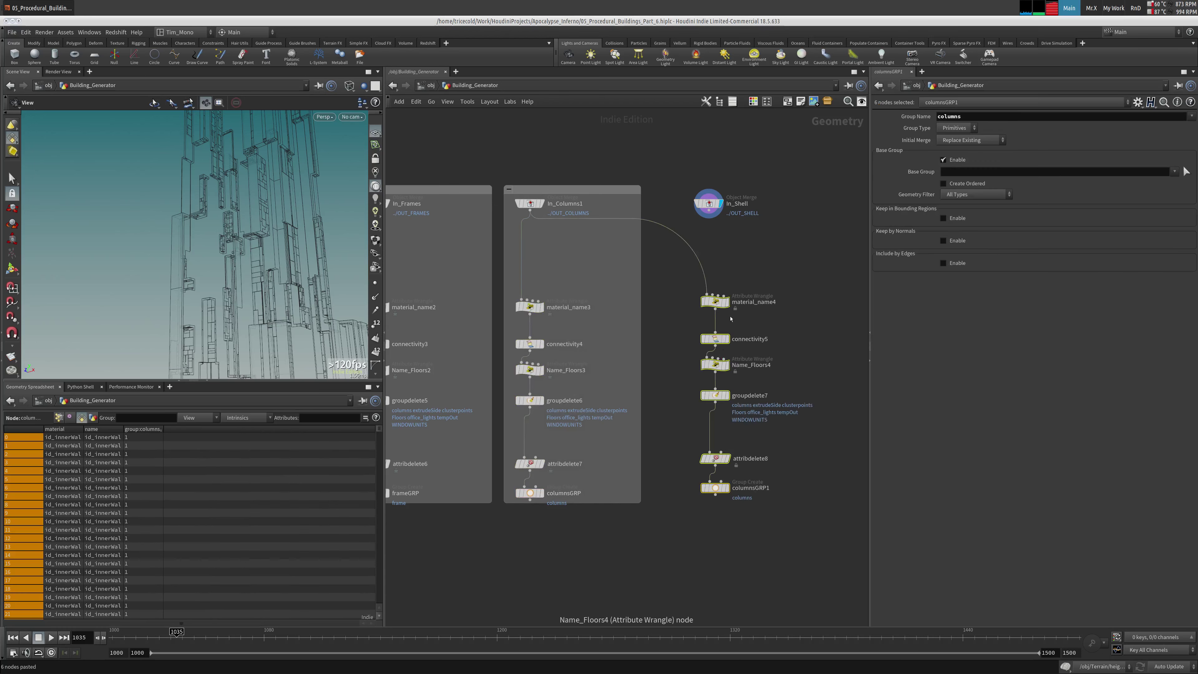
click(712, 307)
click(734, 267)
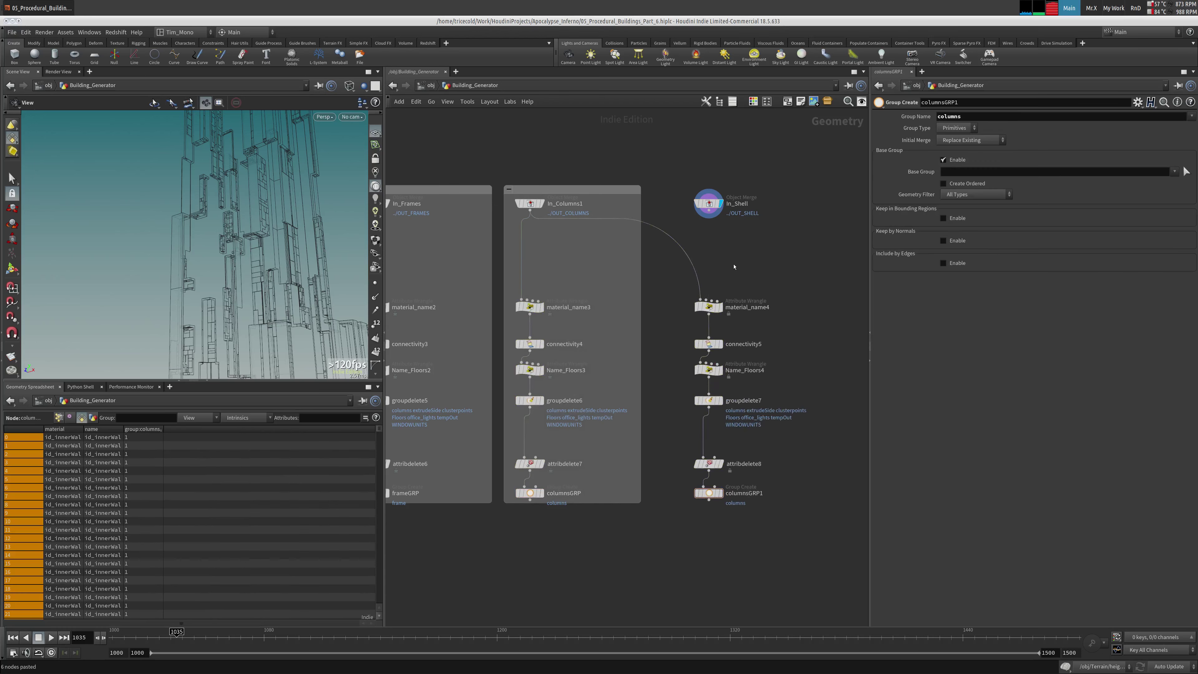
click(708, 211)
middle_drag(658, 275, 651, 251)
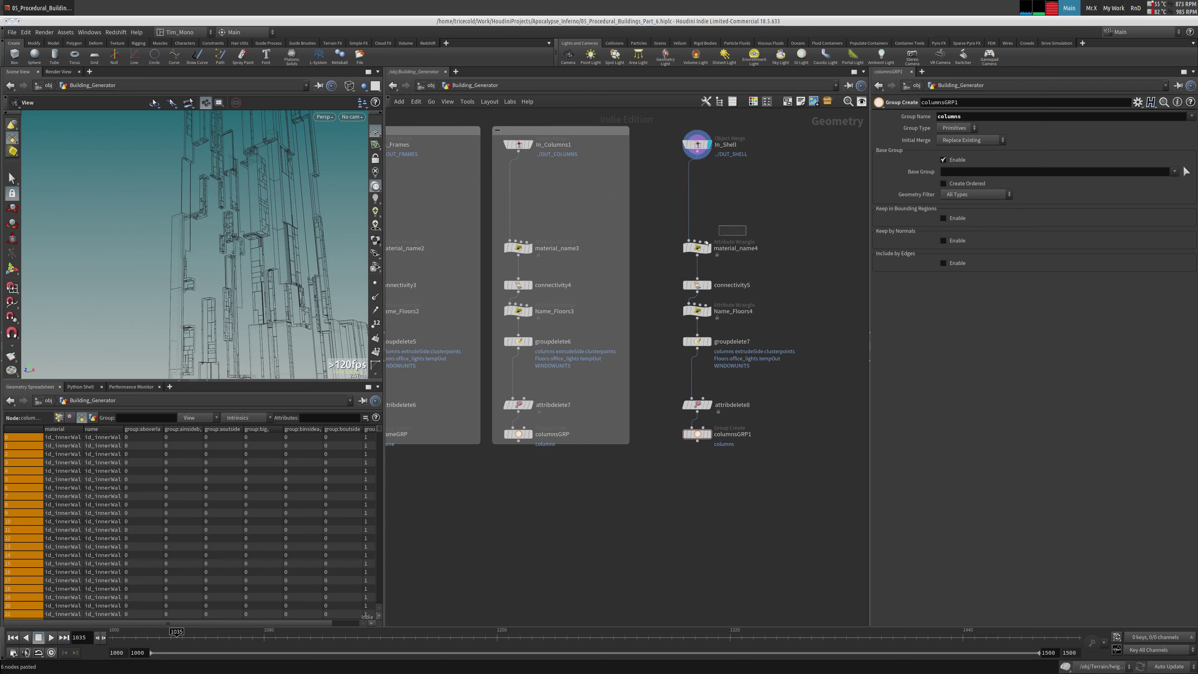
Check the material expressions in the shell, columns and walls wrangles, widening the material column of the geometry spreadsheet
click(697, 248)
click(518, 247)
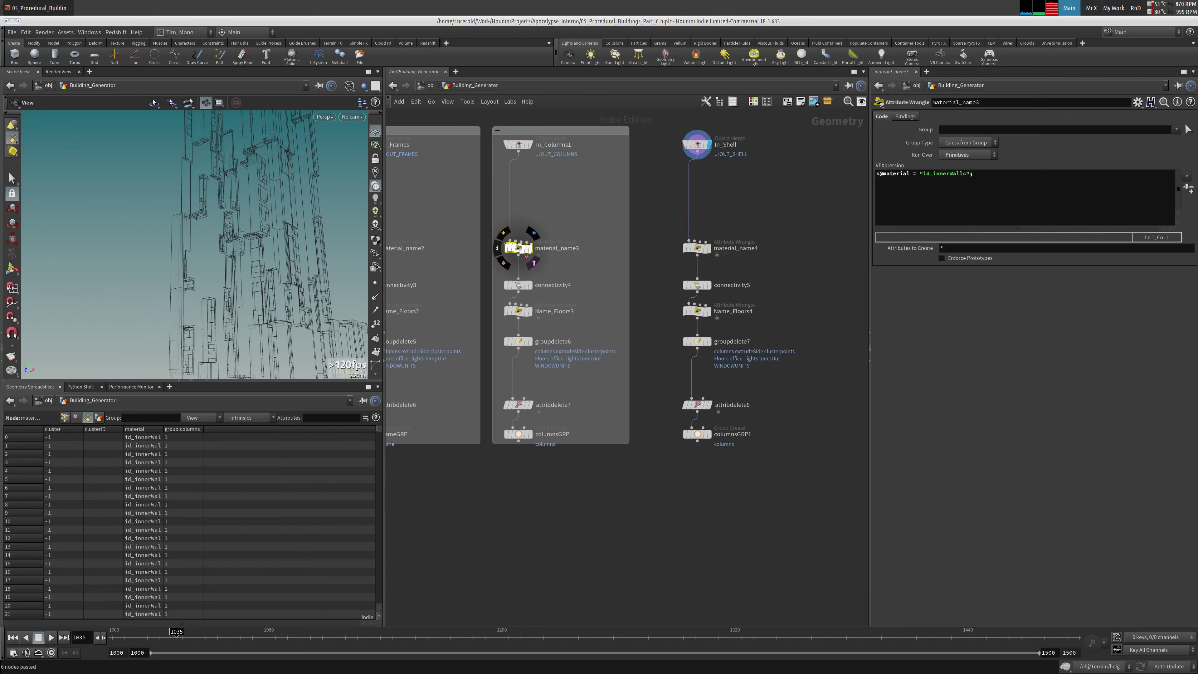
middle_drag(446, 220, 683, 242)
click(518, 263)
click(488, 263)
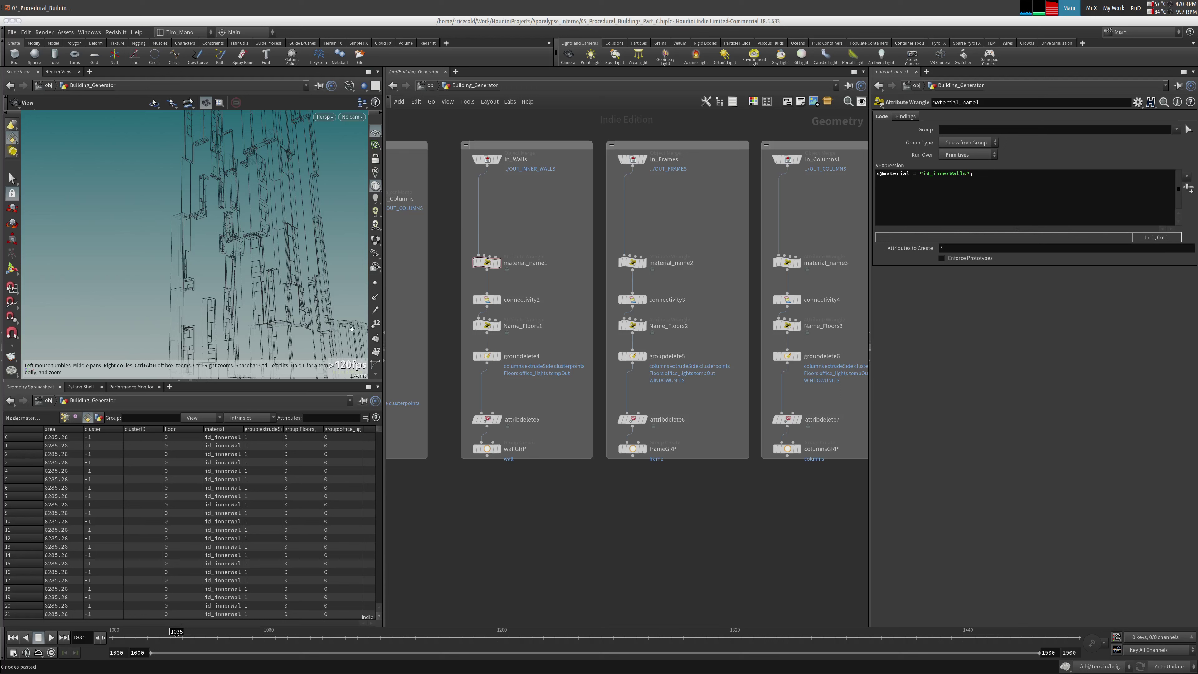
drag(243, 429, 271, 433)
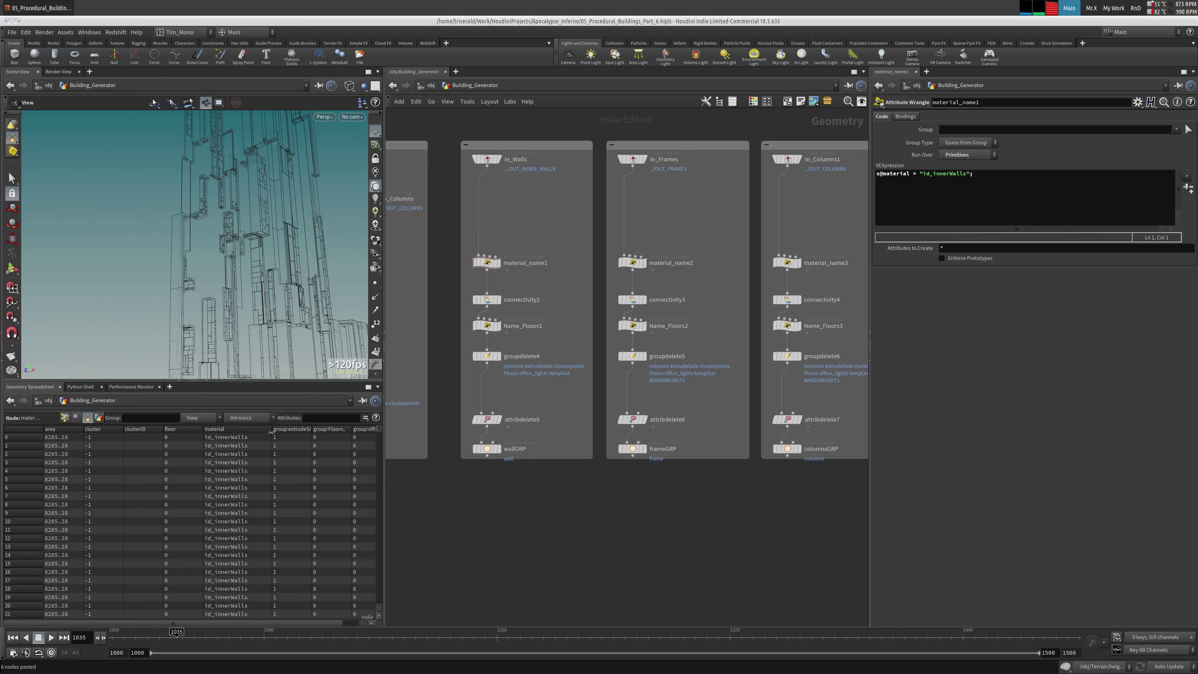
key(Up)
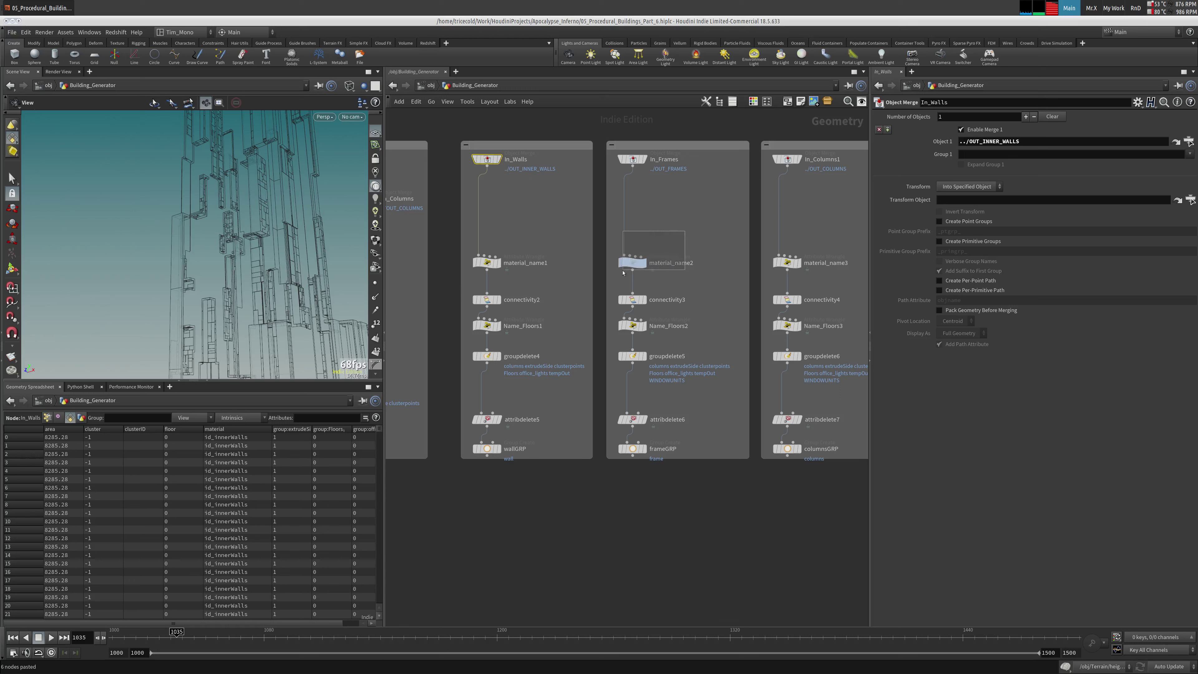
Change the material string in the frame chain's material_name2 wrangle to "id_Frame"
click(632, 262)
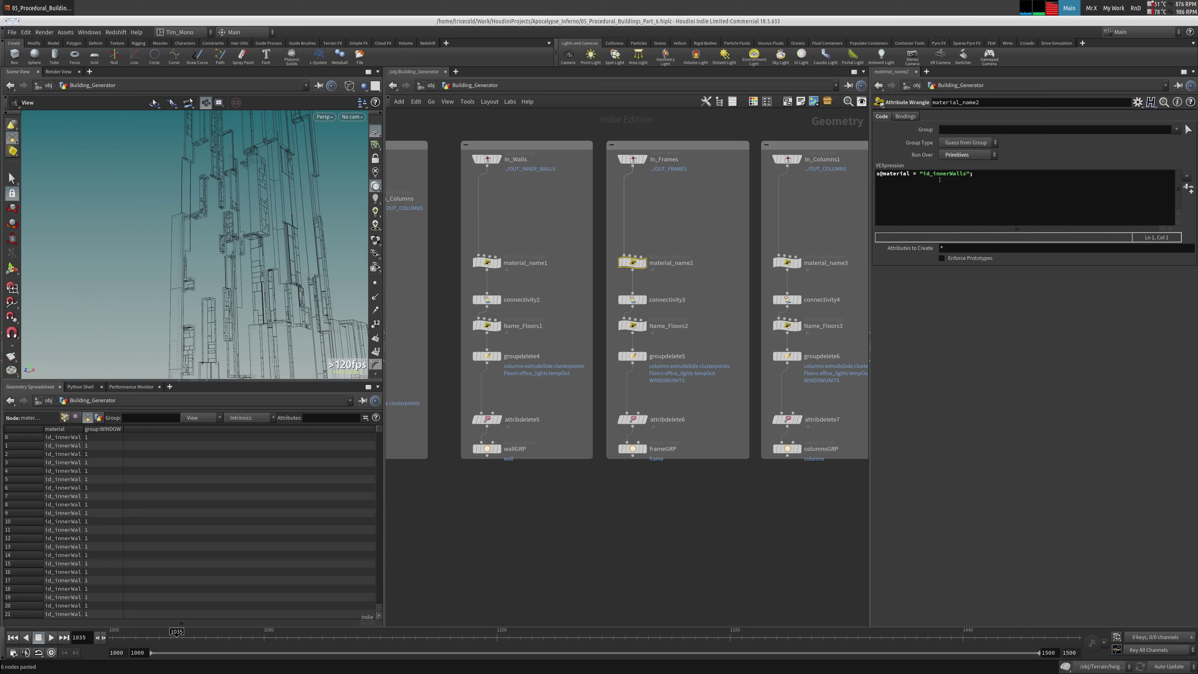
drag(932, 173, 963, 173)
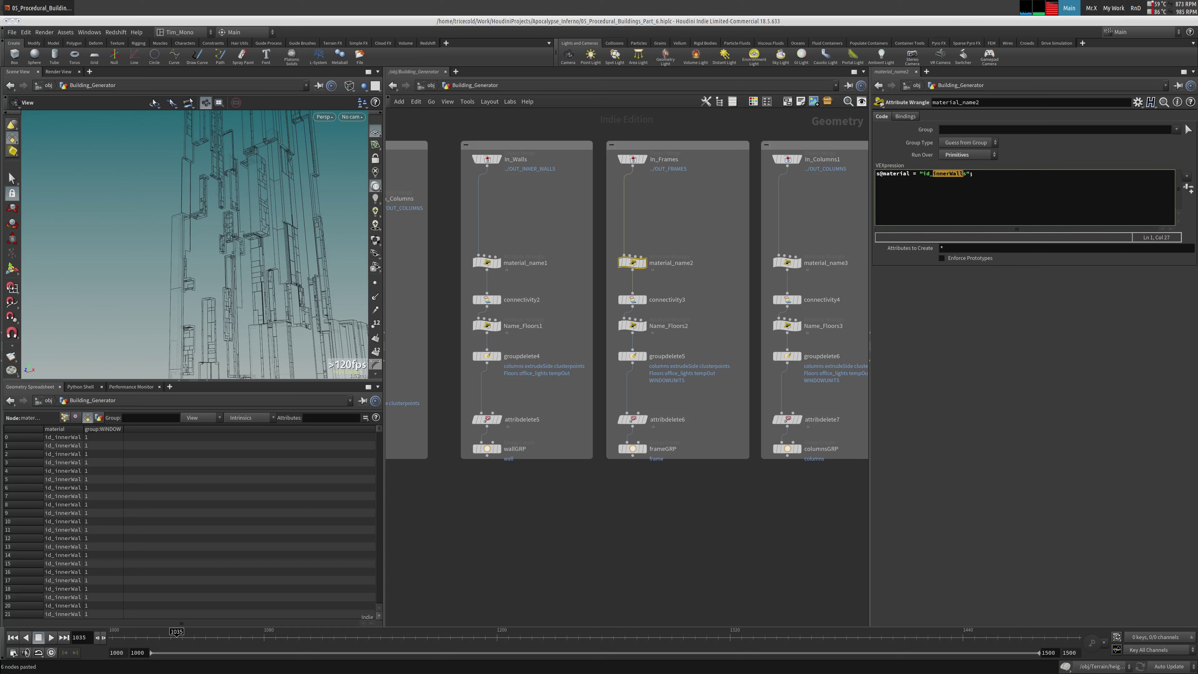
text(Frame)
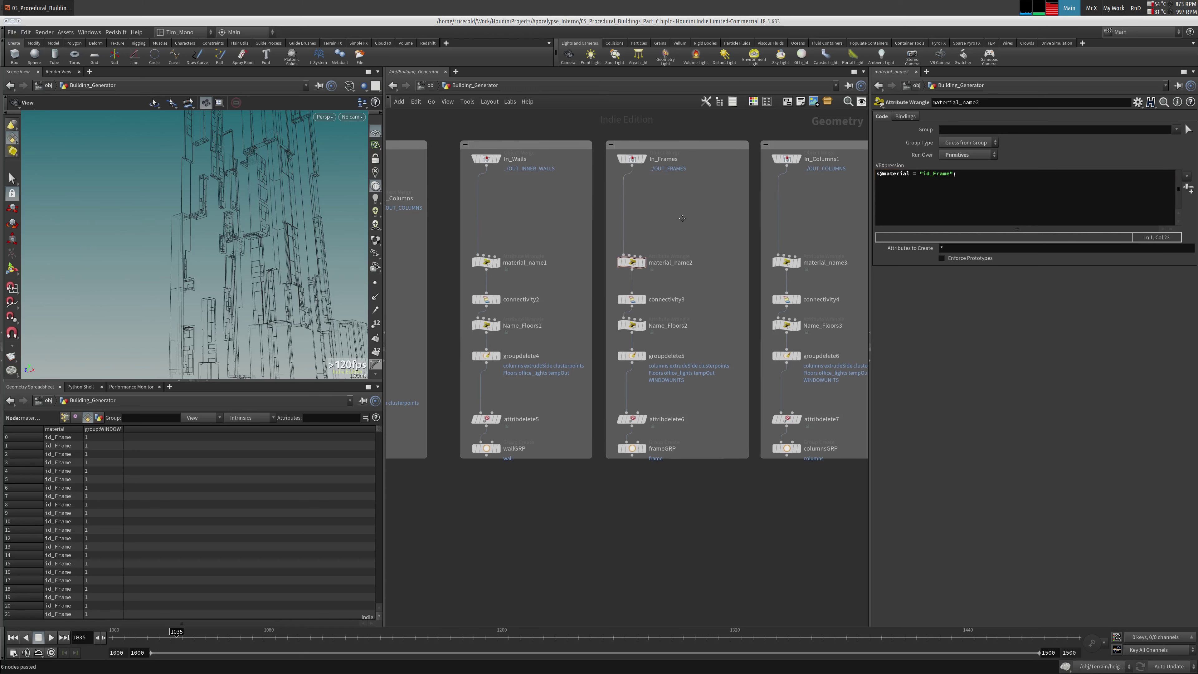
Compare the material naming in the columns, floor and frame chains' wrangles
middle_drag(677, 204, 542, 200)
click(647, 241)
drag(933, 177, 963, 175)
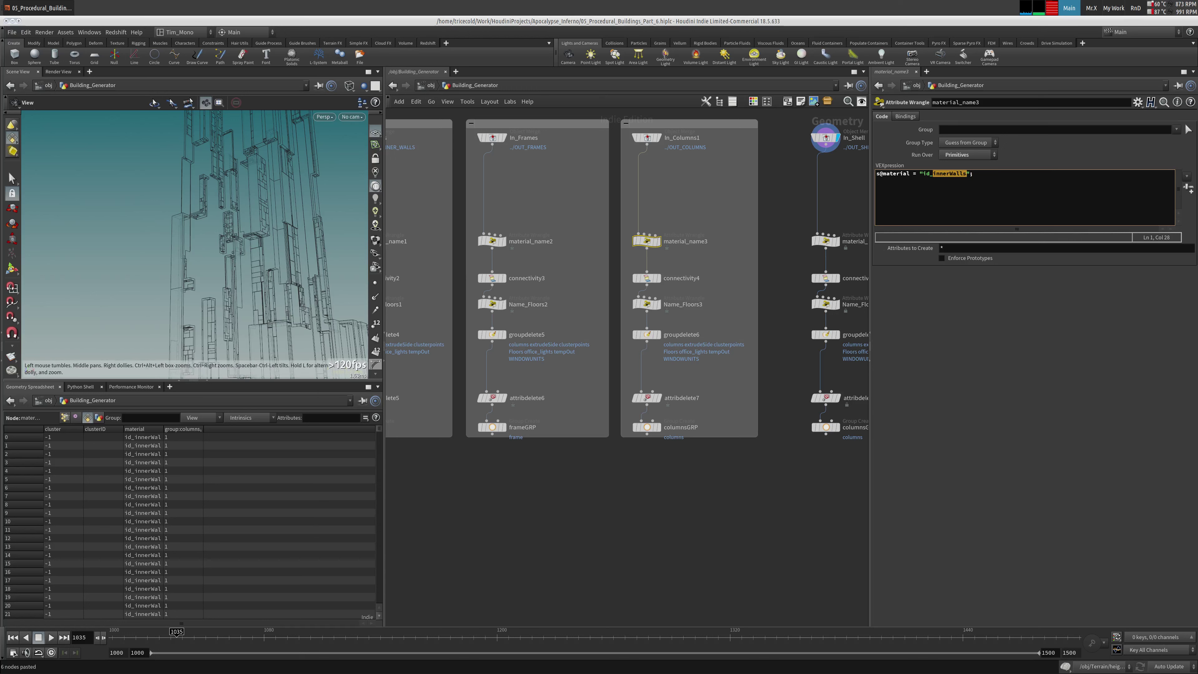
middle_drag(396, 257, 484, 253)
click(436, 274)
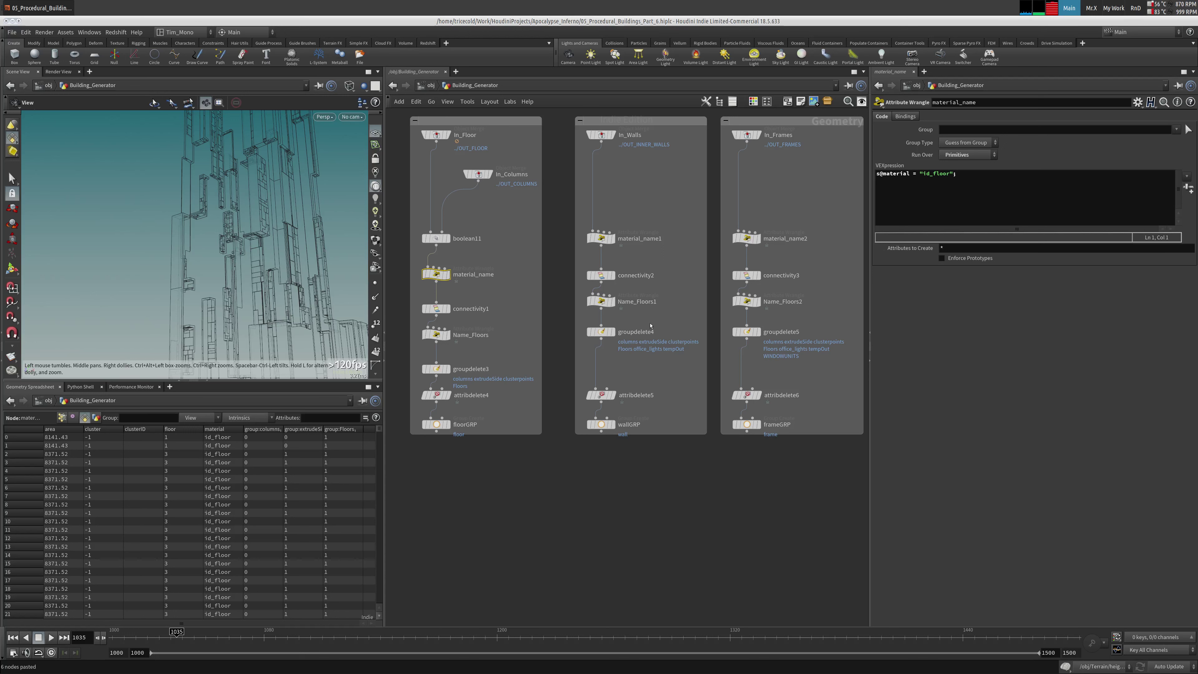
middle_drag(667, 309, 526, 353)
click(605, 282)
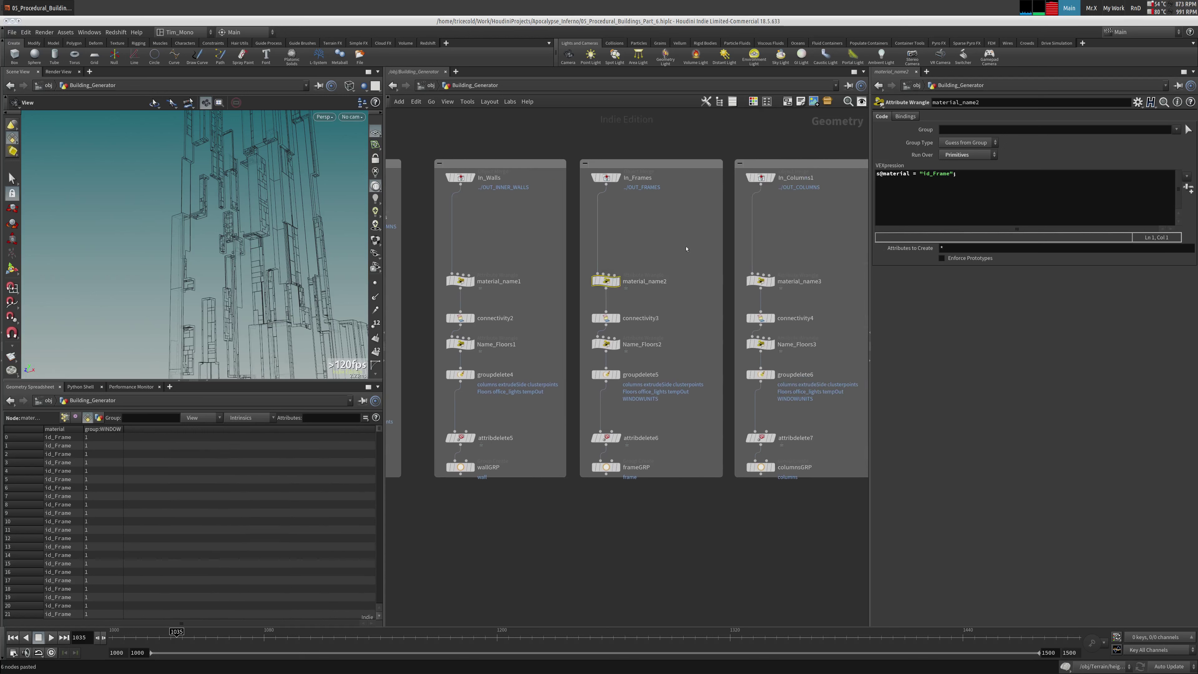
middle_drag(613, 318, 585, 324)
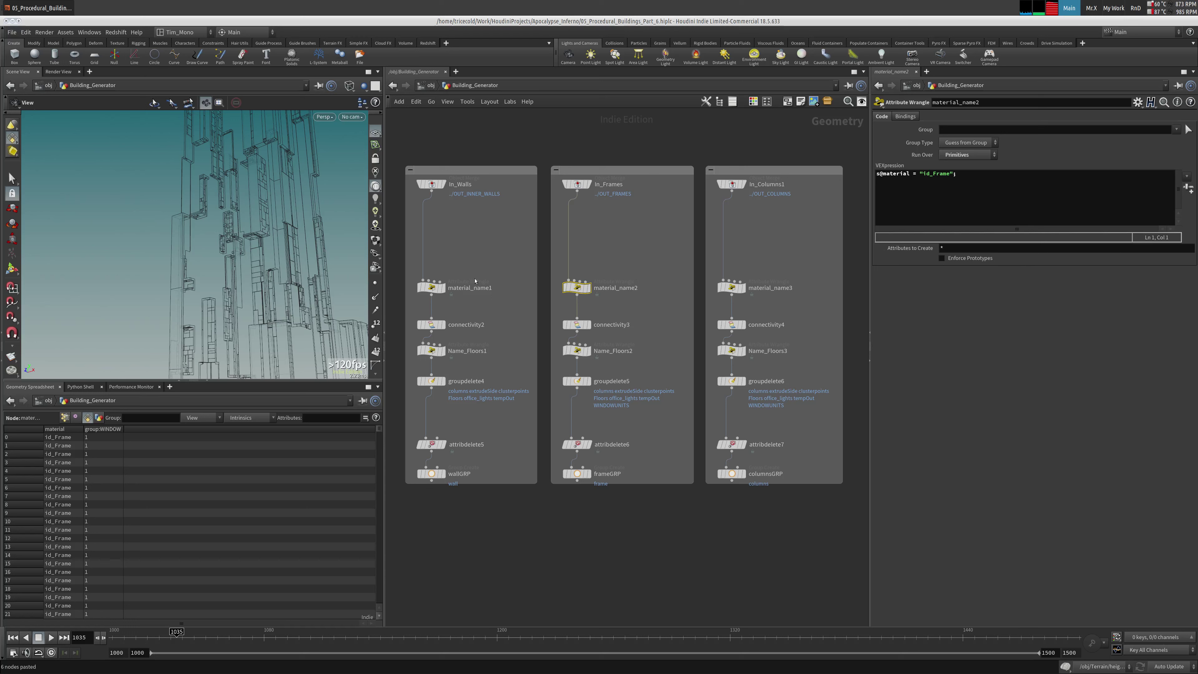
middle_drag(795, 259, 758, 265)
Change the material string in the columns chain's material_name3 wrangle to "id_column"
click(693, 294)
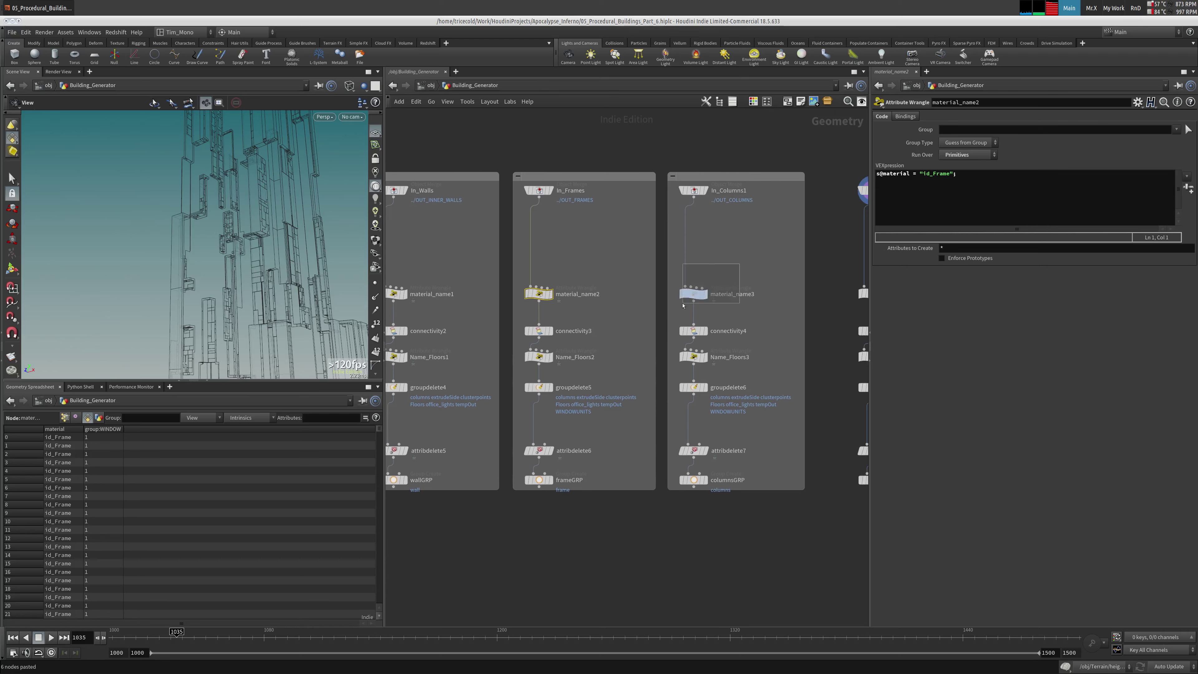
drag(933, 173, 967, 174)
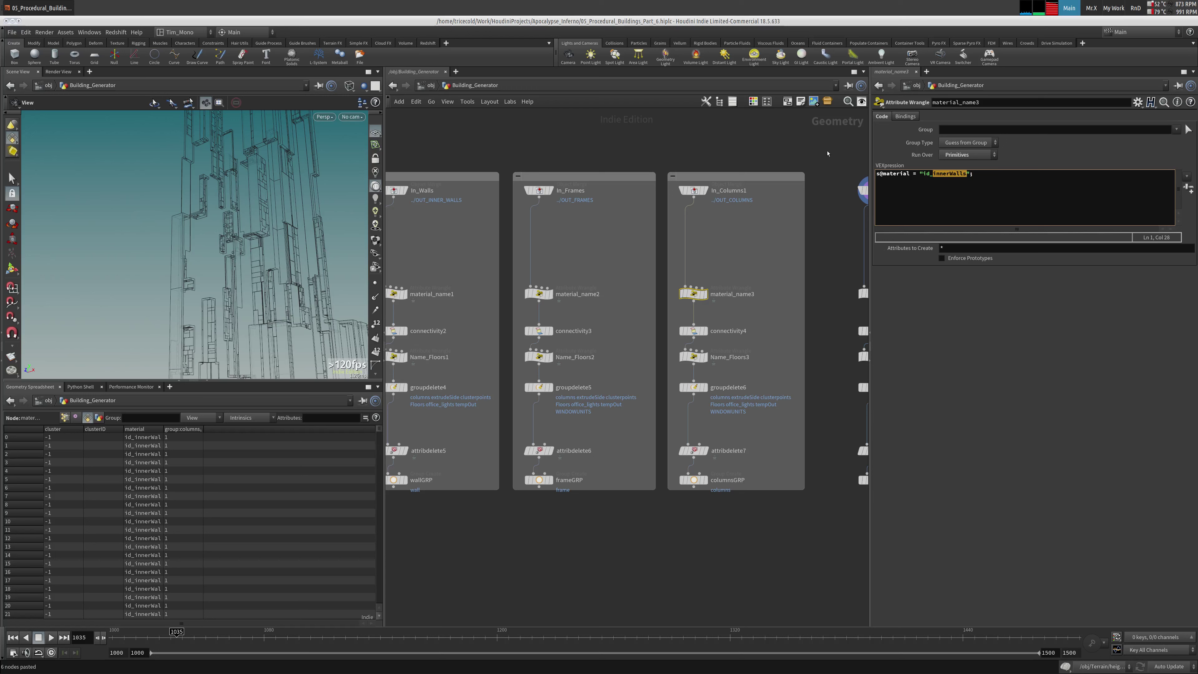
text(column)
middle_drag(659, 218, 670, 294)
Change the material string in the shell chain's material_name4 wrangle to "id_shell"
click(808, 258)
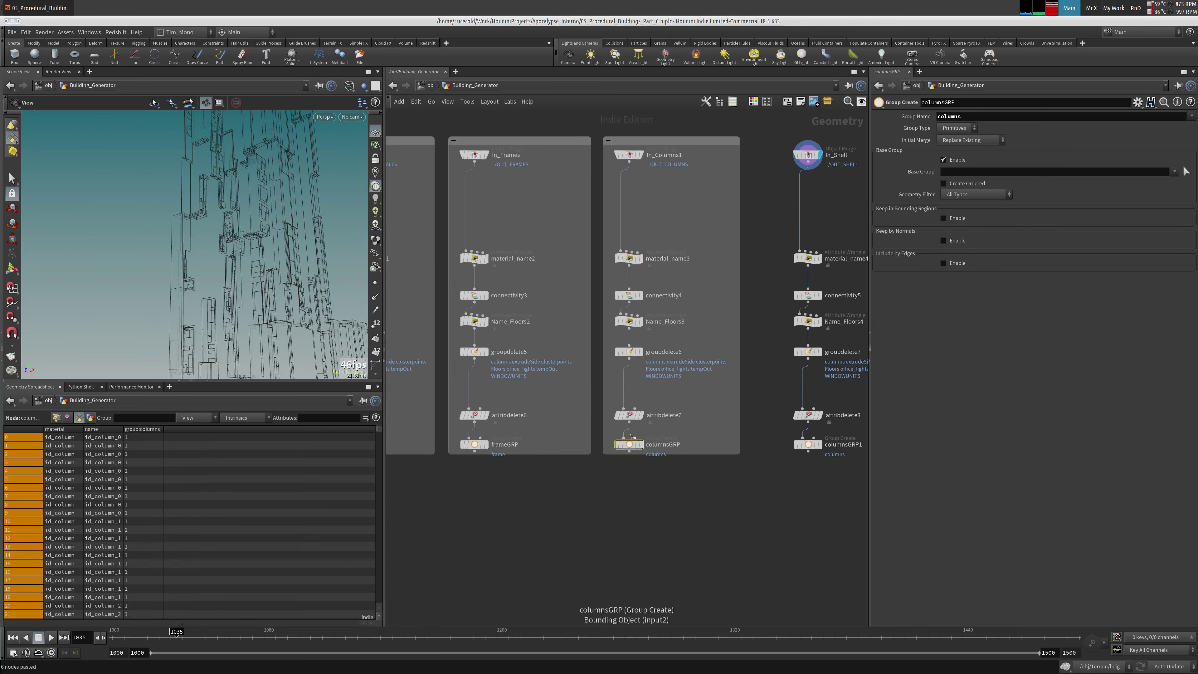
middle_drag(850, 281, 776, 302)
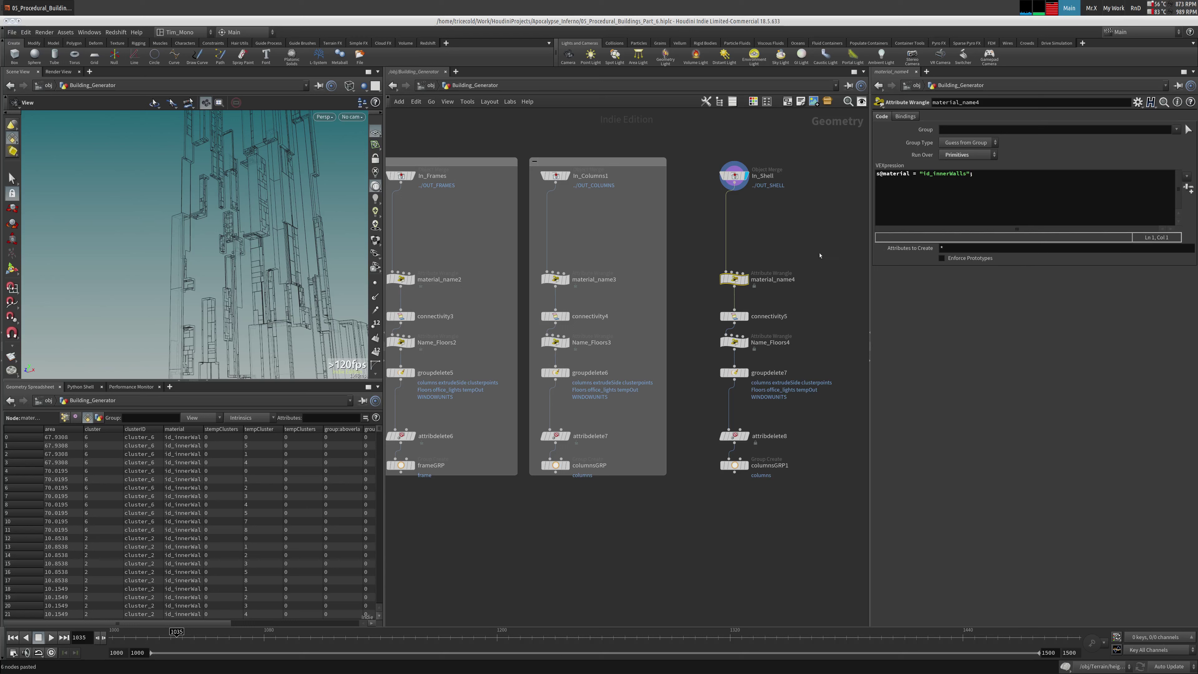
drag(932, 174, 967, 174)
text(shell)
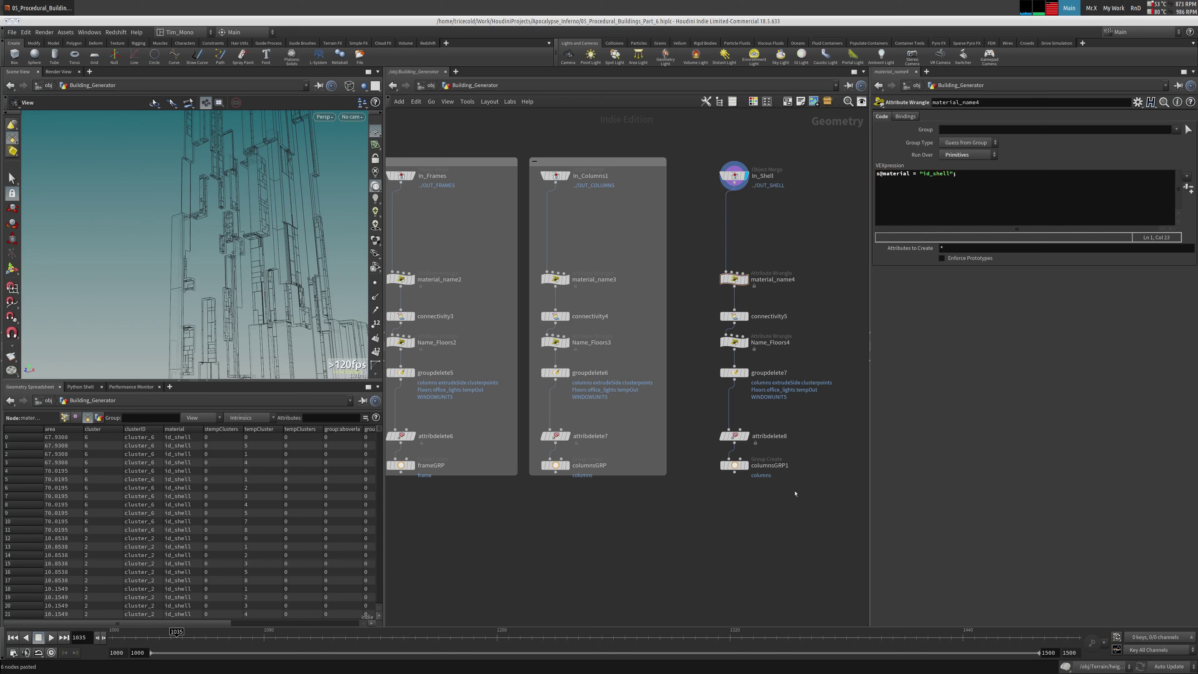
Rename the group node at the end of the shell chain to shellsGRP and set its group name to "shell"
click(734, 465)
middle_click(734, 465)
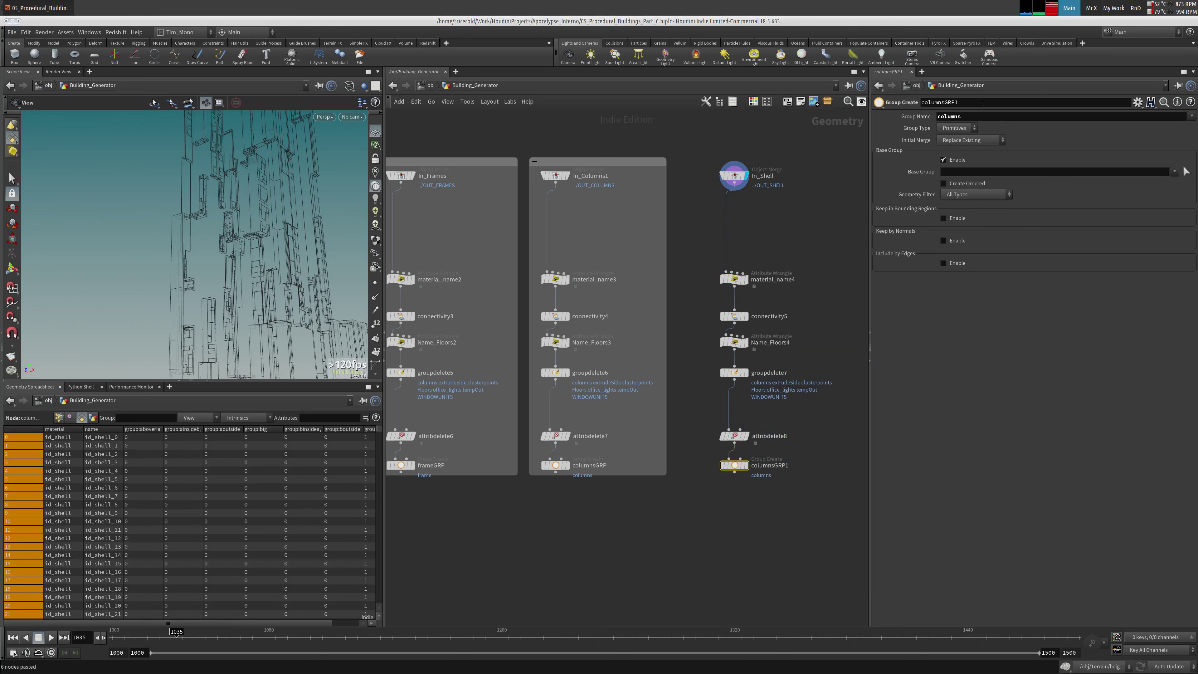
drag(949, 102, 922, 103)
text(shells)
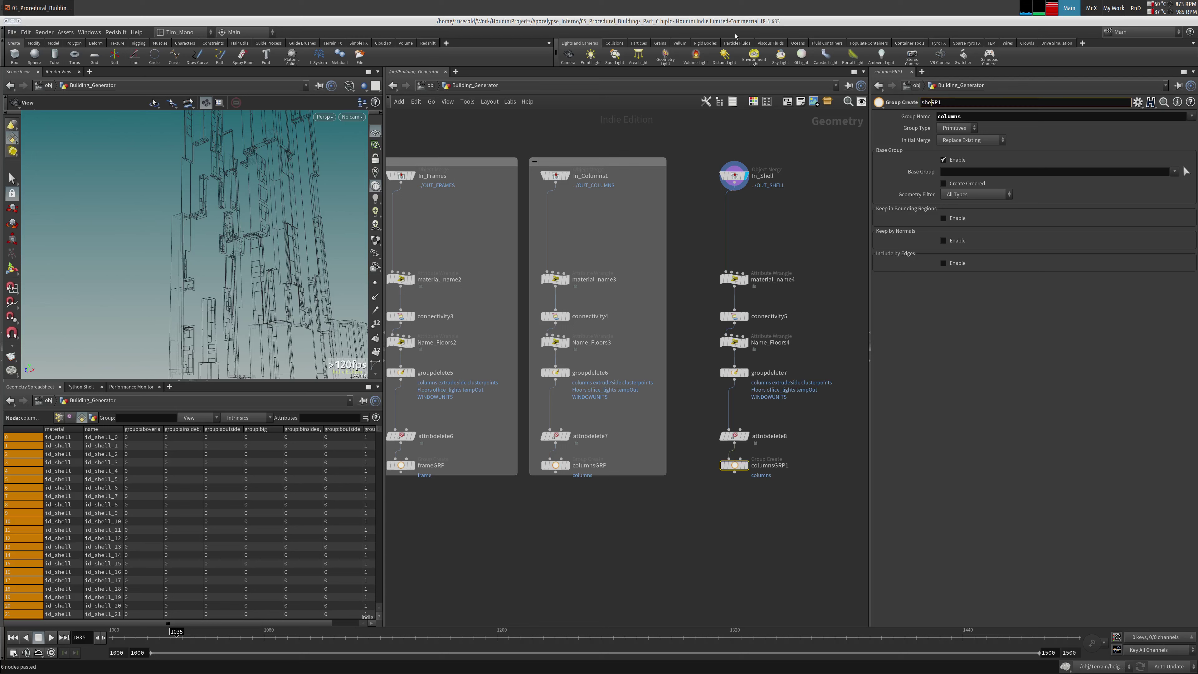
key(BackSpace)
key(BackSpace)
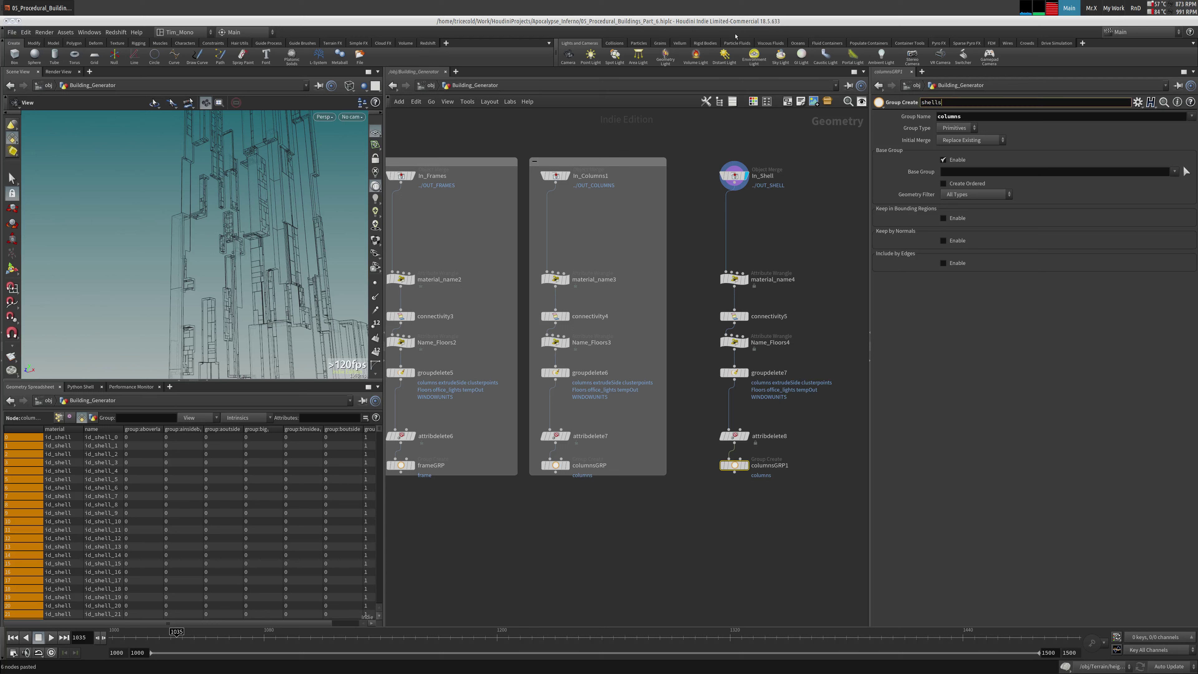
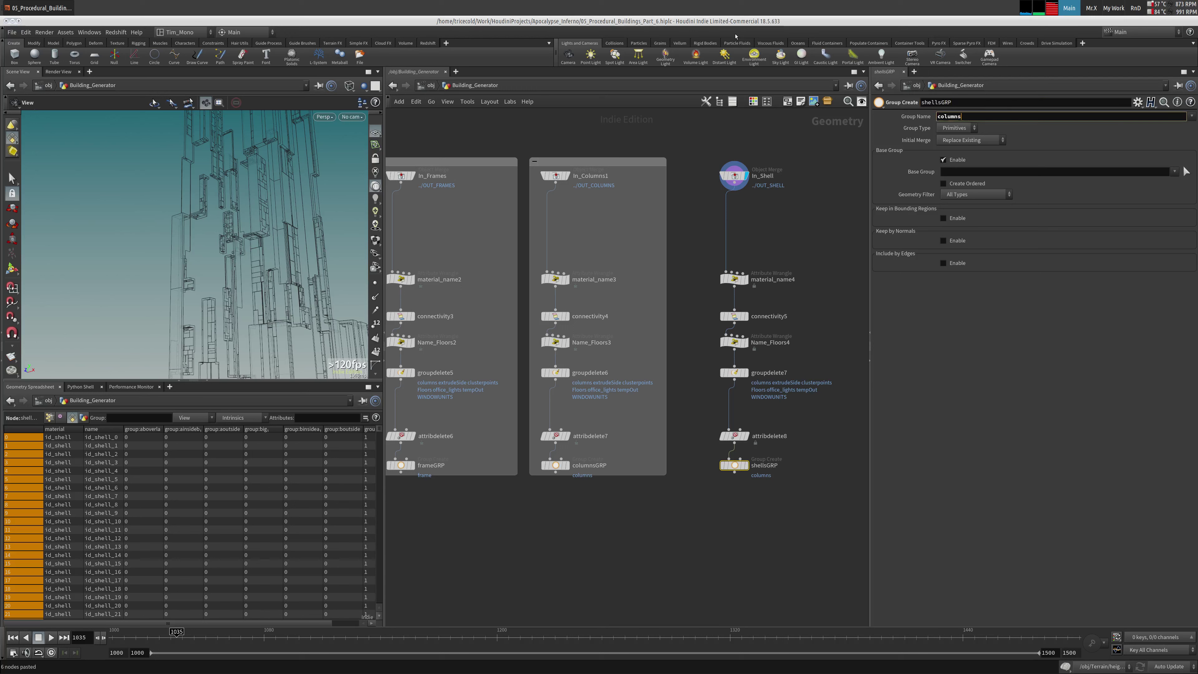
key(BackSpace)
key(BackSpace)
key(BackSpace)
key(BackSpace)
key(BackSpace)
text(shell)
key(Return)
middle_click(734, 466)
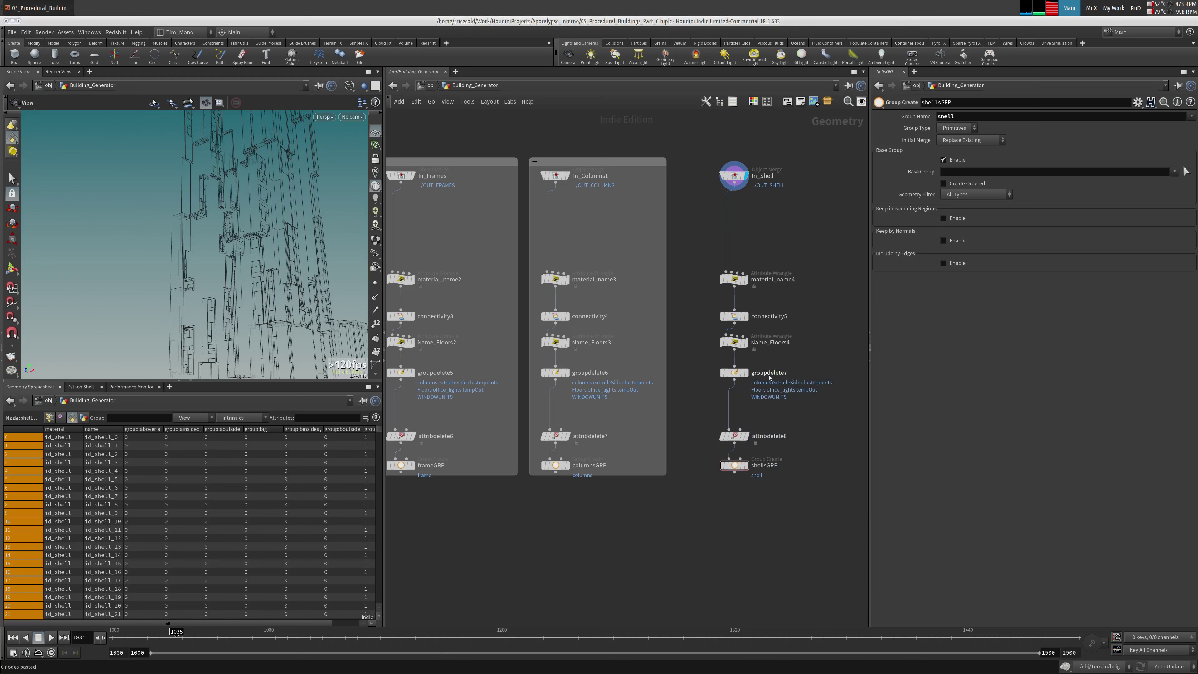
Move groupdelete7 directly below In_Shell, ahead of material_name4, and replace its listed group names with "*" to delete all groups
click(735, 373)
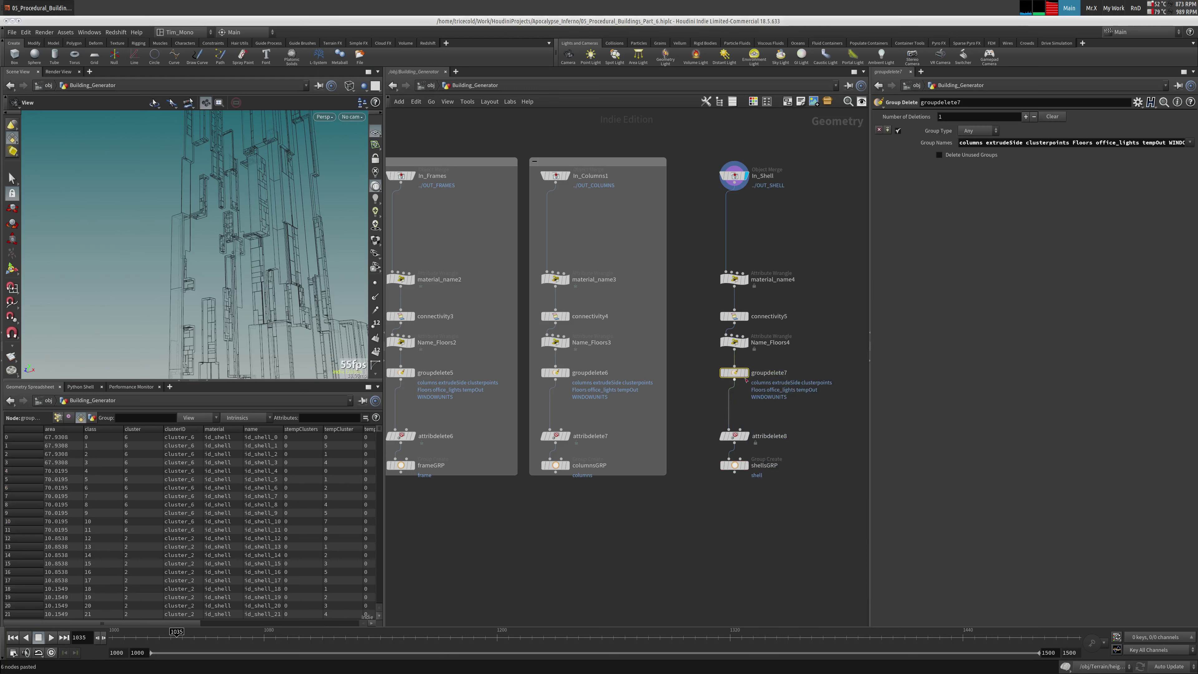
click(1119, 142)
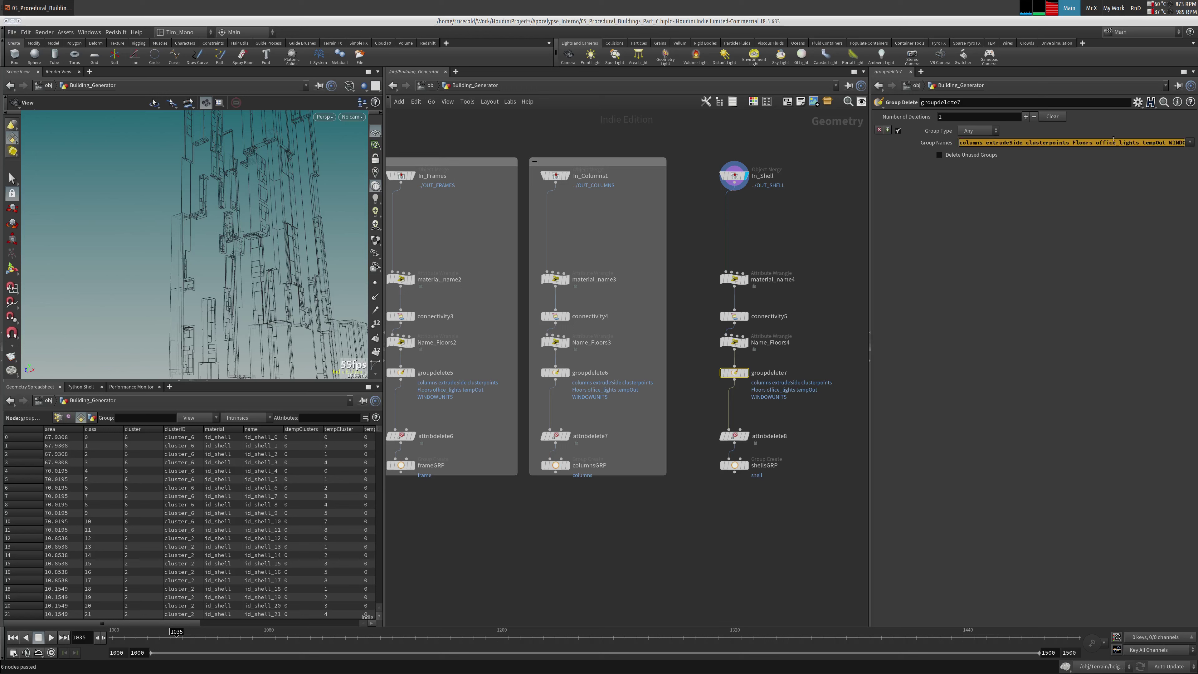
key(BackSpace)
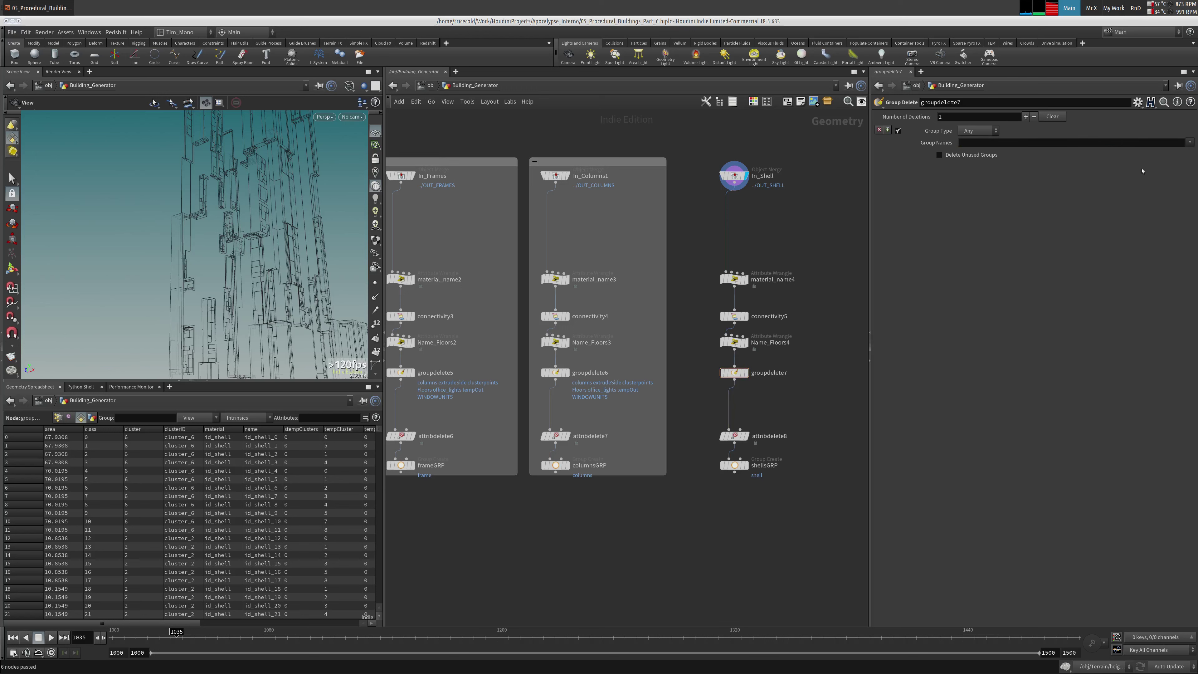
click(1190, 142)
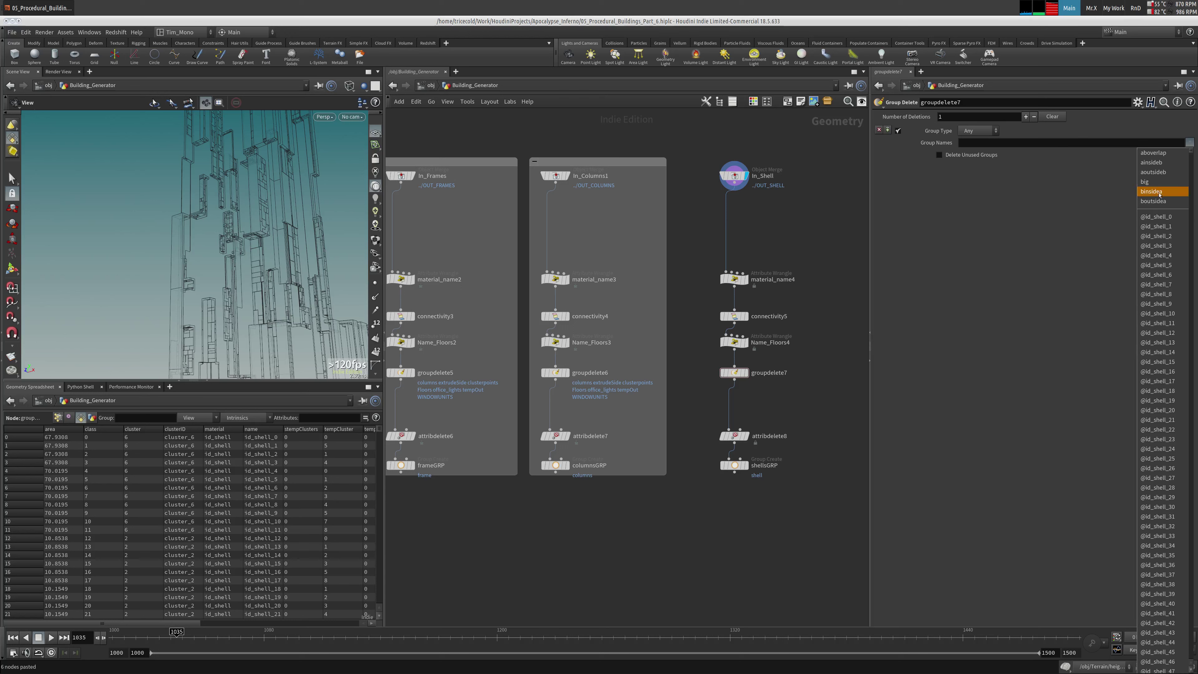
click(822, 349)
drag(734, 372, 735, 236)
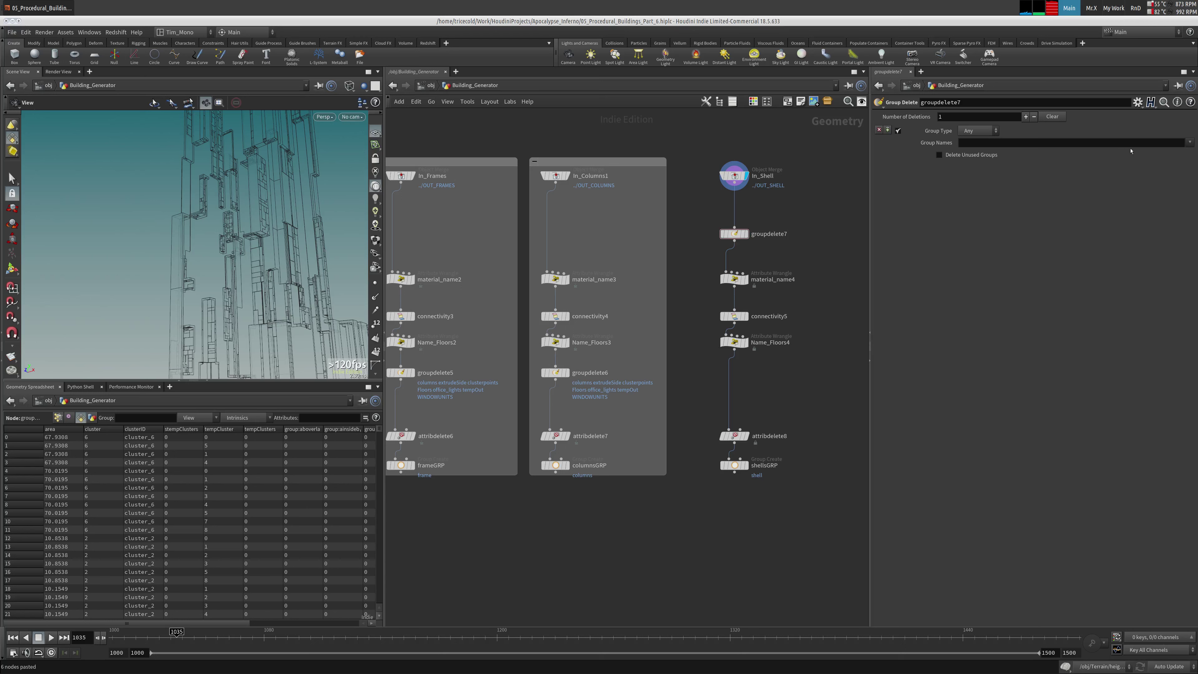
middle_click(732, 241)
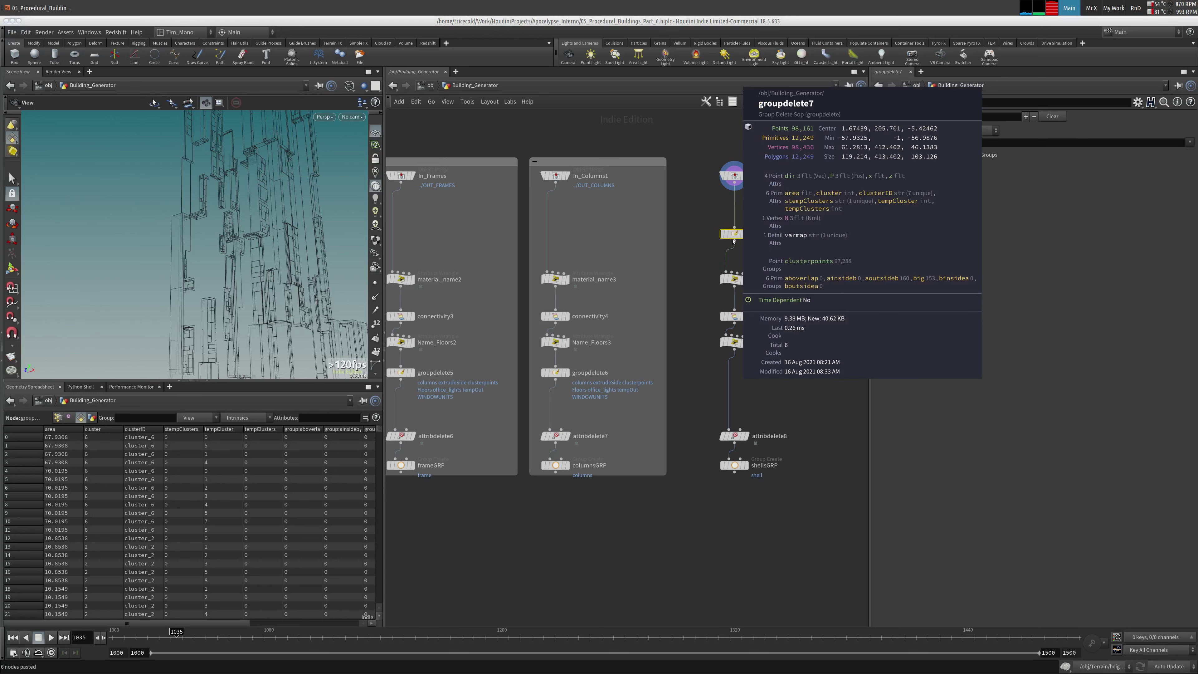
click(1190, 142)
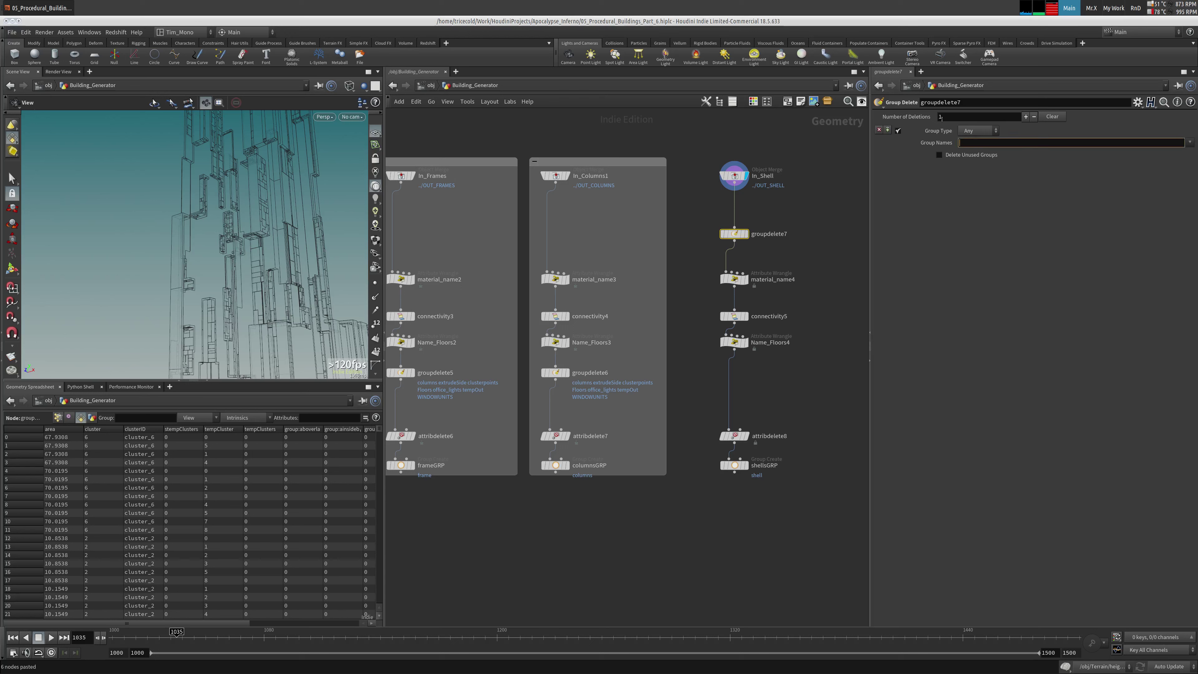
text(*)
key(Return)
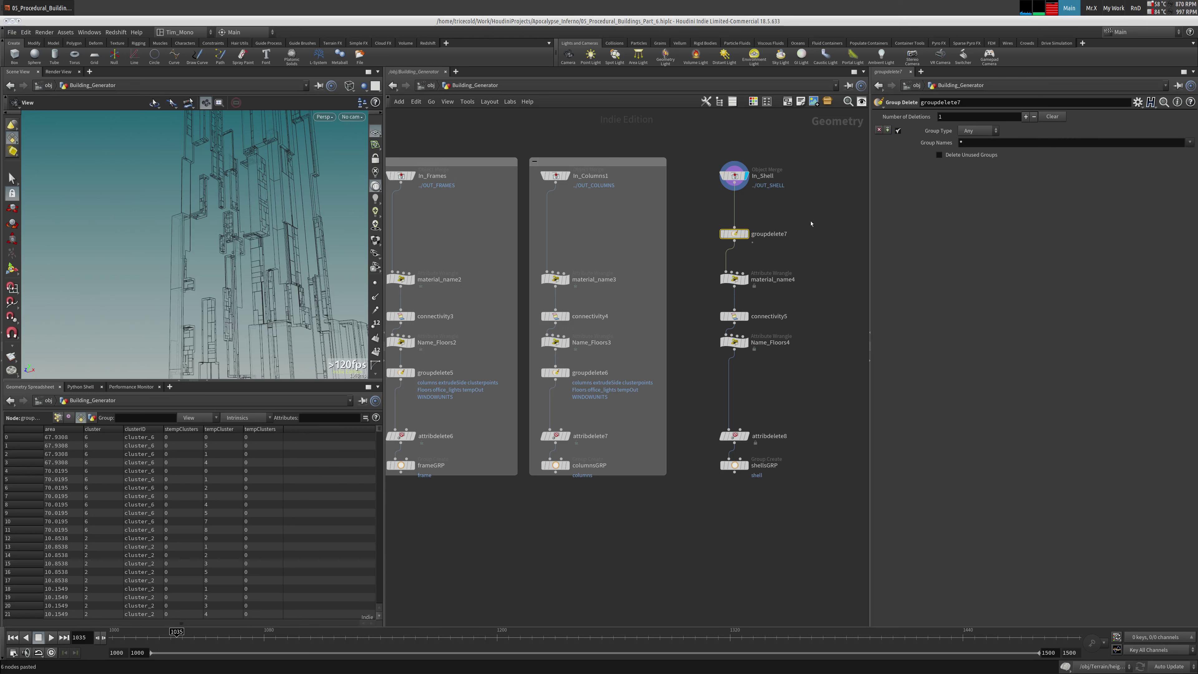
Display shellsGRP, inspect its node info, and add "dir" to the point attributes deleted by attribdelete8
click(734, 341)
click(737, 466)
middle_click(736, 466)
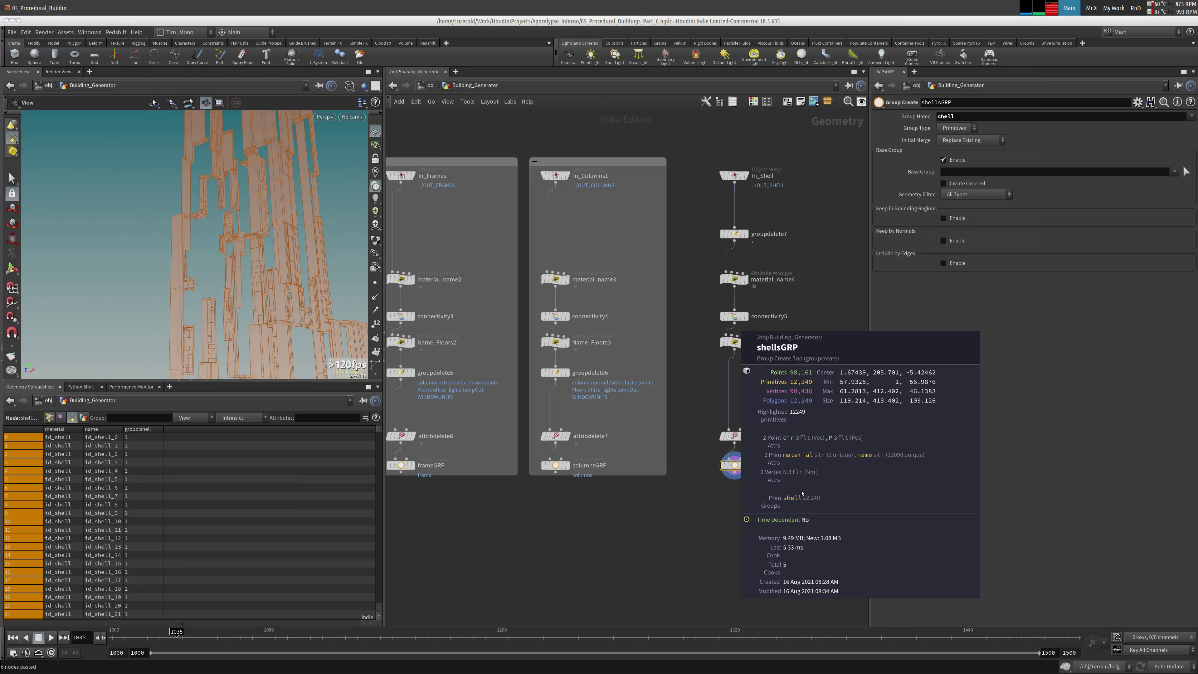
key(Up)
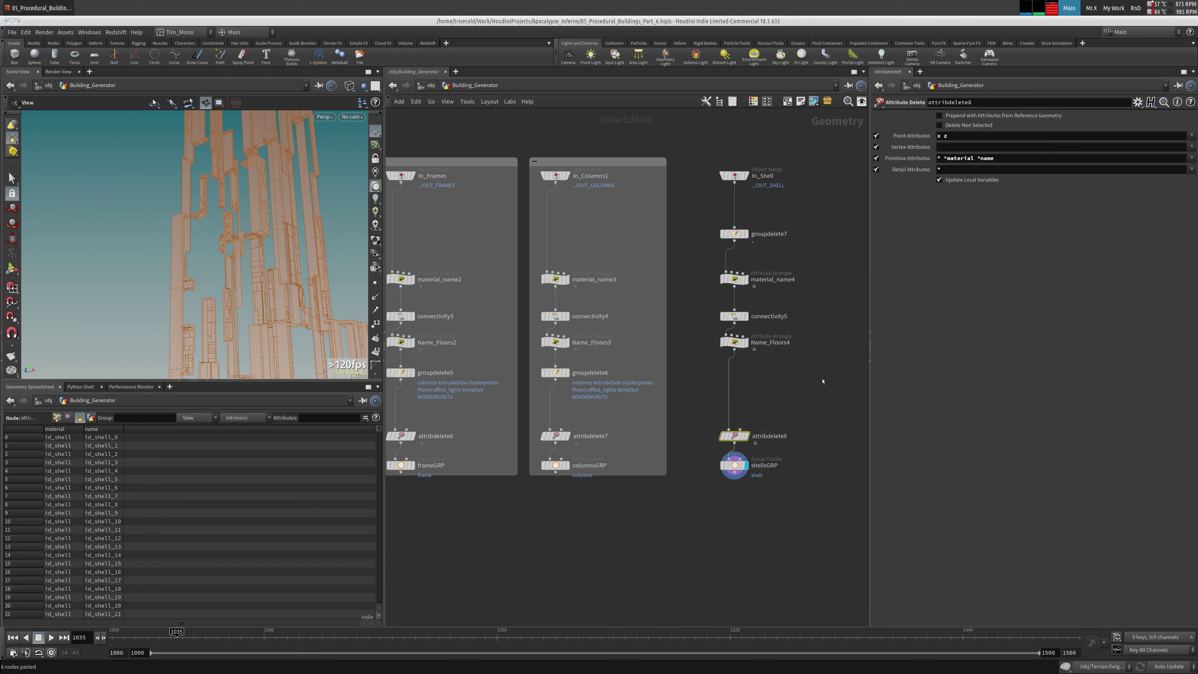
click(1179, 134)
text(dir)
Enclose the whole shell chain from In_Shell to shellsGRP in a network box and widen the box
middle_drag(802, 416, 799, 360)
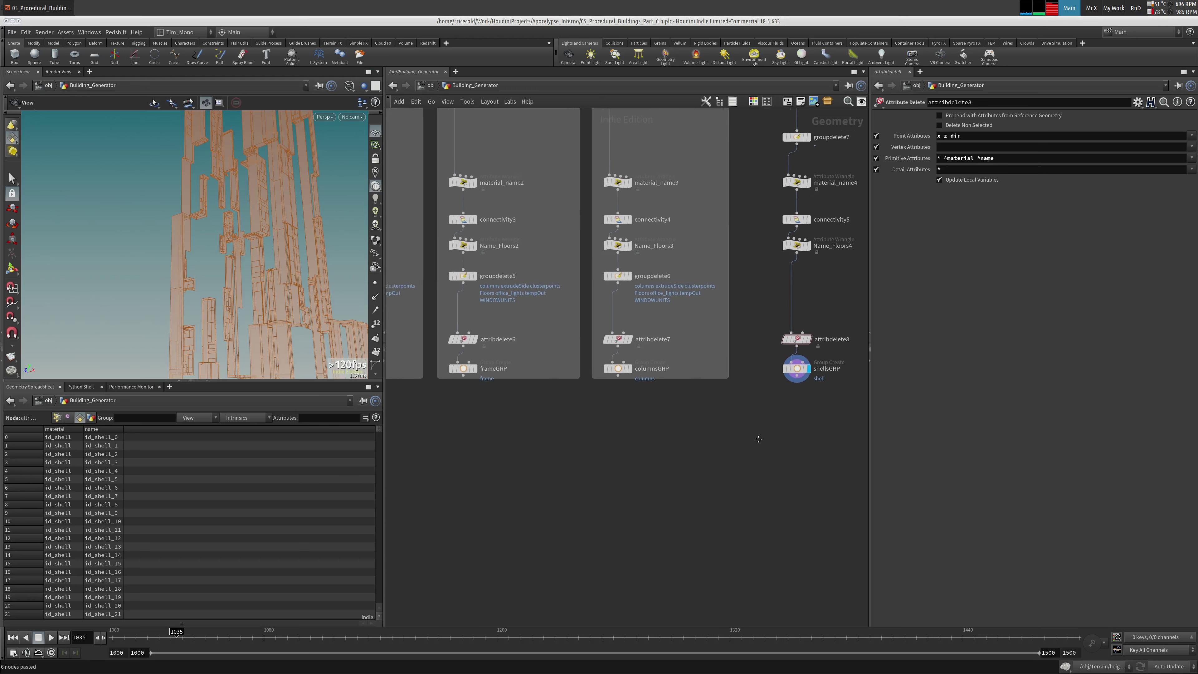
middle_drag(849, 331, 736, 366)
drag(627, 143, 508, 474)
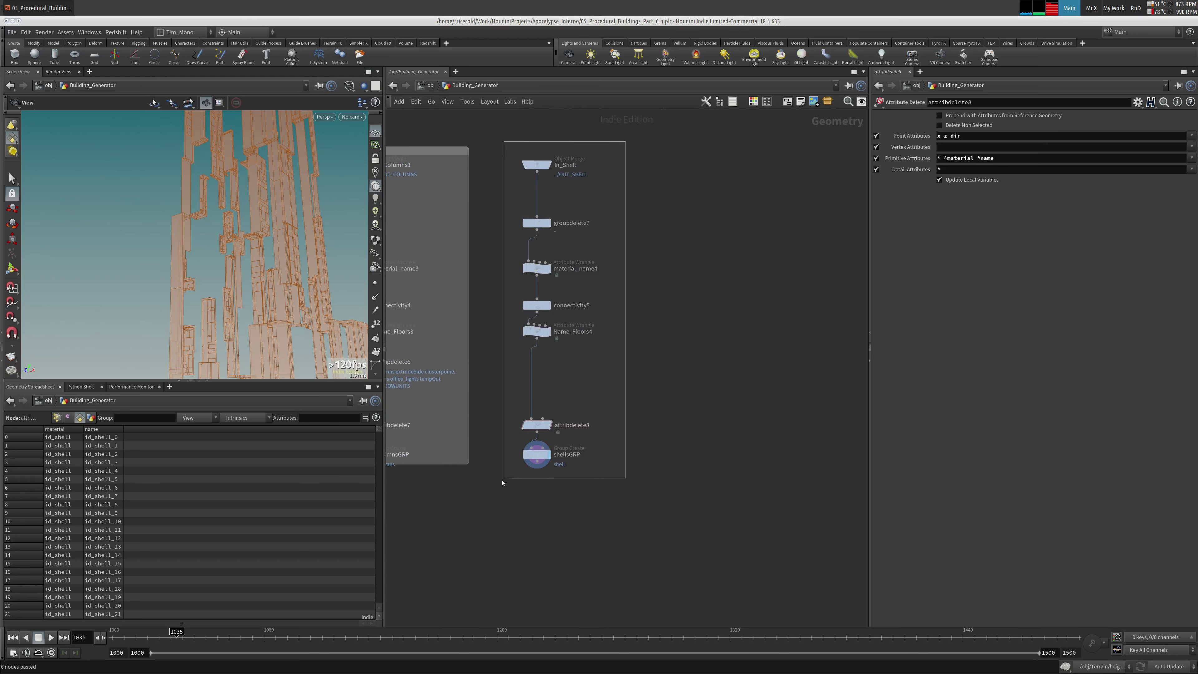
key(shift+o)
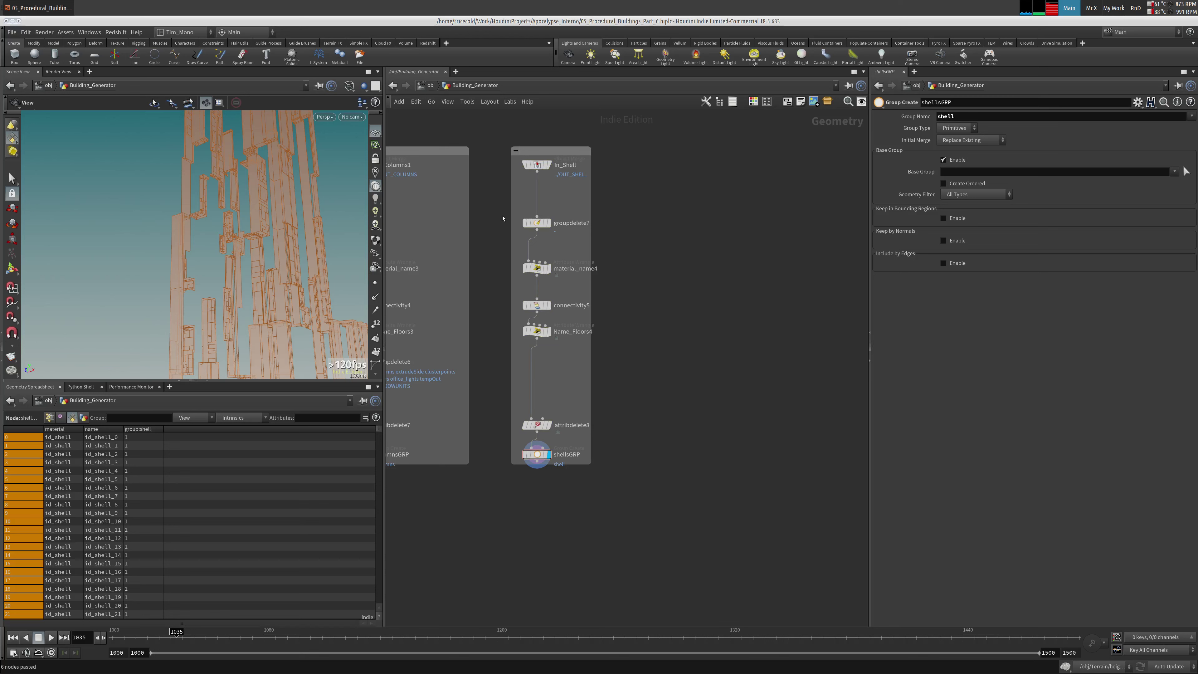
drag(511, 216, 482, 215)
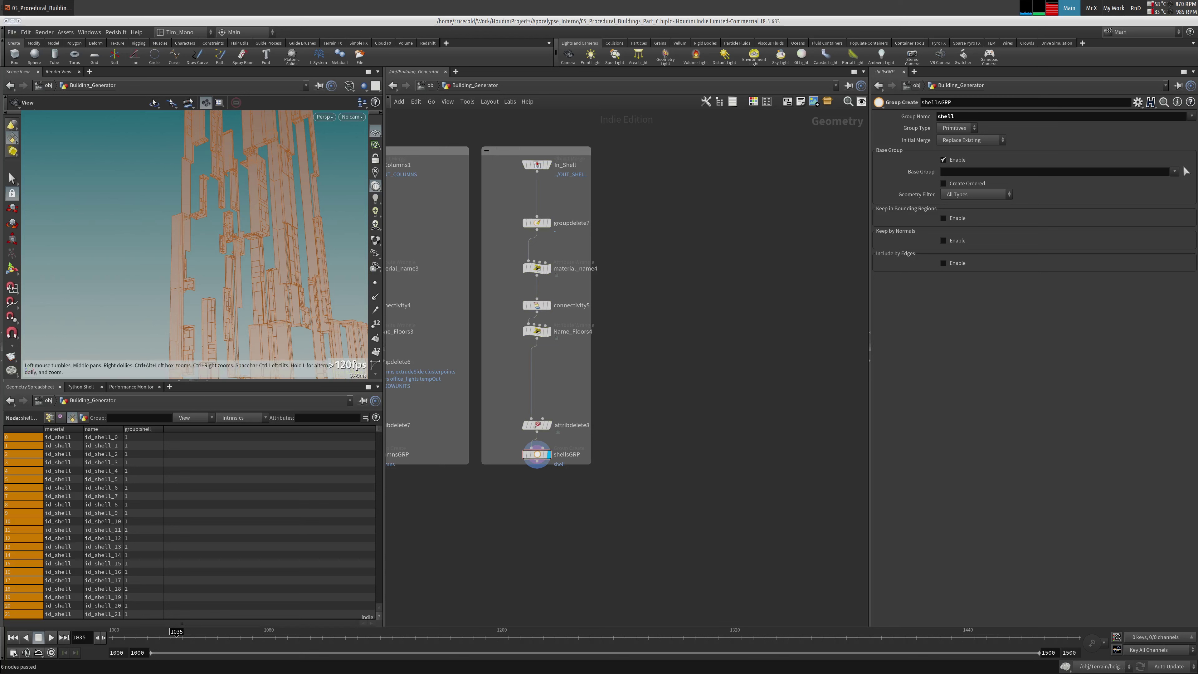
Add an Object Merge node beside the shell chain's network box and name it In_Glass
middle_drag(666, 195, 717, 331)
key(Tab)
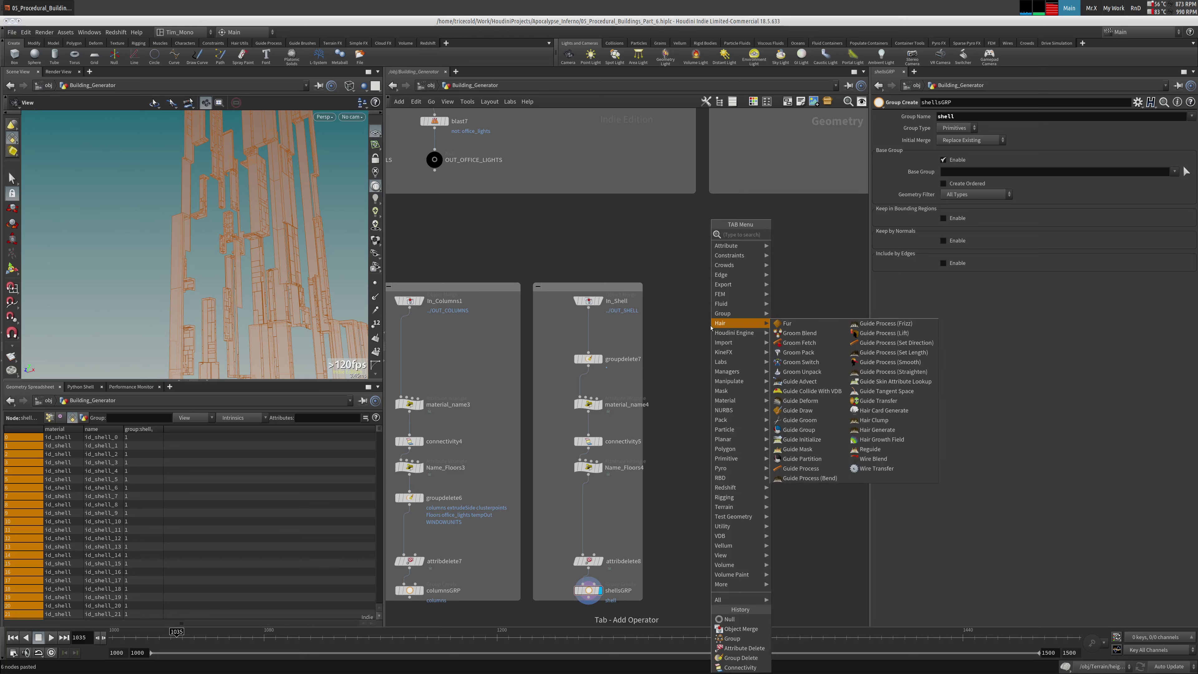
text(merge)
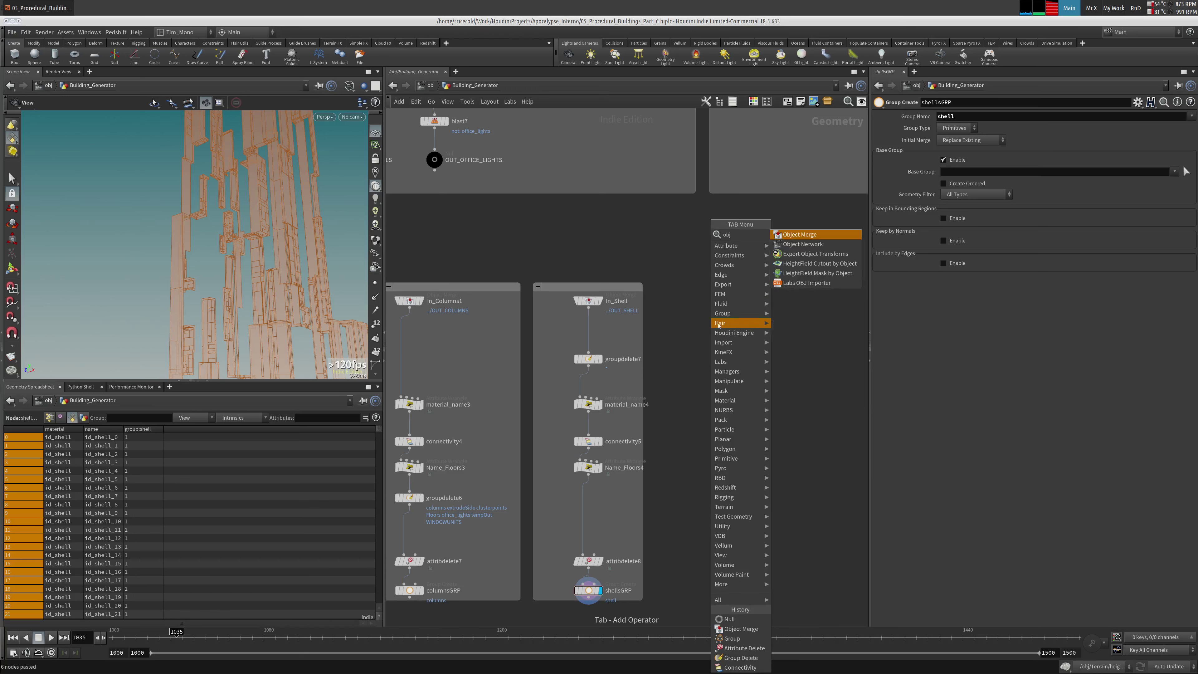
key(Return)
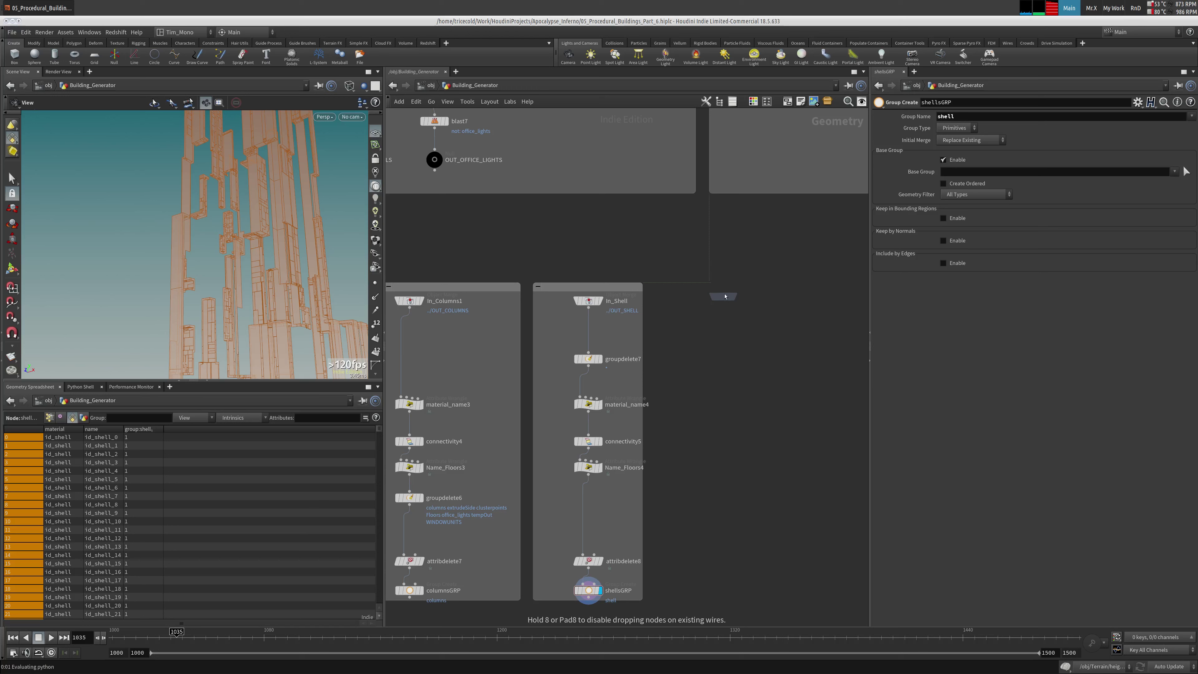
click(724, 299)
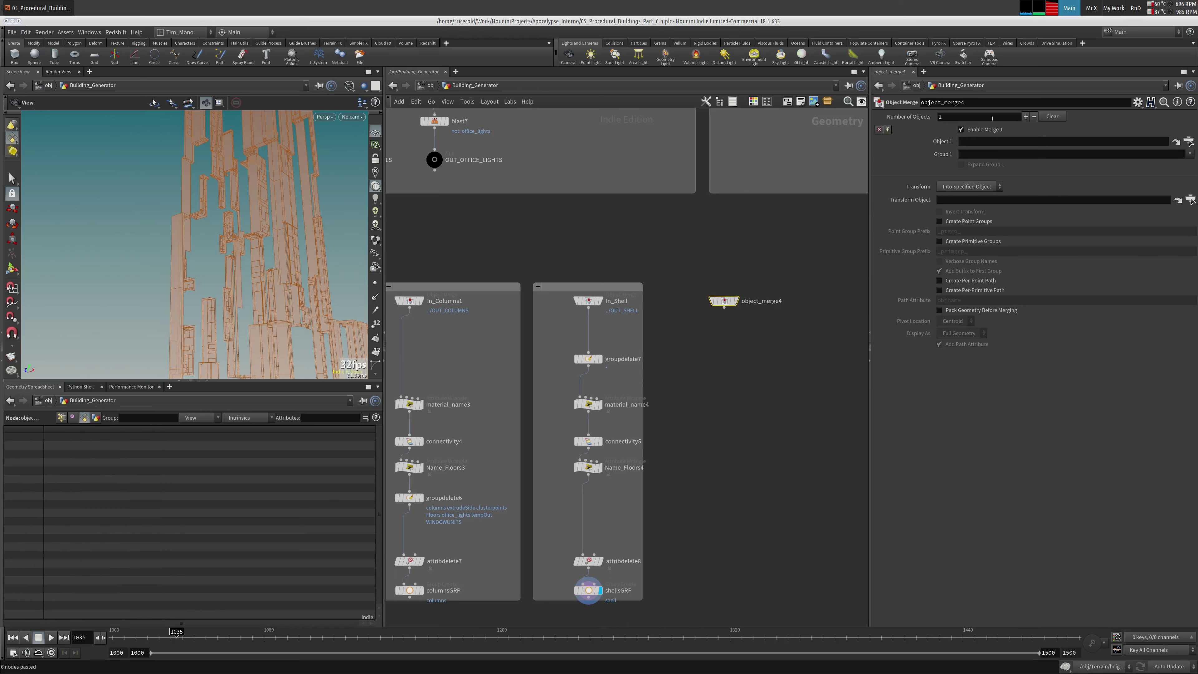
double_click(978, 103)
text(i)
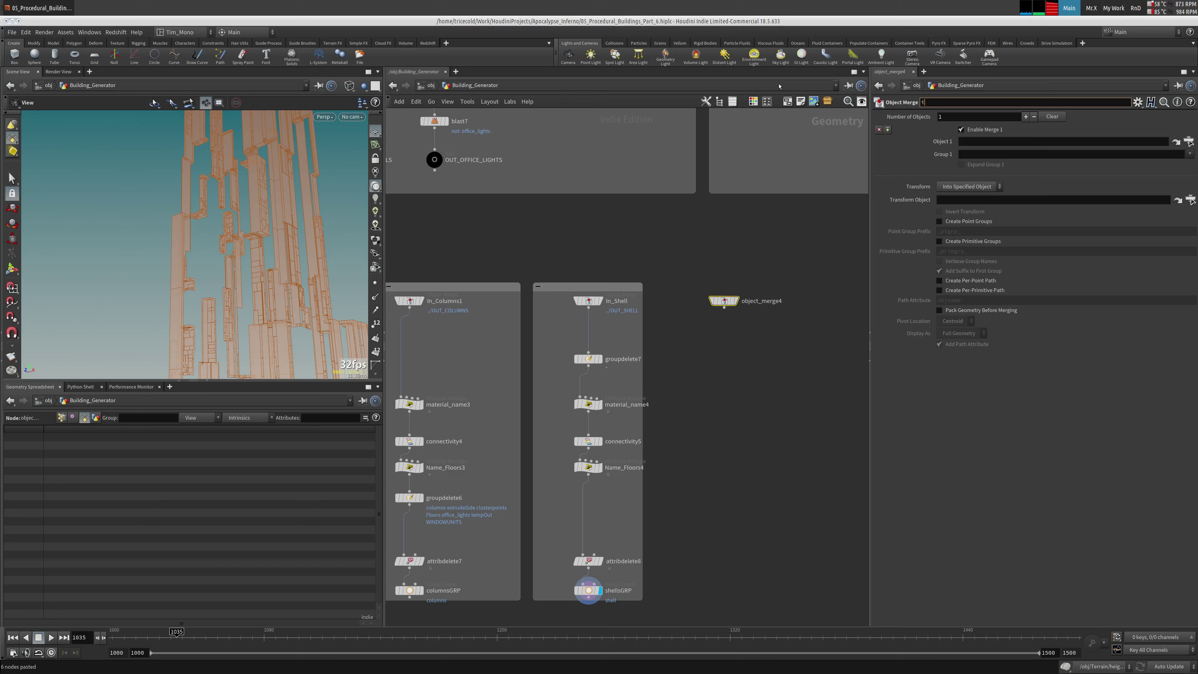
text(Un_GFlass)
key(Return)
double_click(943, 102)
text(In_Glass)
key(Return)
Reference OUT_WINDOWS as Object 1 of In_Glass and set its transform to Into This Object
scroll(488, 228, down, 5)
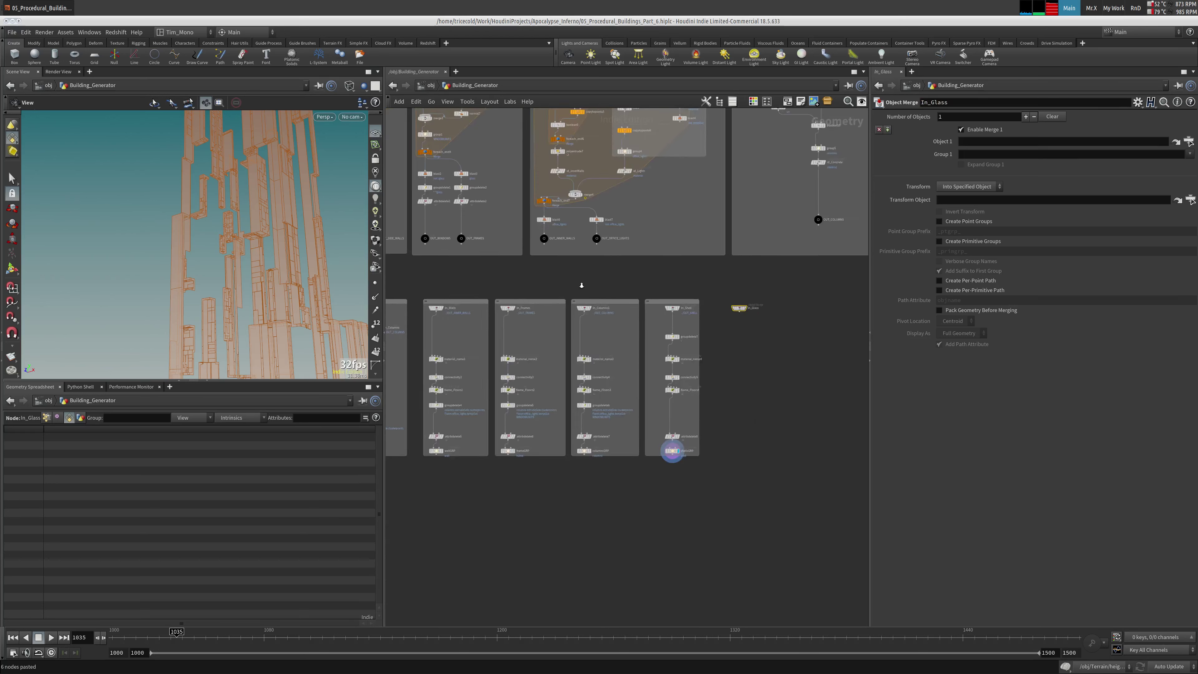
scroll(473, 254, up, 5)
scroll(552, 250, right, 5)
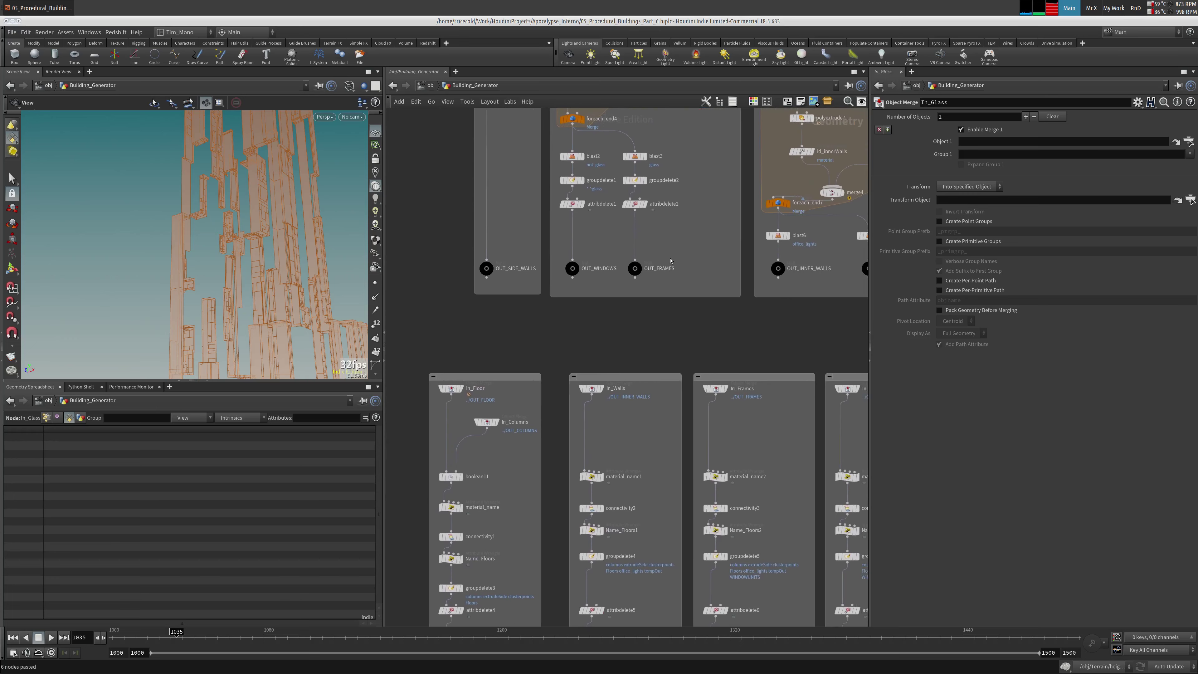
click(572, 268)
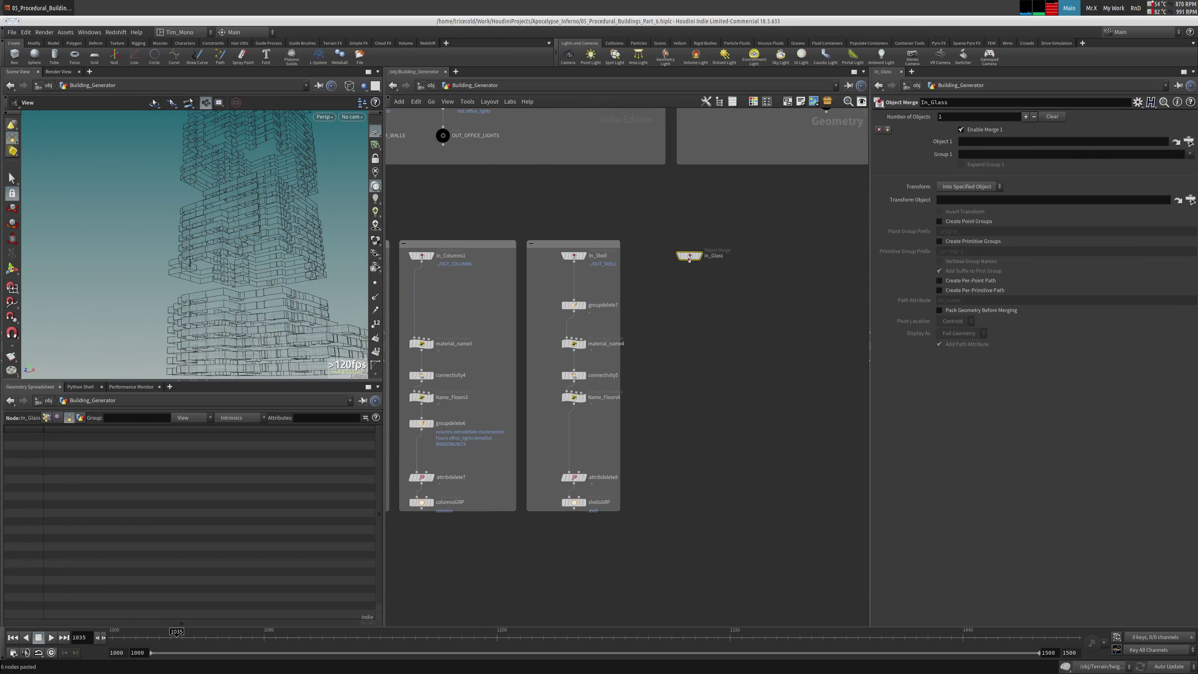
middle_drag(415, 138, 462, 265)
drag(463, 266, 1000, 142)
click(967, 187)
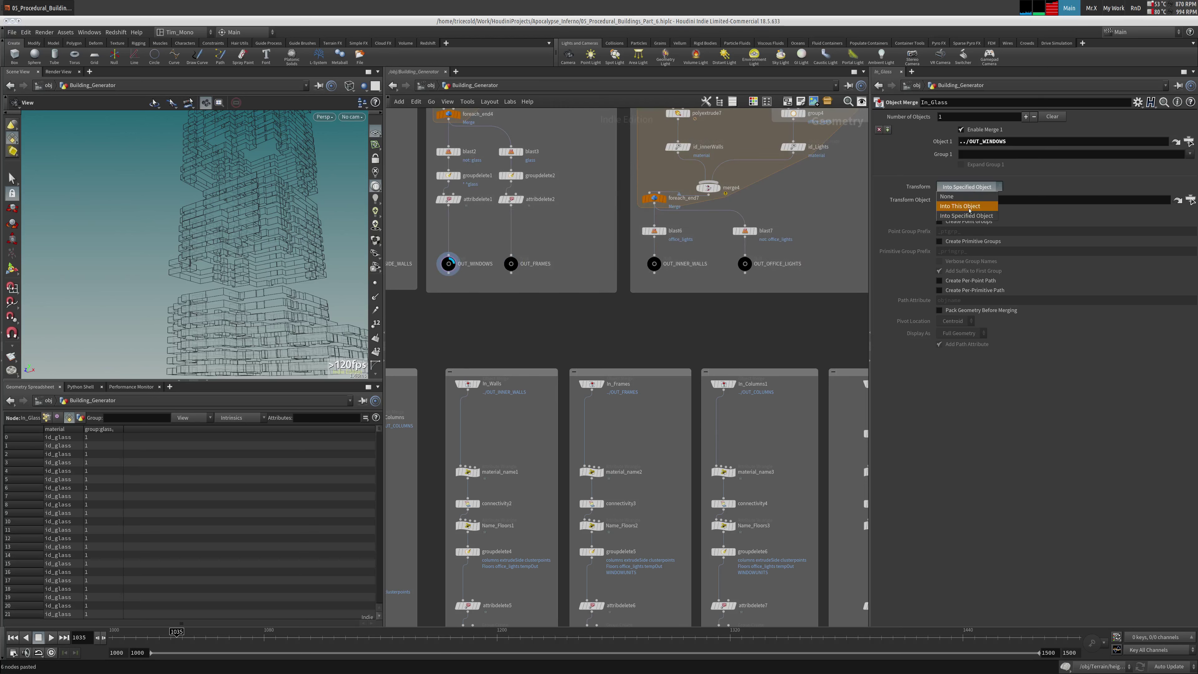
click(969, 206)
Duplicate the shell chain's processing nodes from groupdelete7 to shellsGRP, place the copies under In_Glass and connect them to it
middle_drag(866, 369, 465, 240)
middle_drag(597, 336, 637, 317)
drag(545, 262, 507, 493)
key(ctrl+c)
key(ctrl+v)
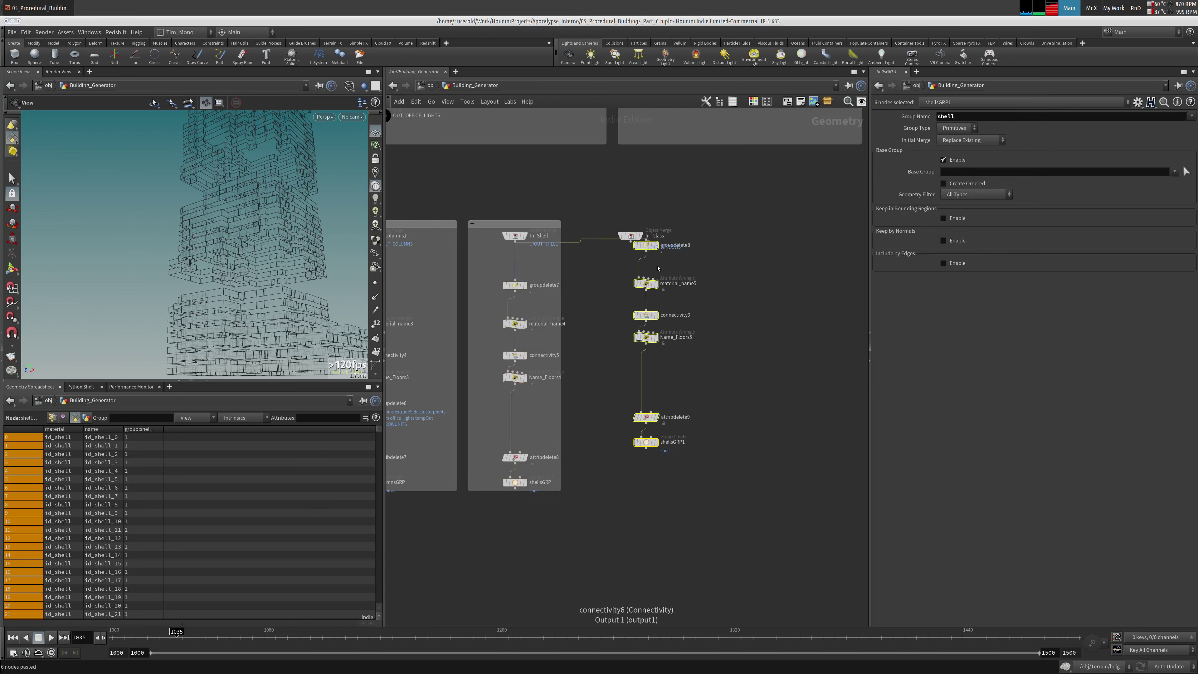
click(635, 289)
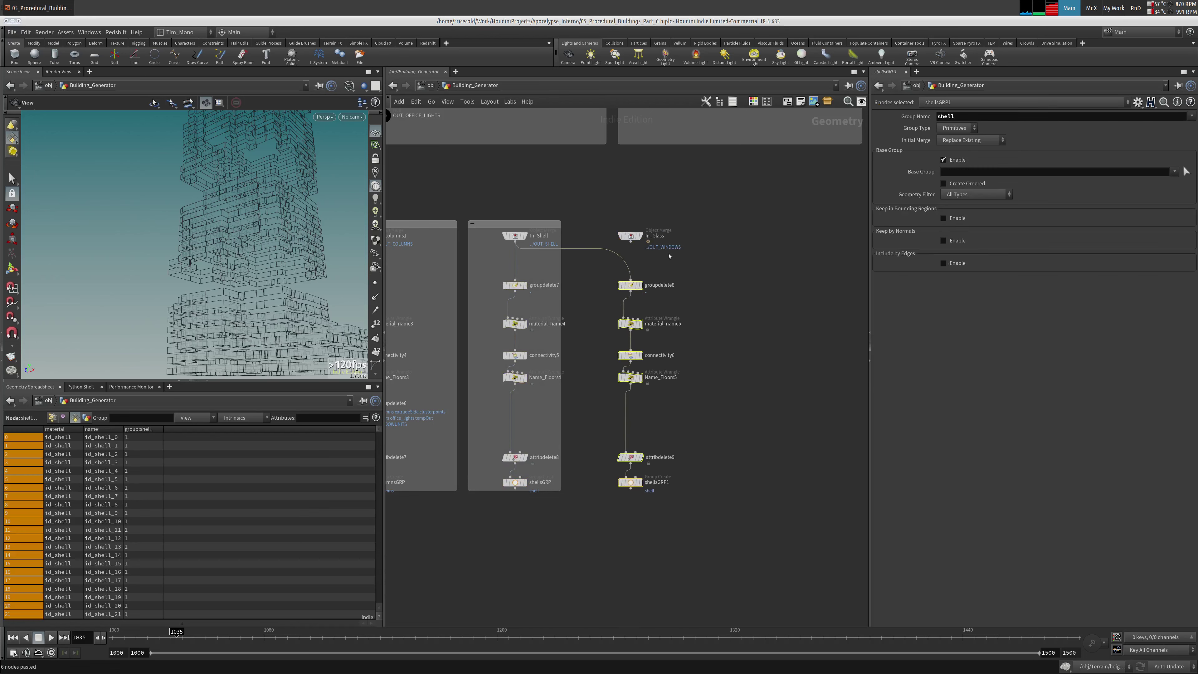
click(702, 358)
middle_drag(702, 359, 721, 257)
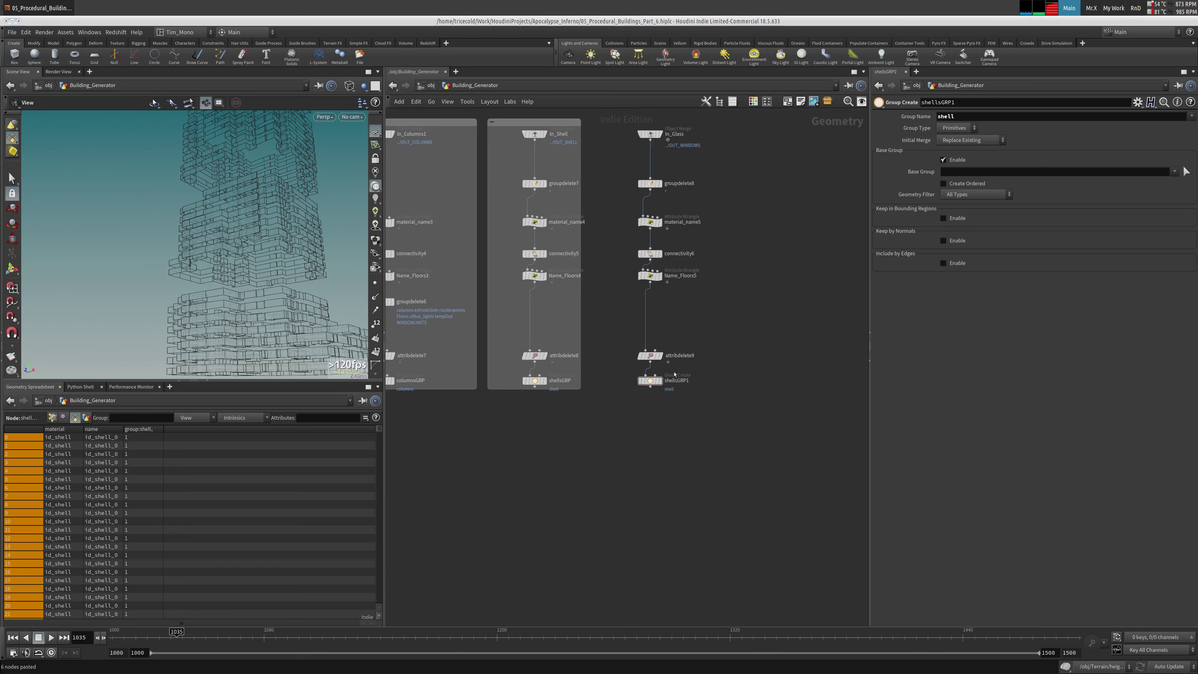
Rename the copied Group node under In_Glass as glassGRP and set its group name to glass
click(660, 380)
drag(942, 102, 921, 103)
text(glass)
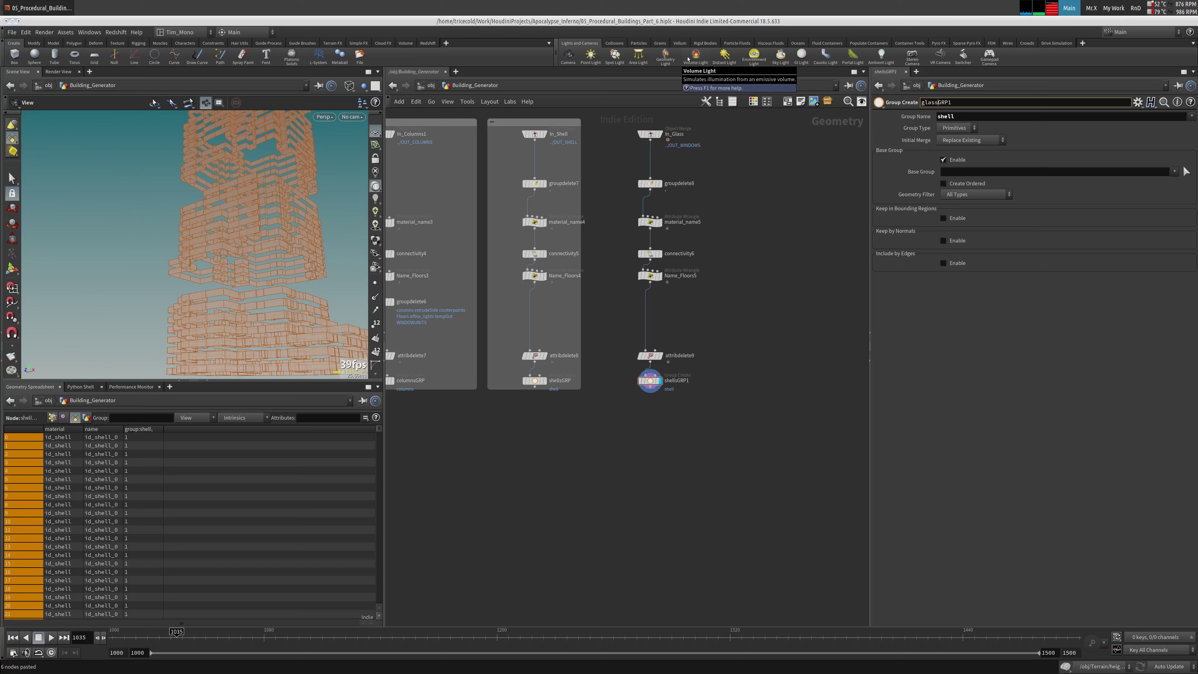
key(BackSpace)
key(Tab)
text(glass)
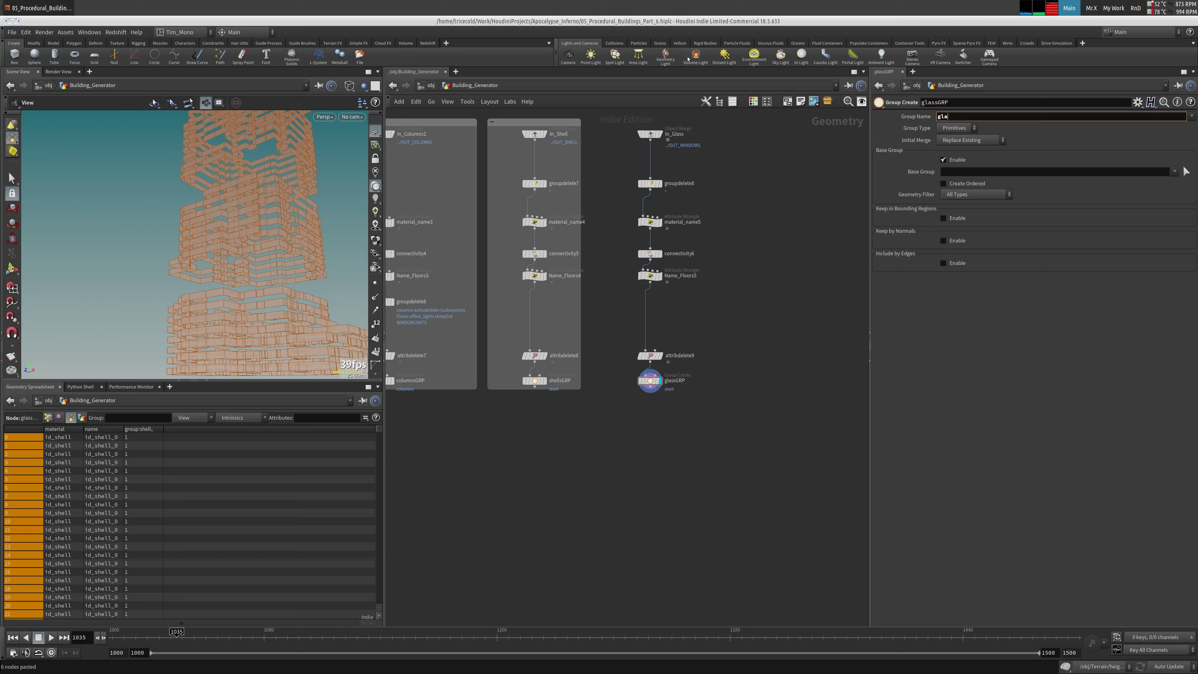
Change the material string in the glass chain's material_name5 wrangle to id_glassl and check the glassGRP node info
click(653, 221)
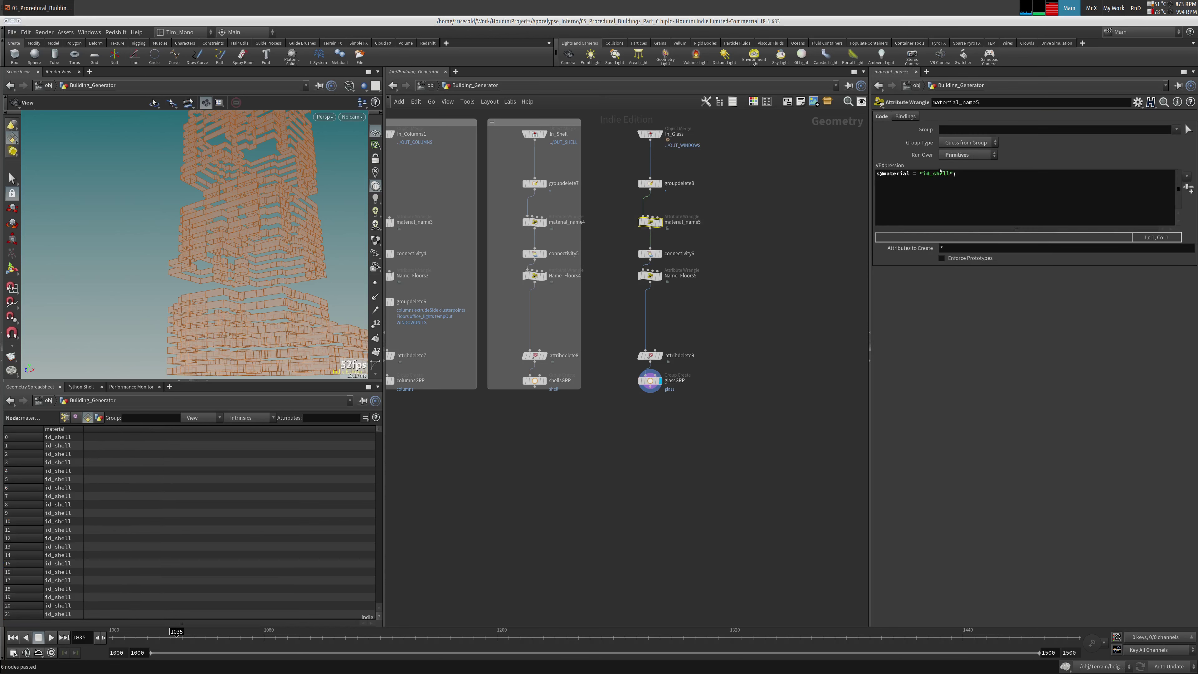
drag(931, 173, 944, 173)
text(glass)
middle_drag(790, 312, 770, 368)
middle_click(629, 437)
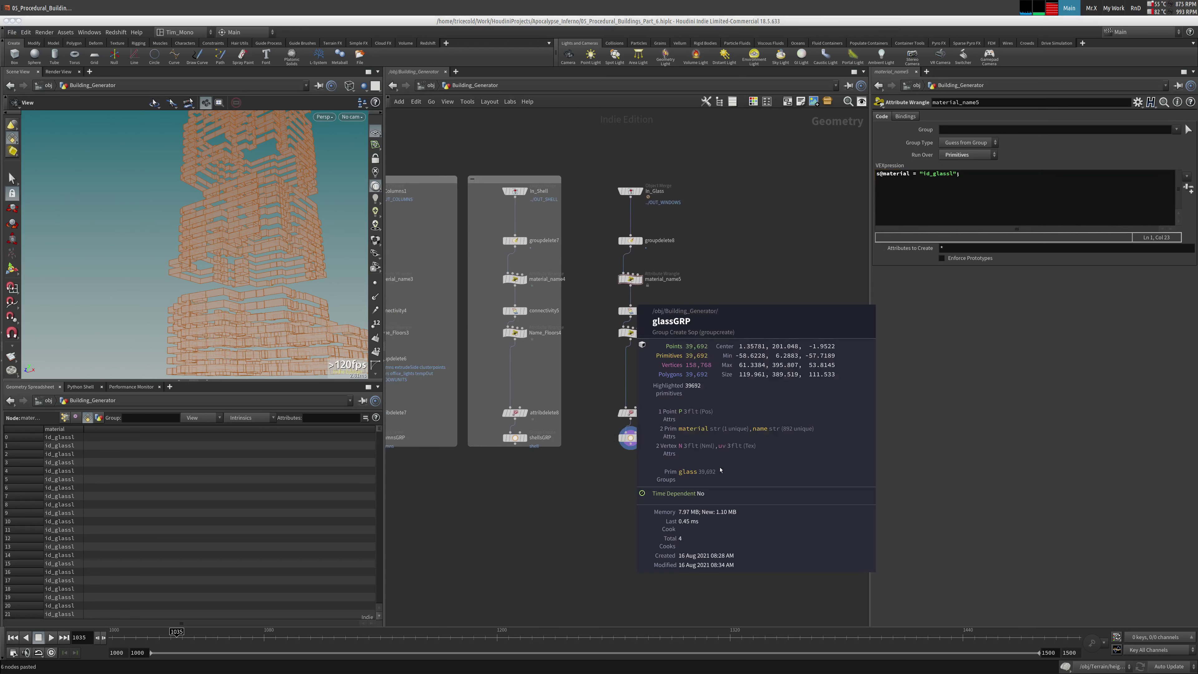
Enclose the glass chain from In_Glass to glassGRP in a network box, move it beside the shell box and widen it
drag(727, 159, 594, 504)
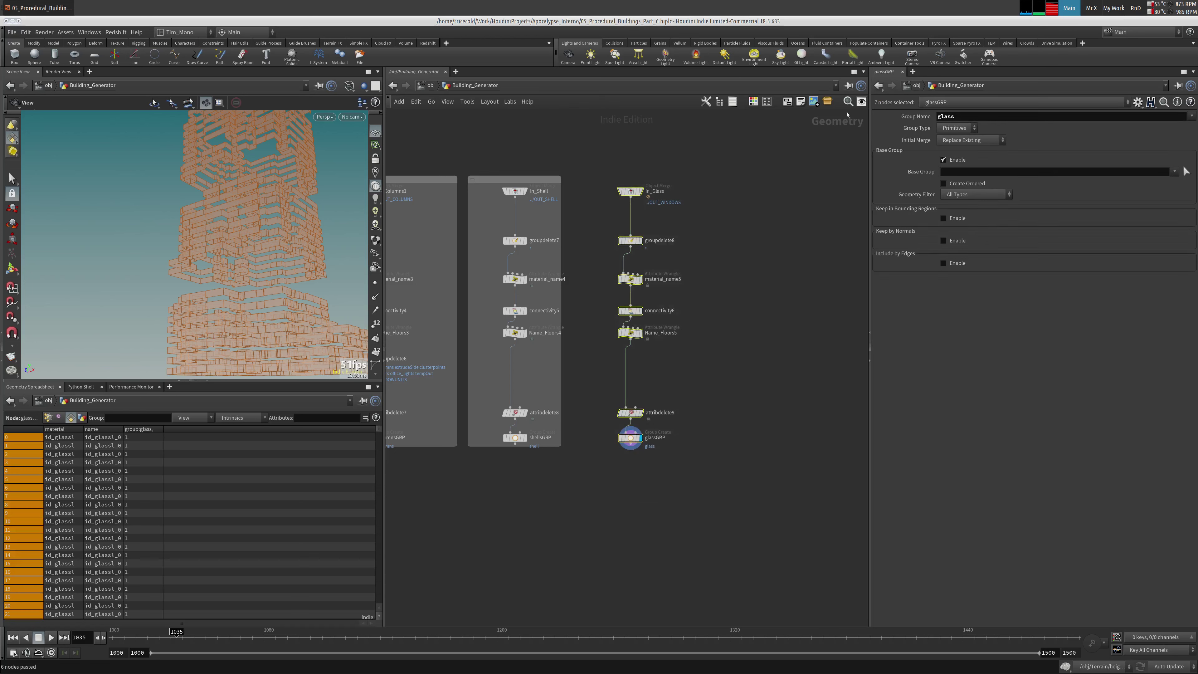
click(787, 102)
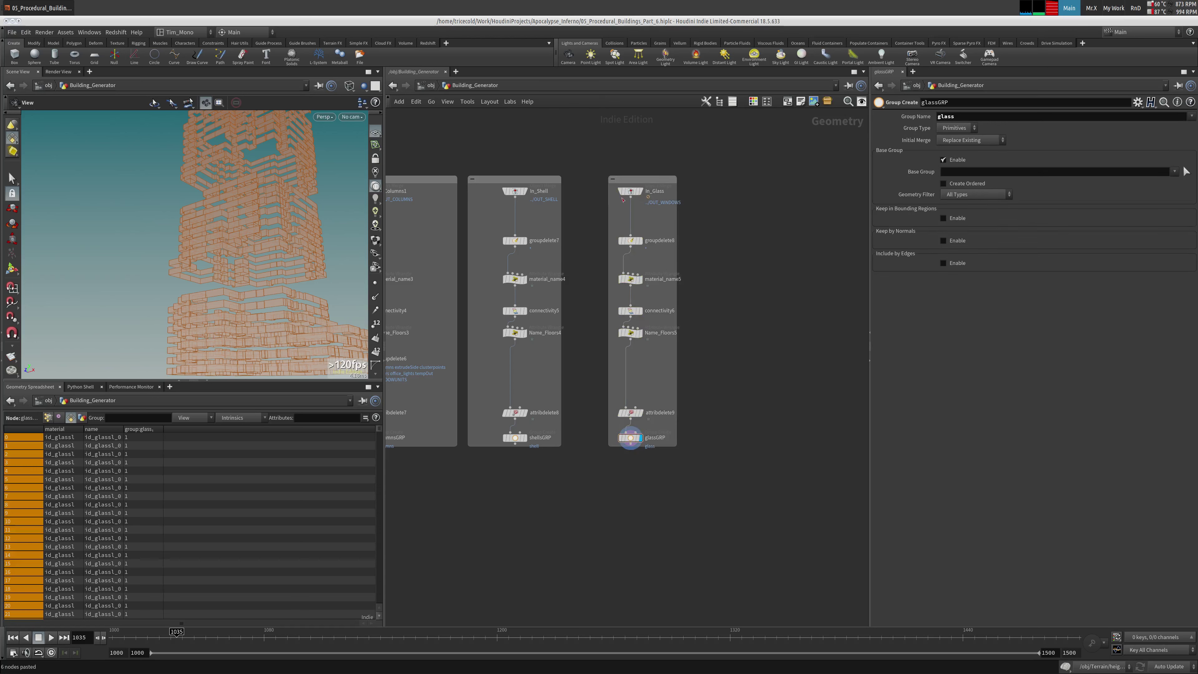
drag(630, 182, 592, 182)
mouse_move(669, 218)
mouse_down()
mouse_move(650, 217)
mouse_move(663, 217)
mouse_up()
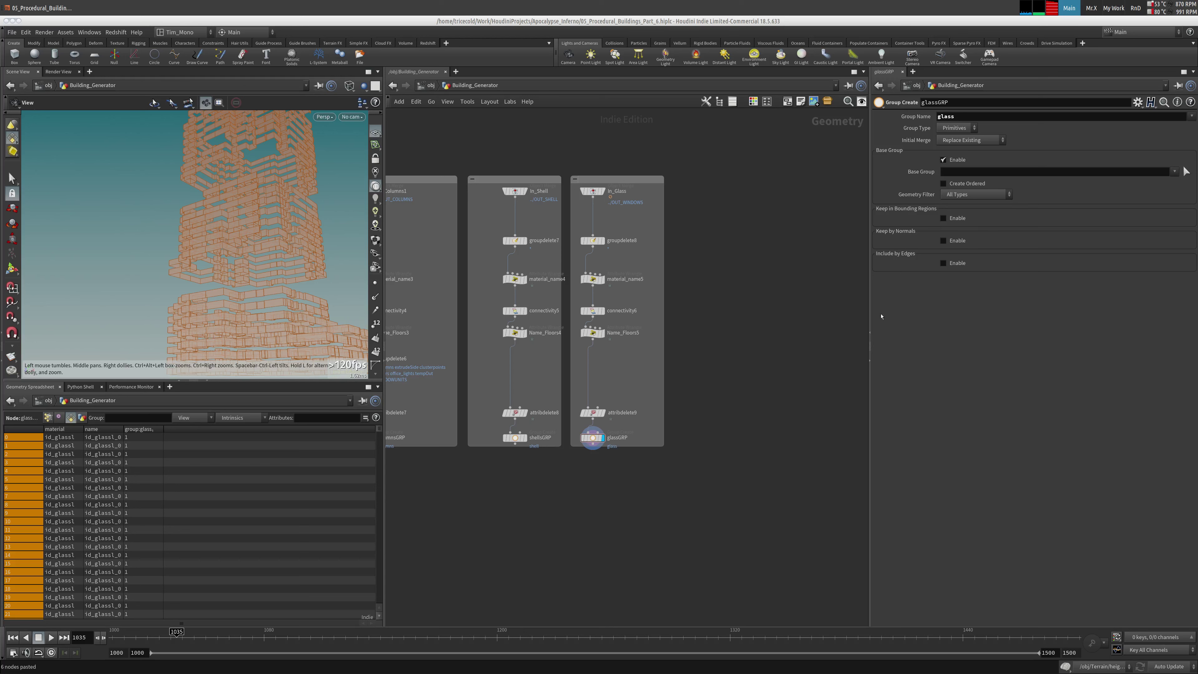
Add an Object Merge node beside the glass chain's network box and display it
key(h)
middle_drag(717, 224, 743, 242)
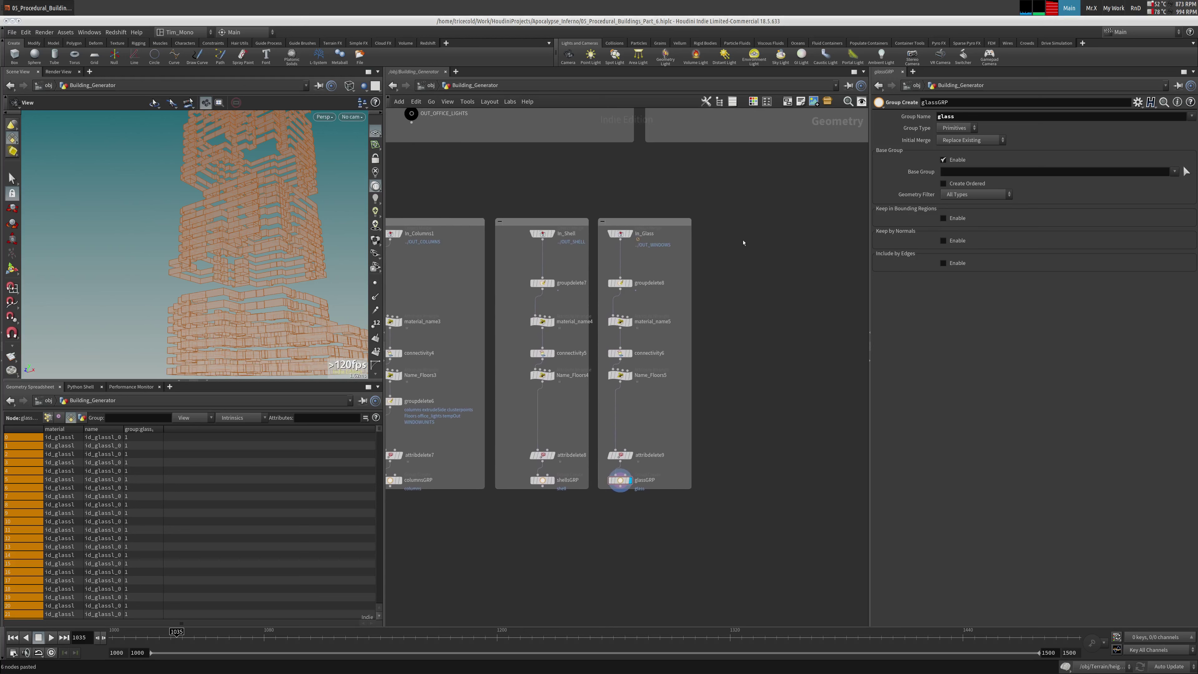
key(Tab)
text(obj)
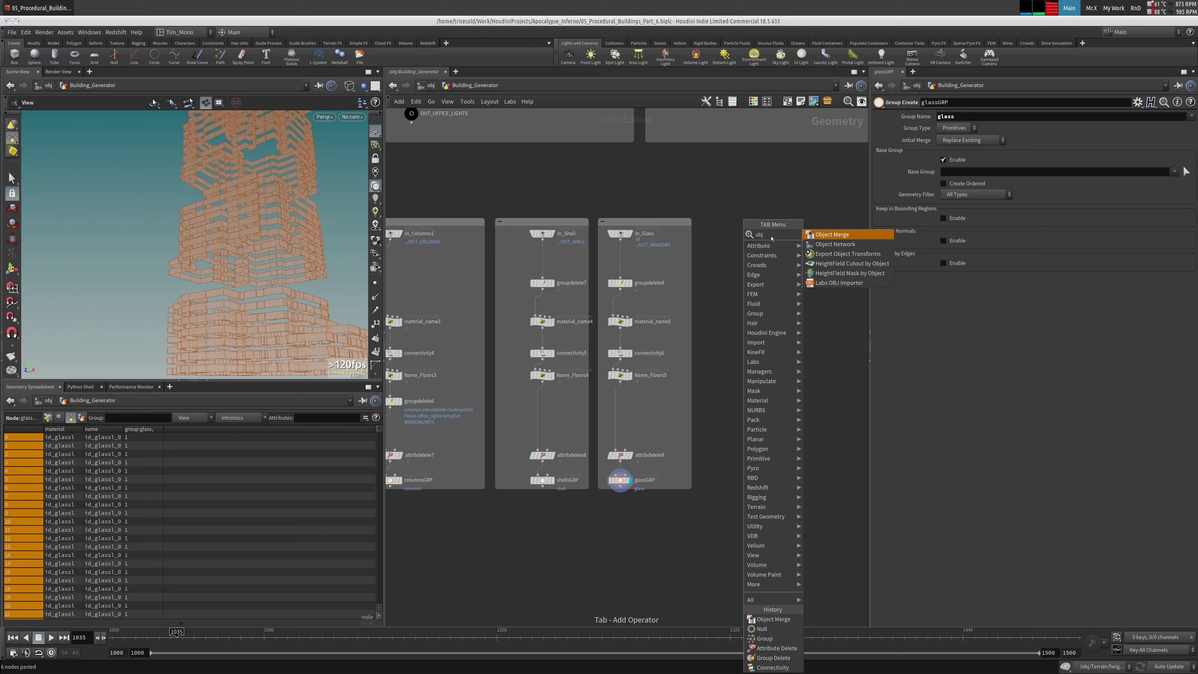
click(823, 235)
click(728, 234)
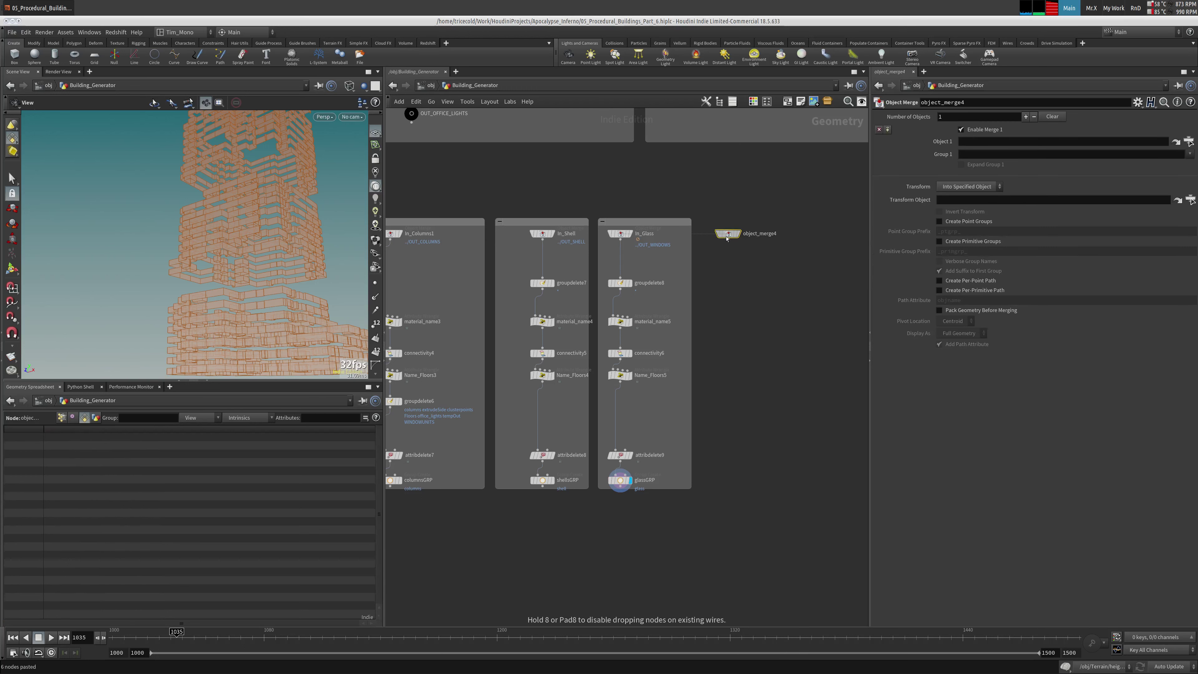
click(742, 220)
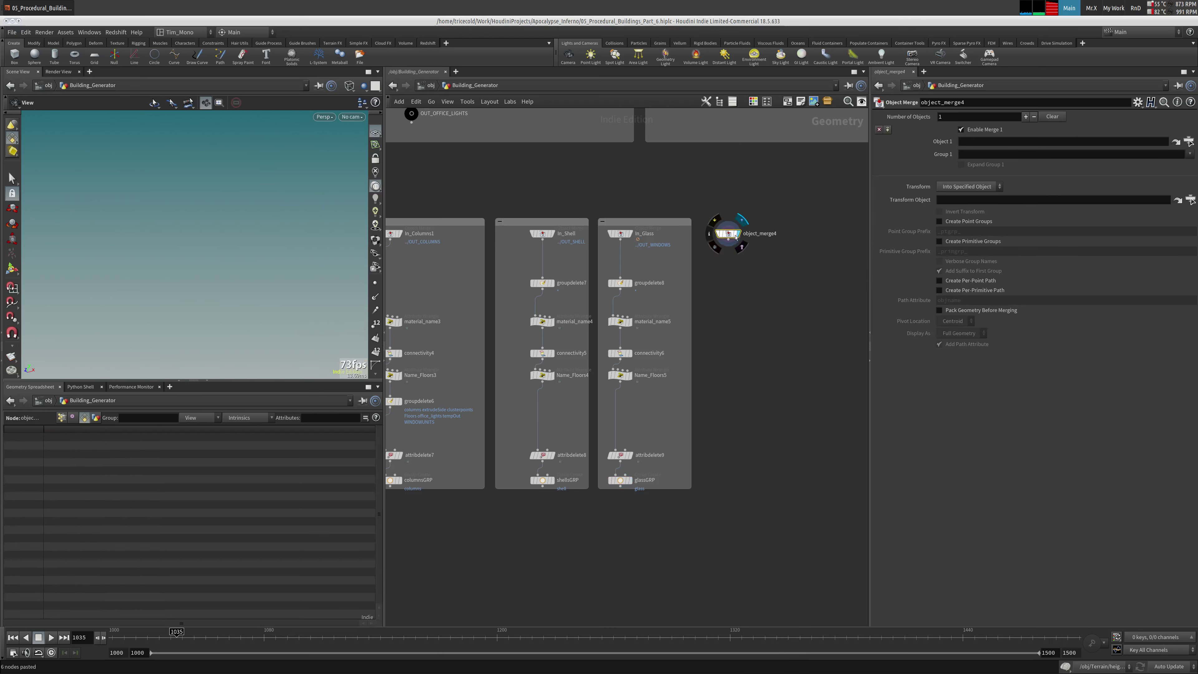
Set the new Object Merge's transform to Into This Object and reference OUT_OFFICE_LIGHTS as Object 1
click(994, 187)
click(965, 200)
middle_drag(482, 155, 630, 236)
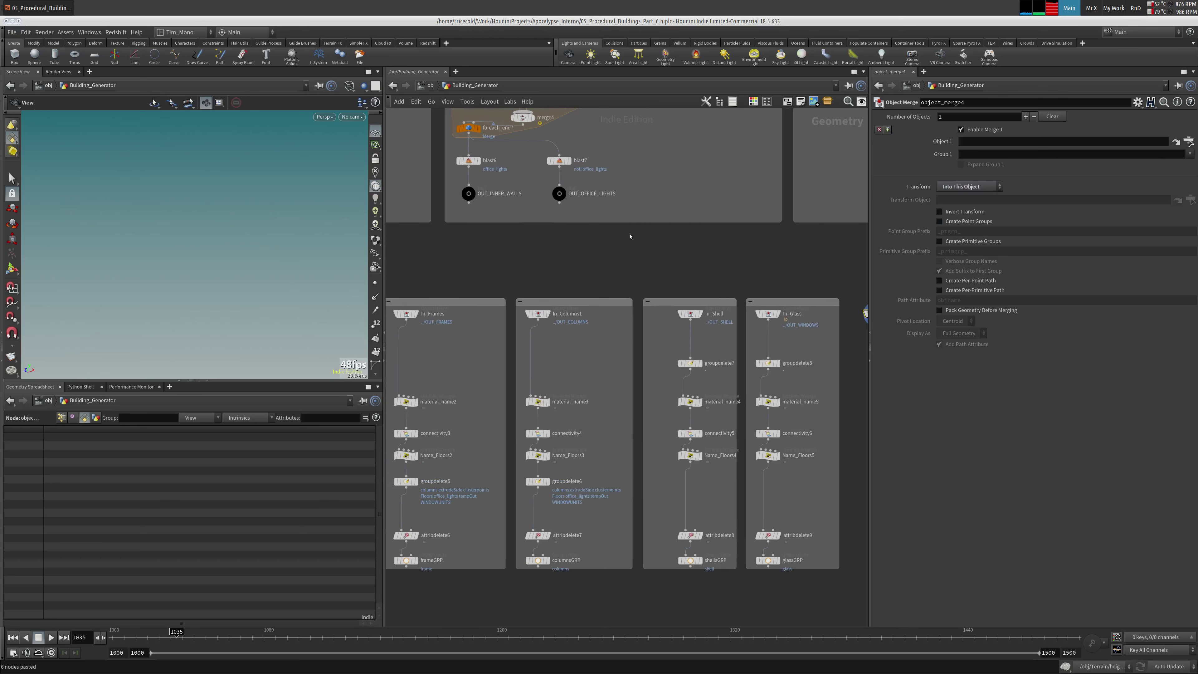
scroll(610, 259, left, 6)
scroll(792, 269, right, 5)
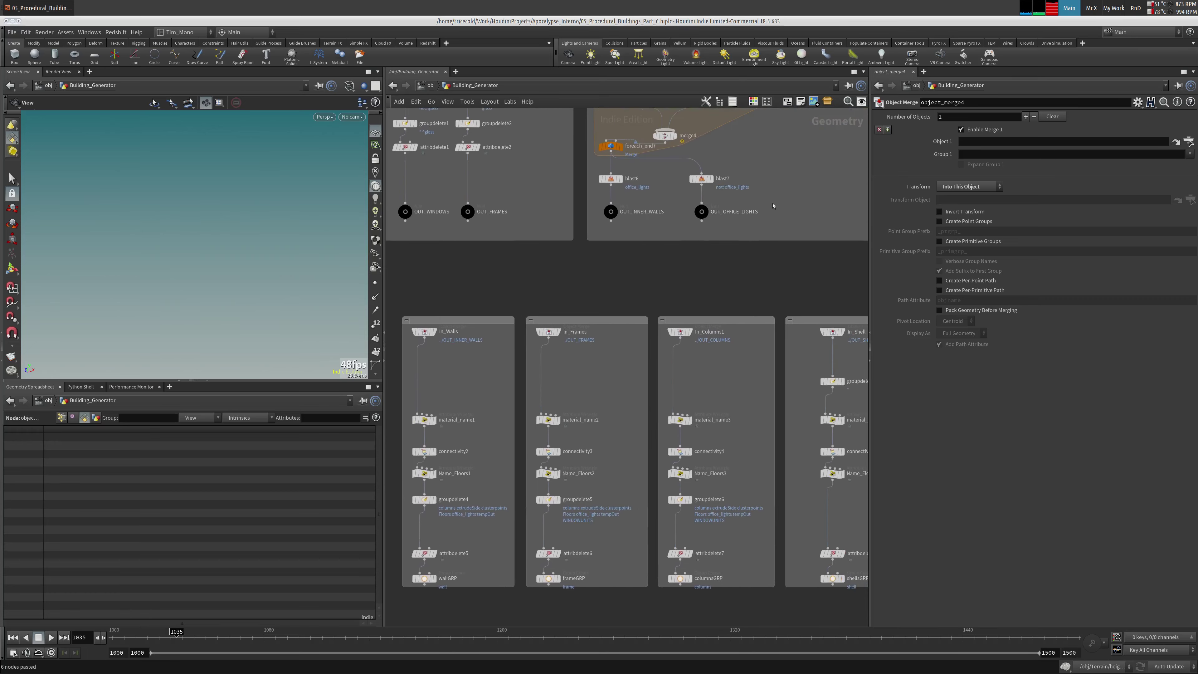
drag(599, 231, 1005, 142)
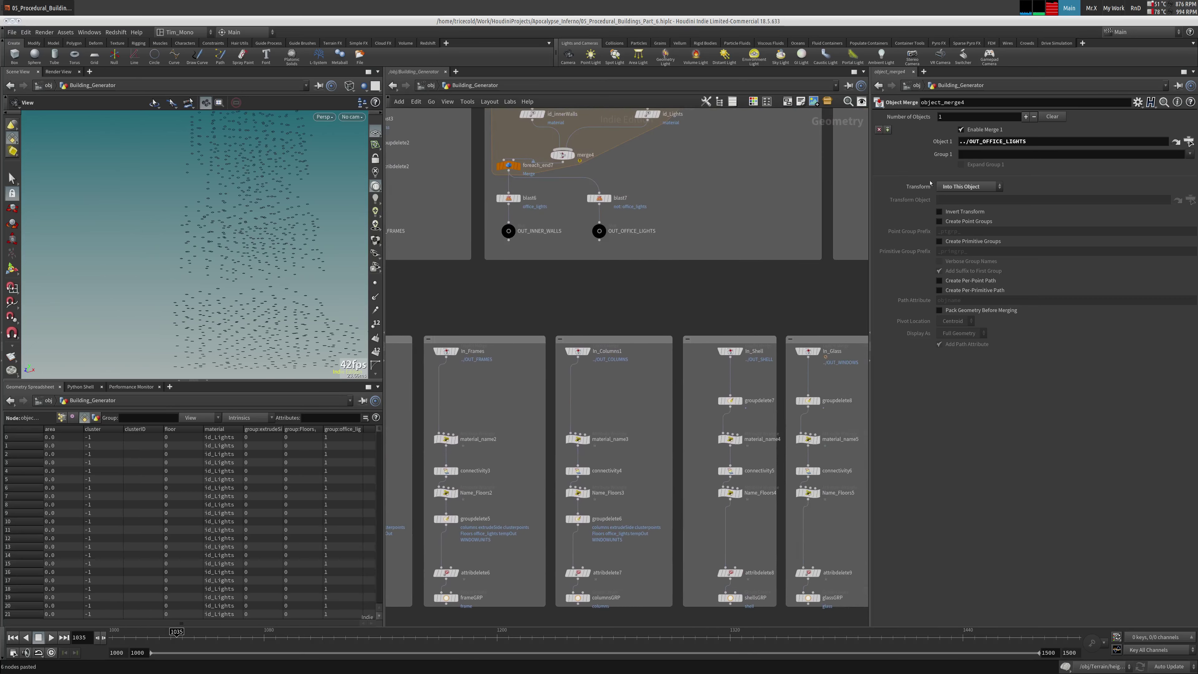
Duplicate the glass chain's nodes from groupdelete8 to glassGRP, place the copies under the office lights Object Merge and connect them to it
scroll(588, 274, right, 5)
middle_click(682, 251)
drag(621, 285, 561, 510)
key(ctrl+c)
key(ctrl+v)
drag(734, 272, 686, 300)
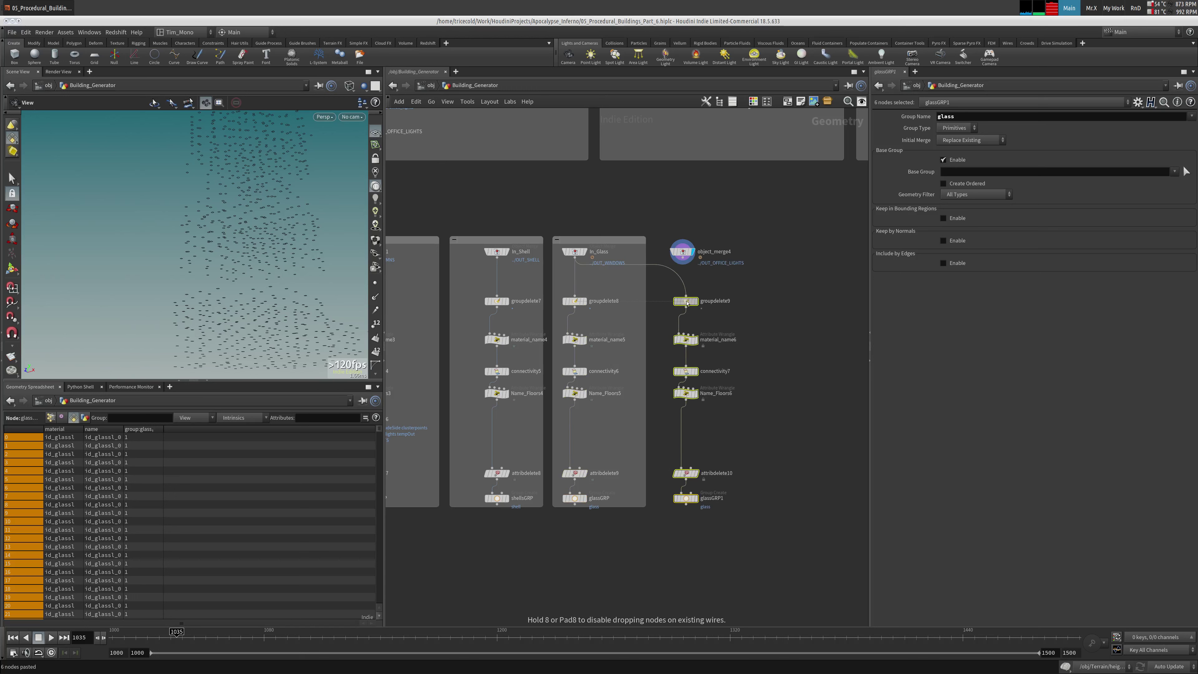
click(683, 261)
click(686, 301)
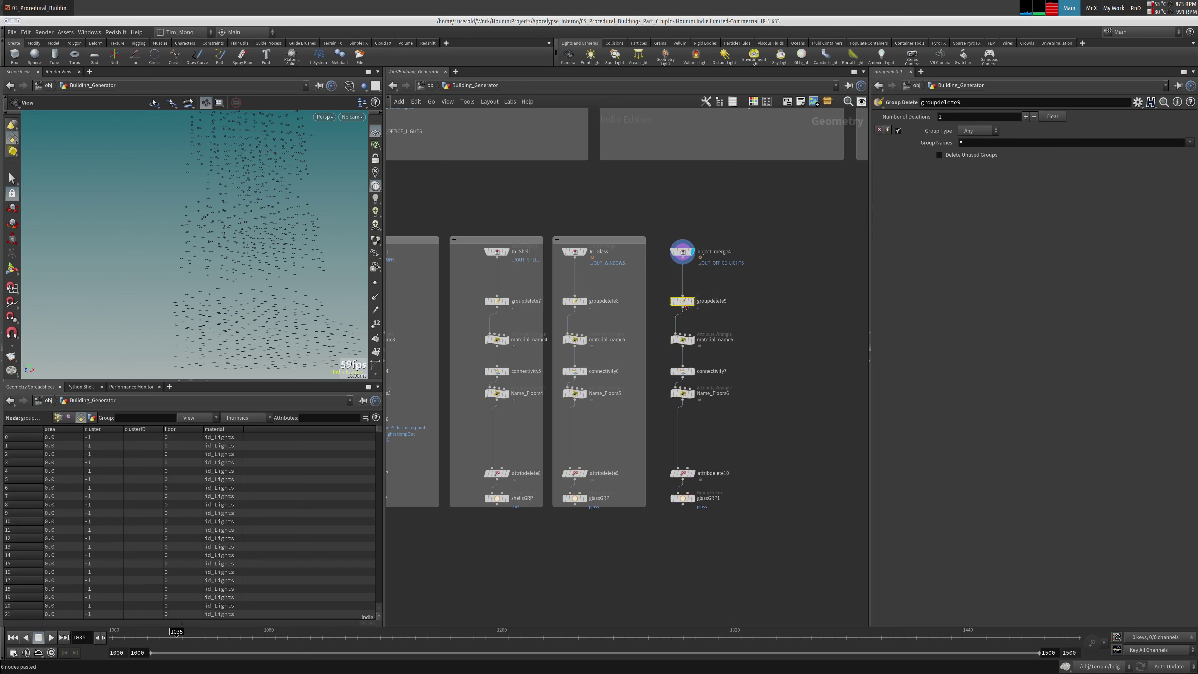
middle_click(682, 301)
Change the material string in the material_name6 wrangle to id_lights and check the groupdelete9 node
click(681, 341)
drag(933, 174, 952, 173)
text(lights)
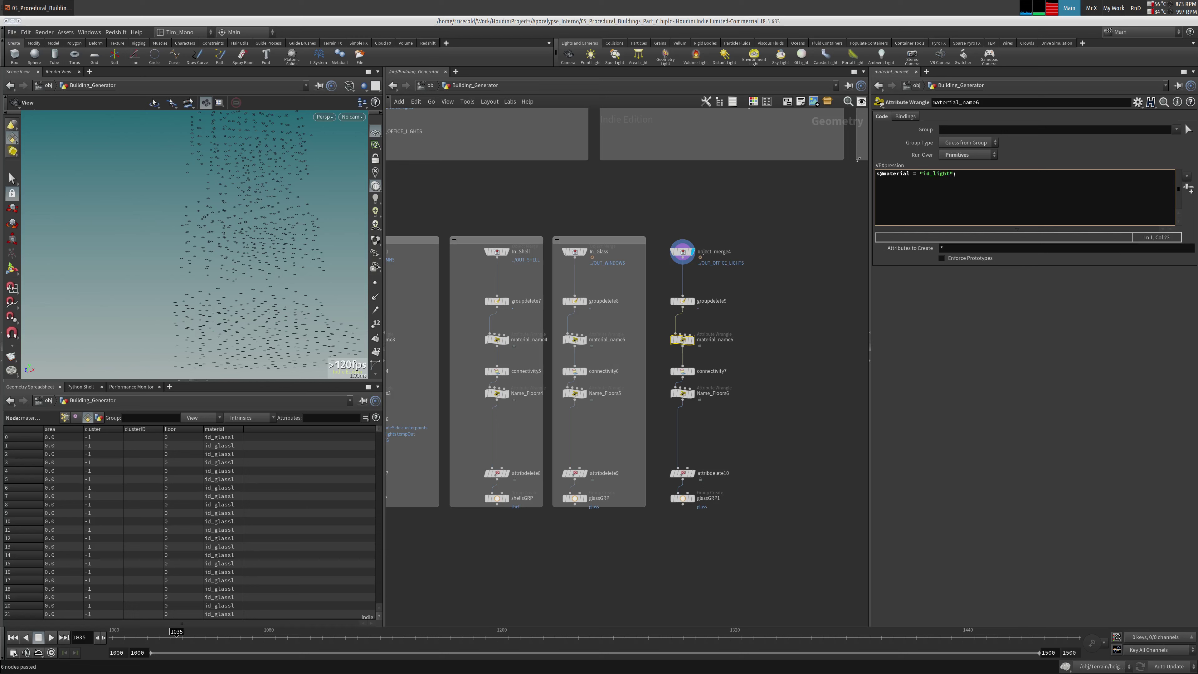
click(766, 253)
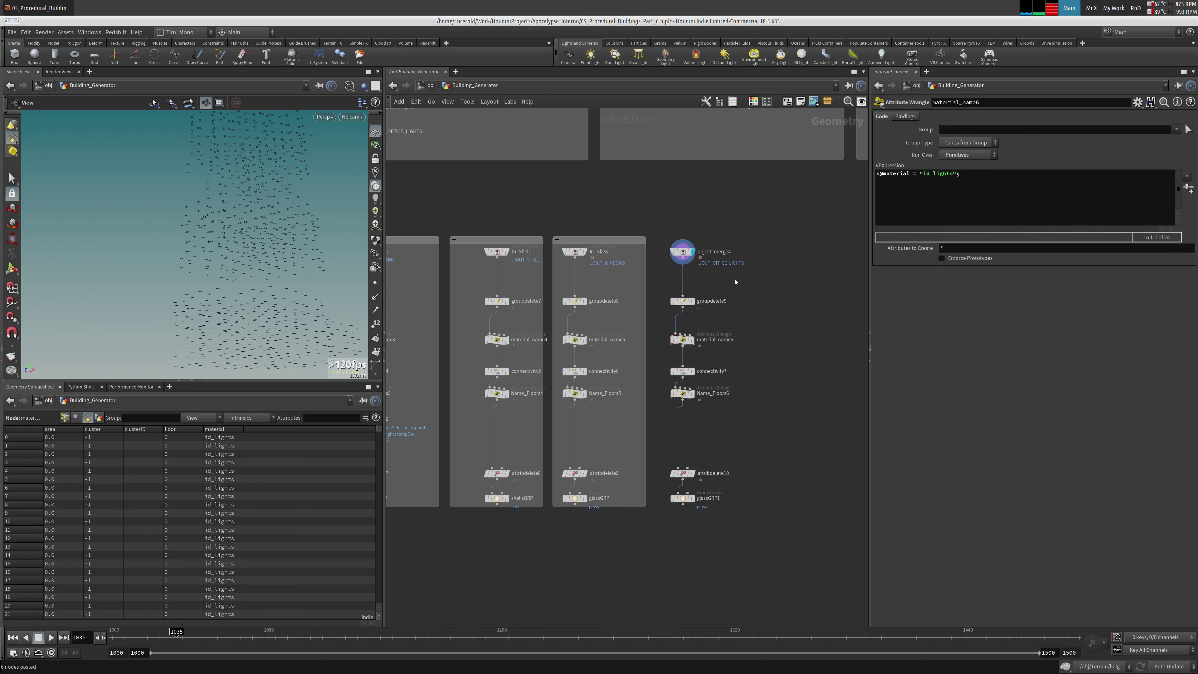
click(686, 298)
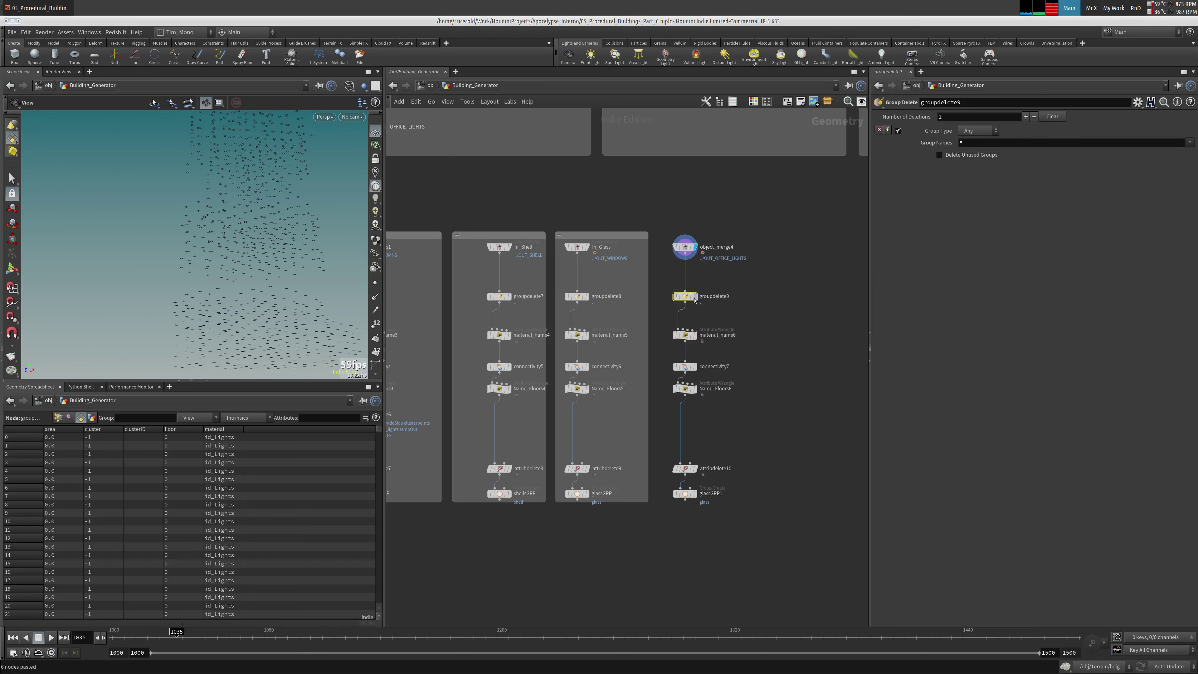
middle_click(689, 303)
Rename the lights chain's Group node as lightsGRP, set its group name to lights and display it
middle_drag(715, 429, 703, 372)
click(673, 436)
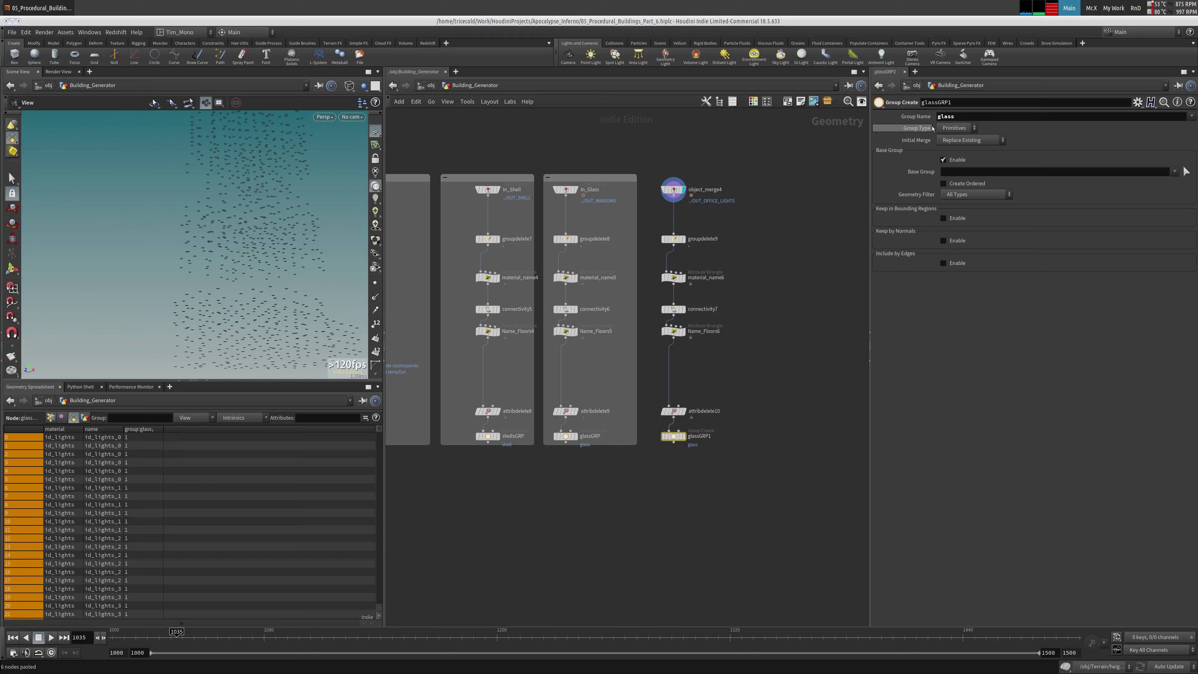
drag(939, 102, 862, 105)
text(lights)
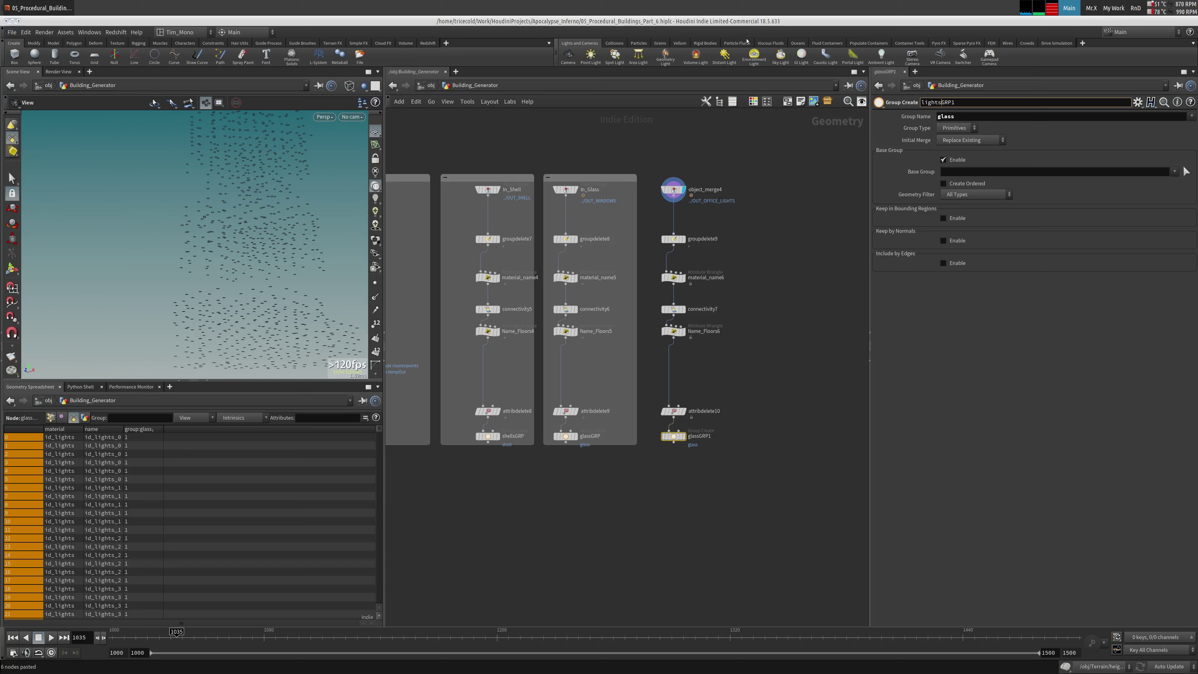
key(BackSpace)
key(Tab)
text(lights)
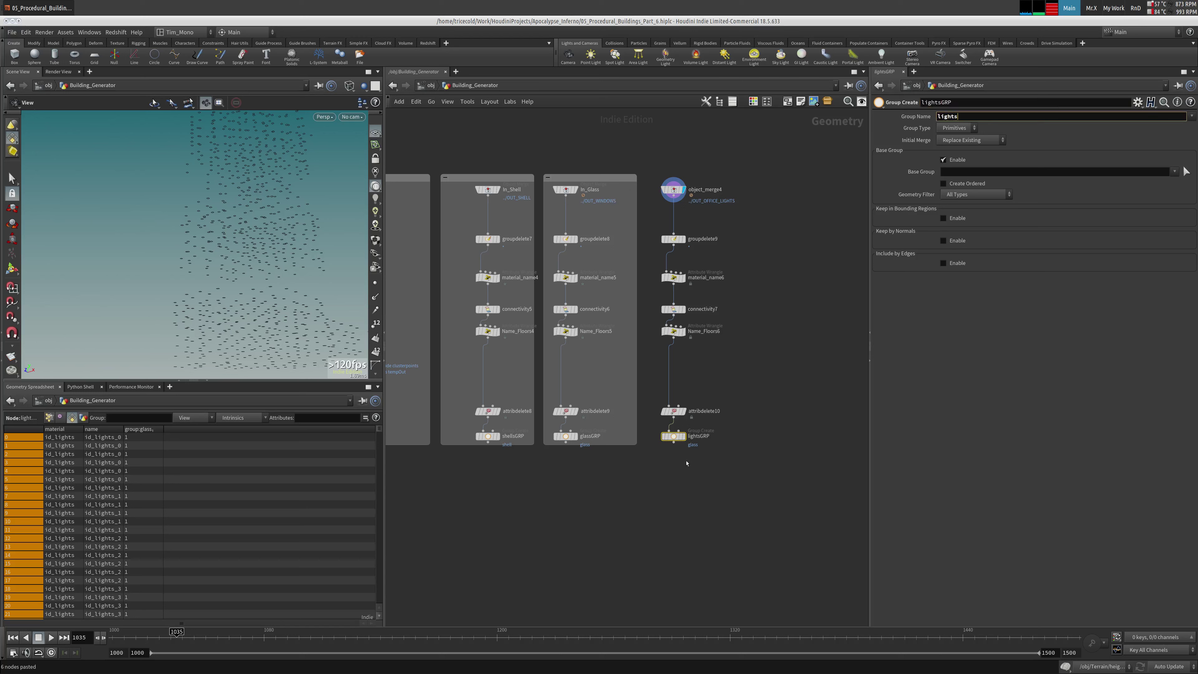
key(Return)
click(683, 436)
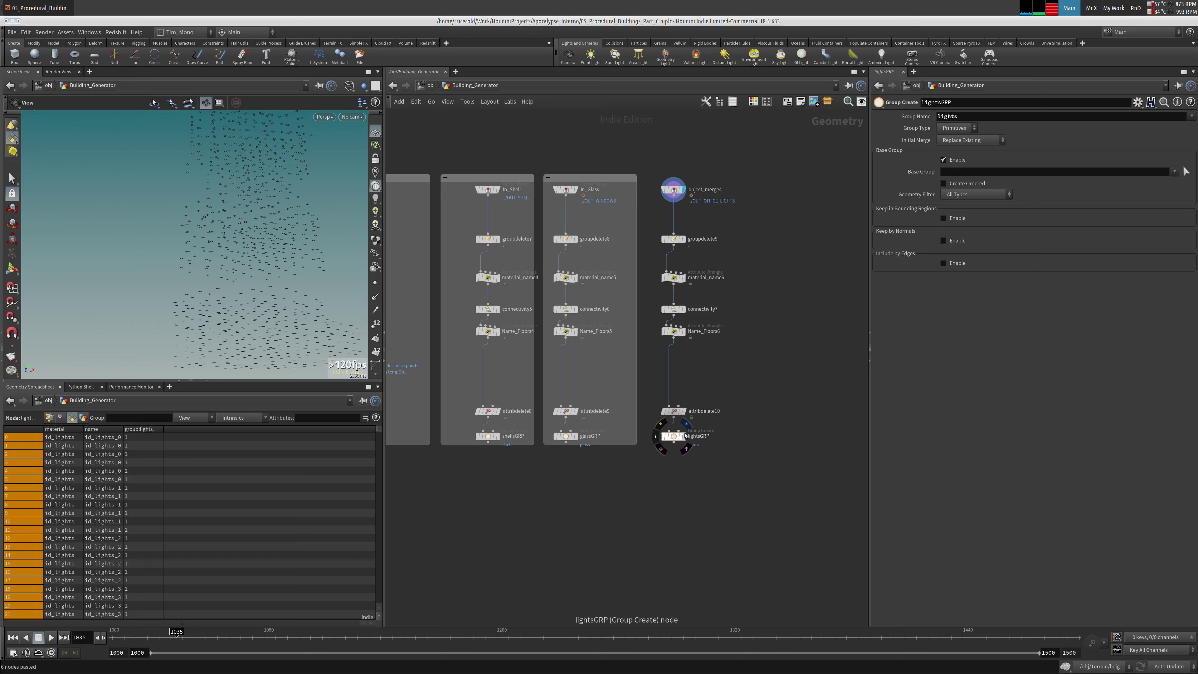
Add extrude_dir to the point attributes deleted by attribdelete10 and check the resulting attributes on lightsGRP
middle_click(671, 438)
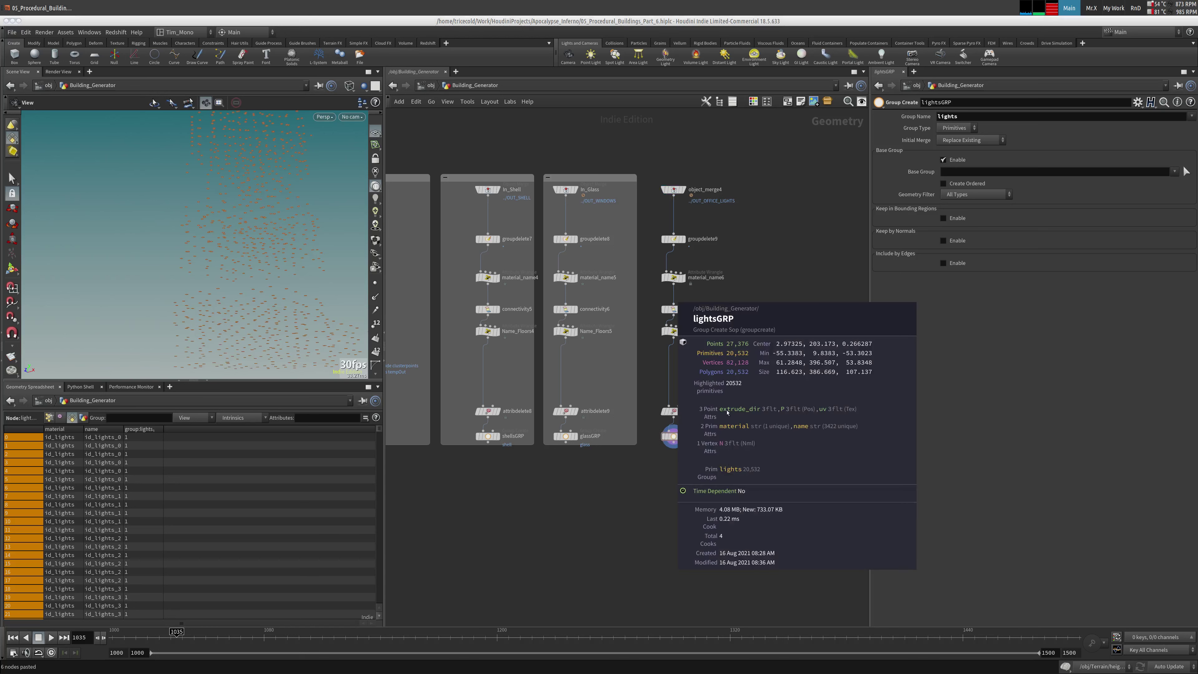
click(674, 411)
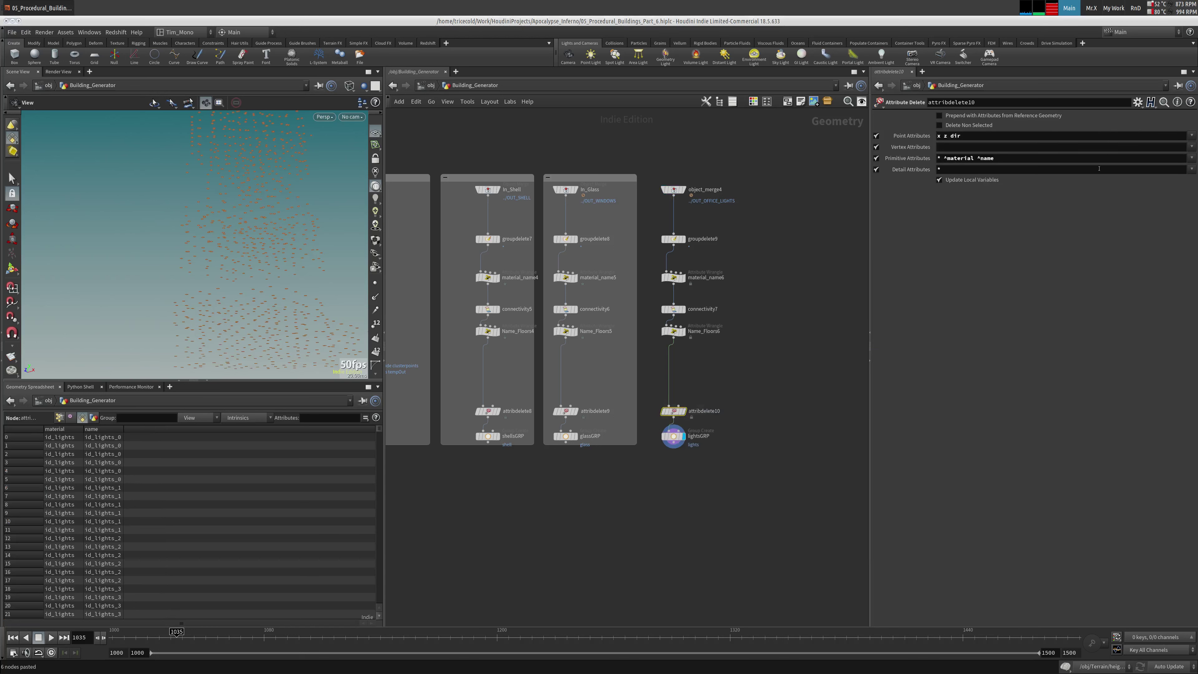
click(1194, 136)
click(1174, 165)
middle_click(664, 432)
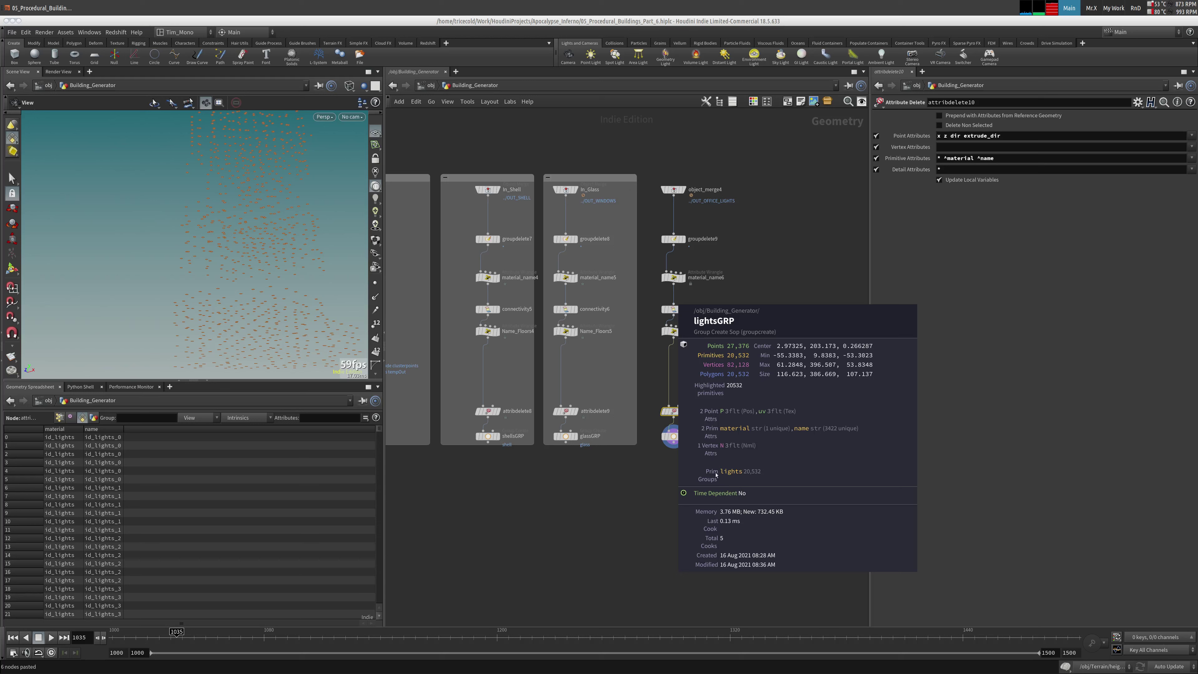
Enclose the lights chain in a network box and place a duplicate of the whole boxed chain beside it
drag(747, 152, 661, 465)
click(787, 102)
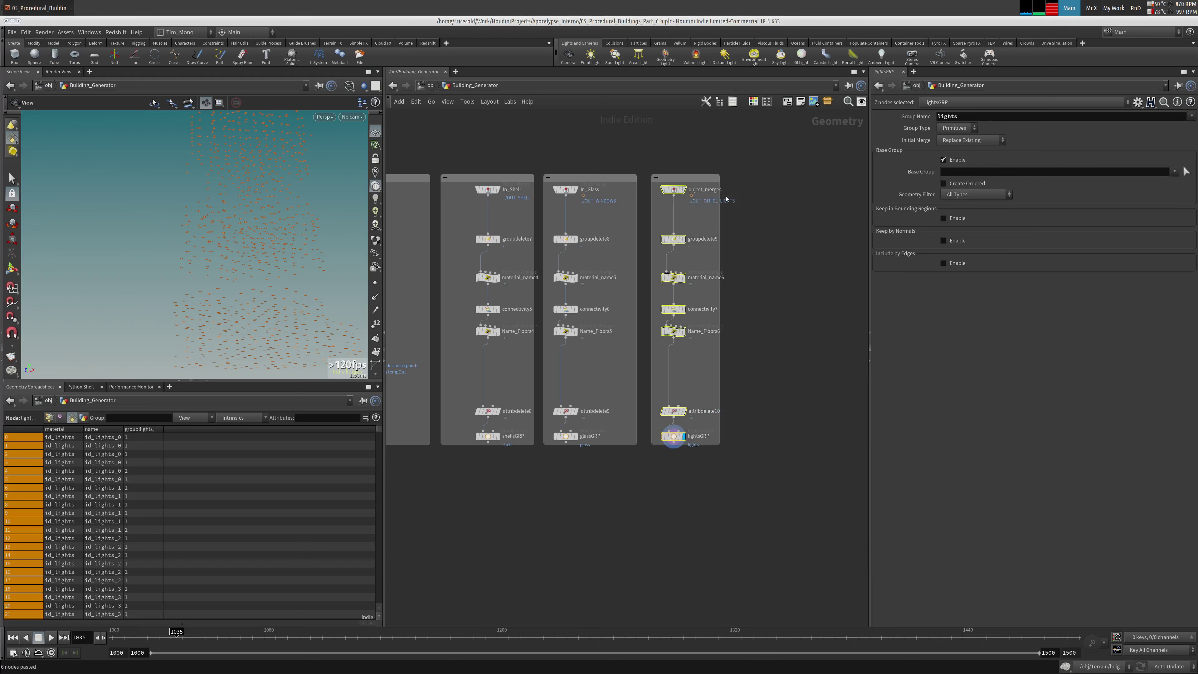
drag(756, 165, 650, 476)
key(ctrl+c)
key(ctrl+v)
drag(808, 195, 783, 178)
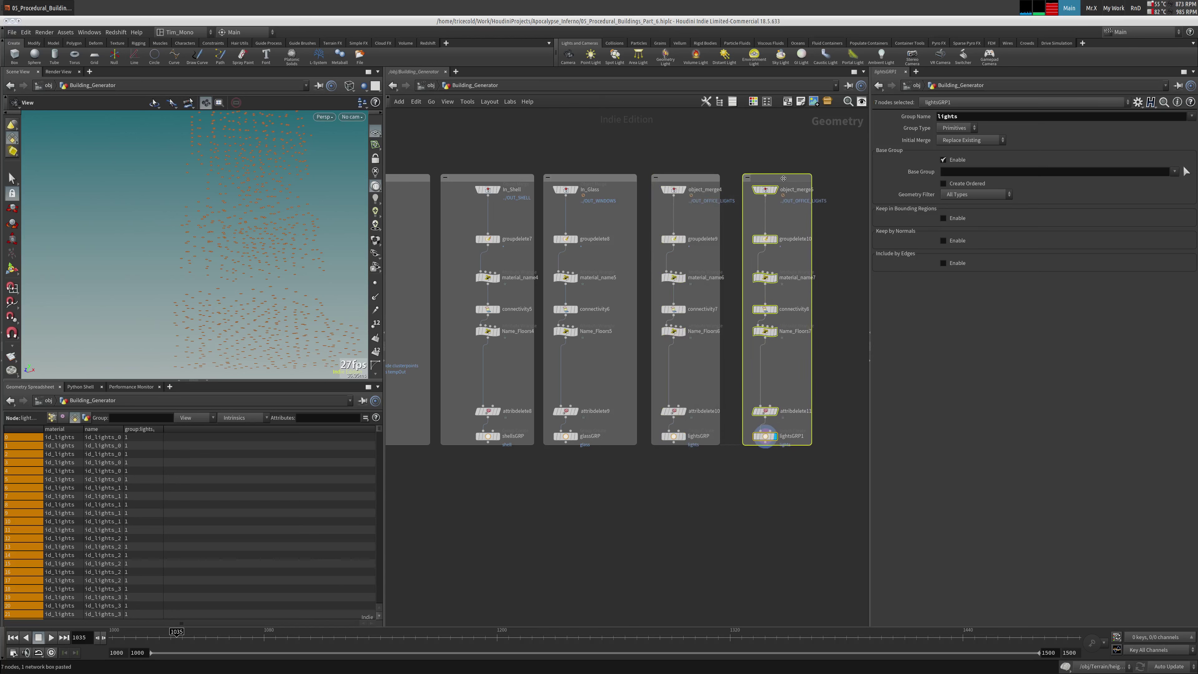
Reference OUT_SIDE_WALLS as Object 1 of the duplicated chain's Object Merge
click(765, 190)
middle_drag(765, 190, 675, 316)
middle_drag(471, 283, 618, 290)
drag(498, 261, 1022, 142)
middle_drag(735, 302, 349, 208)
Set the group name of the duplicated chain's lightsGRP1 node to outwalls
scroll(583, 416, up, 5)
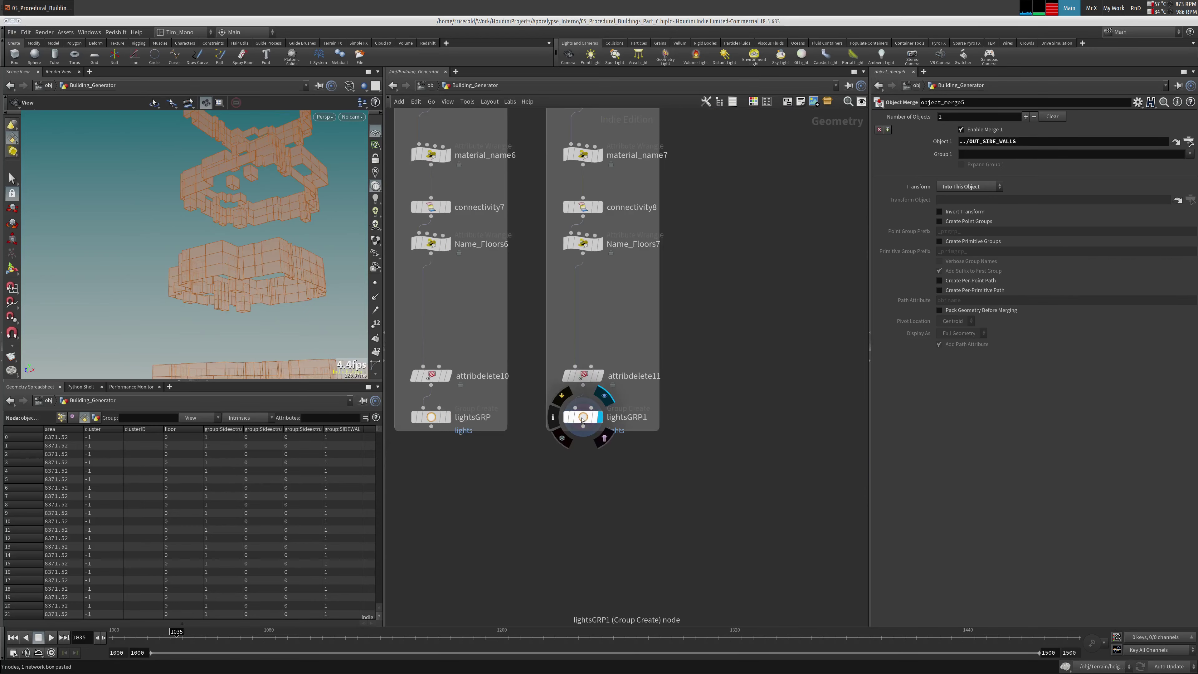
click(583, 418)
text(walls)
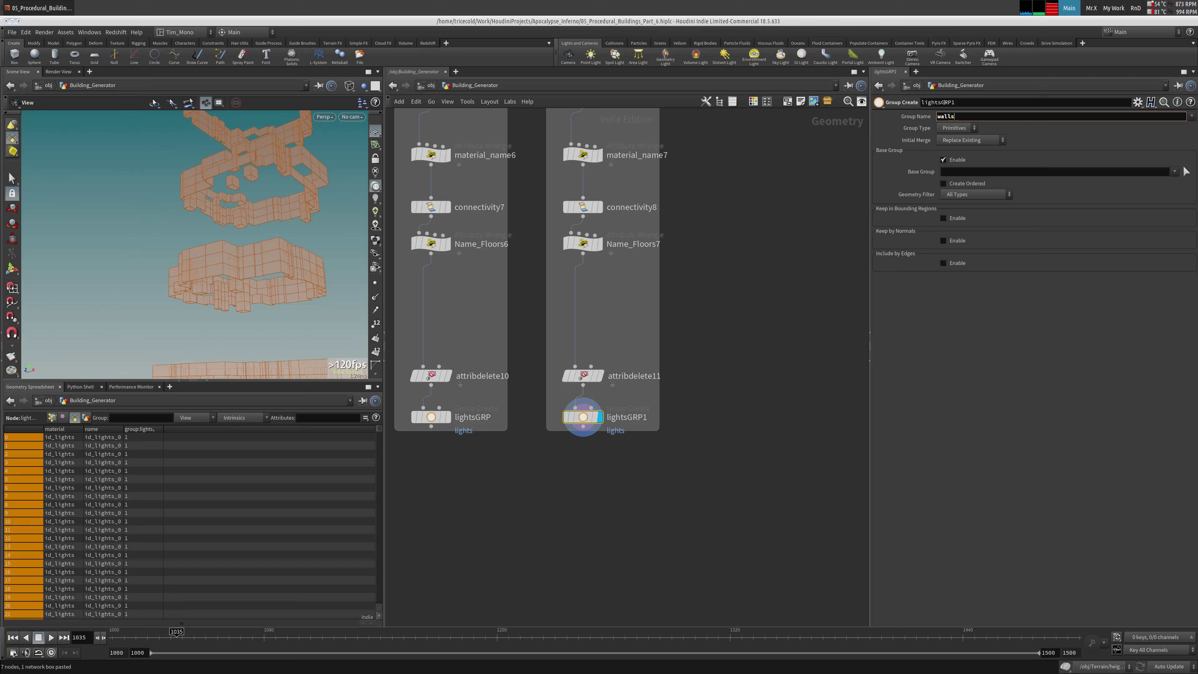
key(Return)
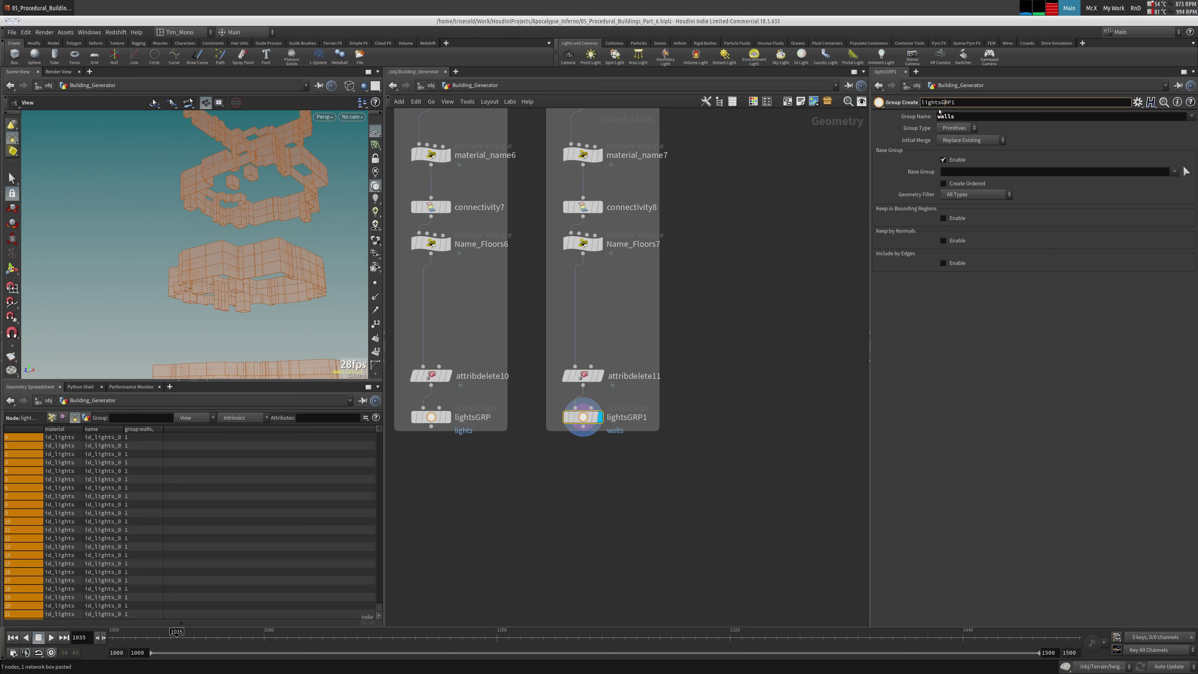
text(out)
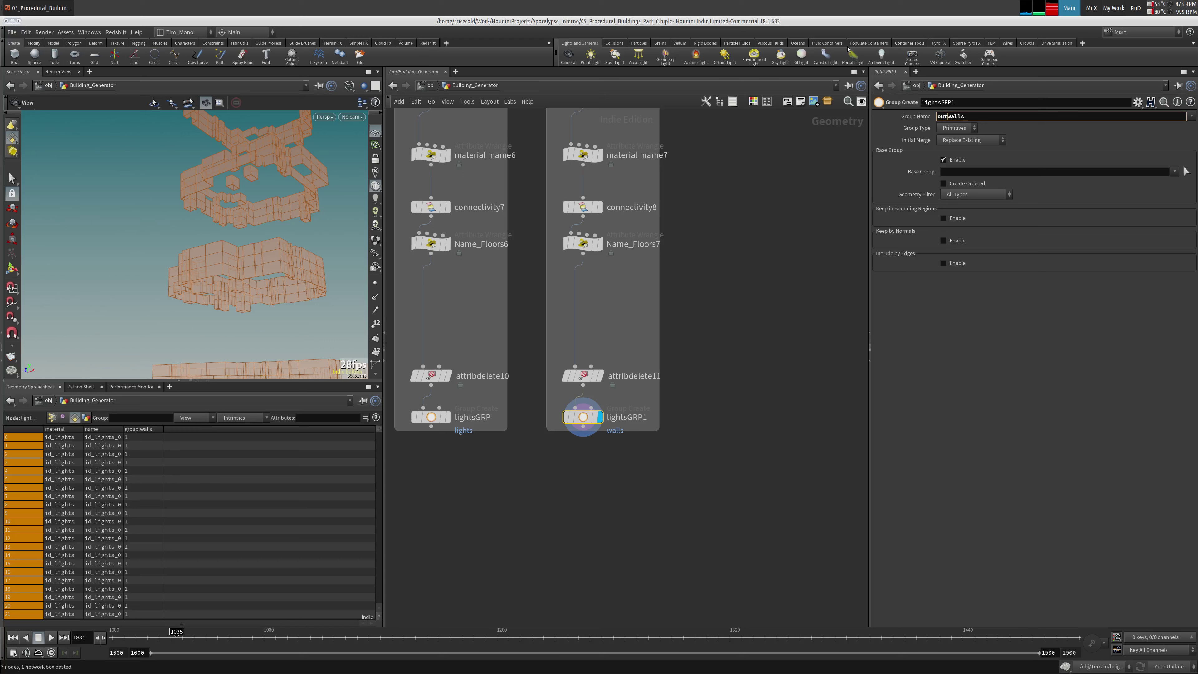
key(shift+Tab)
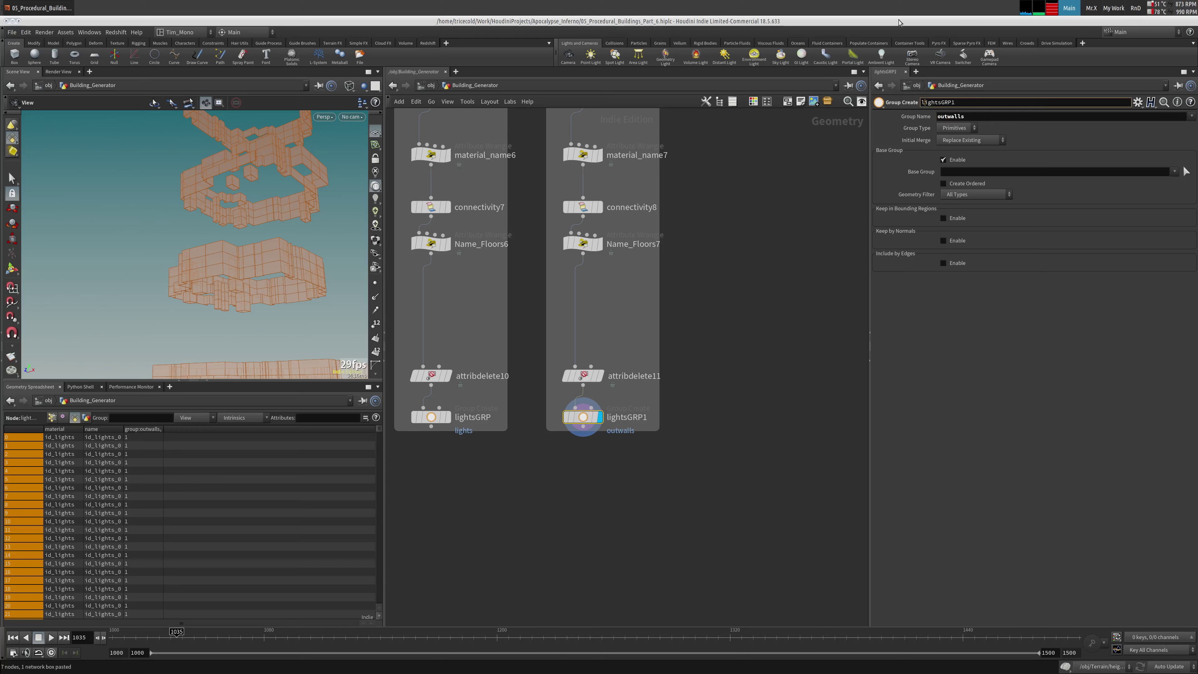
Rename the lightsGRP1 node as outwallsGRP and check its node info
text(outwalls)
key(Delete)
key(Delete)
key(Delete)
key(Delete)
key(Delete)
key(Delete)
key(Return)
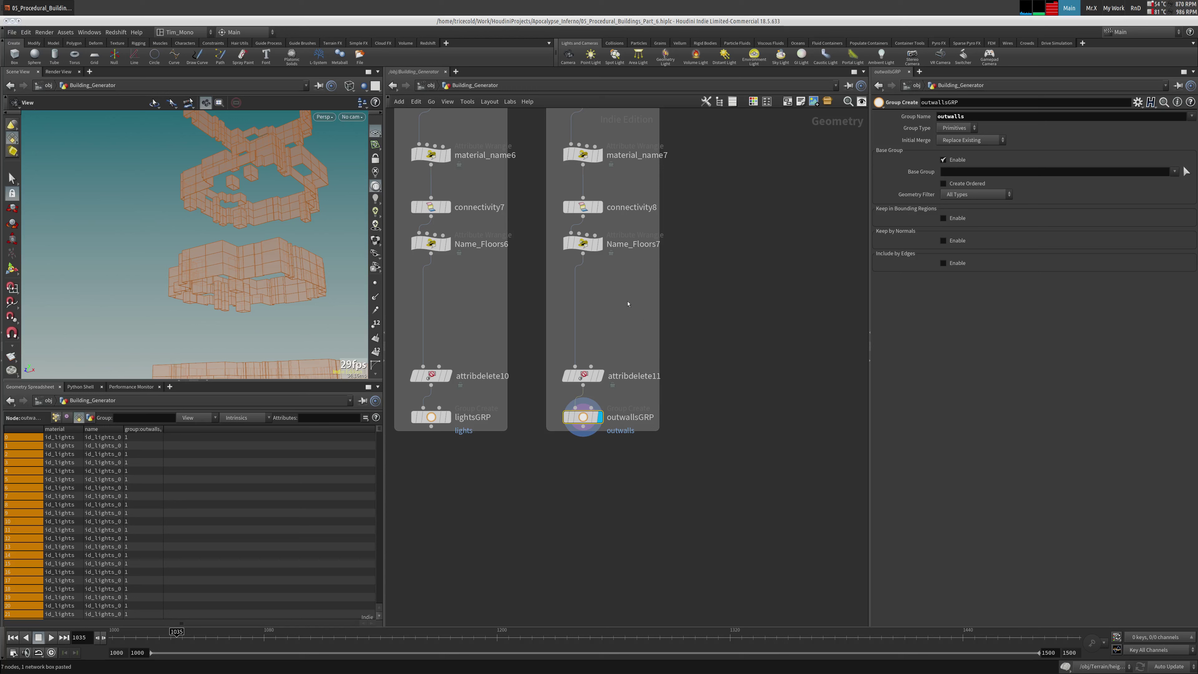
middle_drag(640, 315, 589, 393)
middle_click(535, 498)
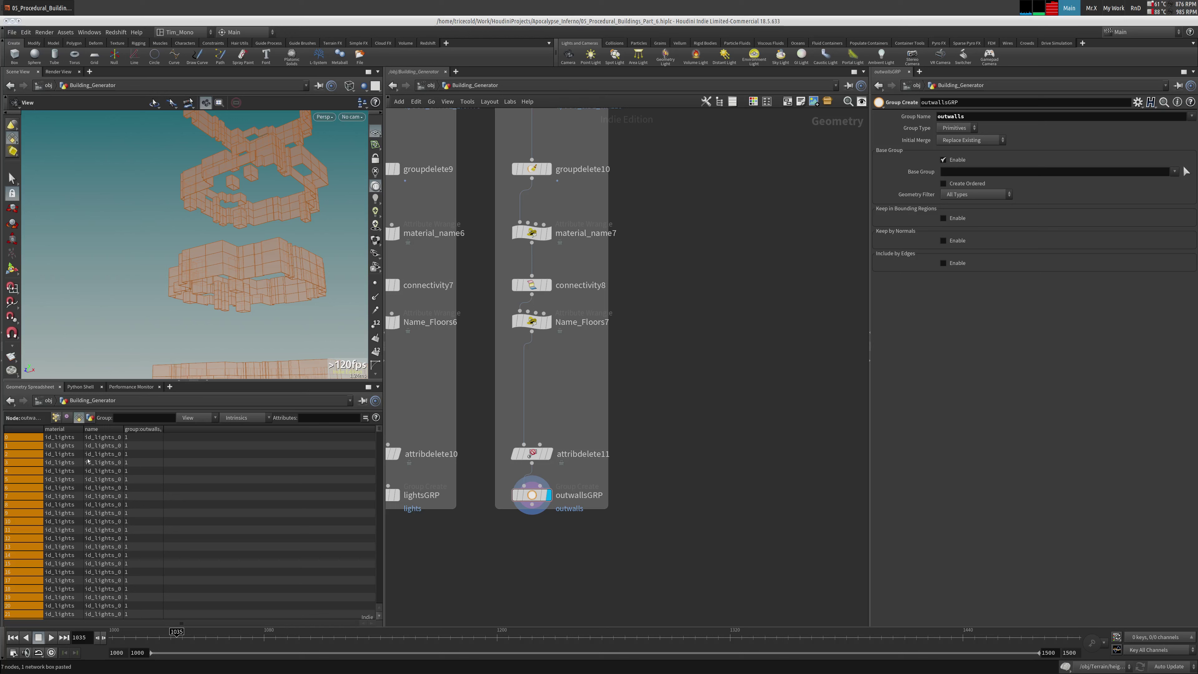
Set the material in the duplicated chain's material_name7 wrangle to id_outwalls and check the outwallsGRP attributes
click(532, 233)
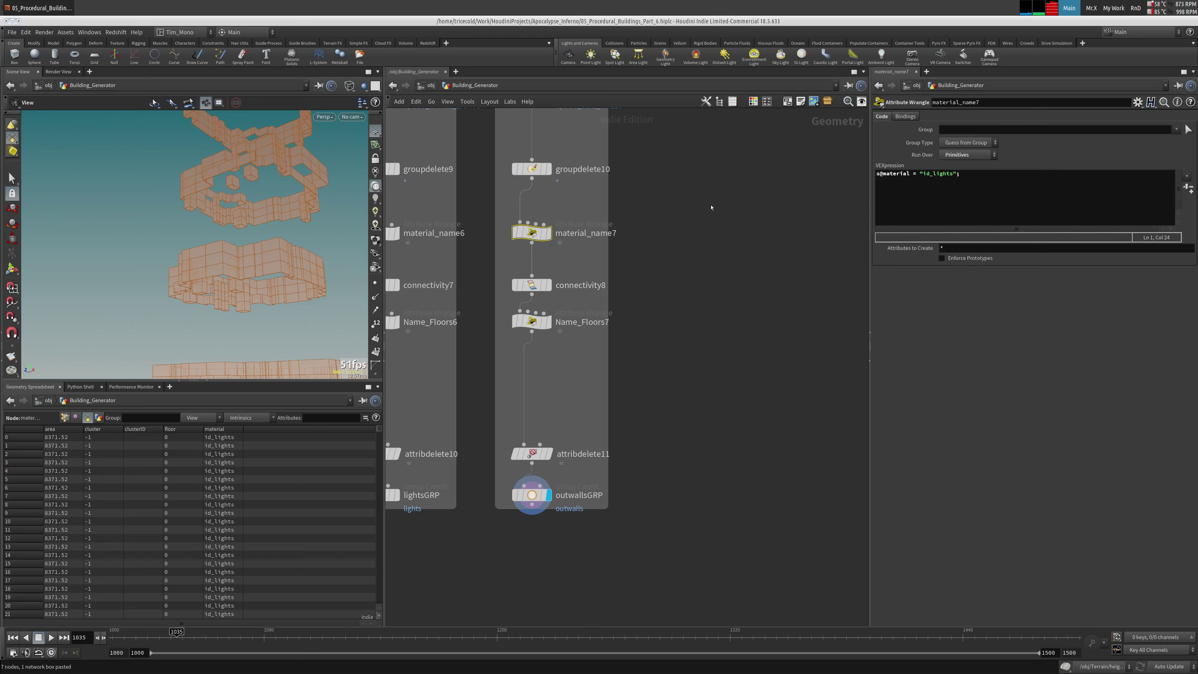
click(933, 174)
key(shift+Right)
key(shift+Right)
key(shift+Right)
key(shift+Right)
key(shift+Right)
key(shift+Right)
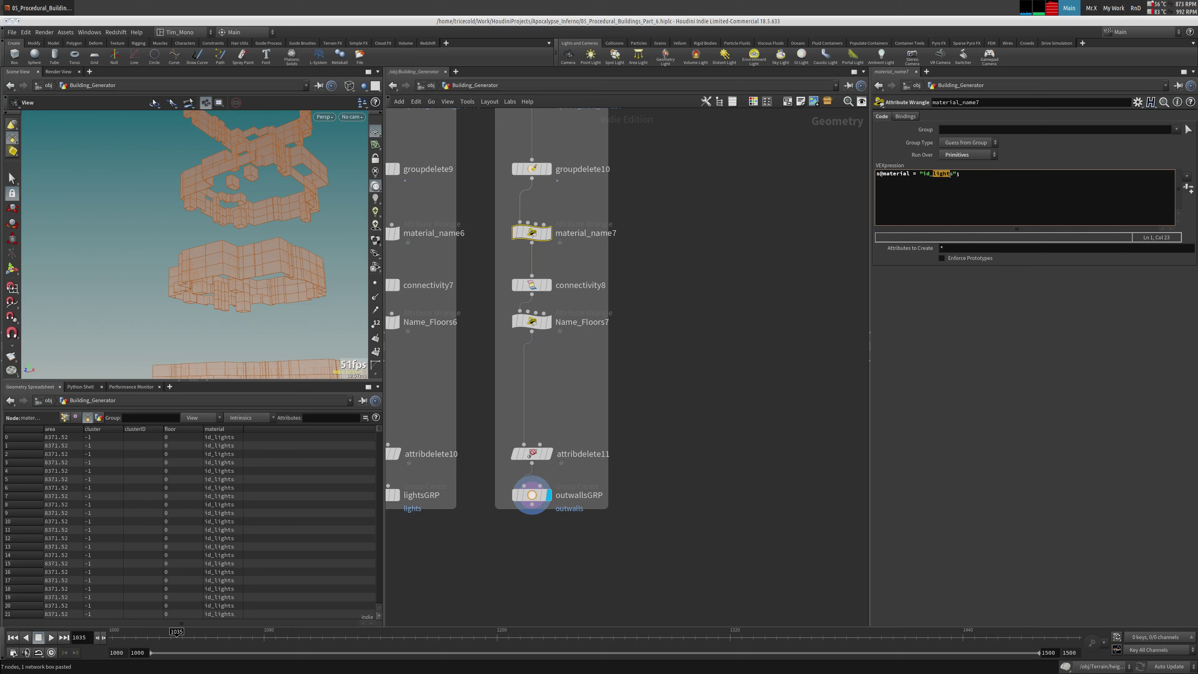
text(outwalls)
click(429, 393)
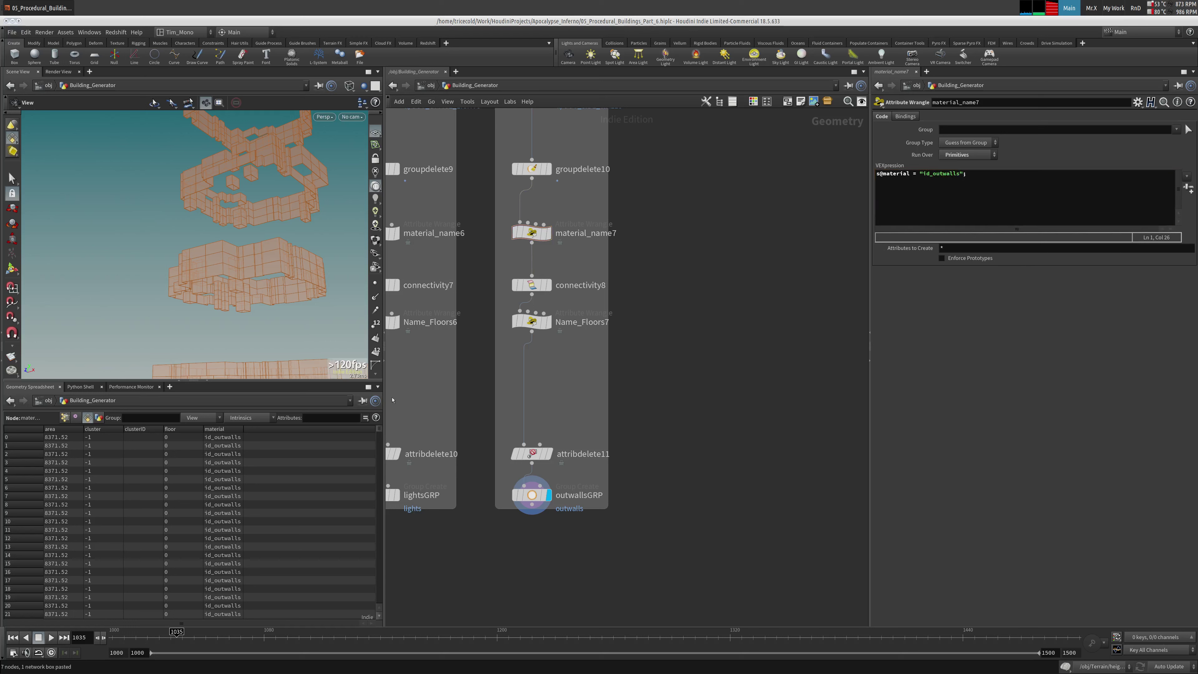
click(531, 495)
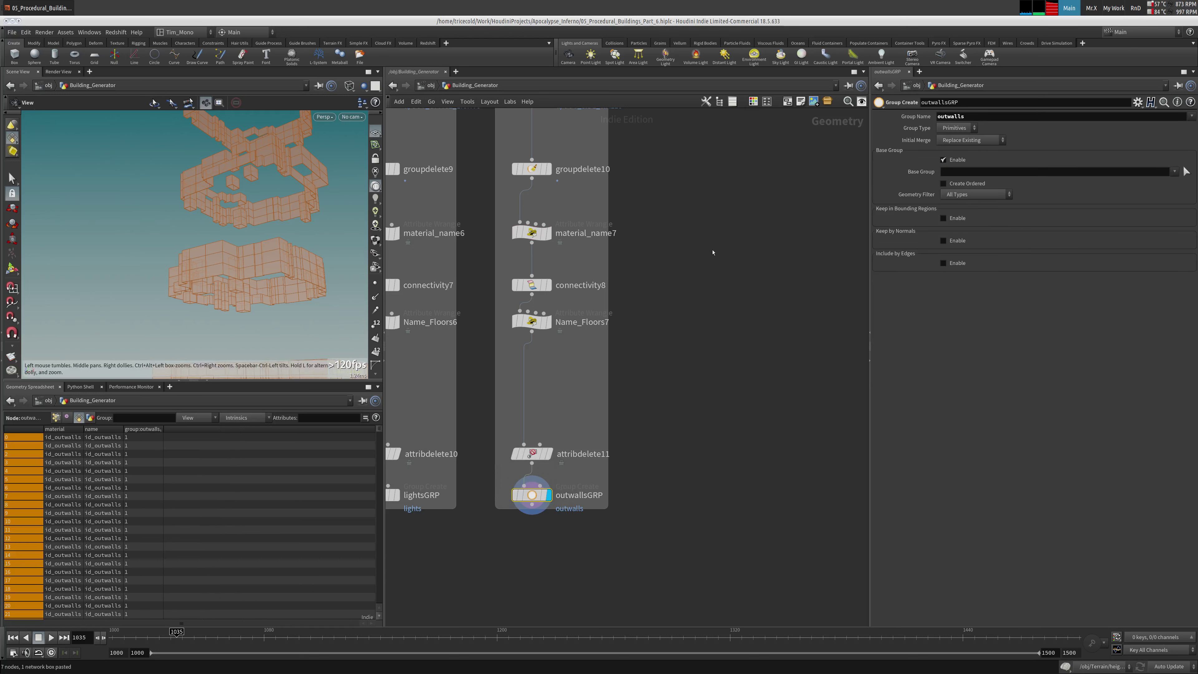
Place a duplicate of the whole boxed outer-walls chain beside it
key(h)
drag(682, 191, 526, 496)
key(ctrl+c)
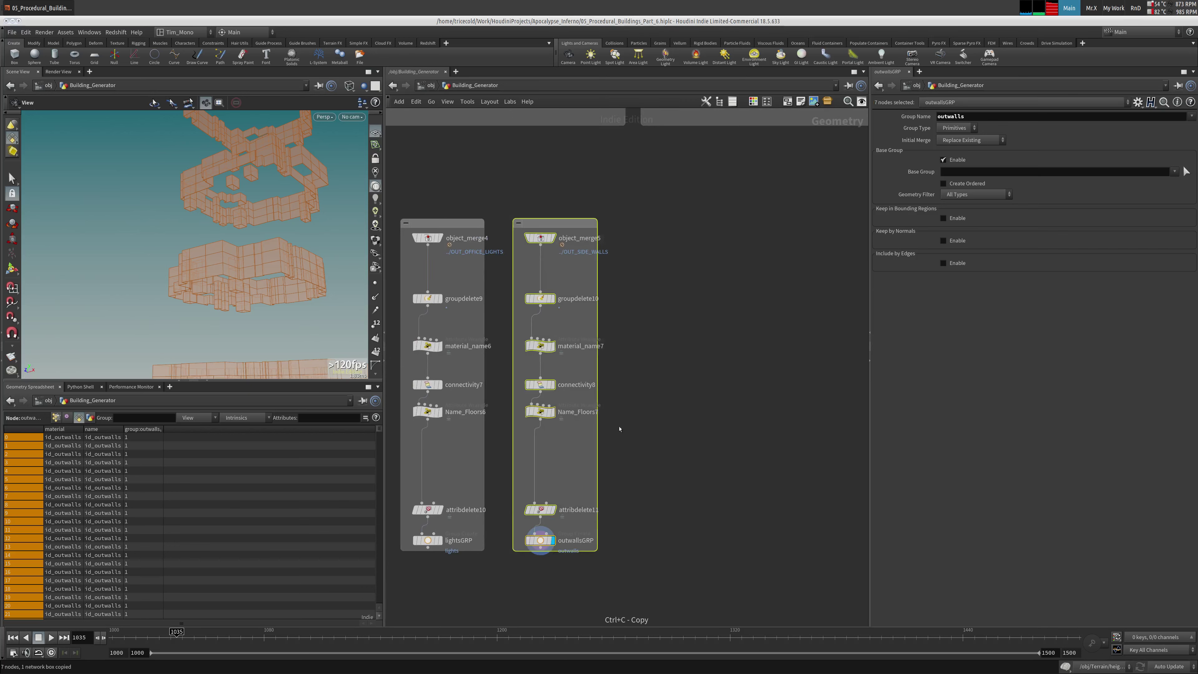
key(ctrl+v)
drag(662, 179, 671, 230)
Reference OUT_ANTENNAS as Object 1 of the new chain's Object Merge
click(653, 237)
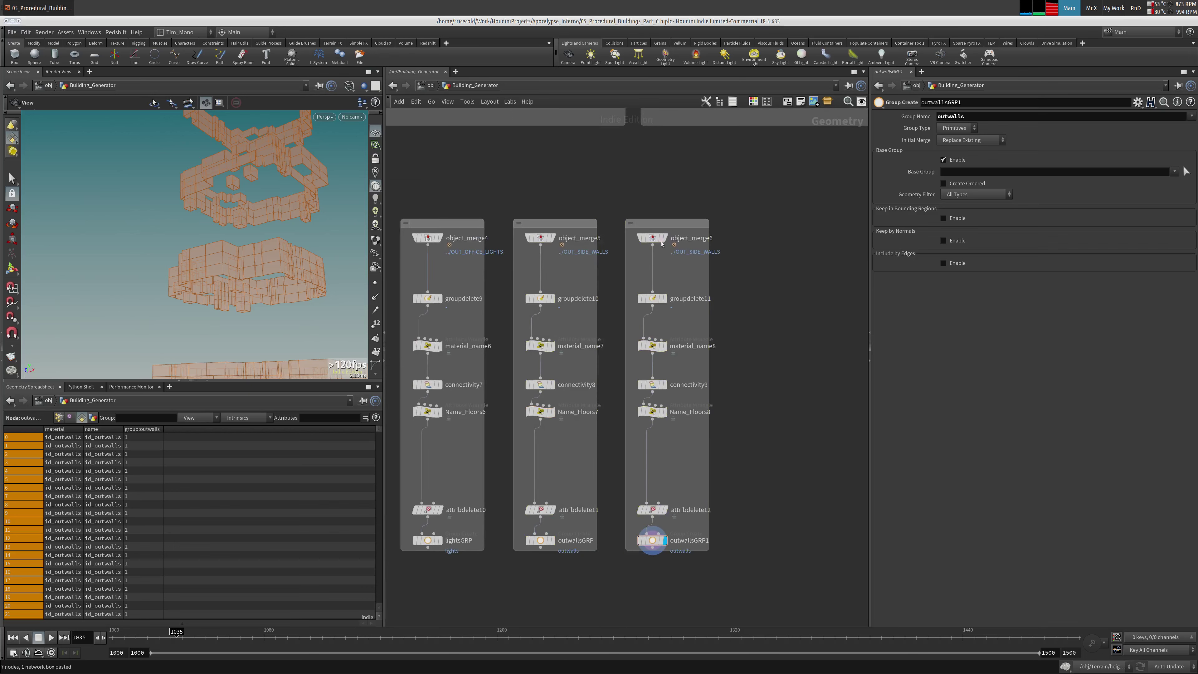
middle_drag(755, 195, 692, 277)
key(h)
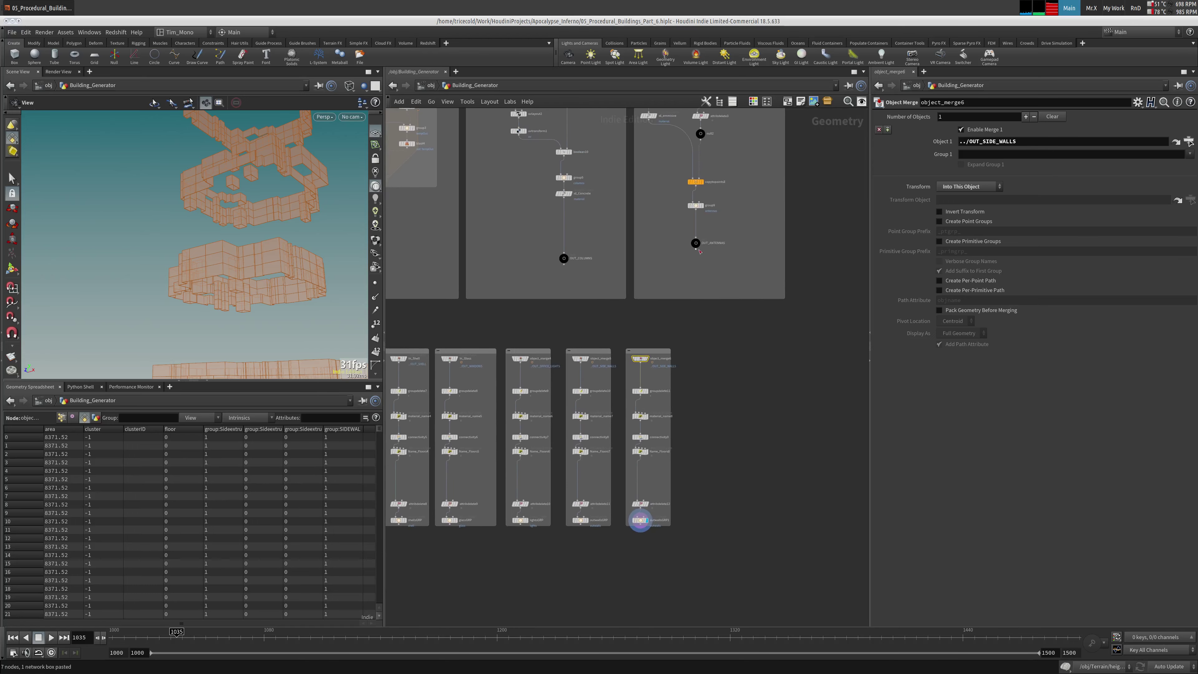
drag(695, 242, 695, 258)
click(640, 358)
drag(997, 144, 997, 144)
middle_drag(775, 388, 775, 201)
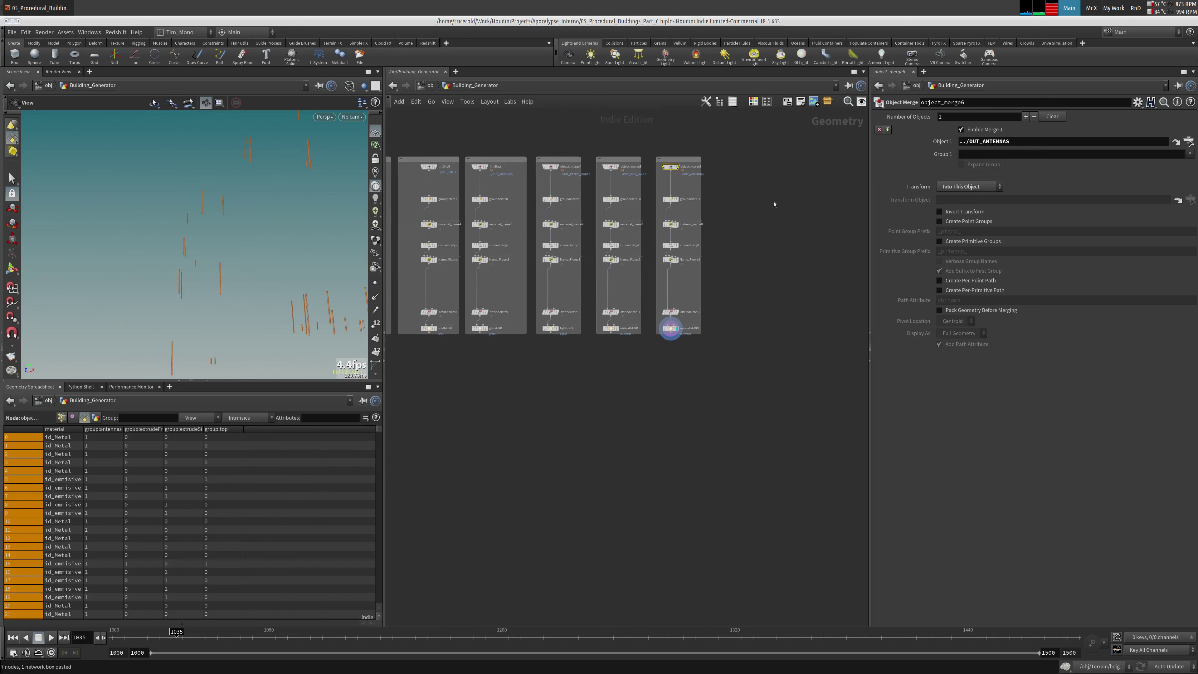
Set the group name of the new chain's outwallsGRP1 node to antennas
scroll(749, 263, up, 5)
middle_click(622, 374)
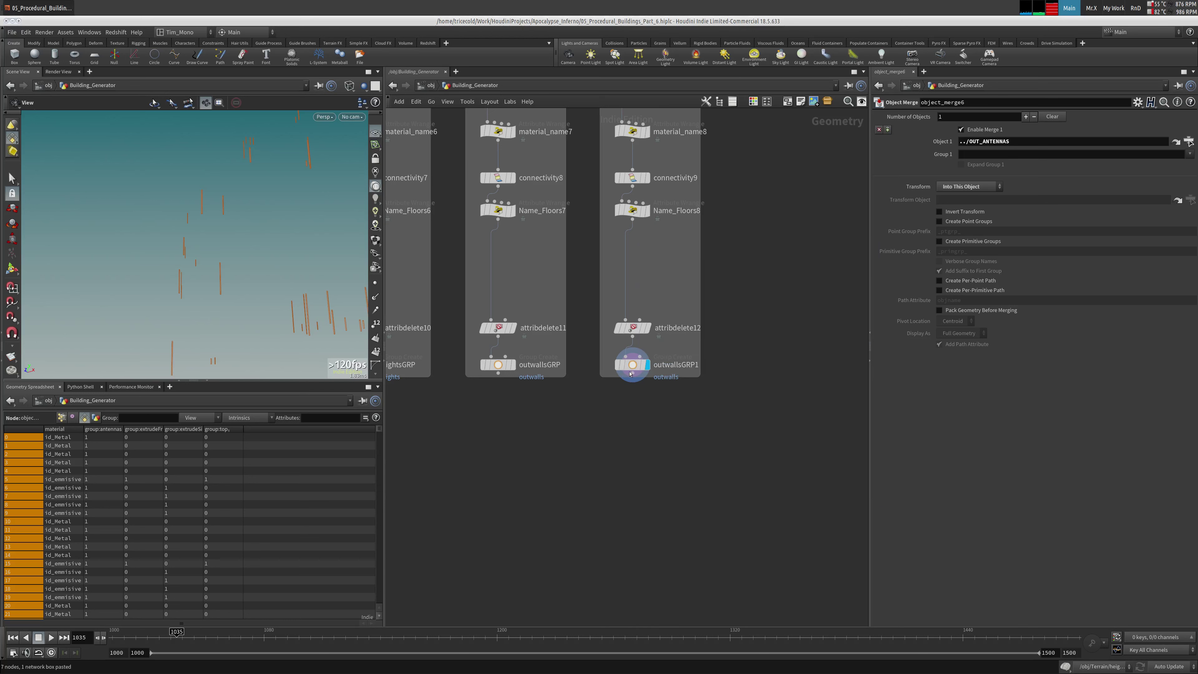
click(633, 374)
click(632, 365)
double_click(948, 116)
text(anetnna)
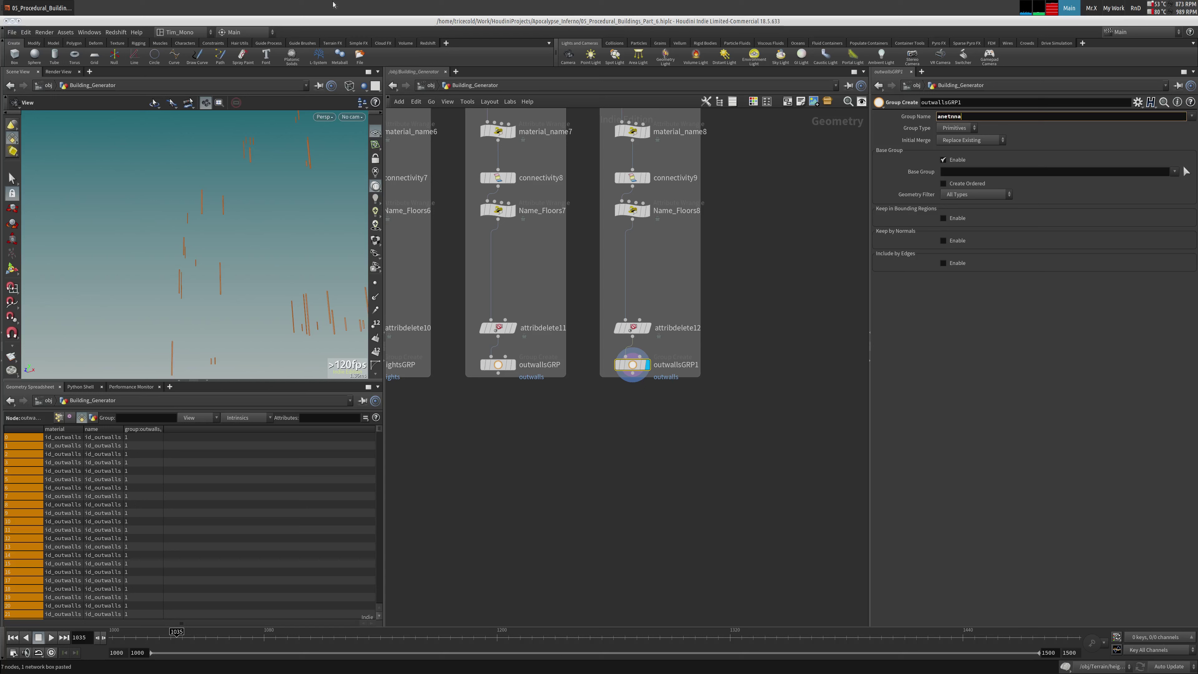
text(s)
key(BackSpace)
key(BackSpace)
key(BackSpace)
key(BackSpace)
key(BackSpace)
key(BackSpace)
text(tennas)
key(Return)
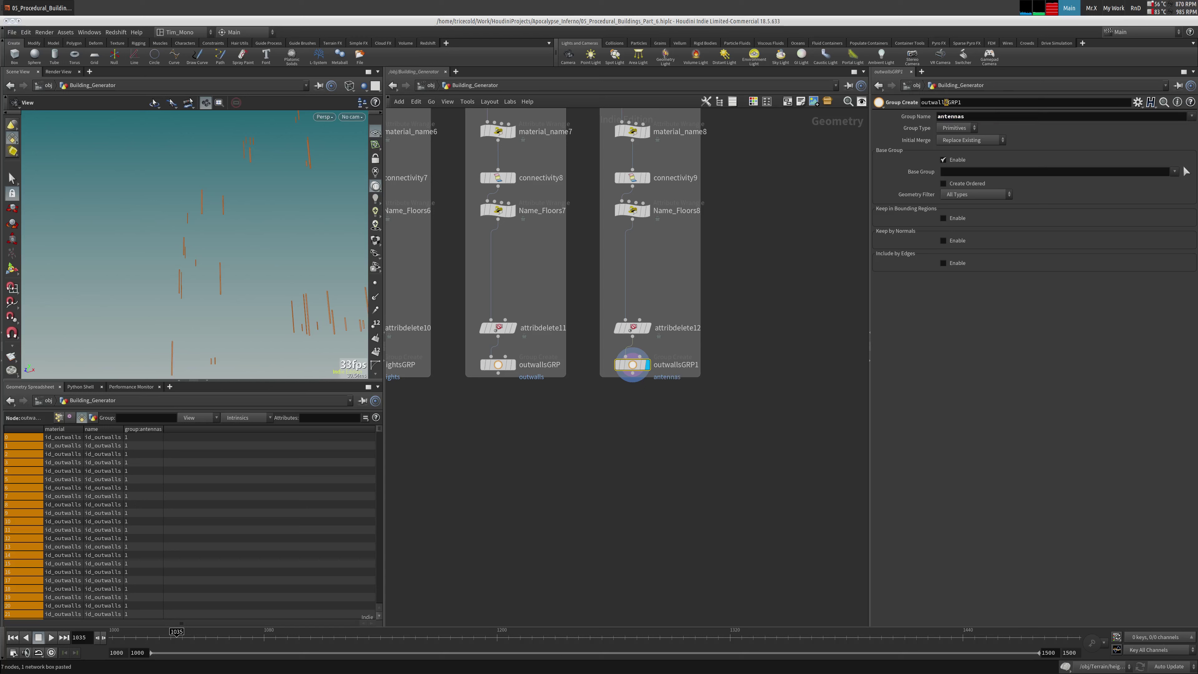
Rename the outwallsGRP1 node as antennasGRP and check its node info
drag(945, 103, 921, 102)
key(ctrl+v)
key(BackSpace)
key(Return)
middle_click(645, 373)
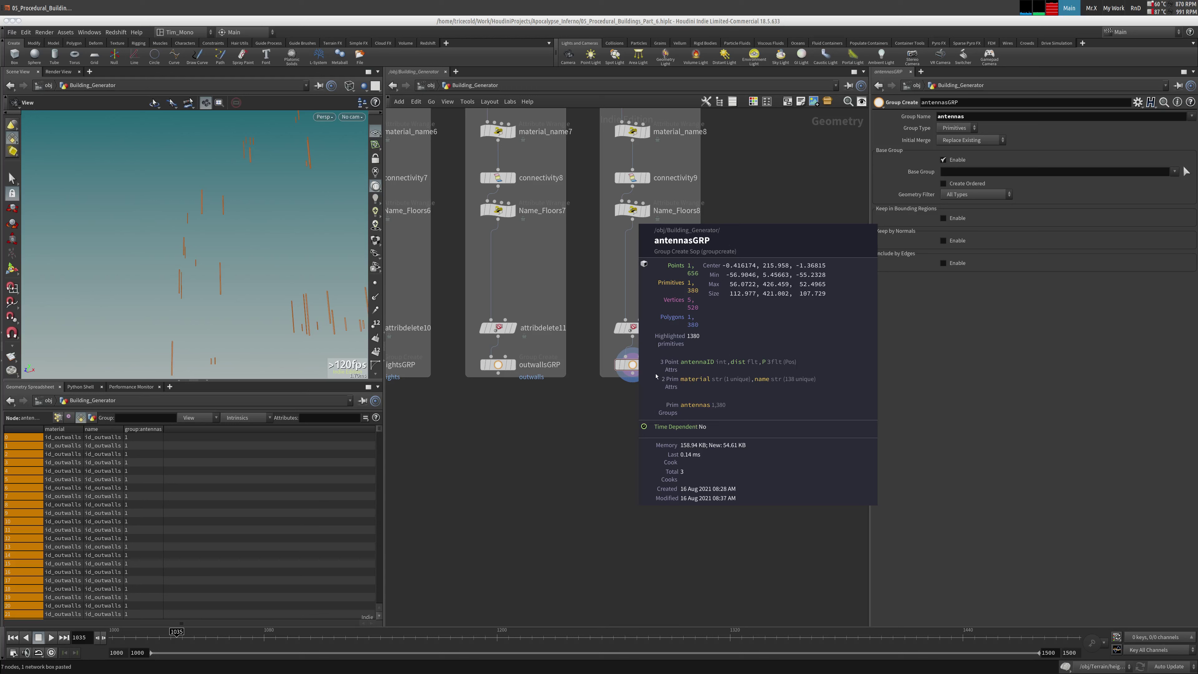
Examine the point attributes, wrangle code and node info along the antennas chain
click(57, 418)
middle_click(635, 368)
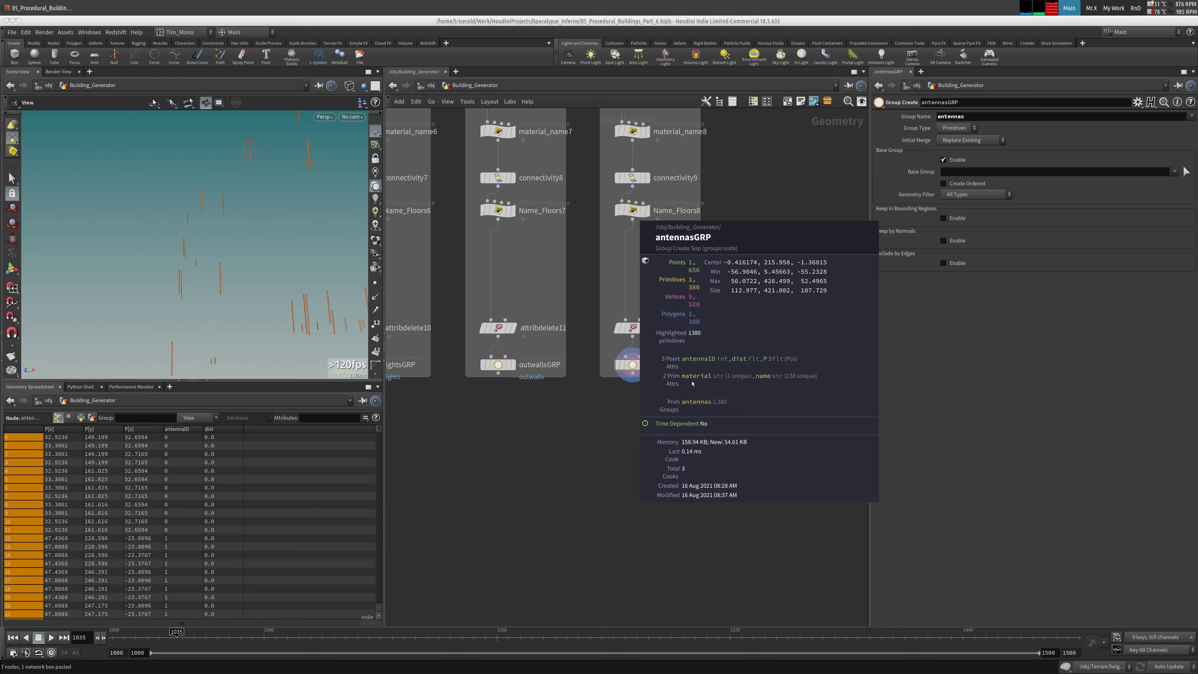
click(632, 210)
middle_drag(672, 265, 647, 365)
click(651, 231)
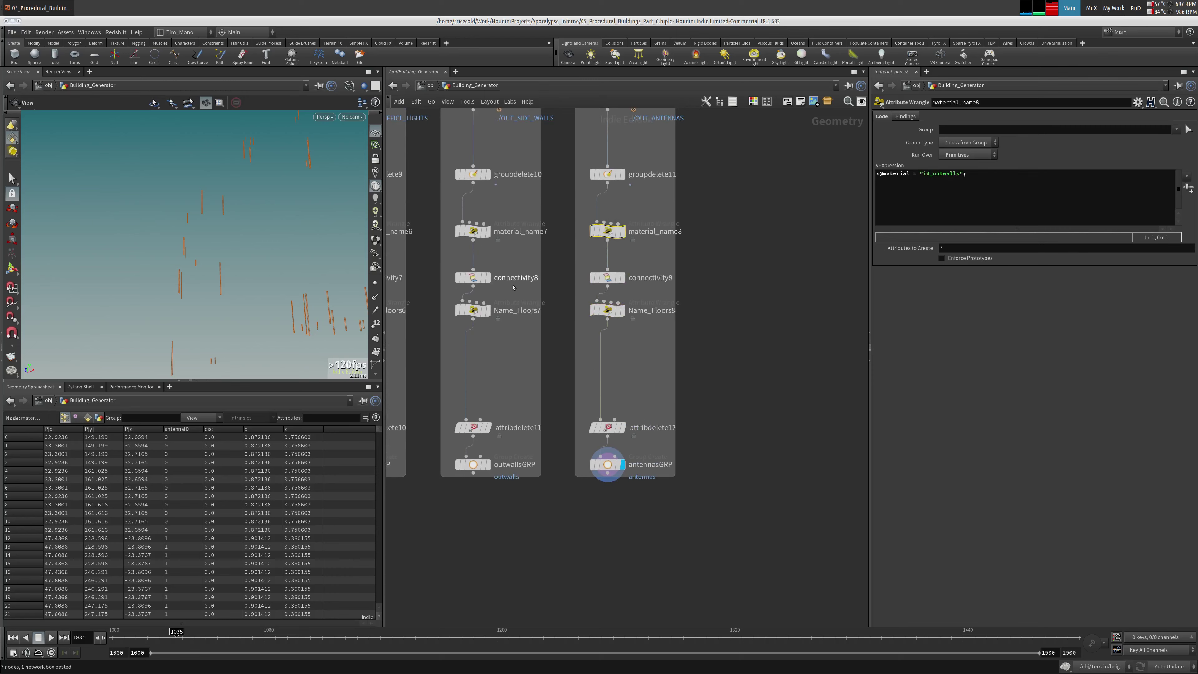
middle_drag(646, 247, 626, 393)
middle_click(586, 248)
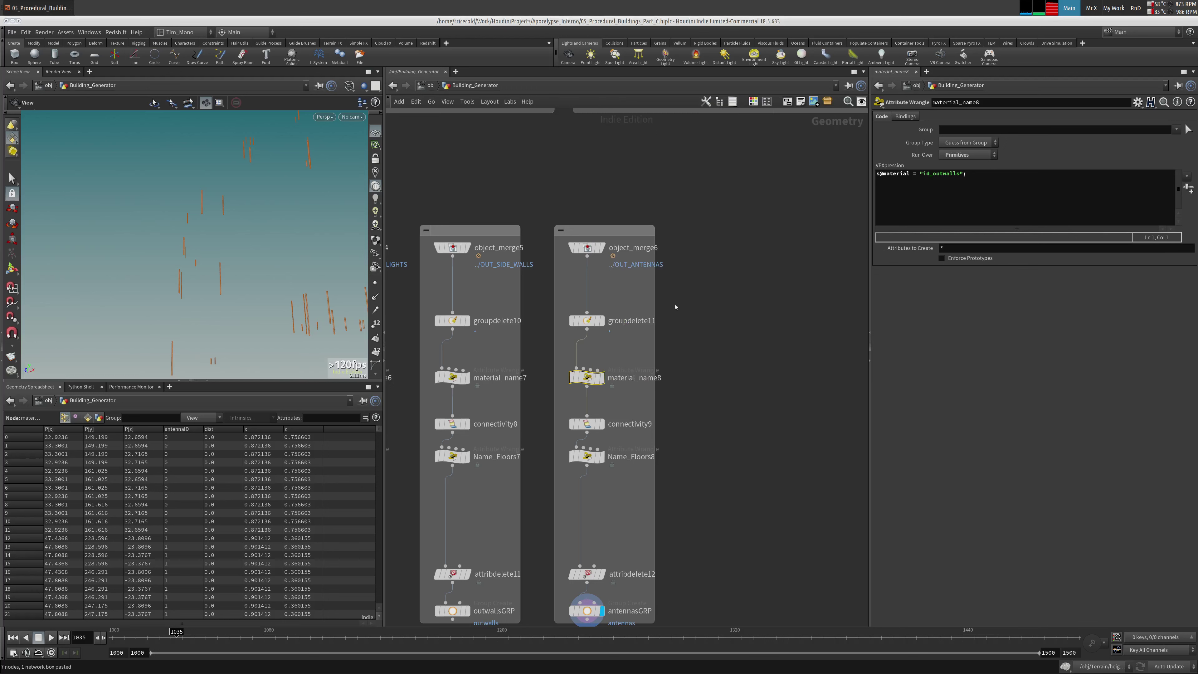
middle_drag(633, 349, 622, 343)
Test the top group of the merged antennas with a temporary Blast node, toggling Delete Non Selected, and delete the node
key(Tab)
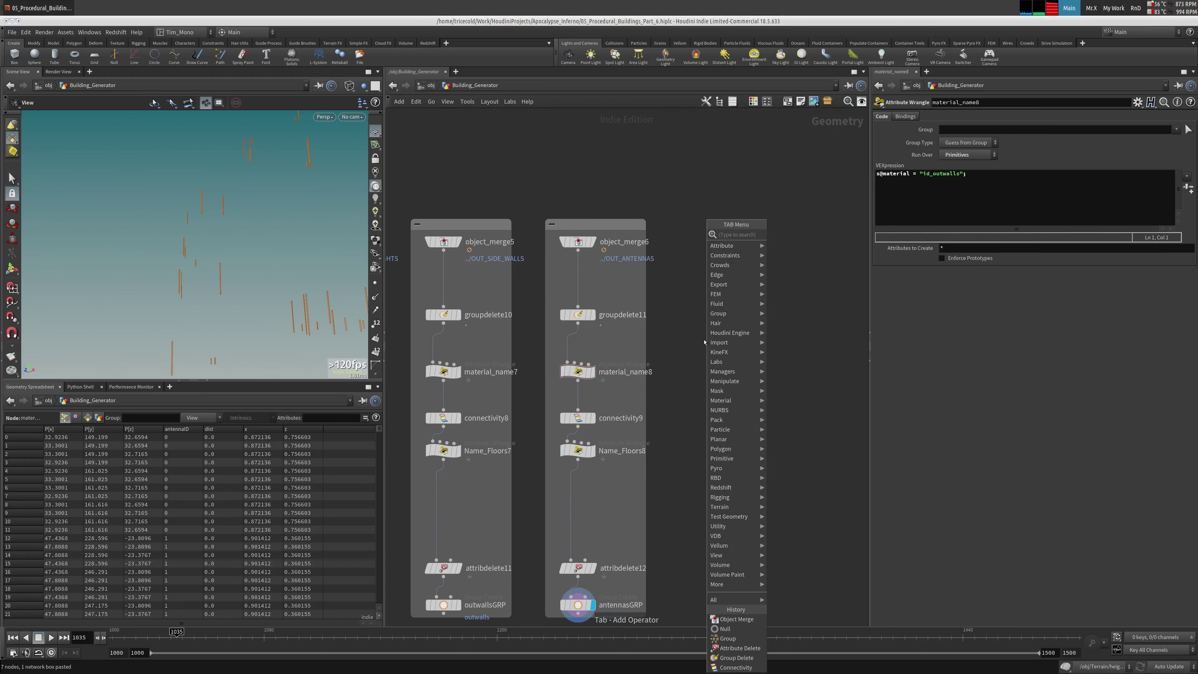
text(bla)
key(Return)
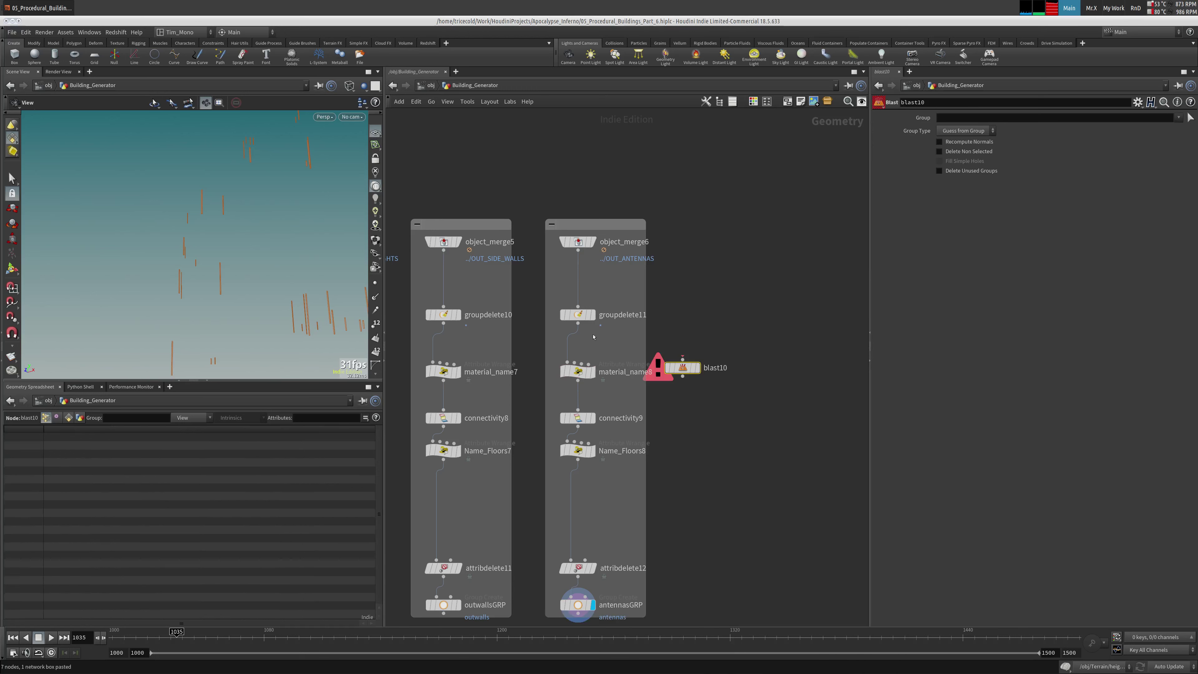
click(682, 367)
drag(661, 363, 673, 357)
key(r)
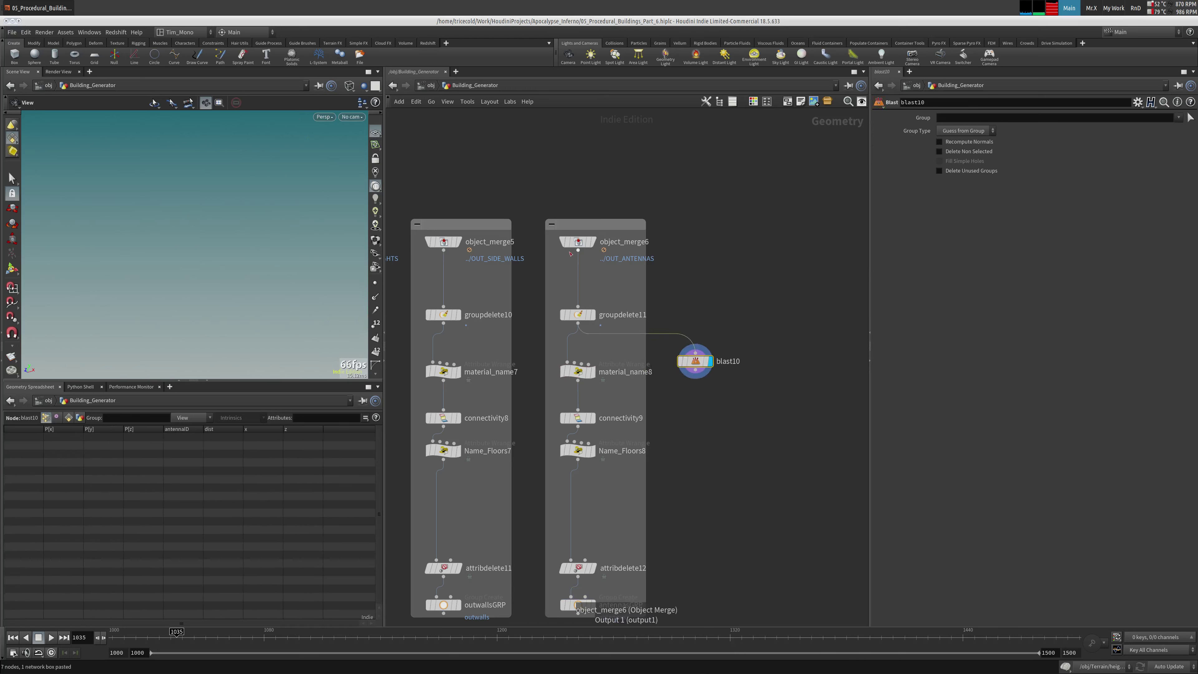
click(1178, 117)
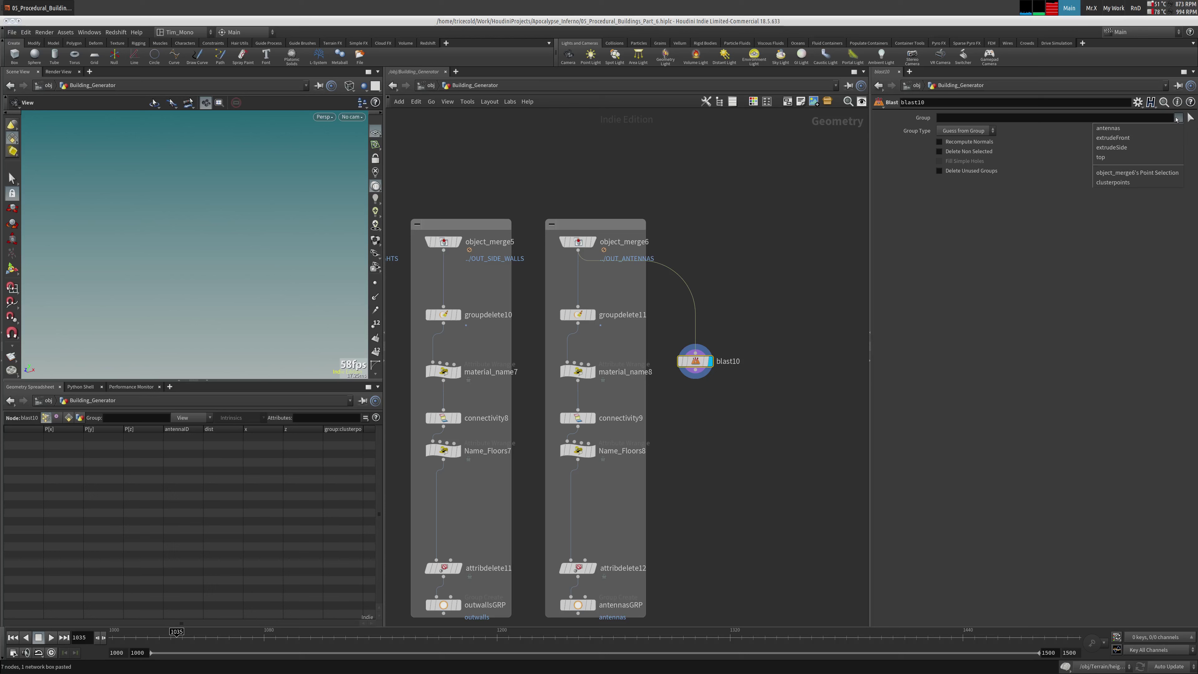
click(1140, 157)
click(961, 152)
click(961, 152)
click(961, 152)
click(962, 152)
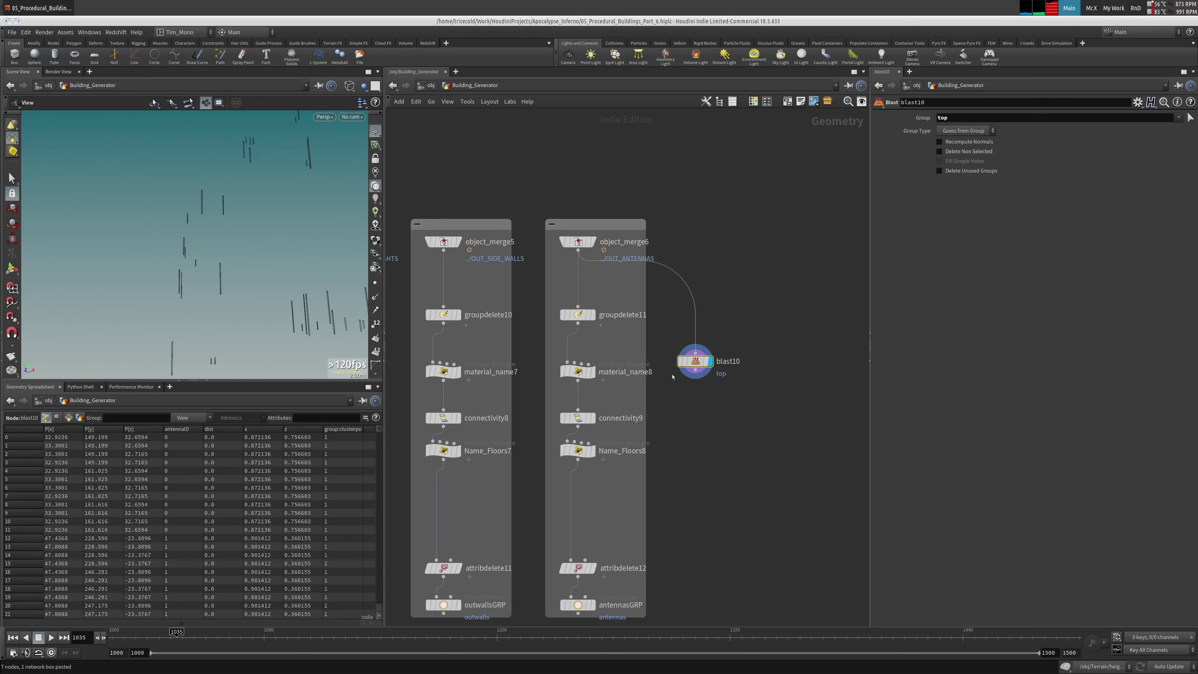
key(Delete)
Move the material_name8 wrangle closer to groupdelete11 and set its material to id_anetnnas
click(565, 314)
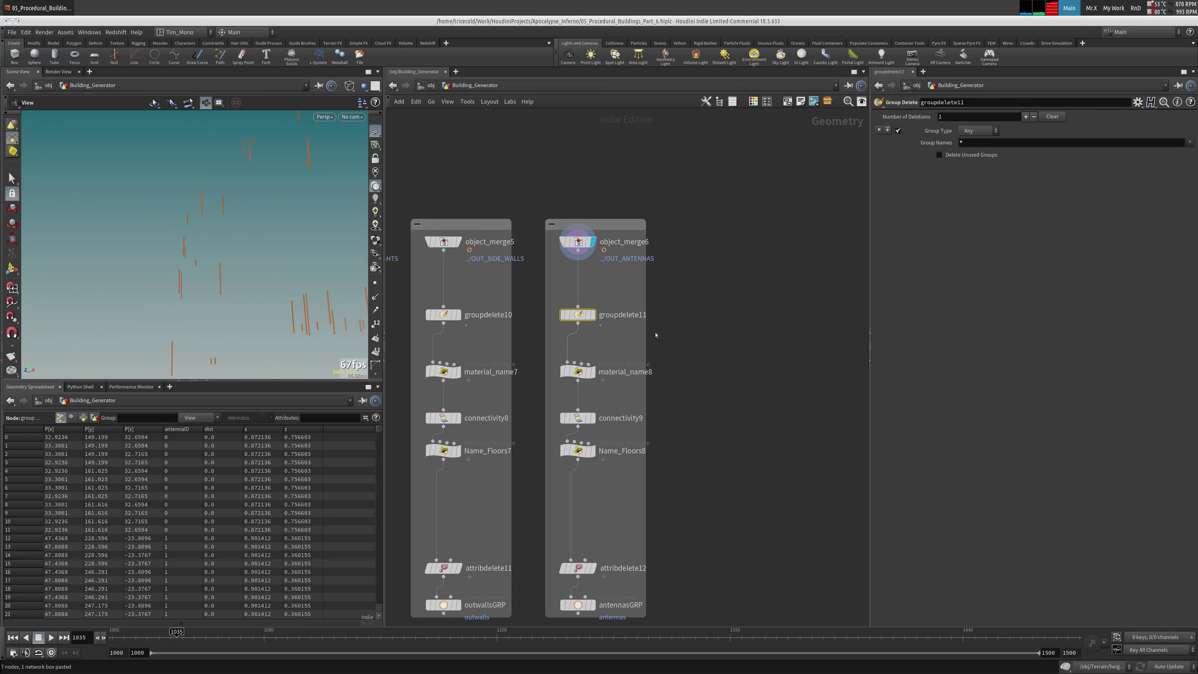
drag(577, 372, 578, 358)
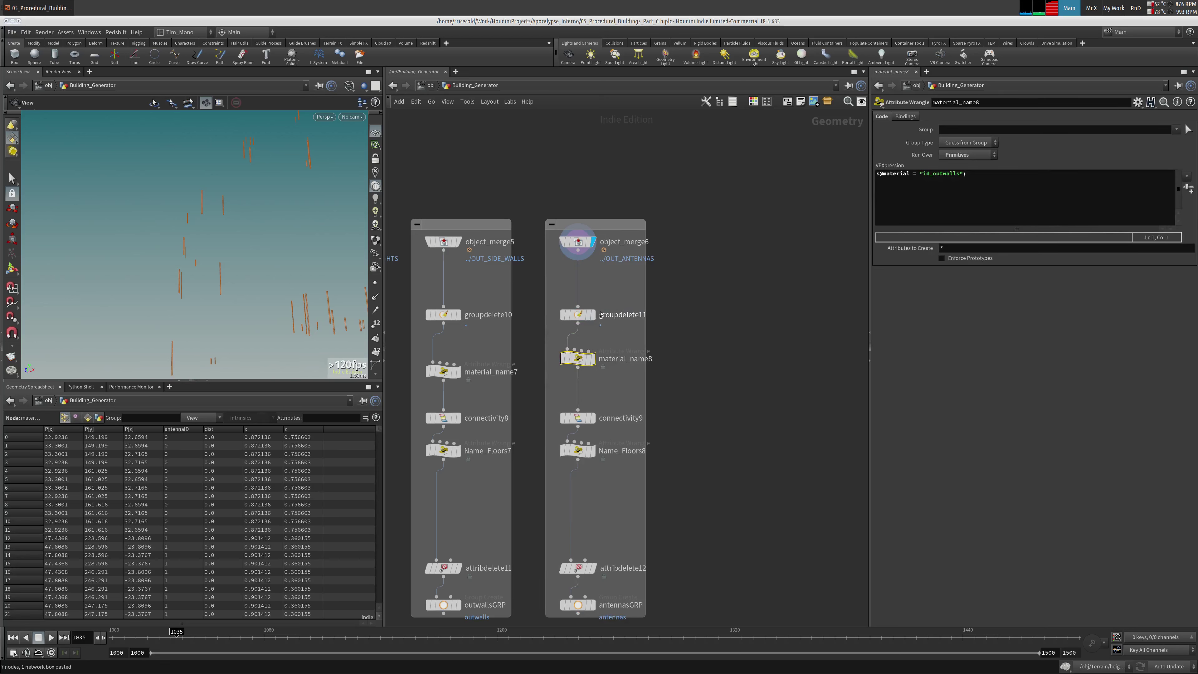
click(577, 314)
click(580, 359)
mouse_move(581, 360)
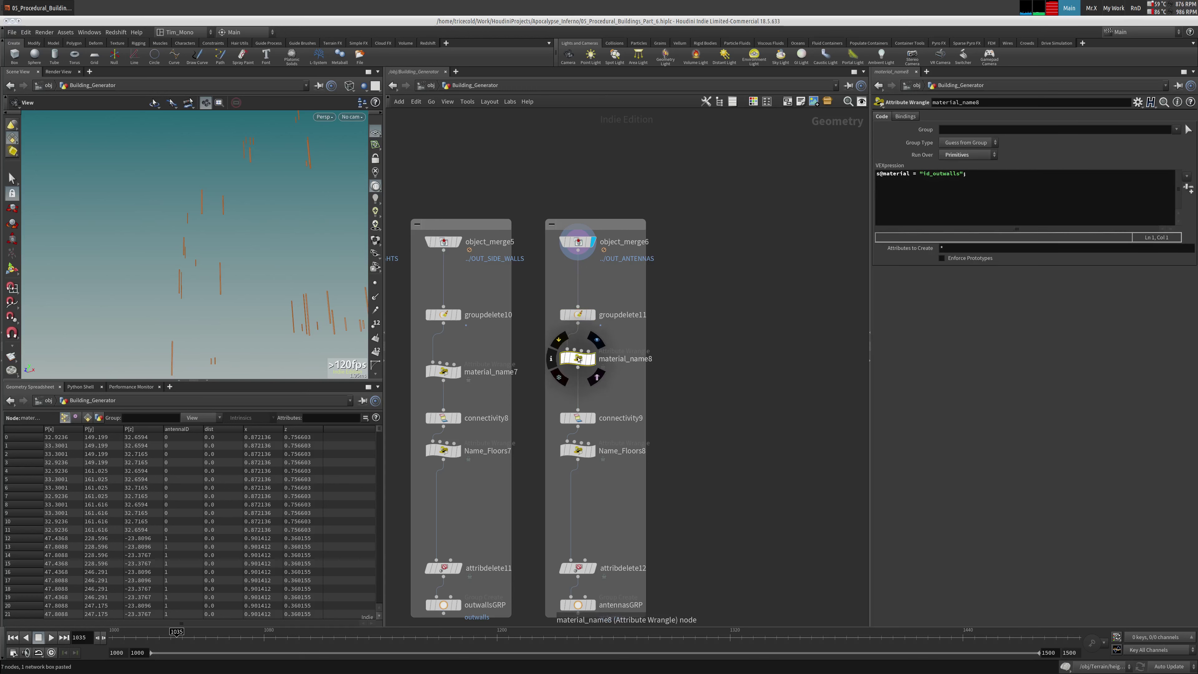
drag(935, 173, 959, 174)
click(943, 179)
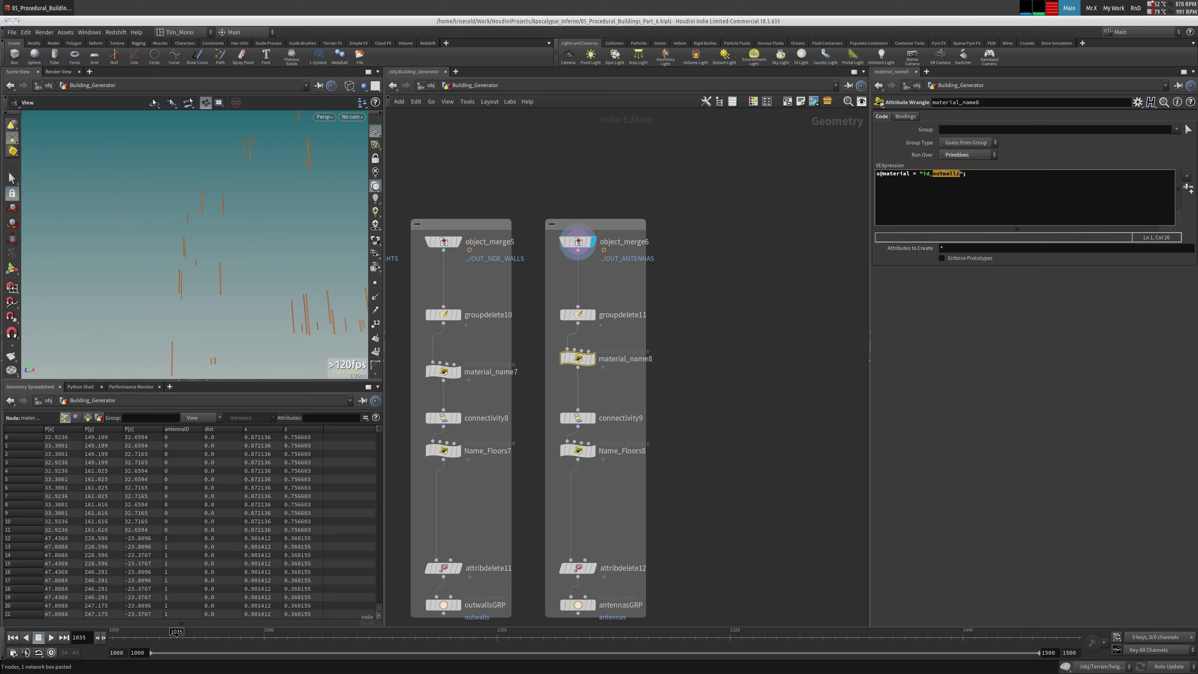
text(anetnna)
Exclude the top group from deletion by setting groupdelete11's group names to * ^top
click(578, 316)
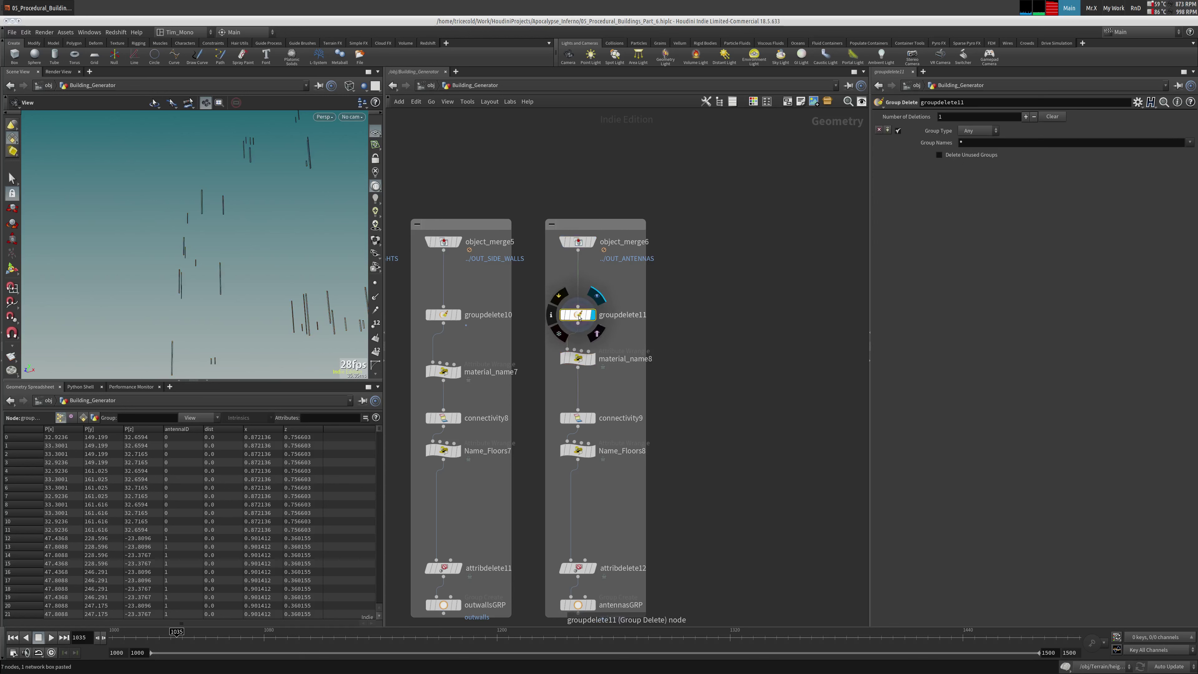
click(1189, 142)
click(1142, 181)
click(965, 143)
text(^top)
Place the material_name8 wrangle ahead of groupdelete11 in the chain and rename it antenna
mouse_move(578, 315)
mouse_down()
mouse_move(595, 395)
mouse_move(580, 293)
mouse_up()
double_click(617, 292)
key(ctrl+a)
text(antenna)
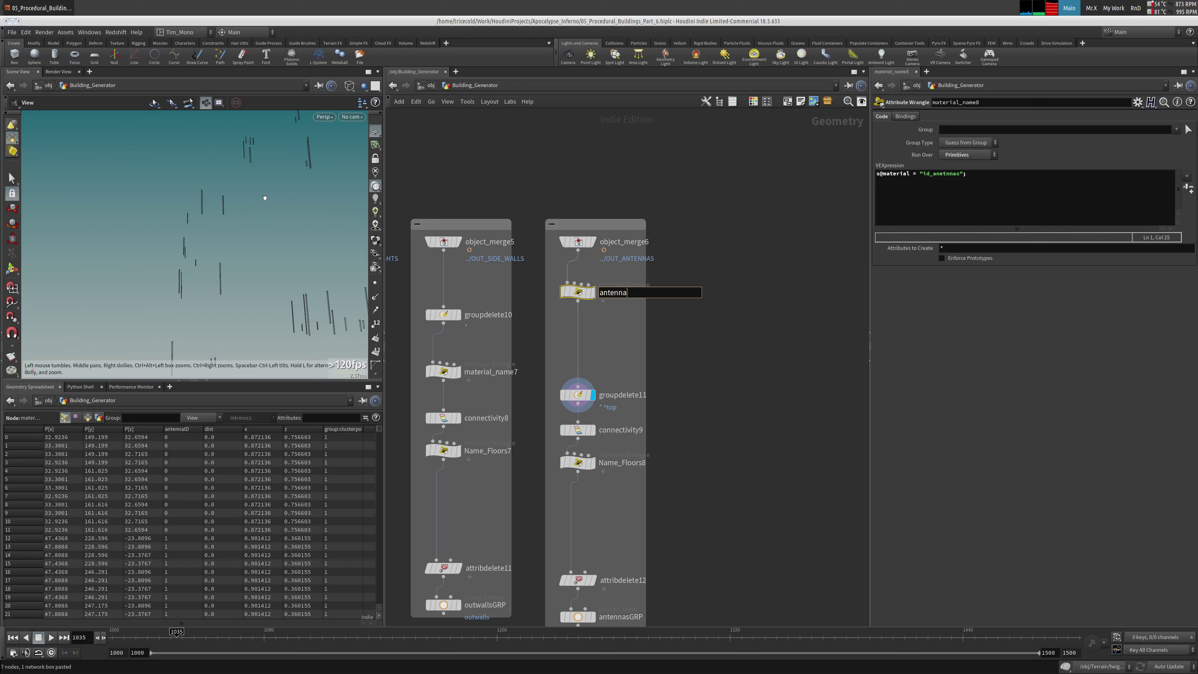
key(Return)
Insert a copy of the antenna wrangle below it and restrict the copy to the top group
key(ctrl+c)
key(ctrl+v)
click(1176, 130)
click(1161, 168)
Set the material in the antenna1 wrangle to id_antenna_light
drag(937, 174, 954, 174)
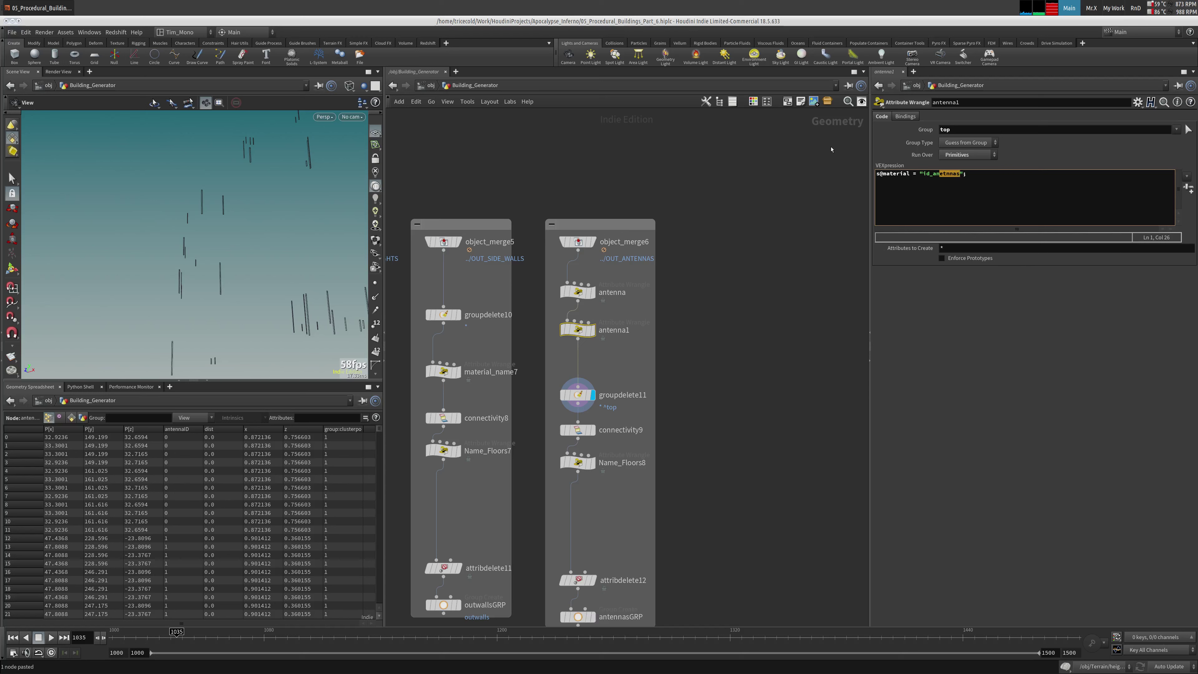
text(tenna_light)
click(786, 217)
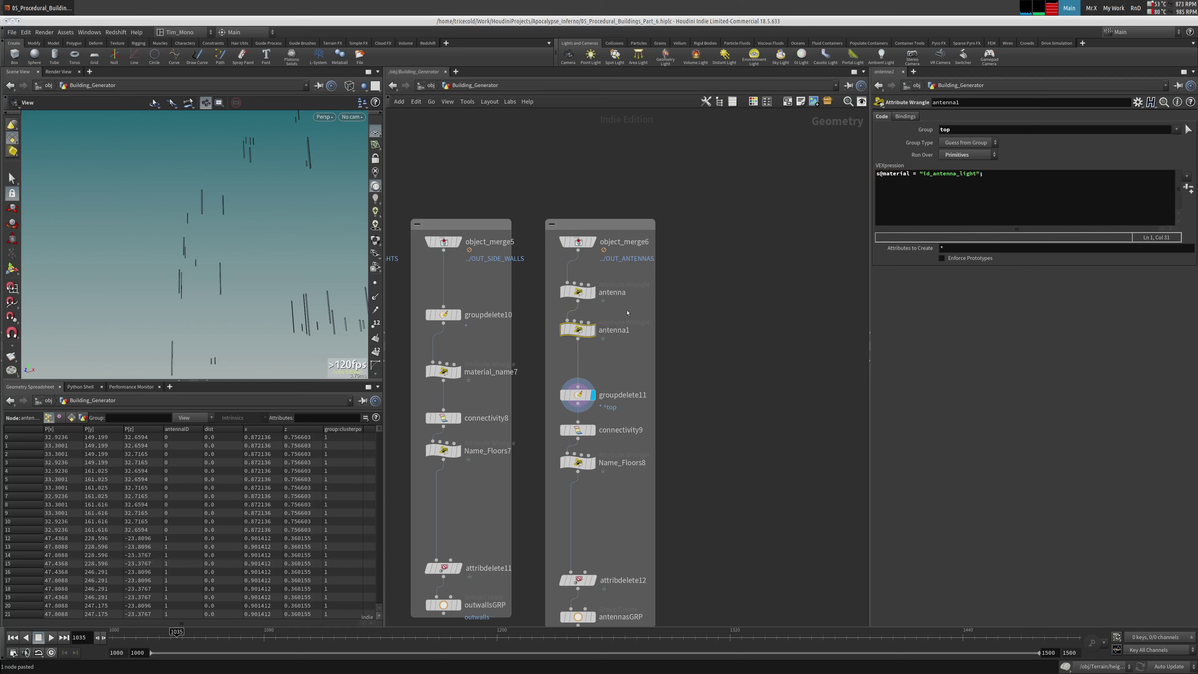
Correct the material name in the antenna wrangle to id_antennas
key(Down)
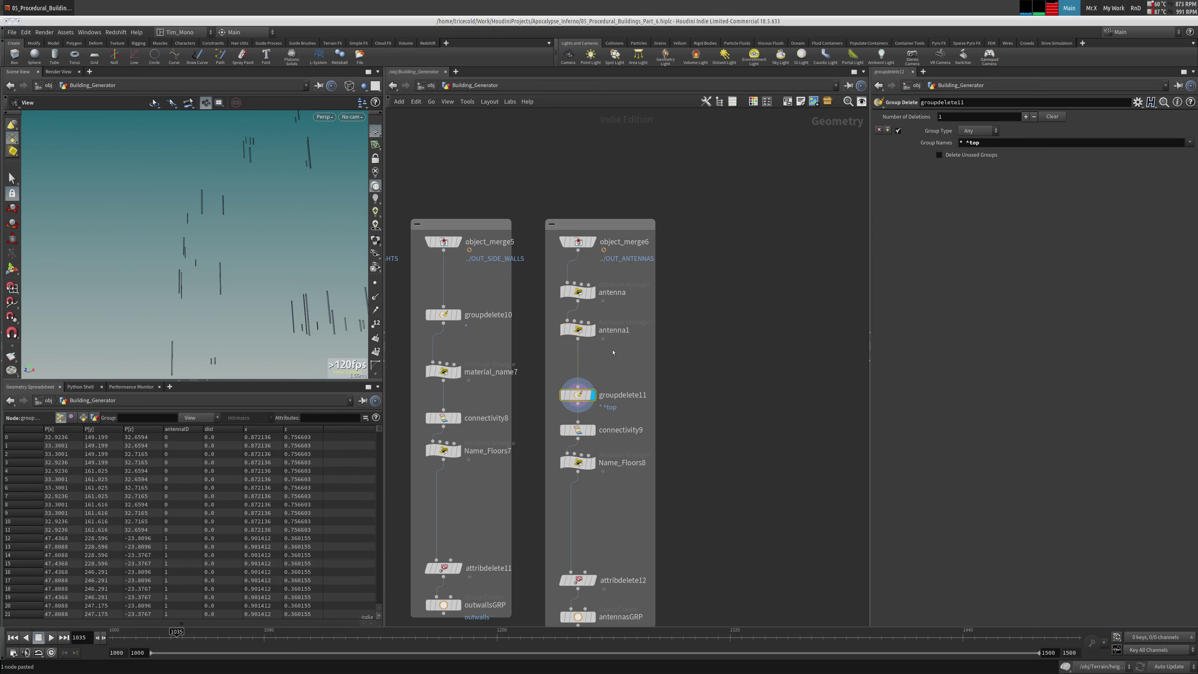
key(Up)
key(Up)
click(947, 175)
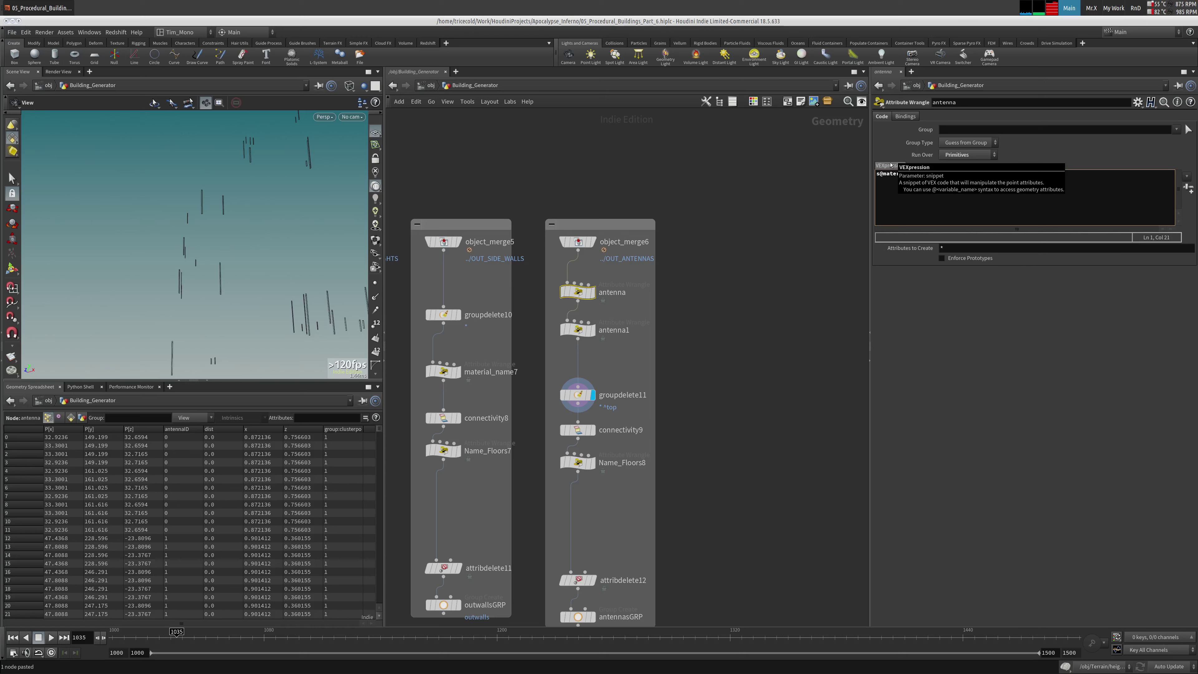
text(ennas";)
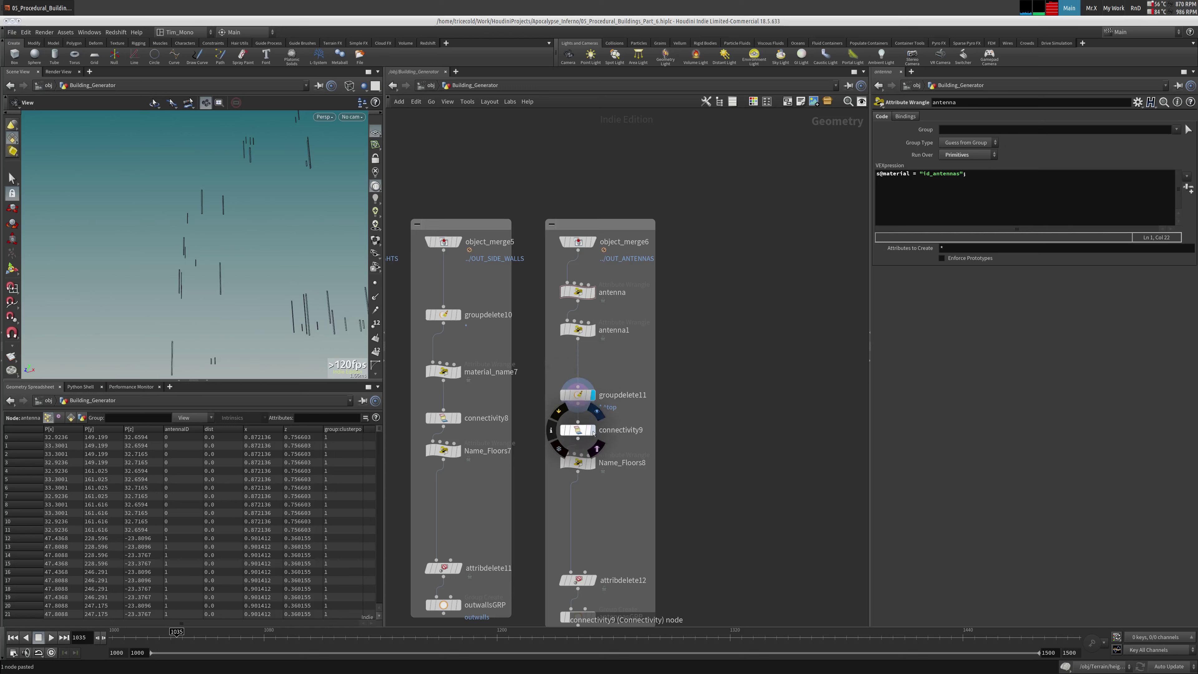
Display Name_Floors8 and examine its primitive material and name values, sorted by material
drag(585, 429, 585, 422)
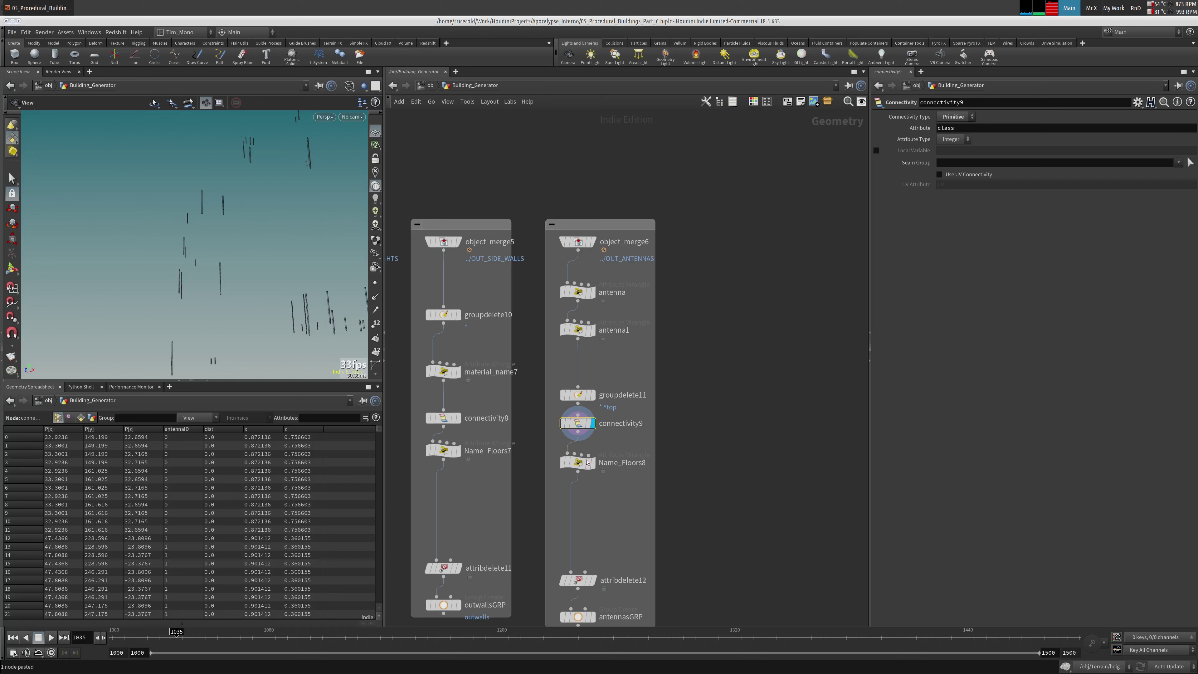
click(577, 463)
drag(577, 465, 577, 460)
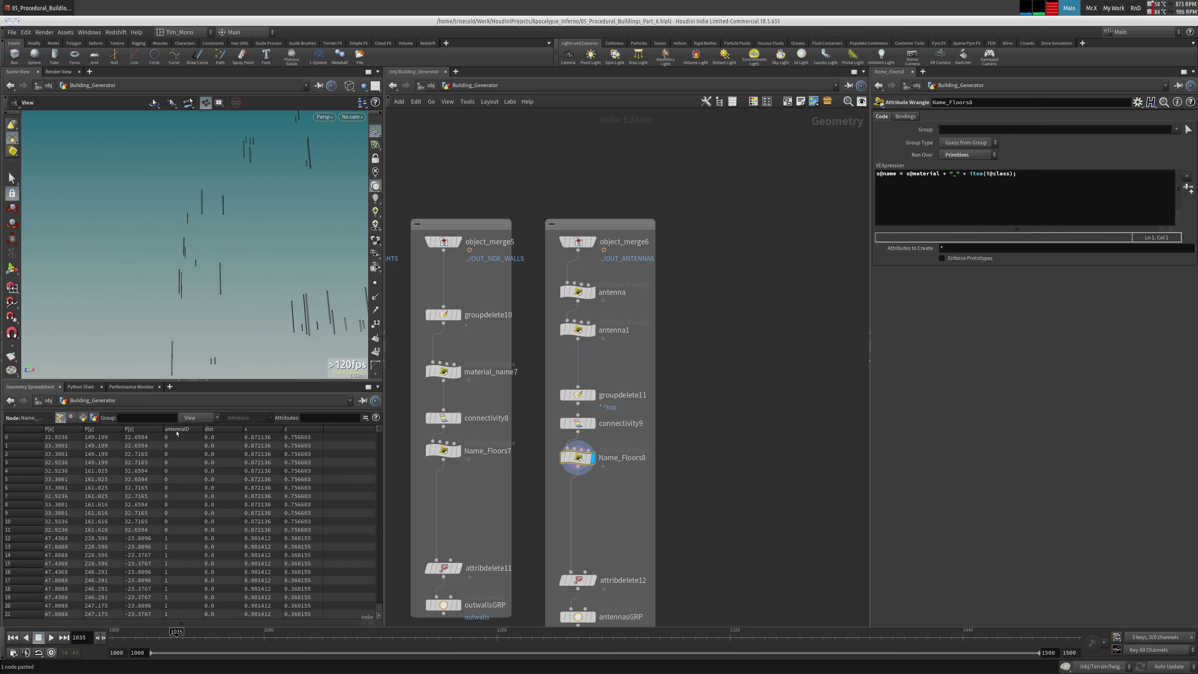
click(85, 418)
drag(124, 429, 179, 429)
click(131, 430)
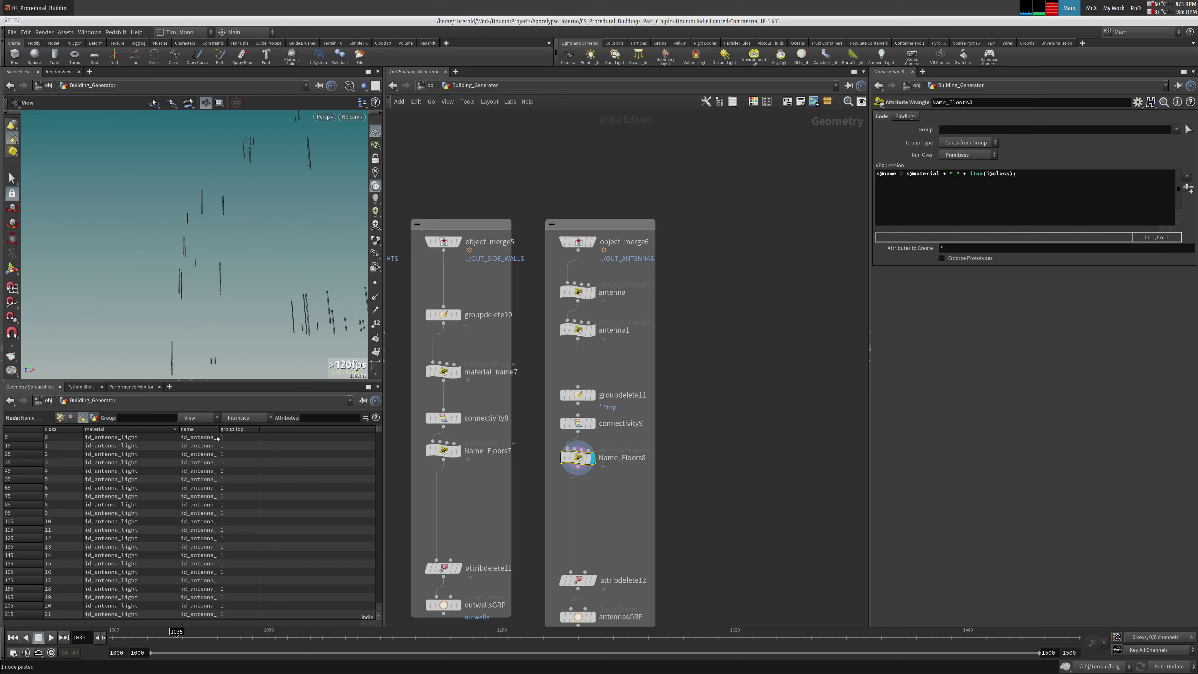
drag(219, 429, 259, 429)
Move attribdelete12 and antennasGRP up in the antenna box, in line with the outer walls chain, and display antennasGRP
middle_drag(593, 520, 611, 343)
drag(602, 404, 602, 391)
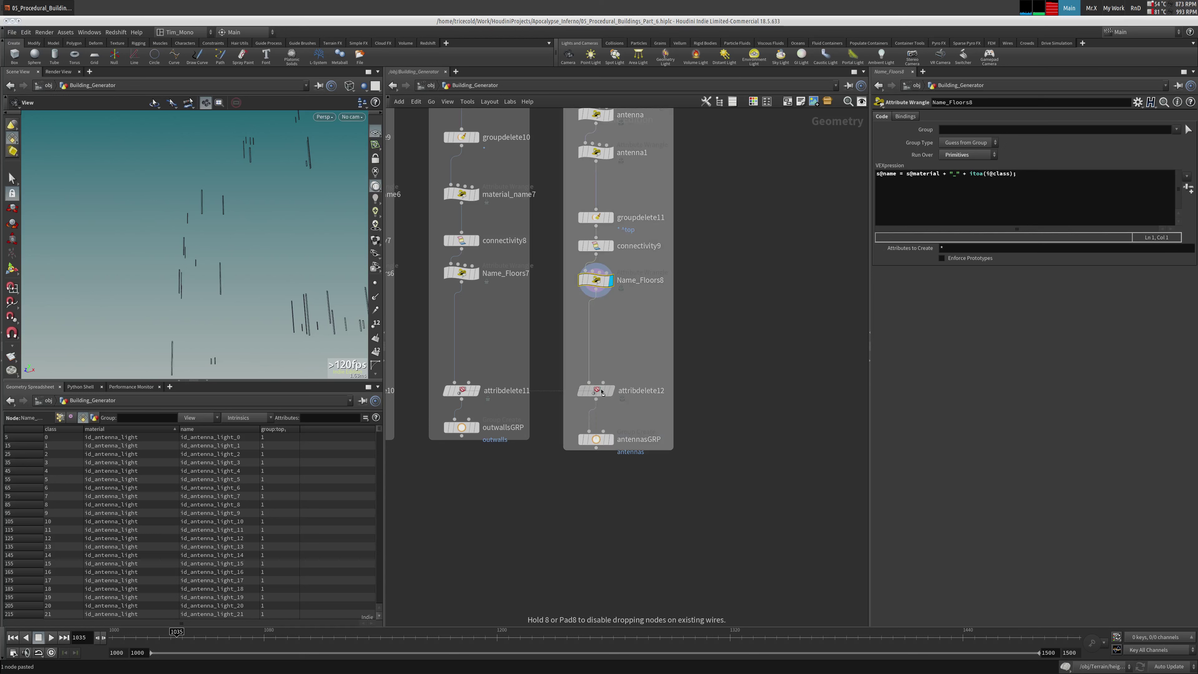
drag(605, 444, 605, 432)
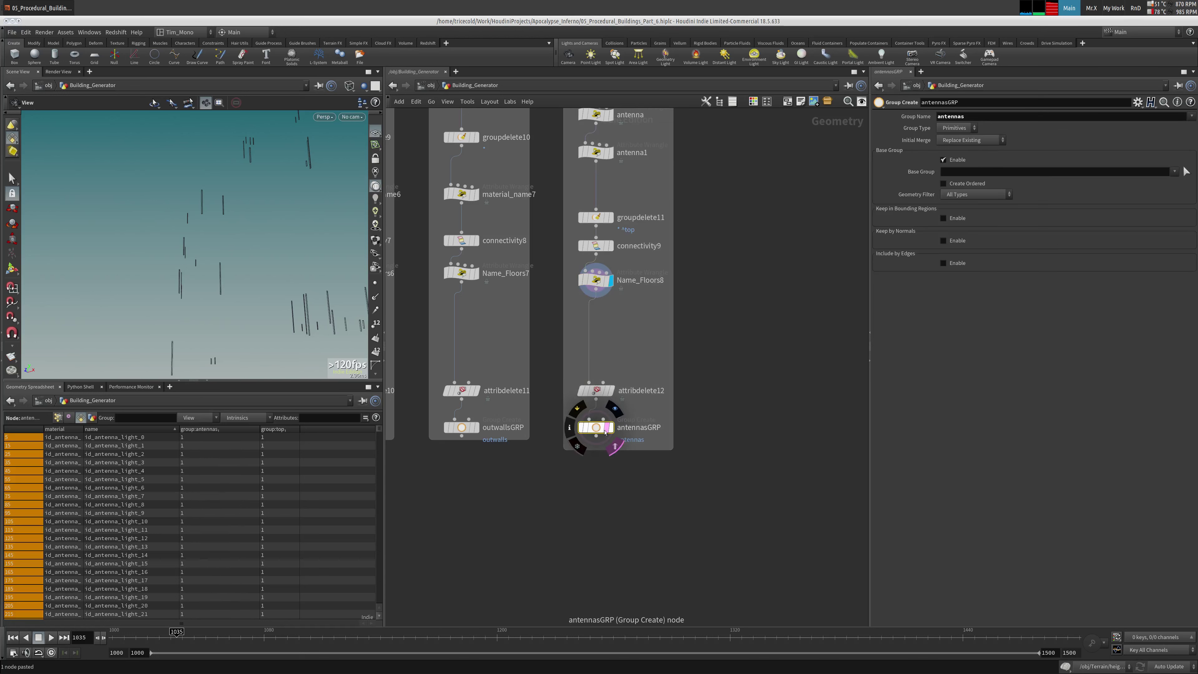
middle_click(615, 431)
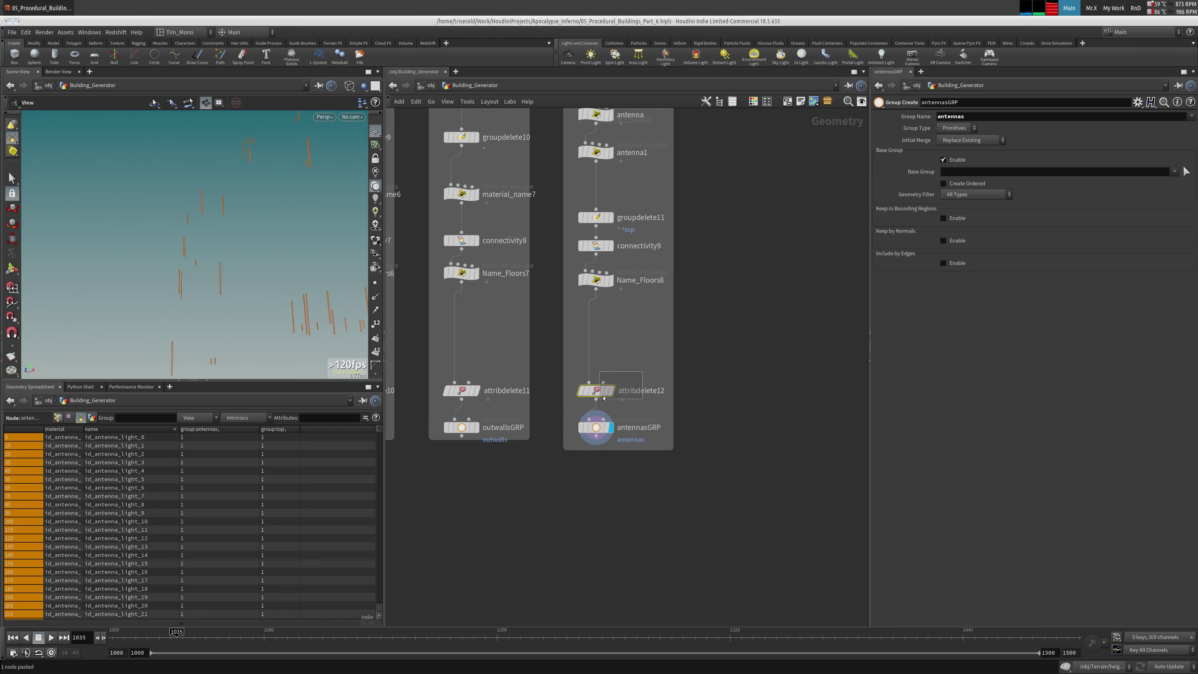
Set the point attributes removed by attribdelete12 to x z dir extrude_dir dist
click(595, 391)
click(1191, 137)
click(1165, 165)
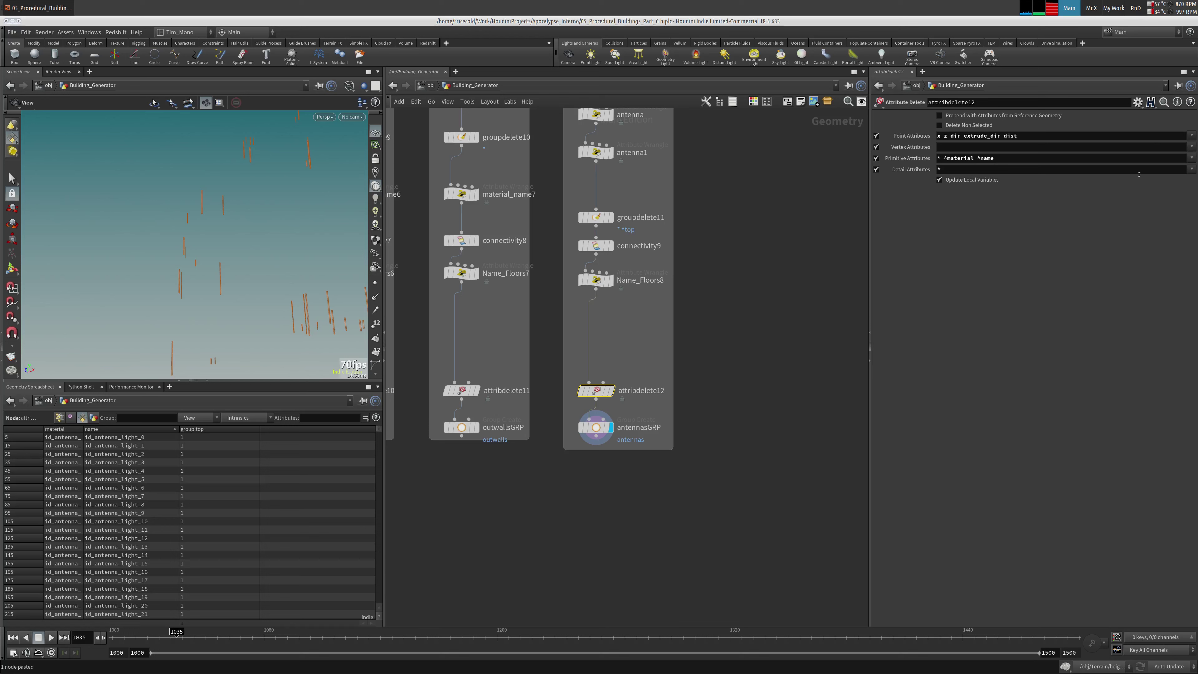
middle_click(597, 390)
Remove the ^top exception from groupdelete11 so its group names are just *, and save the scene
middle_drag(628, 293, 620, 359)
click(589, 284)
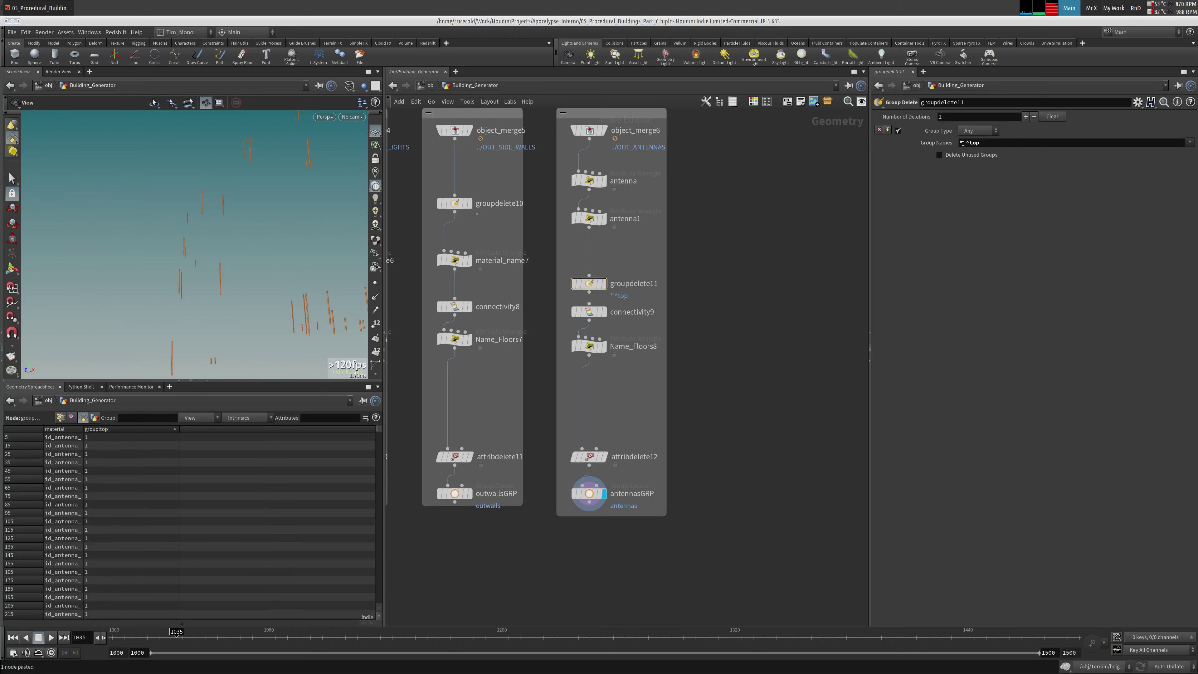
drag(960, 142, 983, 142)
key(BackSpace)
key(Return)
middle_click(589, 493)
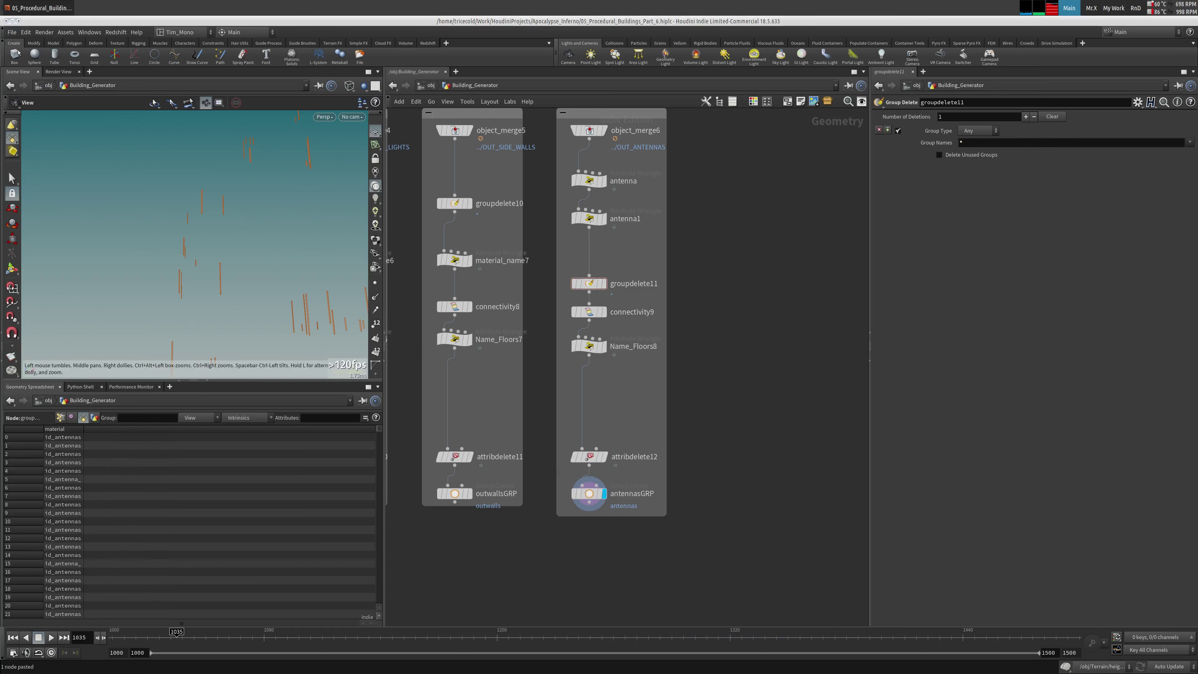
key(ctrl+s)
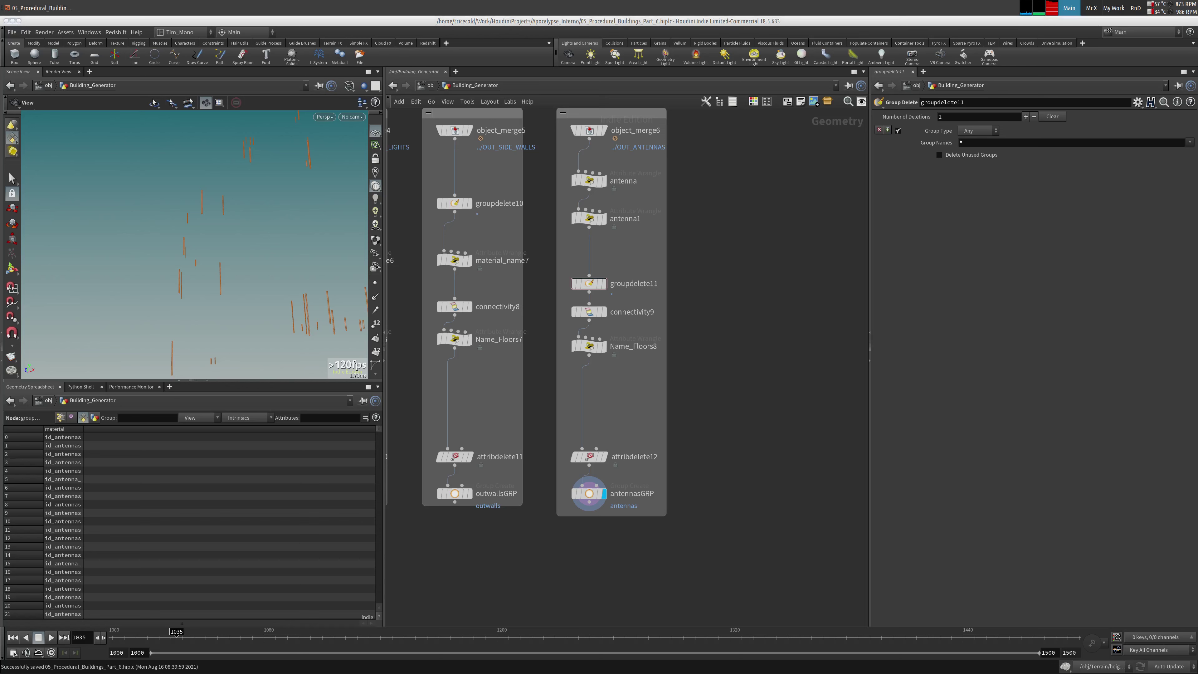
Widen the network editor to make room for all the boxed part chains
scroll(763, 436, down, 8)
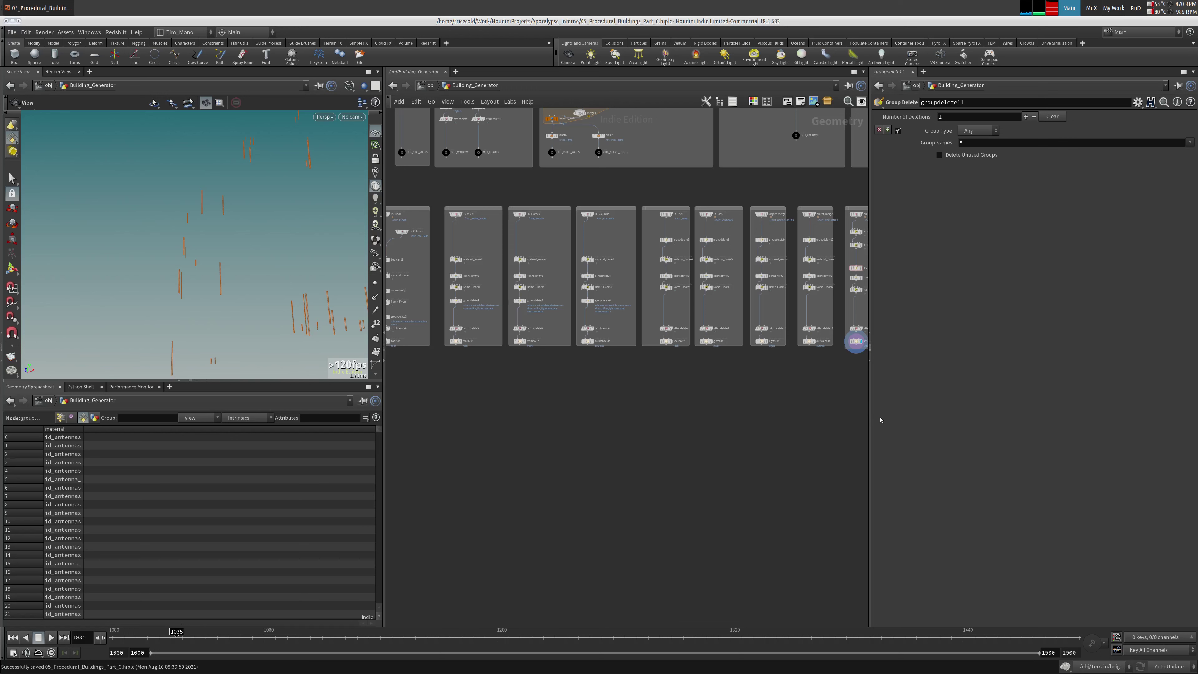
drag(869, 417, 962, 410)
scroll(802, 214, down, 2)
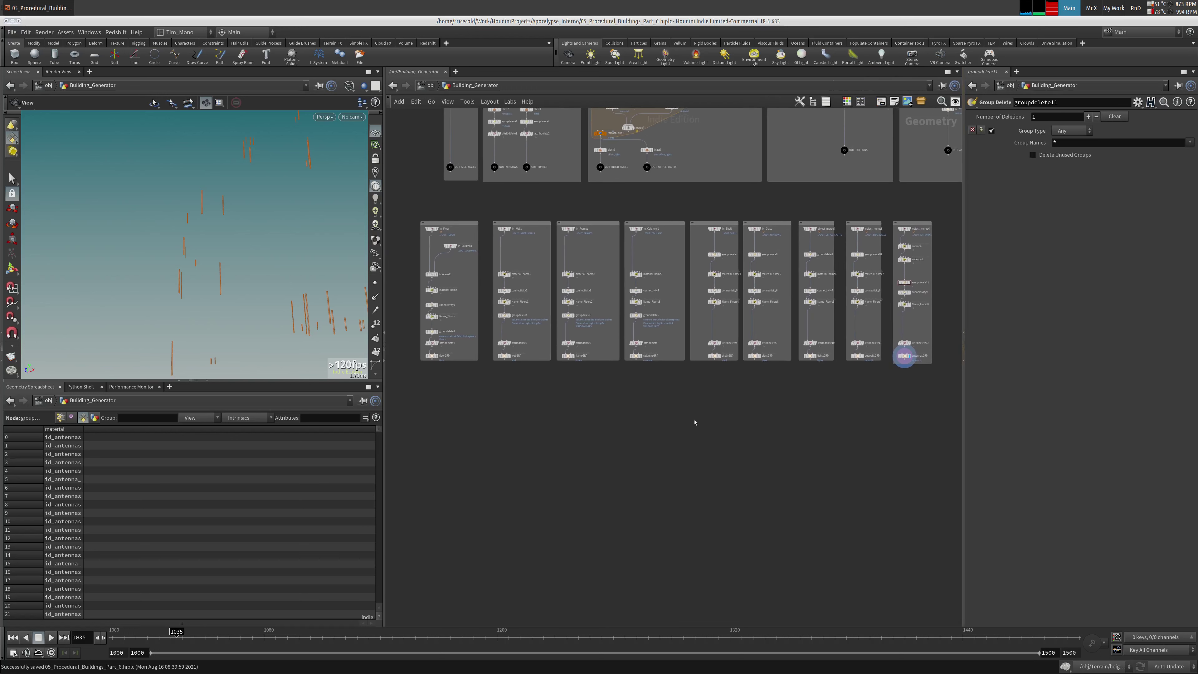
scroll(739, 227, down, 2)
drag(491, 227, 863, 319)
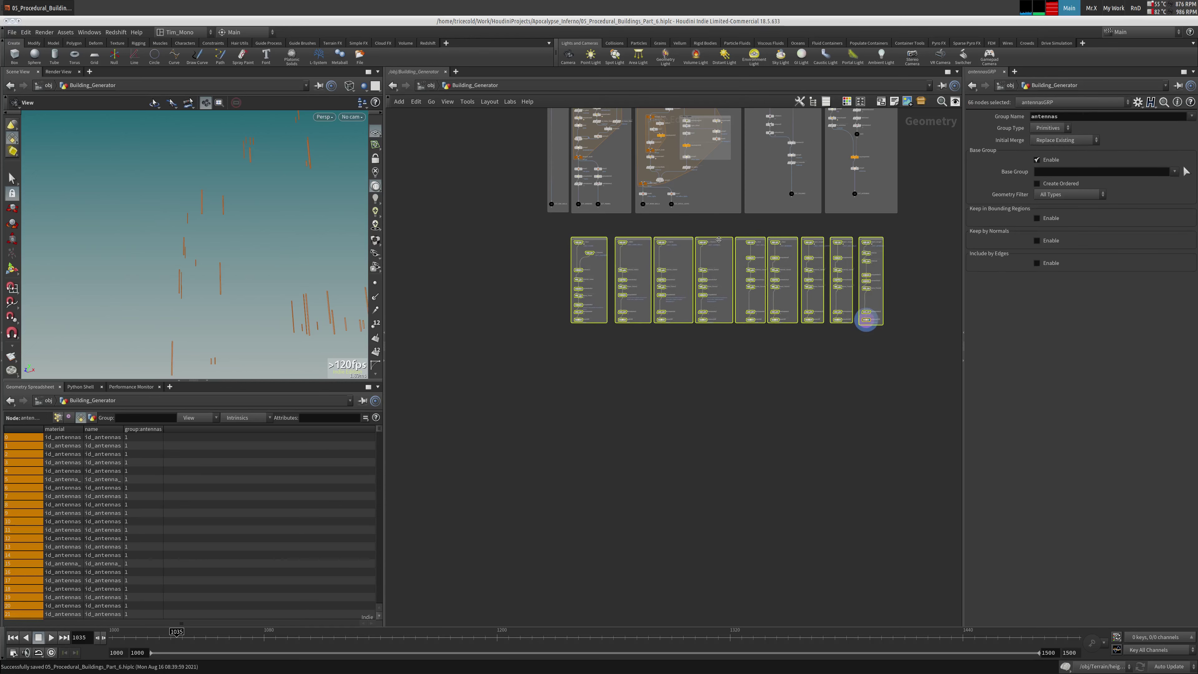
click(740, 383)
scroll(672, 380, up, 5)
scroll(612, 420, down, 5)
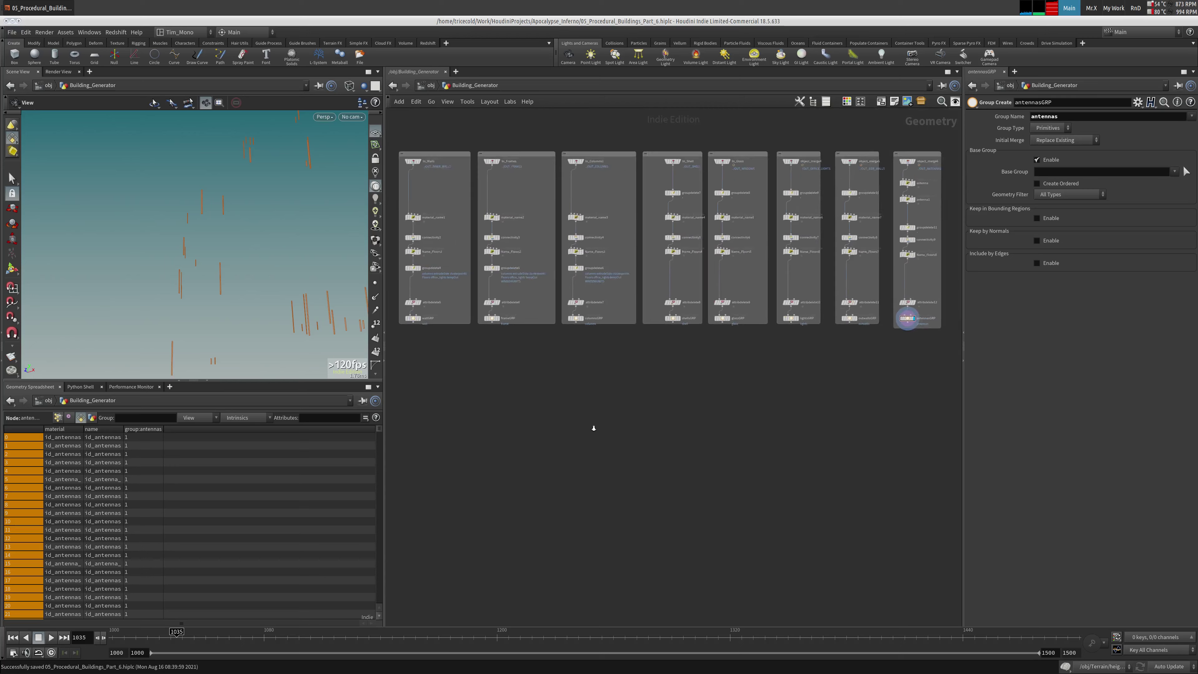
Add a Merge node below the boxes, connect the group nodes of all nine part chains to it, and display it
key(Tab)
text(merge)
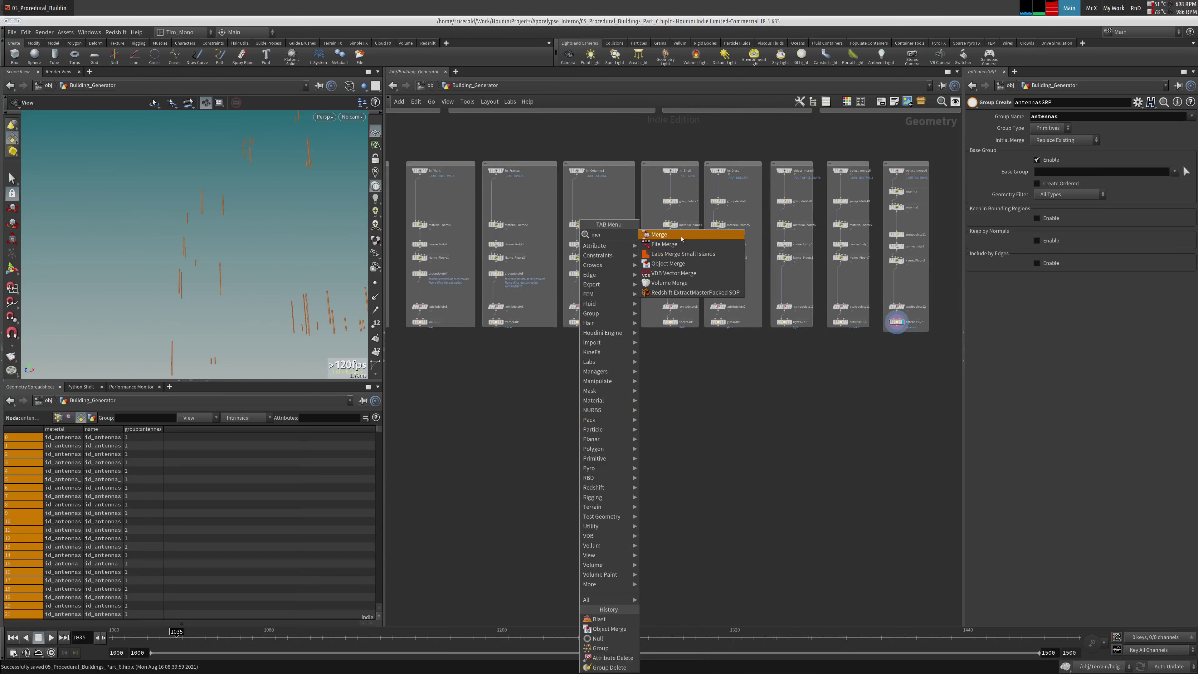
key(Return)
click(651, 426)
drag(854, 353, 654, 412)
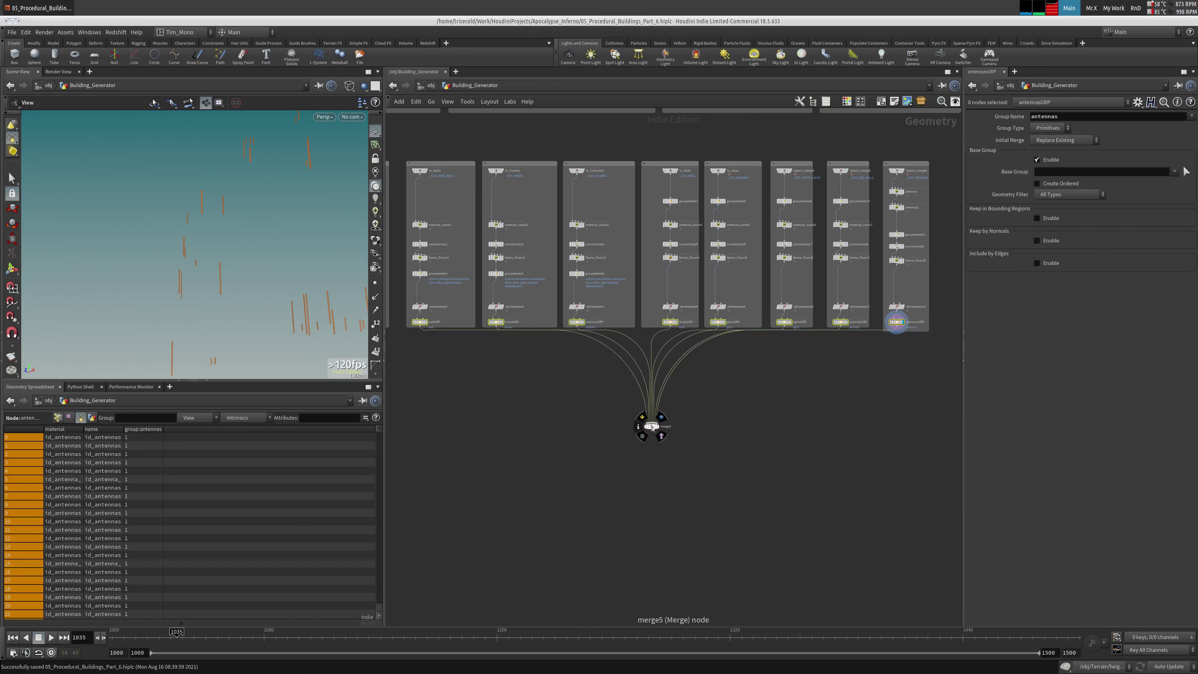
drag(652, 426, 640, 380)
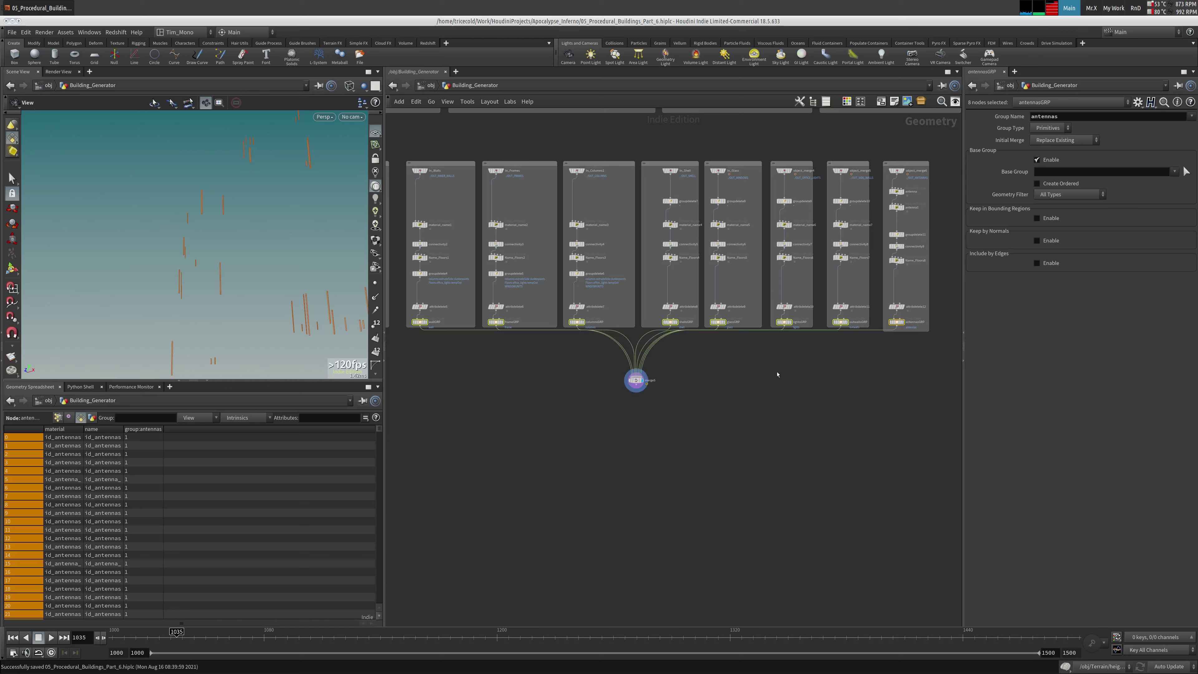
click(739, 463)
Select merge5 and examine the merged building in the viewport along with its inputs and primitive attributes
scroll(201, 294, down, 6)
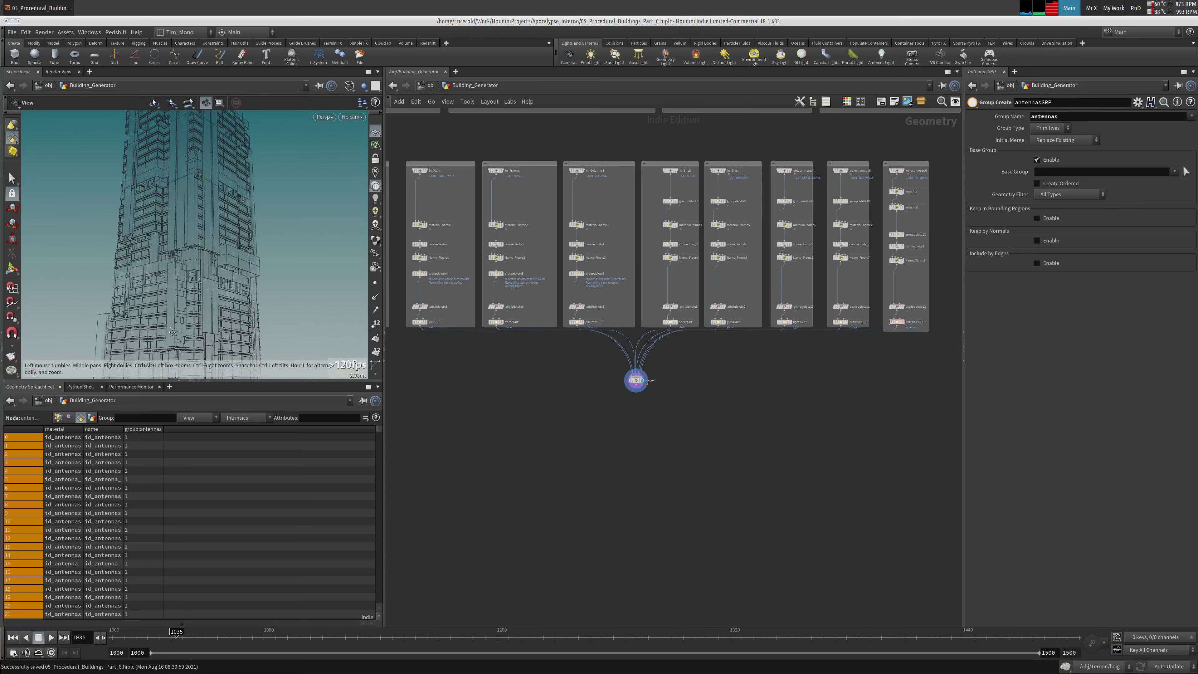
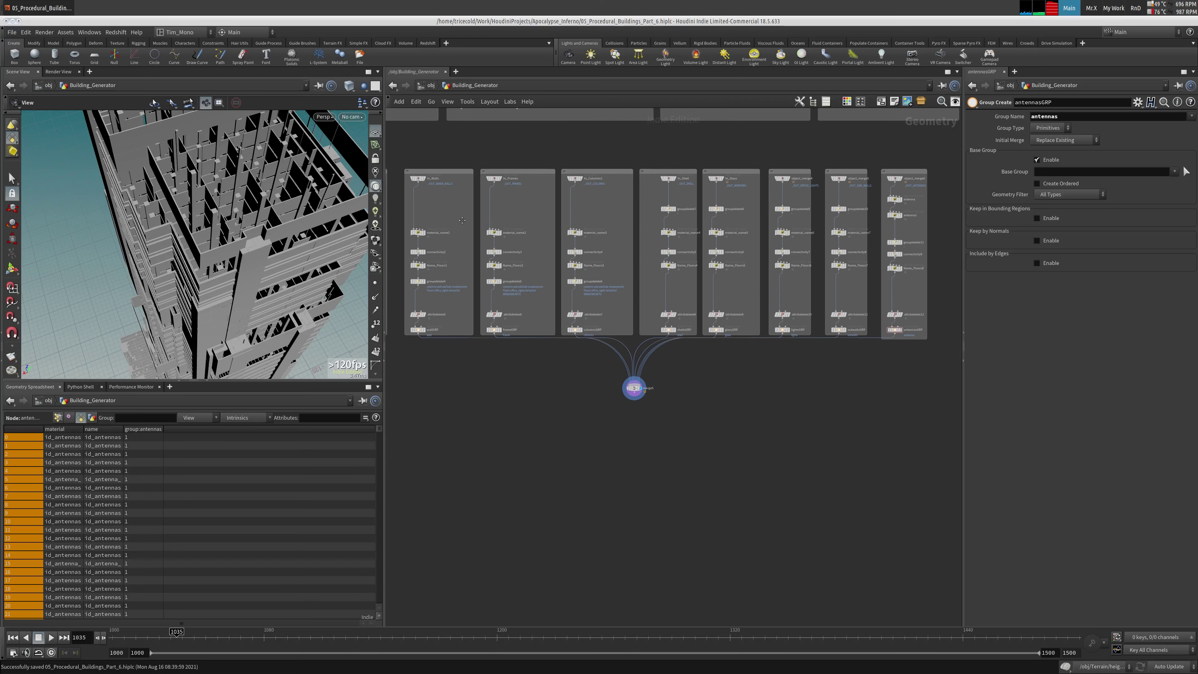
mouse_move(786, 350)
mouse_down()
mouse_move(714, 358)
mouse_move(793, 356)
mouse_up()
drag(432, 323, 912, 304)
scroll(829, 324, down, 3)
scroll(498, 313, up, 2)
click(748, 344)
click(748, 344)
click(748, 350)
mouse_move(226, 245)
mouse_down()
mouse_move(266, 195)
mouse_move(256, 234)
mouse_move(281, 201)
mouse_move(210, 303)
mouse_move(254, 228)
mouse_move(258, 314)
mouse_move(185, 330)
mouse_move(193, 263)
mouse_up()
key(w)
key(w)
middle_drag(193, 263, 198, 229)
drag(198, 228, 219, 280)
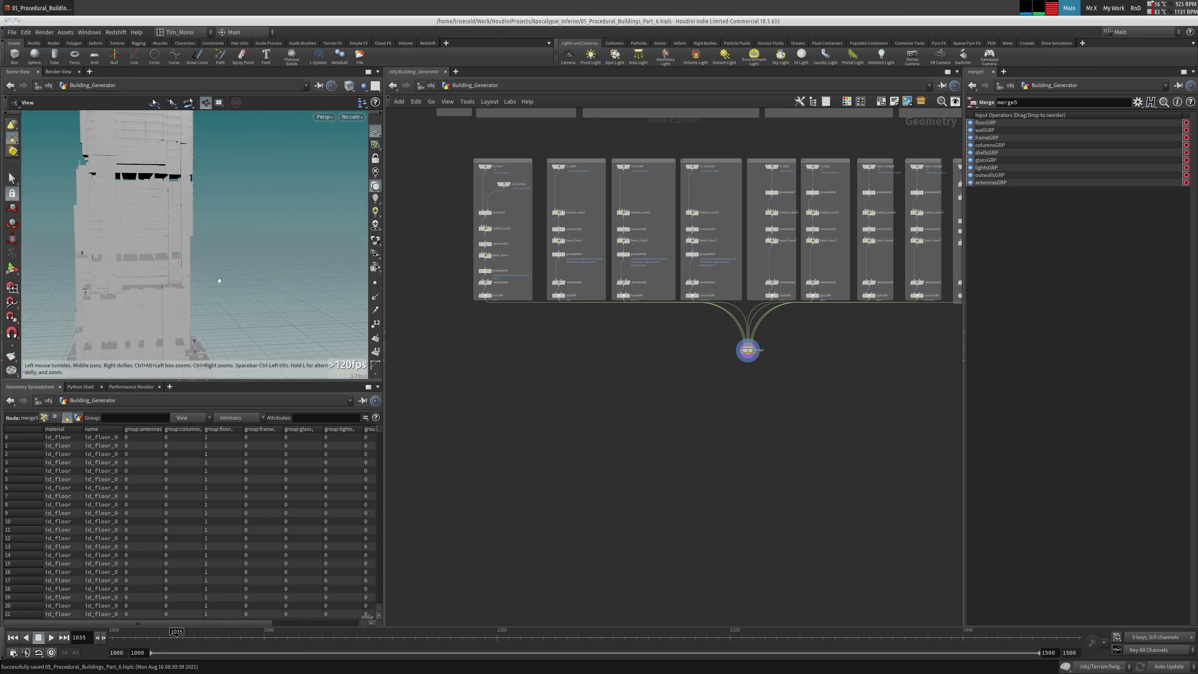
drag(87, 226, 265, 347)
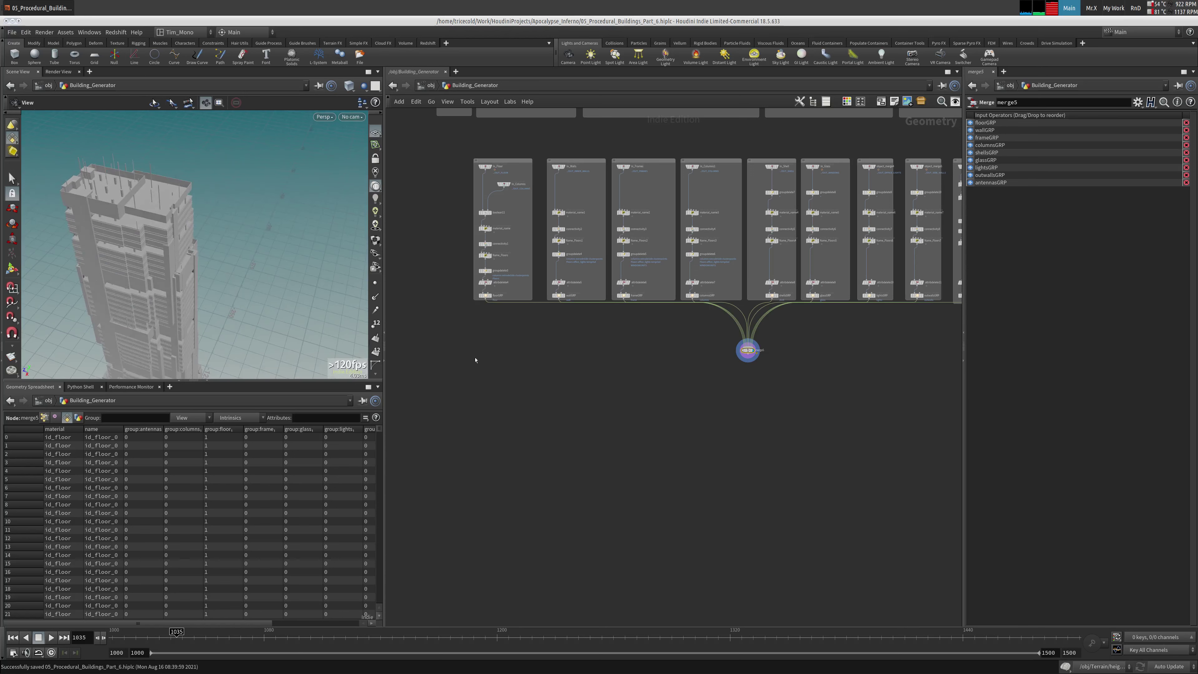
Trace the merge inputs back to the wall chain and check which attributes attribdelete5 removes
middle_drag(585, 415, 484, 359)
drag(460, 343, 601, 253)
middle_drag(601, 253, 632, 380)
scroll(632, 380, up, 5)
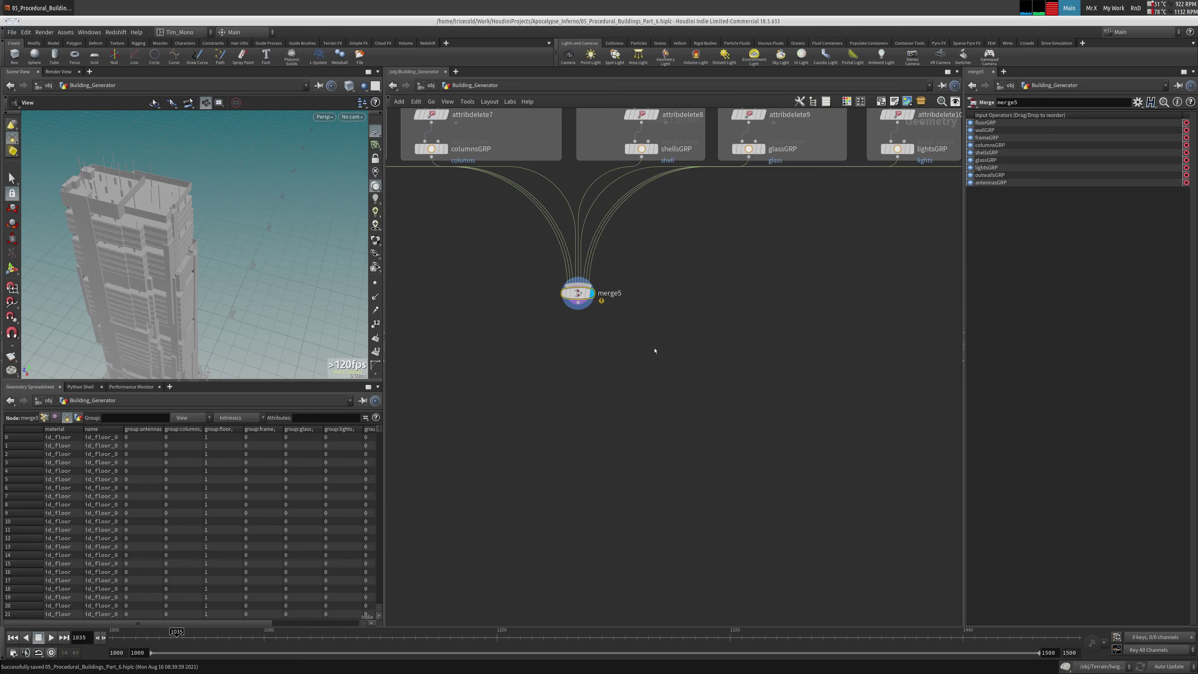
middle_drag(611, 330, 684, 335)
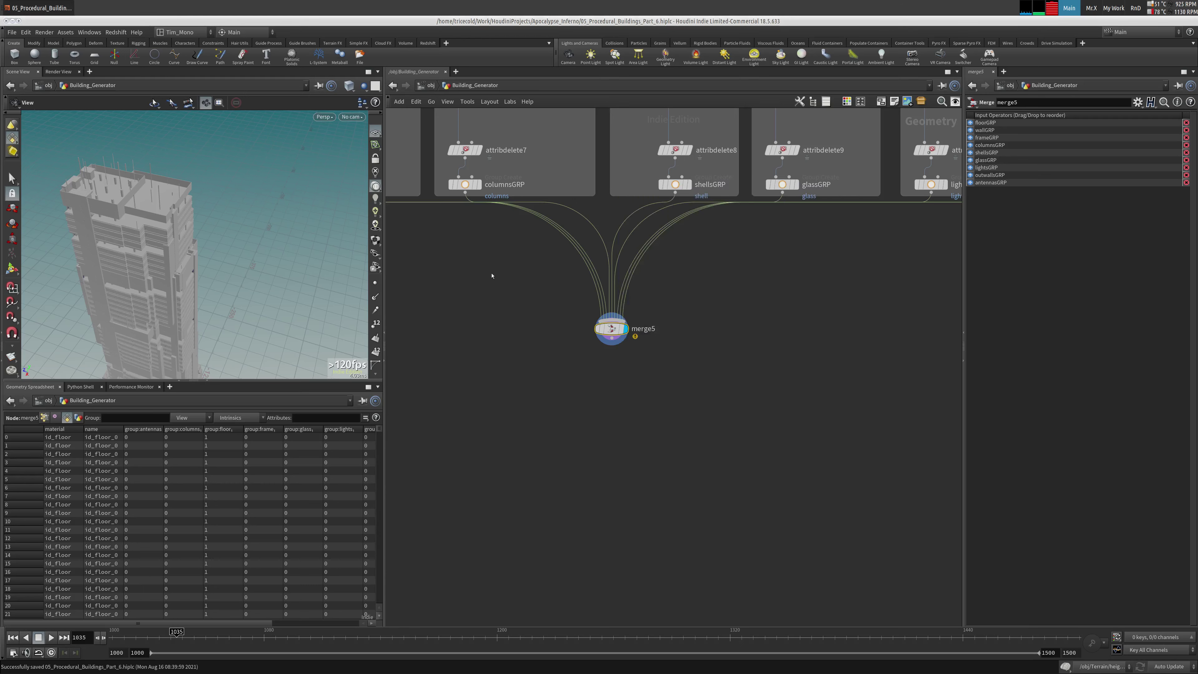
middle_drag(494, 270, 593, 251)
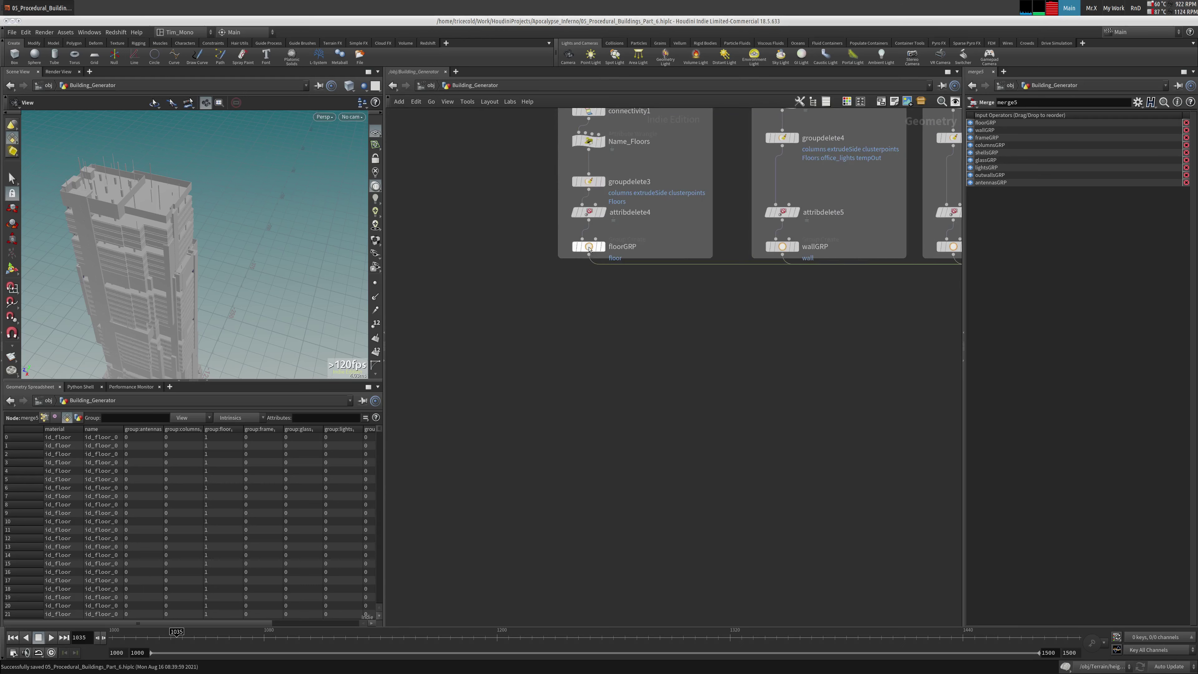
middle_drag(779, 246, 812, 305)
middle_drag(789, 255, 770, 299)
click(756, 255)
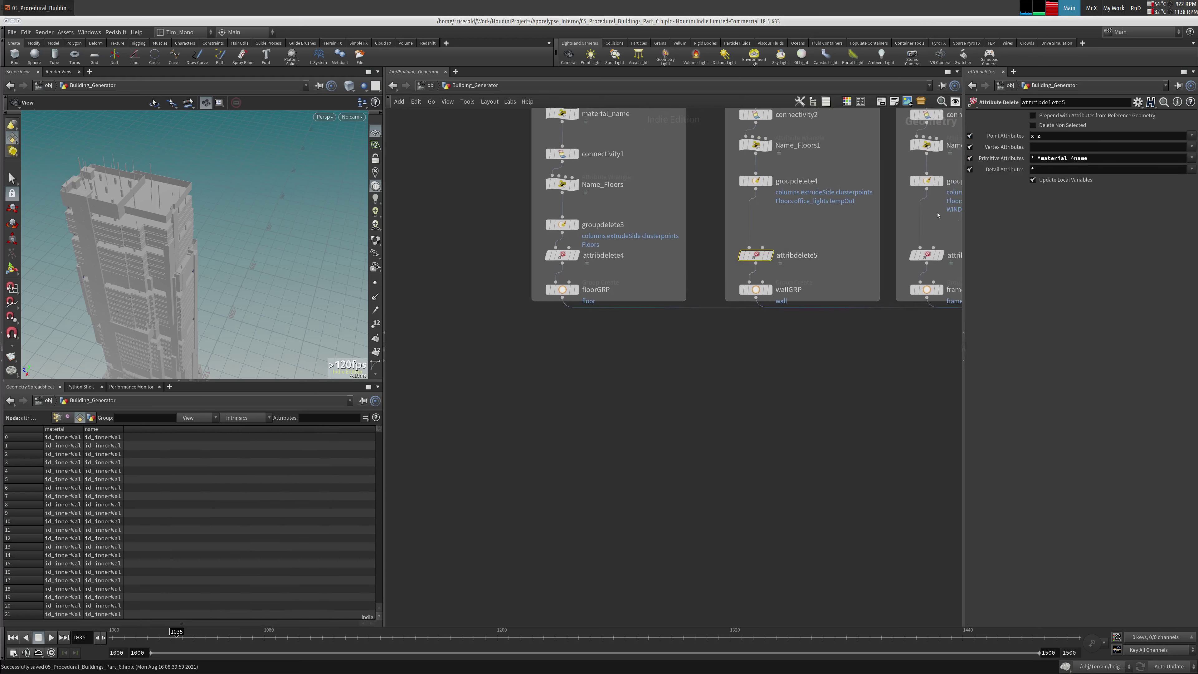
Add extrude_dir to the point attributes removed by attribdelete5 and check the attribute info of merge5
click(1192, 136)
click(1174, 153)
middle_drag(880, 262, 474, 141)
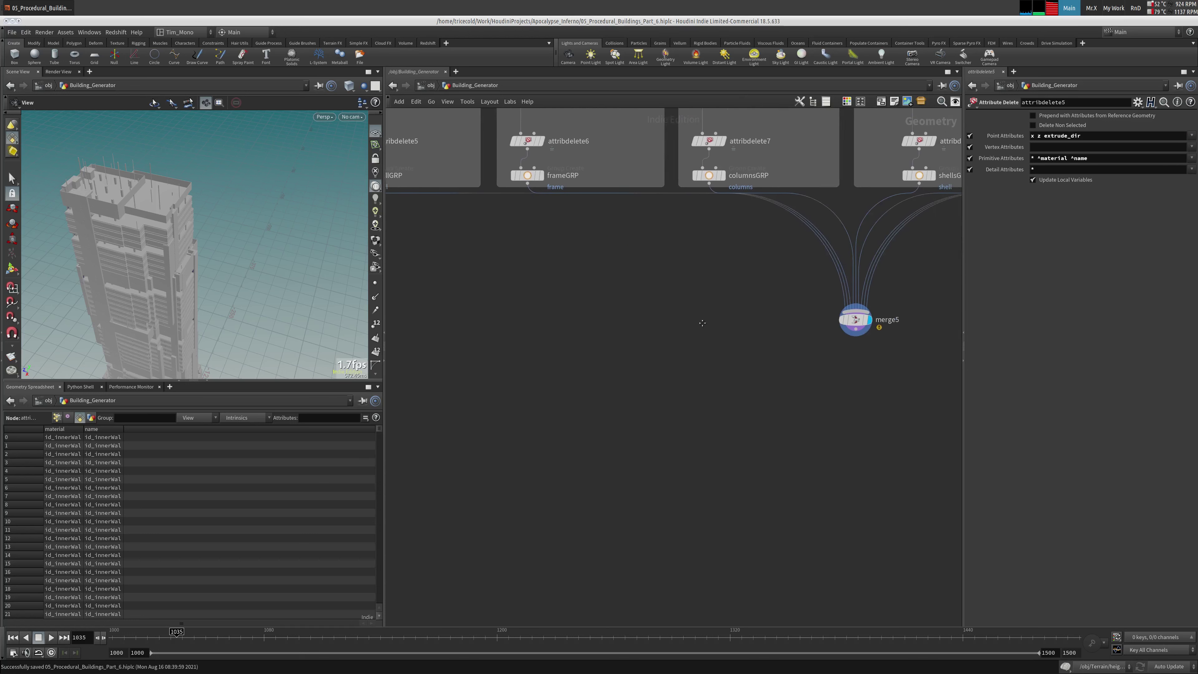
middle_click(865, 312)
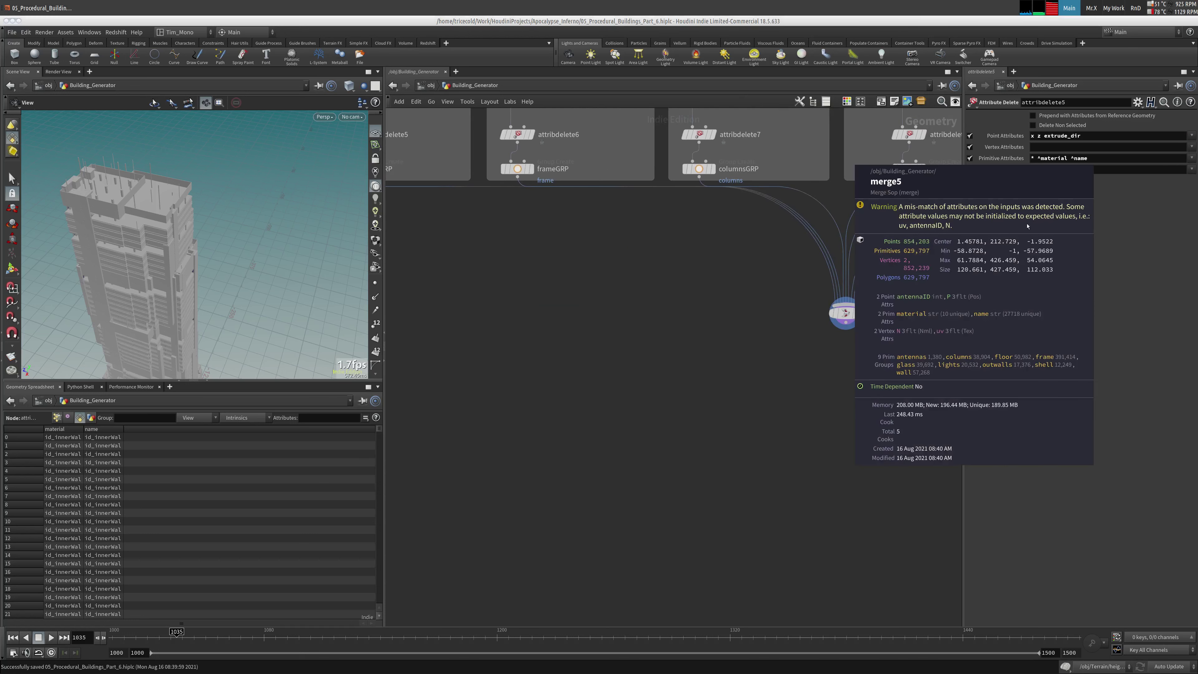
Add antennaID to the point attributes removed by attribdelete12 and recheck the attribute mismatch info on merge5
middle_drag(792, 257, 839, 308)
click(751, 258)
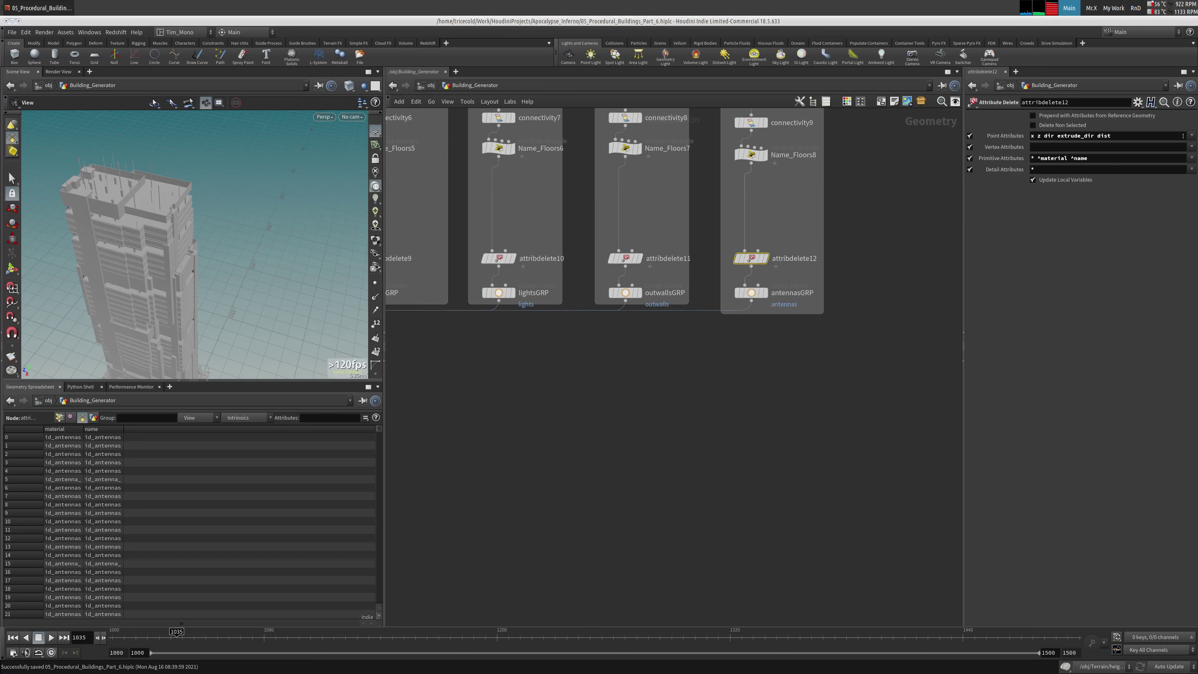
middle_drag(513, 400, 829, 278)
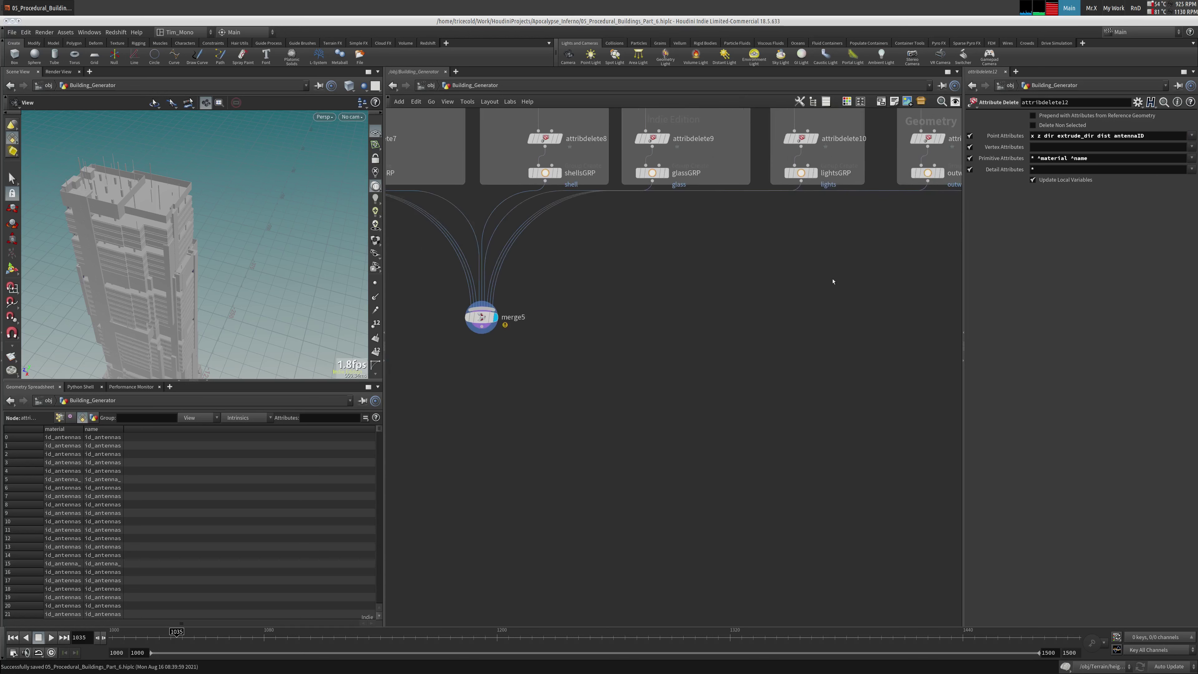
middle_click(577, 296)
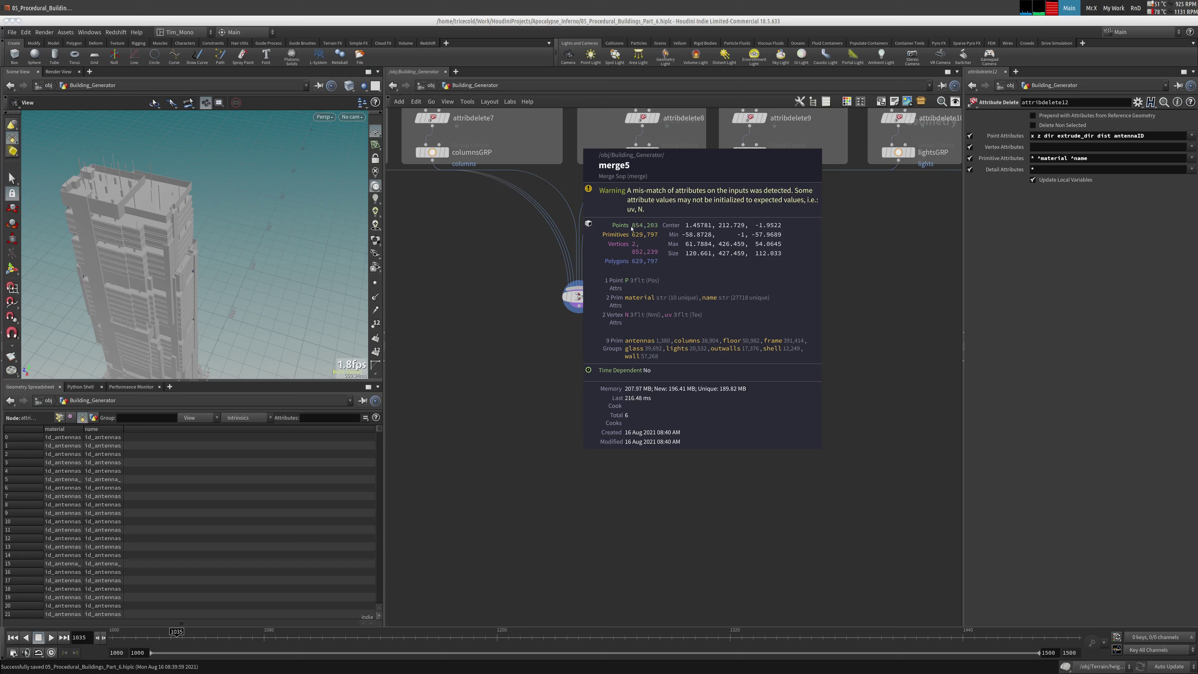
Compare the node info of floorGRP and wallGRP to see whether their uv attributes are stored on points or vertices
middle_drag(620, 231, 511, 270)
middle_click(510, 270)
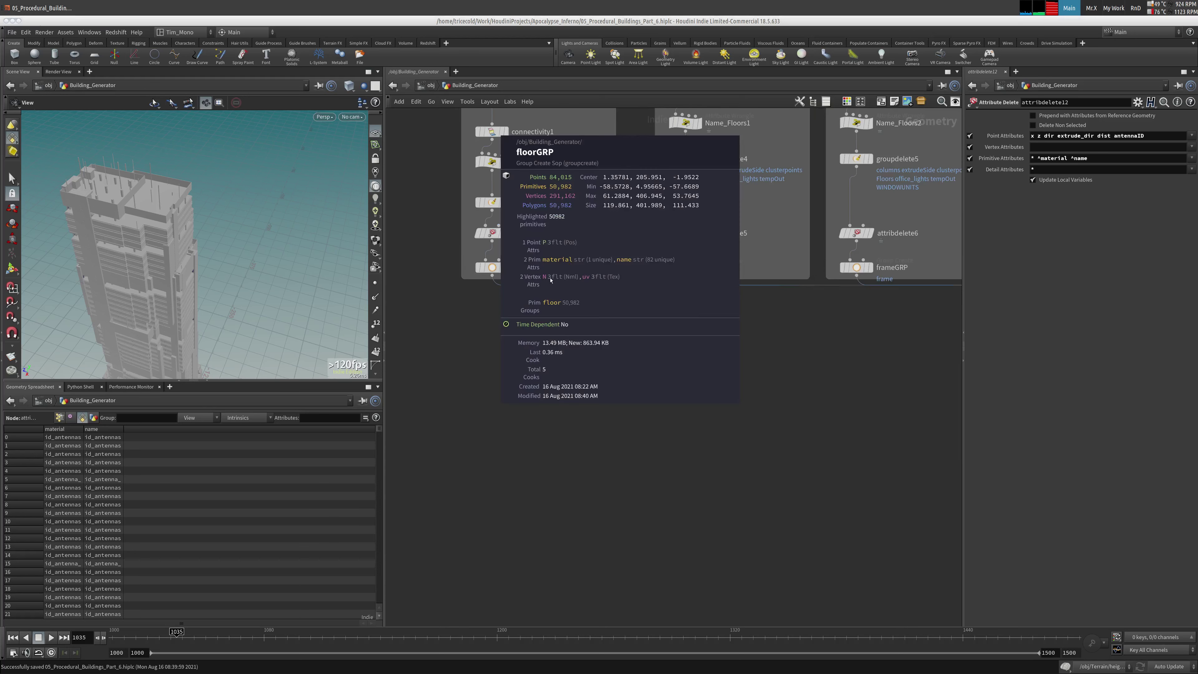
middle_click(687, 270)
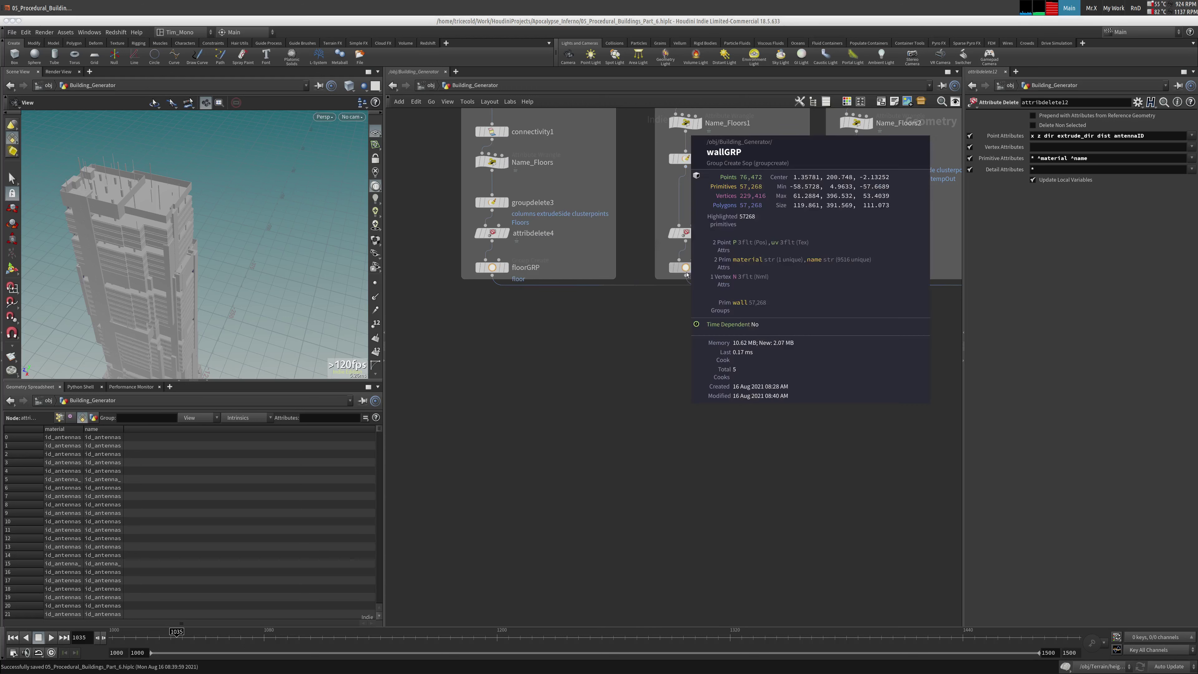
middle_drag(688, 272, 665, 337)
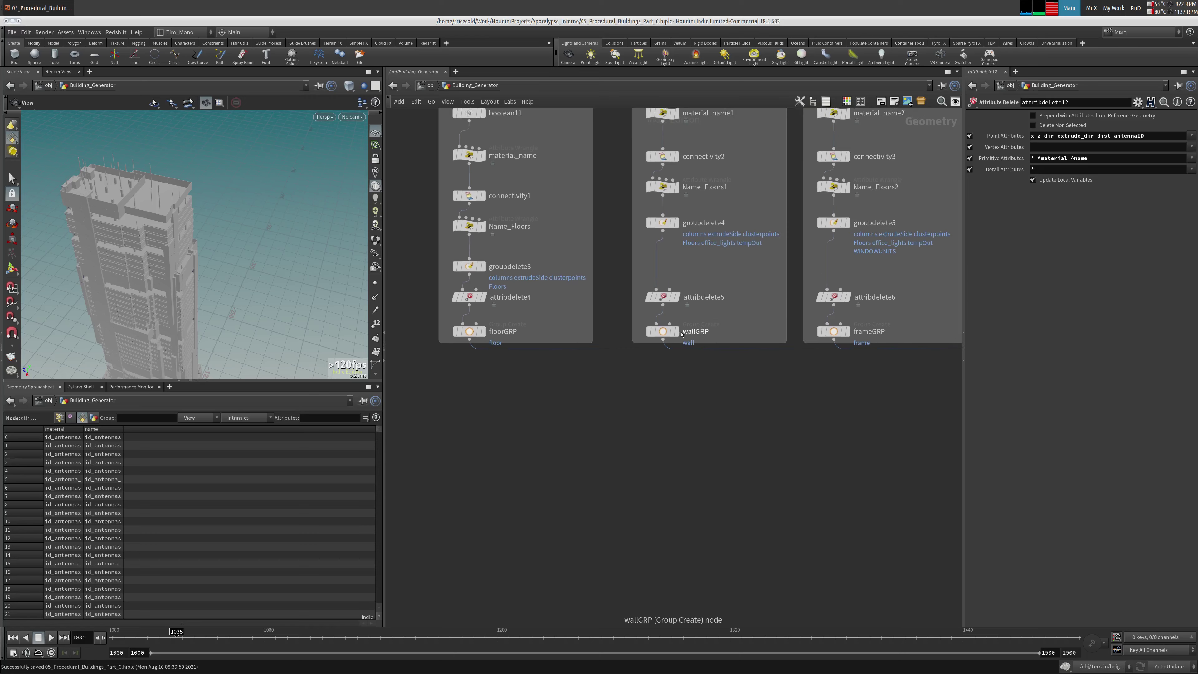
Display the wallGRP node and switch the viewport to the UV view
key(r)
click(665, 336)
click(325, 117)
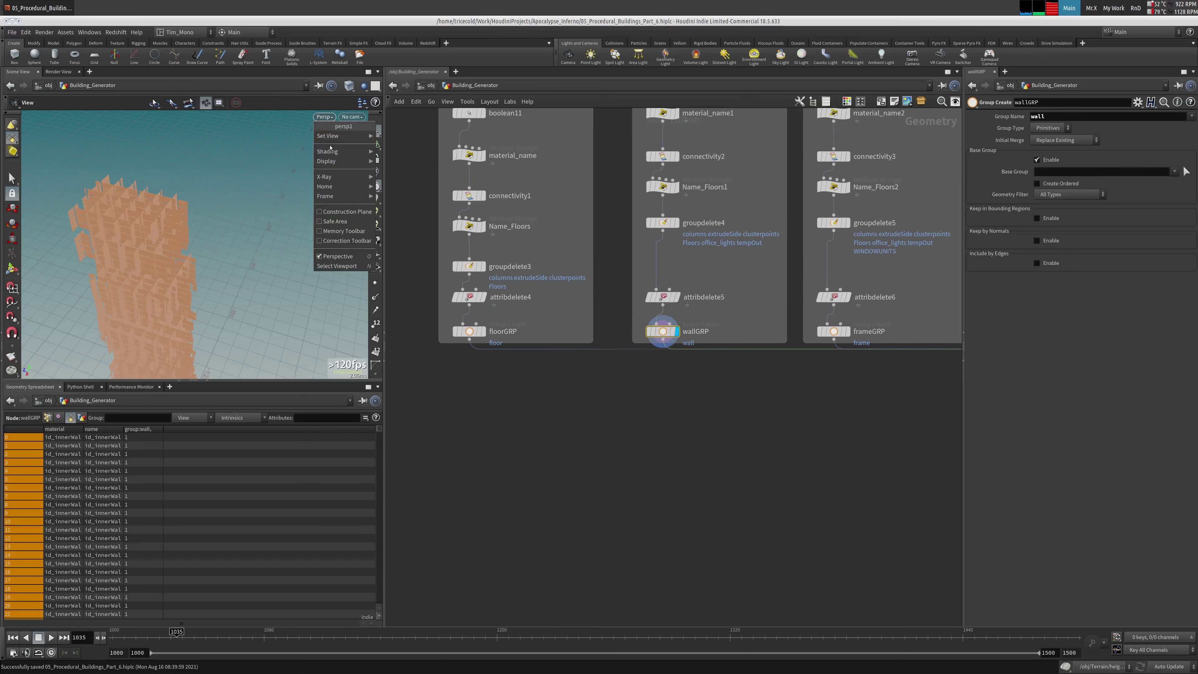
mouse_move(369, 135)
click(393, 175)
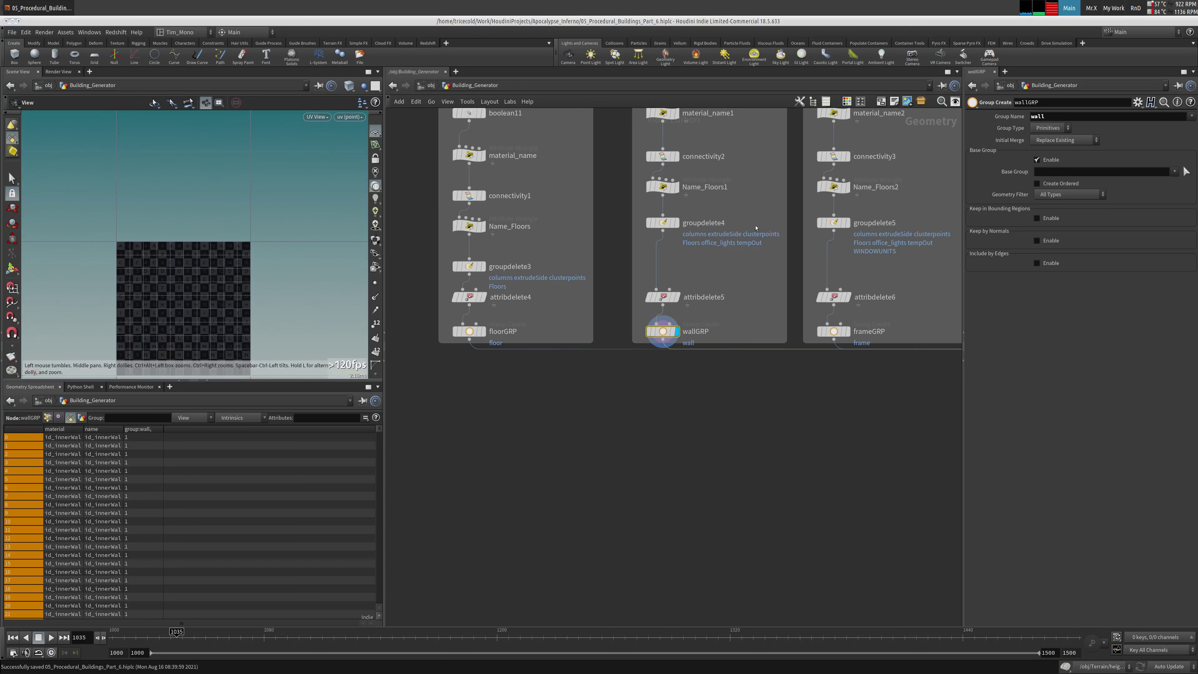
Display In_Walls and examine its UV layout together with its point attributes in the geometry spreadsheet
middle_drag(580, 141, 528, 303)
click(624, 153)
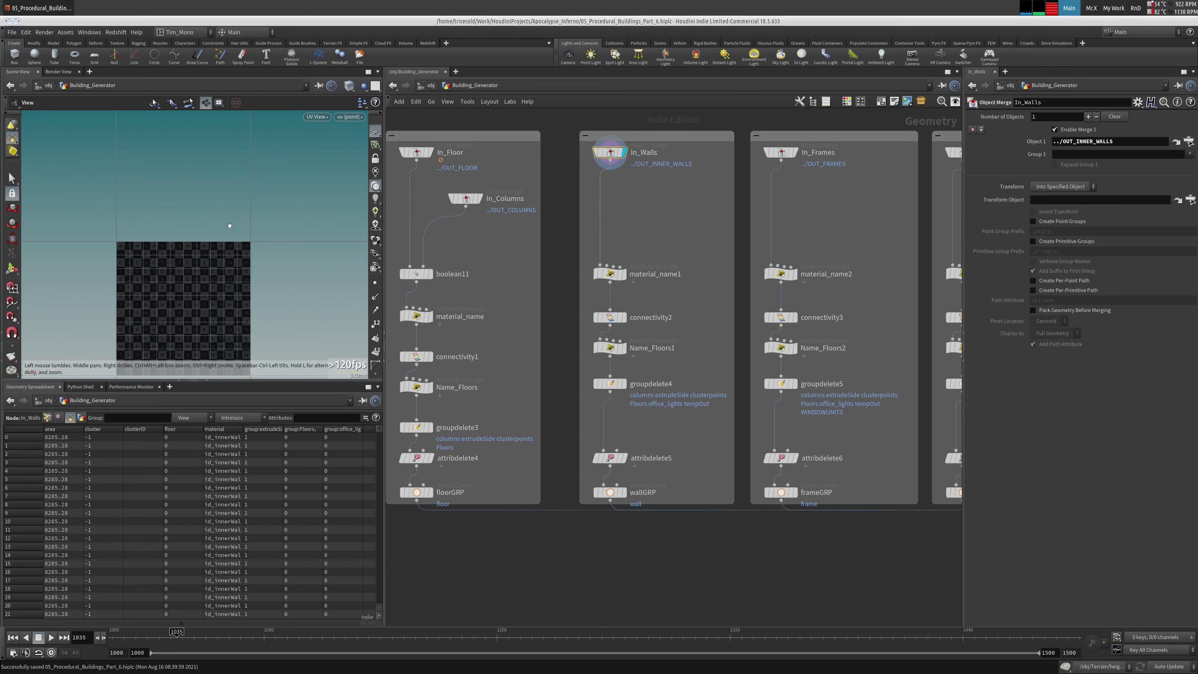
key(g)
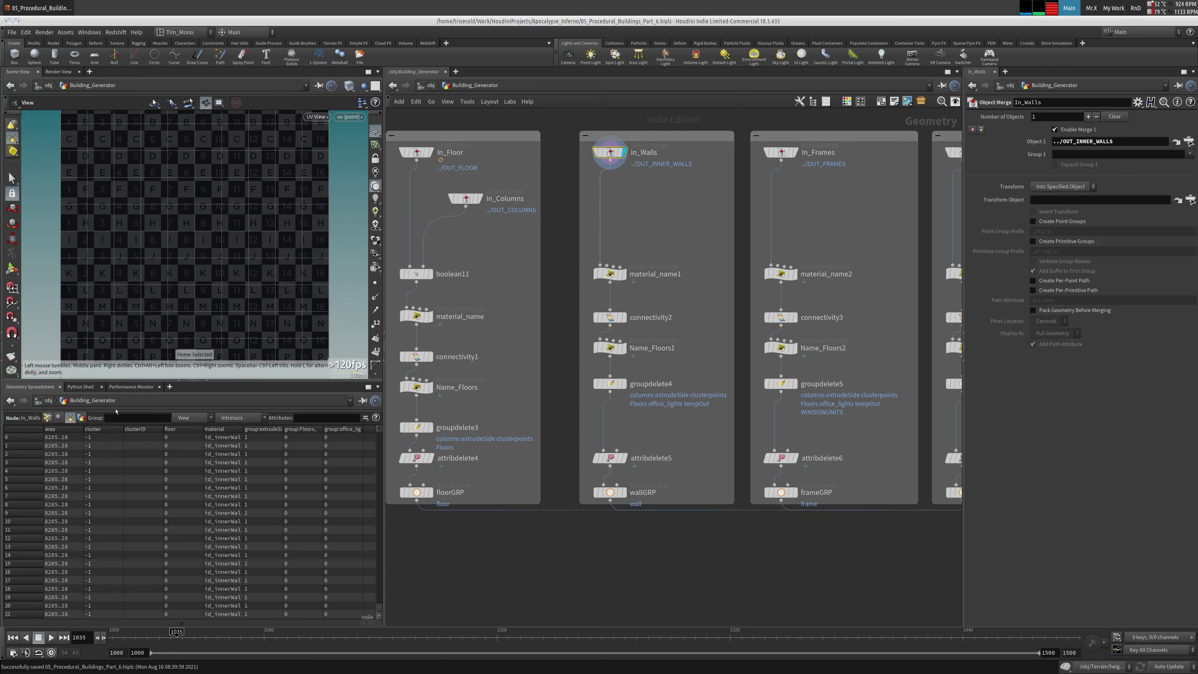
click(48, 418)
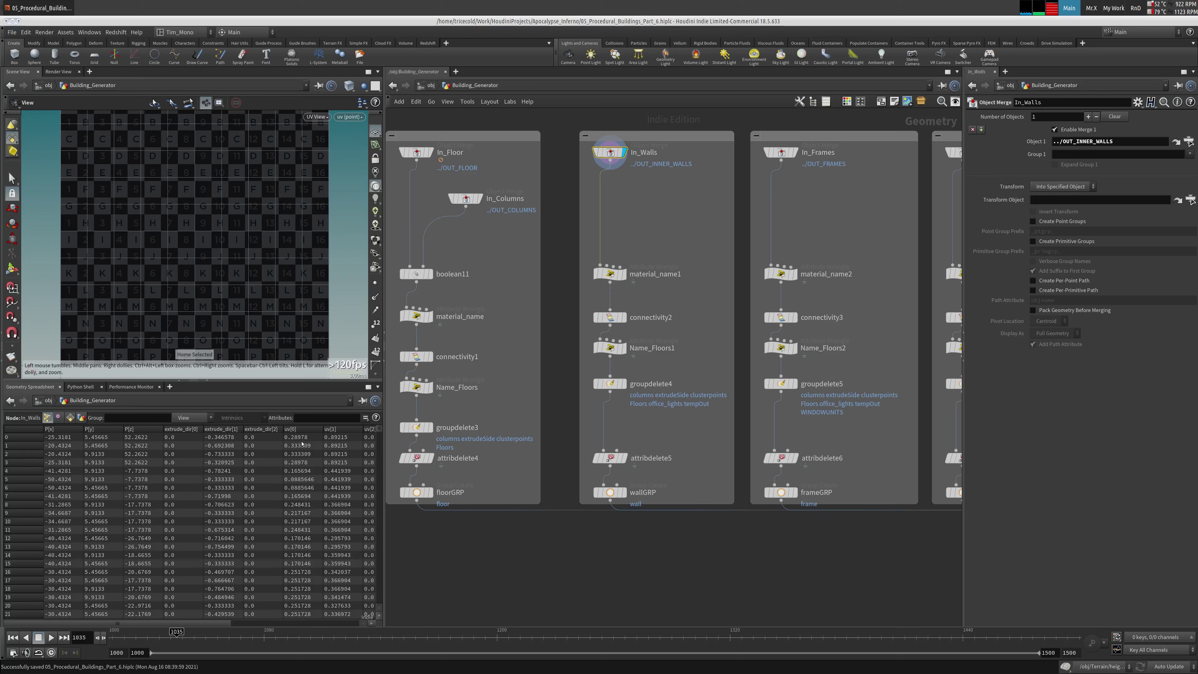
scroll(286, 302, down, 10)
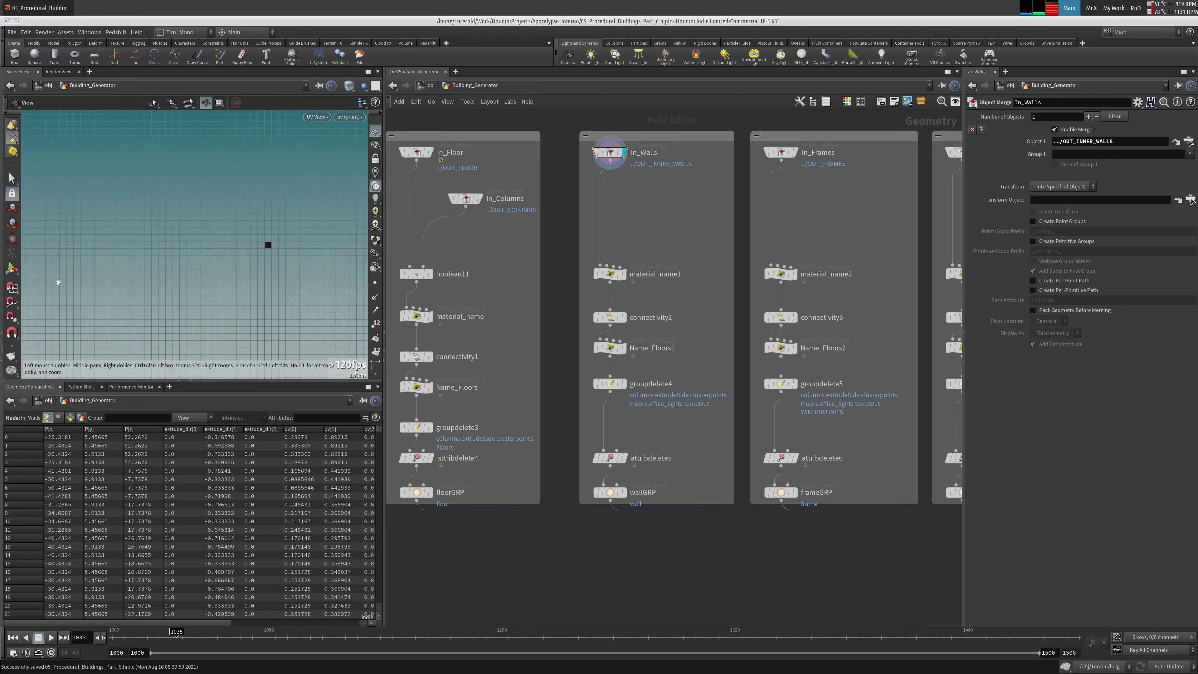
scroll(248, 350, up, 10)
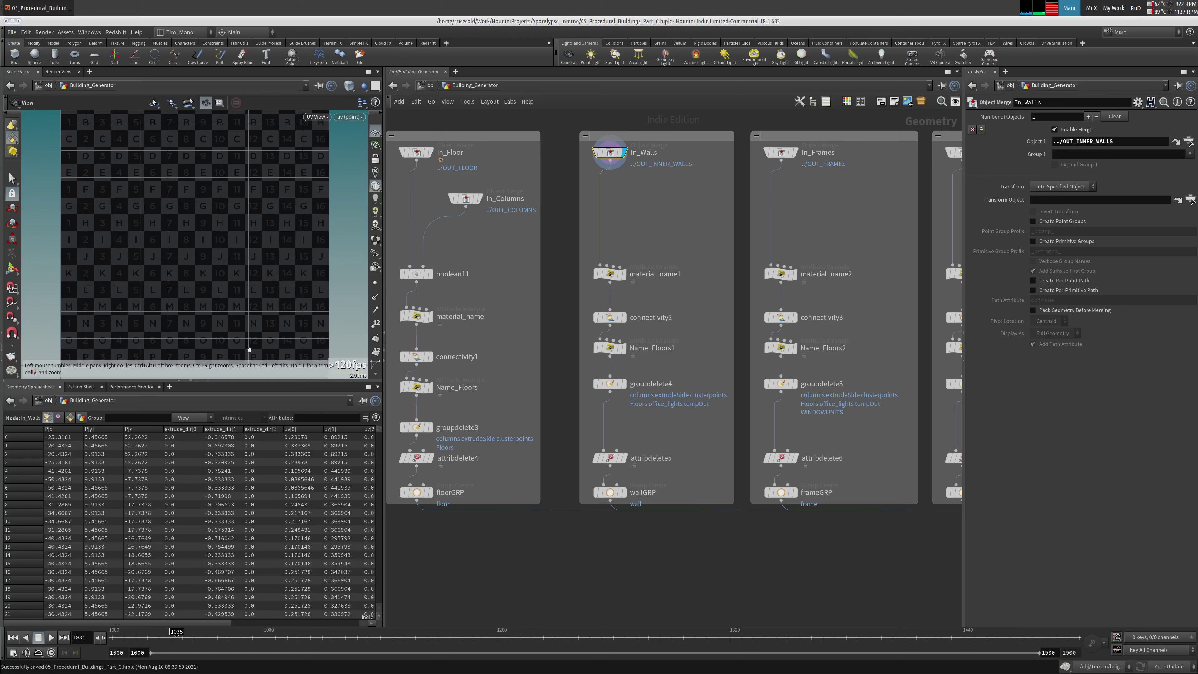
scroll(249, 350, up, 8)
scroll(249, 350, down, 5)
Trace the walls back to their source network and display the OUT_INNER_WALLS null in the UV view
middle_drag(653, 208, 649, 325)
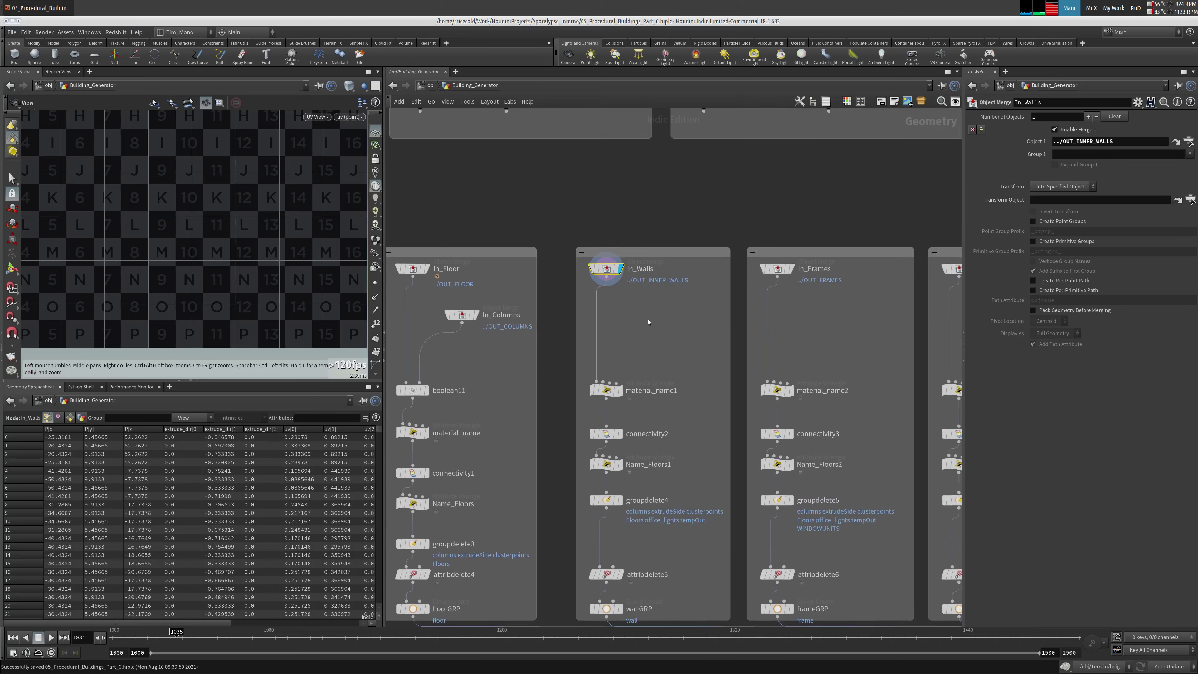
middle_drag(644, 265, 644, 278)
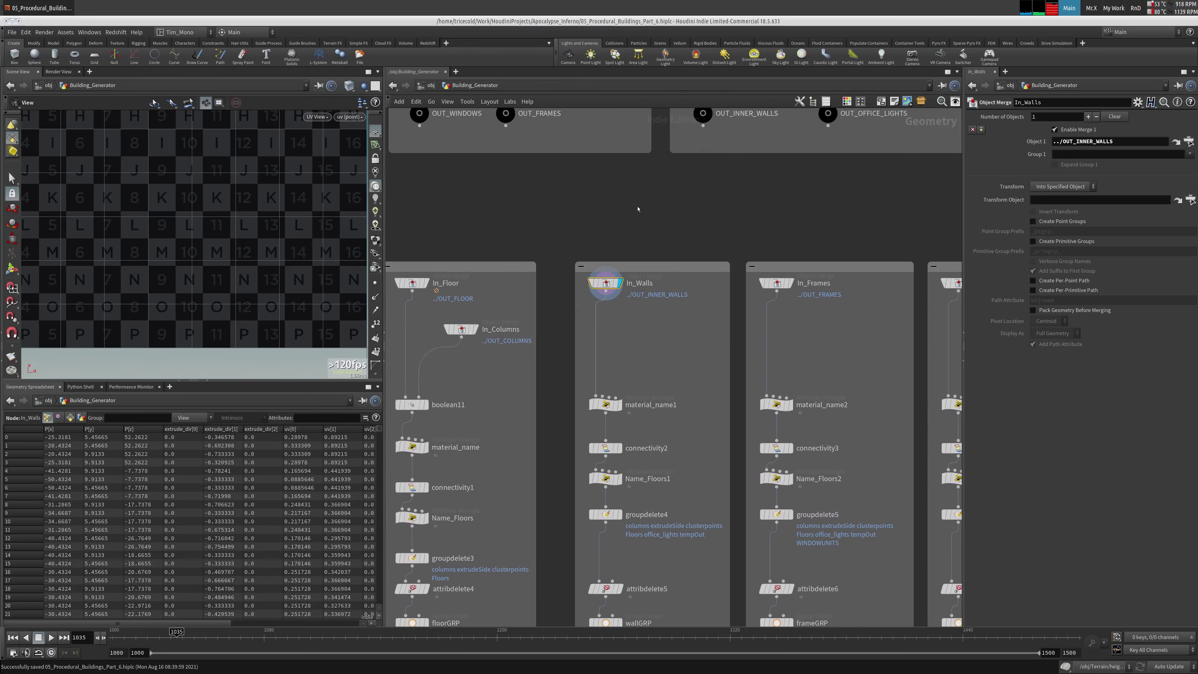
middle_drag(638, 209, 648, 267)
key(g)
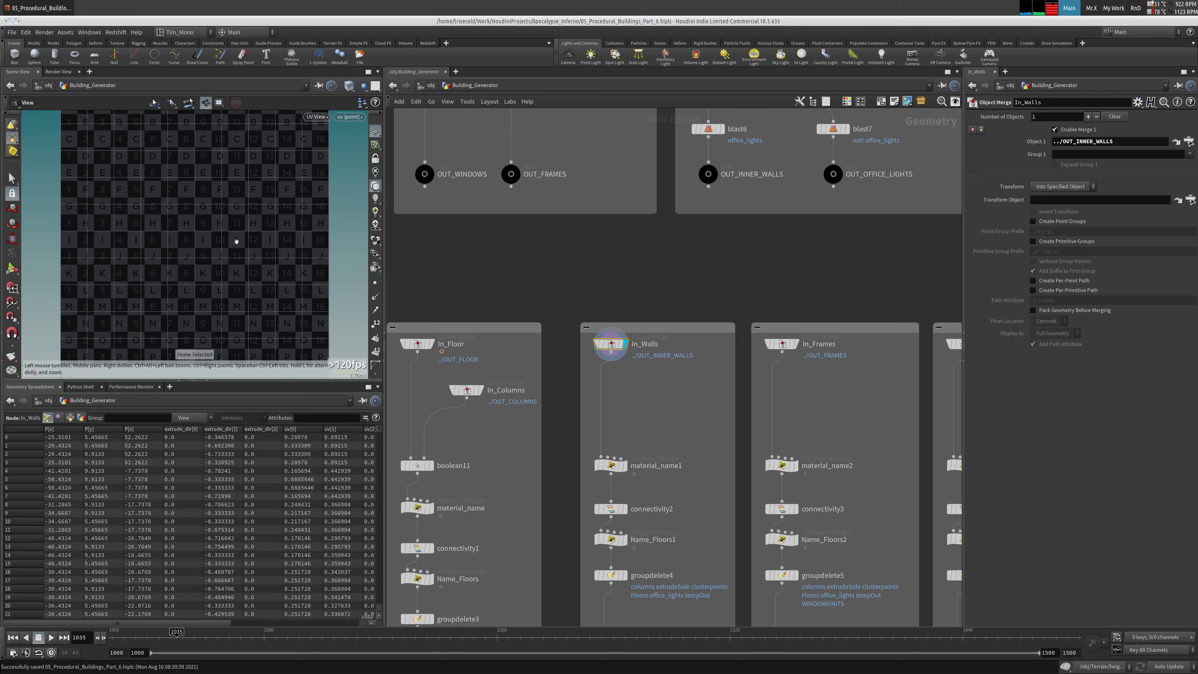
scroll(443, 293, down, 5)
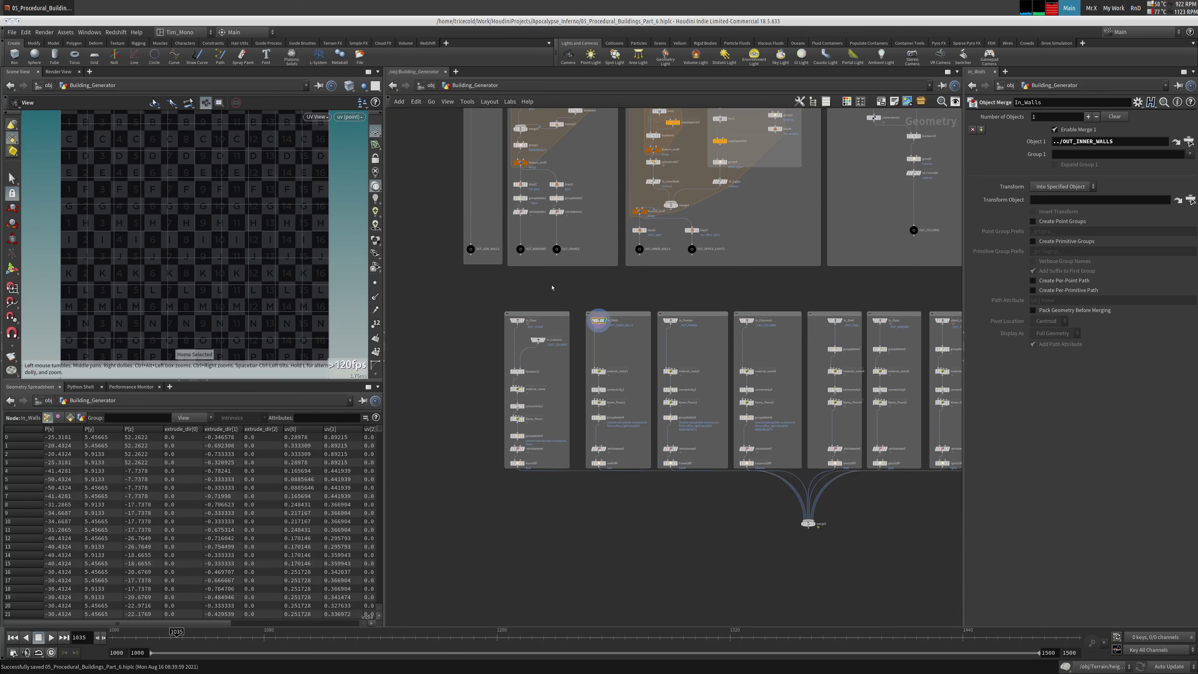
scroll(564, 310, up, 5)
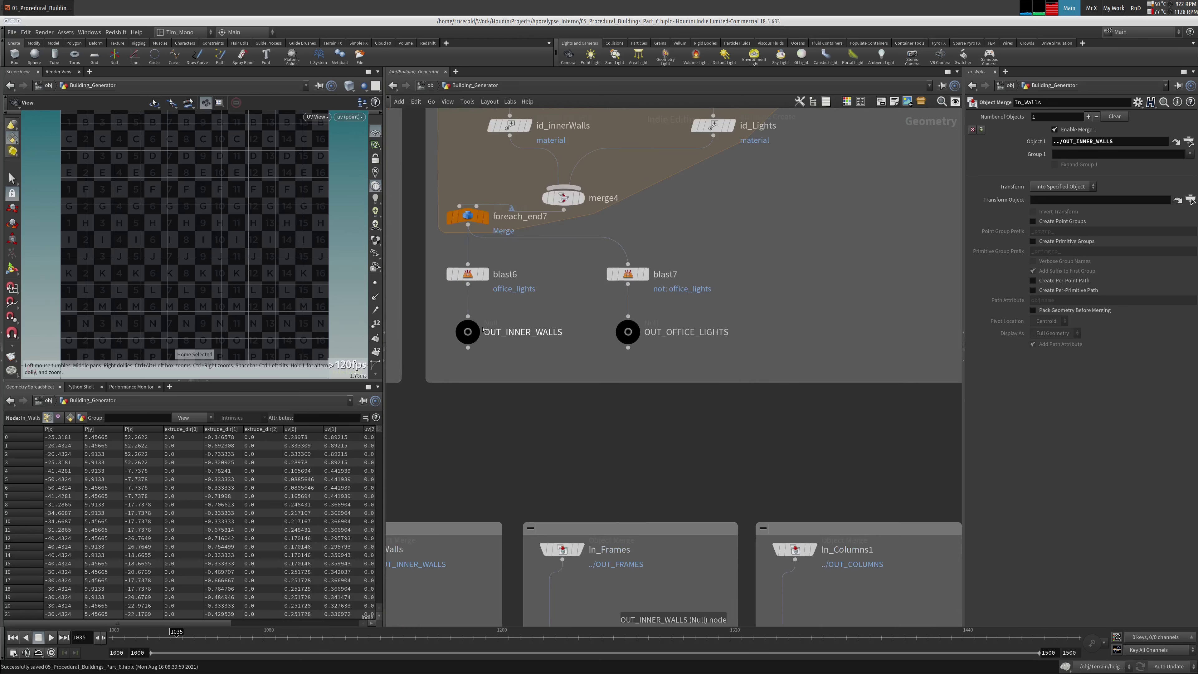
click(467, 331)
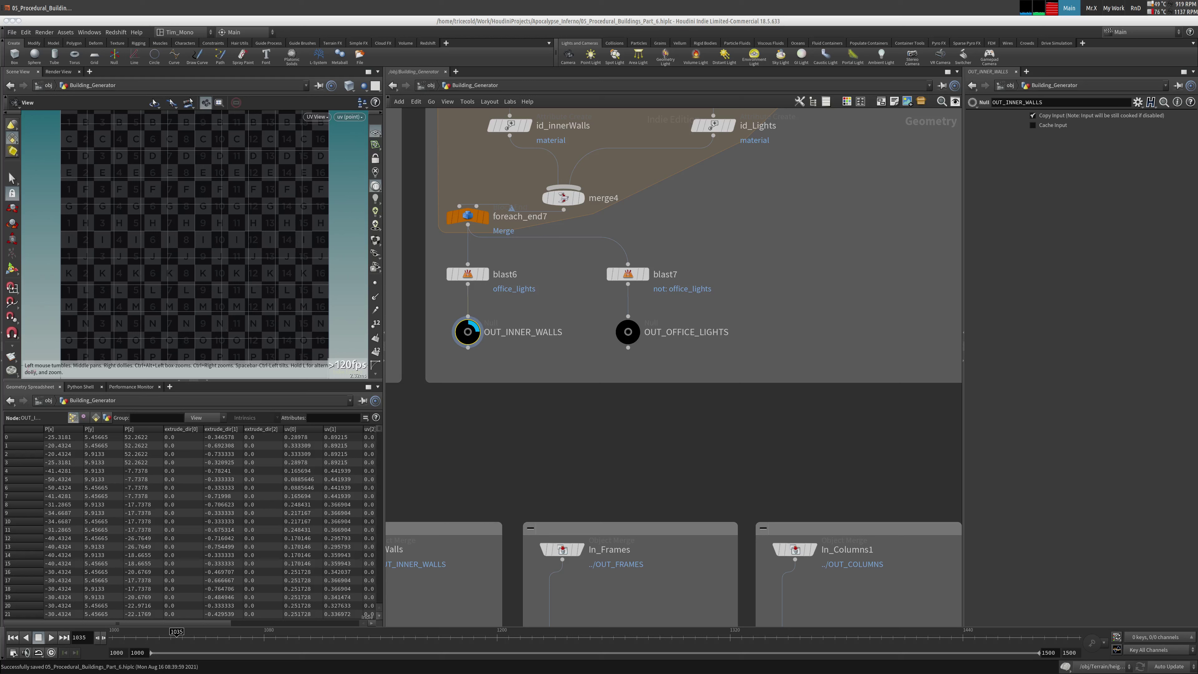
Move blast7, OUT_OFFICE_LIGHTS and OUT_INNER_WALLS further right in the network to free space beneath blast6
middle_drag(579, 495, 285, 479)
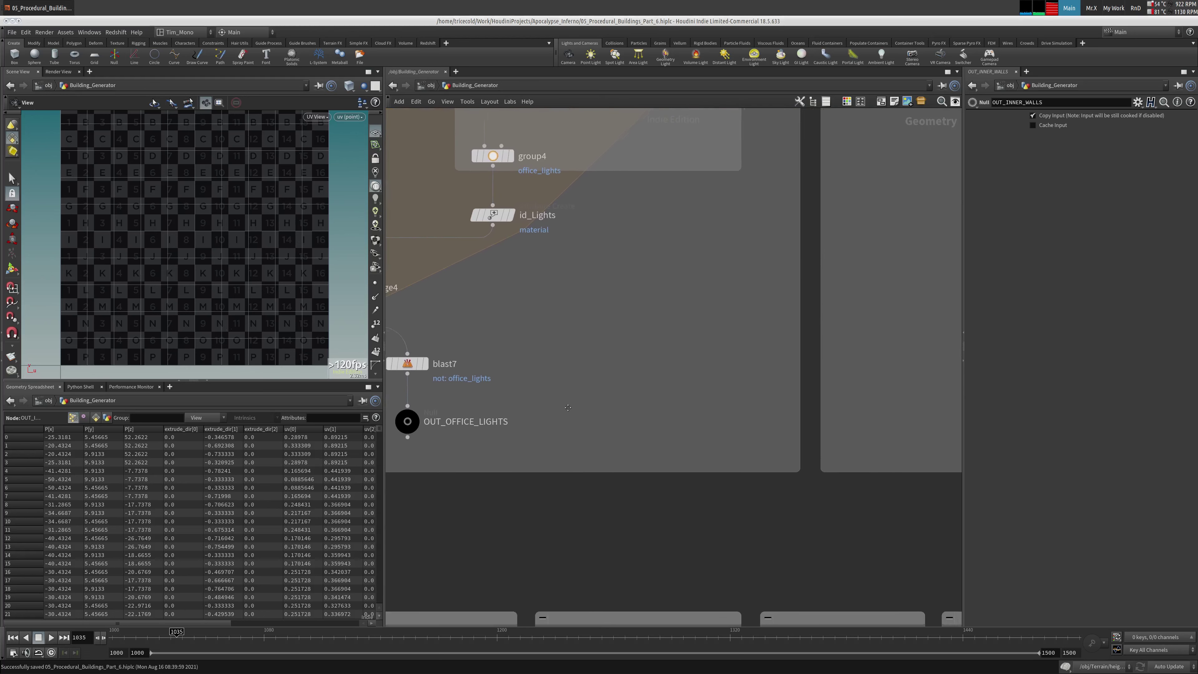
scroll(578, 401, down, 4)
middle_drag(579, 400, 610, 397)
drag(596, 360, 700, 394)
drag(443, 402, 622, 405)
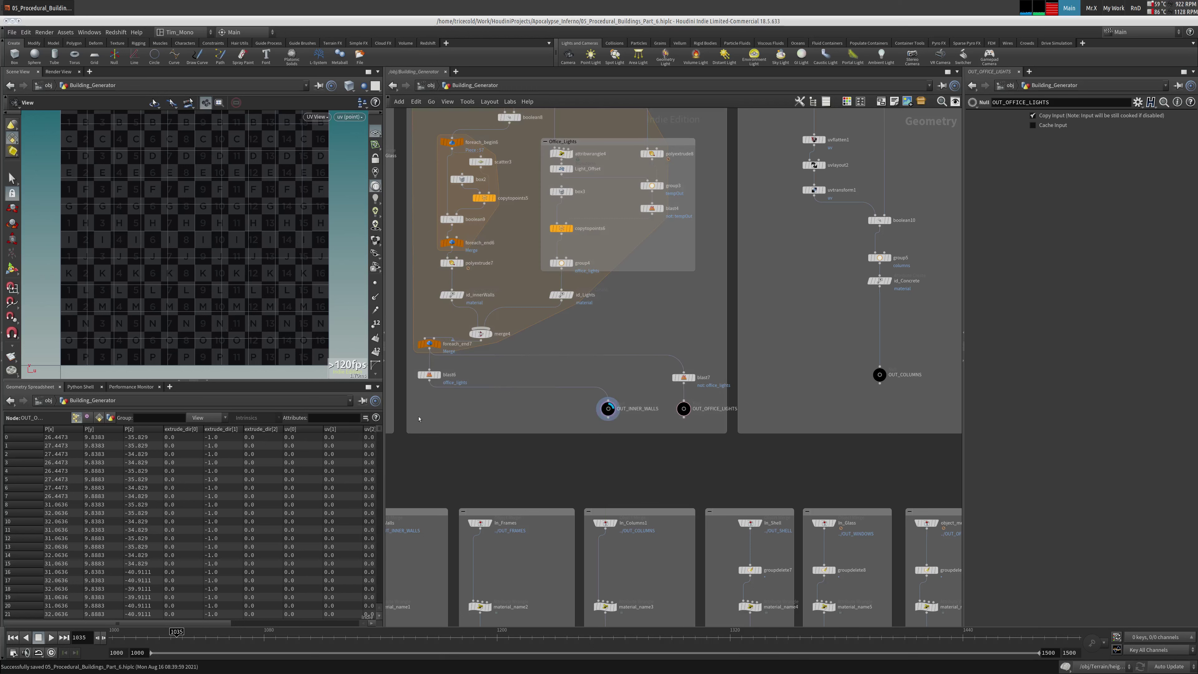
Display blast6 in the perspective viewport and save the scene
click(428, 374)
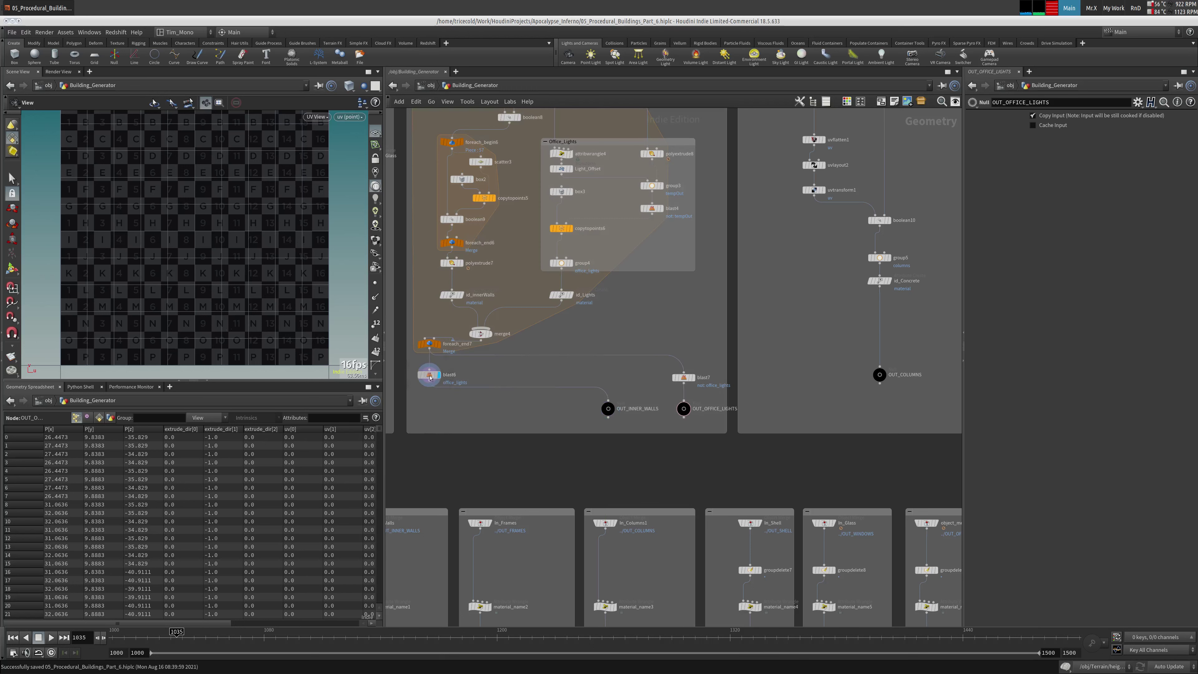
click(309, 118)
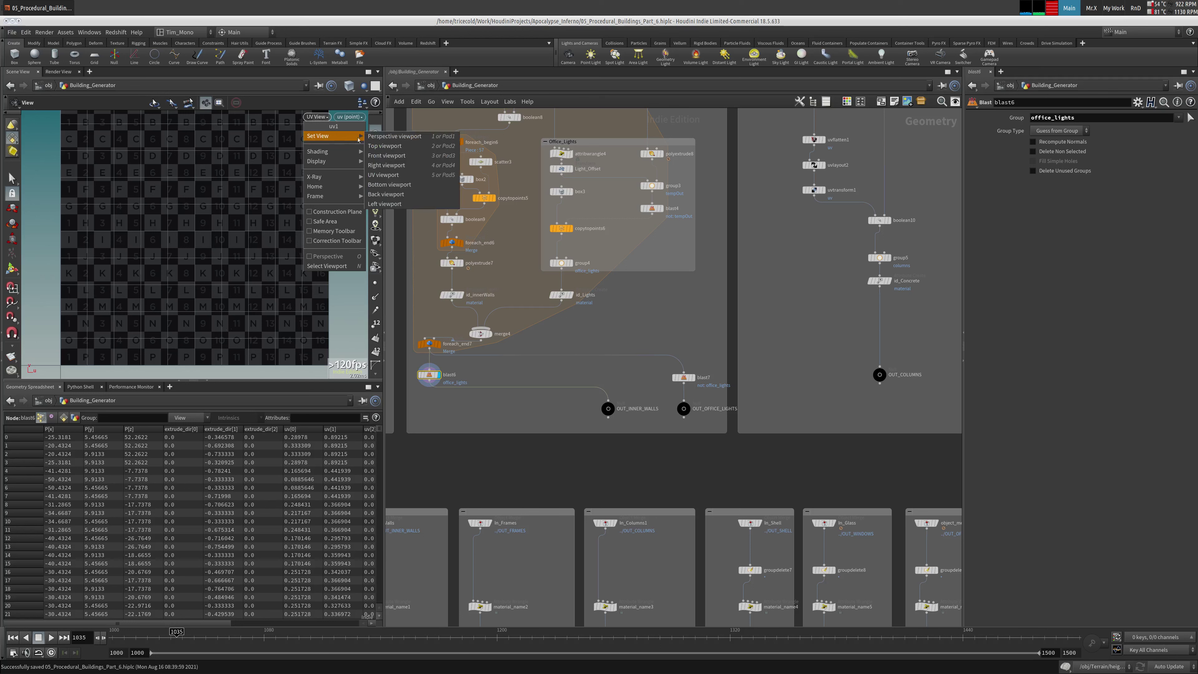
click(401, 137)
click(11, 32)
click(29, 88)
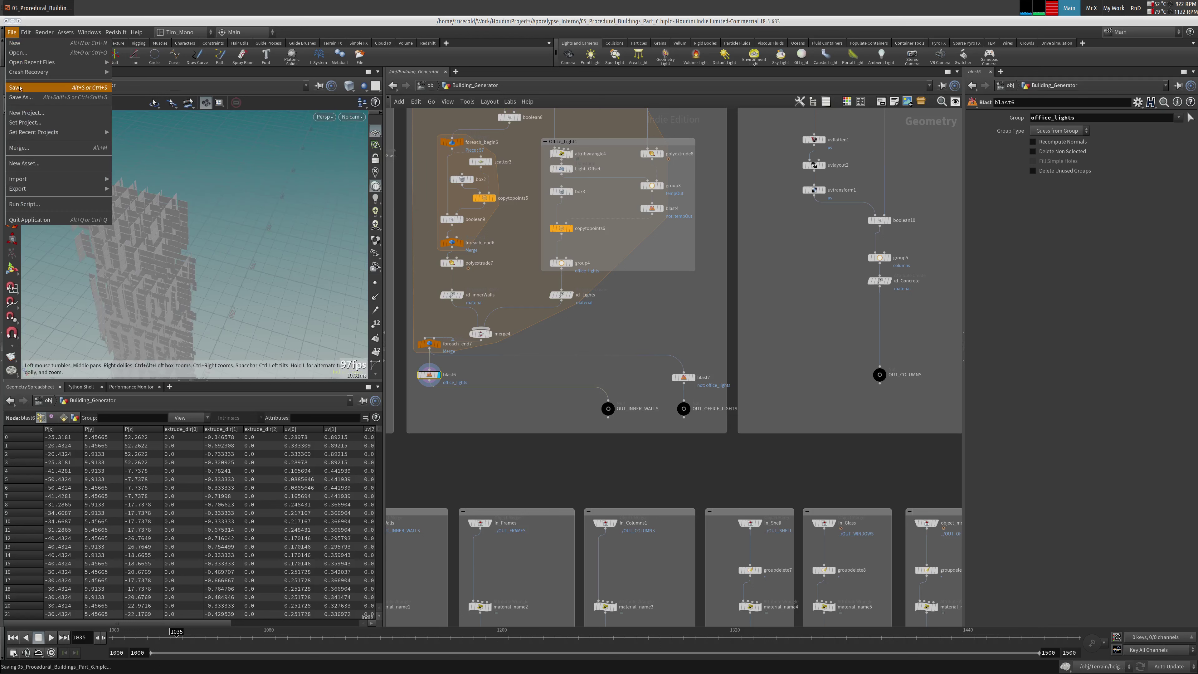
Examine the inner wall geometry output by blast6 from several angles and up close
middle_drag(457, 400, 480, 394)
scroll(481, 394, up, 5)
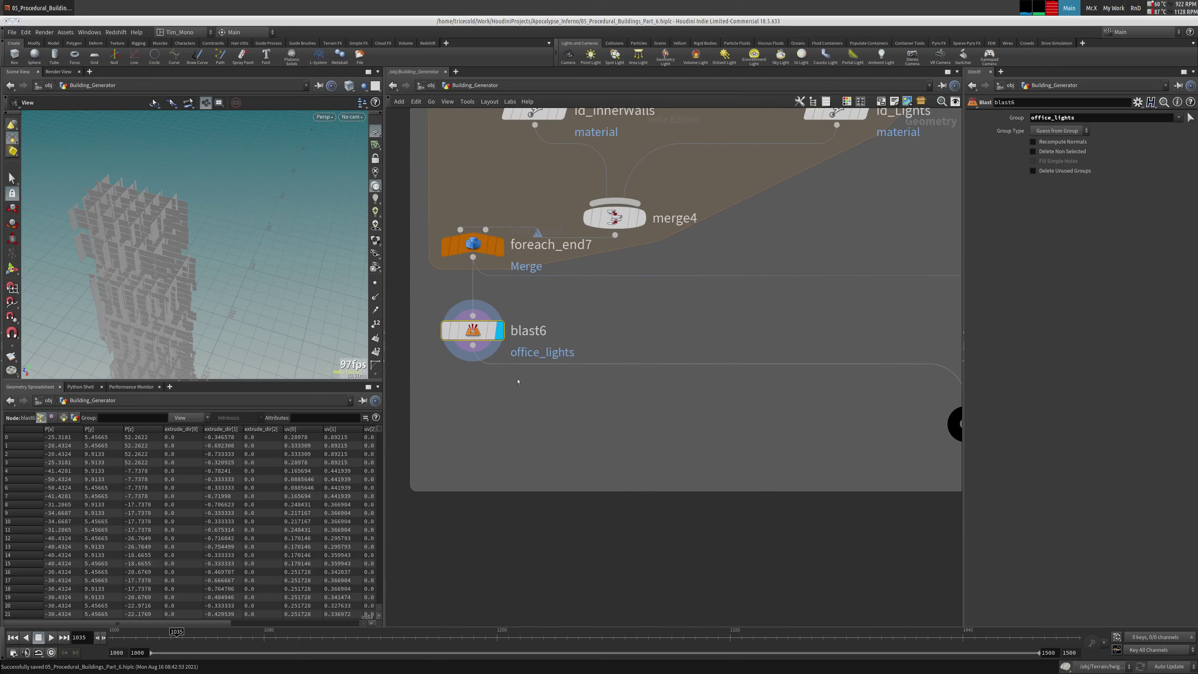
drag(160, 302, 269, 226)
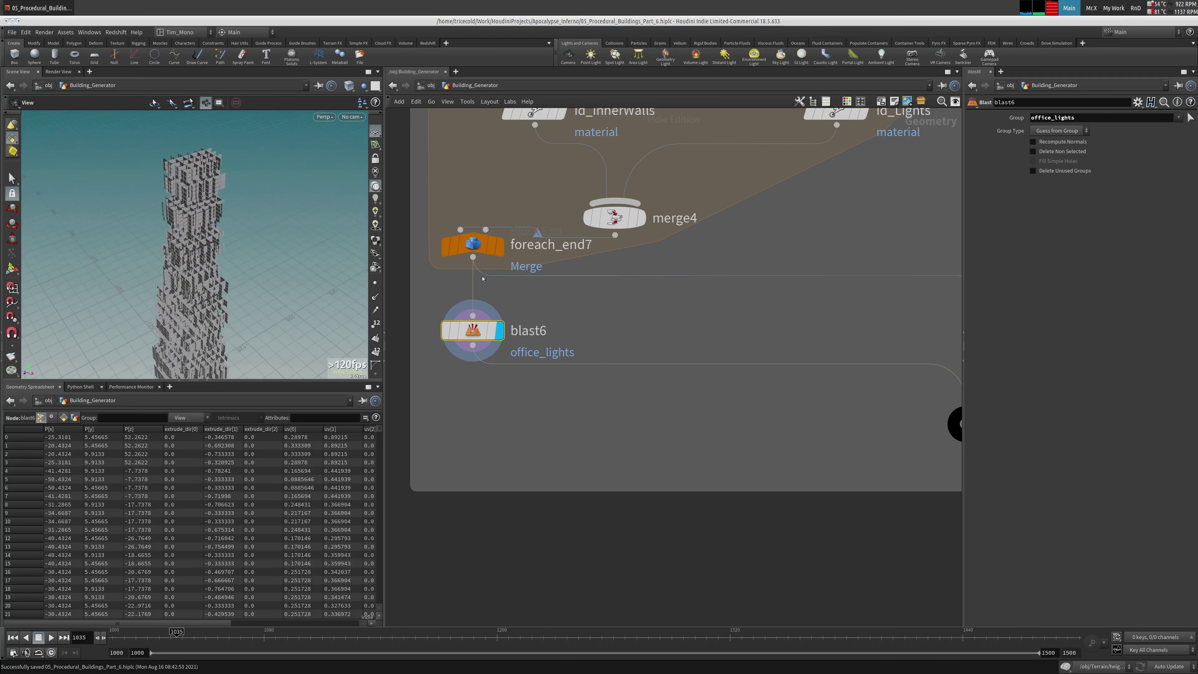
scroll(514, 222, down, 4)
middle_drag(515, 221, 717, 114)
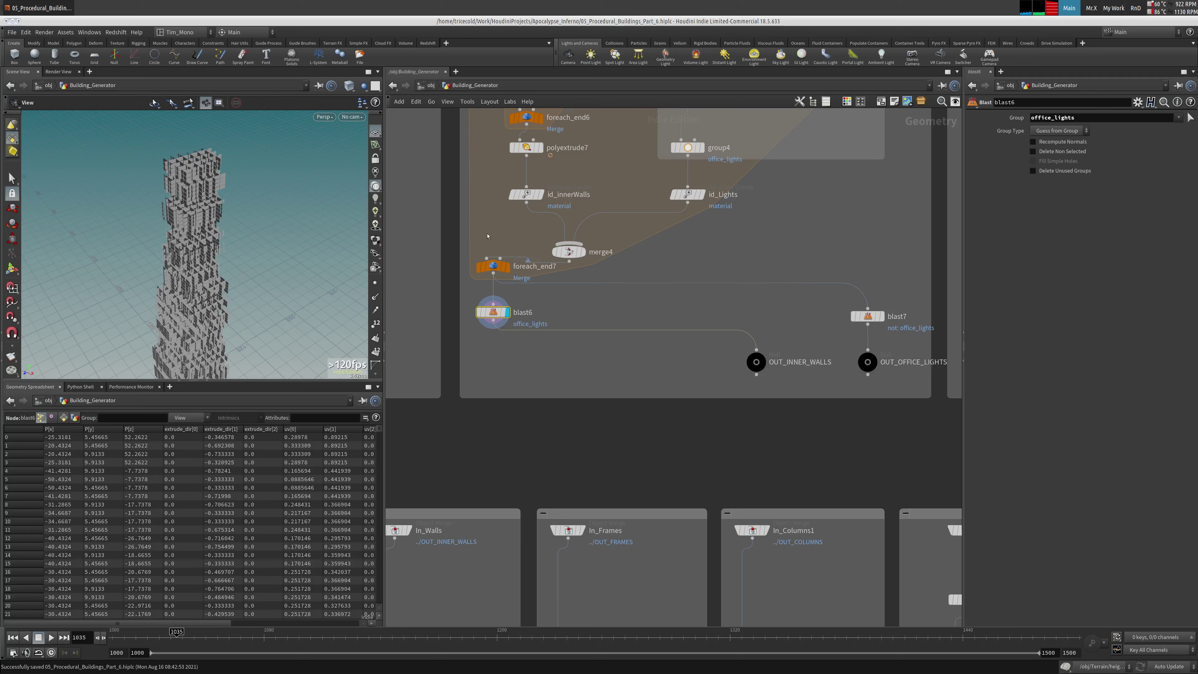
drag(169, 270, 287, 285)
scroll(162, 251, up, 10)
scroll(288, 284, up, 10)
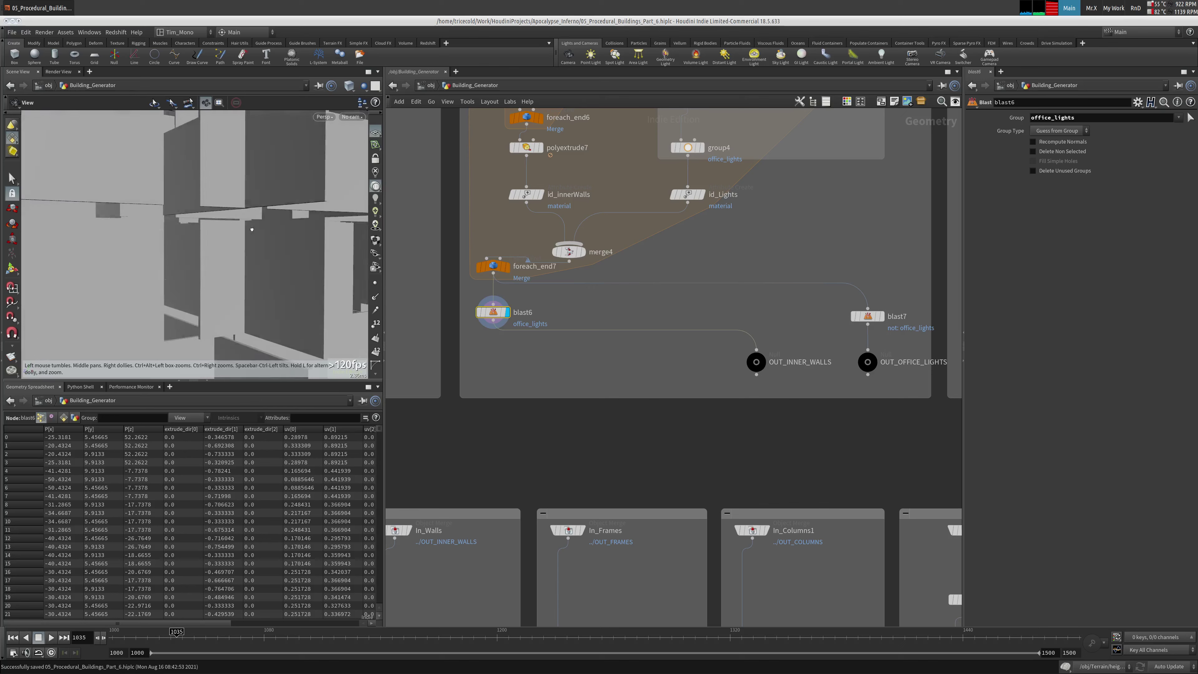
middle_drag(288, 284, 41, 310)
drag(41, 310, 212, 330)
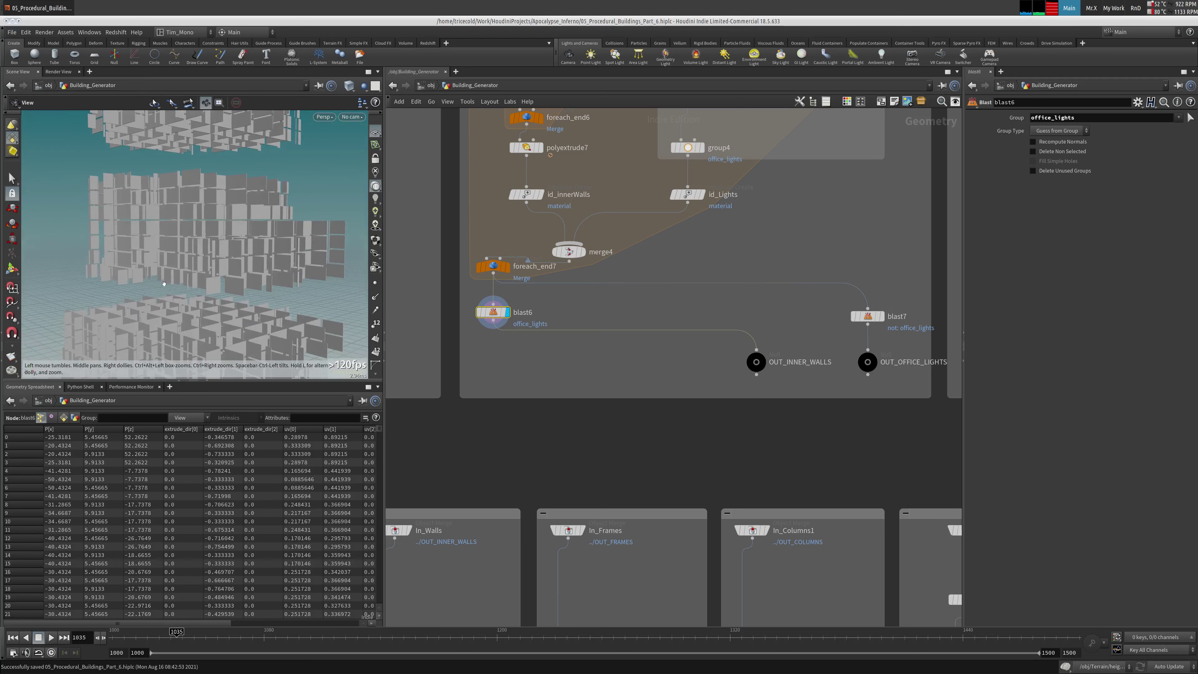
Add a UV Flatten node directly beneath blast6
middle_drag(551, 370, 599, 344)
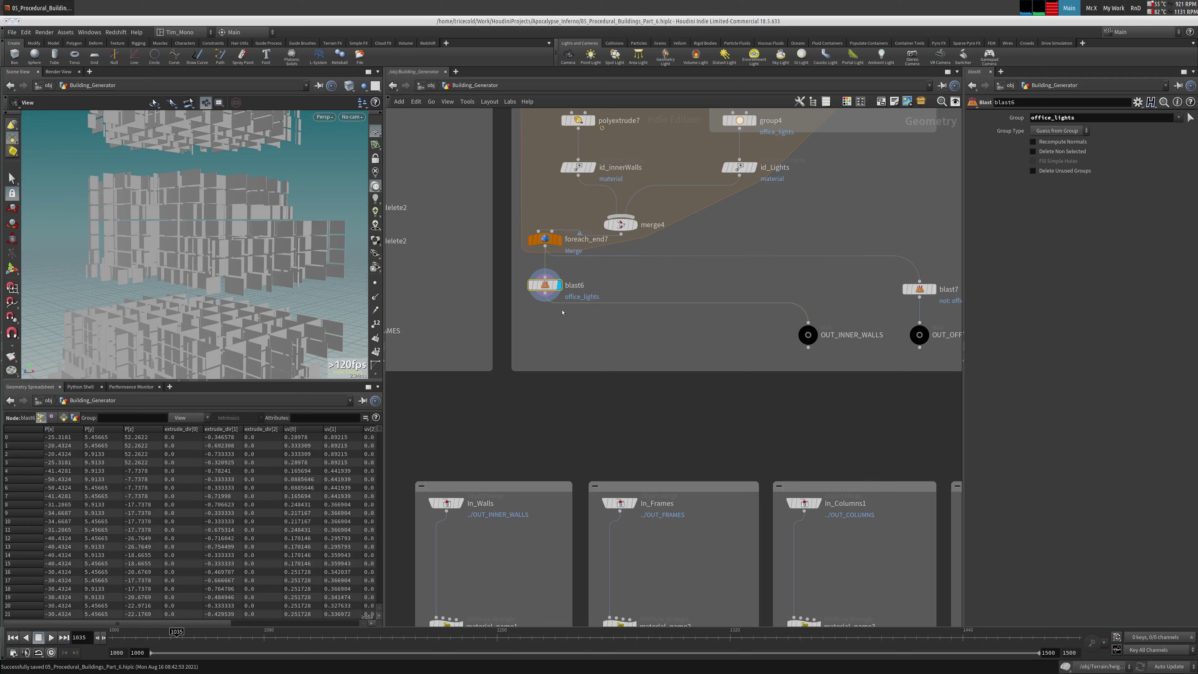
key(Tab)
text(uvl)
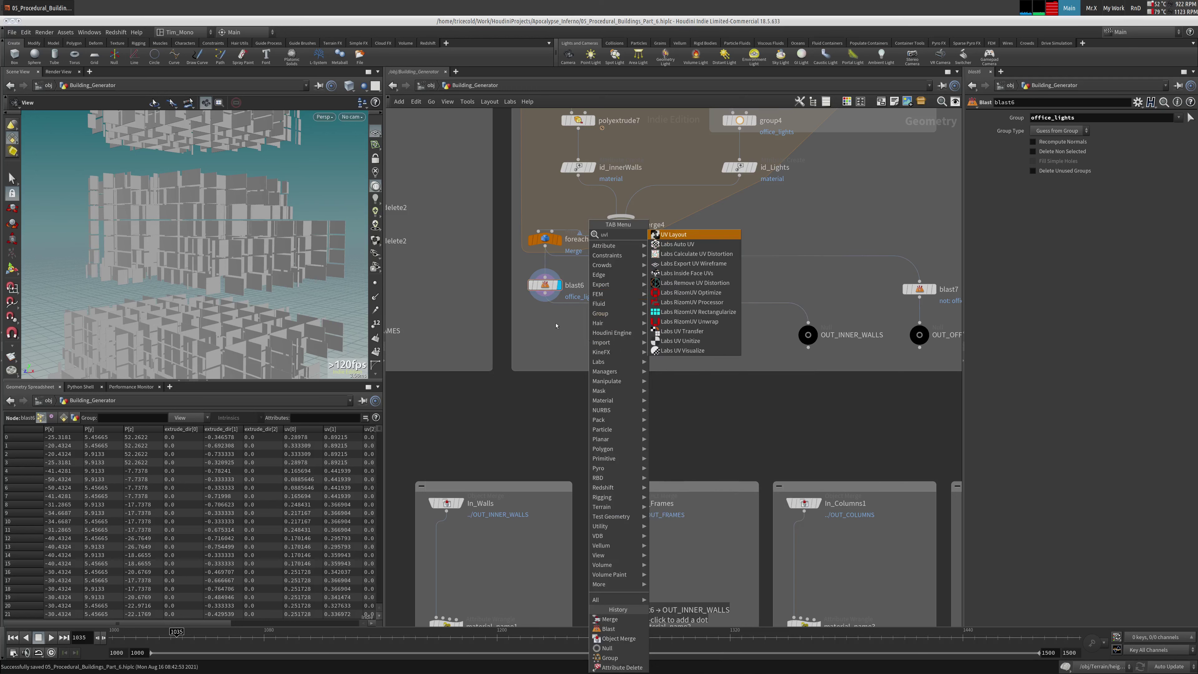
key(BackSpace)
key(BackSpace)
text(v)
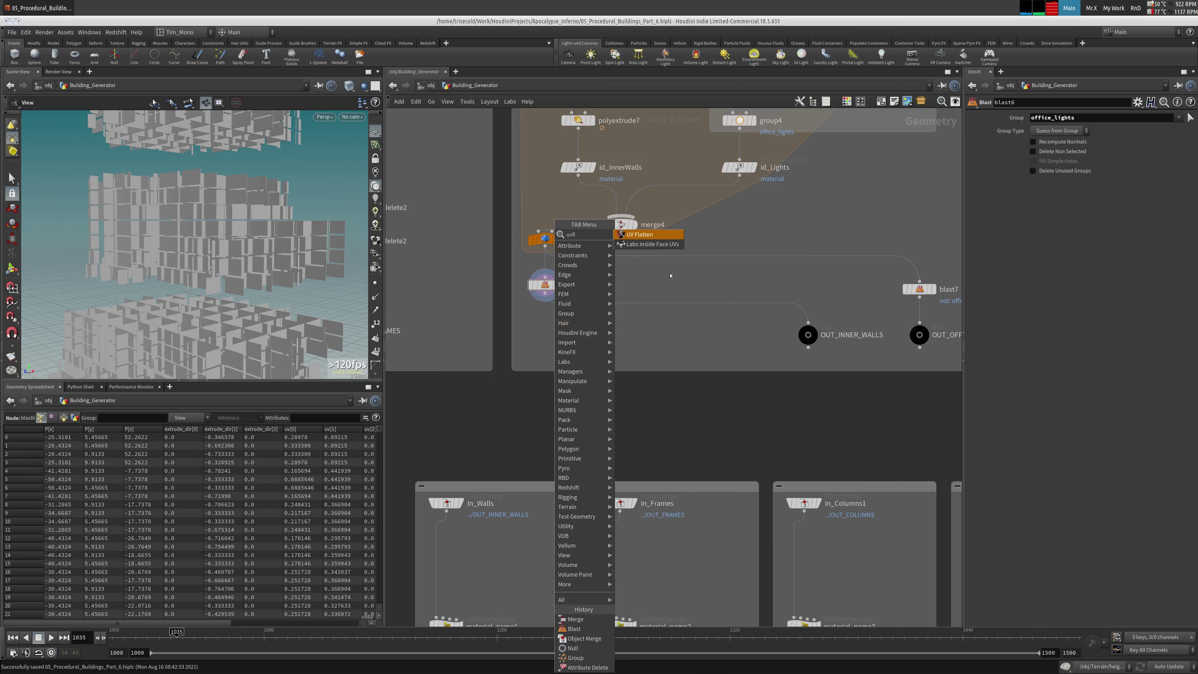
key(Return)
click(545, 322)
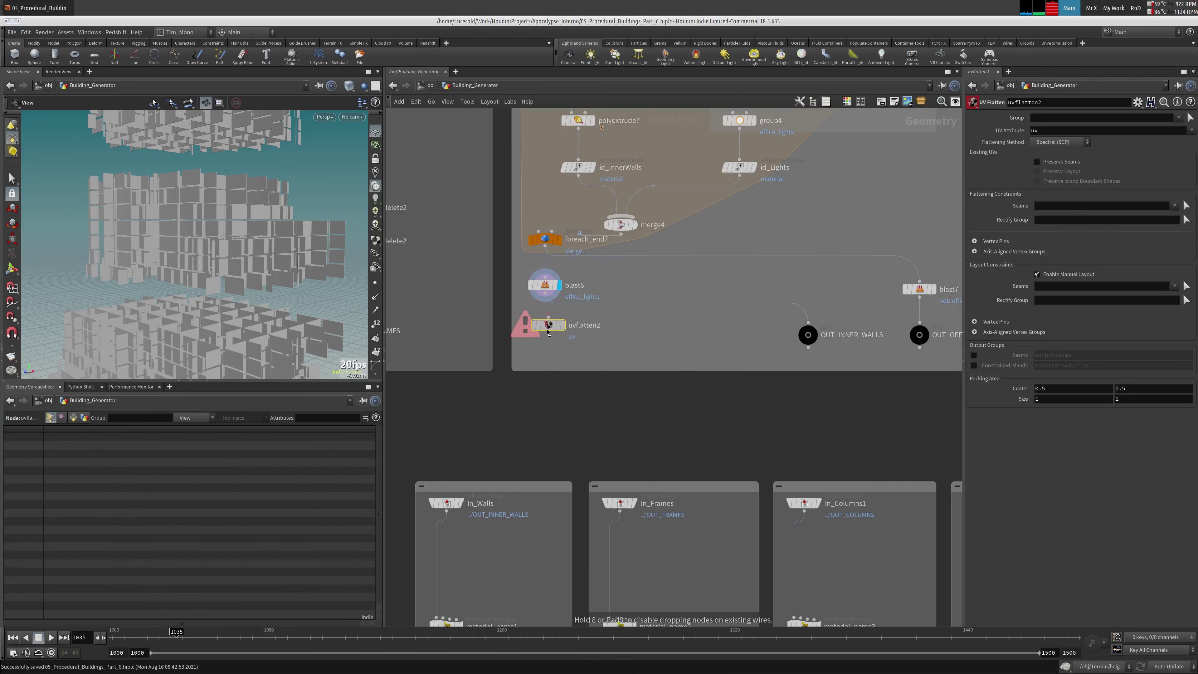
Wire blast6 into uvflatten2 and display the flattened inner walls
click(544, 298)
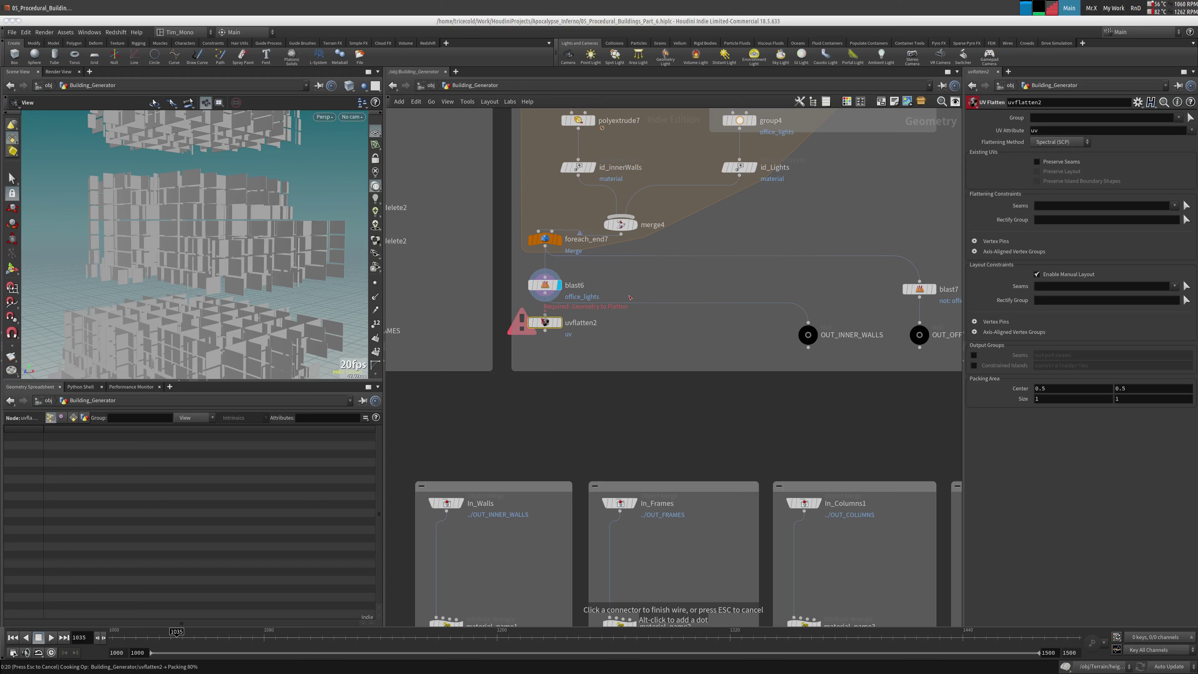
key(ctrl+s)
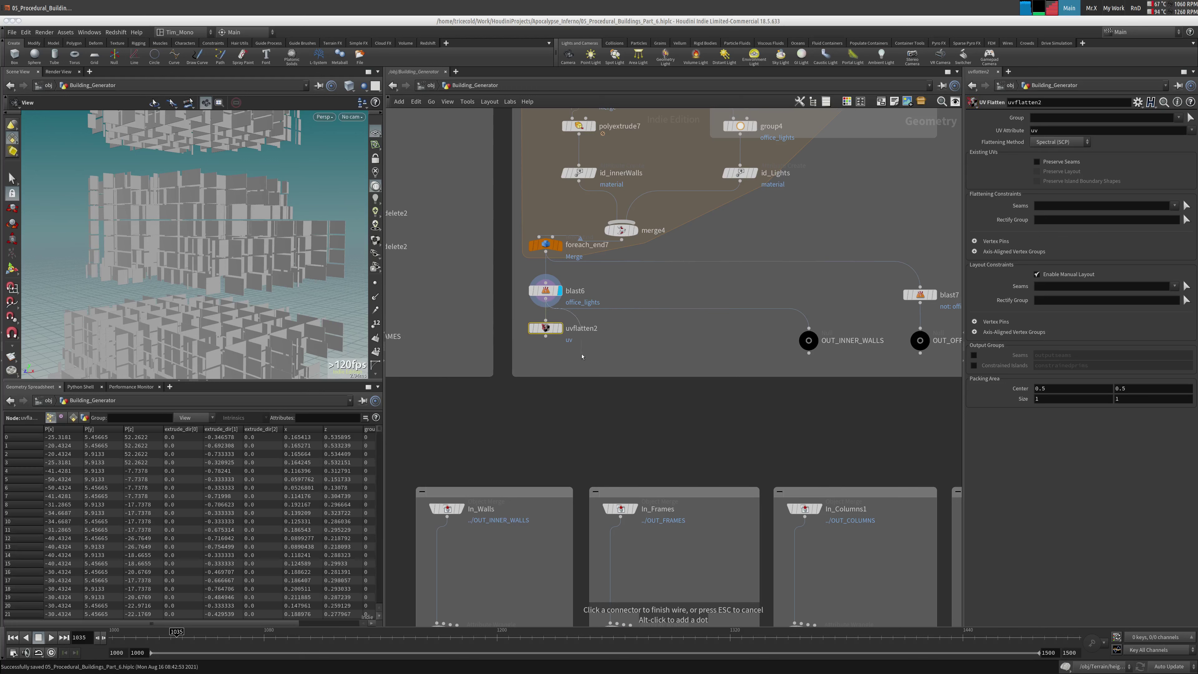
click(558, 331)
click(560, 329)
Switch the viewport to the UV view and examine the flattened inner wall islands overall and up close
click(324, 117)
mouse_move(351, 136)
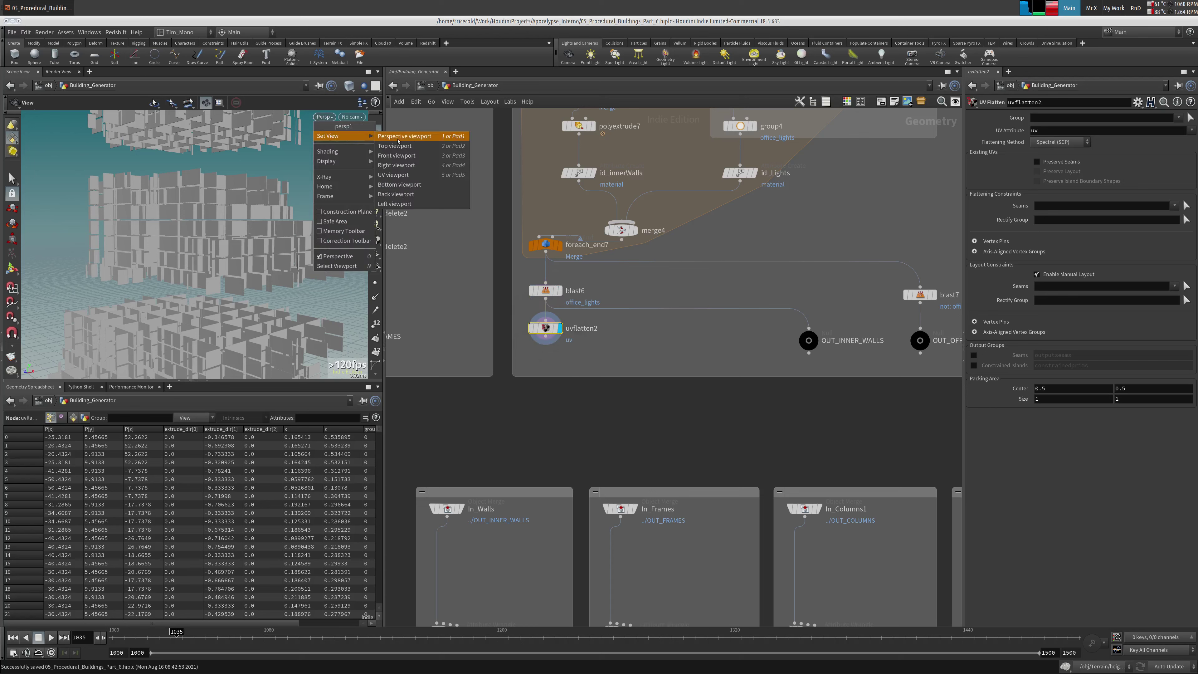
click(393, 175)
scroll(233, 195, up, 3)
scroll(233, 195, up, 4)
scroll(233, 194, down, 3)
scroll(233, 194, up, 2)
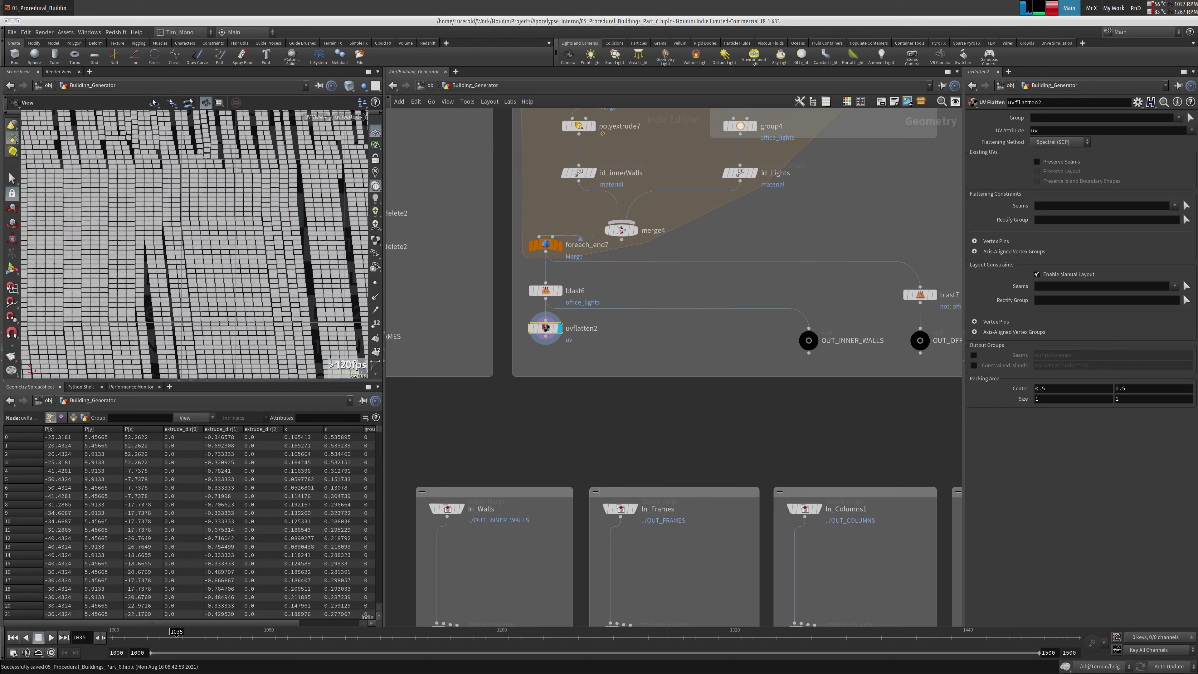
scroll(233, 194, up, 5)
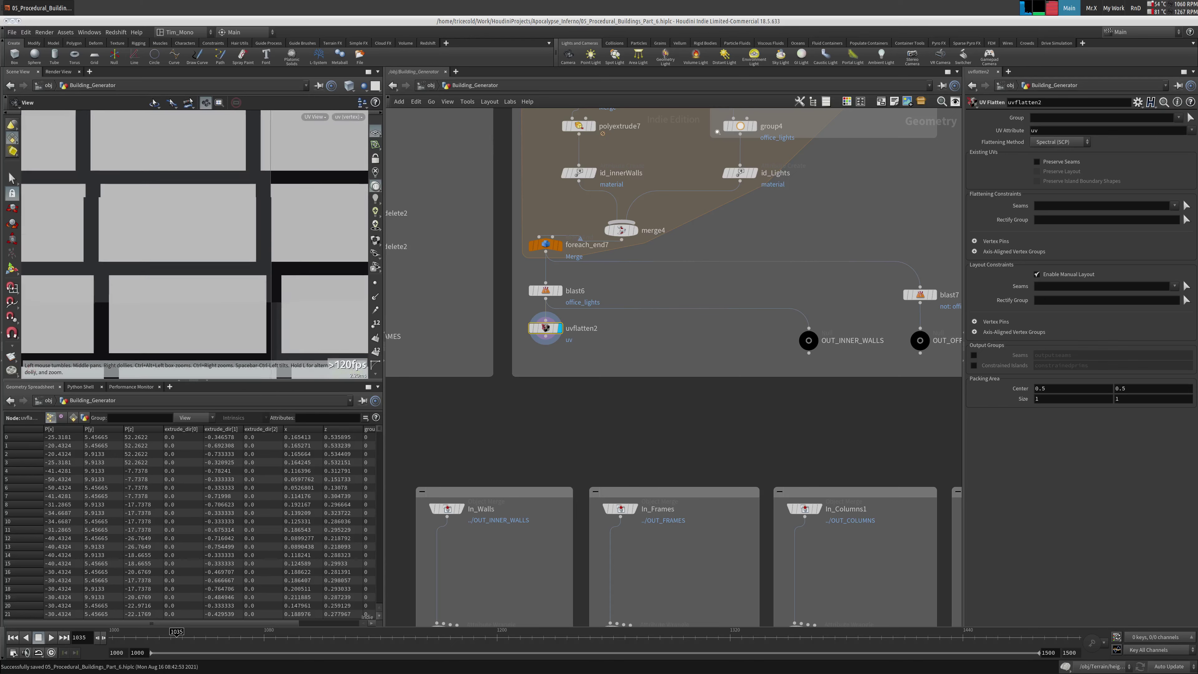
scroll(161, 183, down, 6)
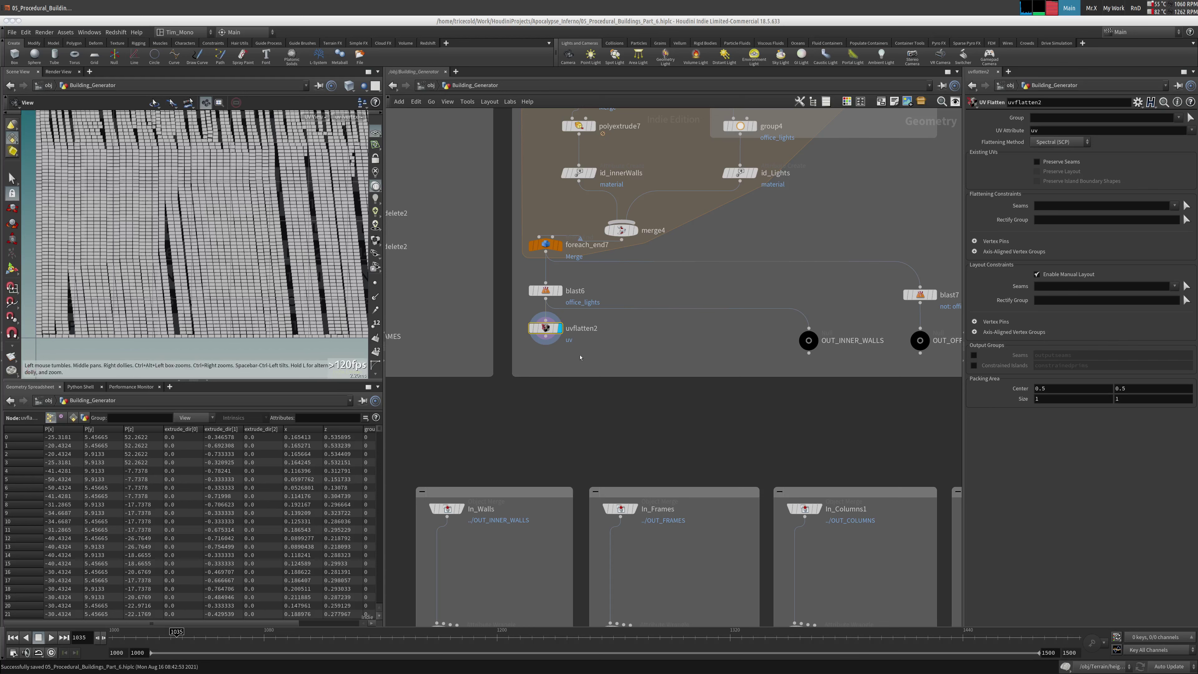
key(Tab)
text(uv)
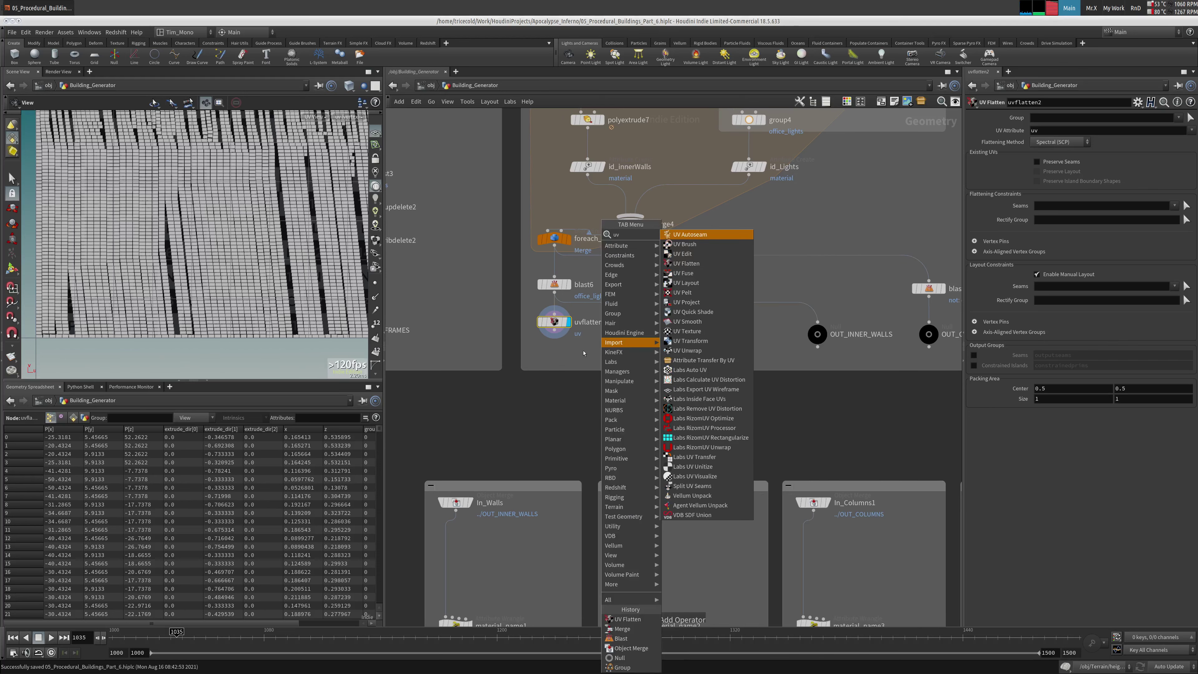
text(t)
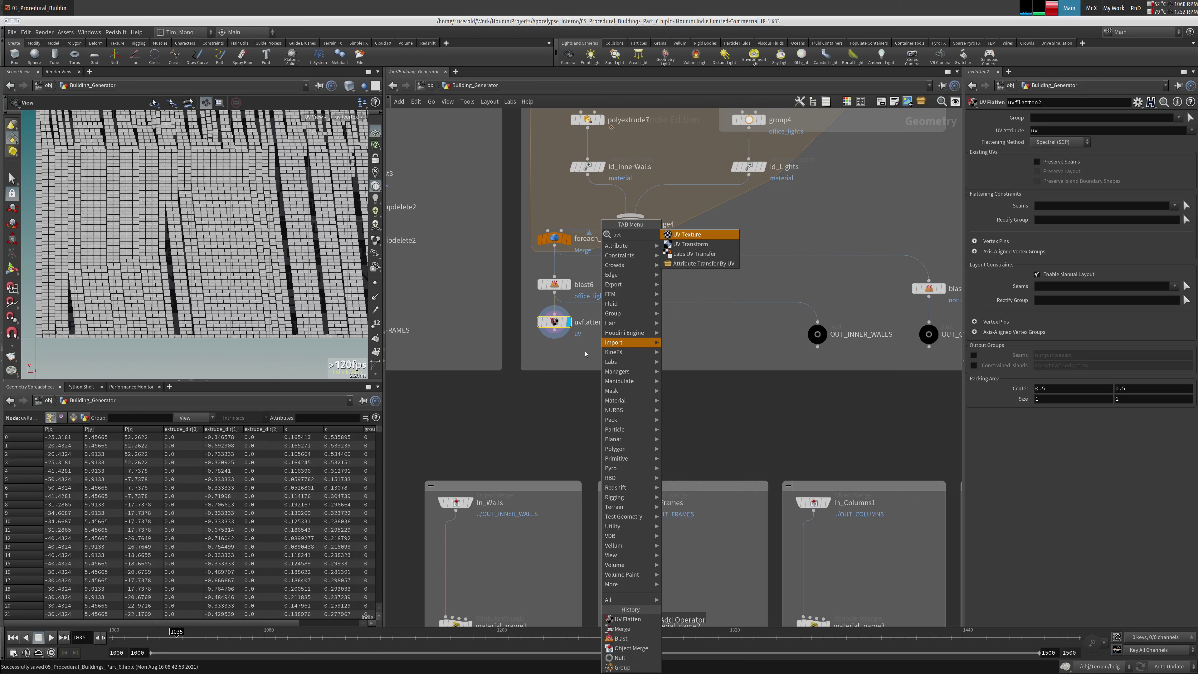
key(Escape)
Add a UV Layout node beside uvflatten2 in the inner walls network
key(Tab)
mouse_move(693, 295)
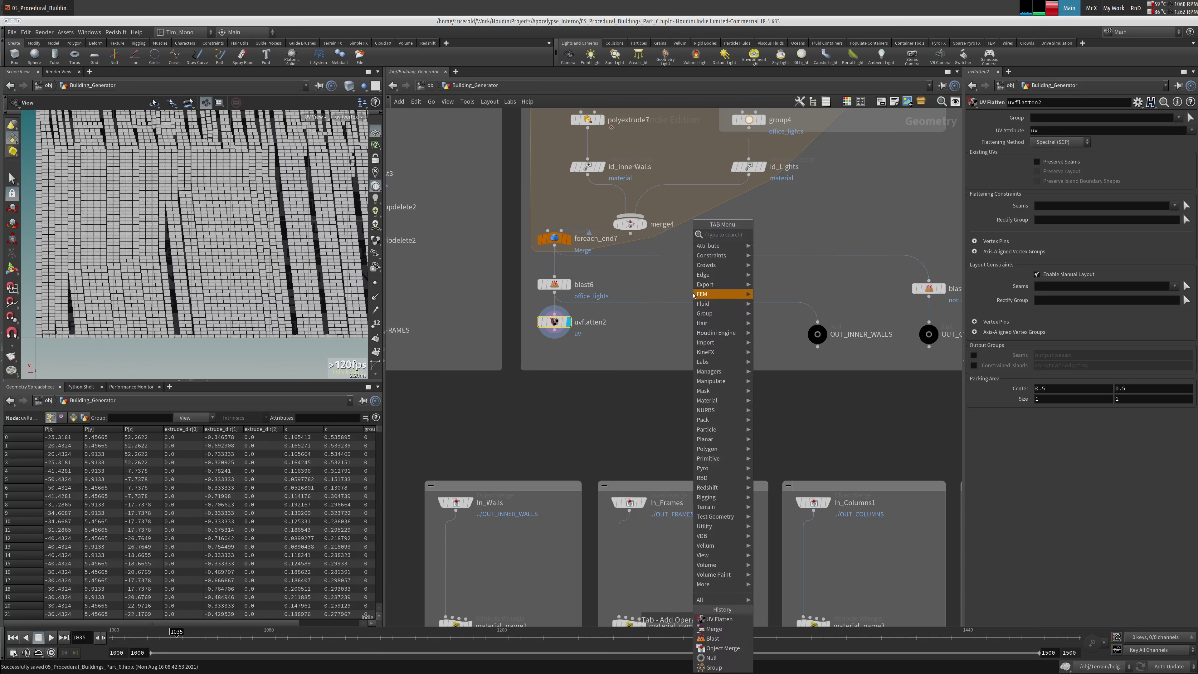
text(uvl)
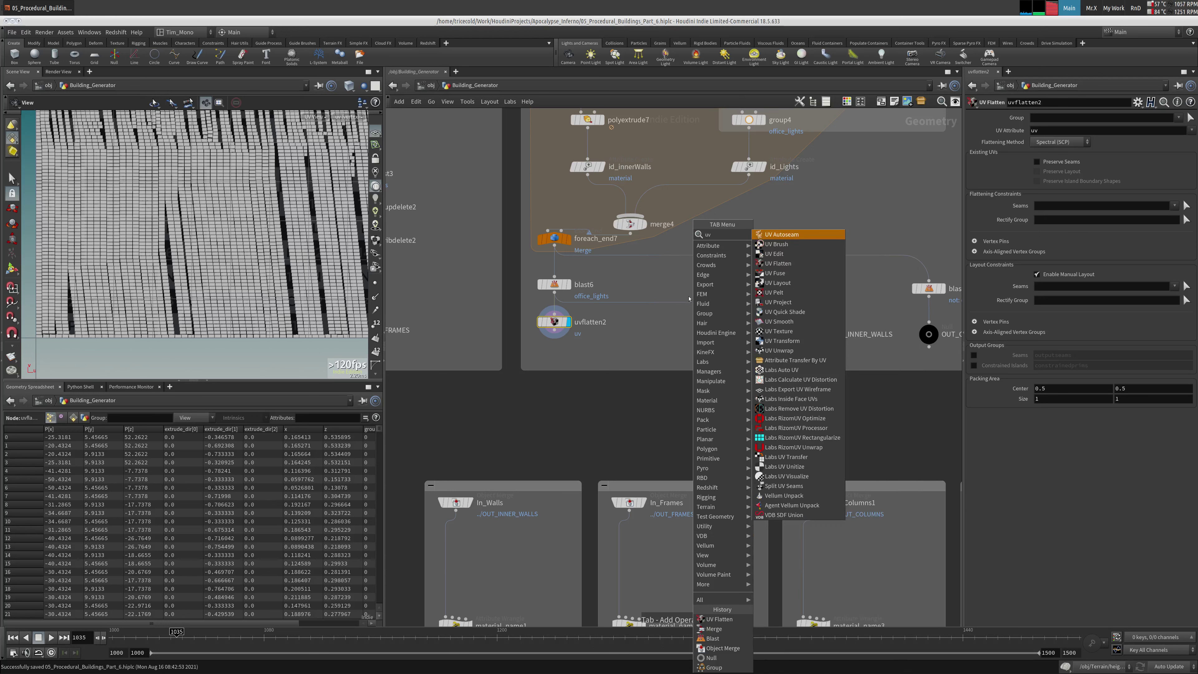
click(777, 234)
click(630, 343)
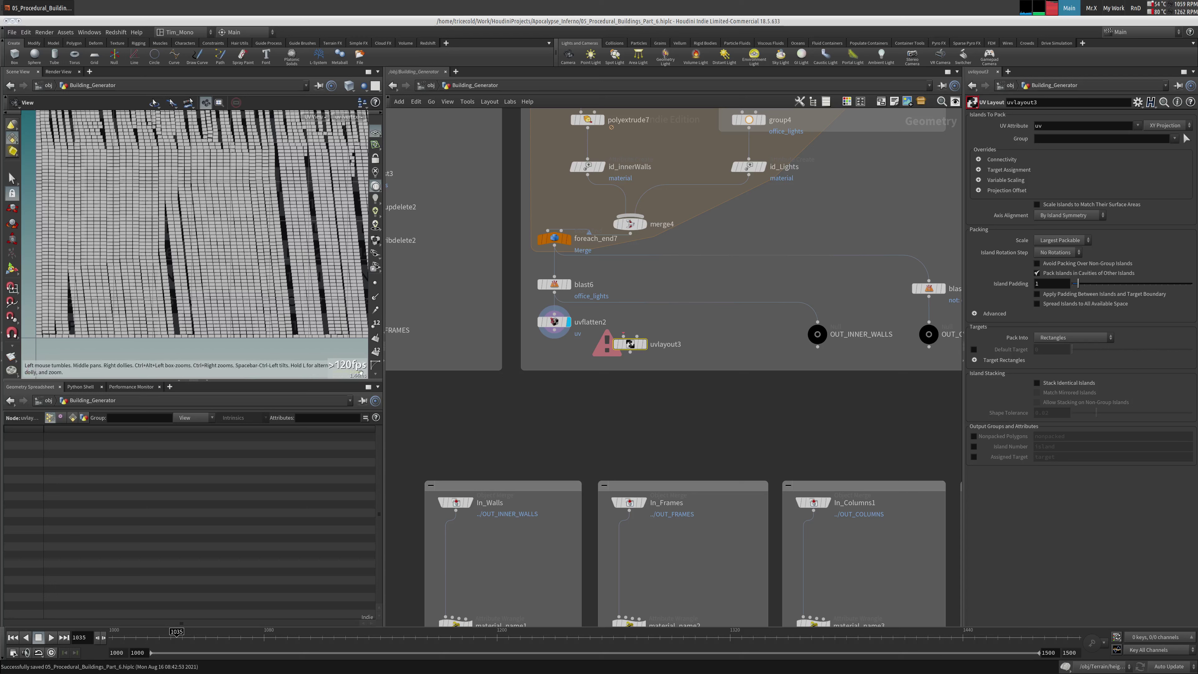
Configure uvlayout3 to pack into UDIM Tiles and set the first Tile Size value to 2
click(1074, 337)
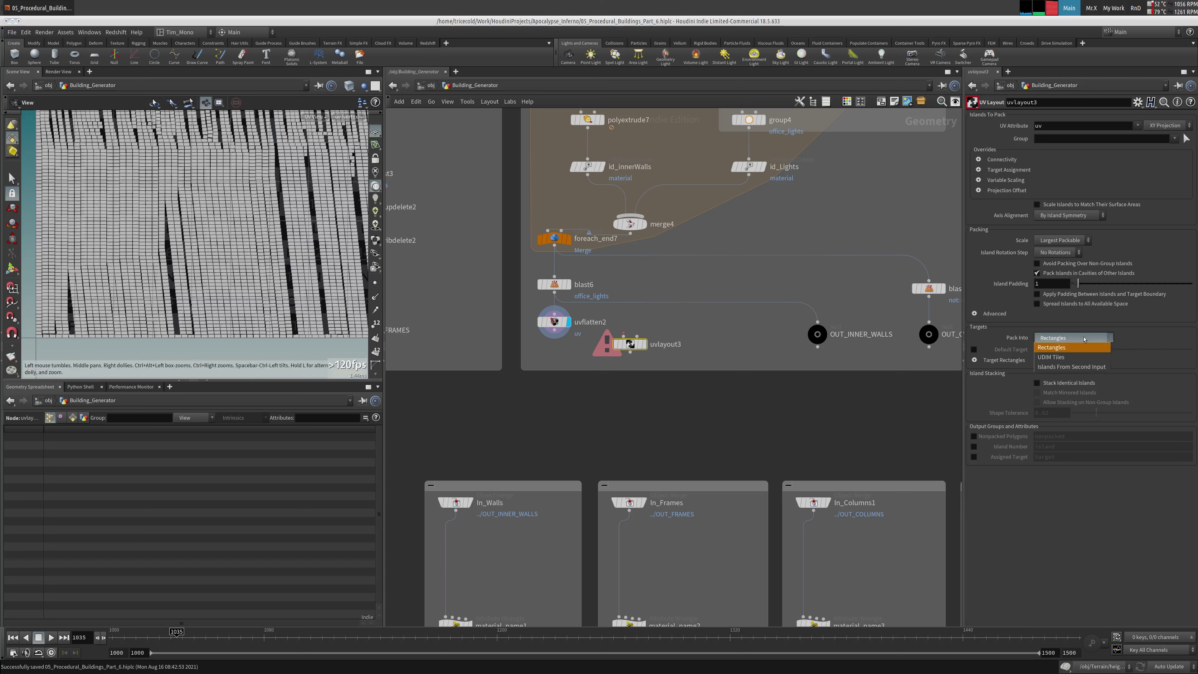
click(1061, 352)
click(974, 360)
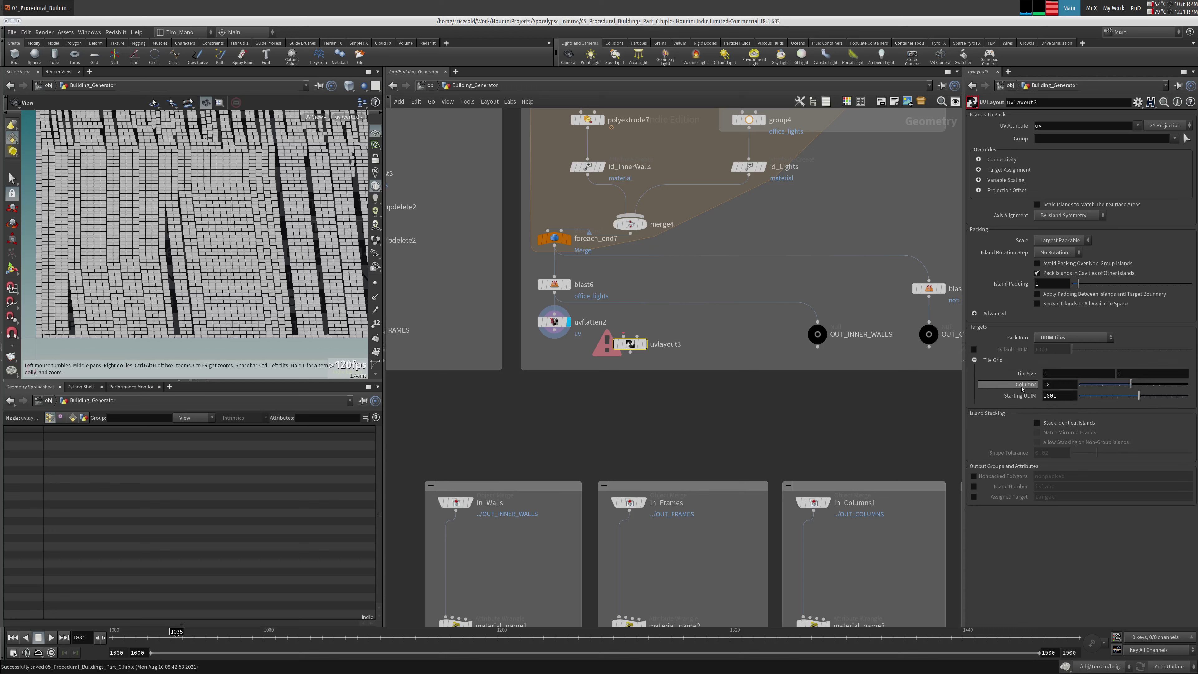
click(1069, 372)
text(2)
key(Tab)
Wire uvflatten2 into uvlayout3, display it and check how the islands are distributed across the UV tiles
click(554, 331)
click(629, 344)
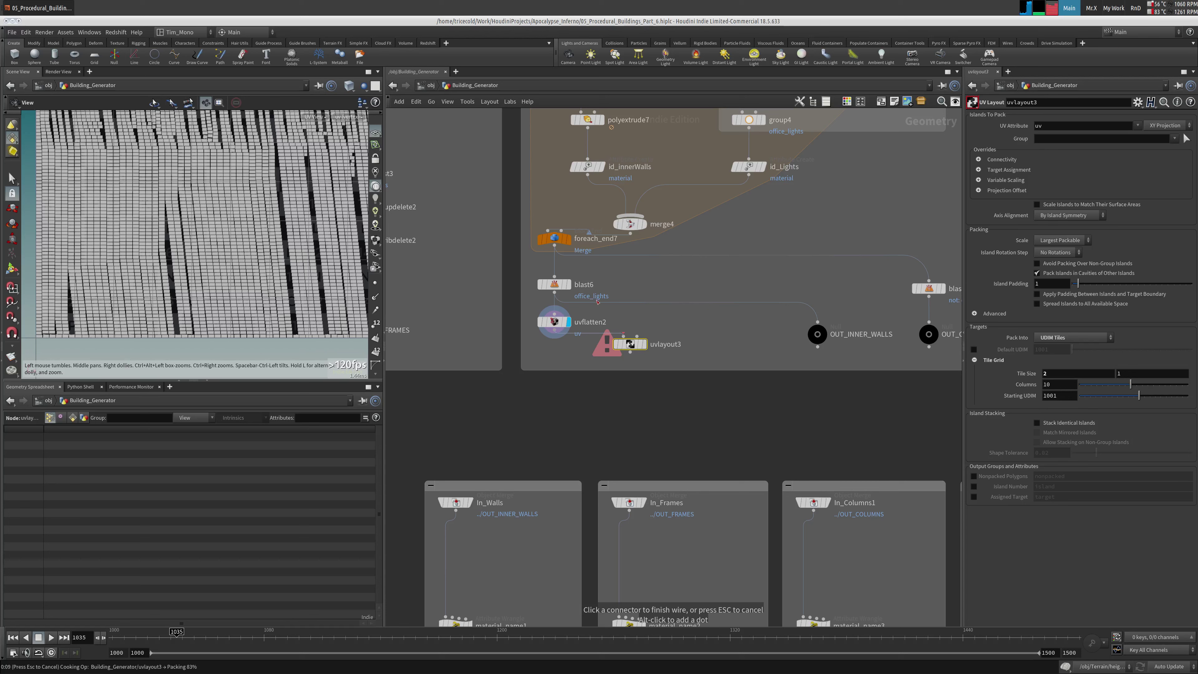
scroll(201, 250, down, 5)
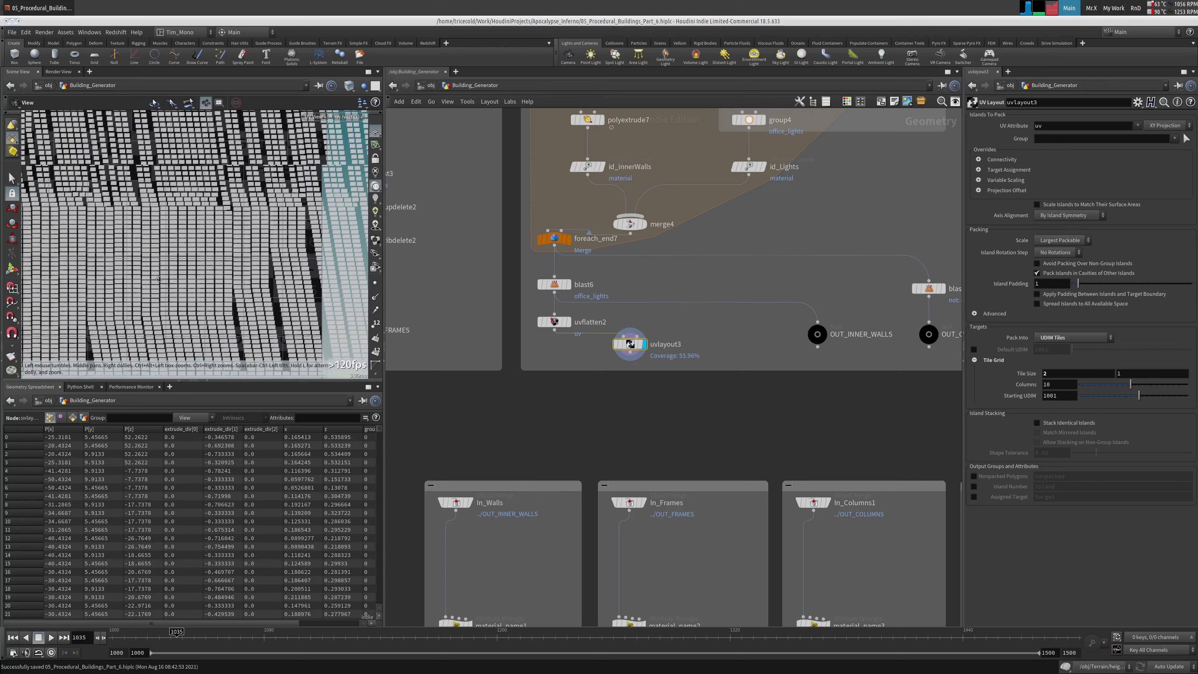
middle_drag(201, 251, 97, 242)
scroll(97, 243, up, 3)
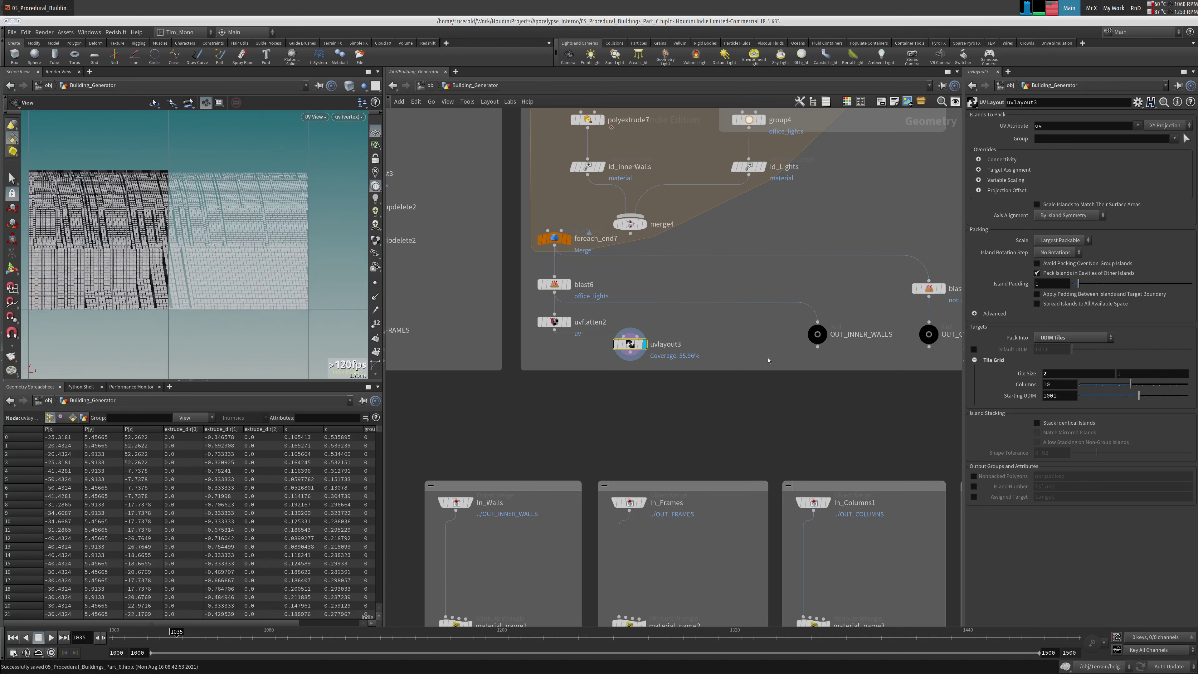
scroll(150, 239, down, 3)
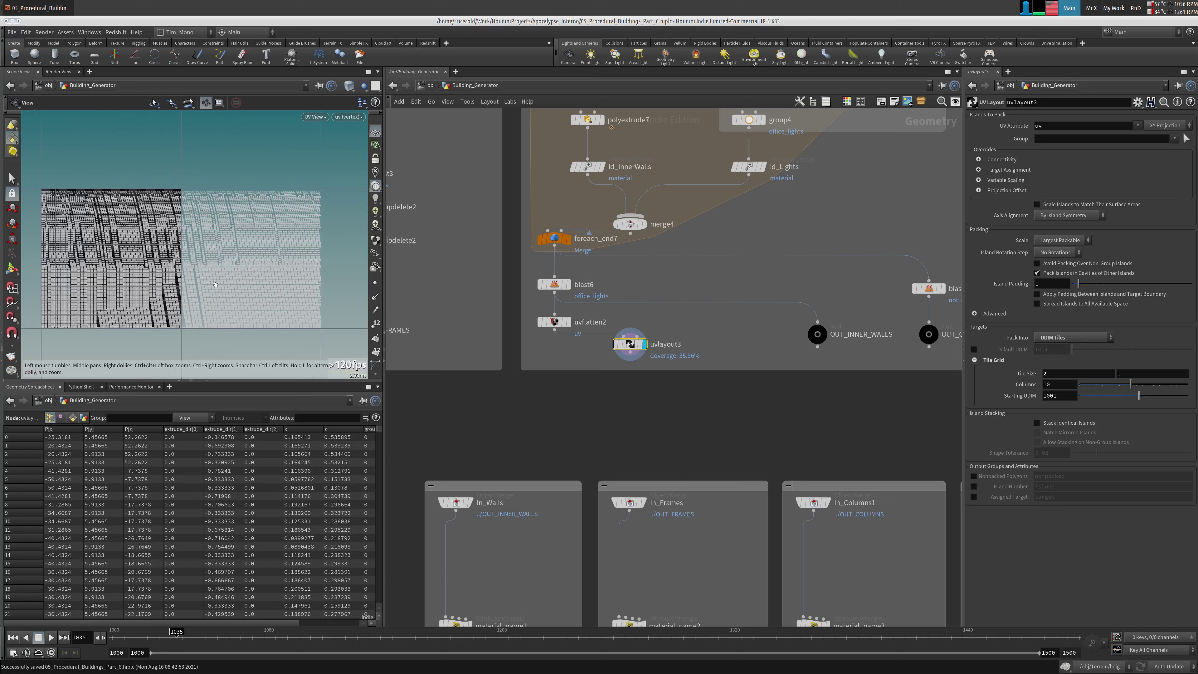
middle_drag(150, 239, 196, 236)
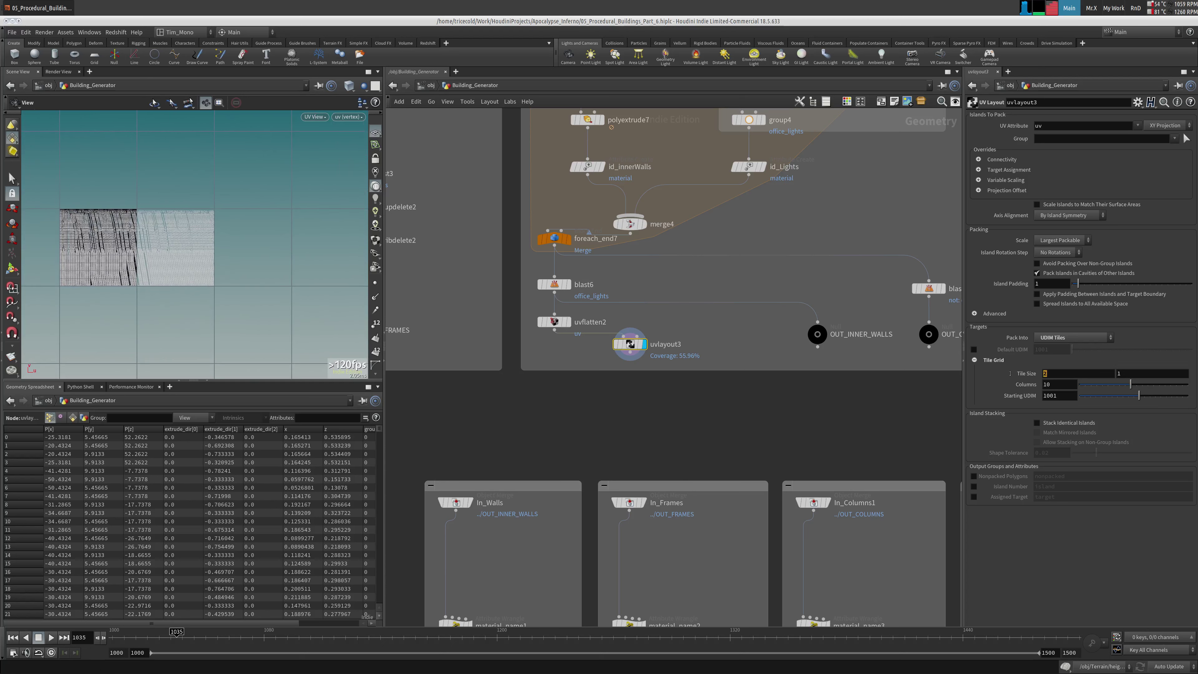
Set the first Tile Size value of uvlayout3 to 4 and inspect the repacked UVs
key(Return)
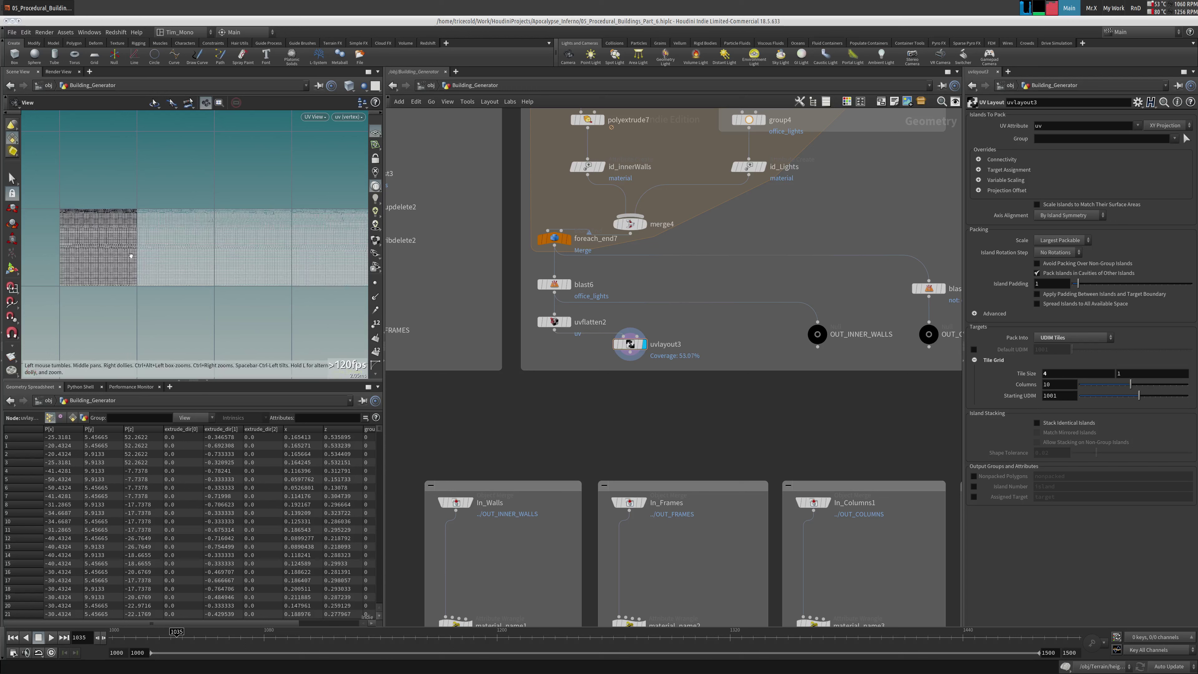
scroll(227, 235, down, 2)
scroll(226, 236, up, 5)
scroll(26, 294, down, 3)
scroll(26, 294, down, 2)
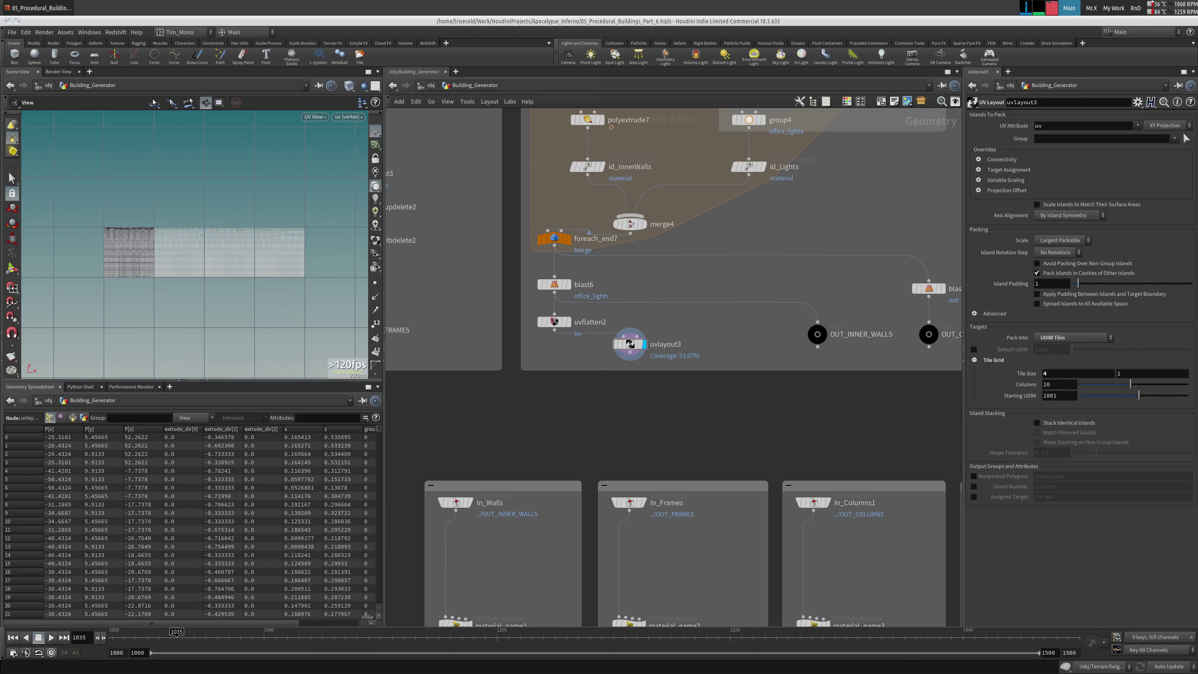
Rewire the input of OUT_INNER_WALLS to the output of uvlayout3
click(818, 325)
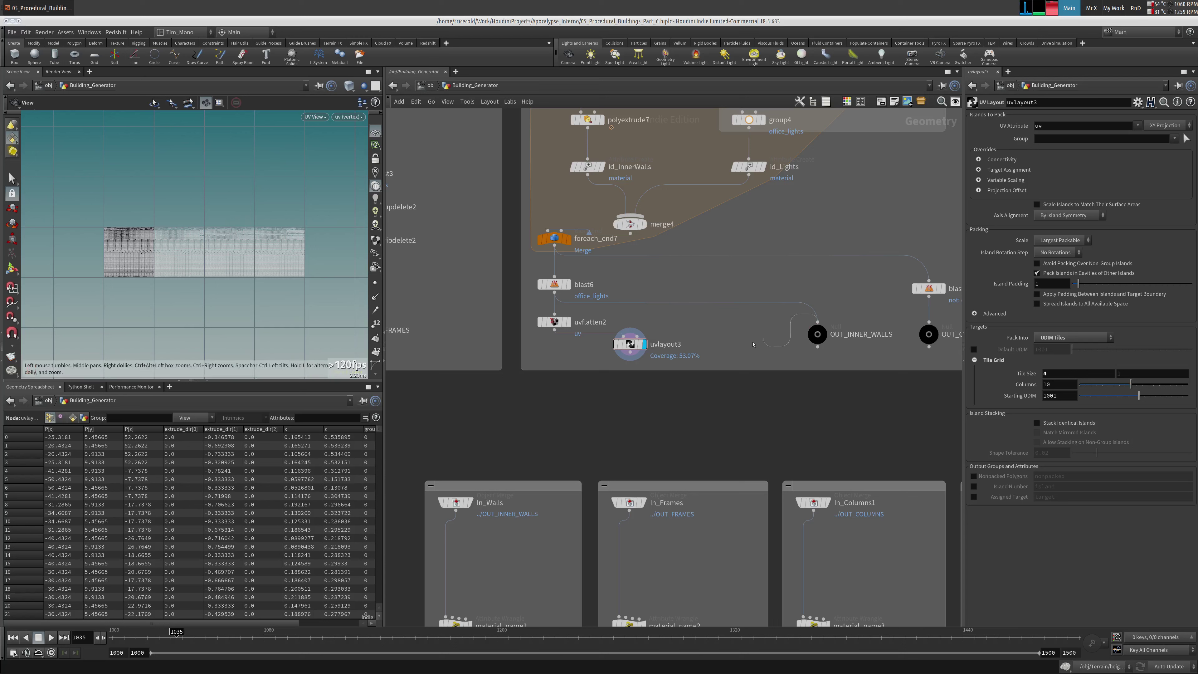
click(631, 361)
click(817, 334)
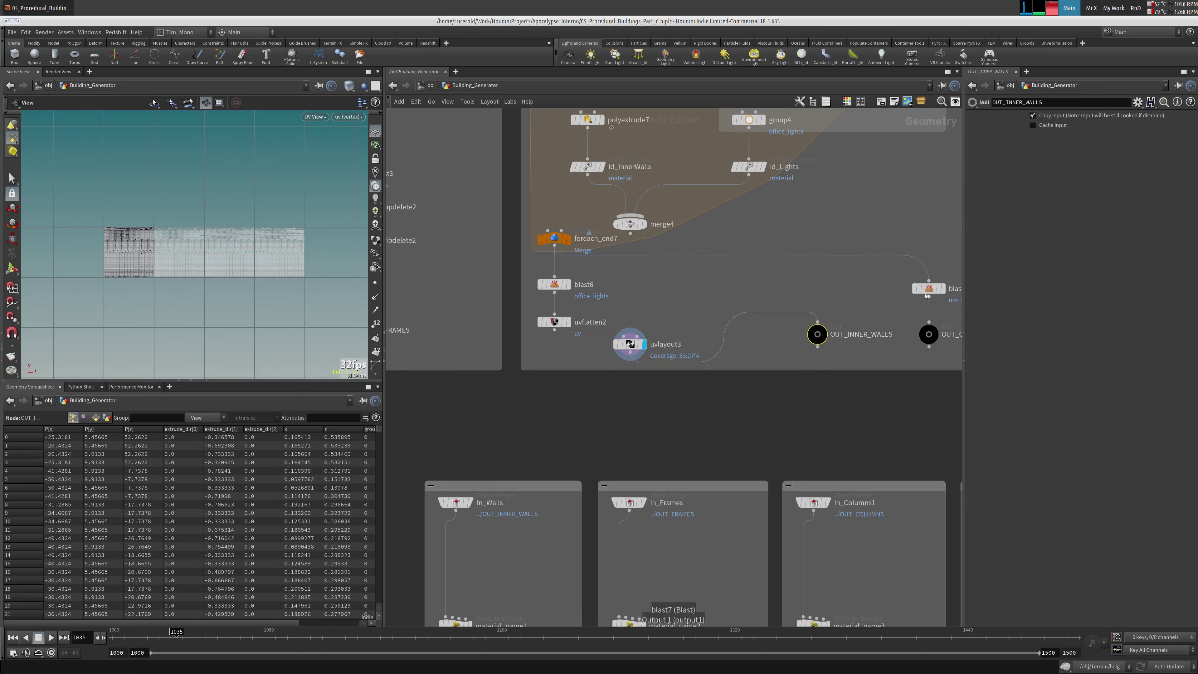
Move blast7 up slightly and stack blast6, uvflatten2 and uvlayout3 in a tight column beneath foreach_end7
drag(926, 295, 927, 277)
drag(561, 284, 561, 273)
drag(556, 323, 556, 298)
drag(624, 336, 548, 317)
Lower OUT_COLUMNS to line up with the neighbouring output nulls and display its UVs
mouse_move(829, 337)
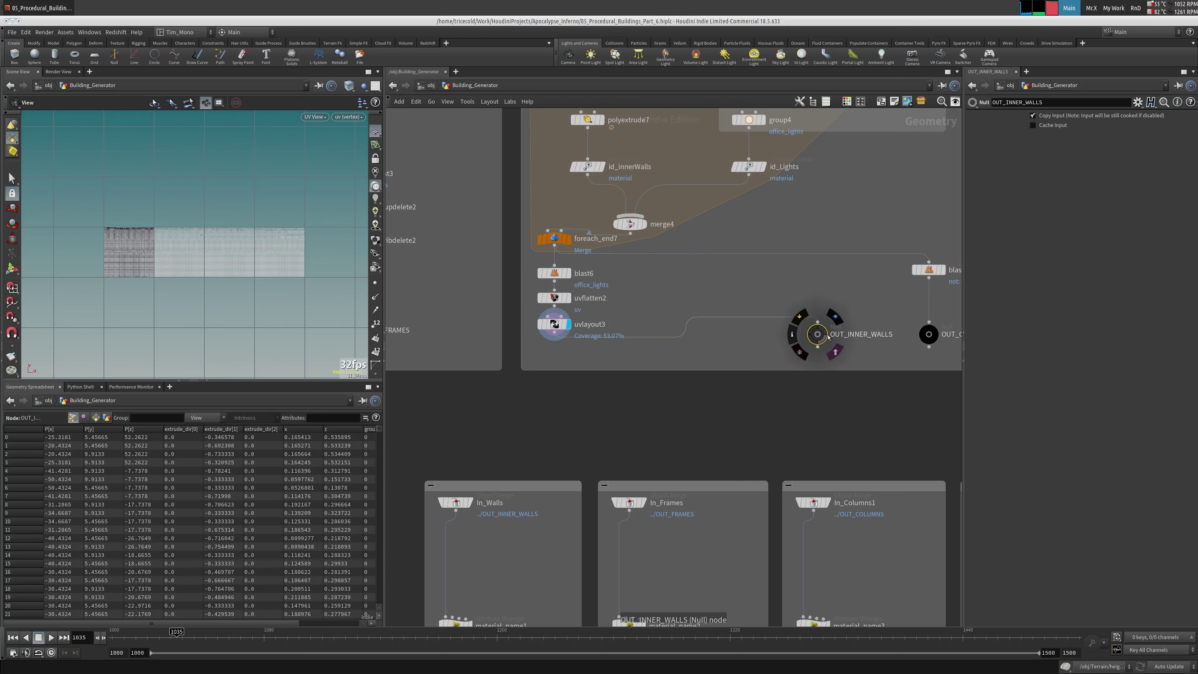
scroll(828, 337, down, 6)
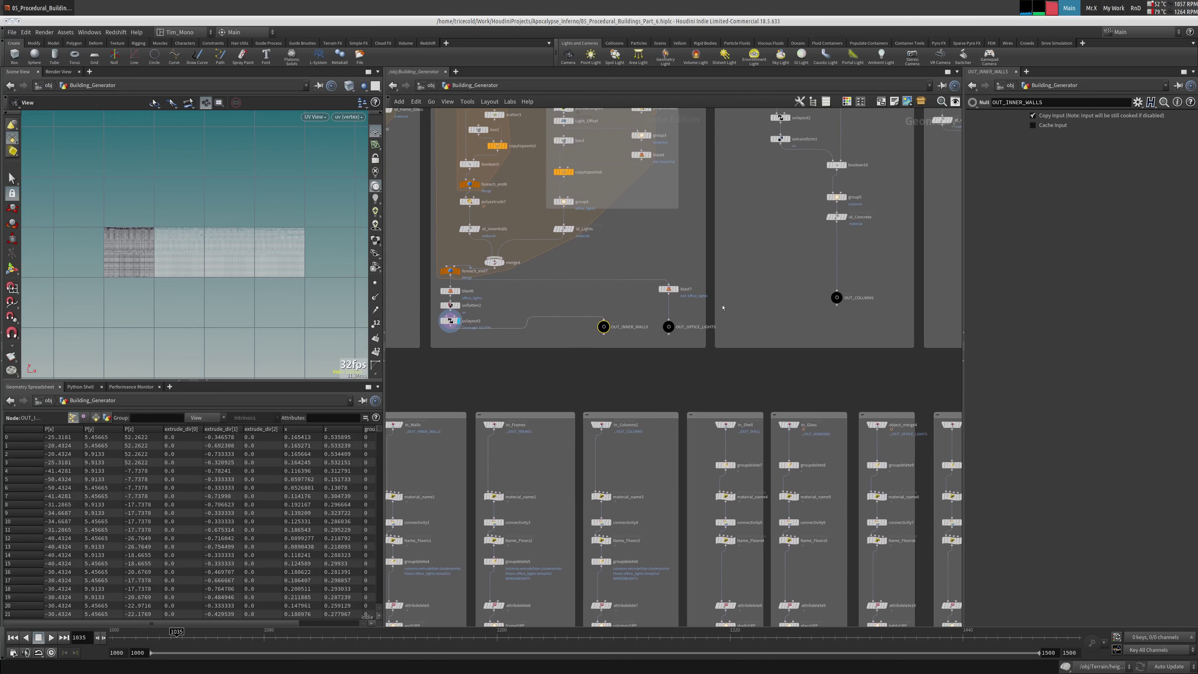
drag(844, 303, 837, 331)
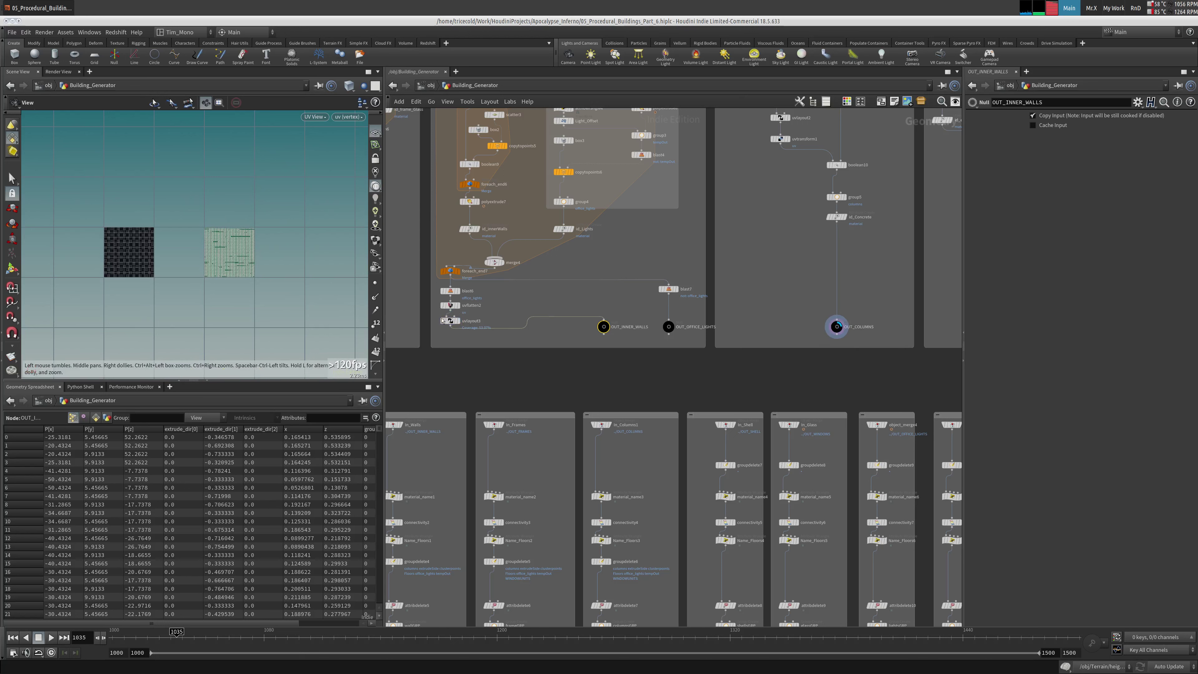
Copy uvlayout3 and insert the duplicate between id_Concrete and OUT_COLUMNS
scroll(453, 331, up, 5)
middle_drag(537, 274, 535, 305)
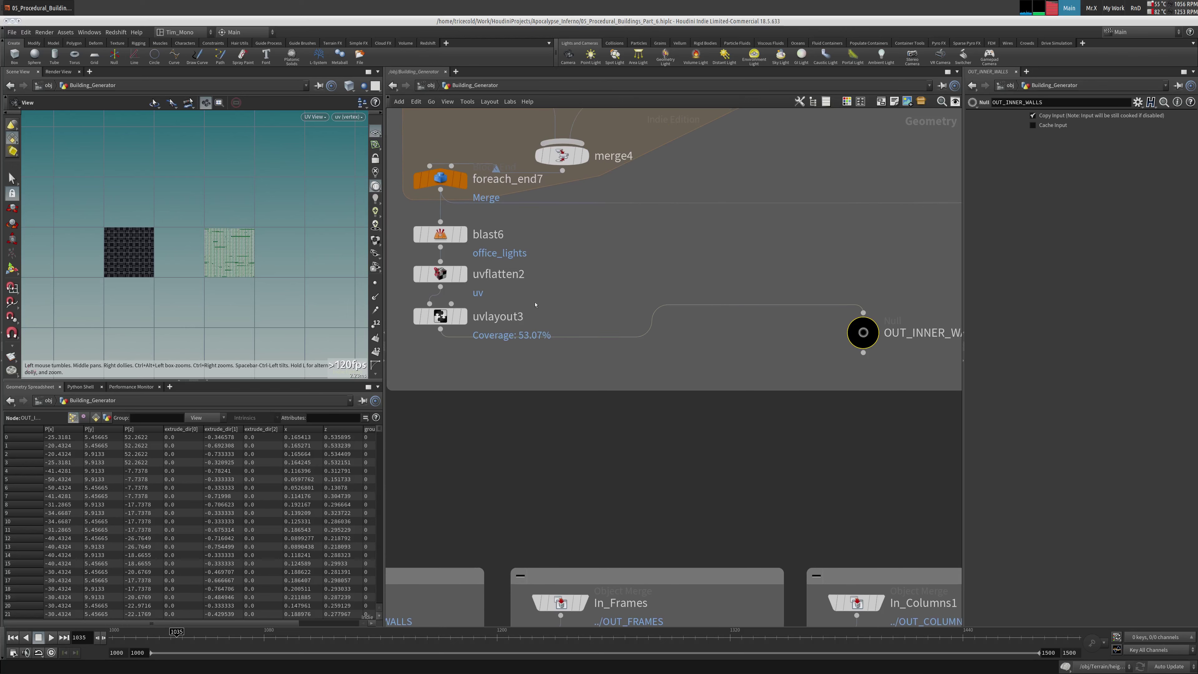
key(Up)
key(ctrl+c)
scroll(639, 284, down, 5)
middle_drag(639, 283, 427, 283)
scroll(665, 333, down, 3)
middle_drag(665, 332, 590, 335)
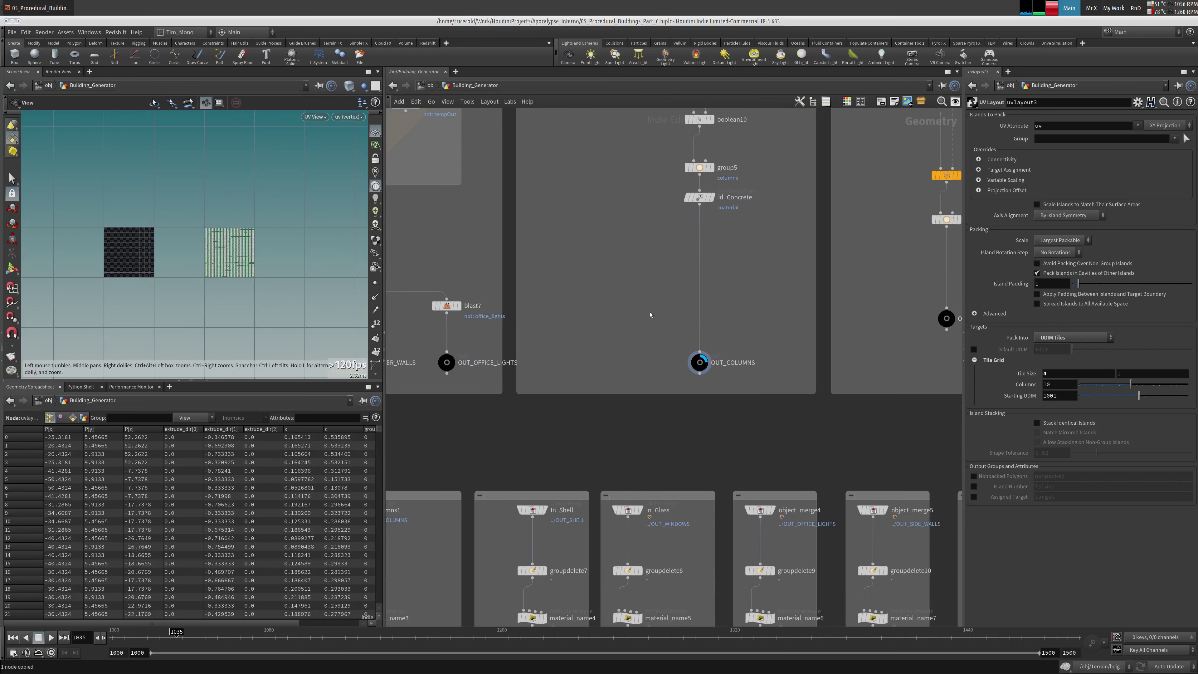
key(ctrl+v)
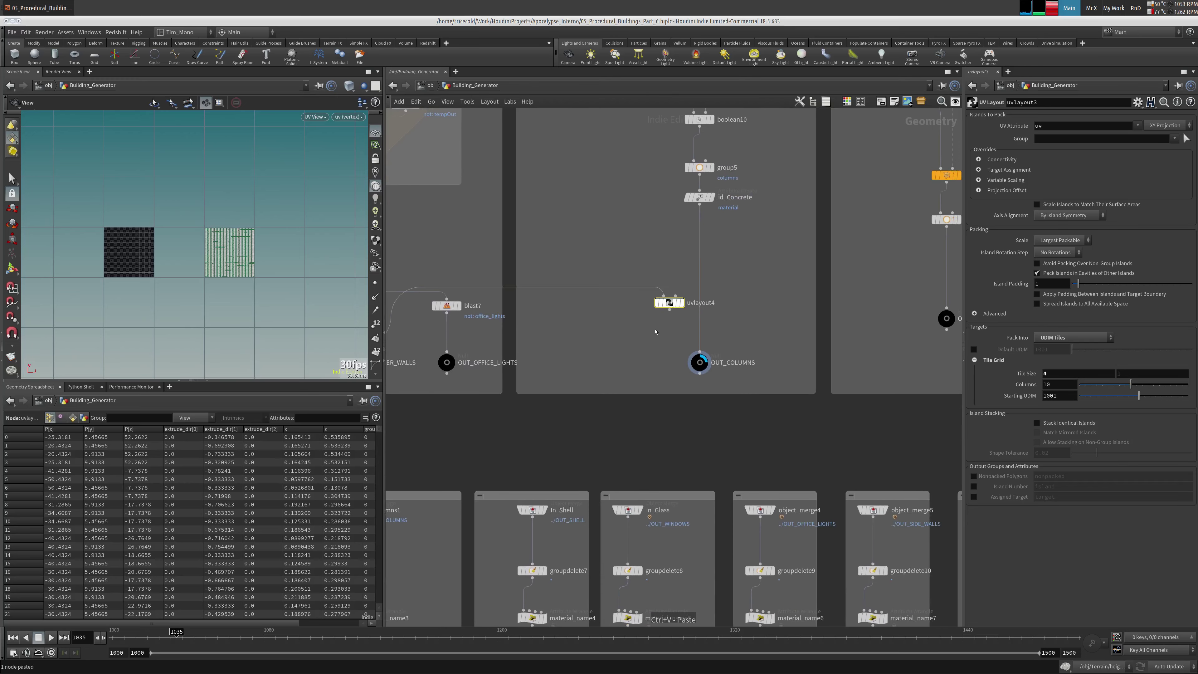
drag(679, 311, 692, 307)
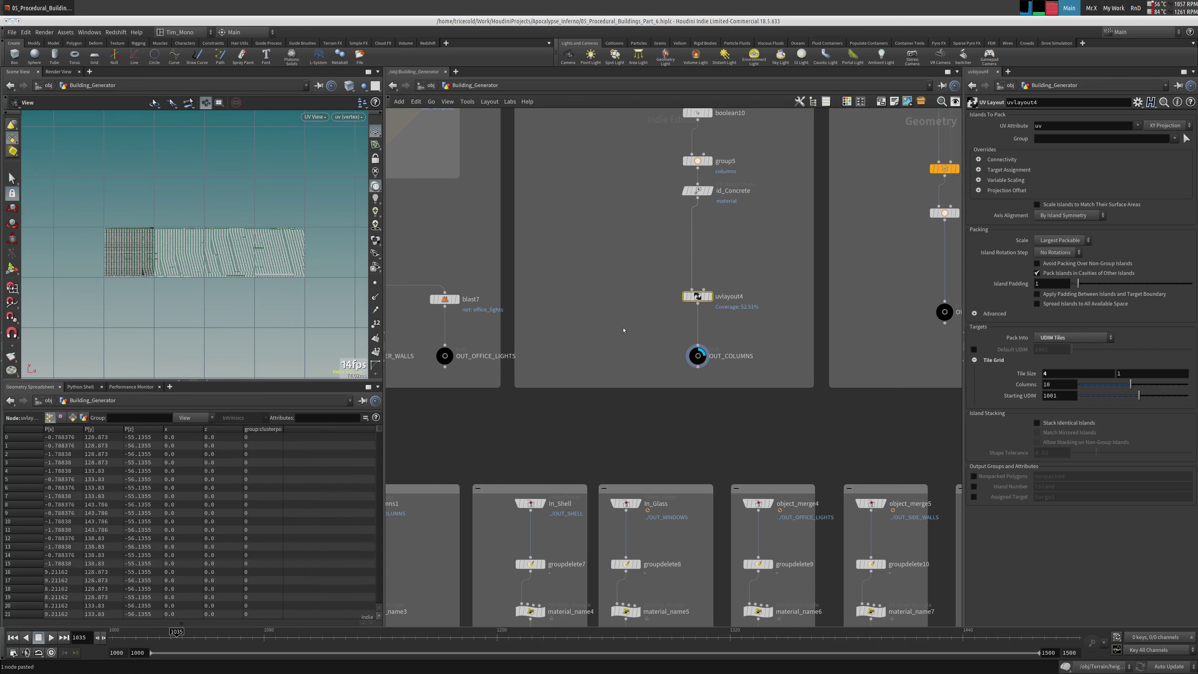
Lower the output null in the network box beside the columns box to the level of OUT_COLUMNS
scroll(626, 322, up, 3)
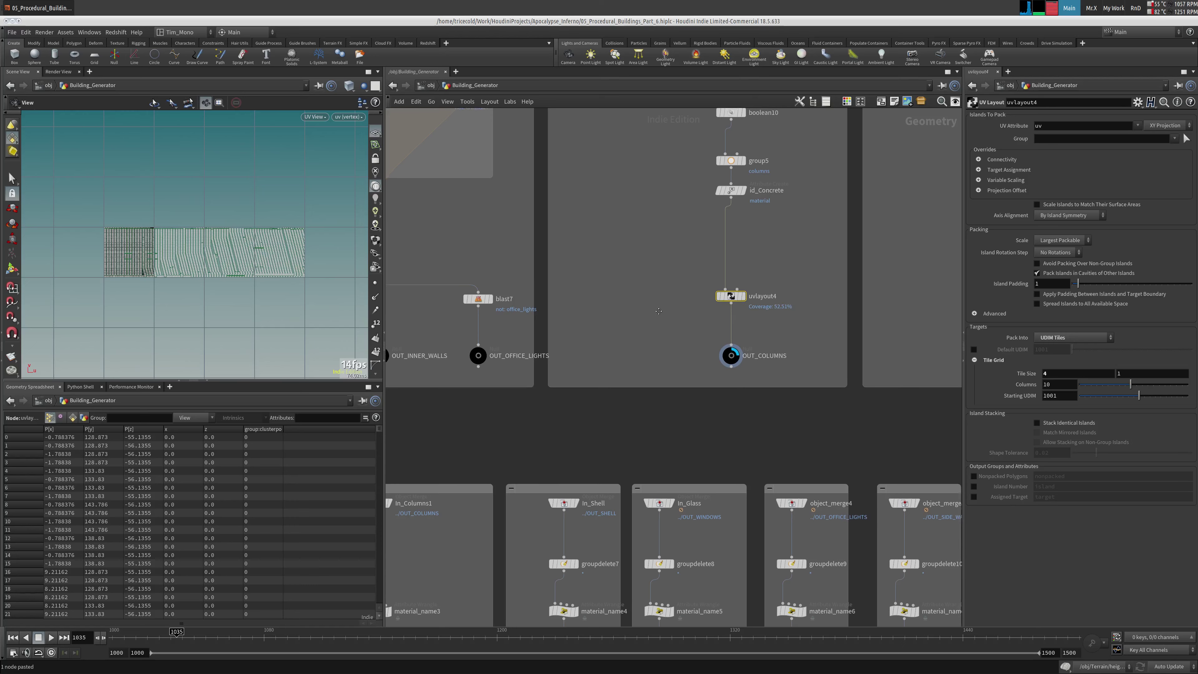
scroll(624, 317, down, 2)
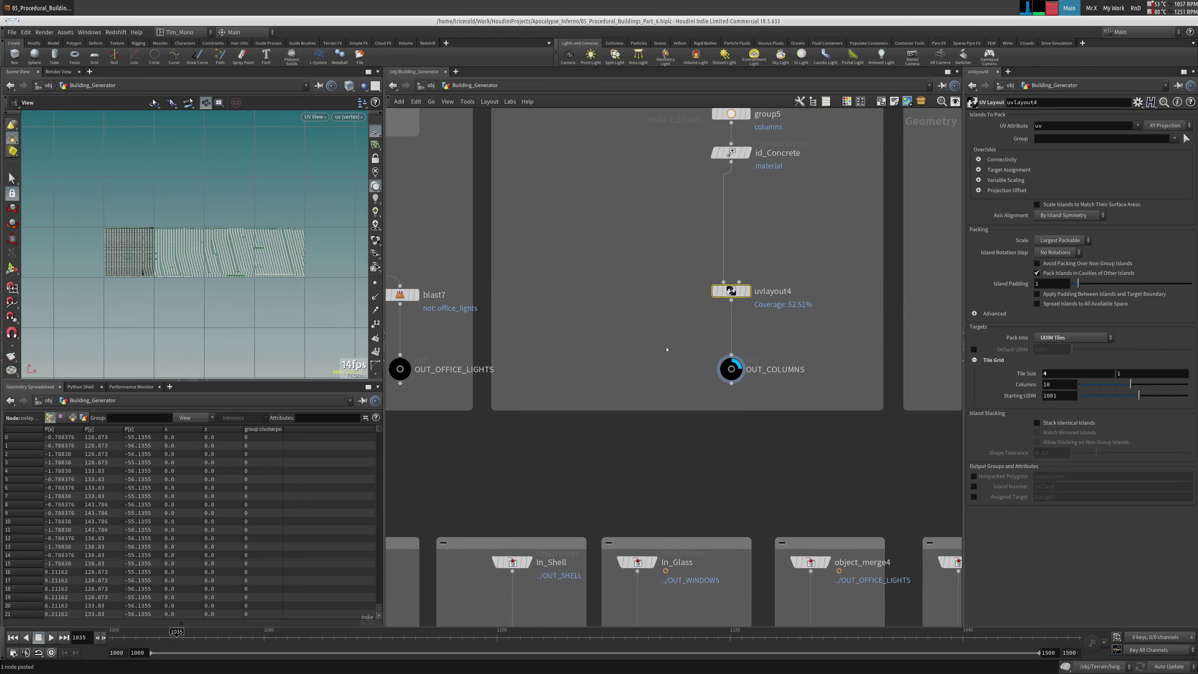
scroll(670, 293, down, 3)
middle_drag(821, 296, 740, 314)
drag(789, 292, 790, 325)
Display OUT_WINDOWS, OUT_FRAMES and OUT_SIDE_WALLS in turn to check their UV layouts
middle_drag(561, 330, 1048, 322)
click(569, 316)
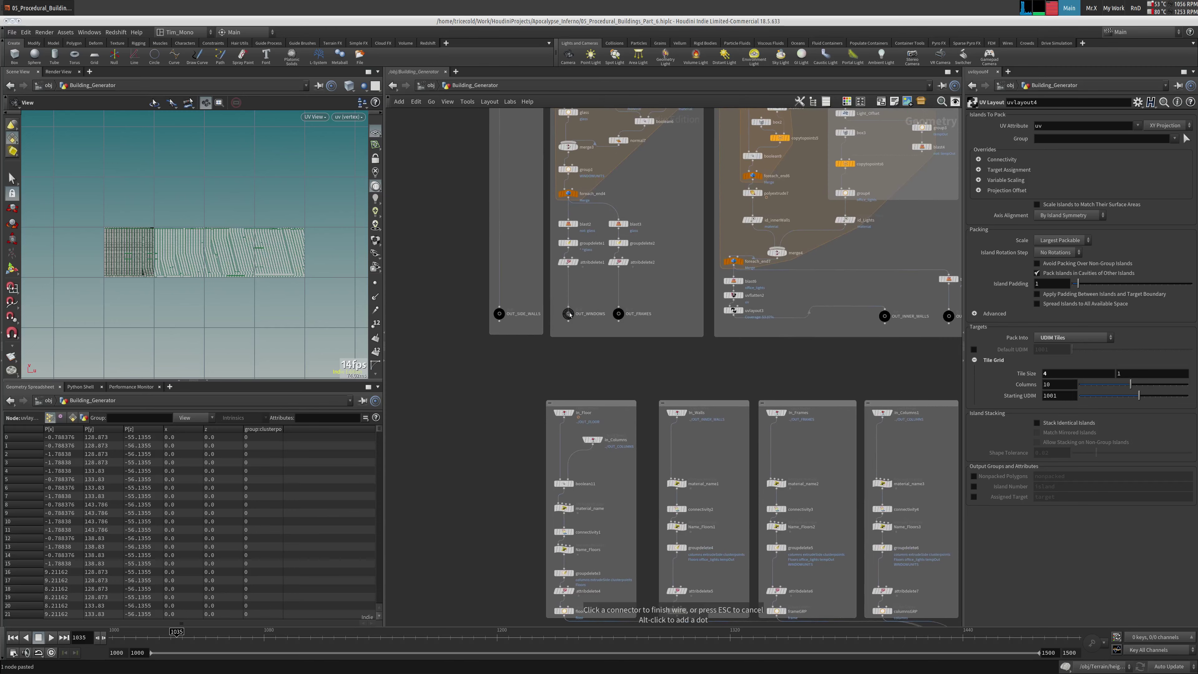
key(Escape)
click(568, 313)
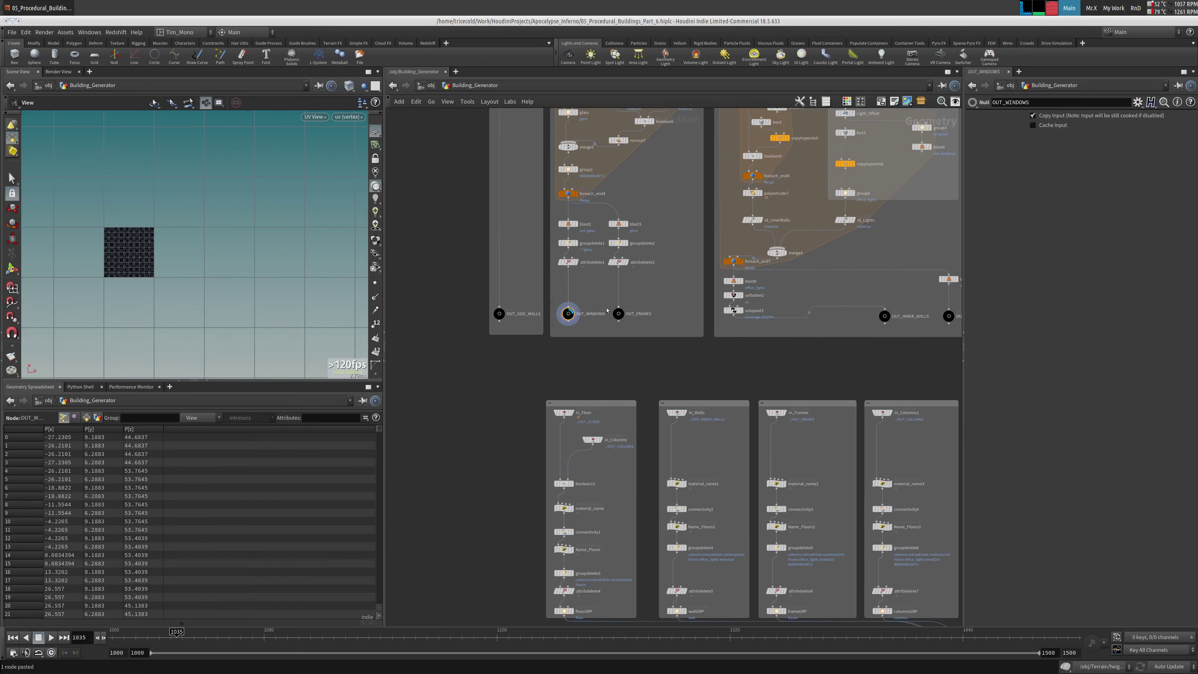
click(628, 308)
click(618, 314)
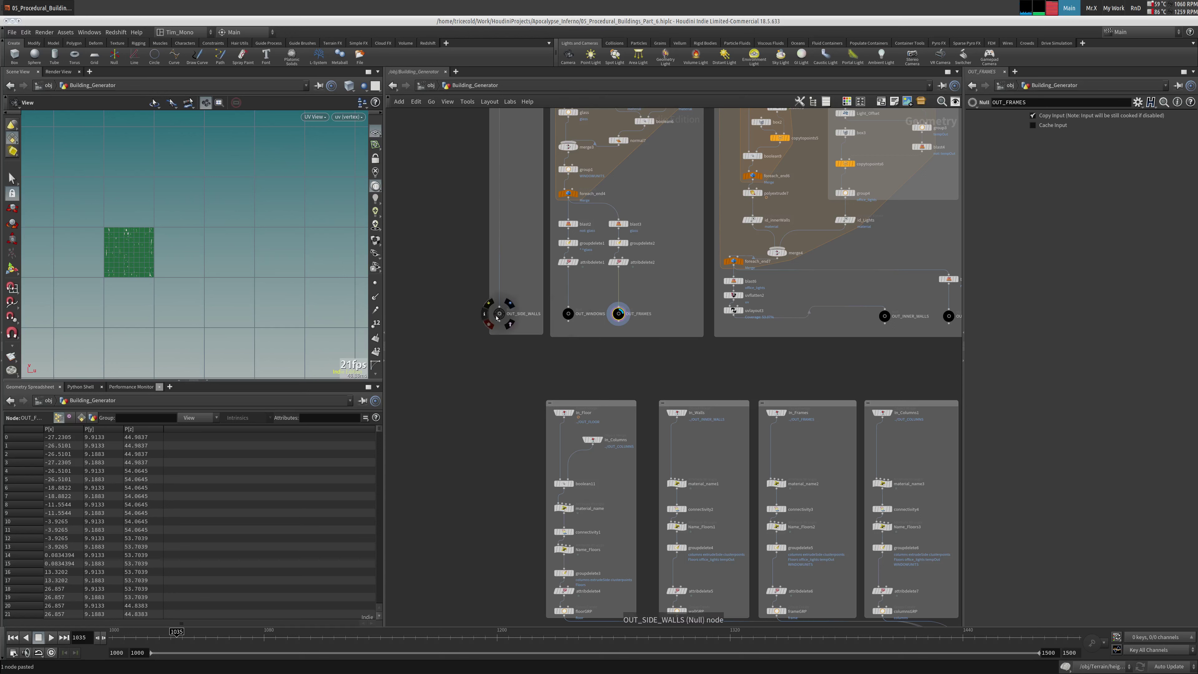
click(511, 305)
click(510, 310)
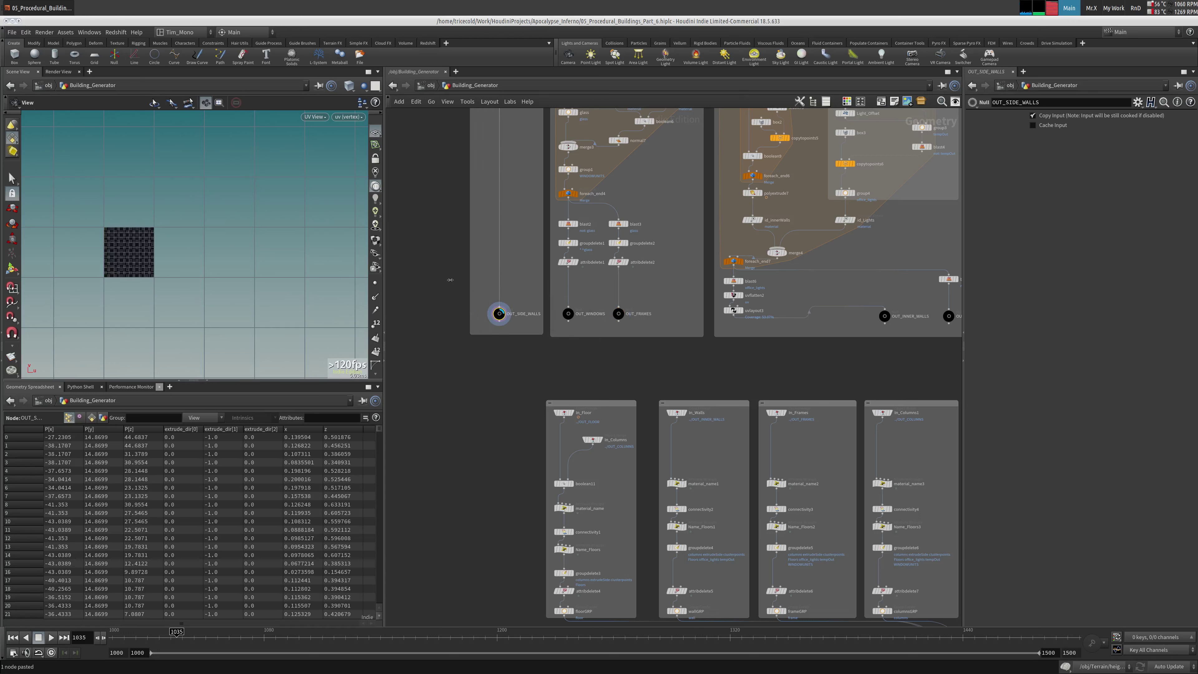
Switch the update mode to Manual and copy the UV Flatten and UV Layout pair from the inner walls branch
middle_drag(836, 324, 756, 330)
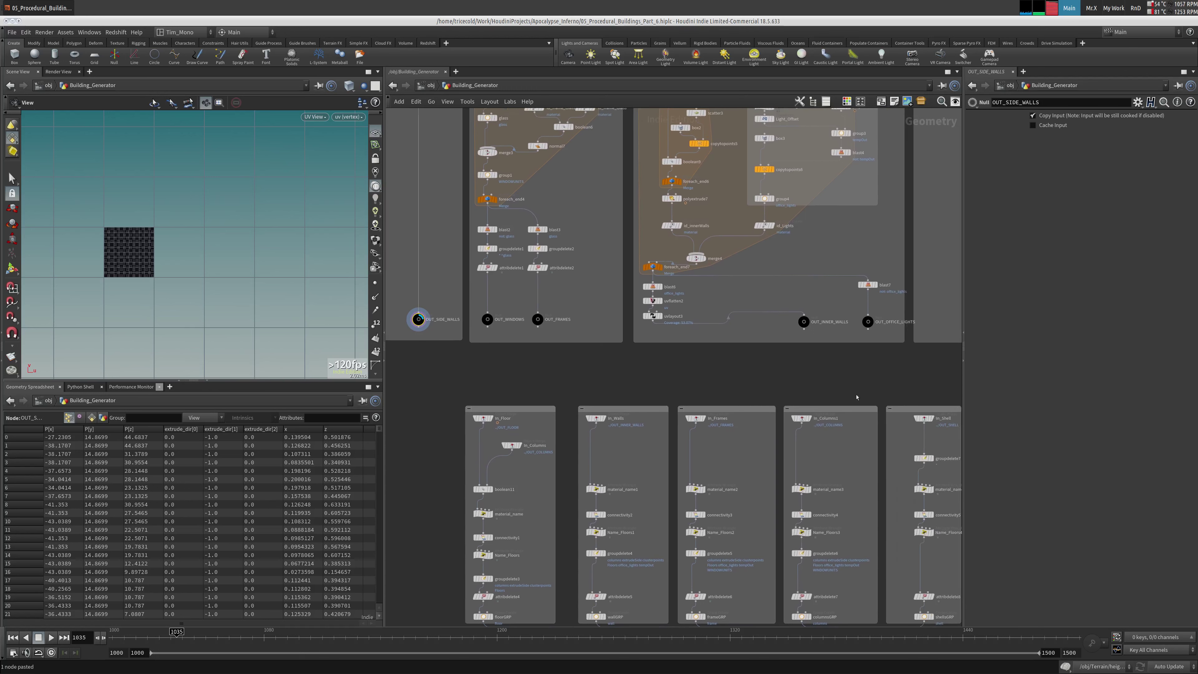
click(1169, 666)
click(1169, 667)
drag(693, 297, 642, 326)
key(ctrl+c)
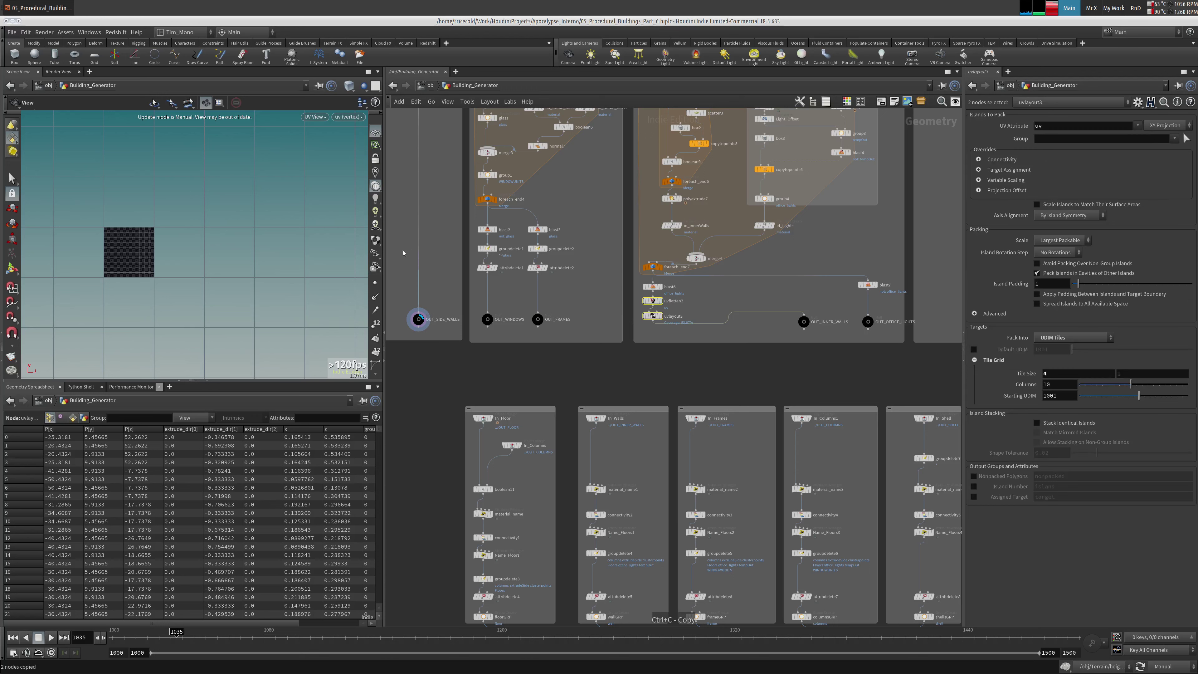
Insert copies of the UV Flatten and UV Layout pair above OUT_SIDE_WALLS, OUT_WINDOWS and OUT_FRAMES
key(ctrl+v)
drag(415, 255, 418, 269)
key(ctrl+v)
drag(510, 288, 555, 298)
key(ctrl+v)
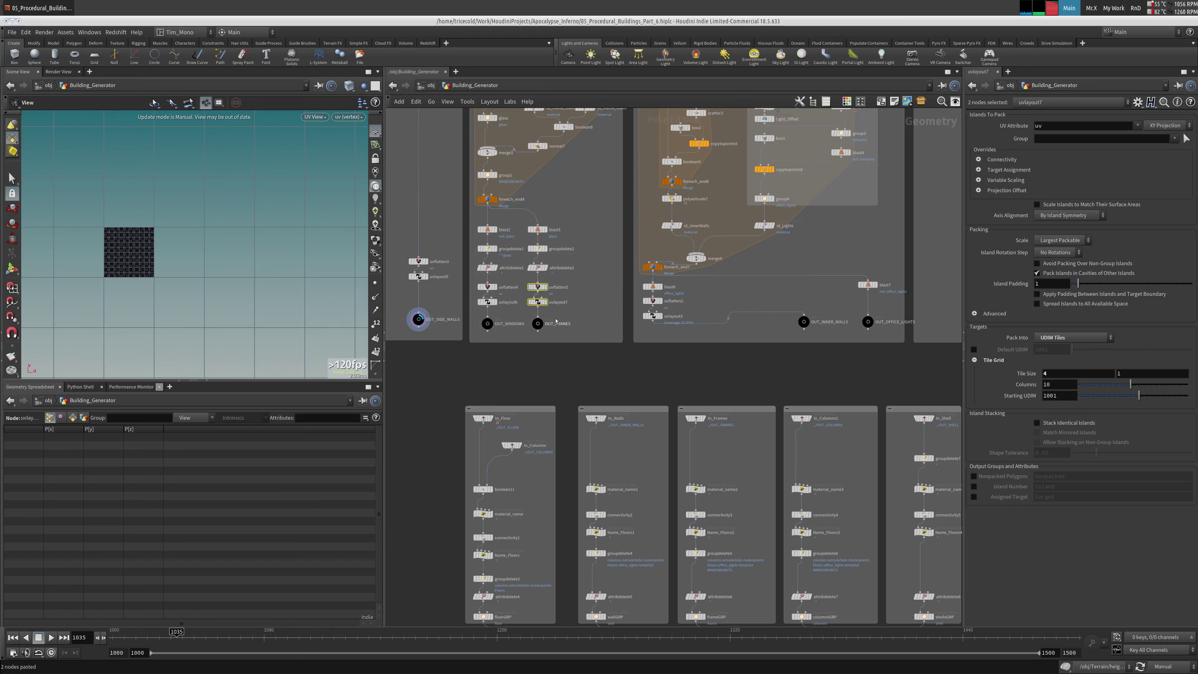
Insert copies of the UV Flatten and UV Layout pair above OUT_OFFICE_LIGHTS and OUT_ANTENNAS
middle_drag(717, 343, 566, 348)
mouse_move(718, 290)
mouse_down()
mouse_move(723, 271)
mouse_move(733, 295)
mouse_up()
key(ctrl+v)
middle_drag(733, 295, 439, 273)
key(ctrl+v)
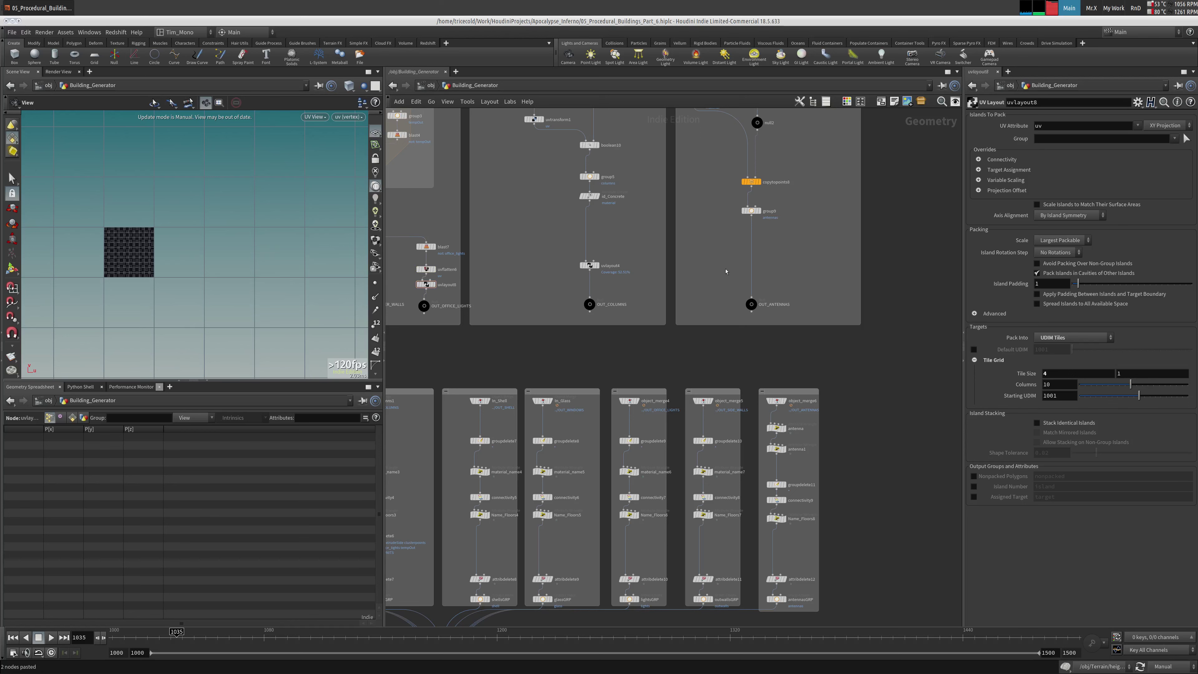
click(725, 263)
middle_drag(706, 196, 729, 258)
drag(719, 272, 773, 275)
Insert a copy of the UV Flatten and UV Layout pair above OUT_SHELL and tidy the surrounding nodes
middle_drag(514, 159, 481, 229)
key(ctrl+v)
mouse_move(729, 310)
mouse_down()
mouse_move(704, 346)
mouse_move(737, 331)
mouse_move(733, 320)
mouse_up()
drag(632, 364, 636, 354)
drag(728, 381, 673, 380)
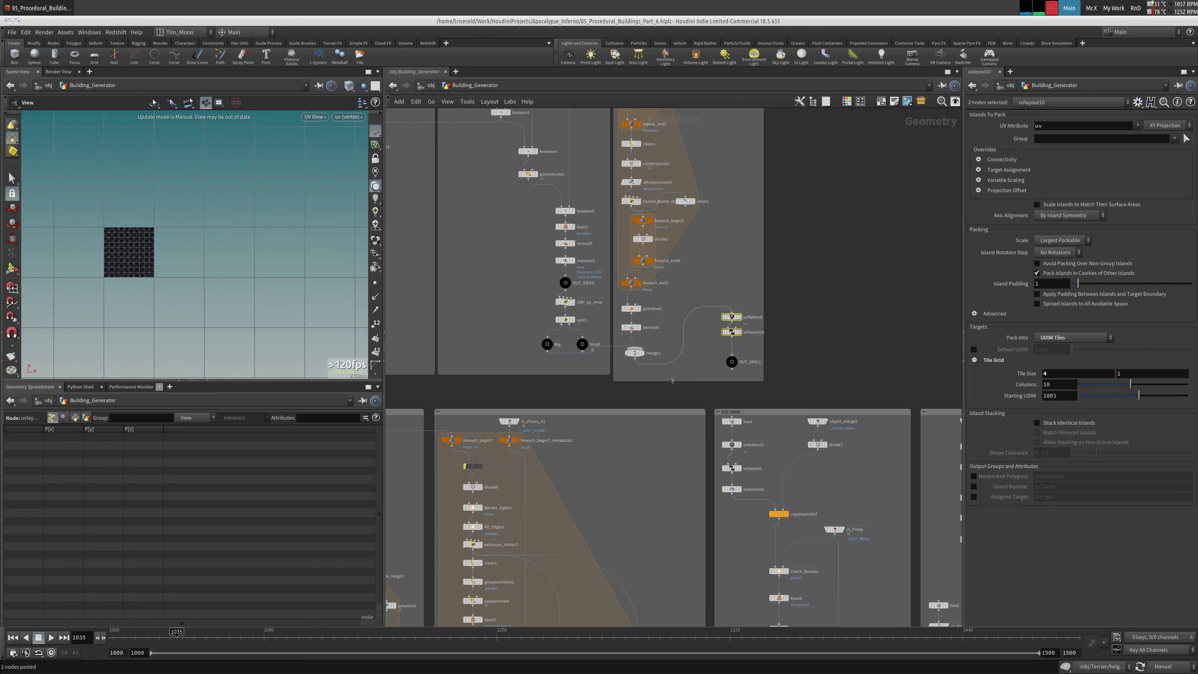
Insert a copy of the UV Flatten and UV Layout pair above OUT_FLOOR and save the scene file
middle_drag(614, 358, 692, 366)
middle_drag(515, 330, 669, 333)
middle_drag(522, 351, 538, 368)
drag(538, 368, 535, 380)
key(ctrl+v)
drag(582, 347, 537, 353)
click(538, 360)
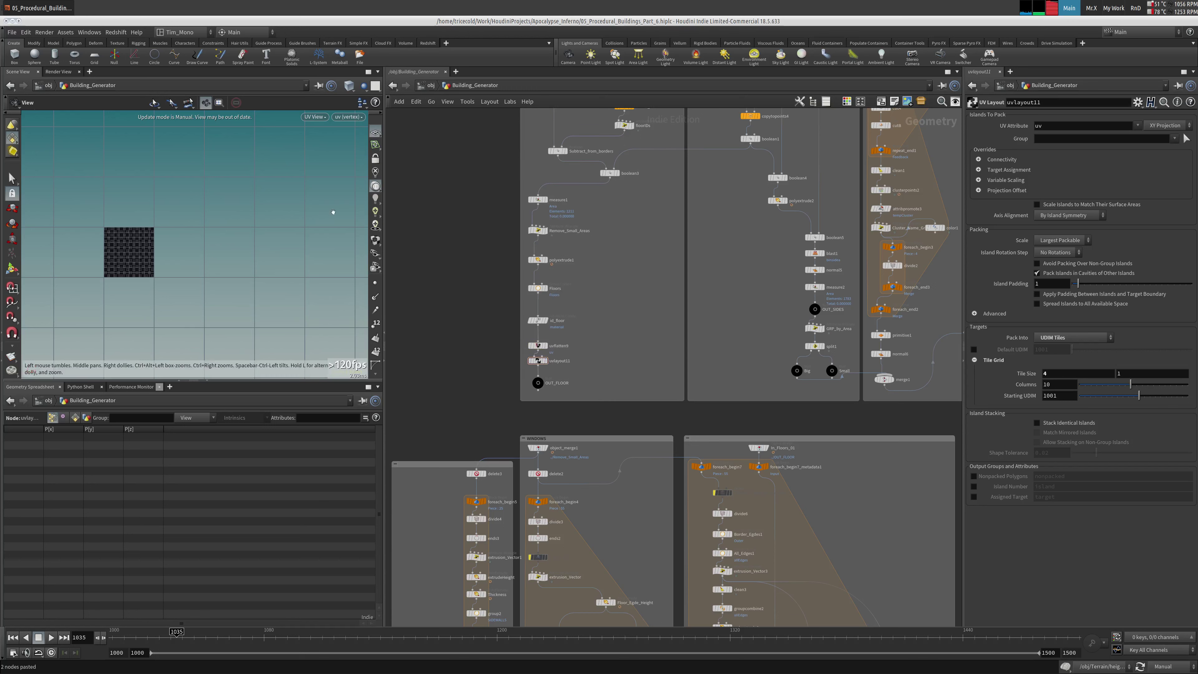
click(13, 32)
click(28, 88)
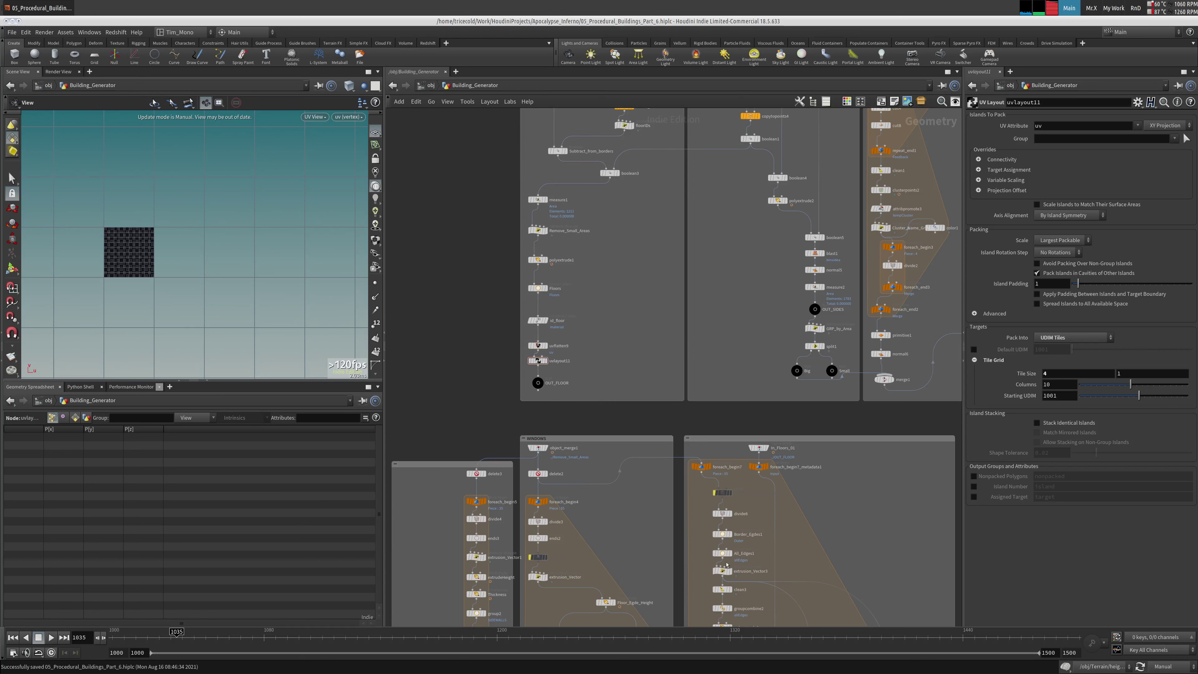
Examine the Attribute Delete nodes in the floor, wall and frame branches feeding merge5
middle_drag(897, 483, 816, 158)
middle_drag(849, 590, 731, 145)
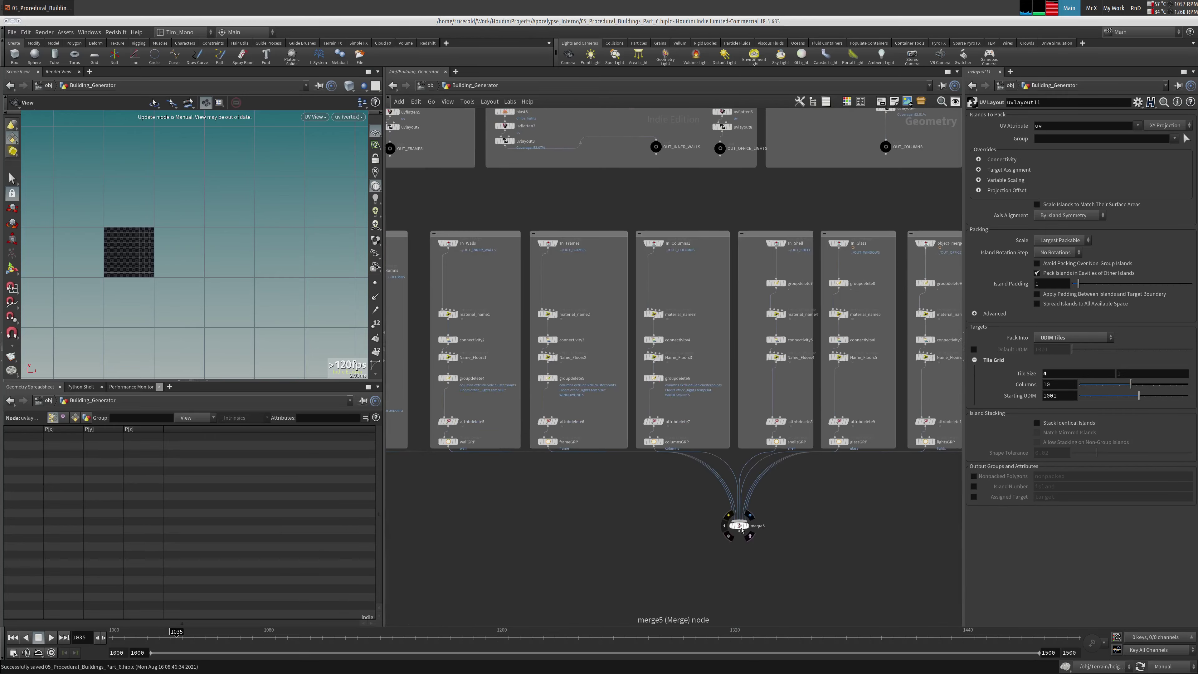
middle_drag(752, 519, 728, 483)
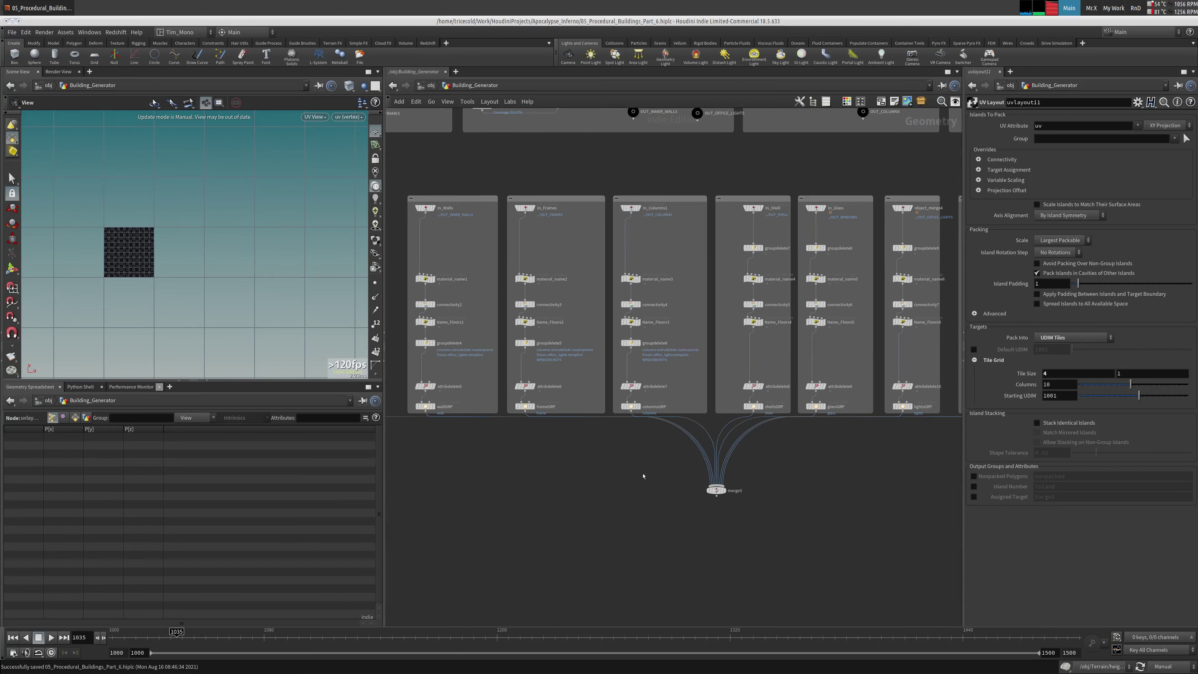
middle_drag(415, 391, 561, 423)
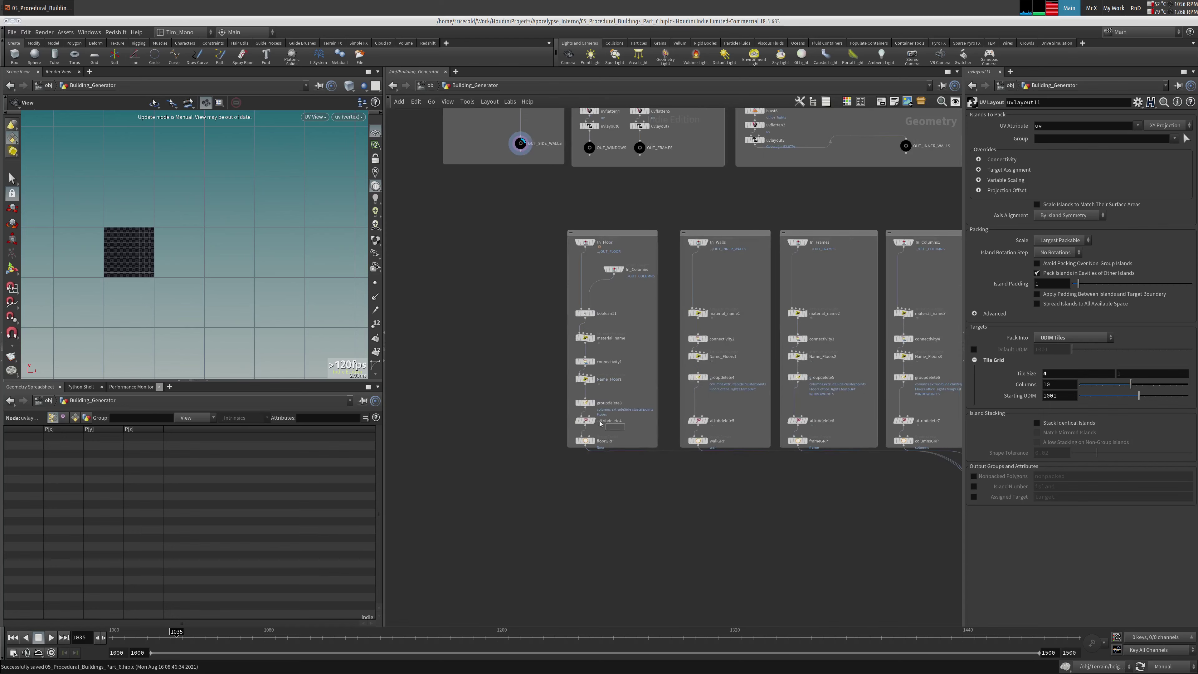
click(585, 421)
click(726, 423)
click(798, 420)
middle_drag(943, 418, 828, 414)
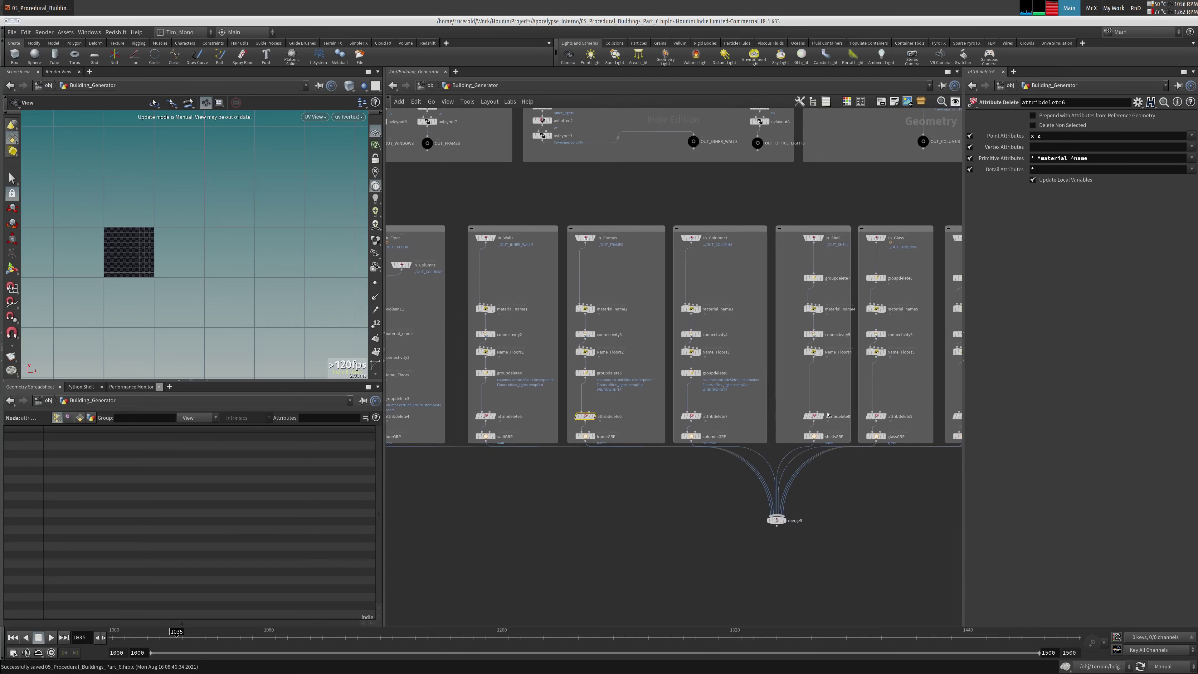
Move merge5 further down, away from the network boxes above it
click(777, 523)
middle_drag(465, 398, 602, 365)
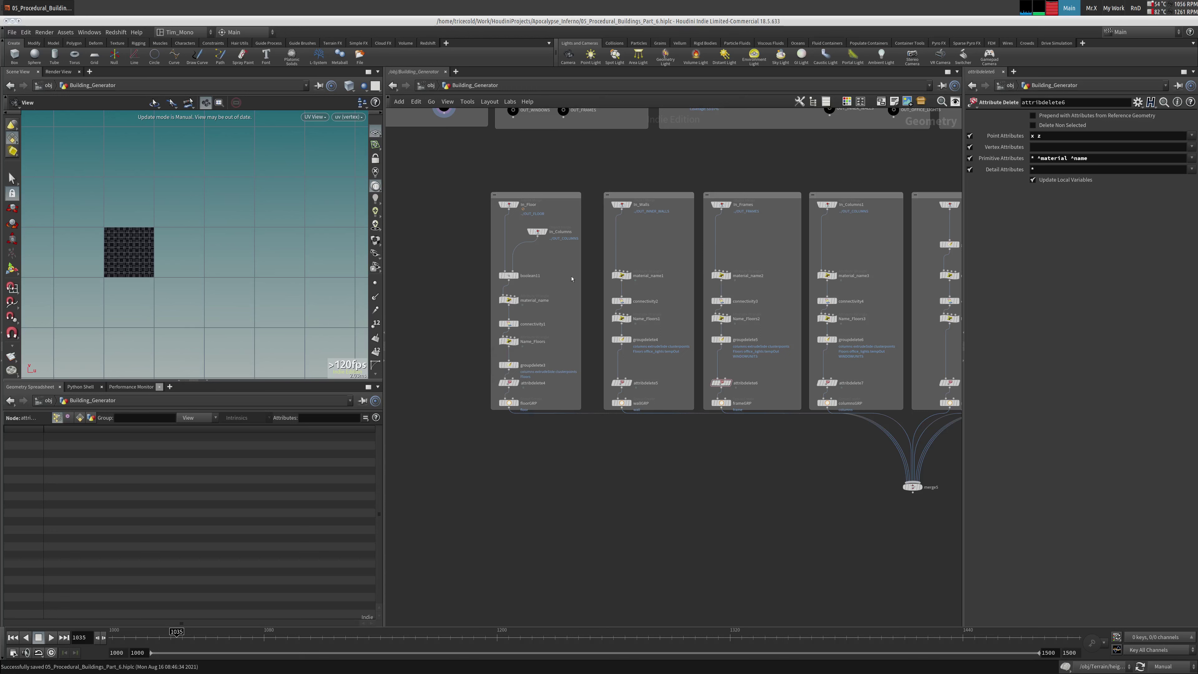
middle_drag(736, 425, 568, 335)
drag(744, 398, 752, 488)
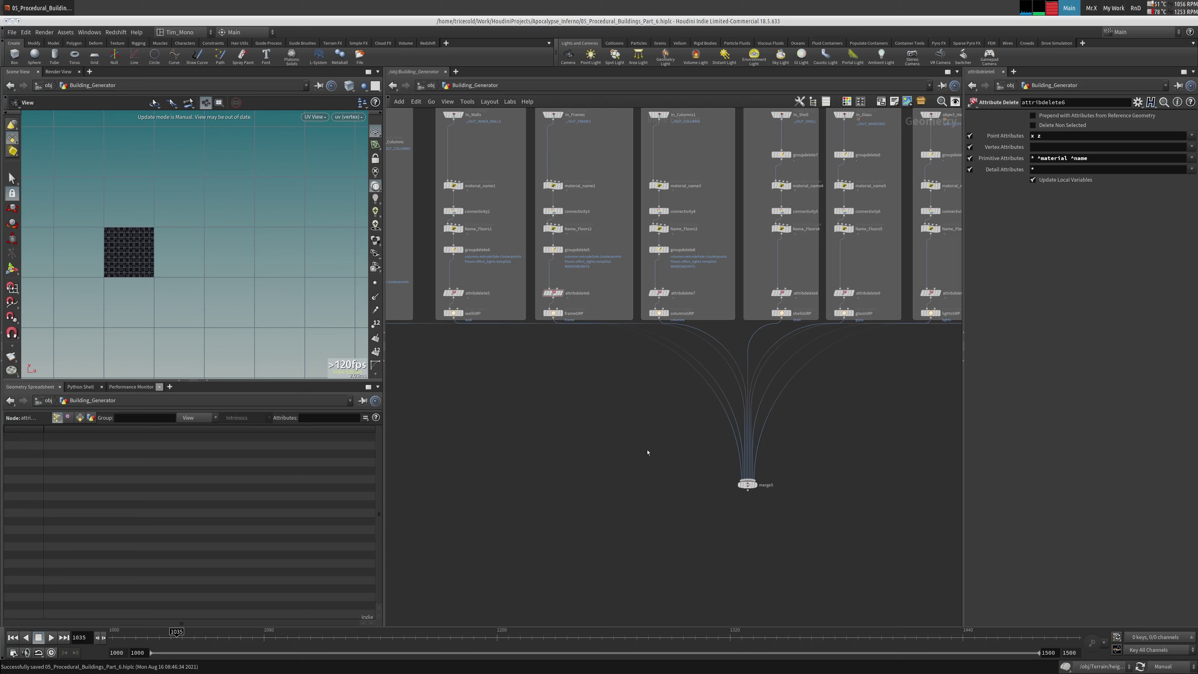
Display merge5 with the update mode set to Auto Update and inspect the combined UV layout up close
click(747, 485)
click(1170, 666)
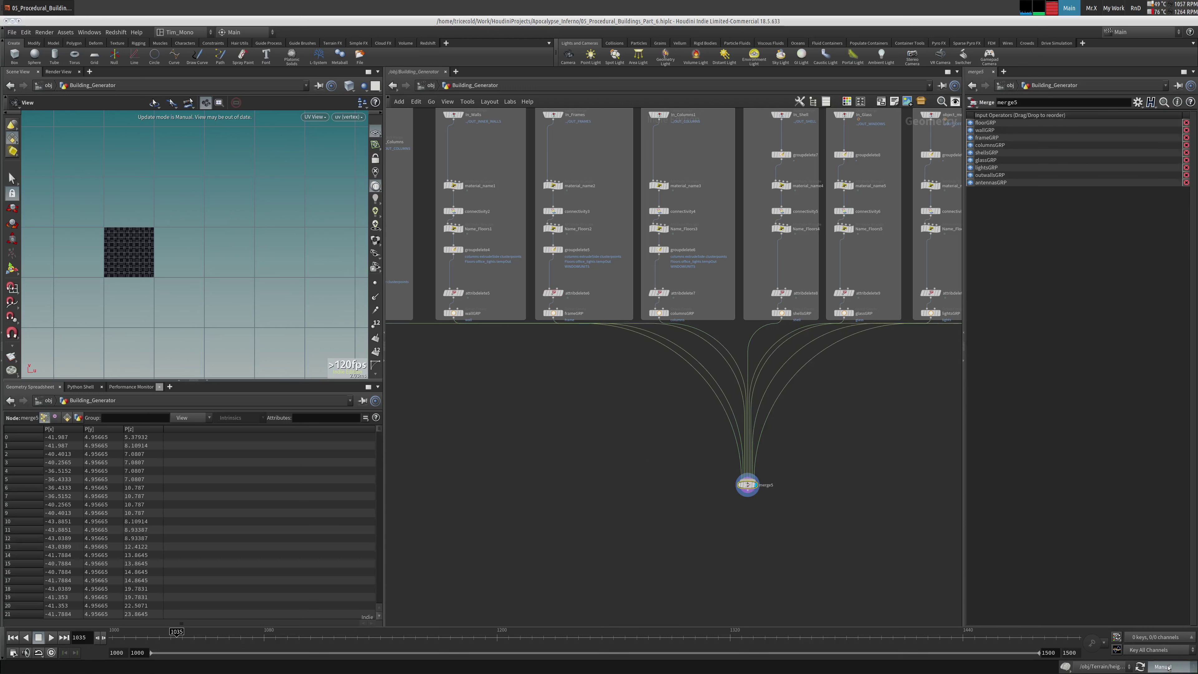
click(1169, 638)
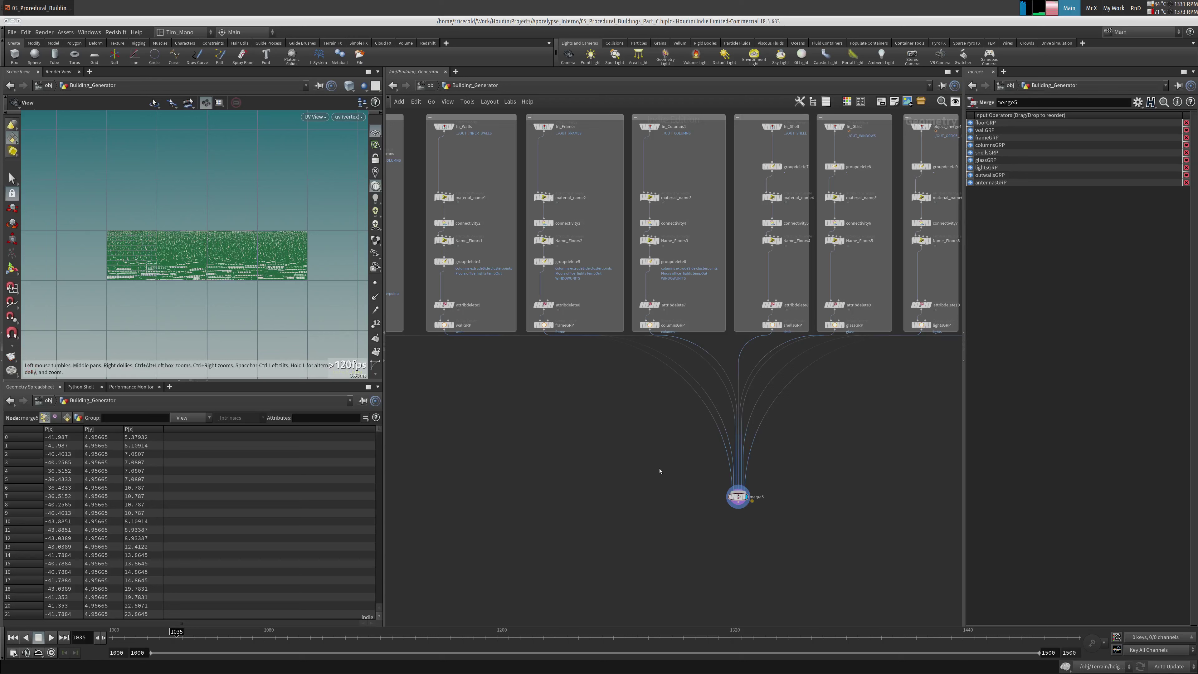
middle_drag(570, 441, 594, 470)
scroll(271, 290, up, 5)
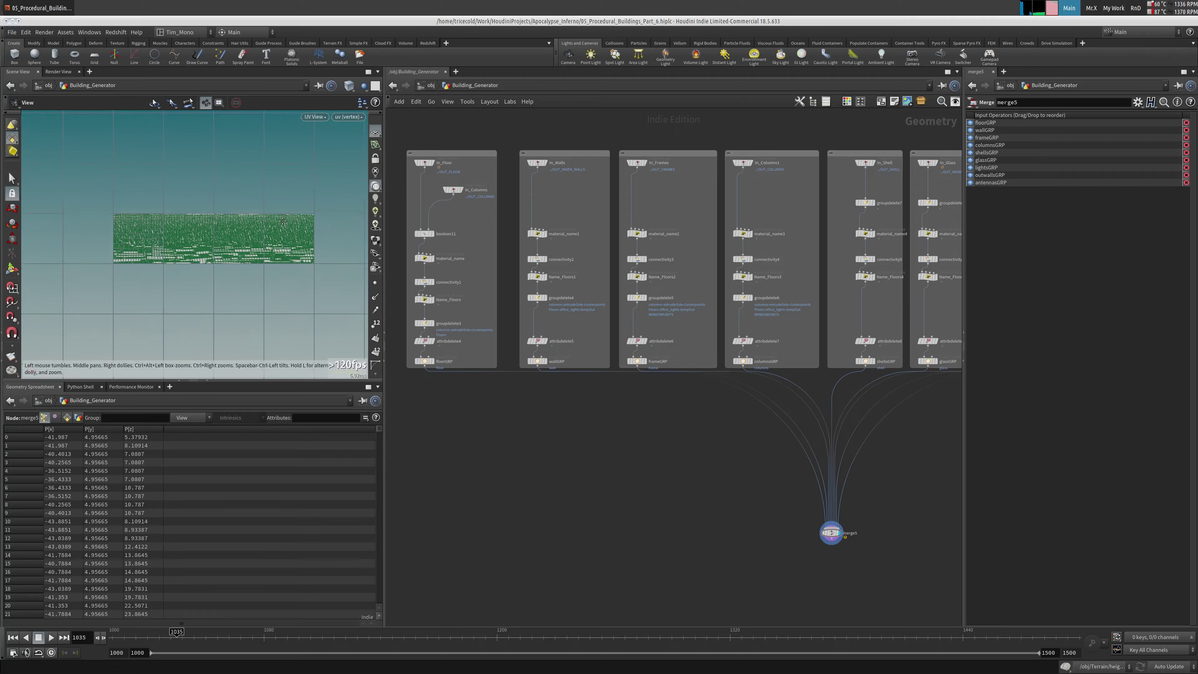
scroll(273, 231, up, 4)
scroll(273, 231, down, 9)
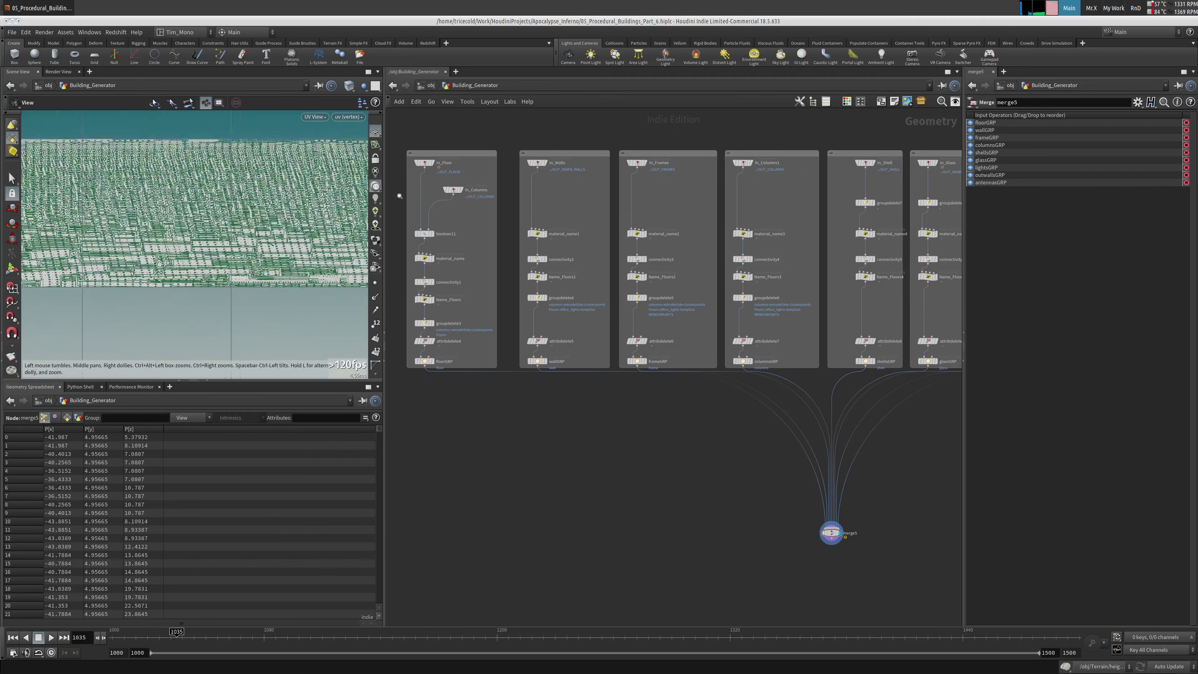
Extend the floor, wall, frame and columns network boxes downward to make room for more nodes
middle_drag(481, 257, 494, 241)
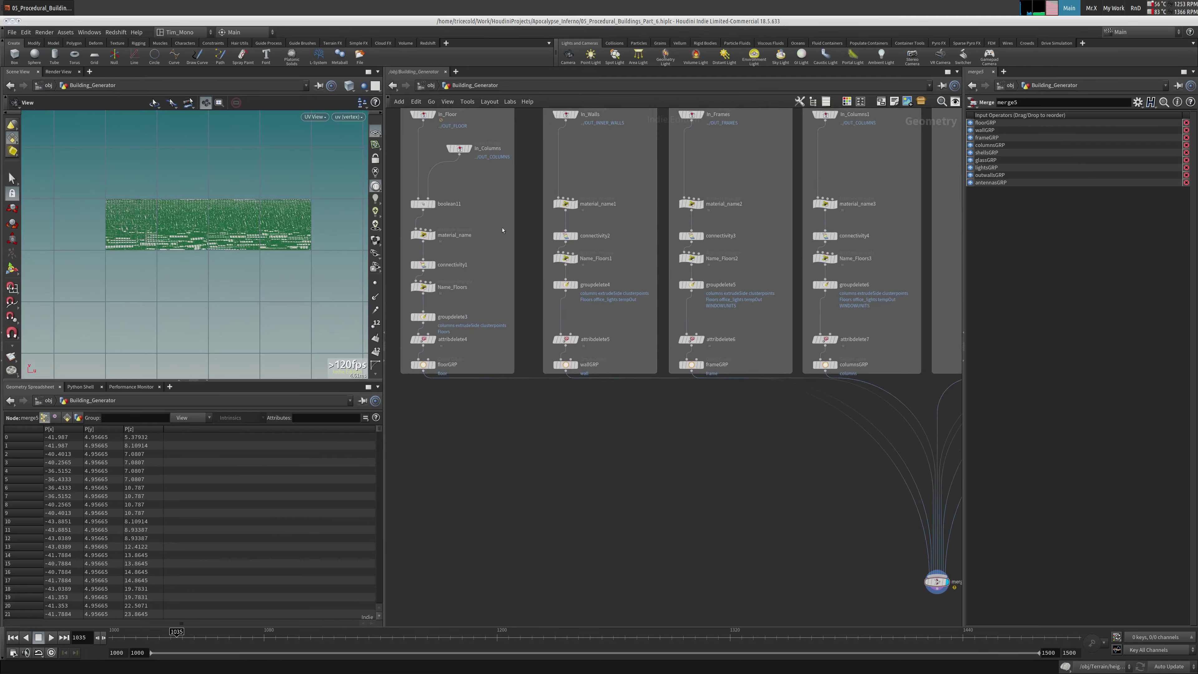
scroll(500, 293, up, 2)
drag(475, 278, 464, 380)
drag(611, 278, 594, 376)
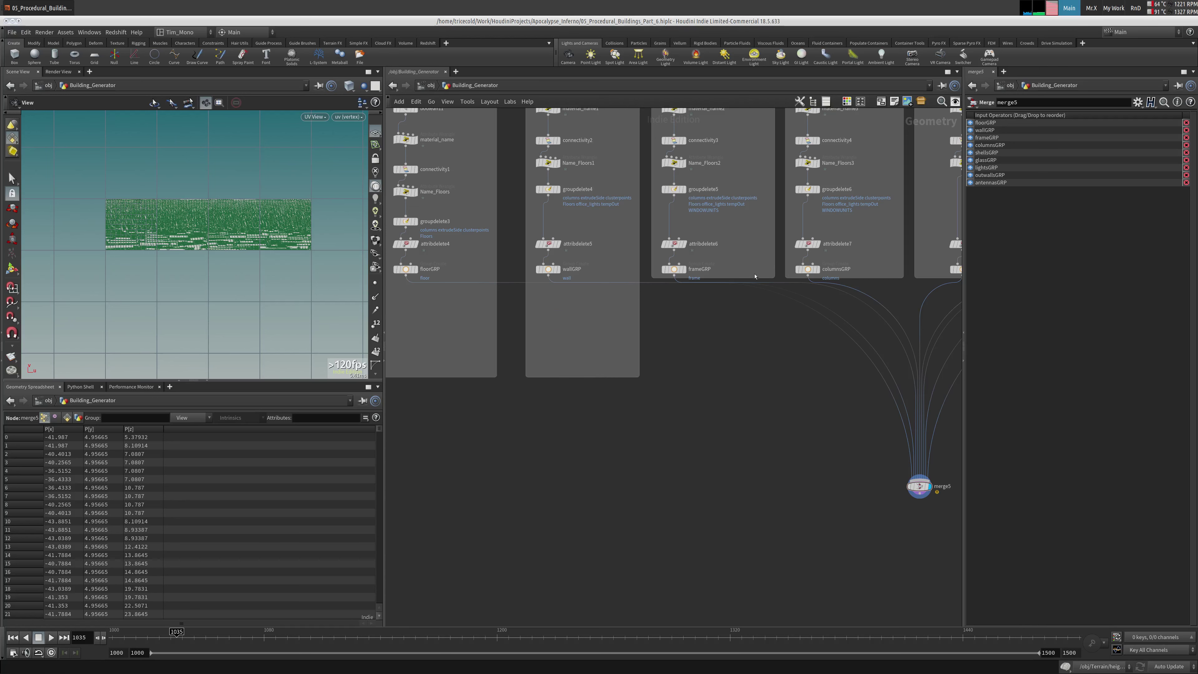
drag(738, 286, 736, 376)
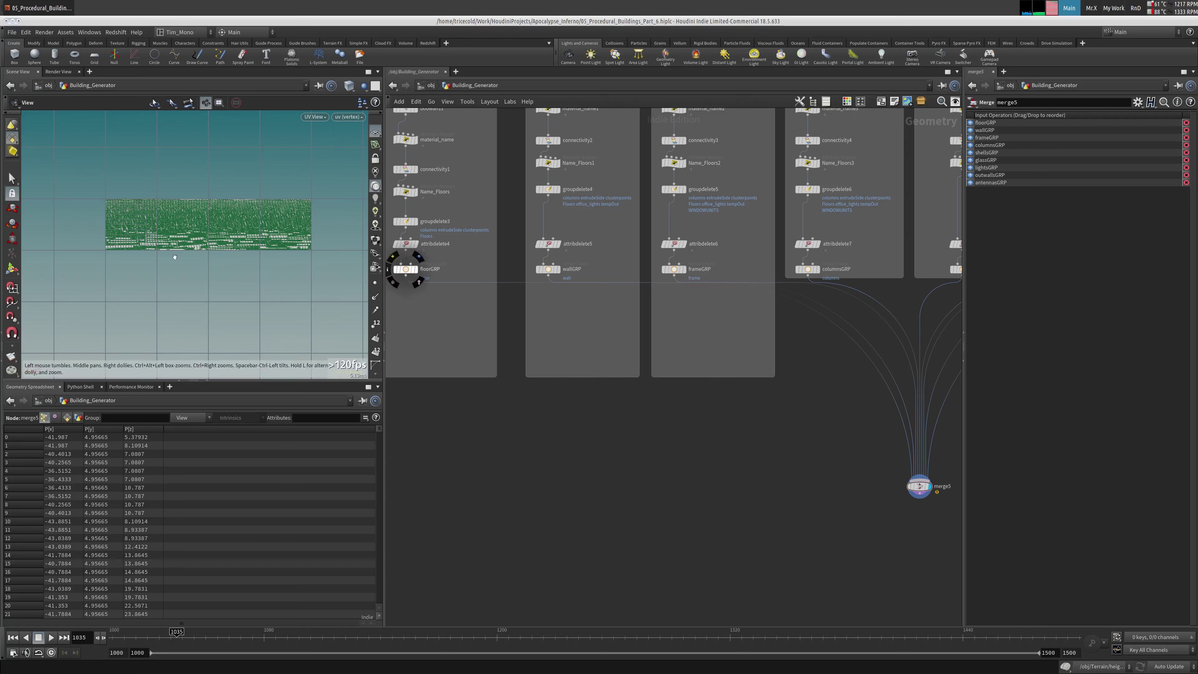
drag(866, 278, 864, 377)
Extend the shell, glass and lights network boxes downward to match the neighbouring boxes
middle_drag(896, 297, 675, 309)
drag(661, 299, 661, 398)
drag(830, 299, 816, 397)
middle_drag(895, 303, 792, 313)
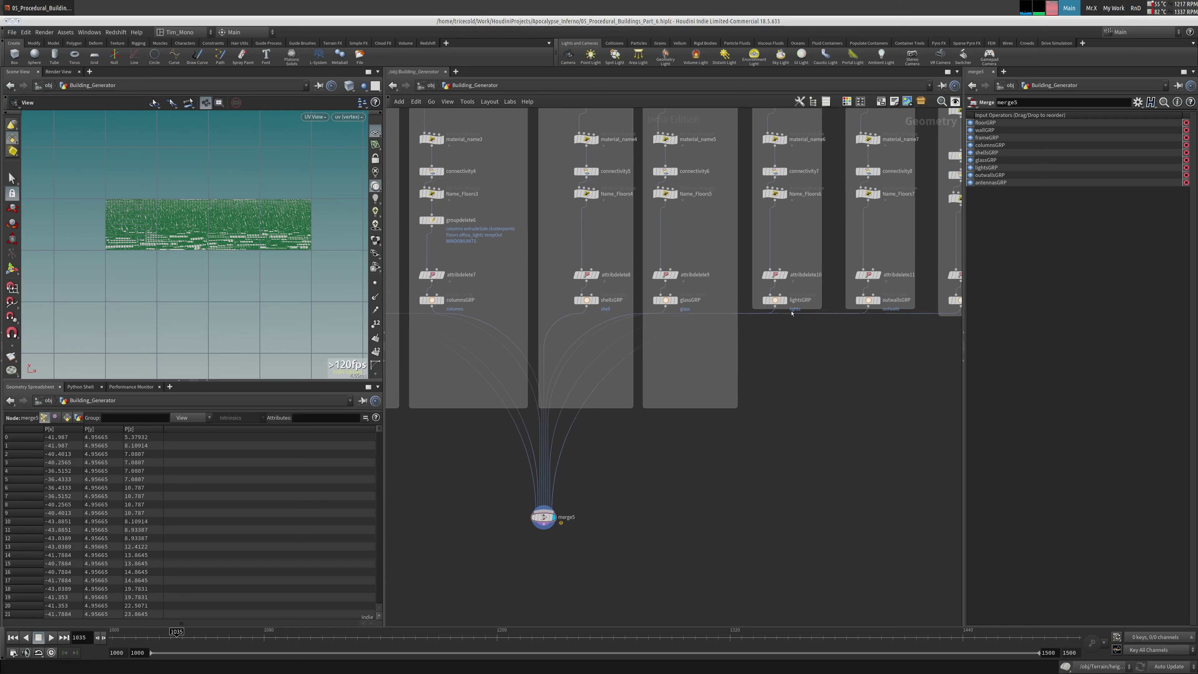
drag(797, 310, 805, 403)
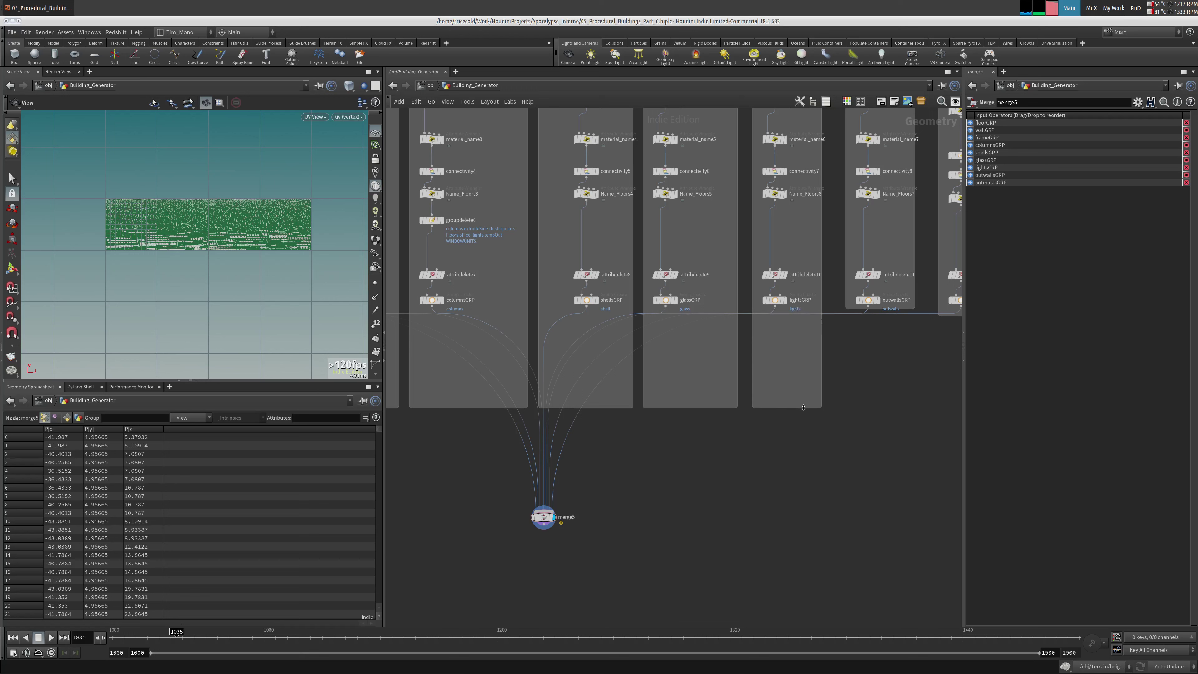
Disconnect all inputs of merge5 and extend the outer walls and antennas network boxes downward
drag(644, 469, 558, 463)
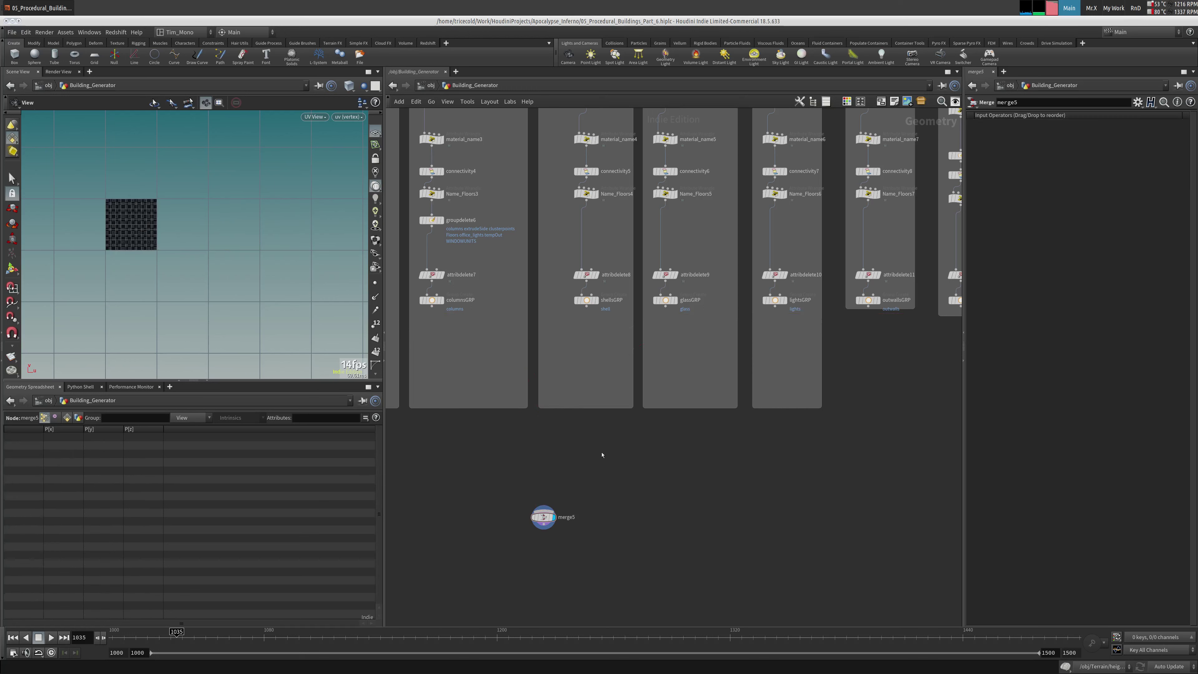
drag(891, 309, 892, 408)
middle_drag(892, 408, 736, 435)
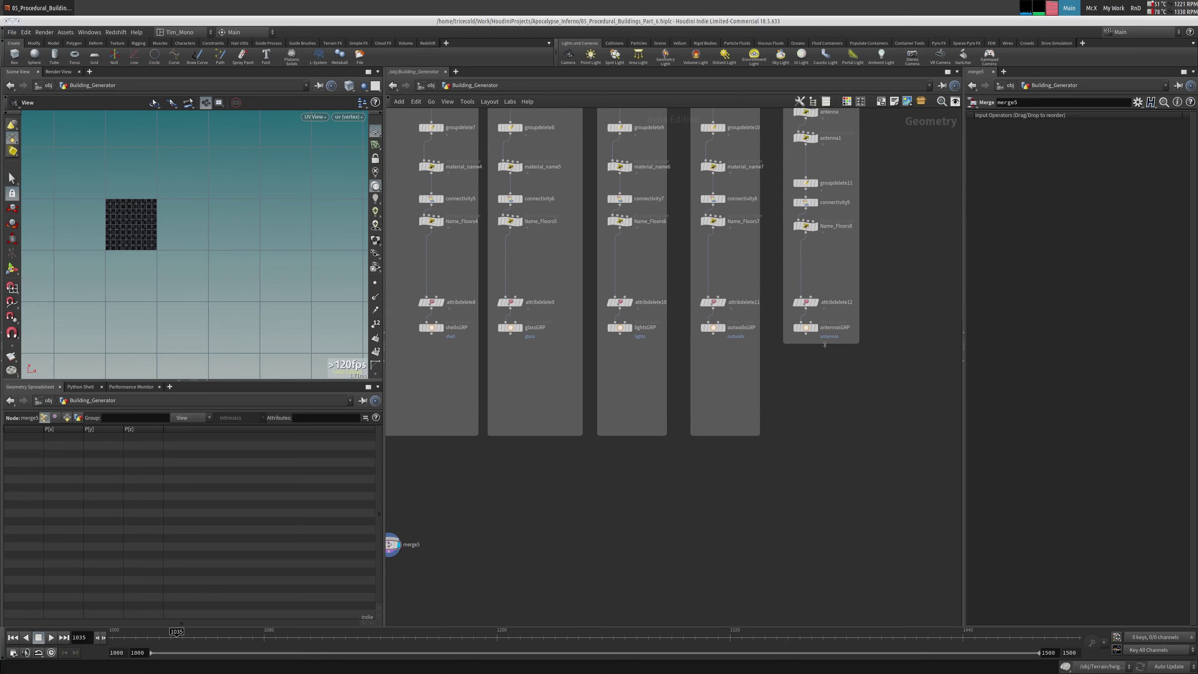
drag(825, 345, 818, 433)
Lower all nine group nodes, from floorGRP to antennasGRP, to the bottom of their network boxes
drag(809, 333, 809, 422)
drag(714, 332, 715, 425)
middle_drag(653, 388, 704, 396)
drag(695, 379, 659, 333)
shift+click(561, 335)
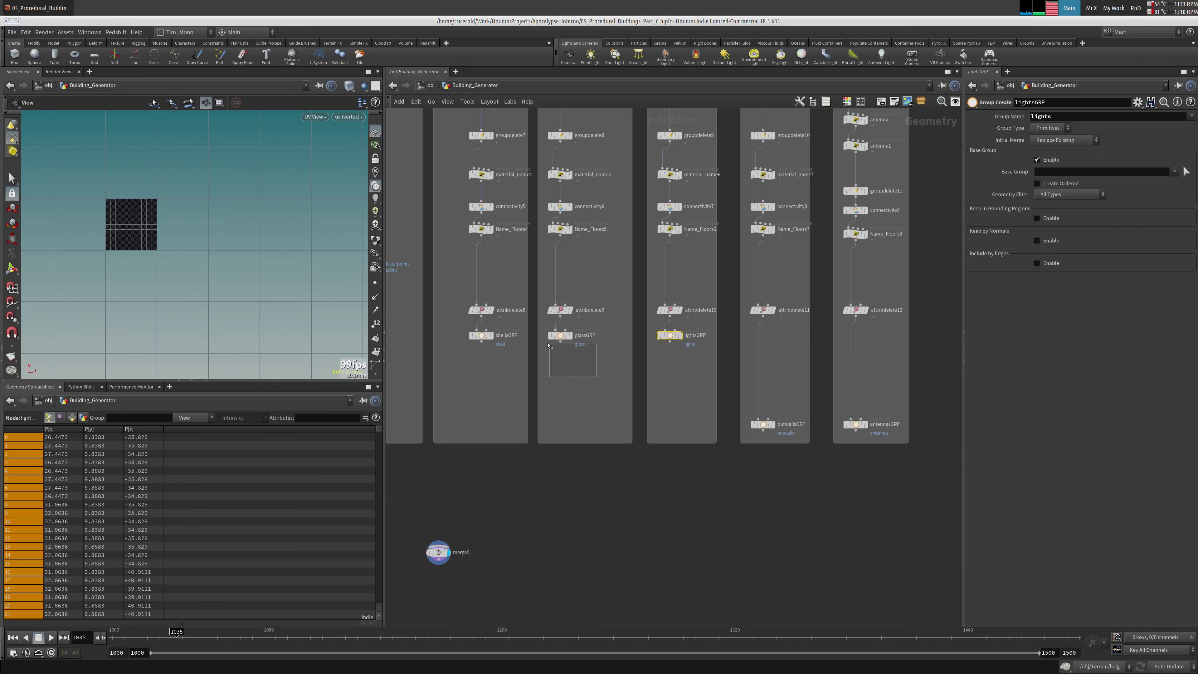
shift+click(481, 335)
middle_drag(387, 379, 664, 394)
shift+click(609, 351)
shift+click(476, 351)
middle_drag(381, 372, 660, 352)
shift+click(488, 368)
shift+click(510, 353)
drag(509, 352, 513, 444)
click(513, 443)
Reconnect all nine group nodes to merge5
middle_drag(634, 486, 533, 383)
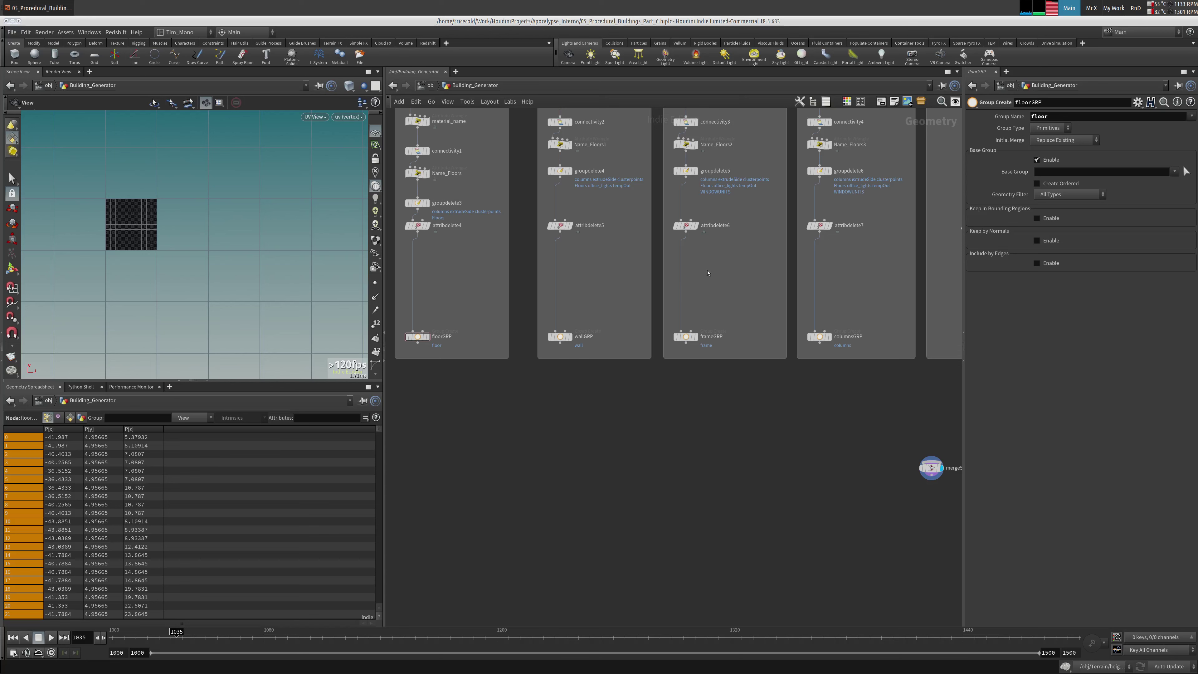
scroll(598, 444, down, 5)
drag(875, 404, 677, 431)
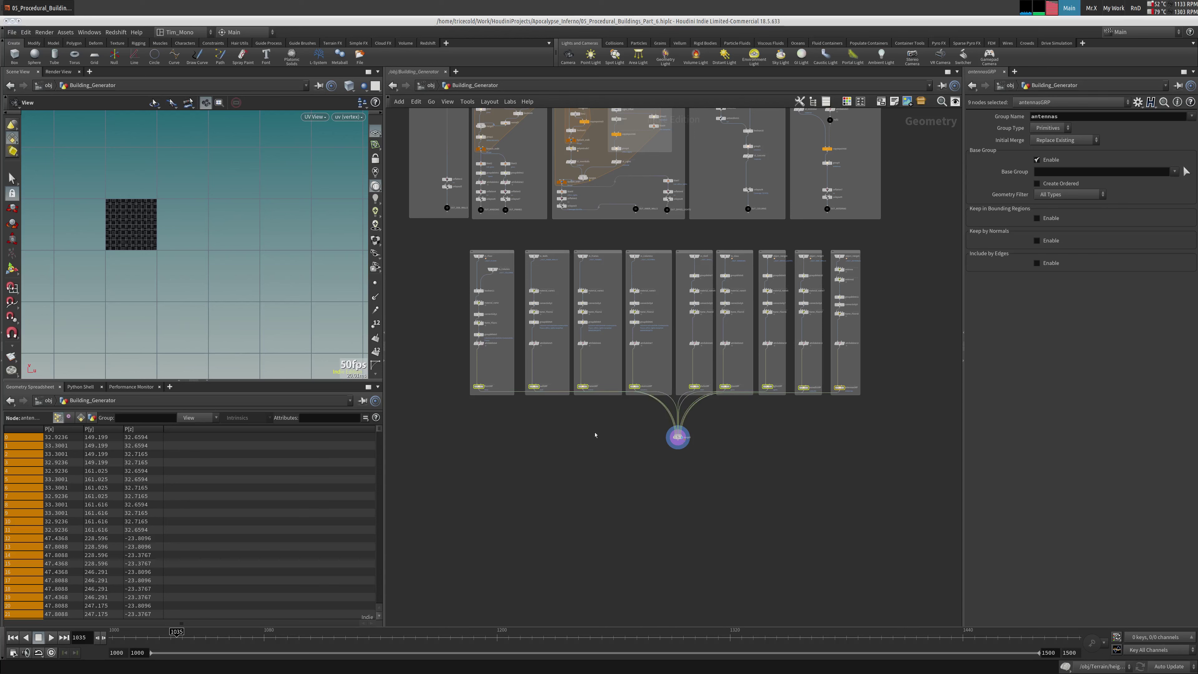
Insert a UV Transform node between attribdelete5 and wallGRP
scroll(571, 377, up, 8)
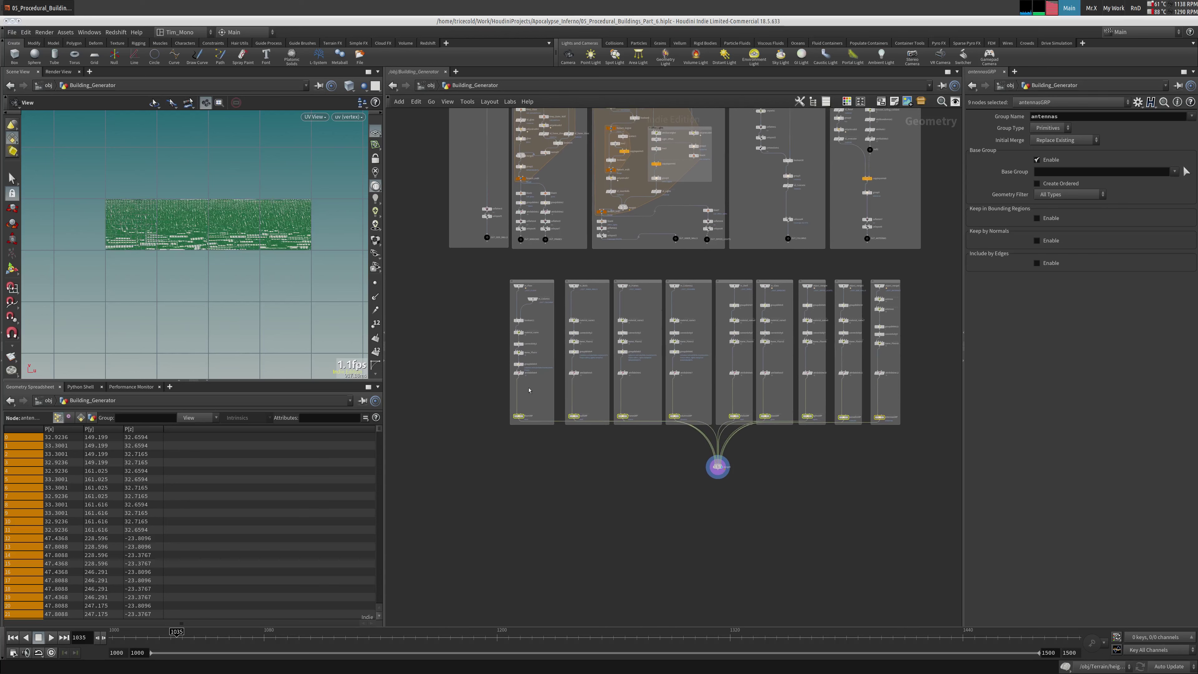
middle_drag(571, 376, 547, 419)
click(556, 397)
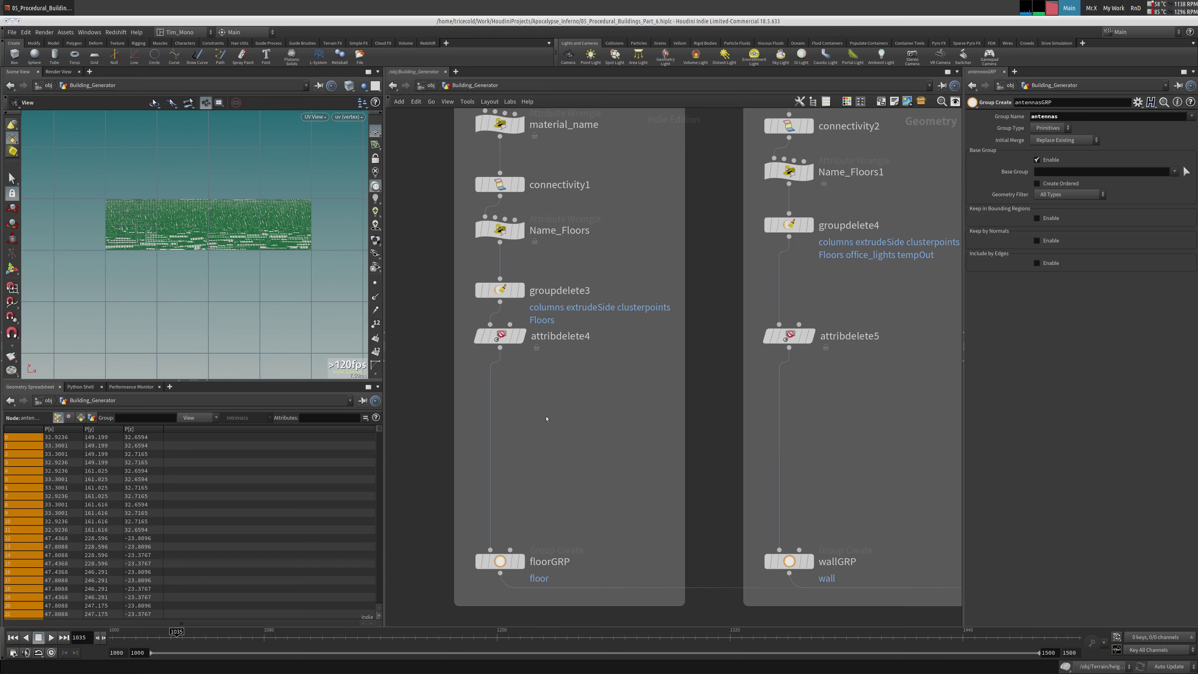
key(Tab)
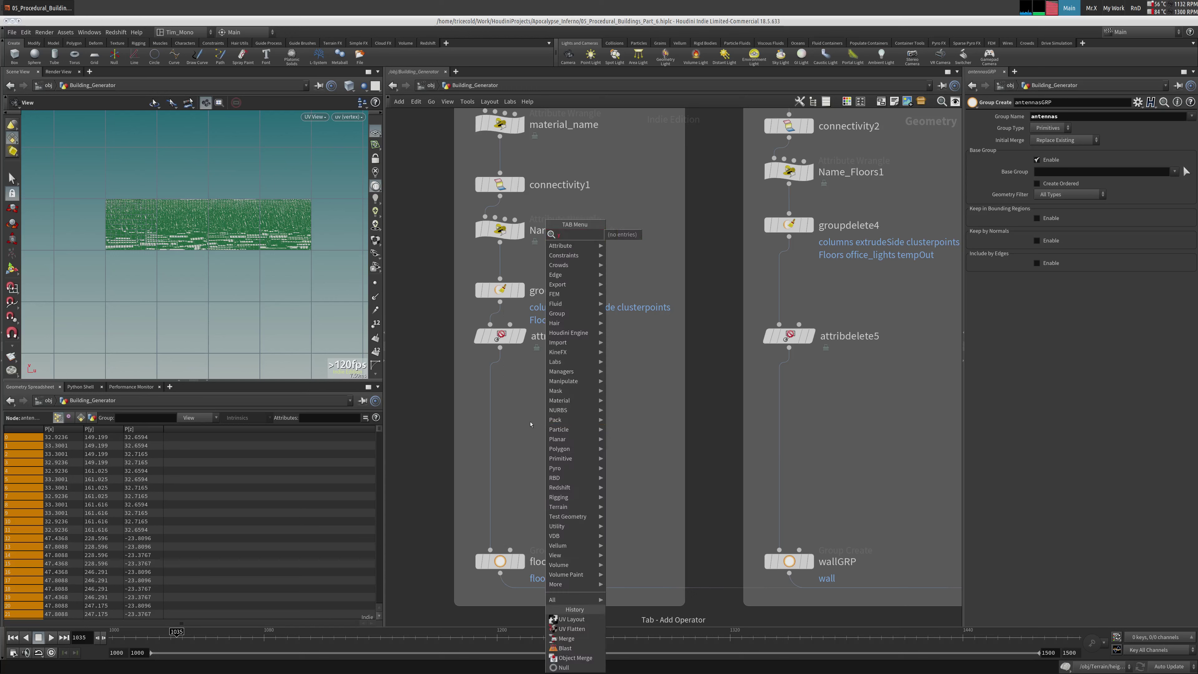
text(uvtr)
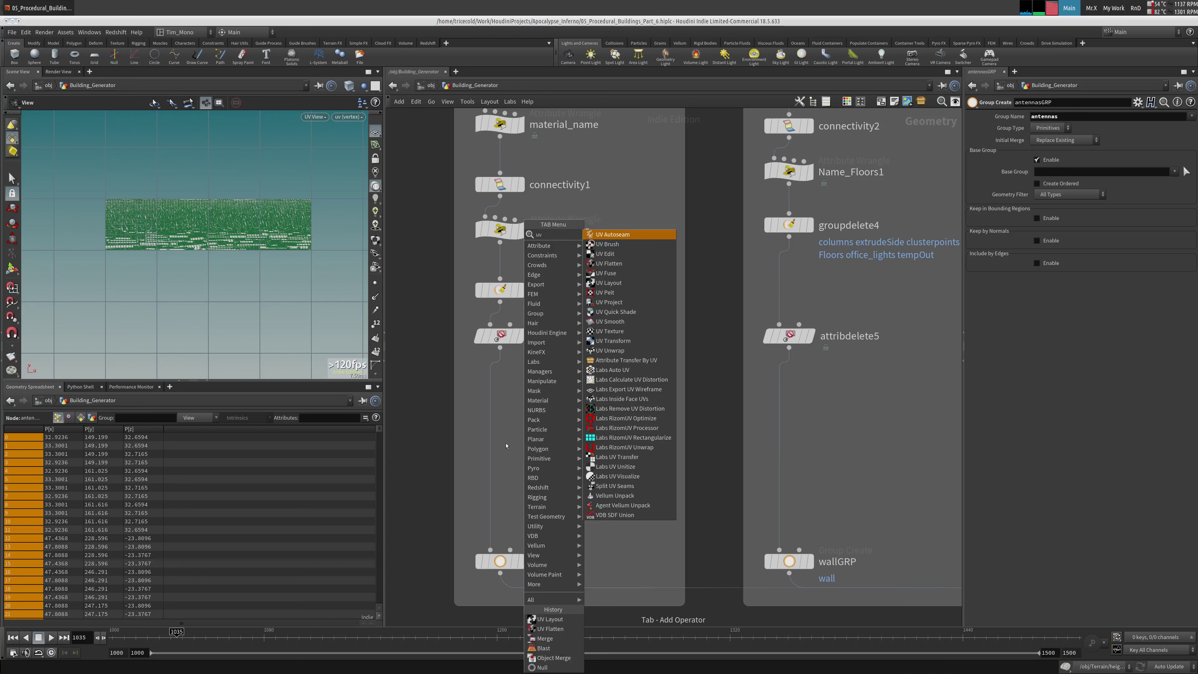
key(Return)
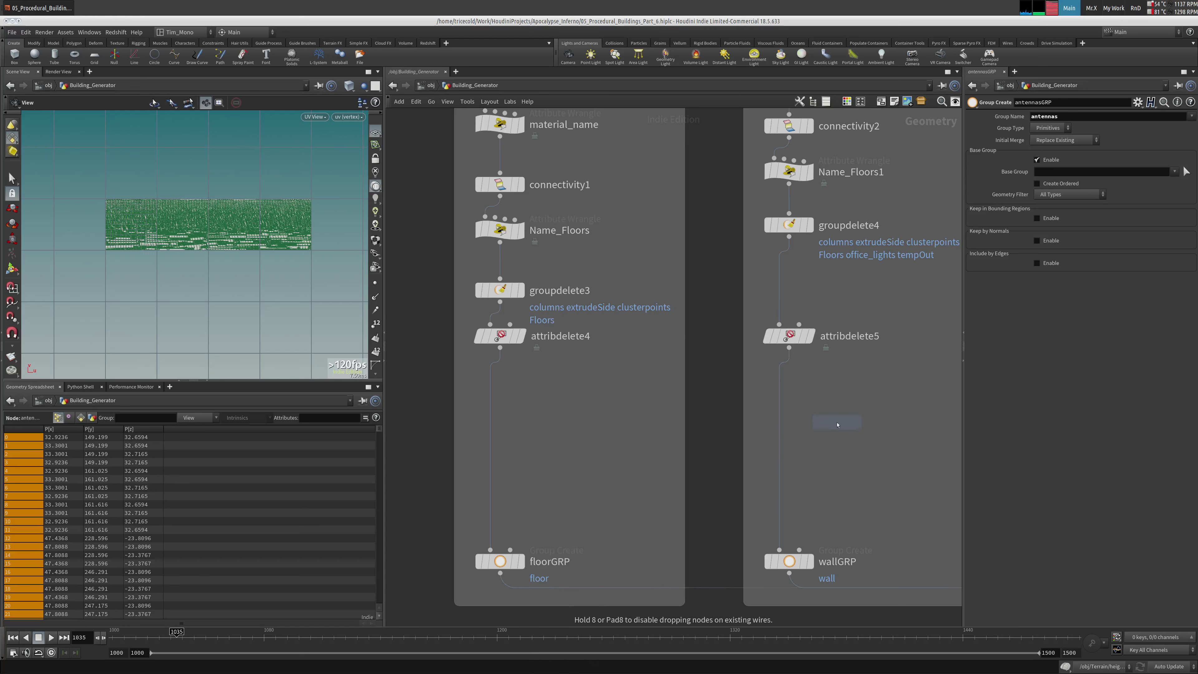
middle_drag(837, 425, 649, 424)
click(646, 425)
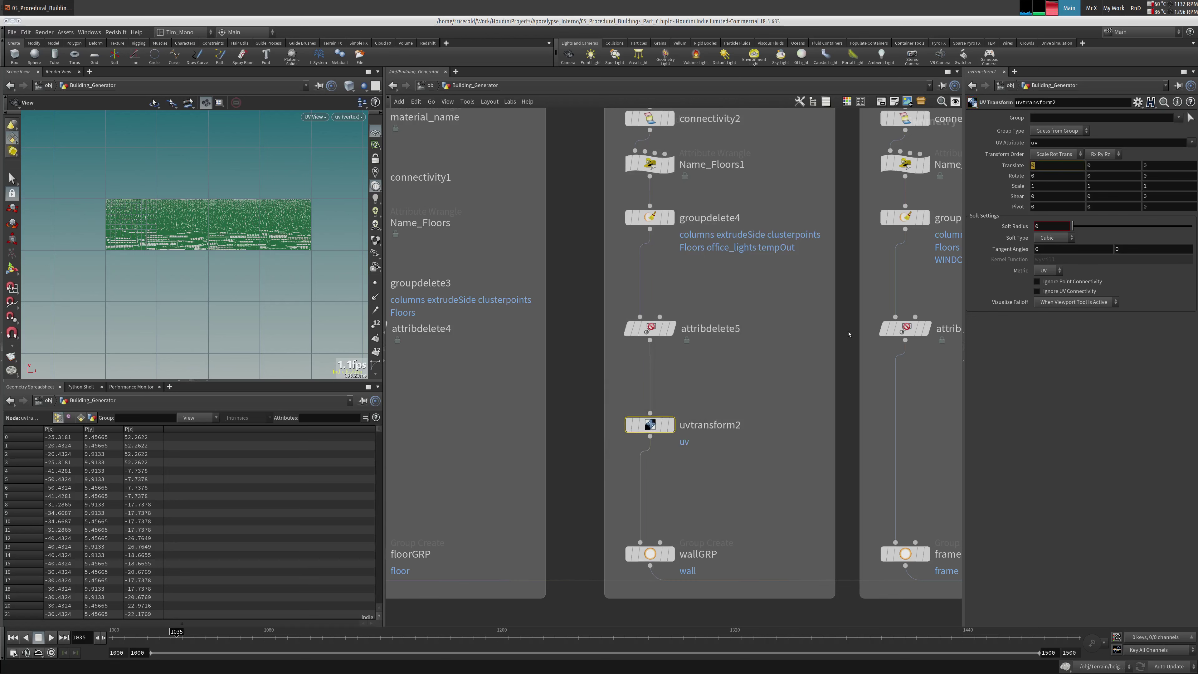
Set the wall UV Transform's translate to 0 in X and 1 in Y, trying an X offset of 1 first
text(1)
key(Return)
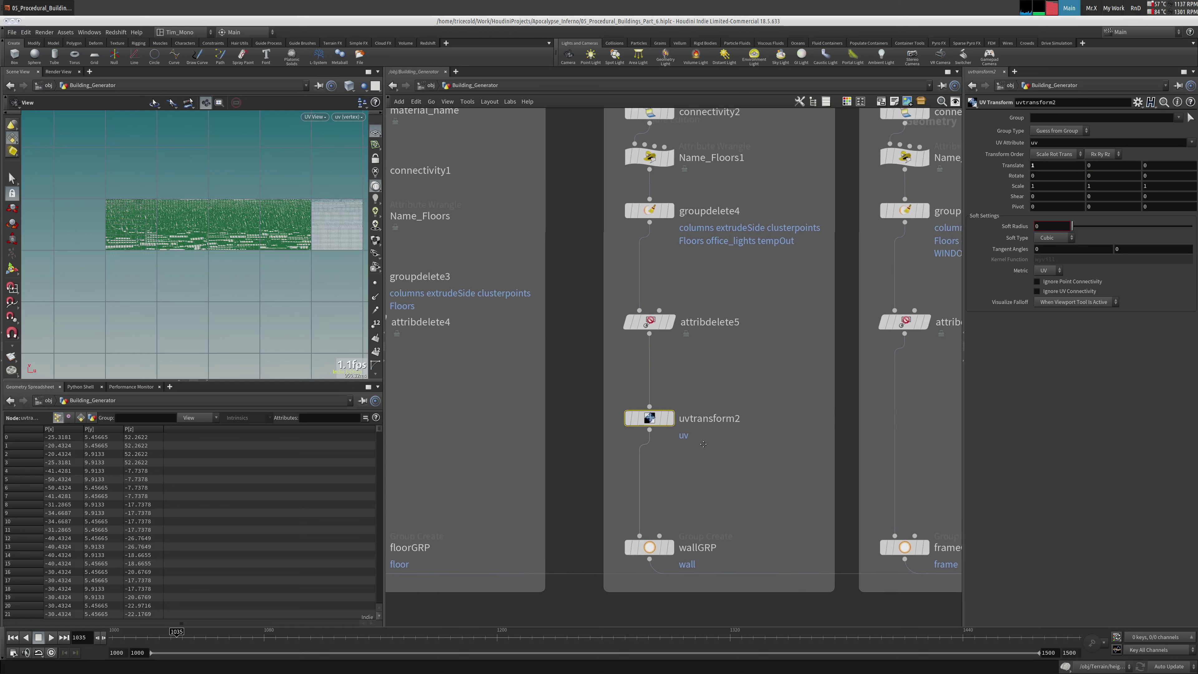
text(0)
key(Tab)
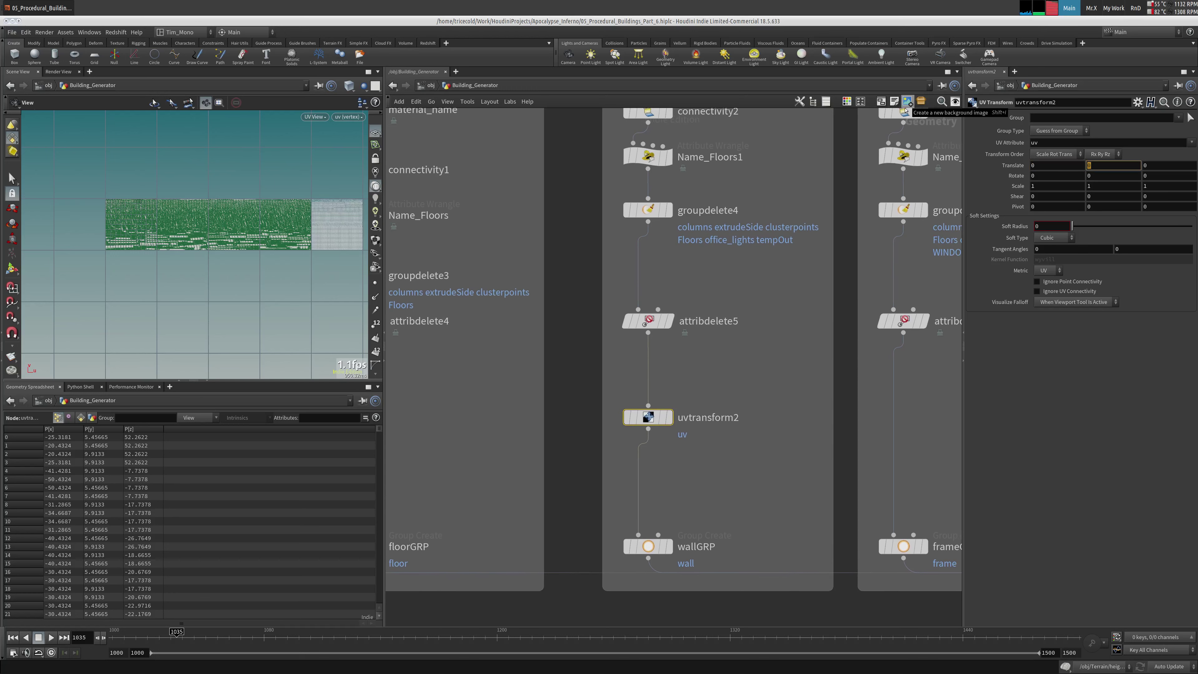
text(1)
key(Tab)
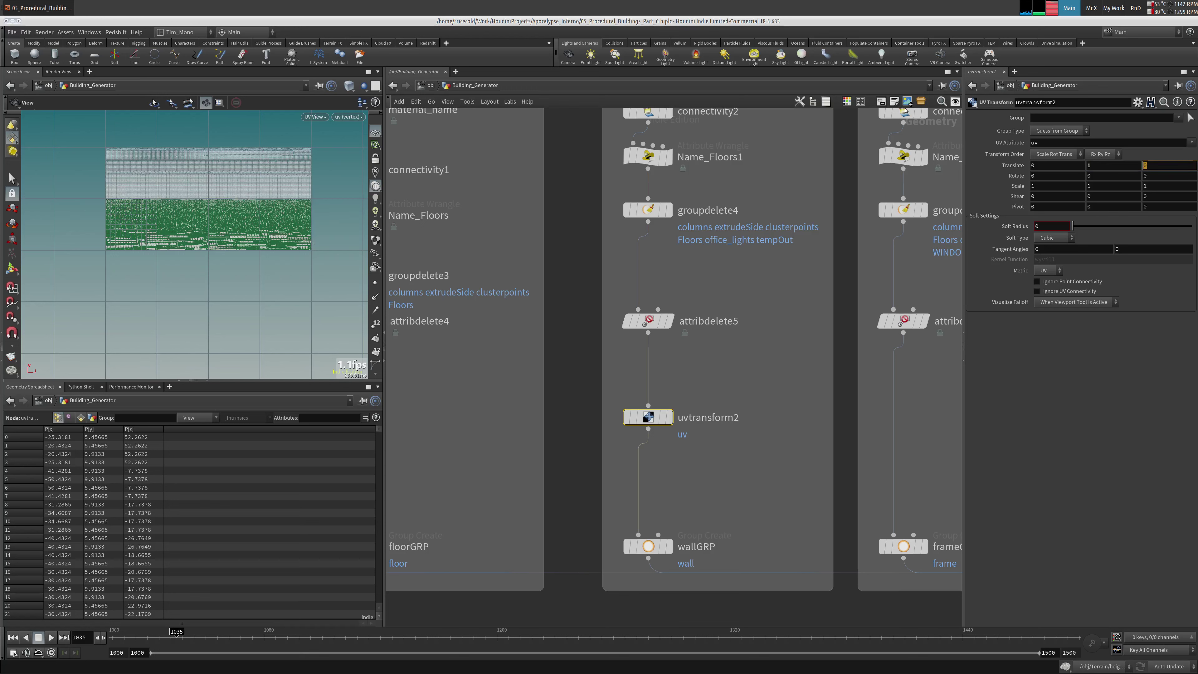
Duplicate uvtransform2 and insert the copy between attribdelete6 and frameGRP
middle_drag(788, 474, 715, 451)
key(ctrl+c)
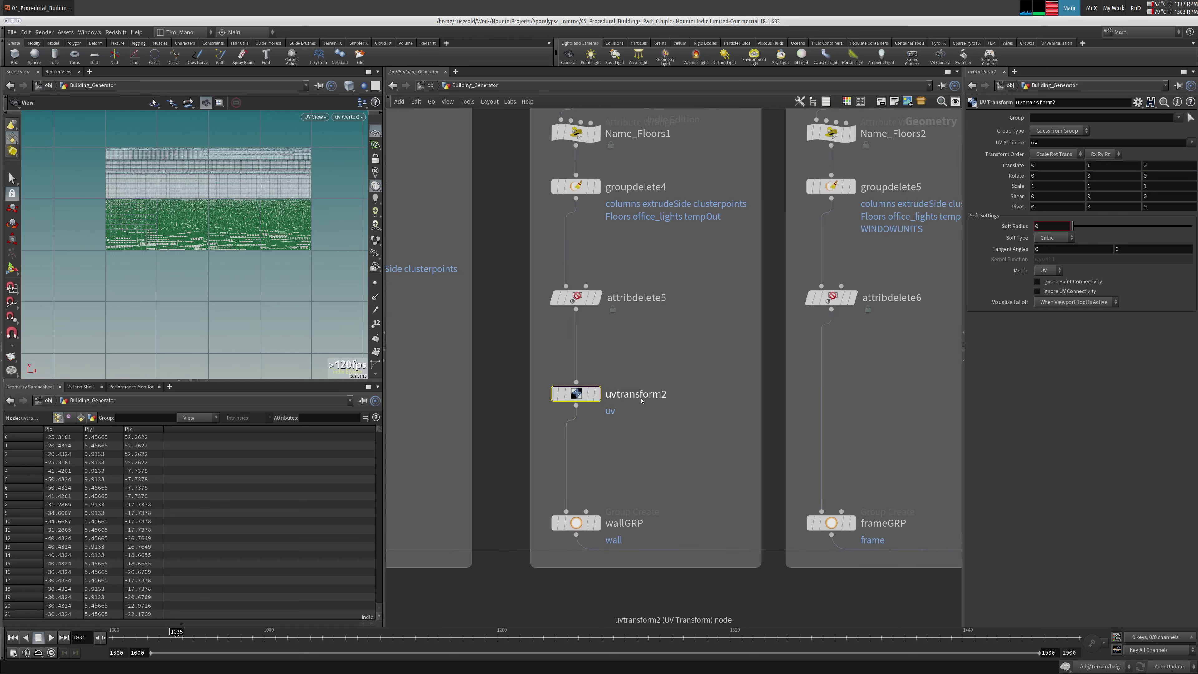
key(ctrl+v)
drag(689, 389, 830, 396)
scroll(104, 277, down, 2)
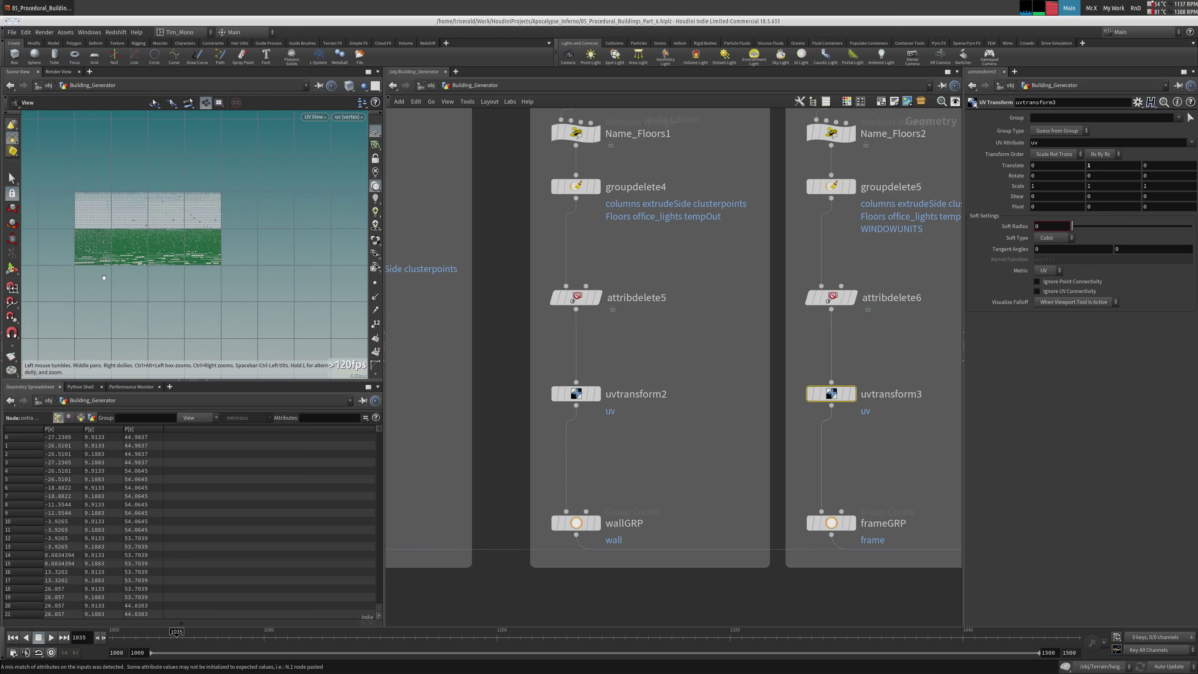
Set the X translate of the frame's UV Transform to 4
middle_drag(277, 247, 258, 246)
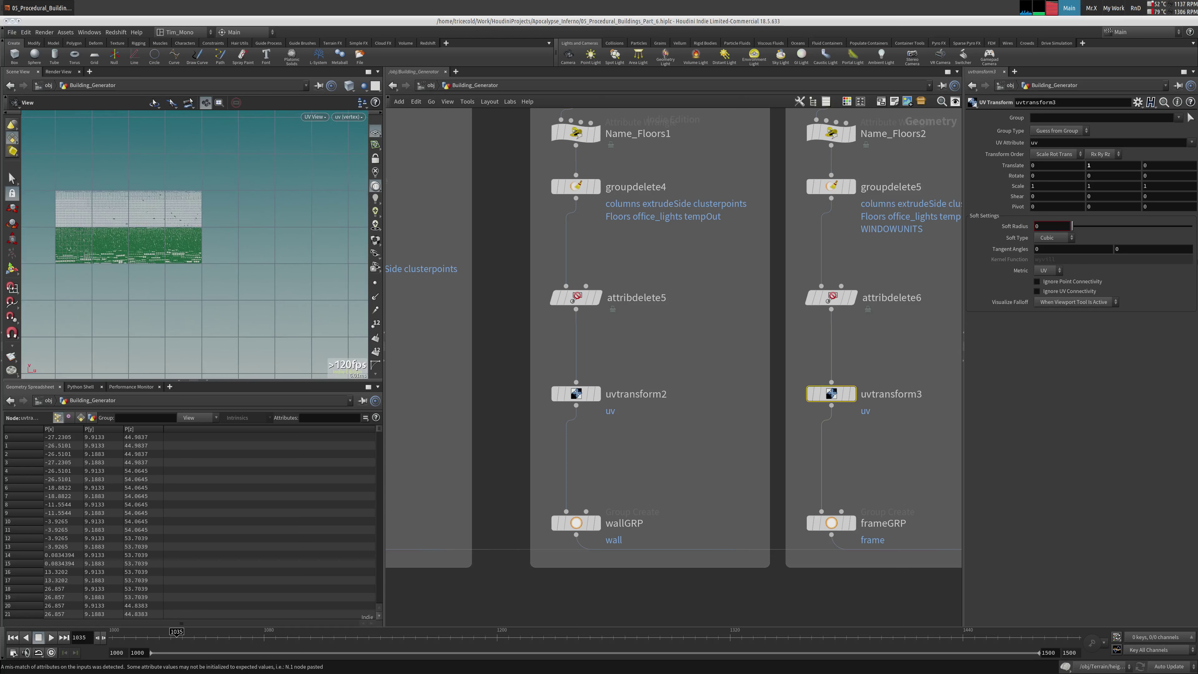
double_click(1070, 167)
text(4)
key(Tab)
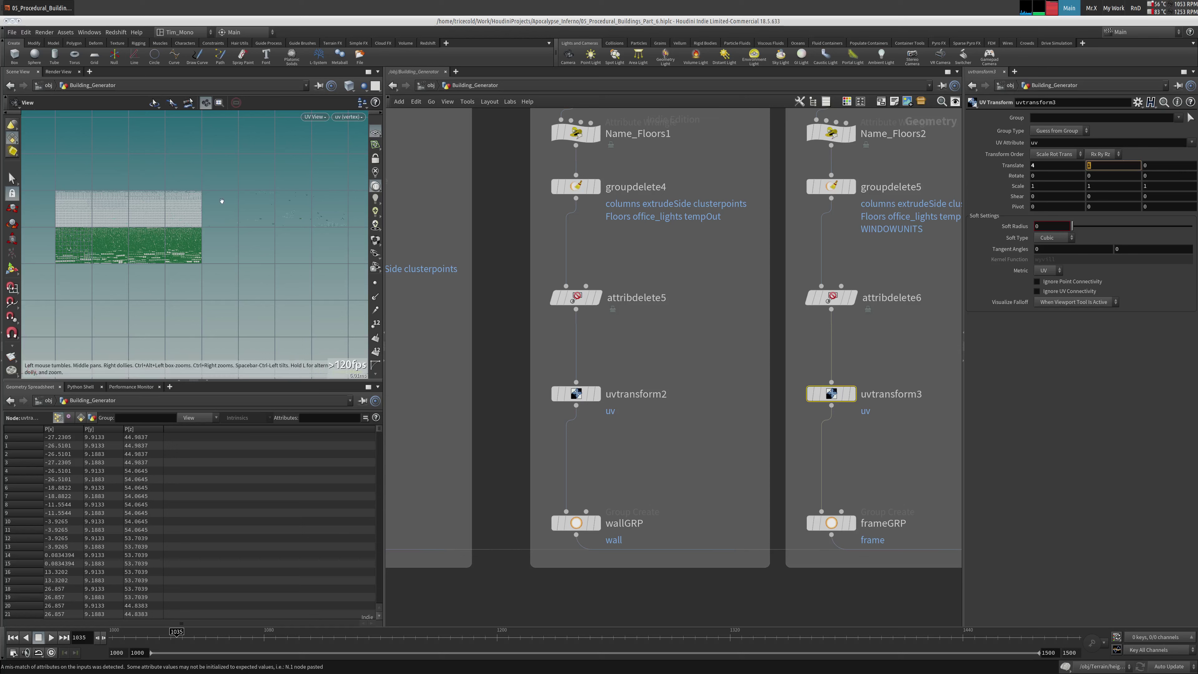
Examine the offset frame UV islands in the UV view up close and against the floor and wall UVs
scroll(243, 213, up, 5)
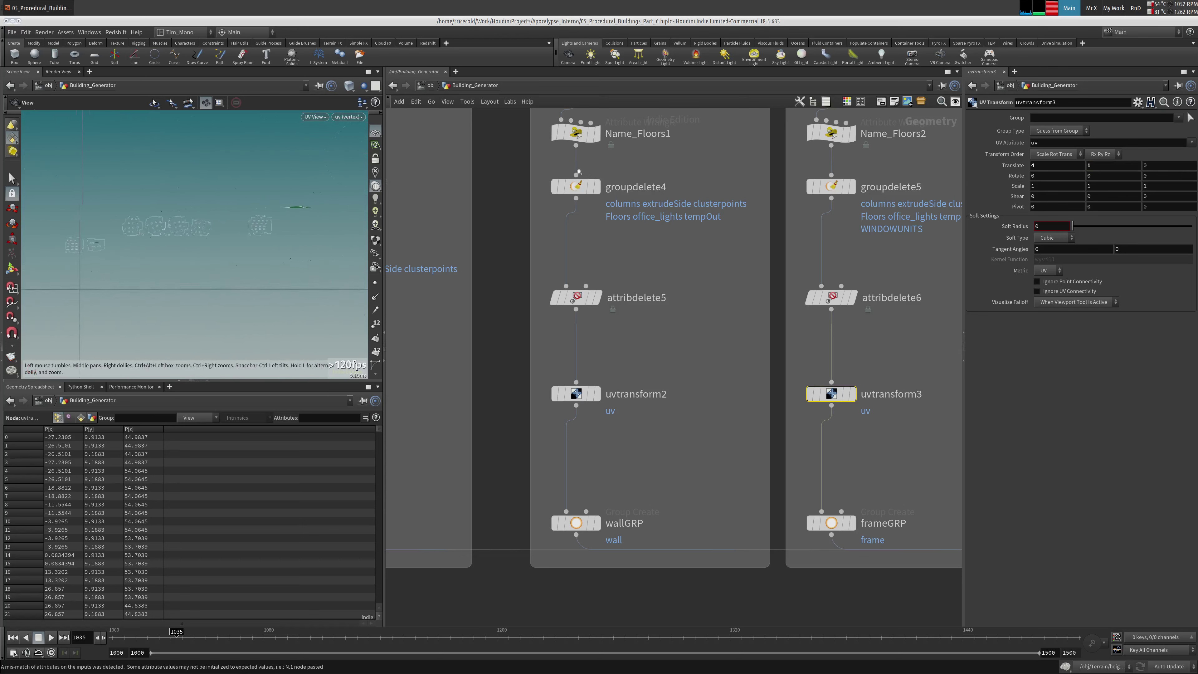
scroll(203, 264, up, 8)
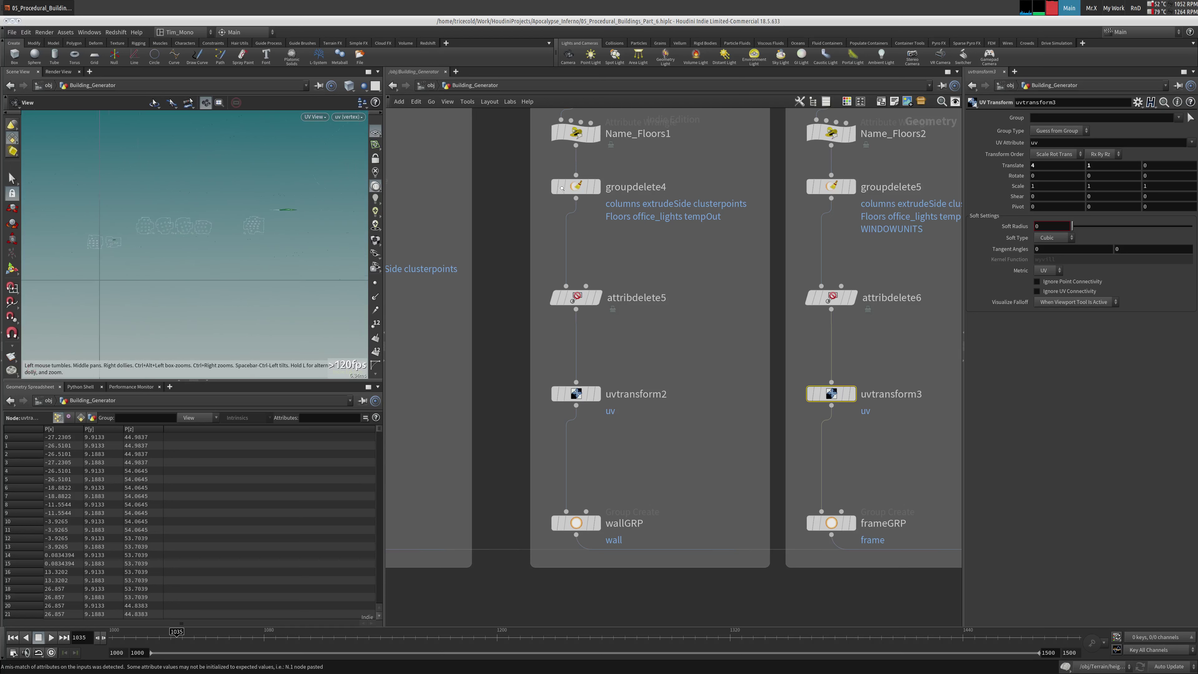
scroll(204, 265, down, 8)
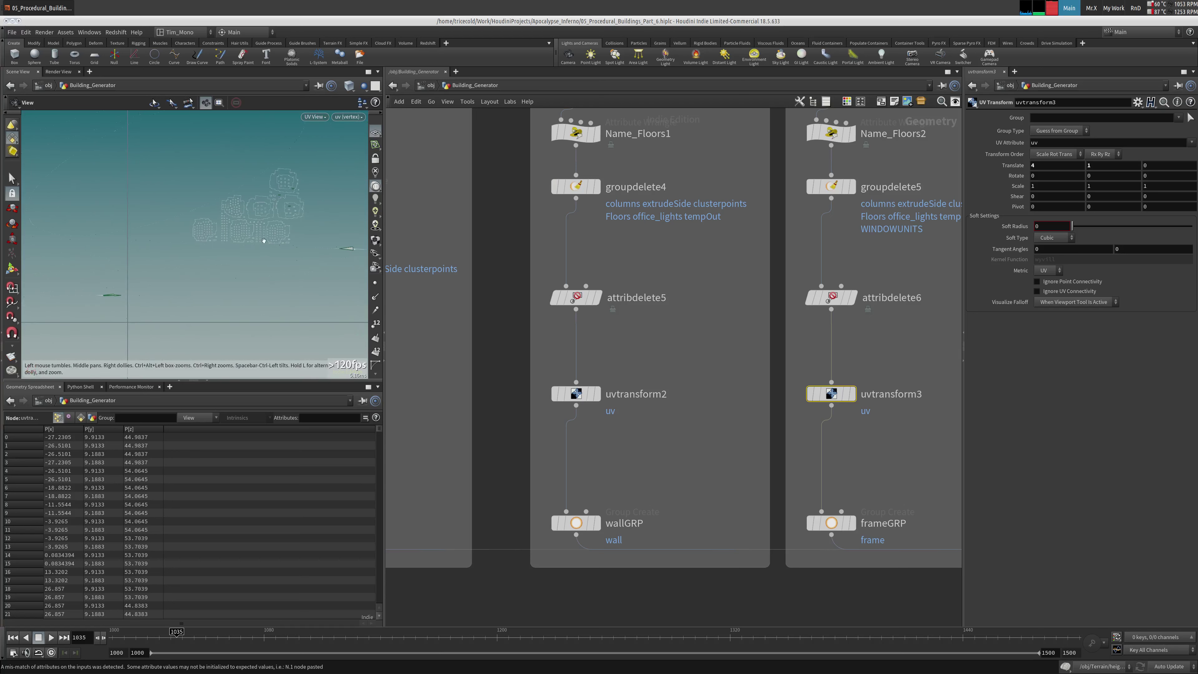
scroll(288, 235, up, 10)
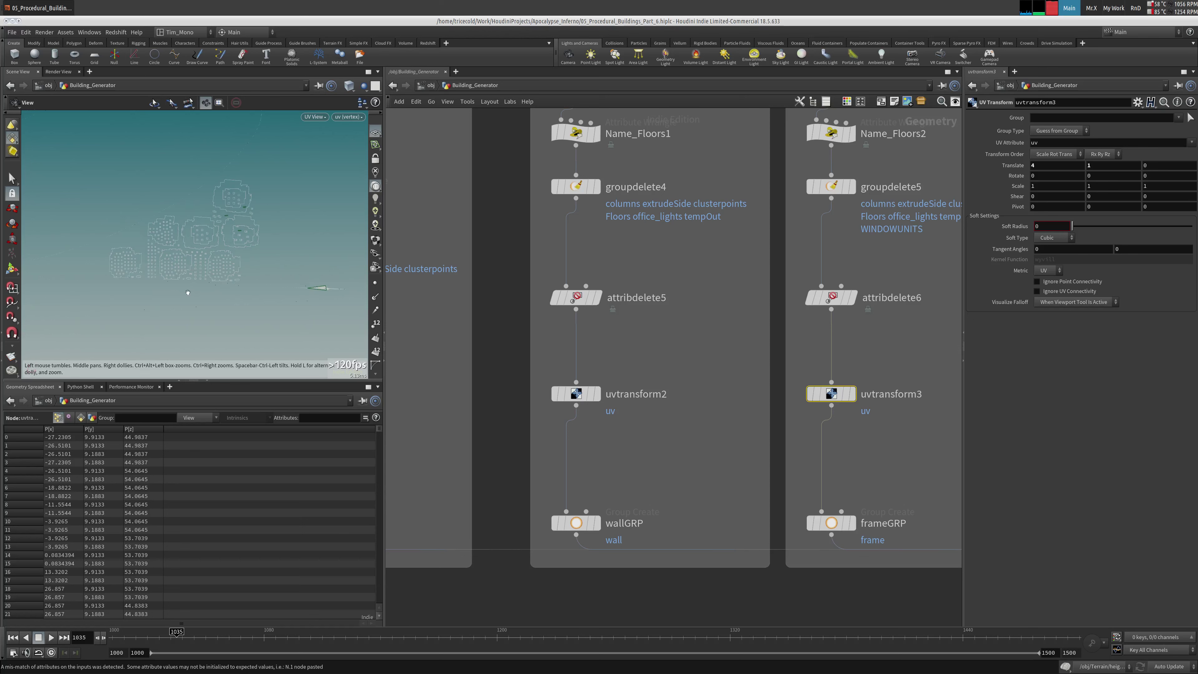
scroll(289, 235, up, 8)
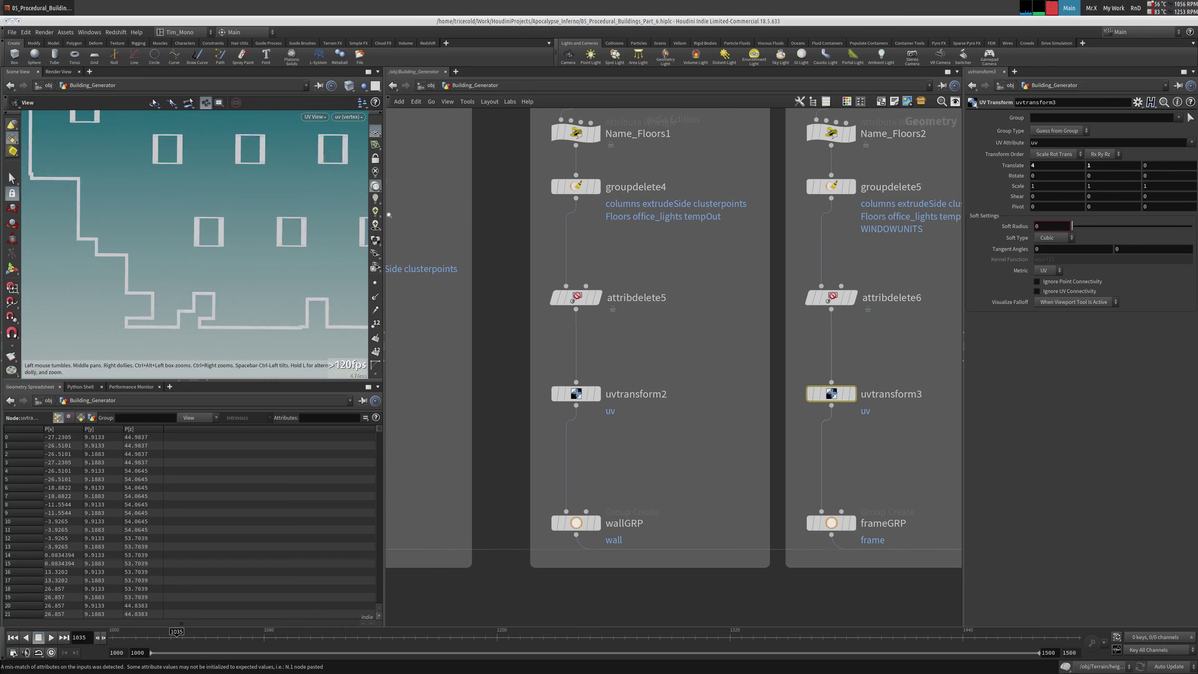
scroll(260, 246, down, 5)
scroll(231, 256, up, 5)
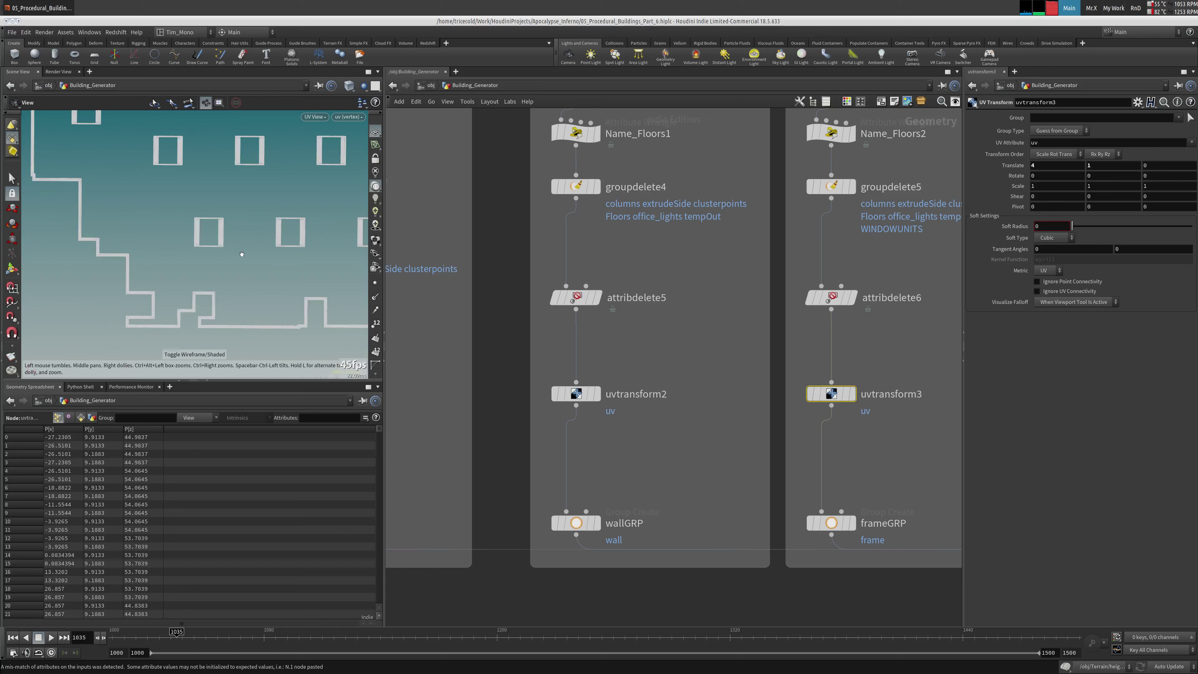
scroll(231, 256, down, 2)
middle_drag(232, 256, 246, 260)
scroll(246, 260, down, 6)
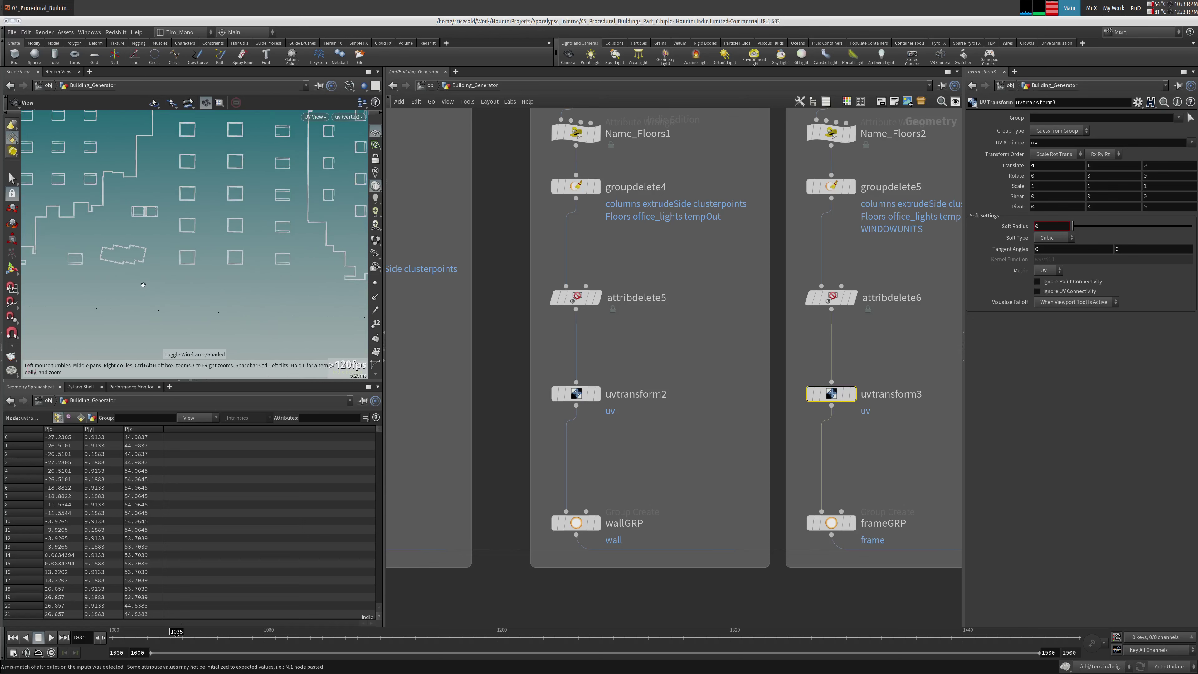
scroll(234, 283, down, 8)
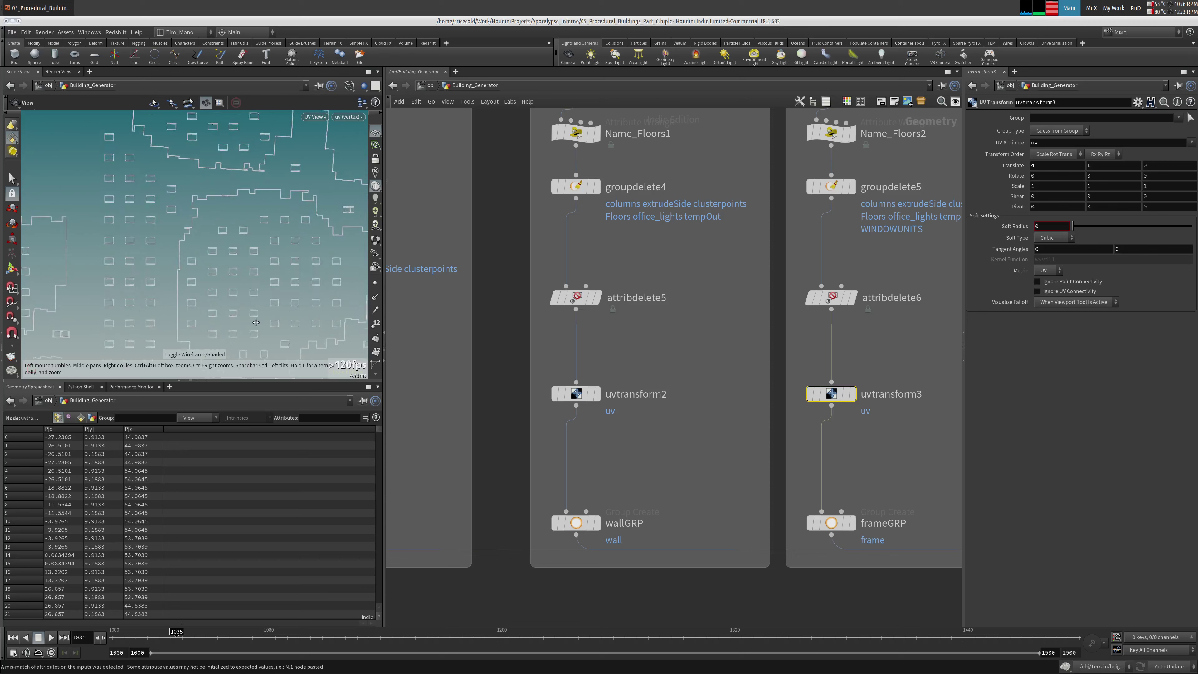
scroll(172, 275, down, 3)
middle_drag(176, 278, 240, 250)
scroll(311, 258, up, 10)
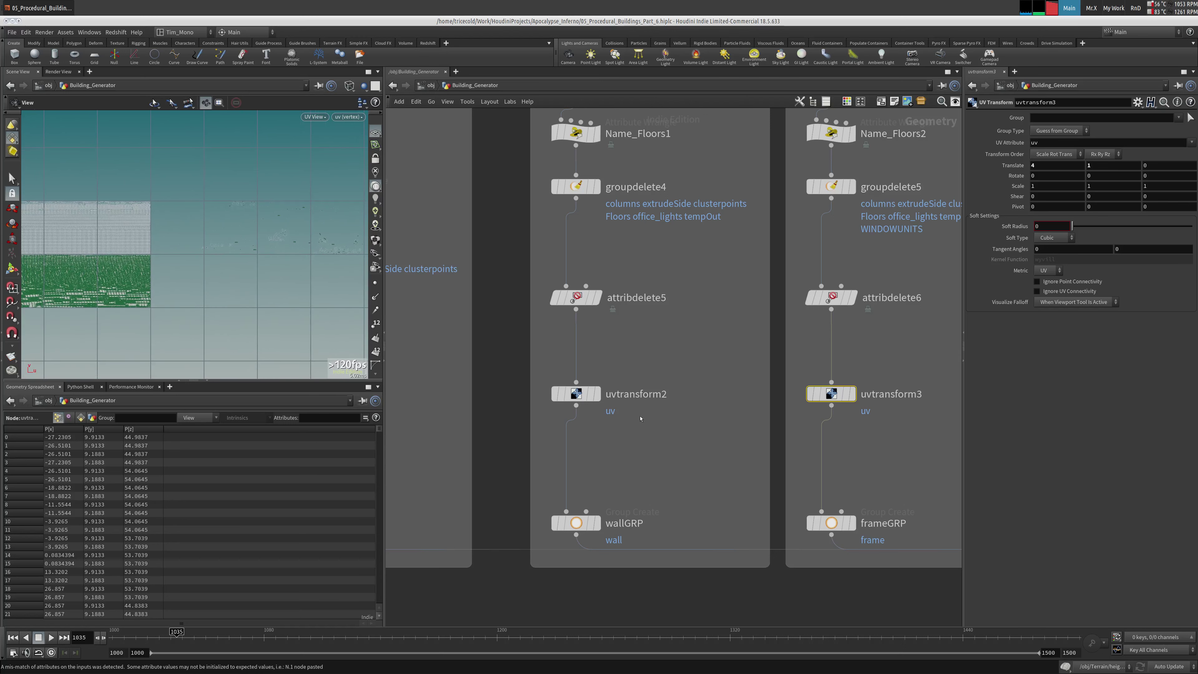
Set the Y translate of the frame's UV Transform to 0
middle_drag(857, 382, 826, 343)
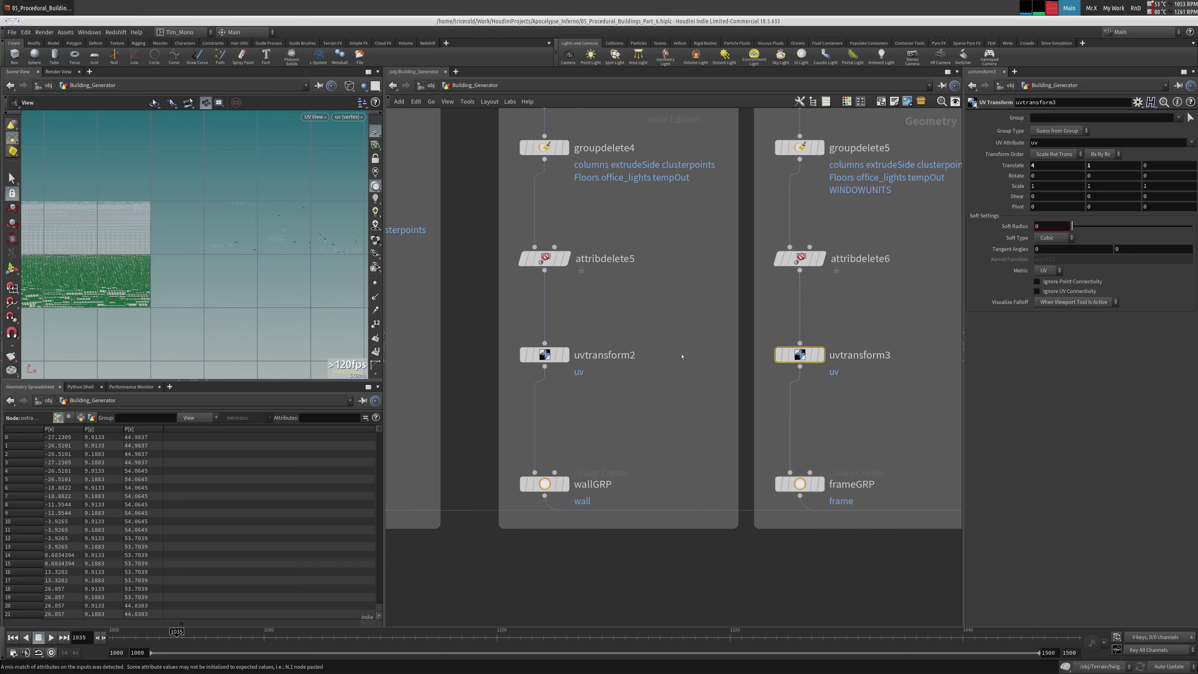
scroll(312, 206, up, 3)
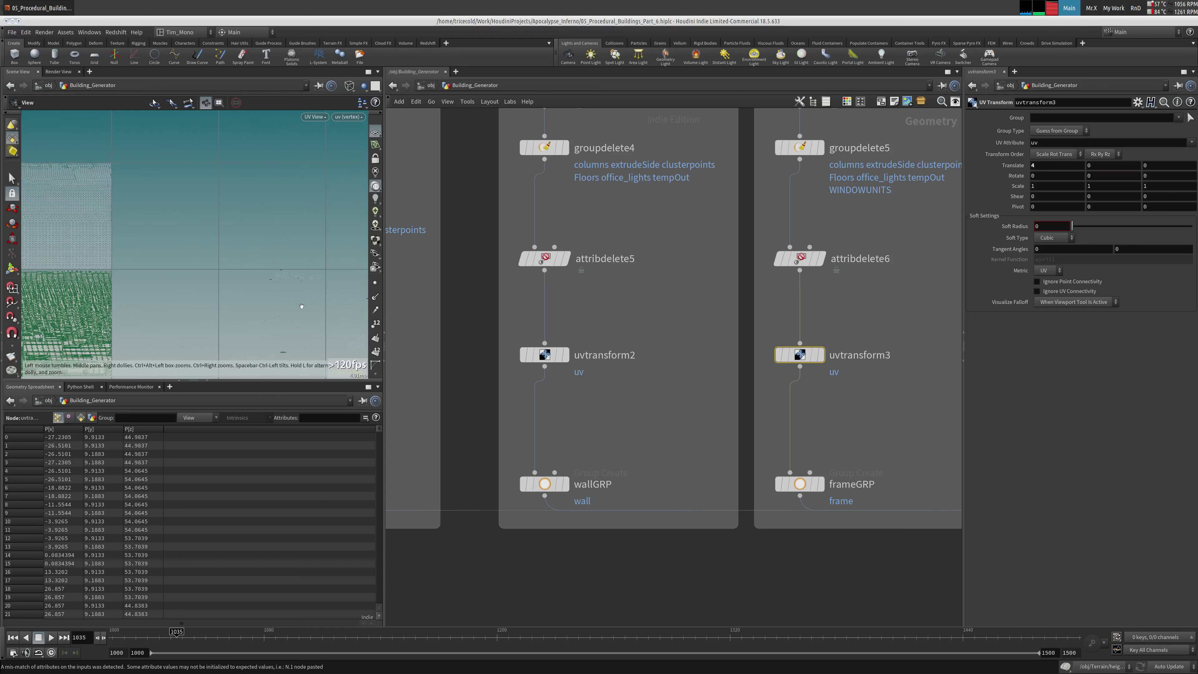
scroll(648, 409, down, 8)
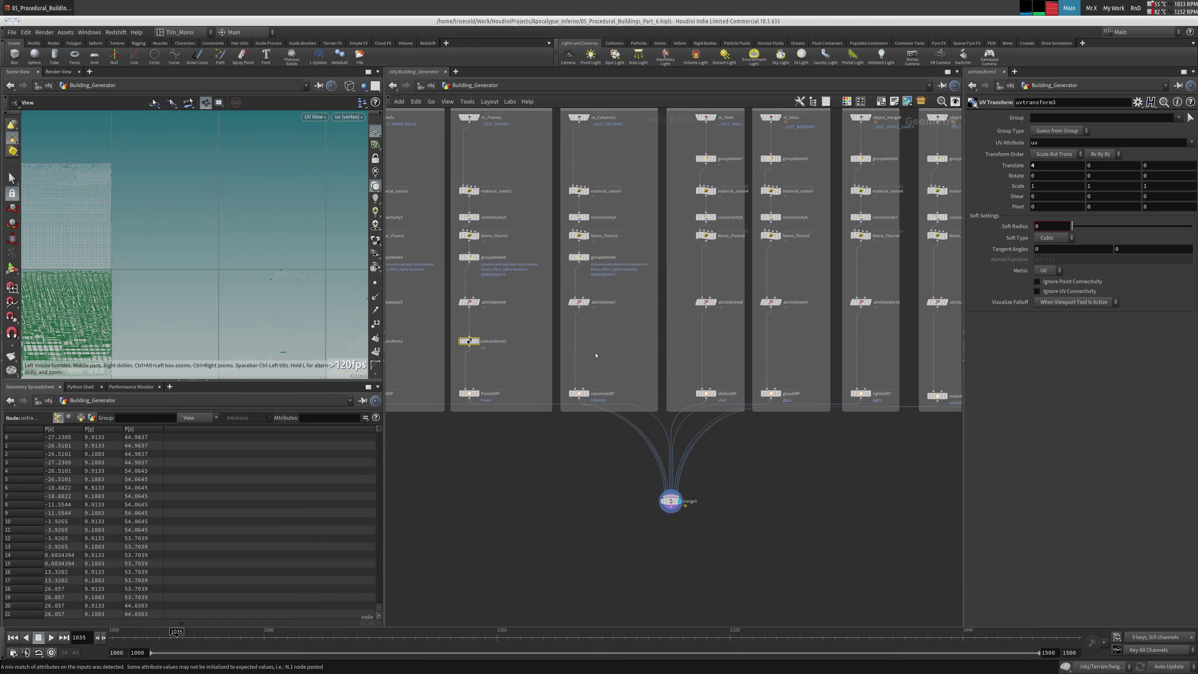
Display attribdelete7's UVs, then copy the frame's UV Transform and insert it between attribdelete7 and columnsGRP
click(574, 302)
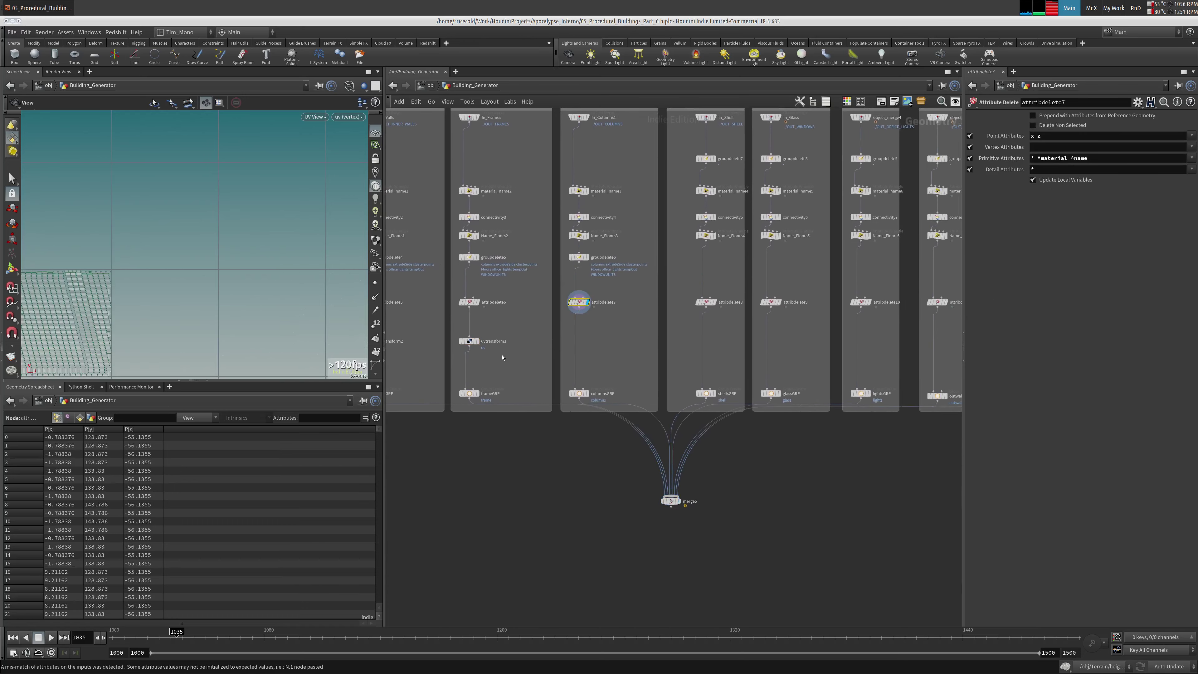
click(469, 341)
key(ctrl+c)
key(ctrl+v)
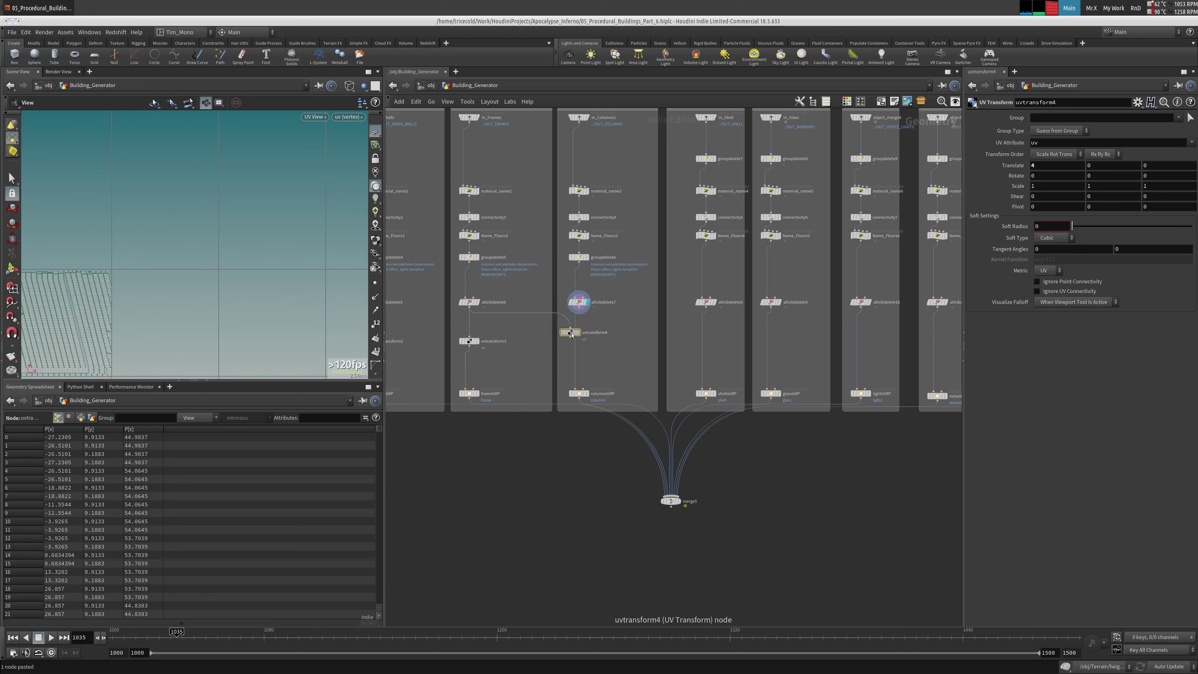
click(576, 347)
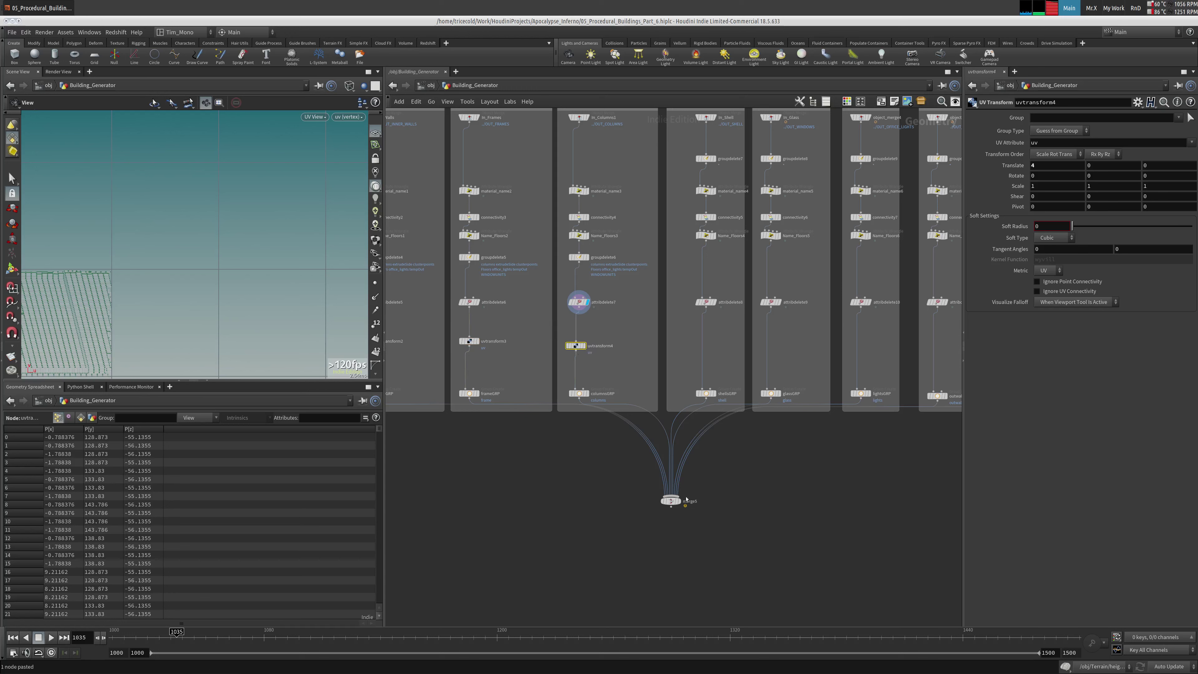
Display merge5 and set the Y translate of the columns' UV Transform to 1
click(670, 501)
scroll(157, 260, down, 4)
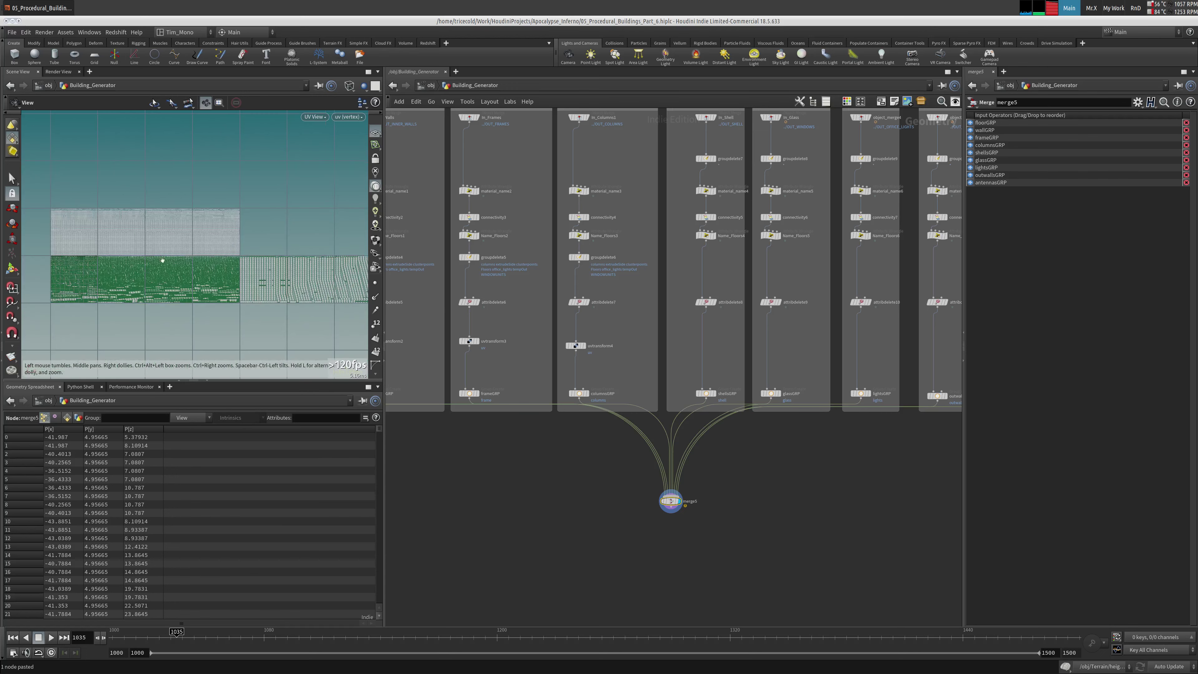
click(576, 346)
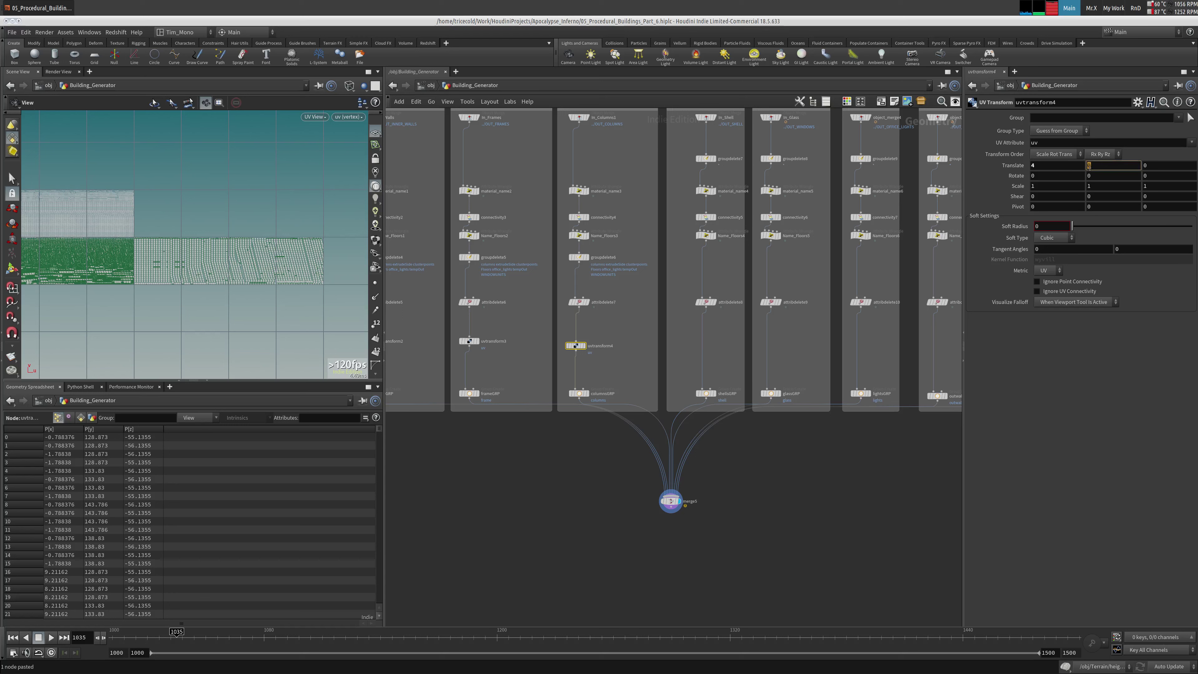
key(Tab)
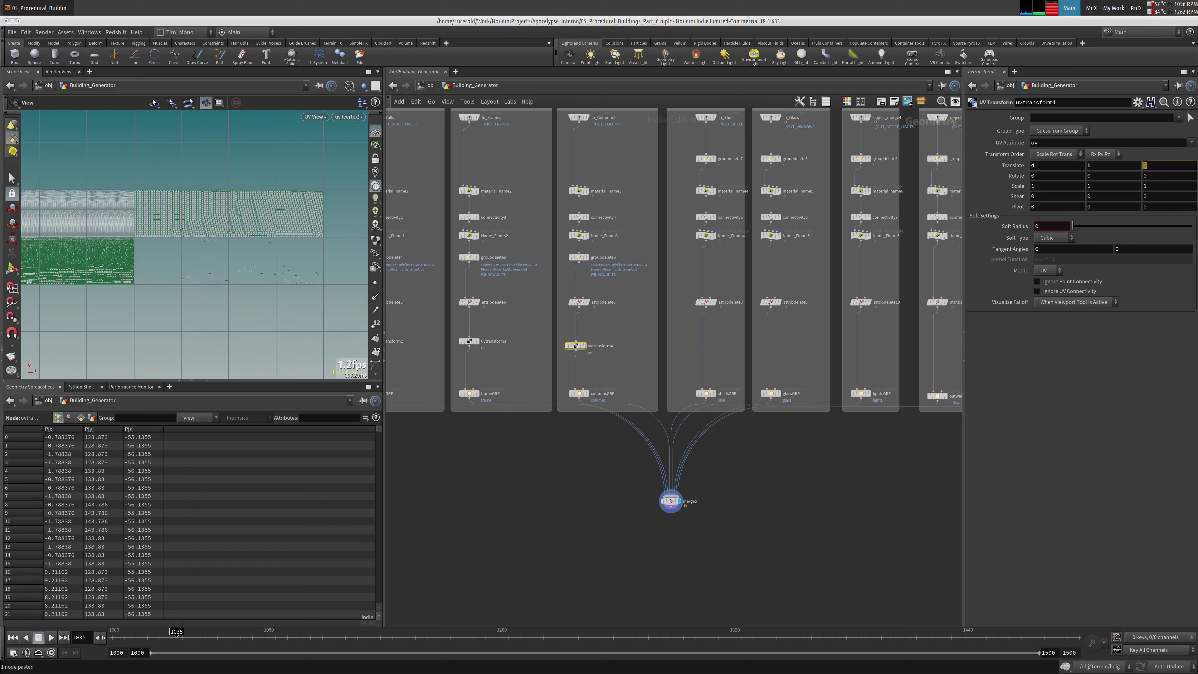
scroll(97, 263, down, 2)
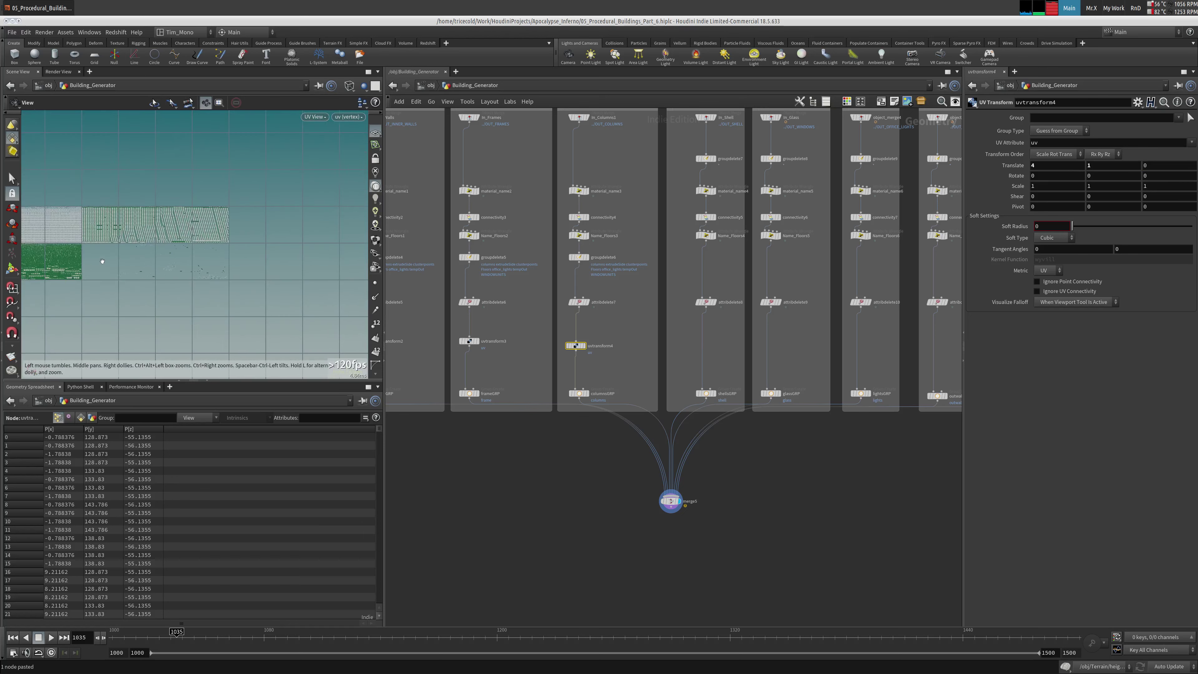
middle_drag(98, 263, 182, 263)
Check attribdelete8's UVs and insert a copy of the columns' UV Transform directly below attribdelete8
middle_drag(731, 343, 612, 324)
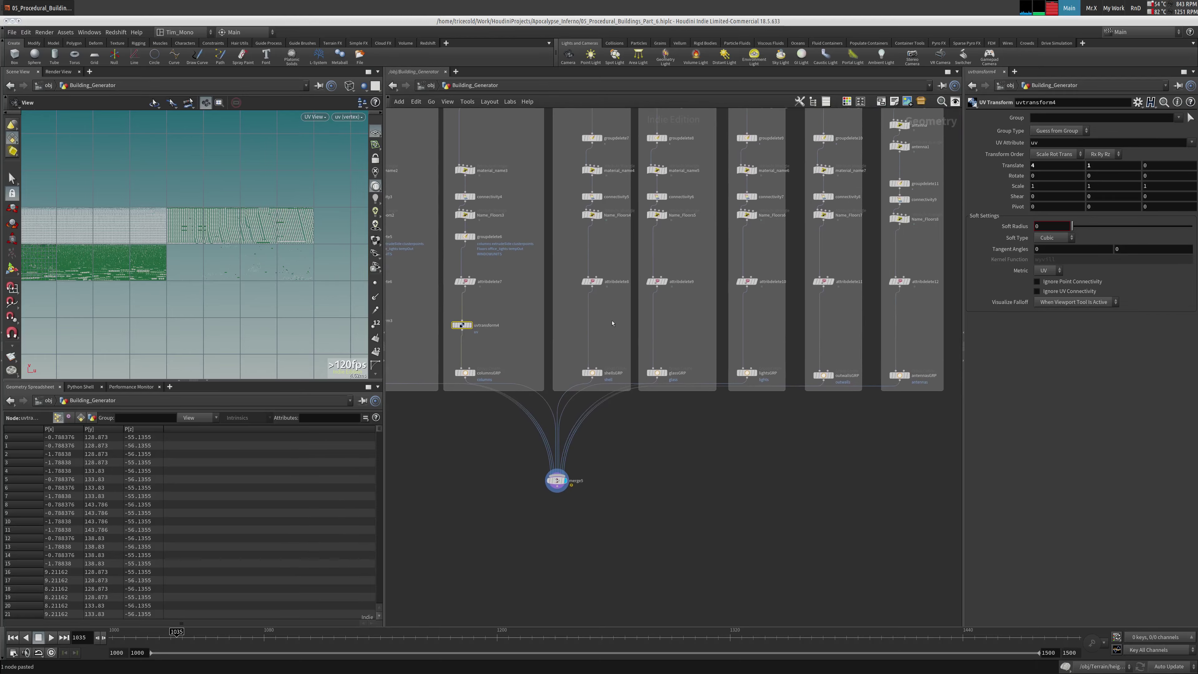
click(592, 282)
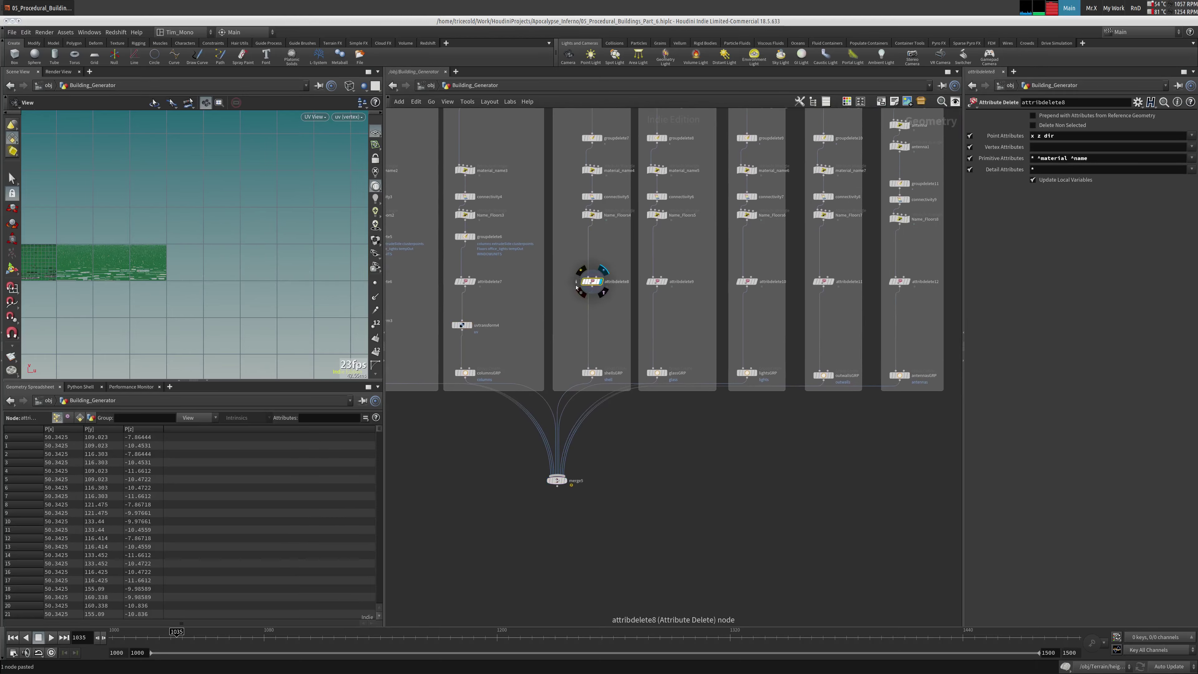
scroll(287, 241, up, 2)
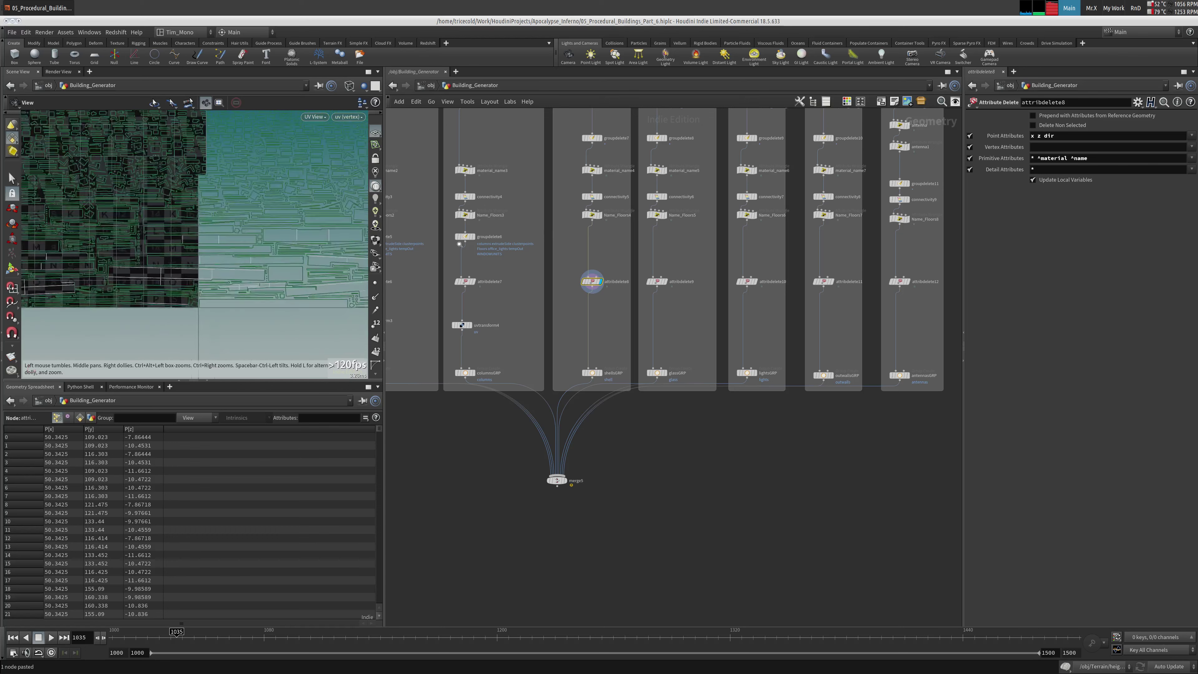
drag(474, 328, 592, 329)
Display merge5 and set the translate of the UV Transform below attribdelete8 to 0 in X and 2 in Y
click(567, 481)
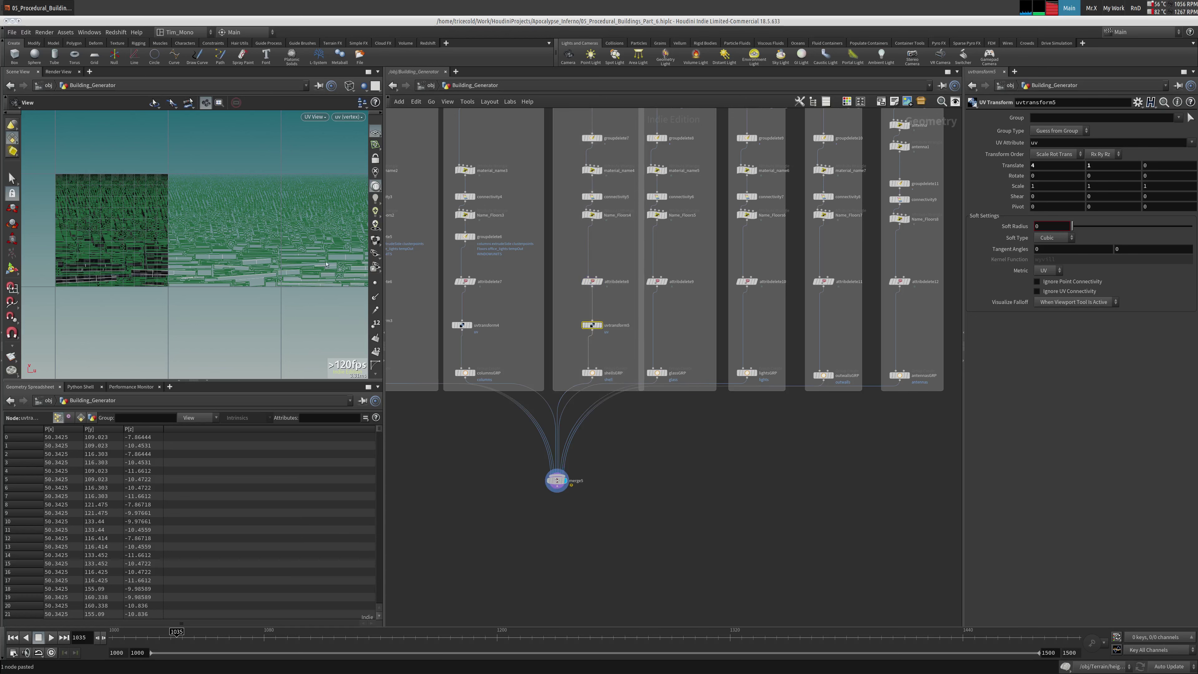
click(592, 324)
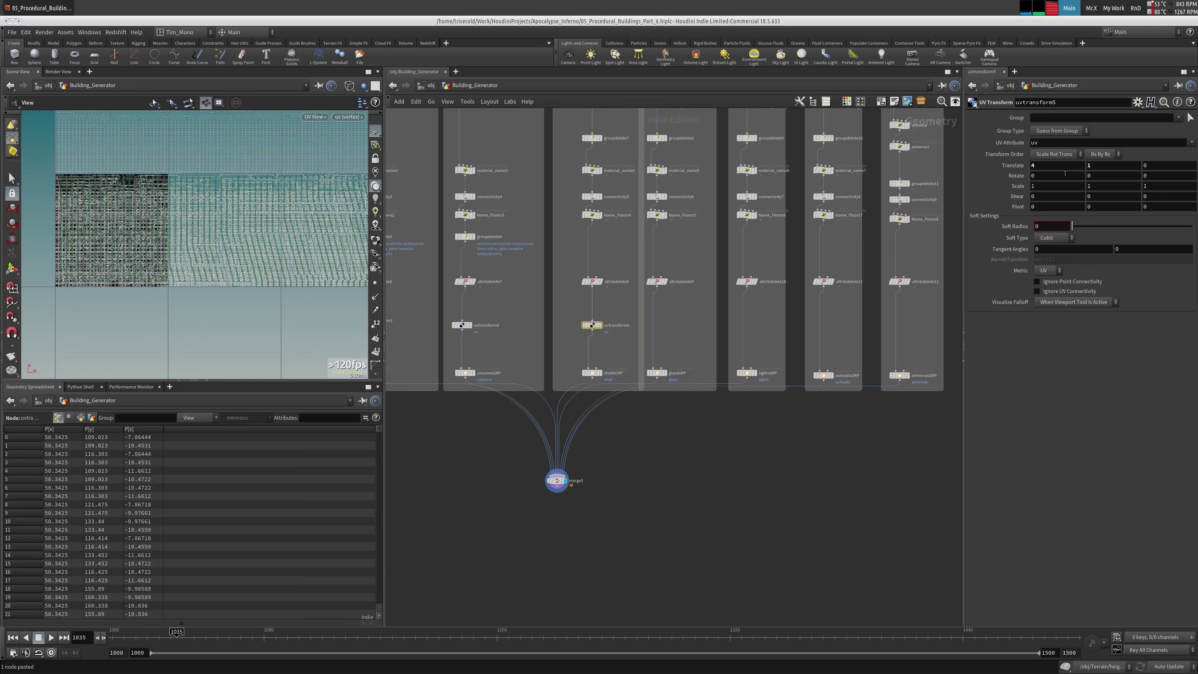
key(Return)
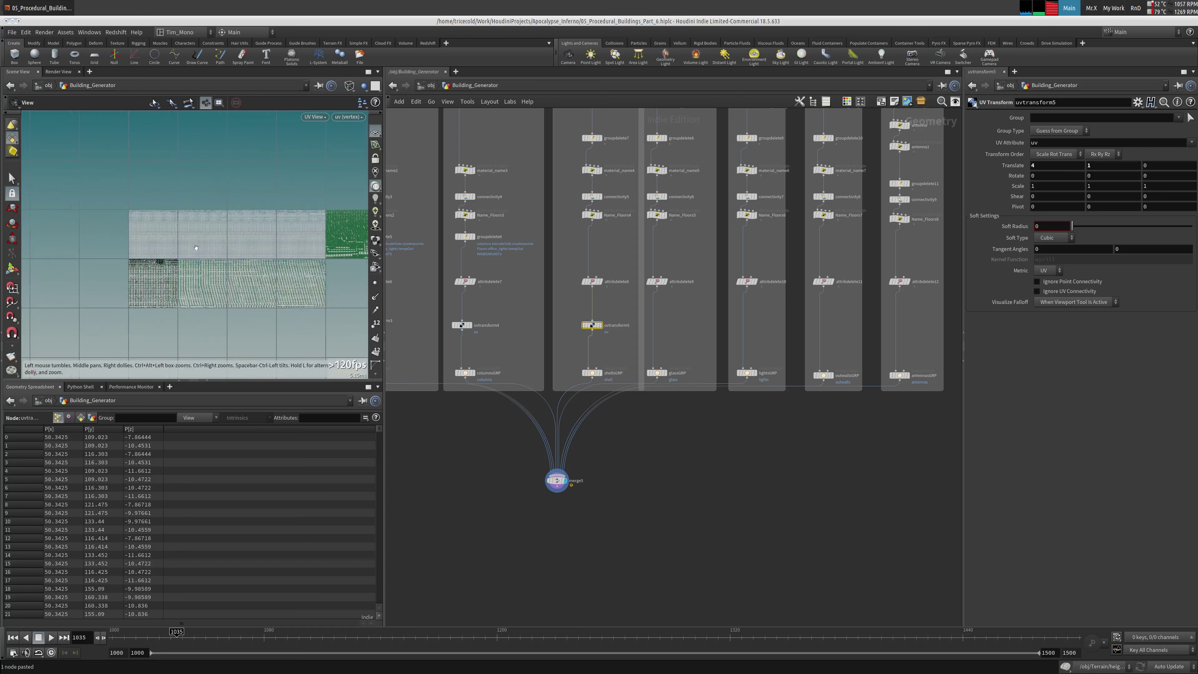
text(0)
key(Tab)
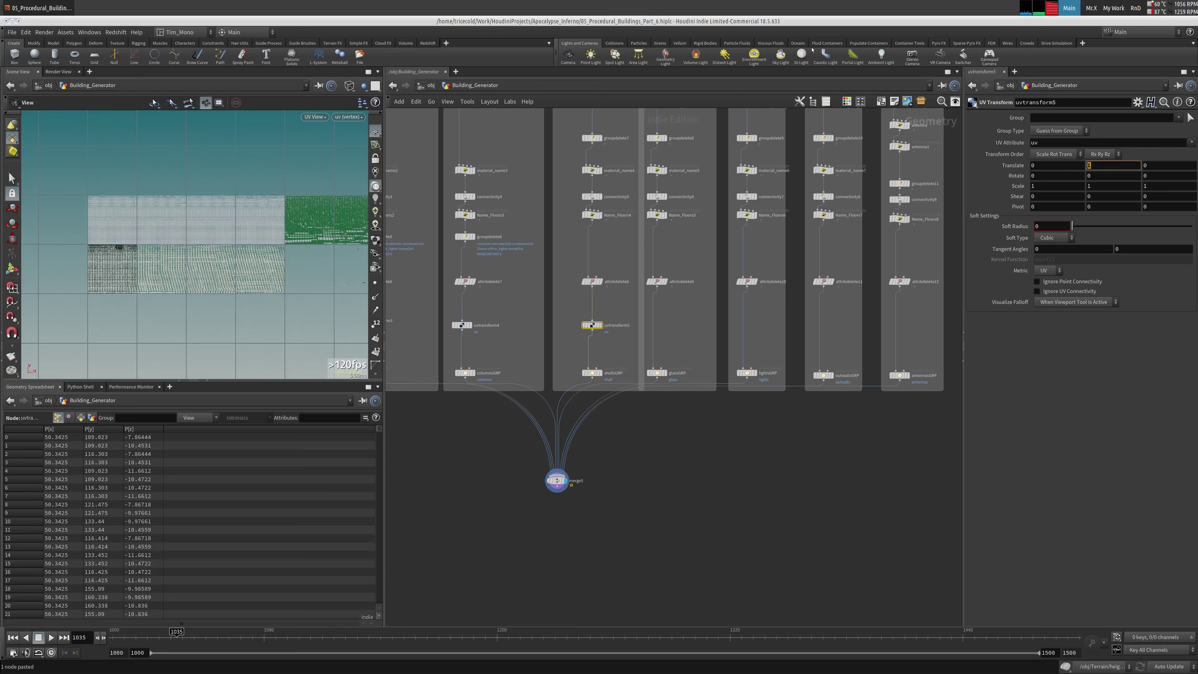
text(2)
key(Tab)
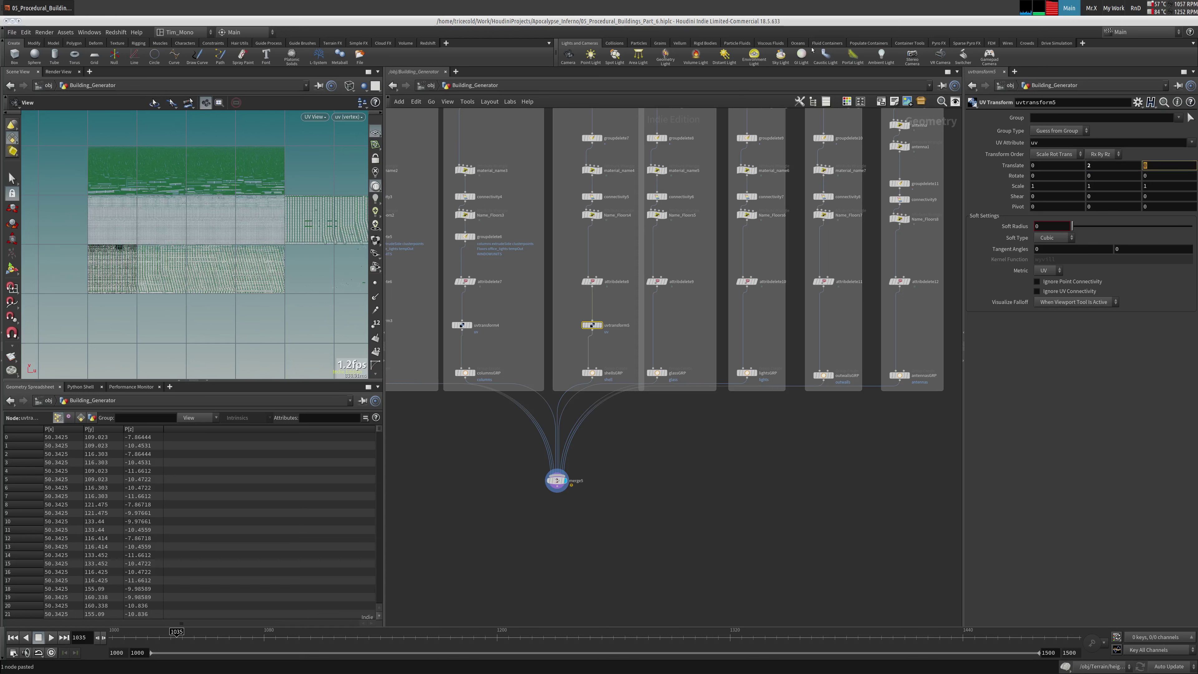
Display glassGRP's UVs and insert a copy of the shells' UV Transform between attribdelete9 and glassGRP
middle_drag(614, 351, 553, 358)
click(597, 378)
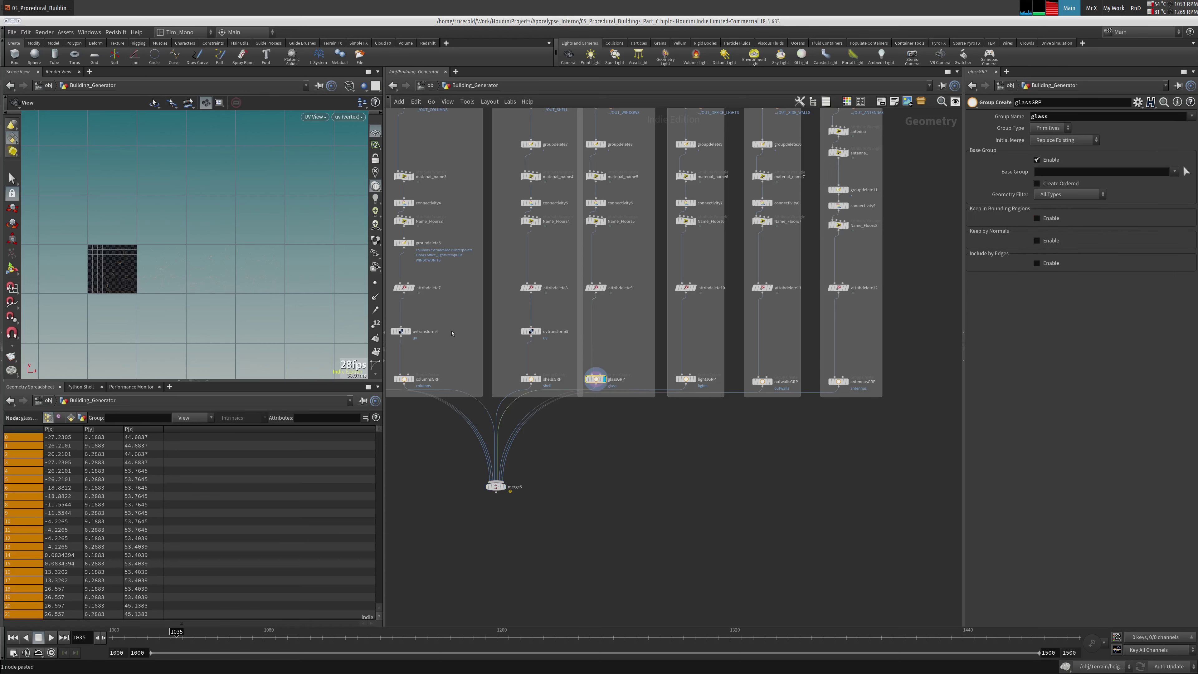
scroll(206, 264, up, 5)
scroll(218, 296, down, 3)
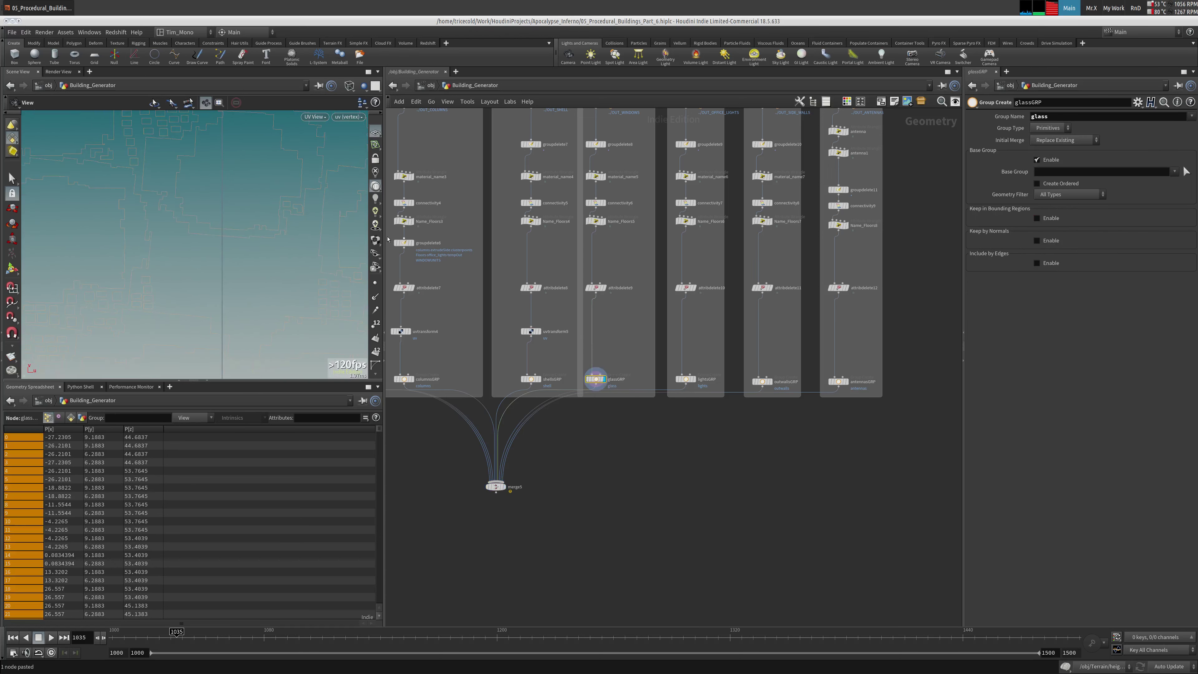
scroll(255, 259, down, 2)
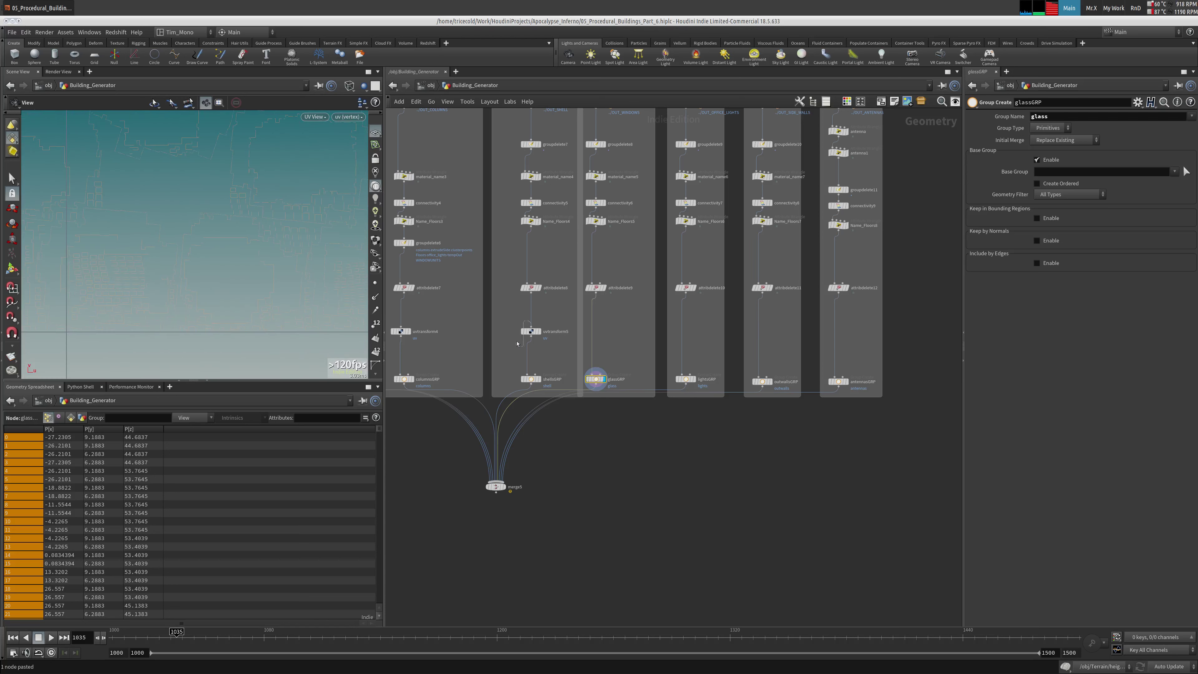
drag(524, 331, 588, 334)
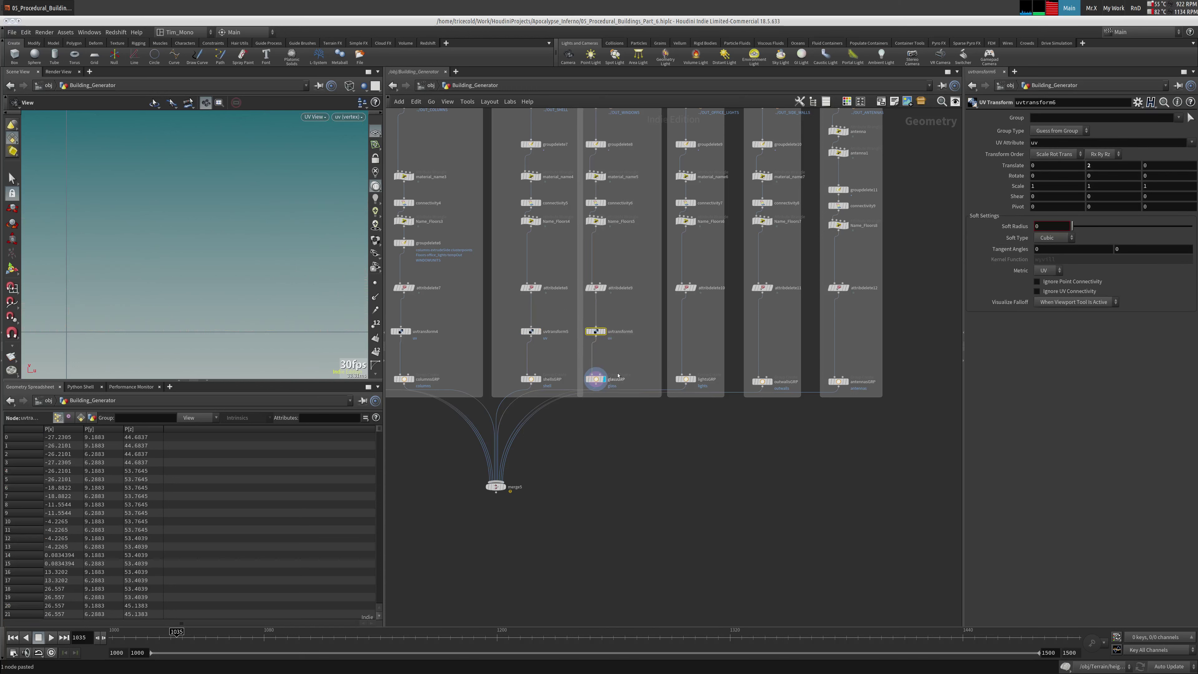
Move the glass, lights, outwalls and antennas network boxes together slightly away from the shells box
middle_drag(562, 357, 519, 457)
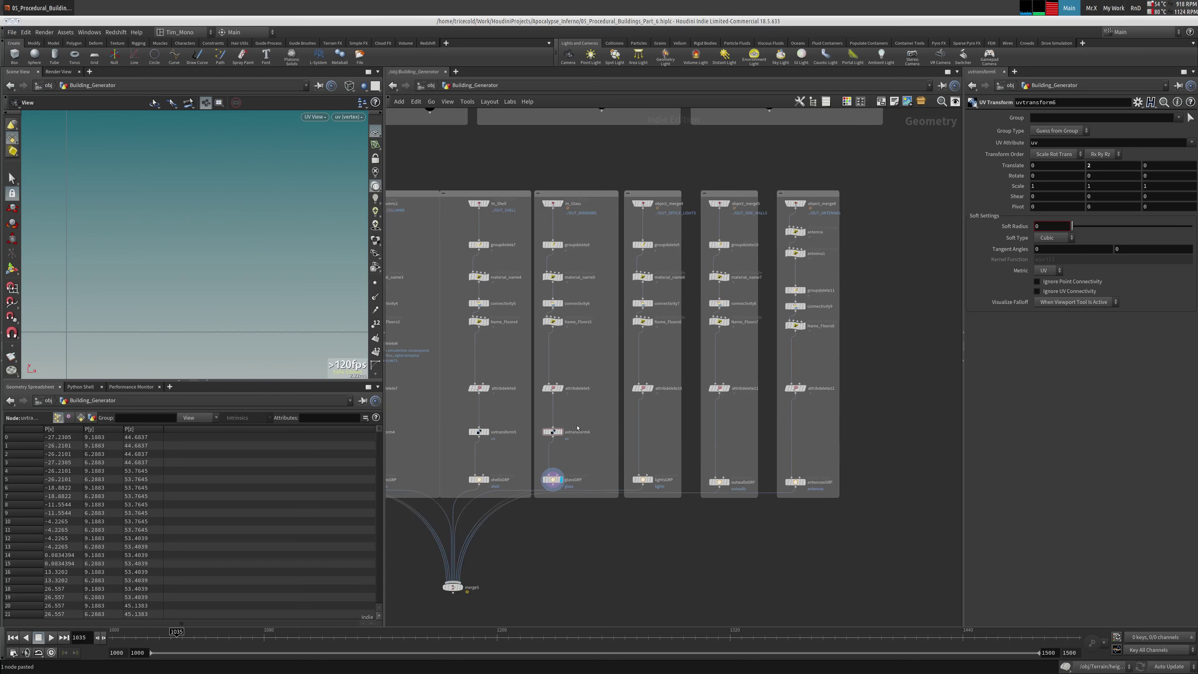
middle_drag(659, 250, 630, 342)
drag(531, 247, 847, 288)
drag(595, 289, 605, 289)
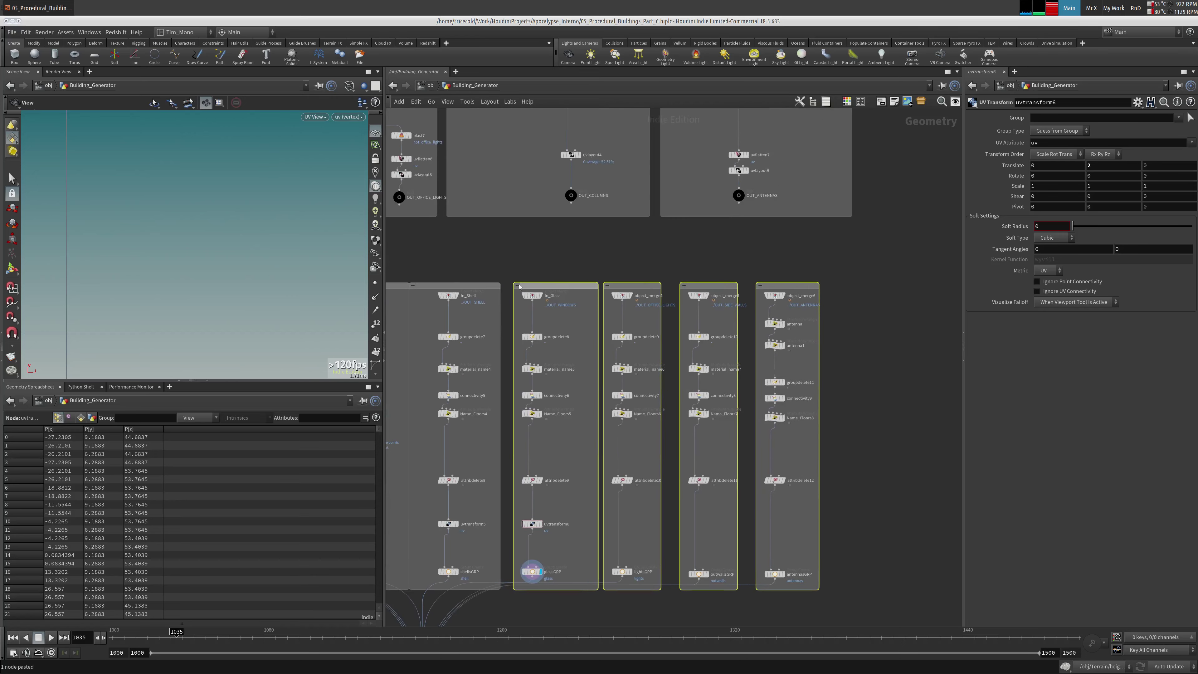
middle_drag(525, 262, 559, 185)
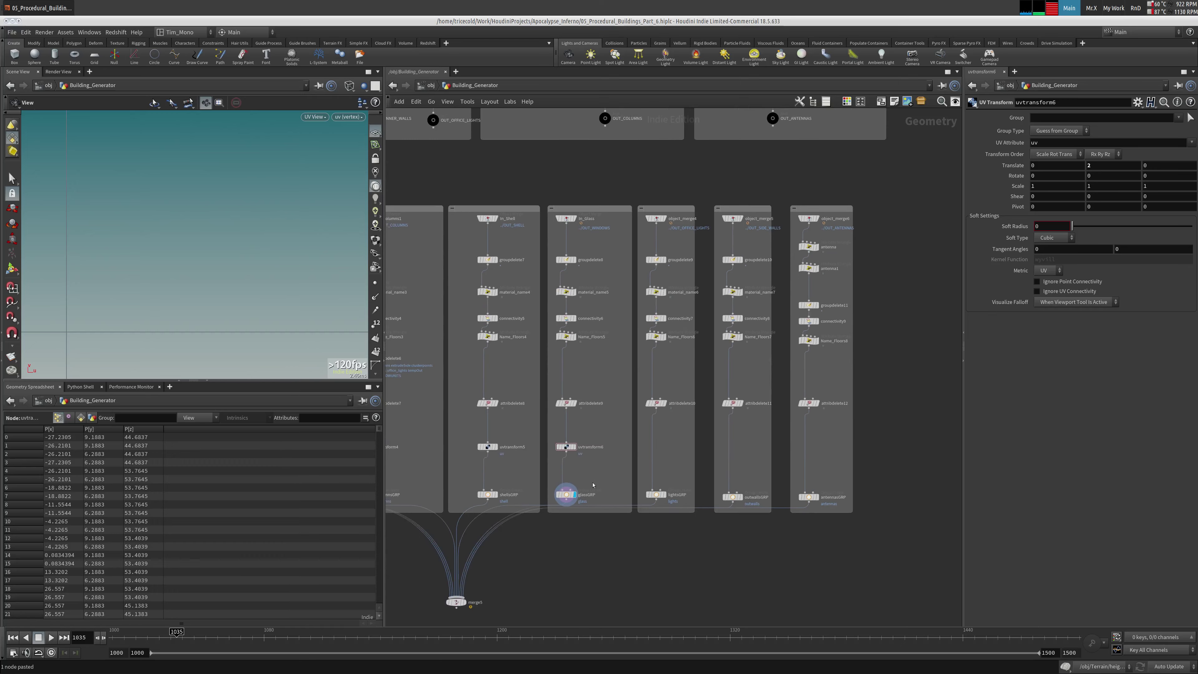
Display merge5, check the columns' UV Transform, and set the X translate of the glass UV Transform to 4
click(568, 494)
middle_drag(475, 576, 522, 491)
click(502, 517)
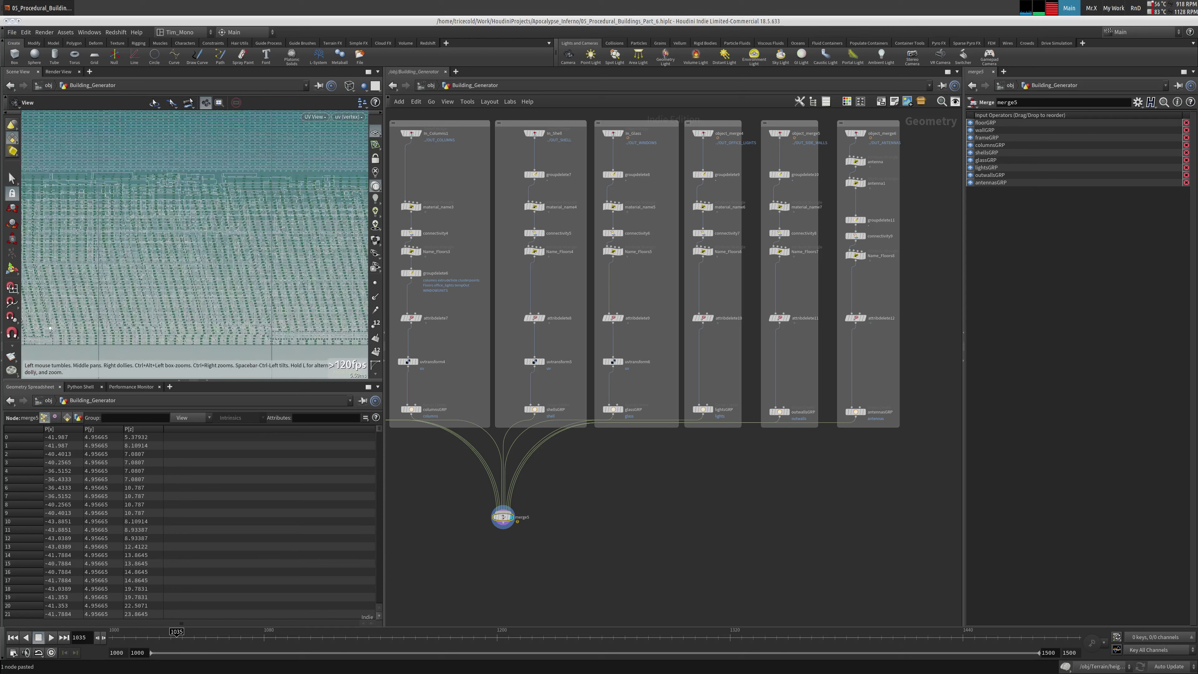
scroll(114, 235, up, 5)
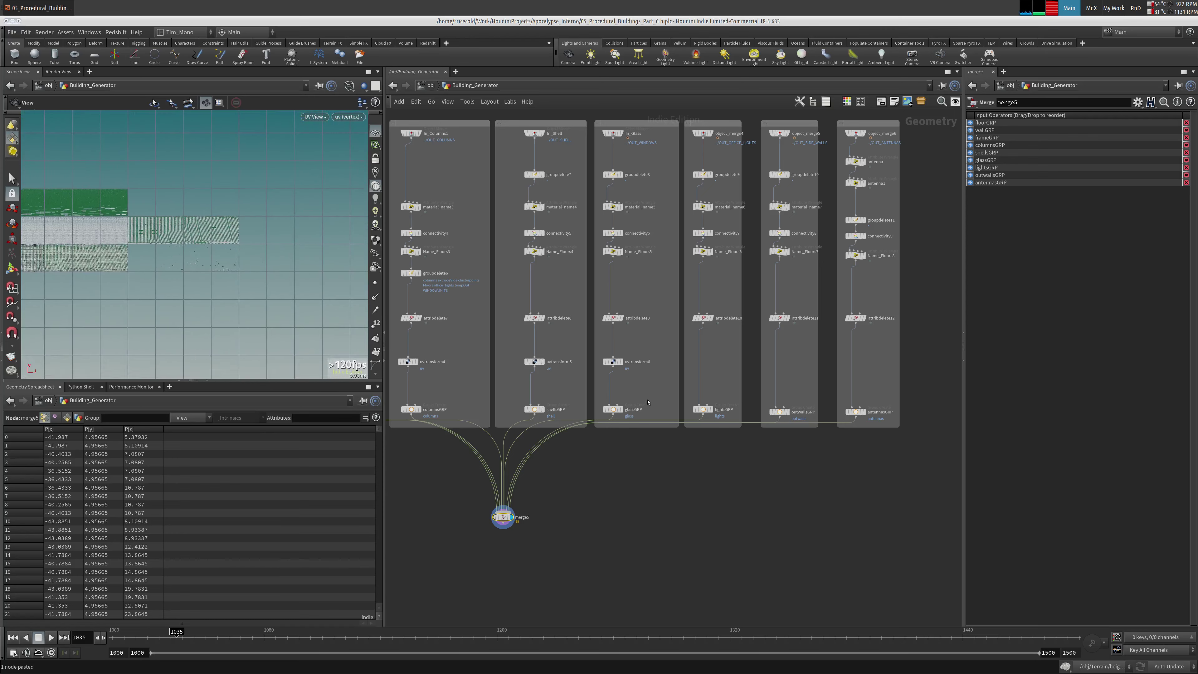
click(408, 361)
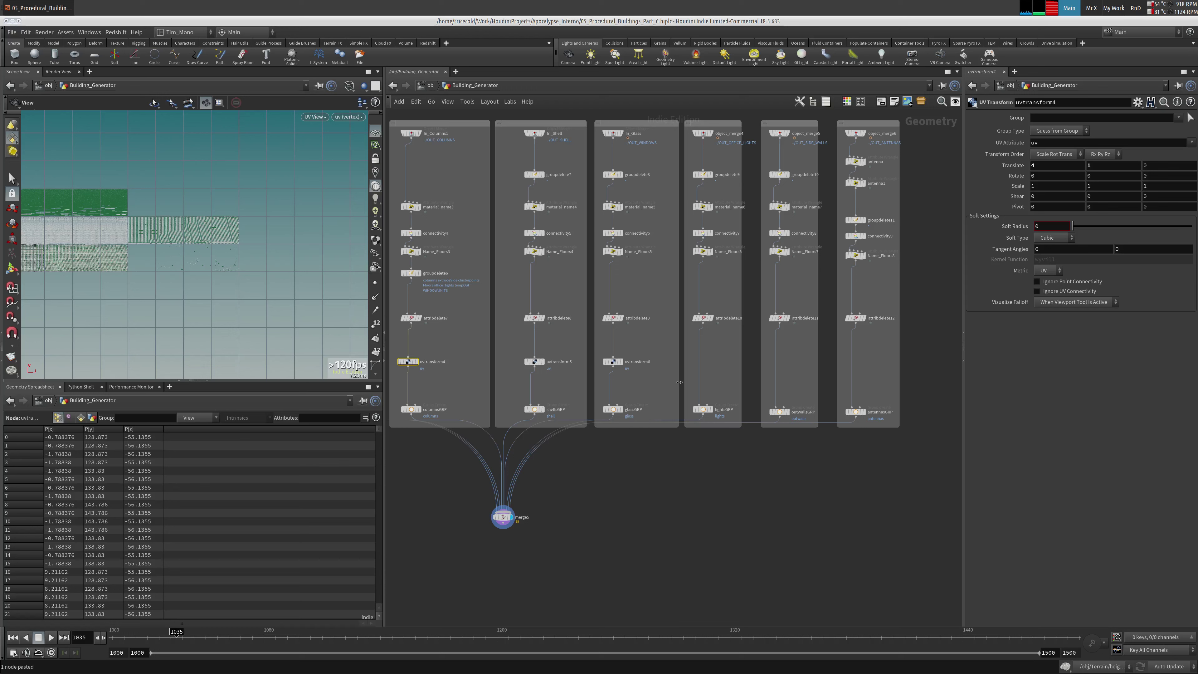
click(628, 365)
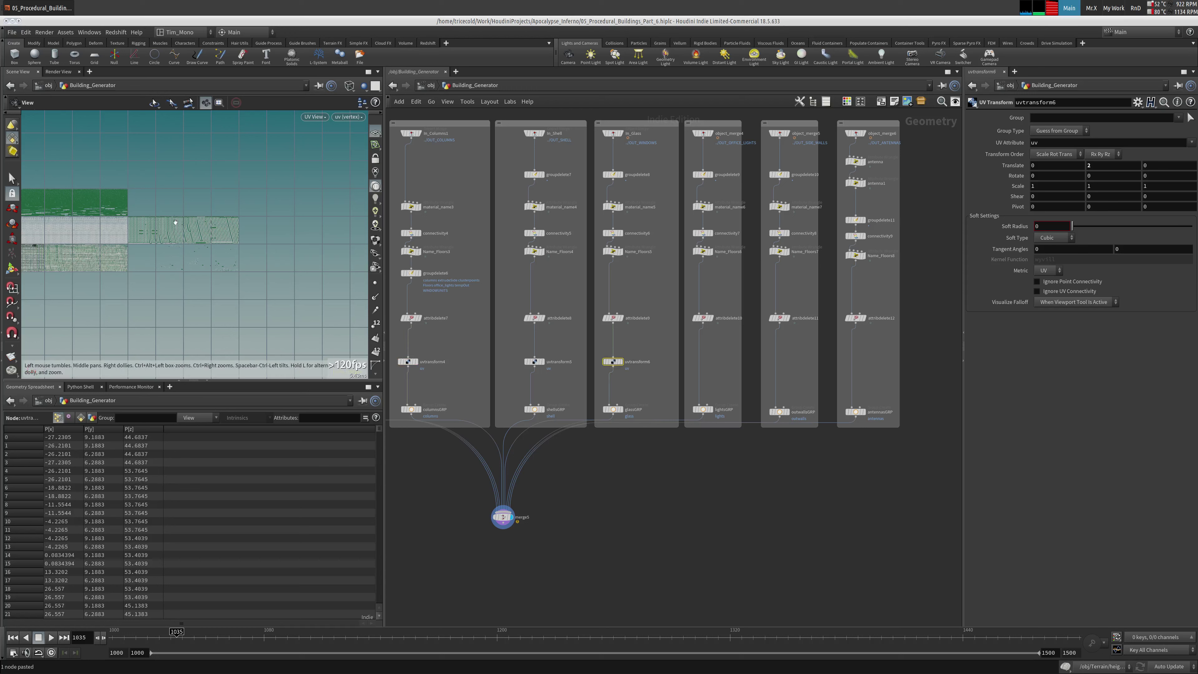
click(1061, 165)
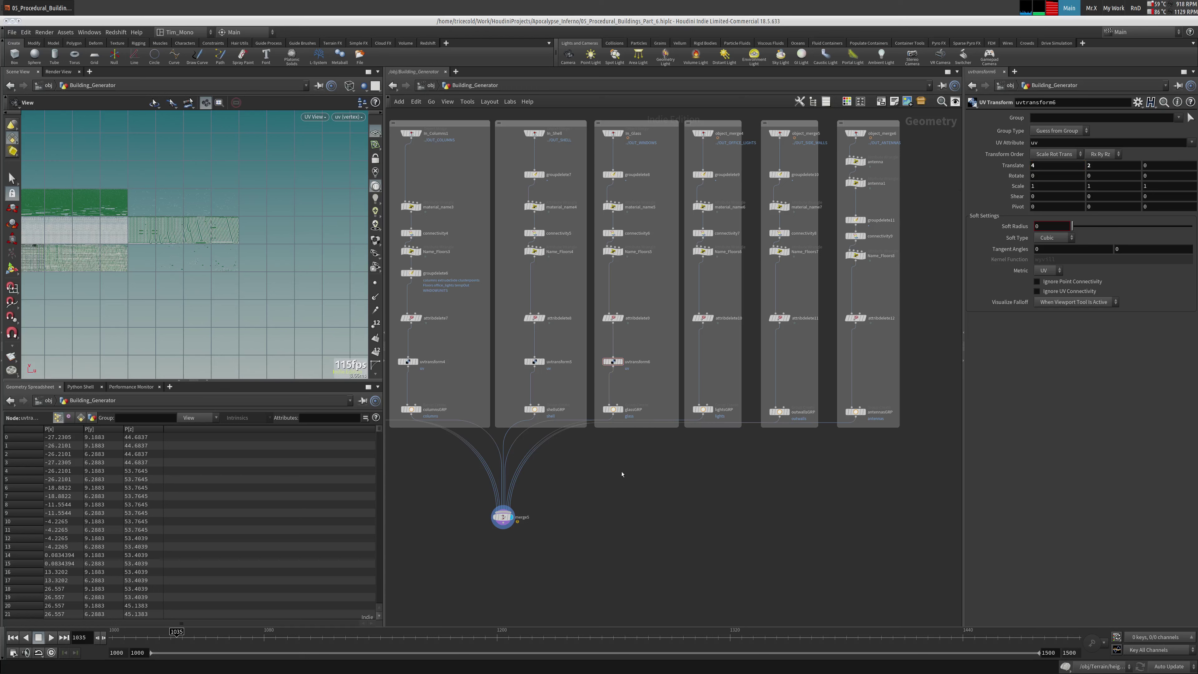
Check attribdelete10's UVs, insert a copy of the glass UV Transform between attribdelete10 and lightsGRP, and display it
scroll(712, 345, up, 3)
click(706, 320)
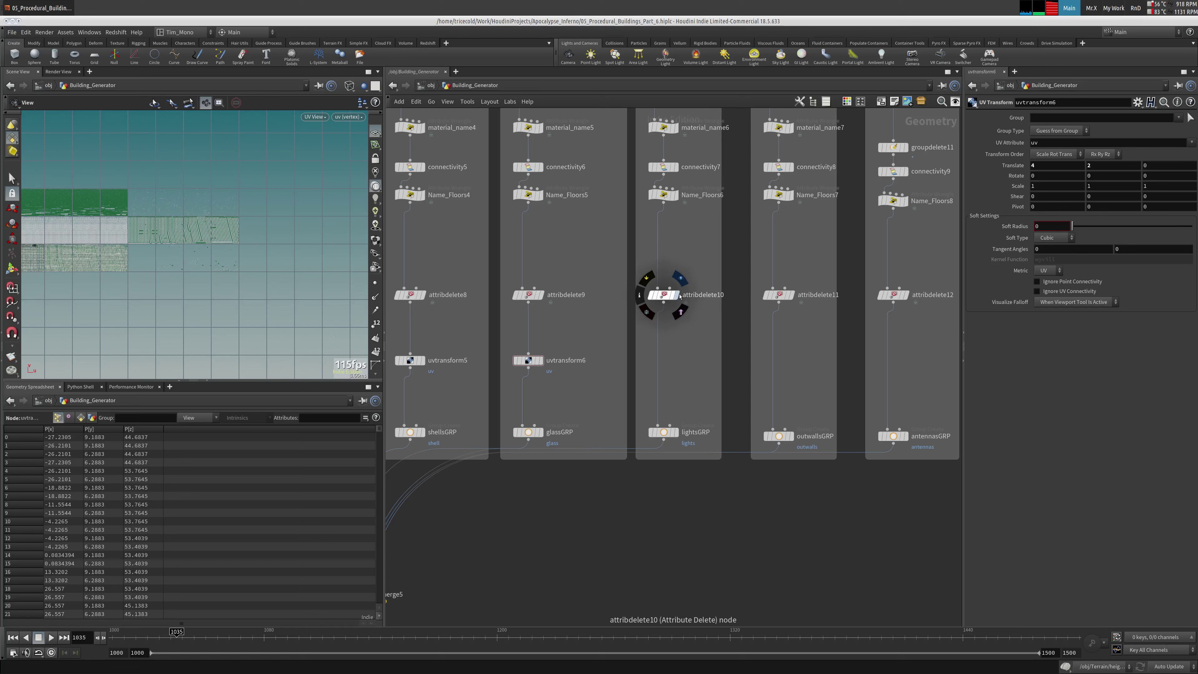
click(675, 295)
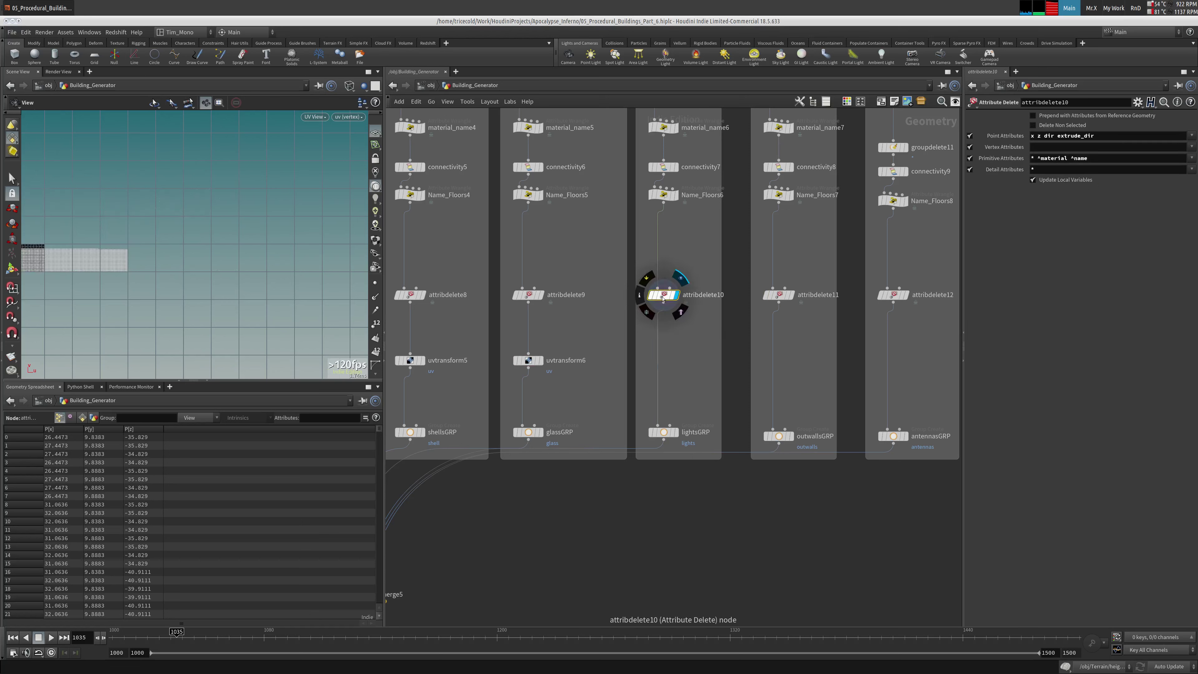
scroll(177, 278, up, 6)
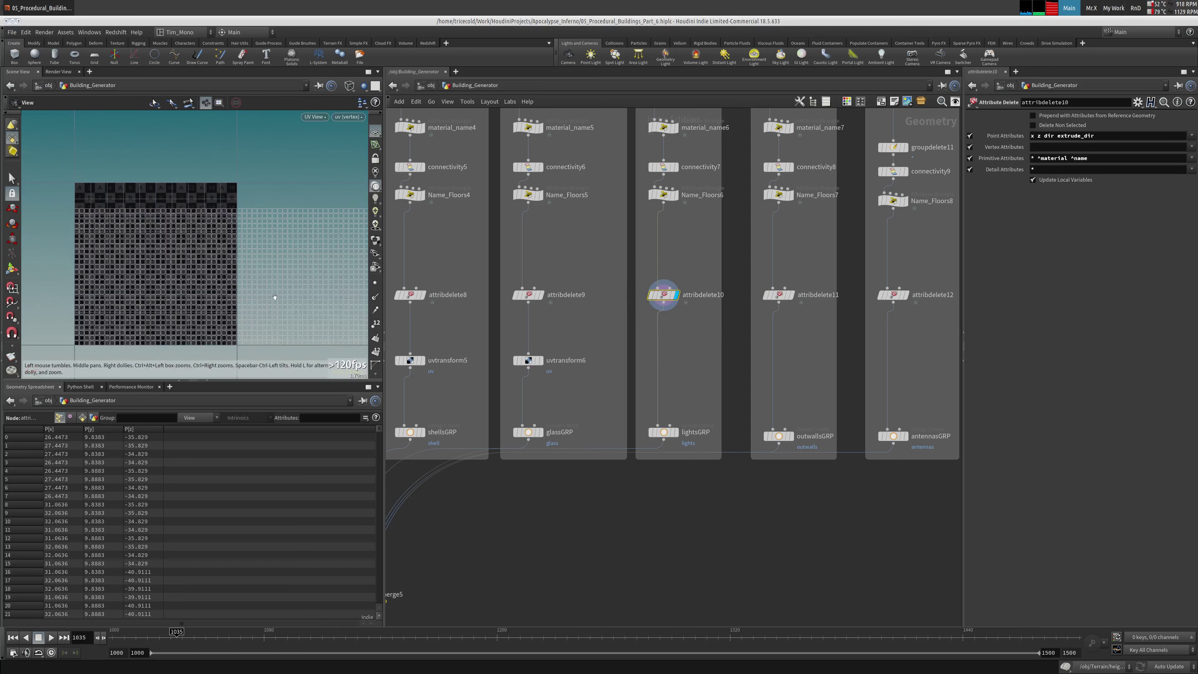
click(583, 360)
key(ctrl+v)
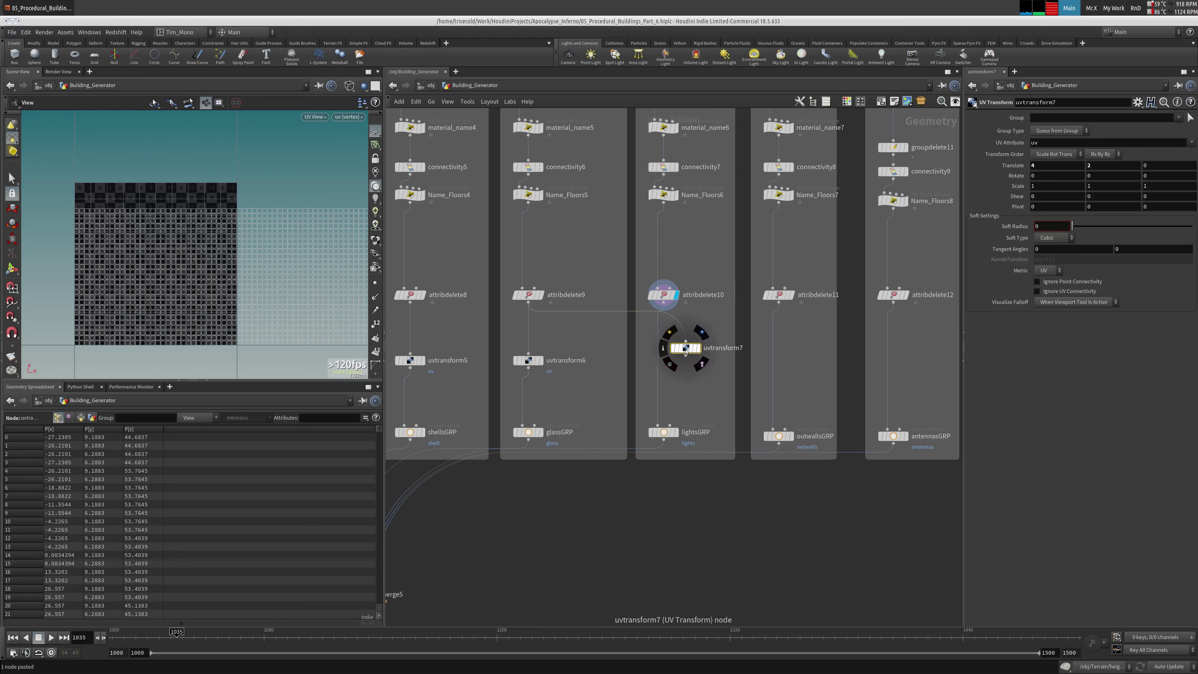
click(665, 361)
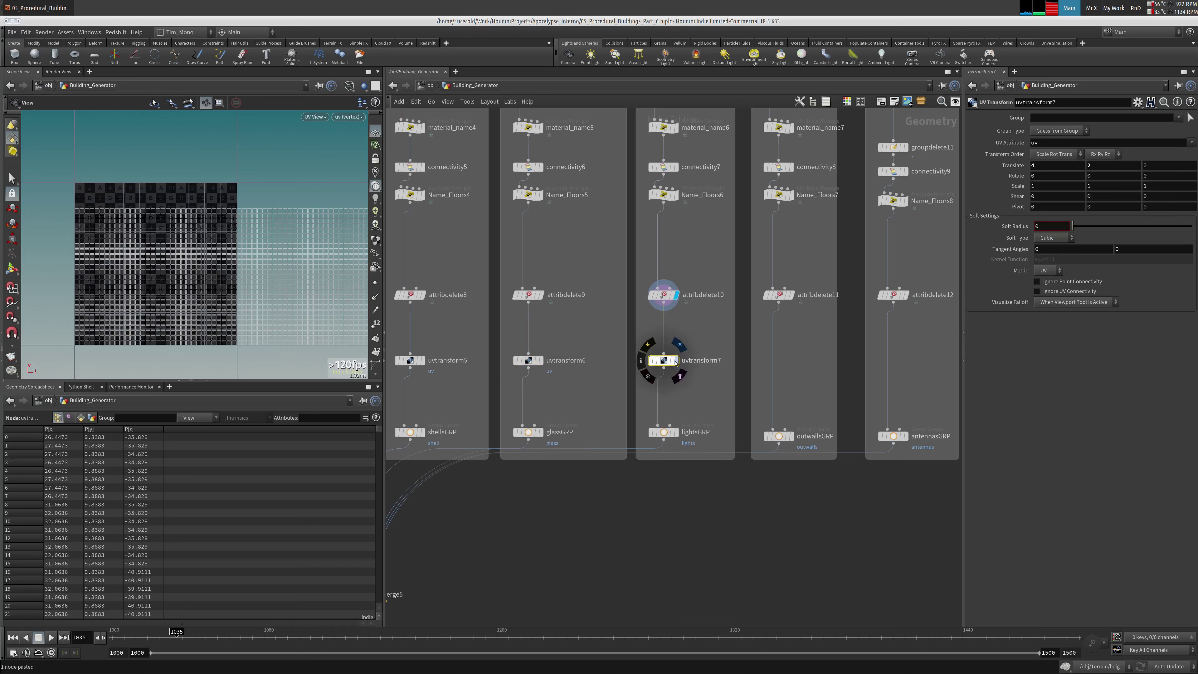
click(675, 361)
scroll(154, 285, down, 3)
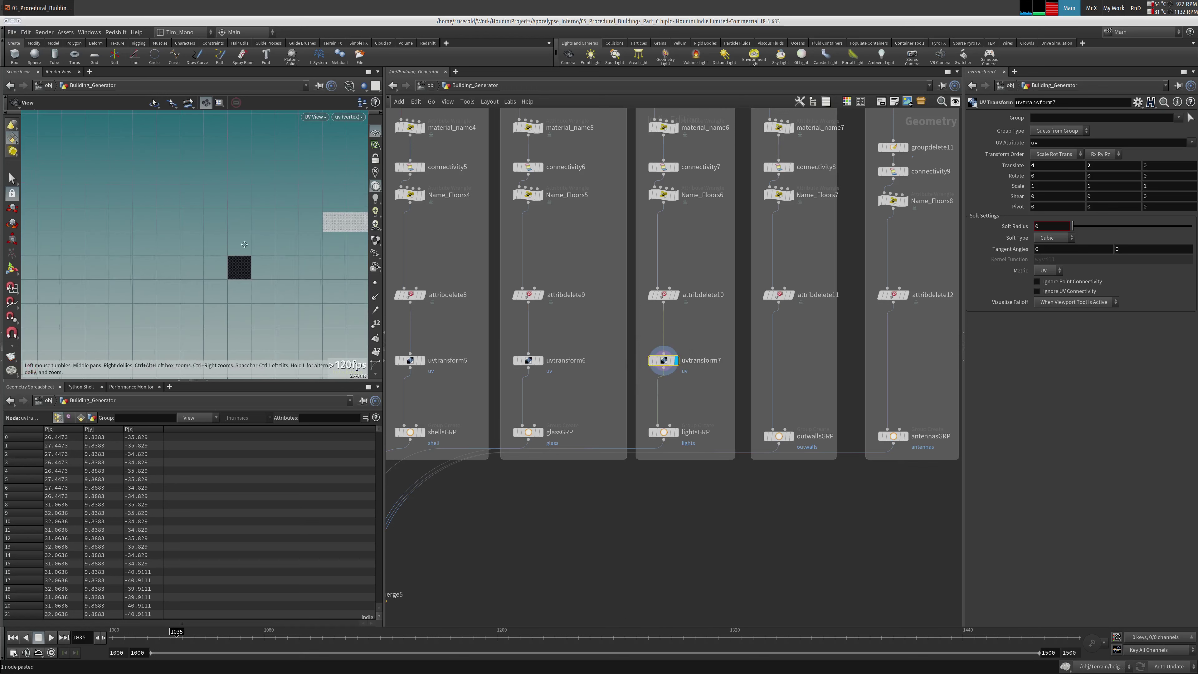
Display merge5 and set the translate of the lights' UV Transform to 0 in X and 3 in Y
middle_drag(481, 548, 685, 406)
click(572, 457)
middle_drag(732, 356, 555, 417)
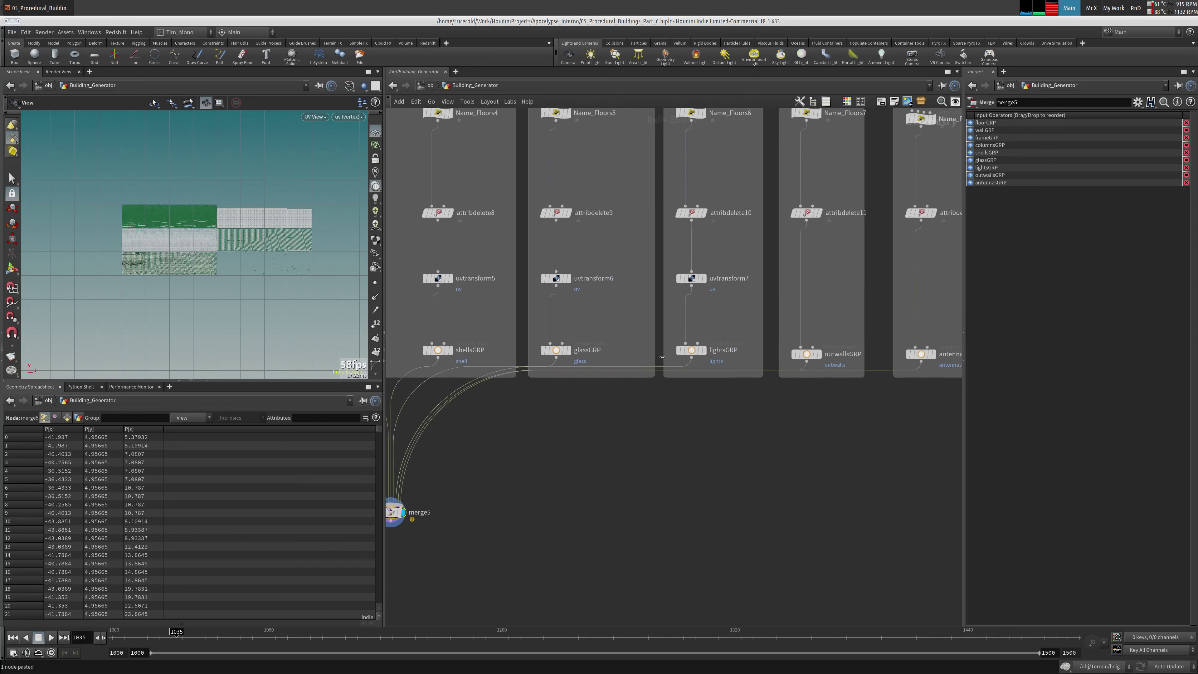
click(691, 350)
click(691, 278)
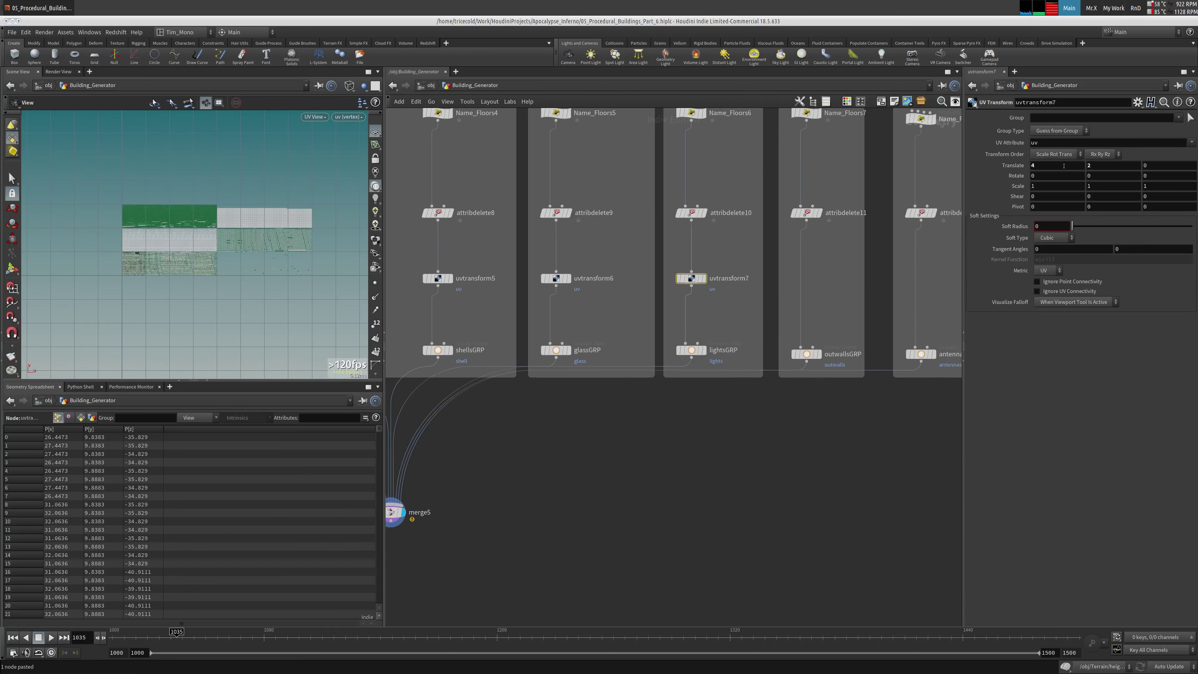
double_click(1063, 166)
text(5)
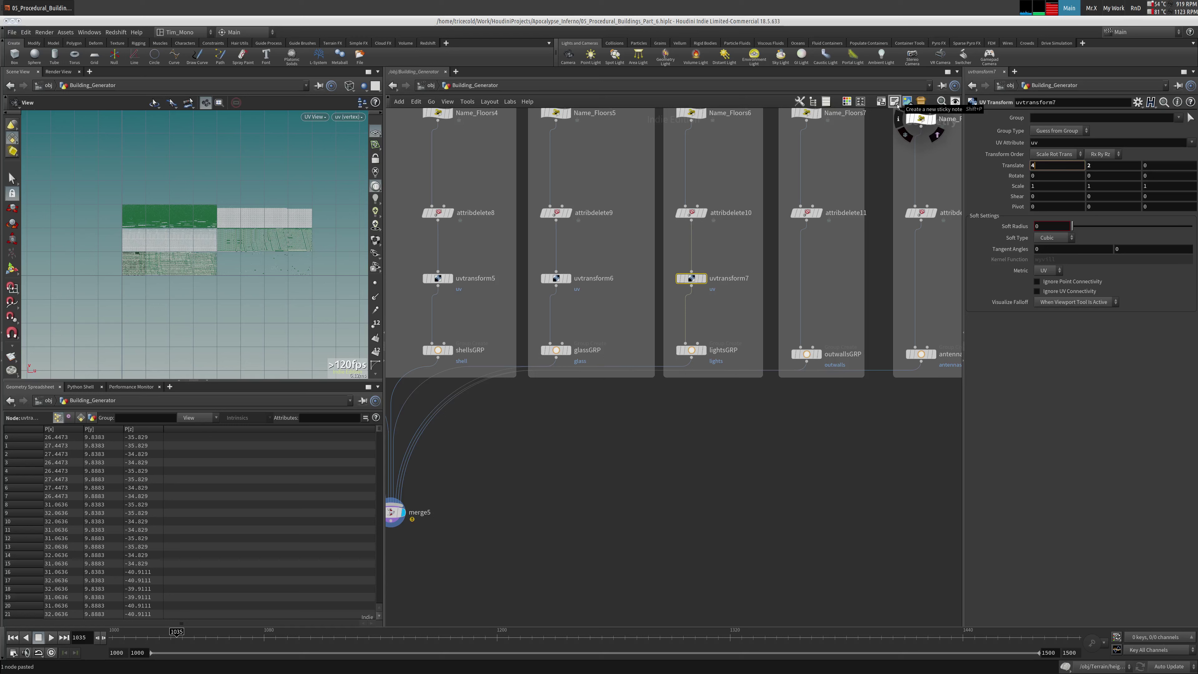
key(Tab)
text(3)
key(Return)
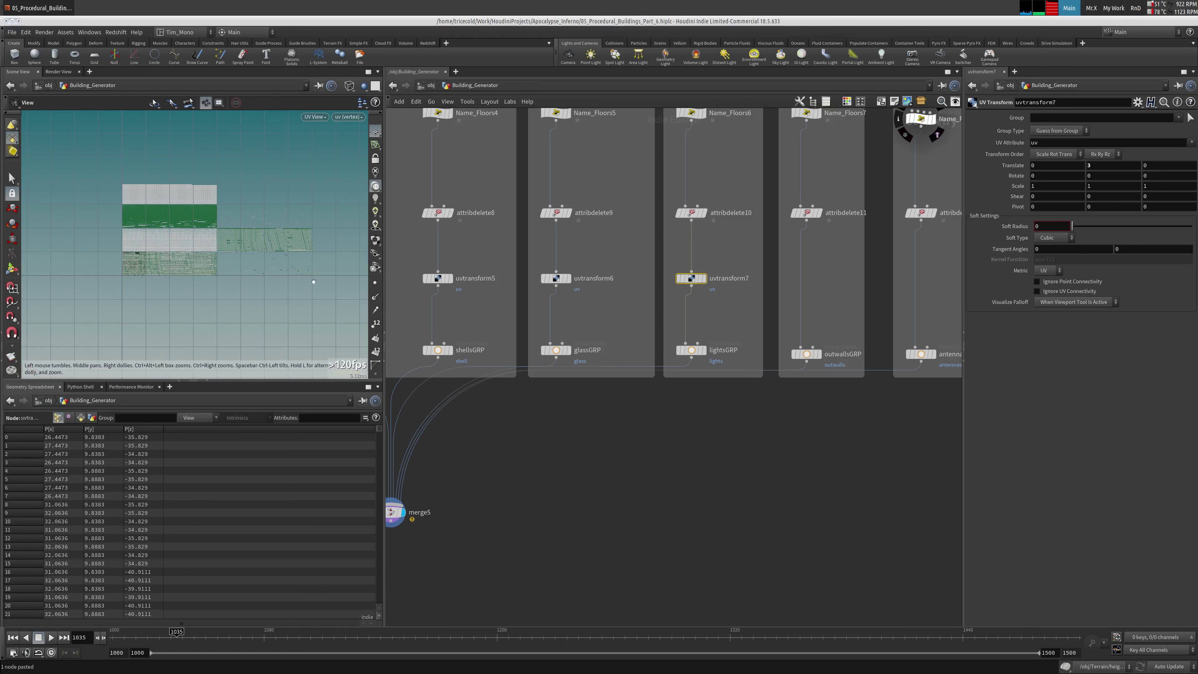
Display outwallsGRP's UVs and insert a copy of the lights' UV Transform between attribdelete11 and outwallsGRP
middle_drag(802, 359, 727, 397)
click(742, 393)
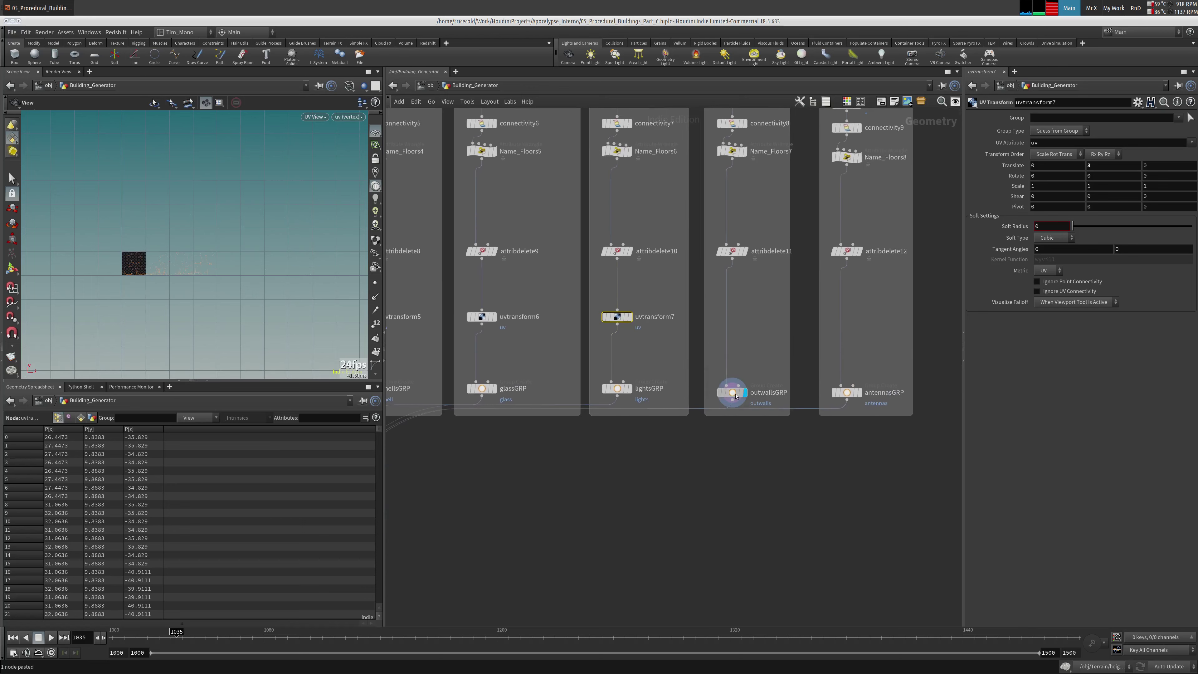
click(733, 394)
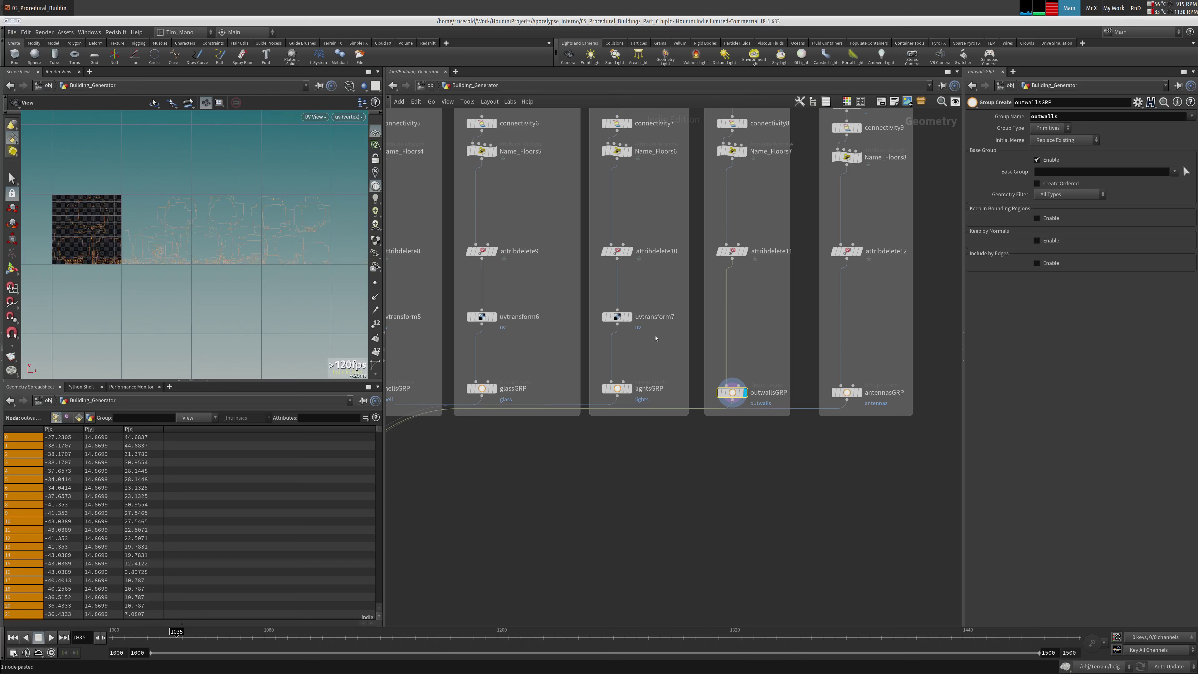
click(617, 316)
alt+drag(617, 316, 727, 315)
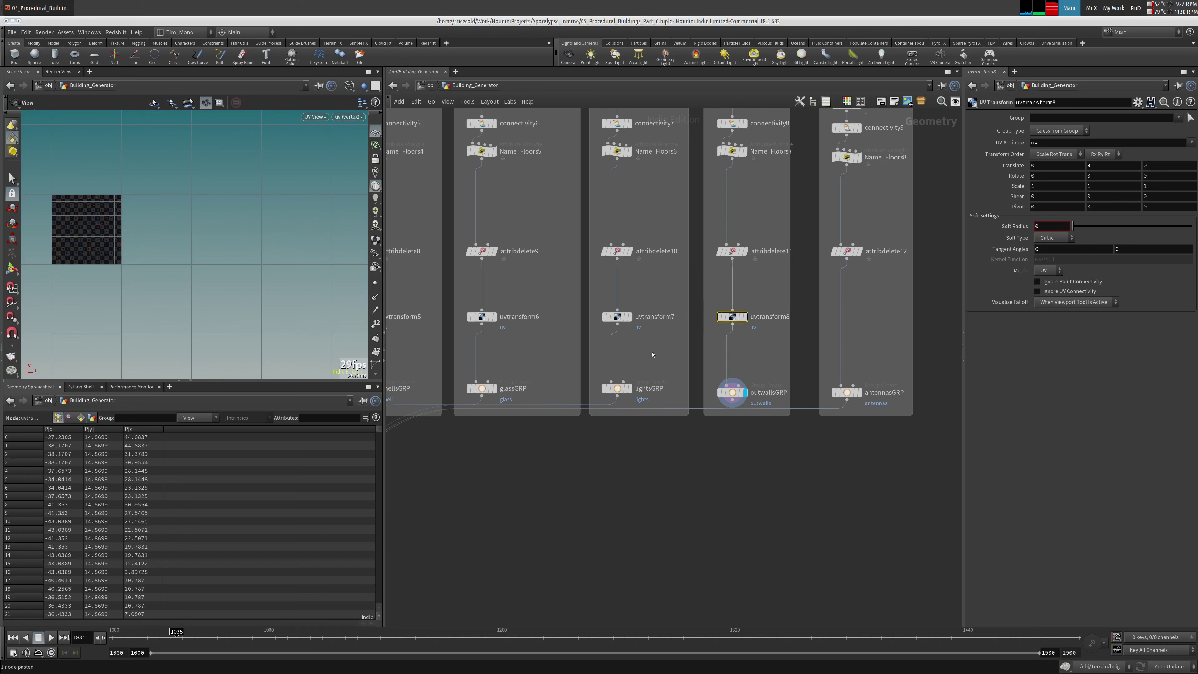
Display merge5 and set the X translate of the outwalls' UV Transform to 4
middle_drag(622, 467, 778, 359)
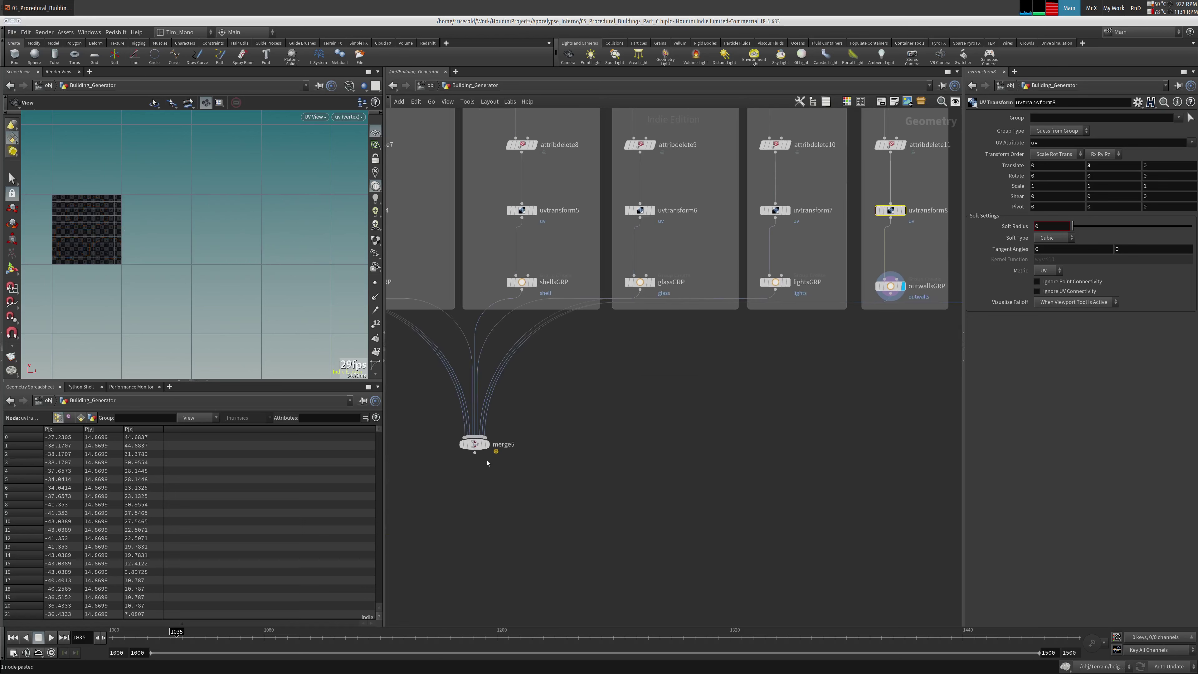
click(485, 444)
click(474, 444)
middle_drag(474, 444, 164, 557)
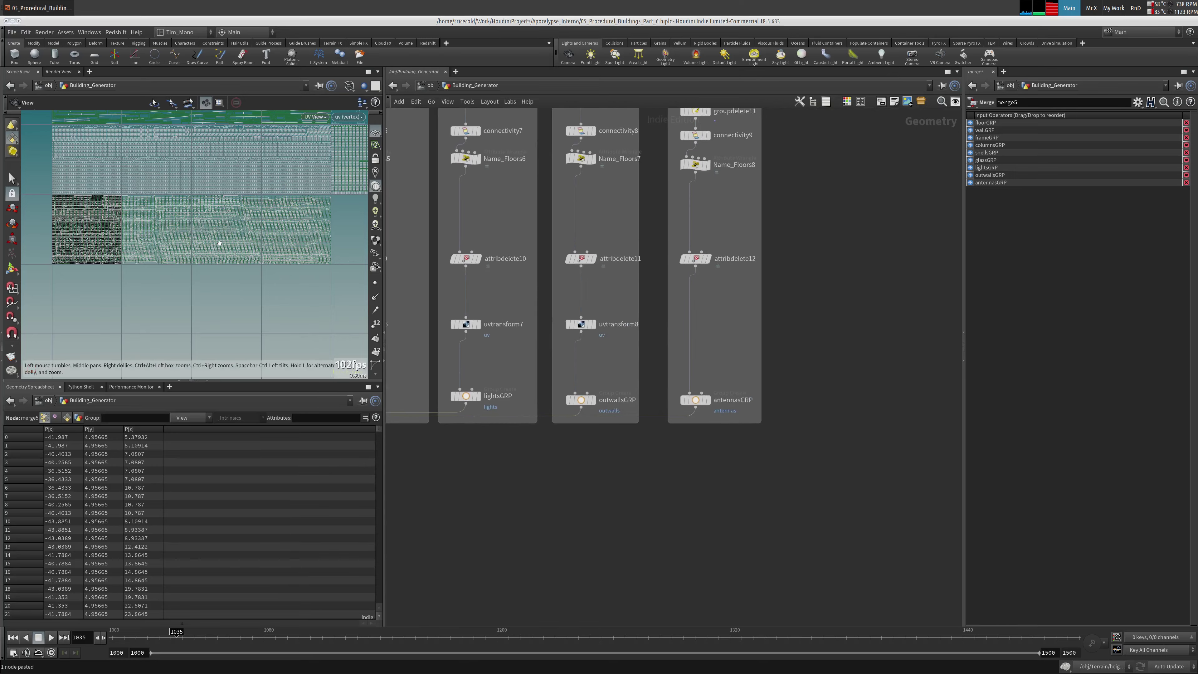
scroll(156, 291, down, 2)
middle_drag(156, 291, 179, 313)
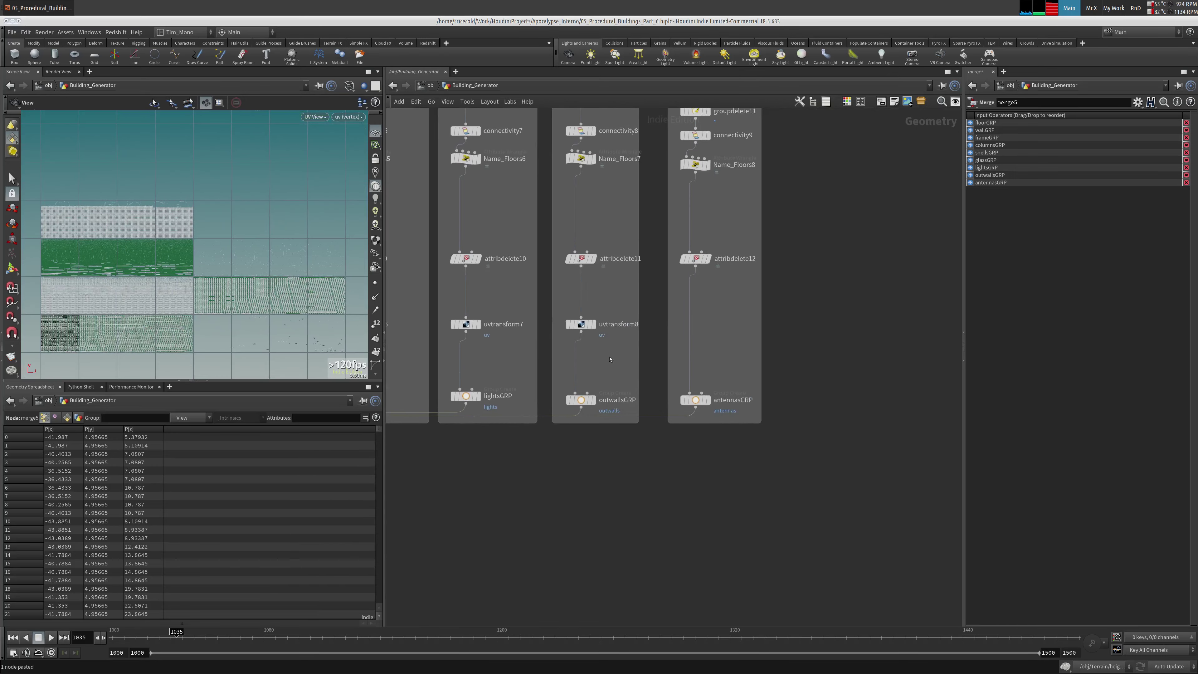
click(583, 324)
click(1071, 165)
text(4)
key(Return)
Insert a copy of the outwalls' UV Transform between attribdelete12 and antennasGRP
middle_drag(578, 490, 438, 451)
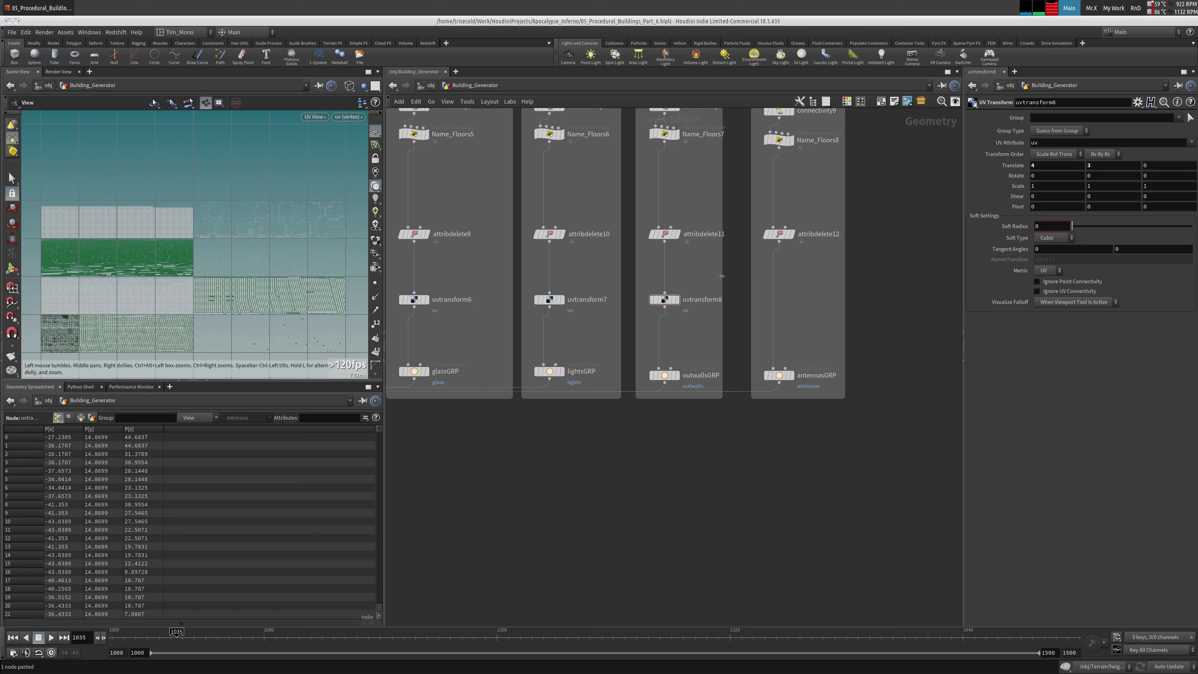
click(658, 301)
key(ctrl+v)
drag(797, 282, 779, 302)
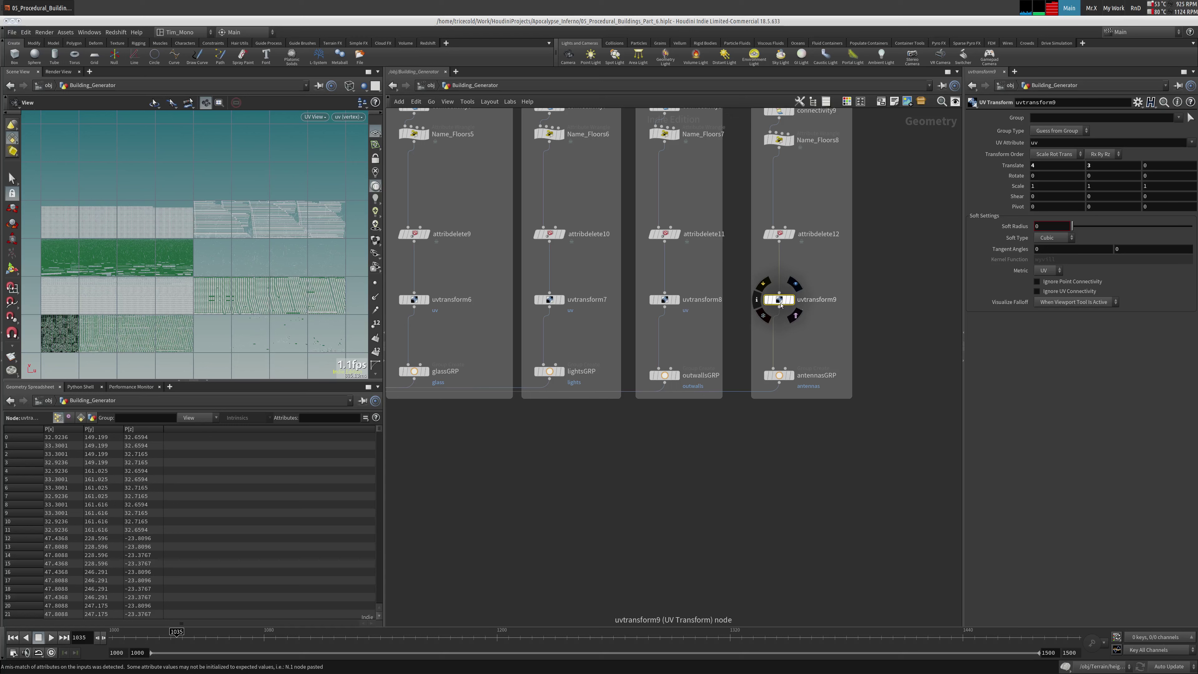
Set the translate of the antennas' UV Transform to 0 in X and 4 in Y
click(1056, 165)
key(Return)
text(0)
key(Tab)
text(4)
key(Tab)
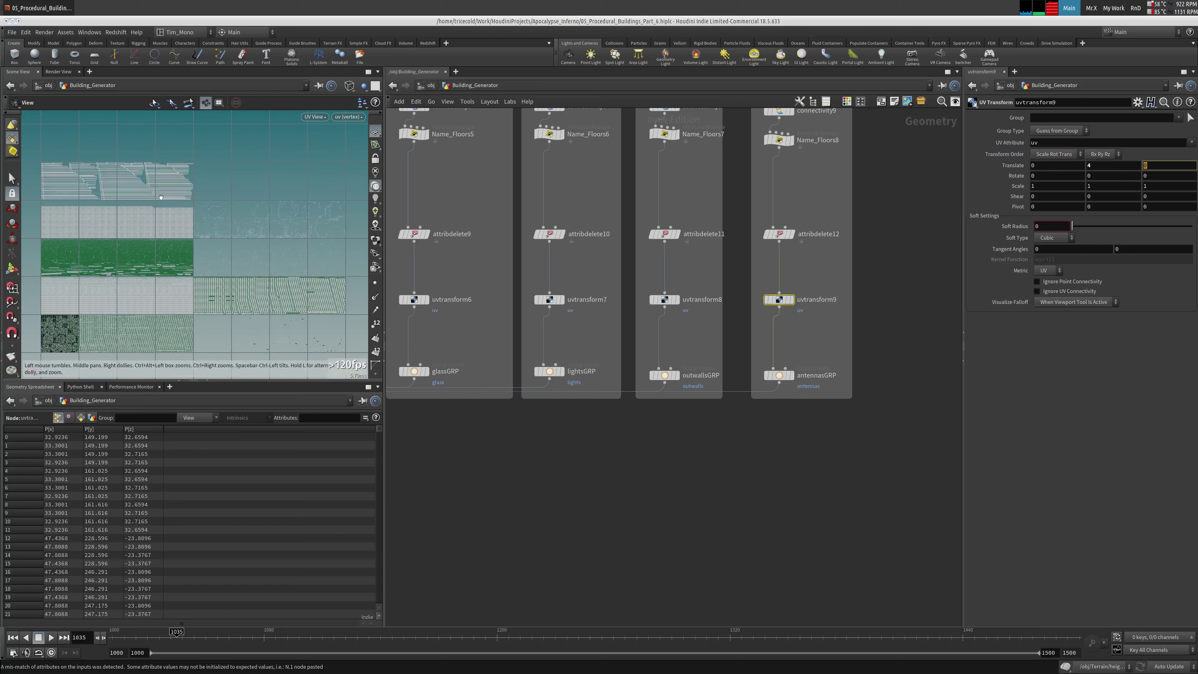
Inspect the merged UV layout up close and toggle the UV view from wireframe to shaded display
scroll(195, 246, down, 3)
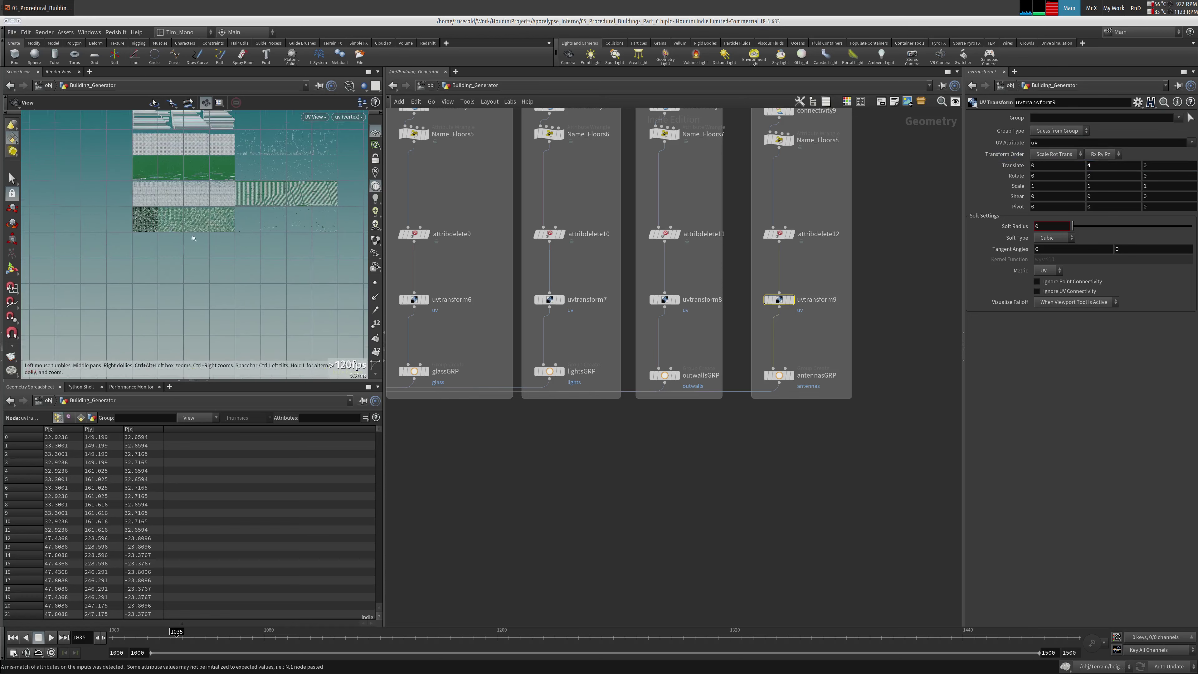
scroll(194, 236, up, 8)
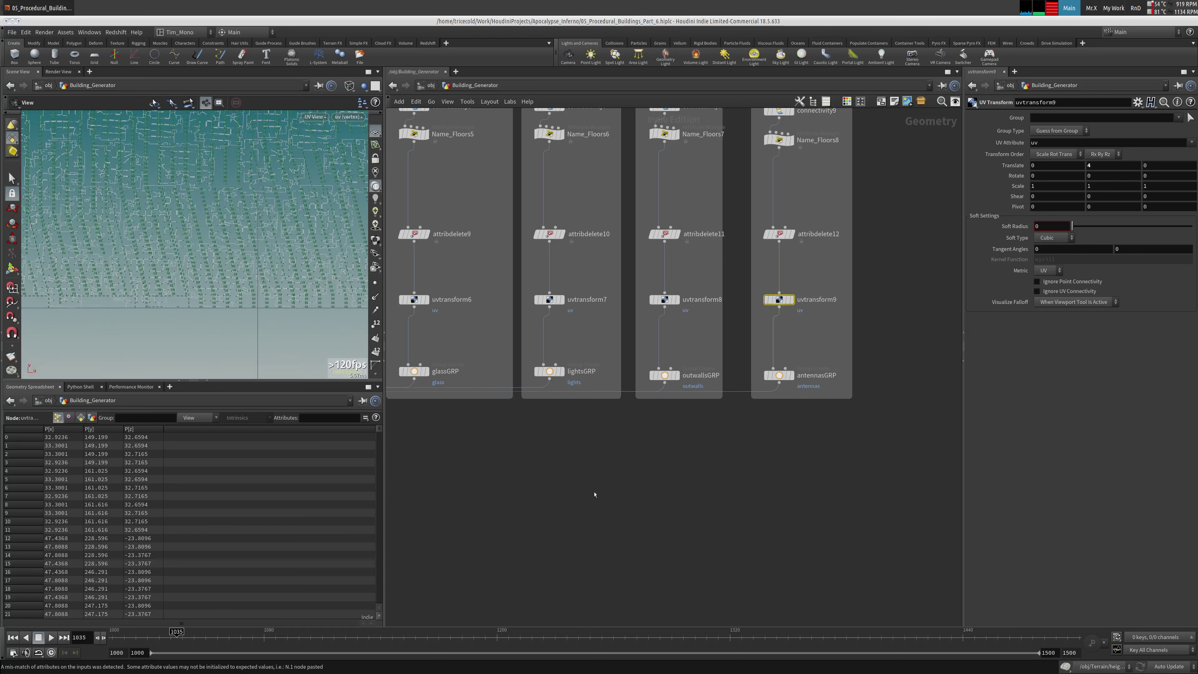
scroll(268, 289, up, 8)
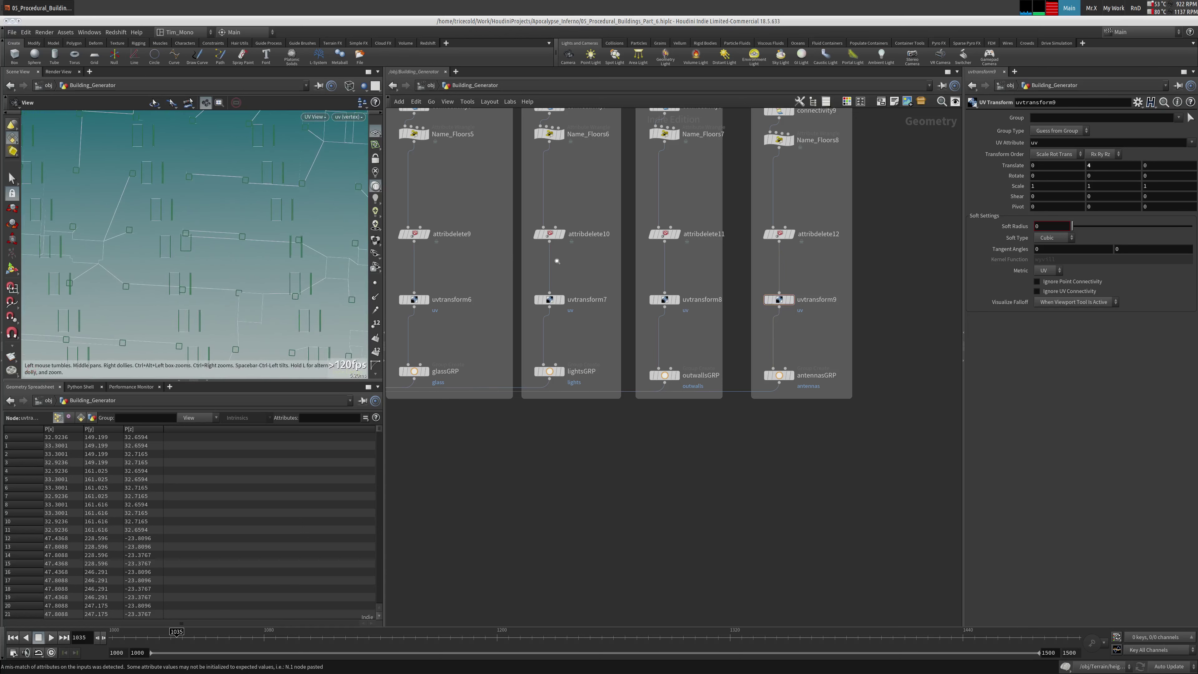
key(w)
scroll(249, 276, down, 8)
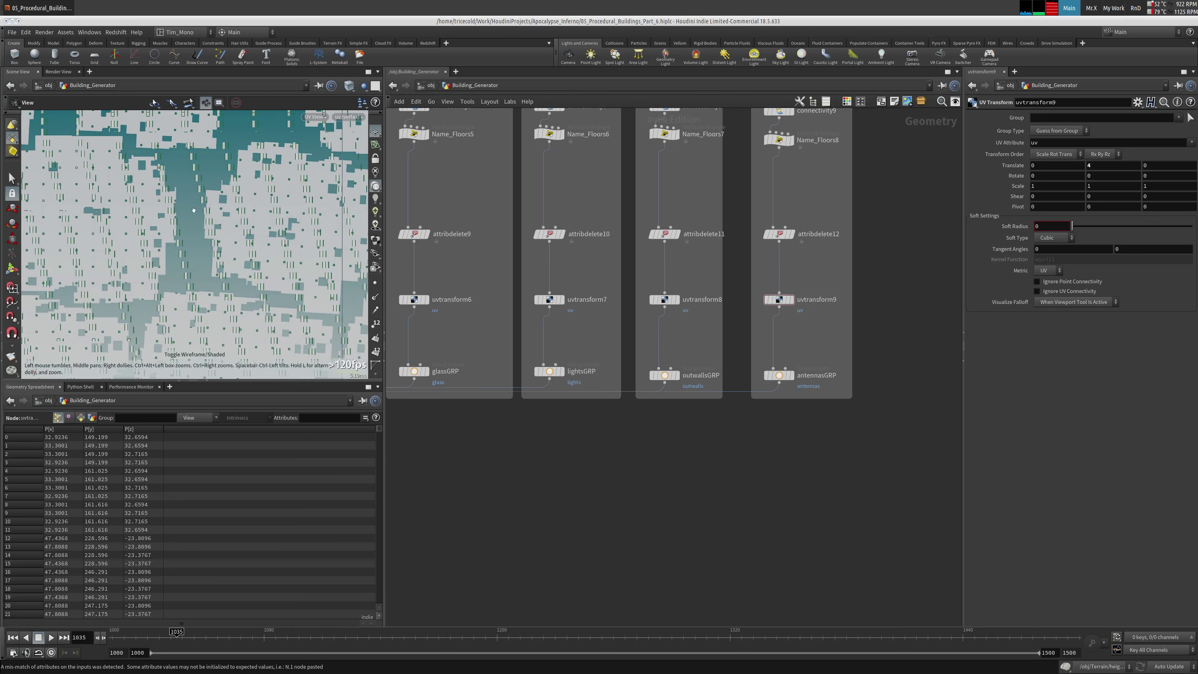
Display attribdelete4 in the floor branch and inspect its UVs up close in wireframe and shaded display
key(w)
middle_drag(530, 494, 846, 456)
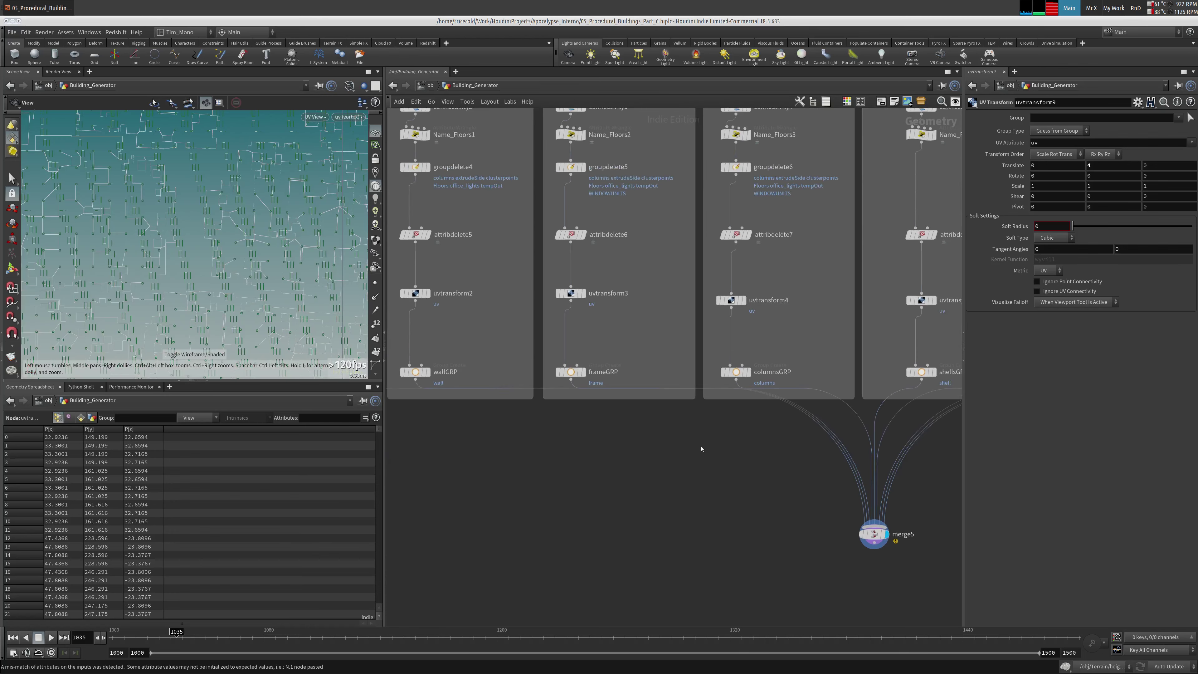
click(525, 213)
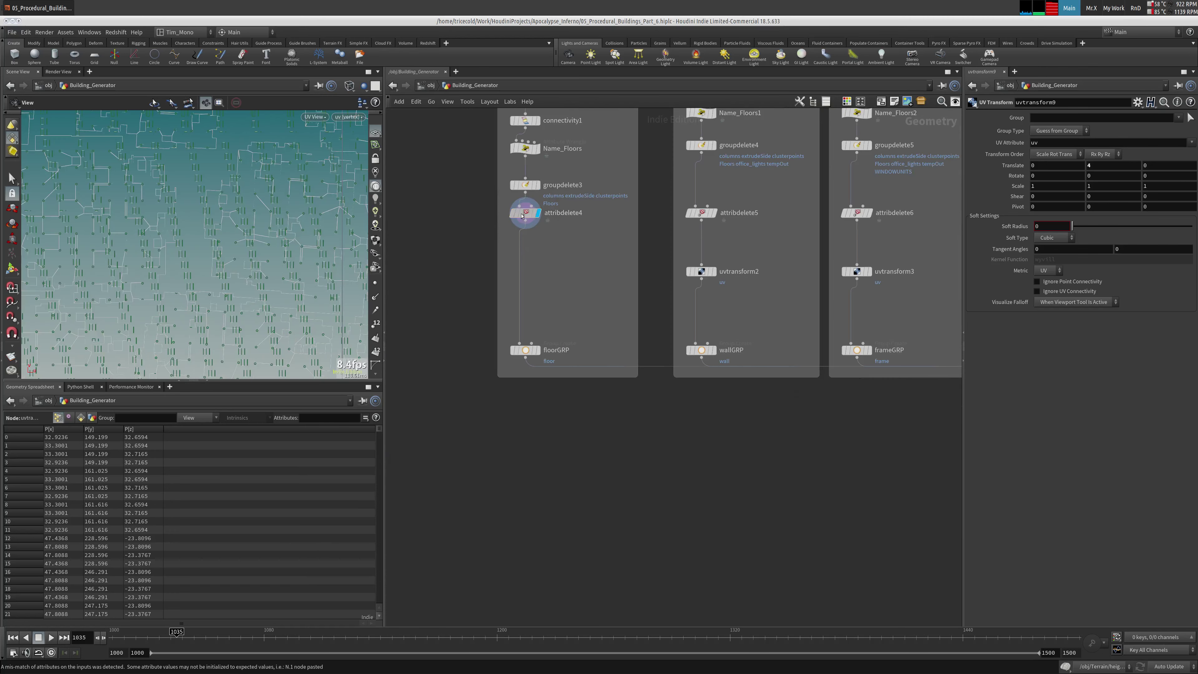
scroll(188, 243, up, 2)
key(w)
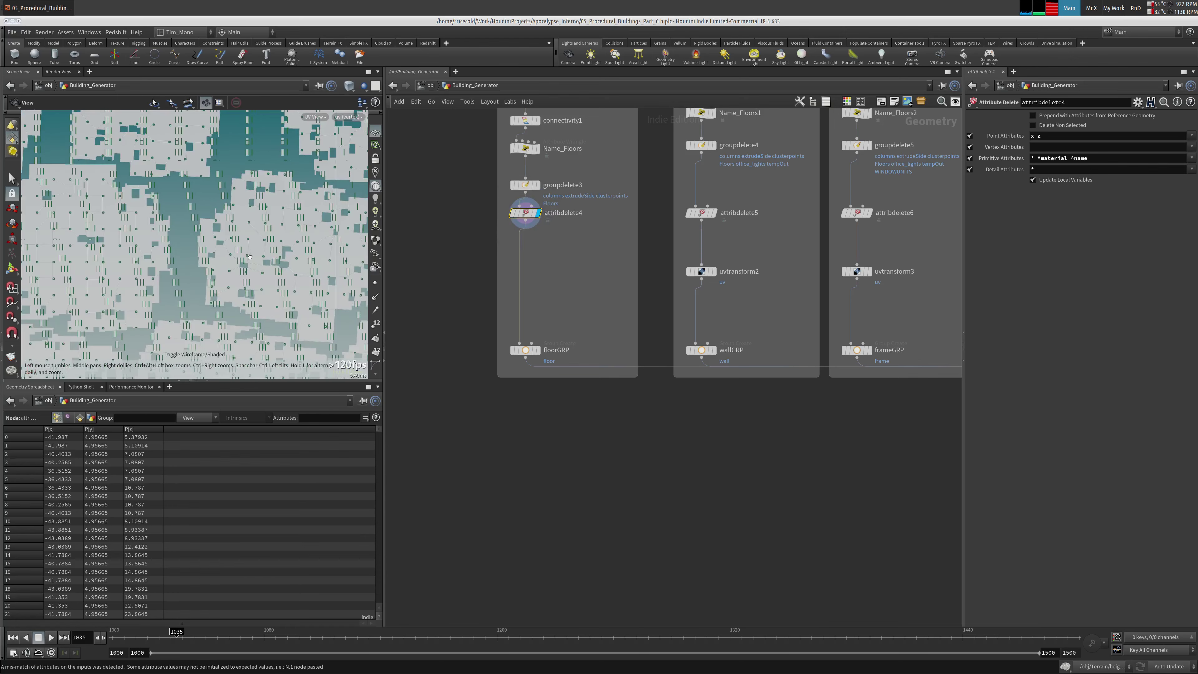
scroll(239, 218, up, 2)
scroll(239, 217, up, 3)
key(w)
key(w)
middle_drag(556, 254, 526, 300)
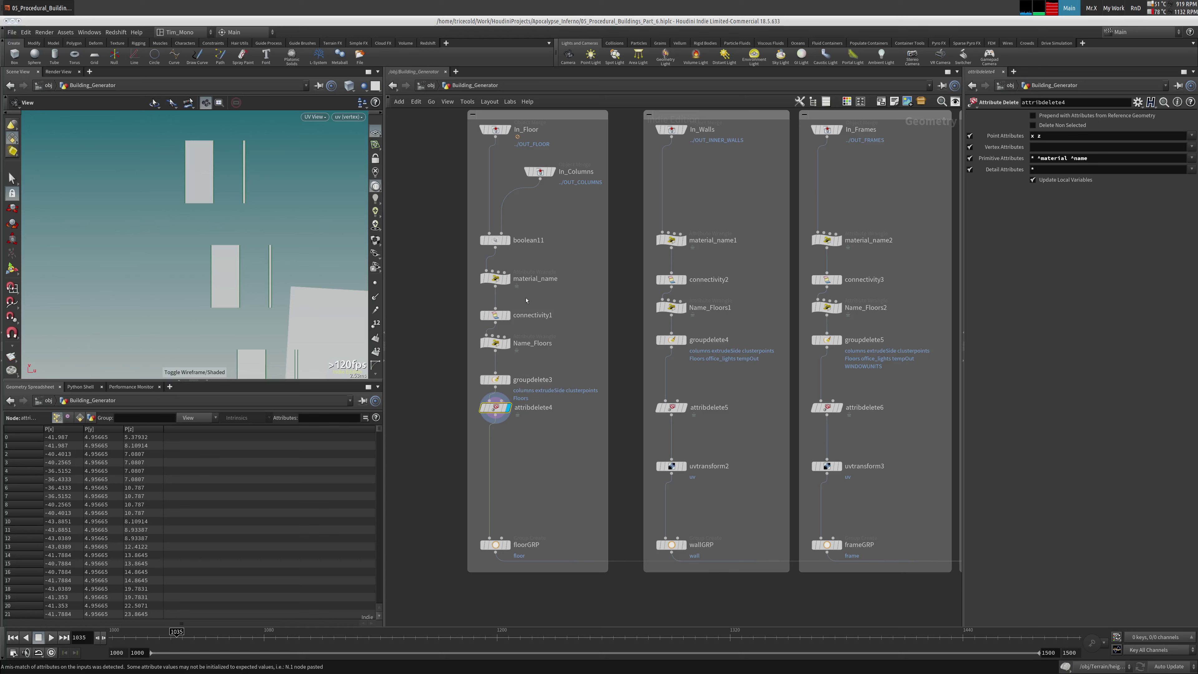
Display In_Columns, In_Floor and boolean11 in turn and compare their UVs in the UV view
click(552, 174)
scroll(74, 259, down, 4)
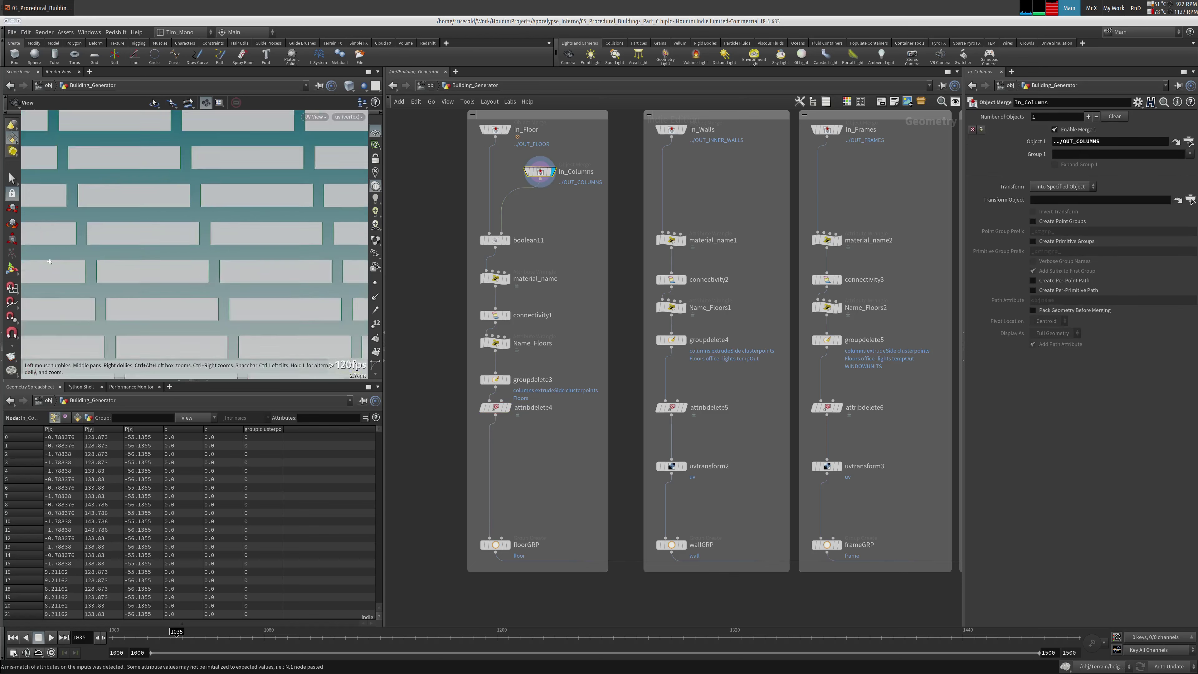
scroll(73, 259, down, 5)
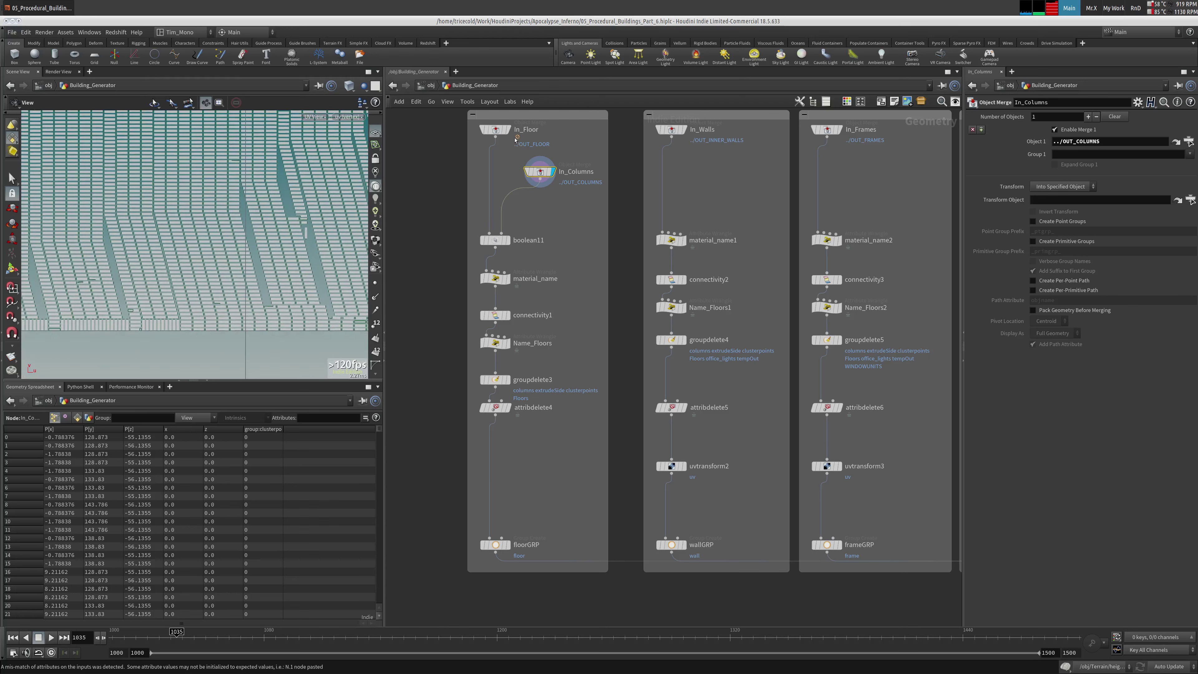
click(496, 131)
scroll(511, 227, down, 2)
click(511, 227)
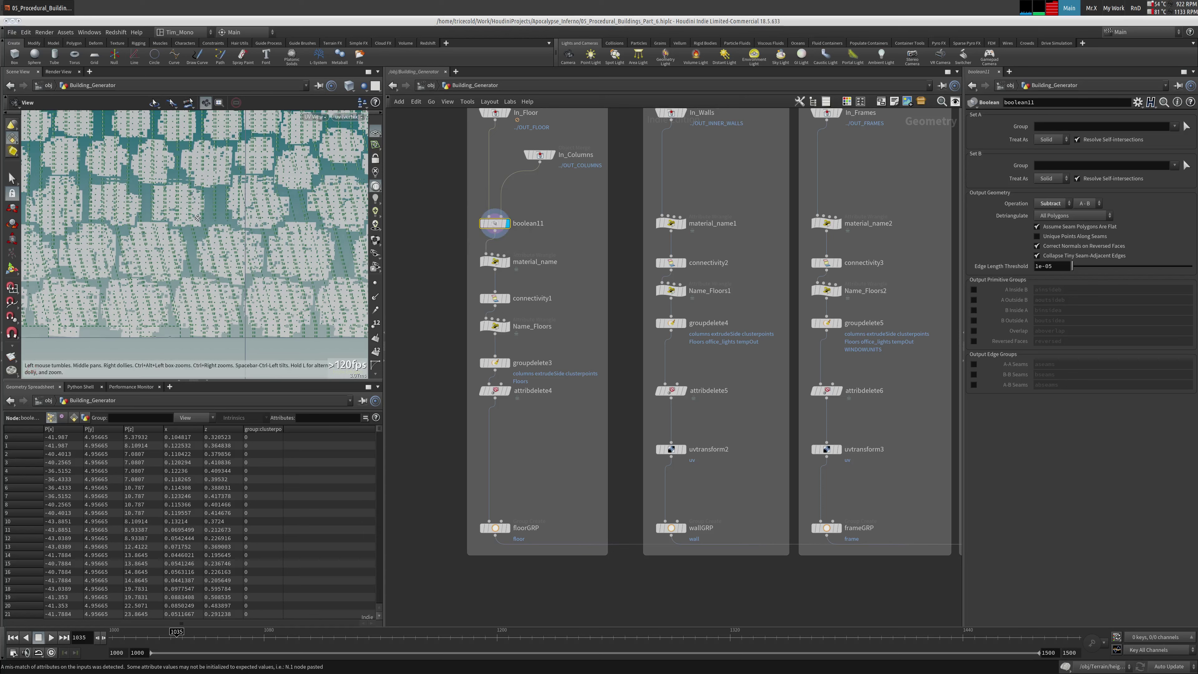
scroll(197, 217, up, 5)
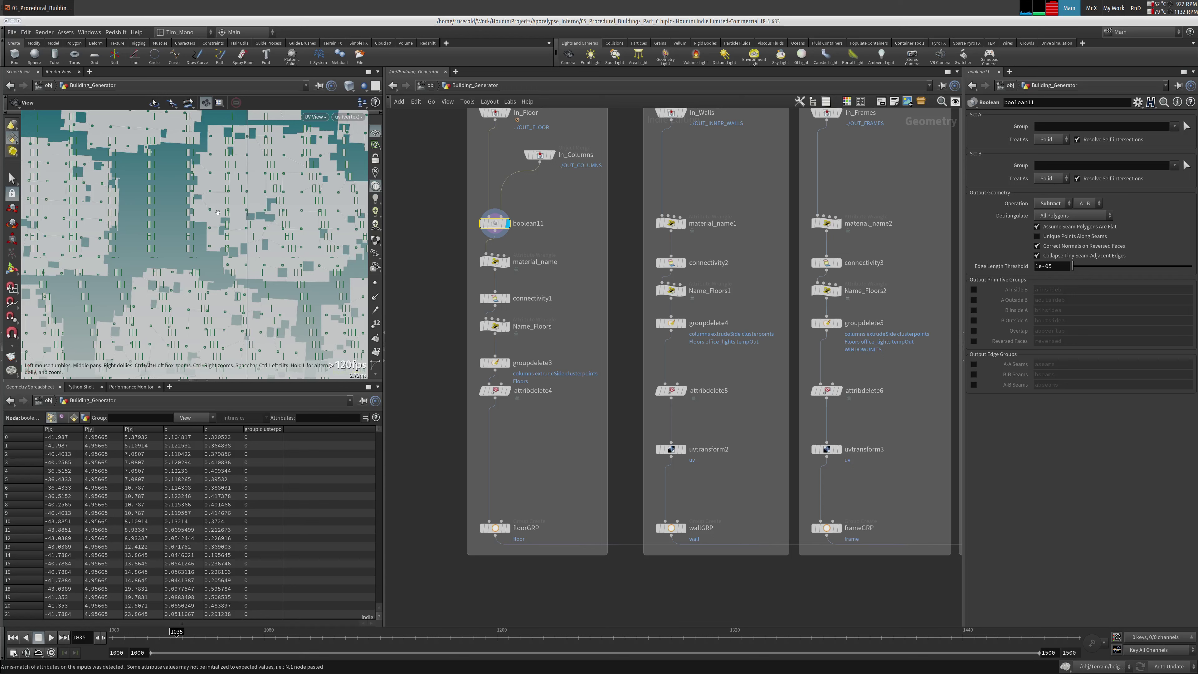
middle_drag(350, 198, 367, 191)
Move boolean11 up beneath In_Columns and shift the nodes from material_name to attribdelete4 down to leave a gap
drag(495, 223, 495, 185)
middle_drag(515, 230, 506, 158)
drag(562, 150, 491, 386)
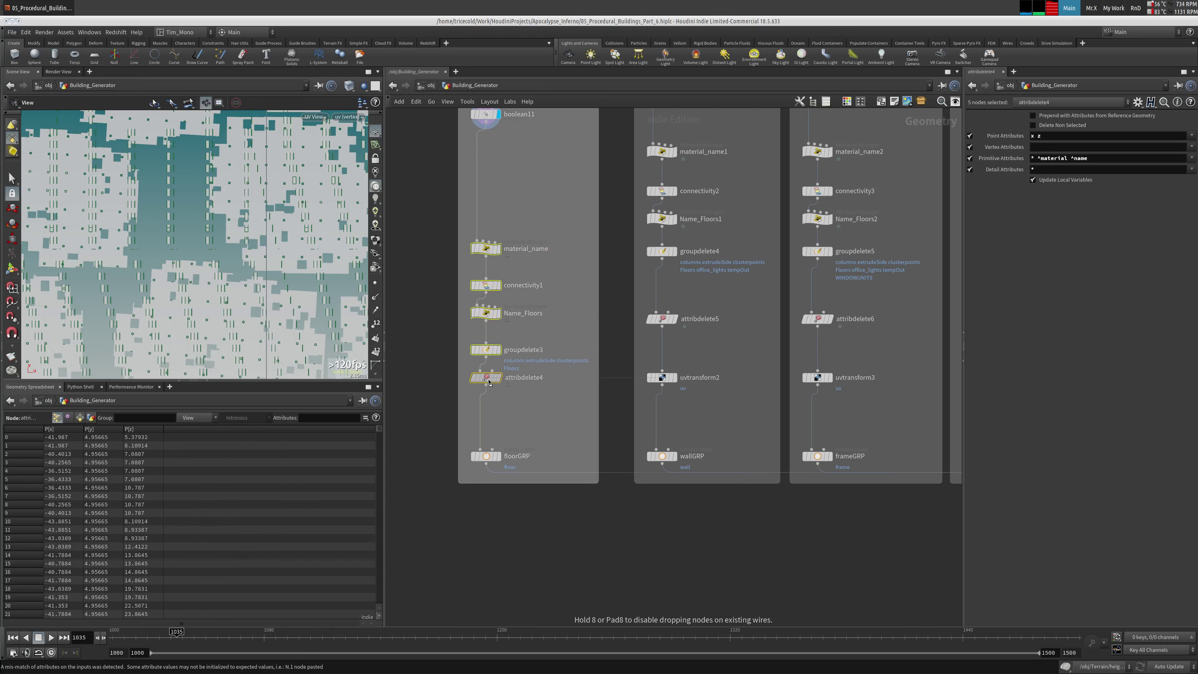
middle_drag(523, 151, 528, 302)
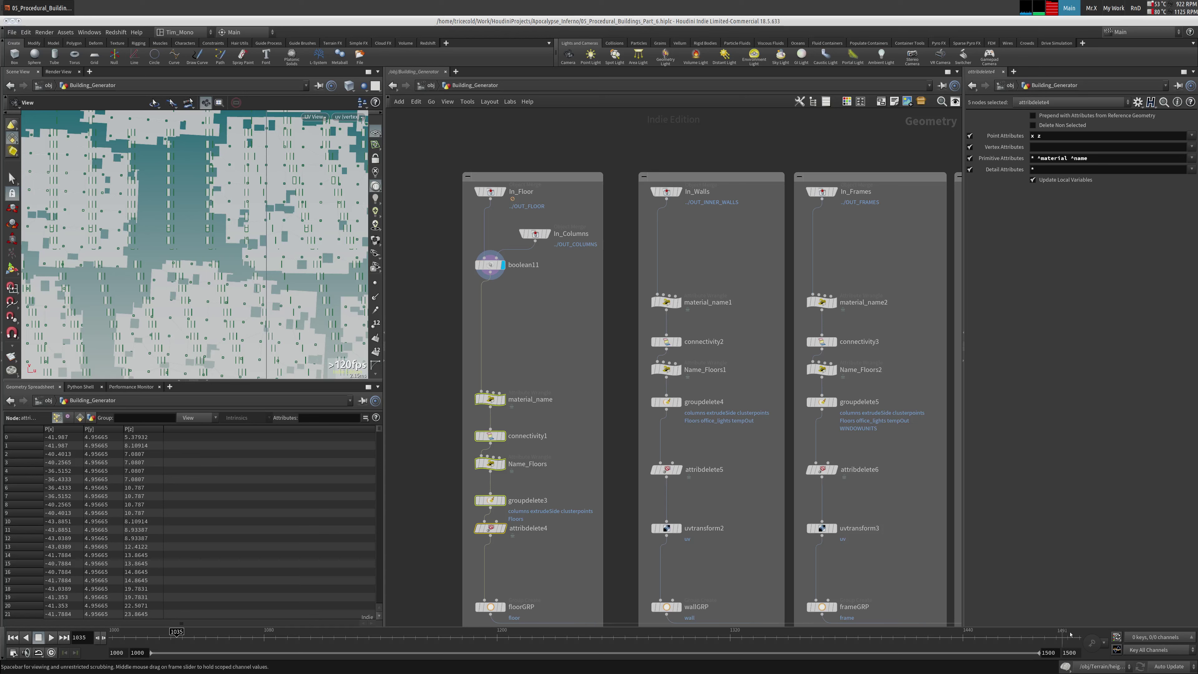
Display the walls' and frames' UV Transforms in turn and examine their UVs in the UV view
middle_drag(543, 351, 441, 229)
click(565, 406)
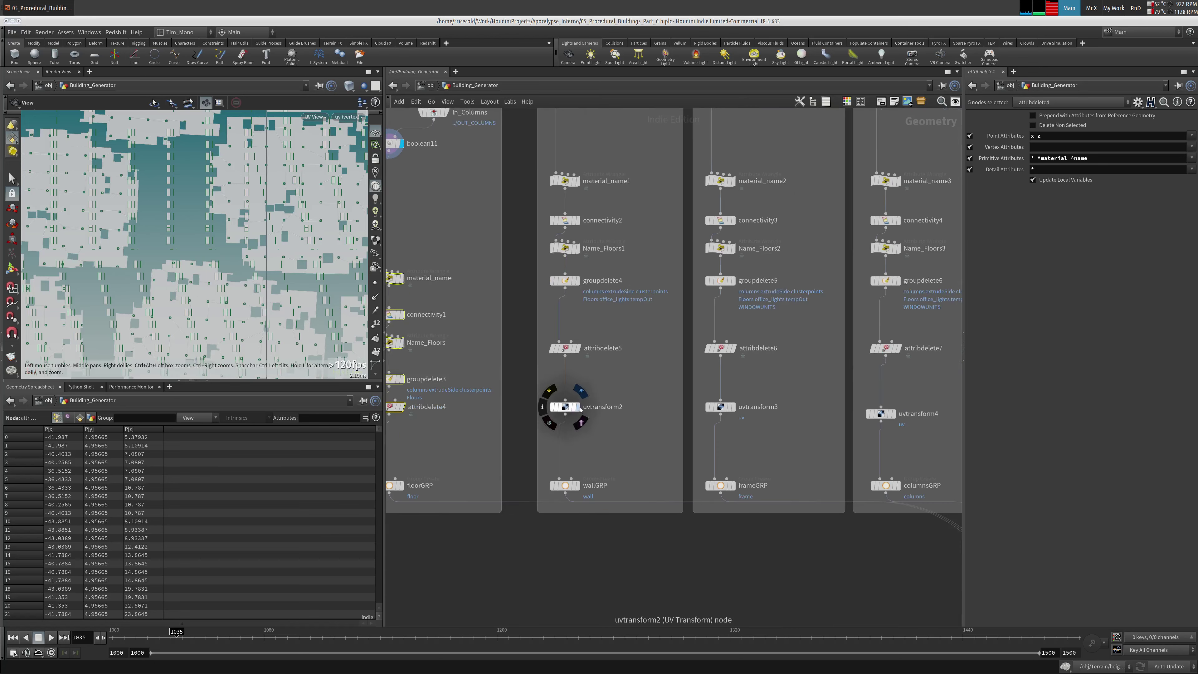
key(g)
click(720, 406)
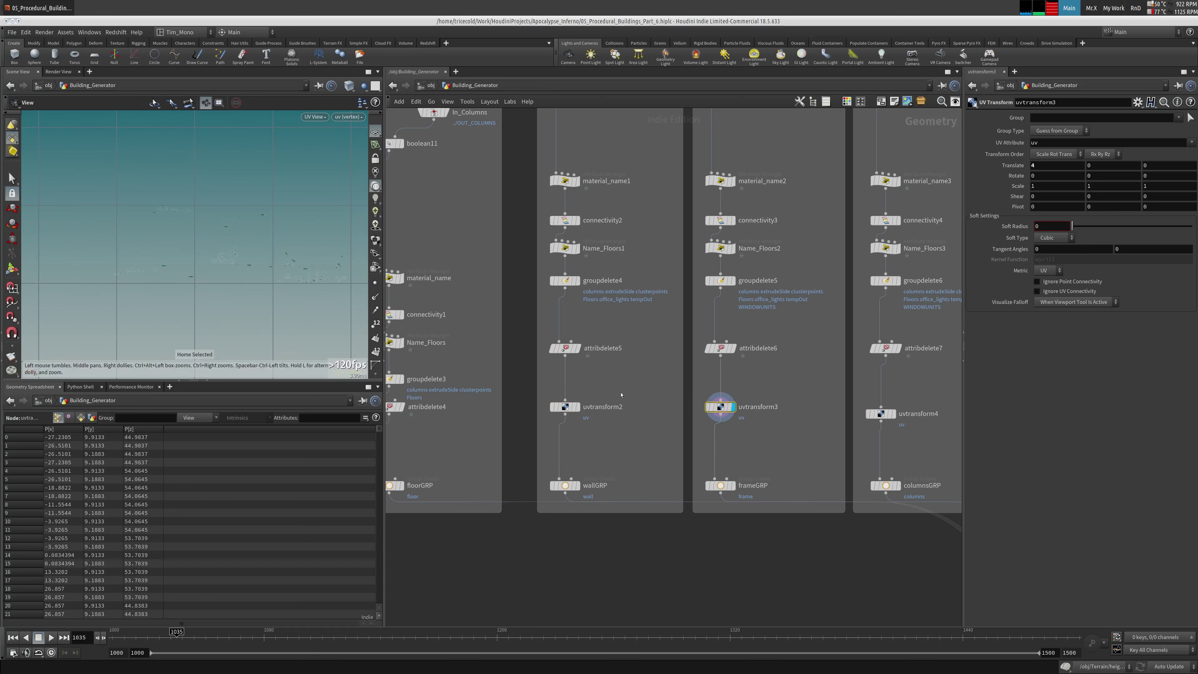
Trace the frames input back to the window network and examine groupdelete1's geometry framed in the perspective view
middle_drag(790, 321, 790, 499)
click(713, 248)
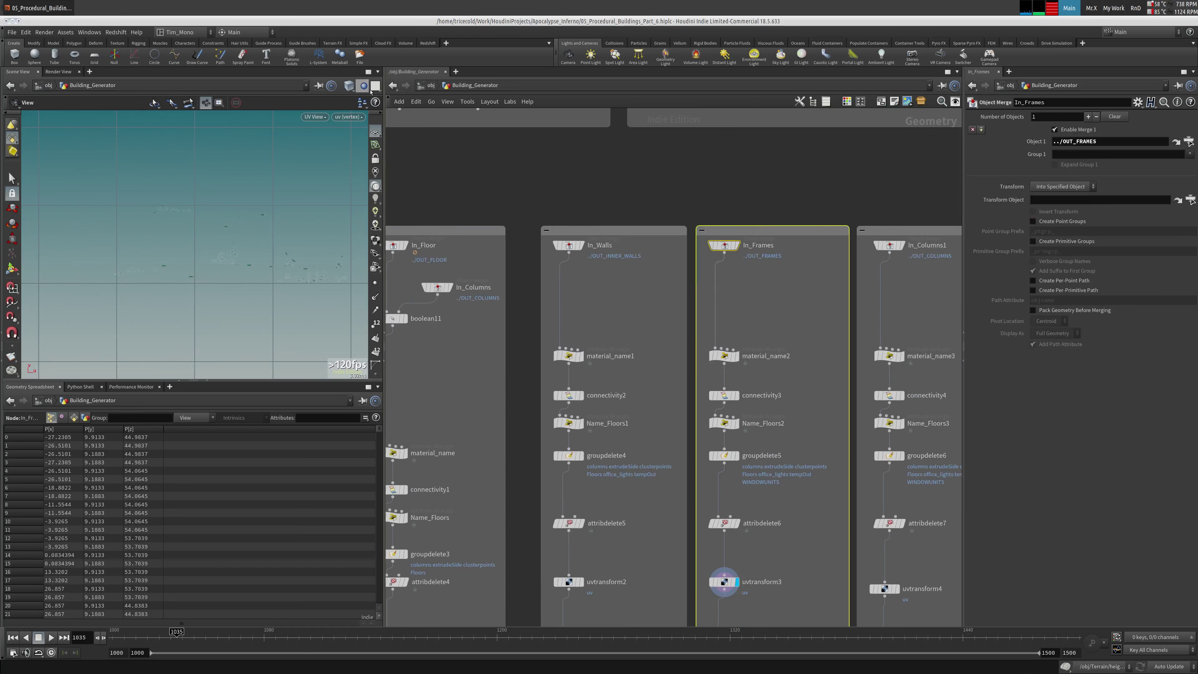
middle_drag(712, 248, 953, 480)
middle_drag(652, 218, 631, 273)
double_click(632, 271)
click(613, 271)
click(313, 117)
mouse_move(324, 136)
click(392, 136)
drag(264, 221, 285, 249)
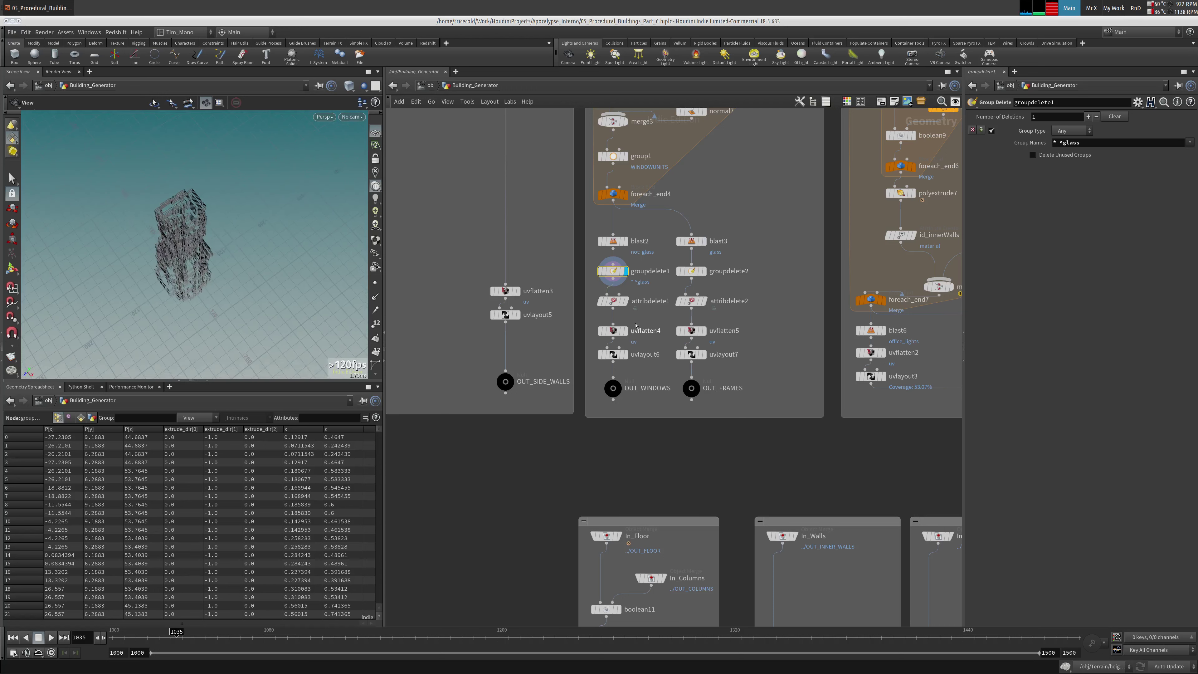
key(g)
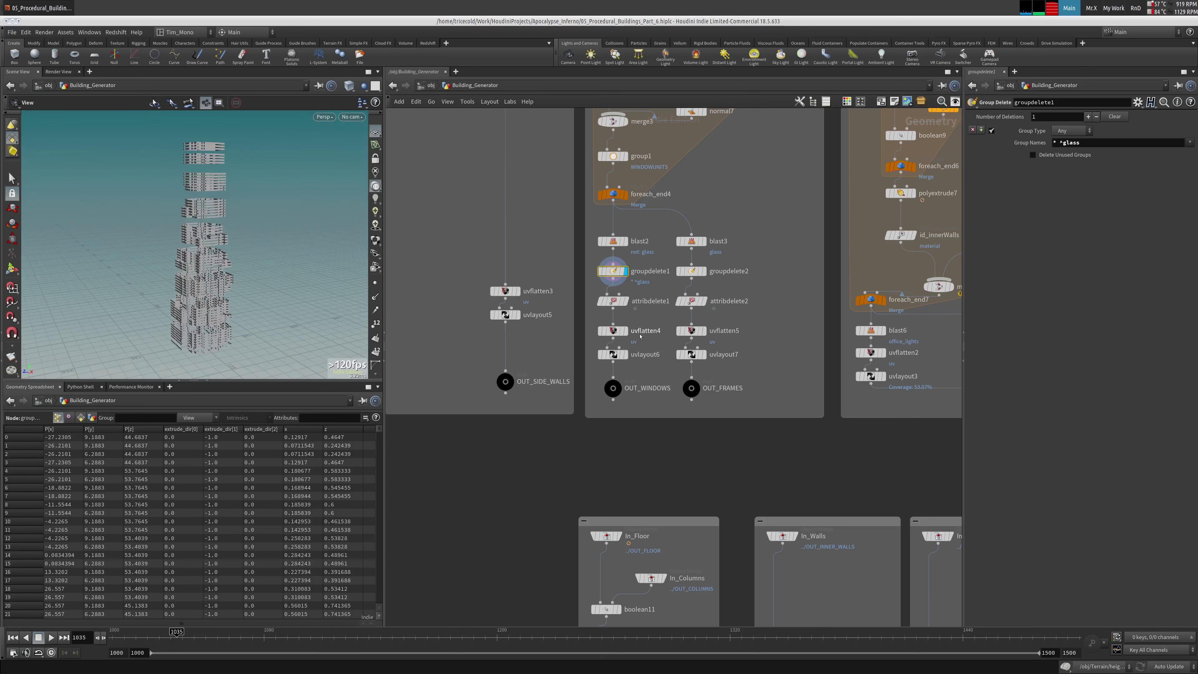
Display uvflatten4 above OUT_WINDOWS and examine its UVs up close in the UV view
middle_drag(638, 324, 571, 276)
scroll(571, 276, up, 4)
click(525, 322)
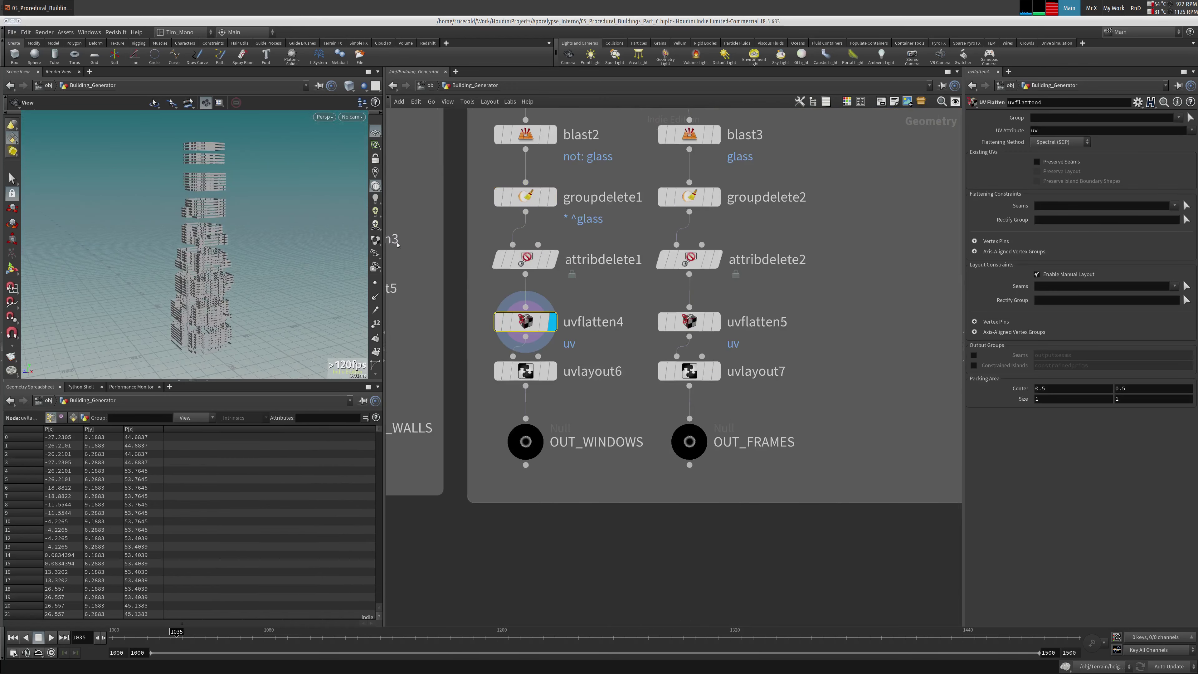
click(319, 117)
mouse_move(327, 136)
click(393, 174)
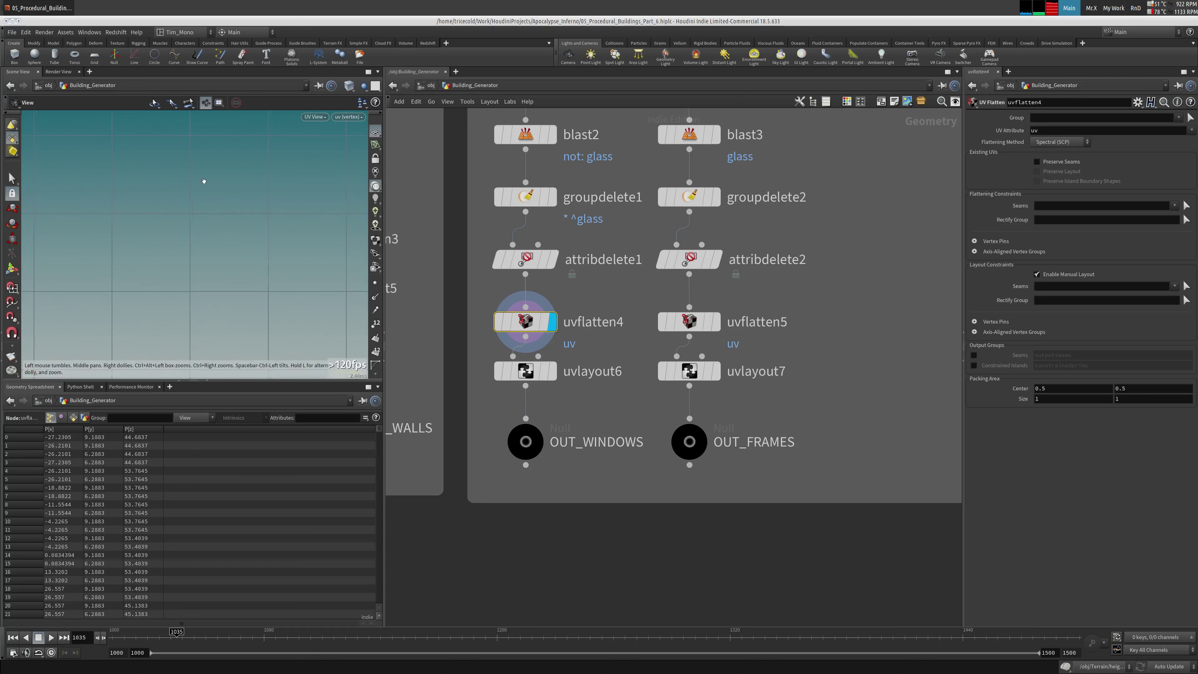
scroll(190, 203, up, 5)
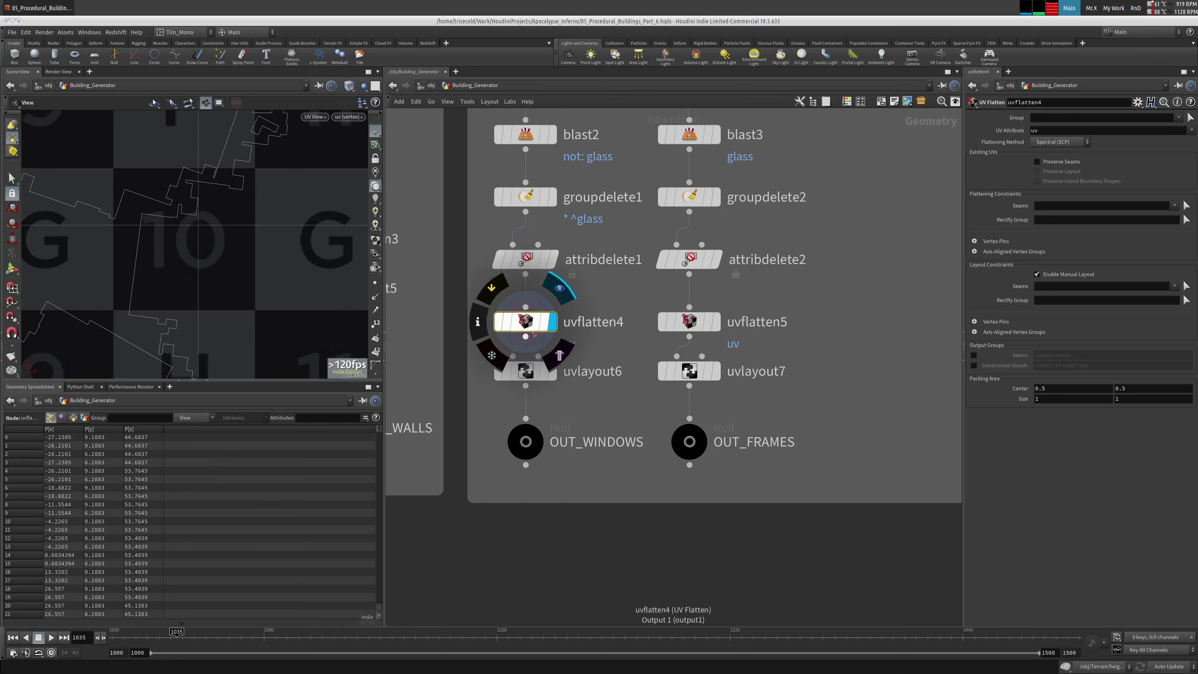
Bypass uvflatten4 and insert a UV Texture node between it and uvlayout6
drag(530, 372, 530, 382)
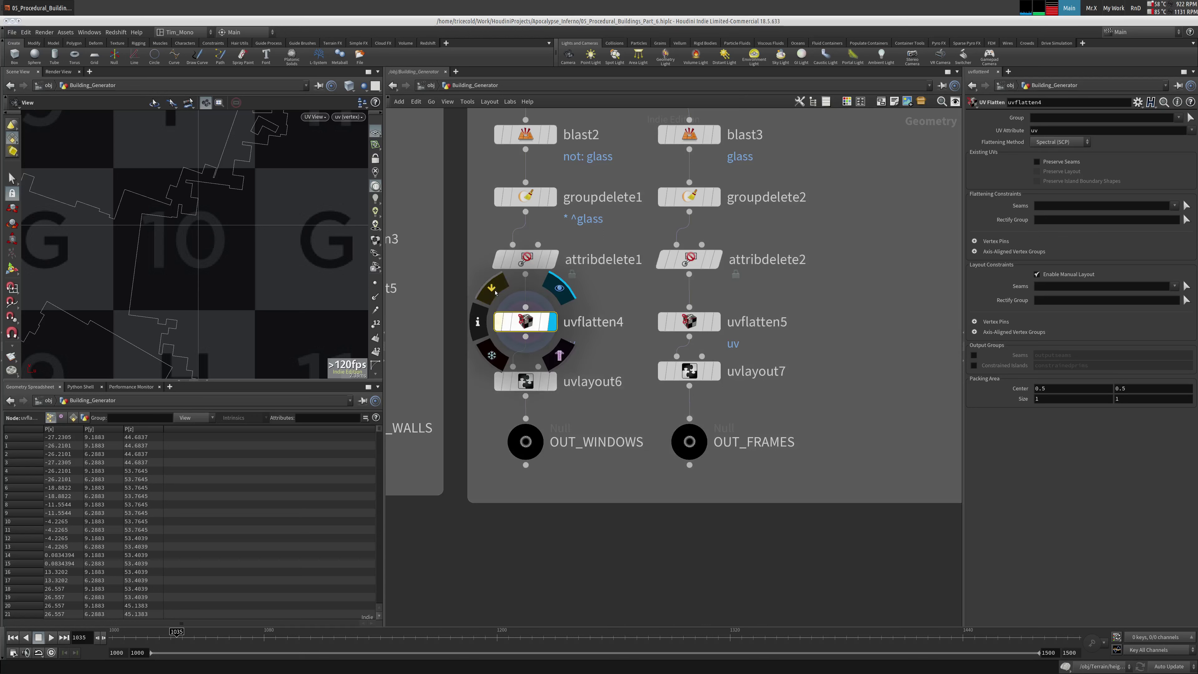
click(499, 322)
middle_drag(556, 442, 555, 358)
drag(556, 357, 556, 408)
drag(526, 295, 525, 338)
key(Tab)
text(uvt)
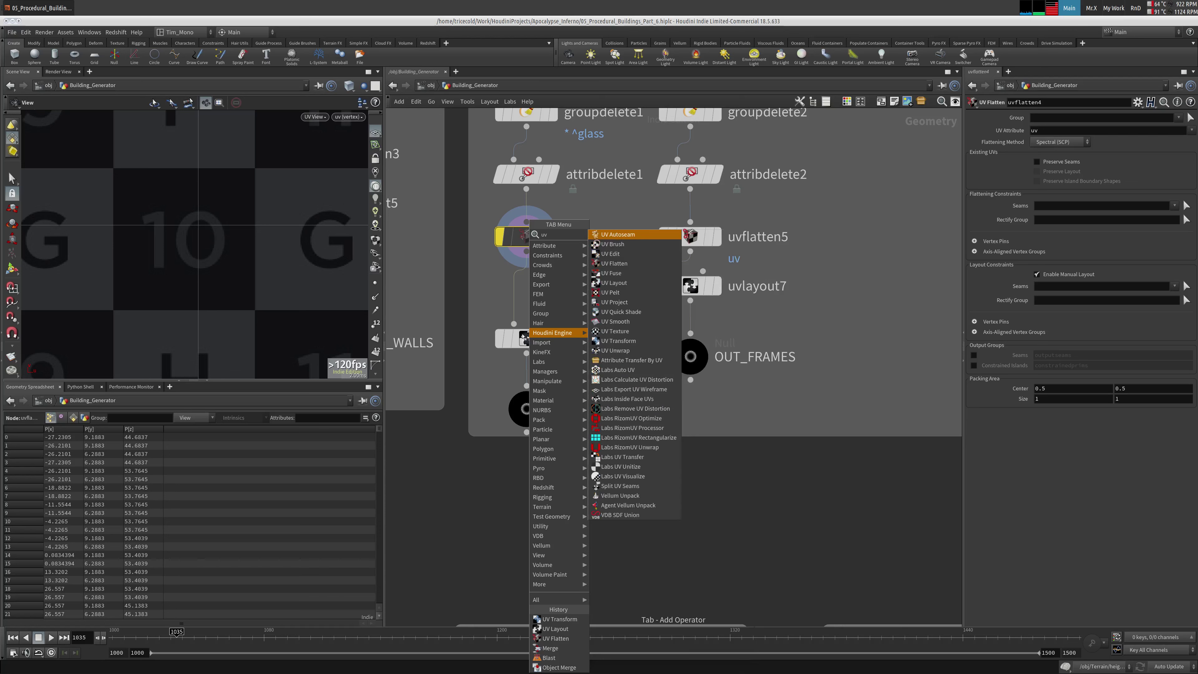
click(626, 235)
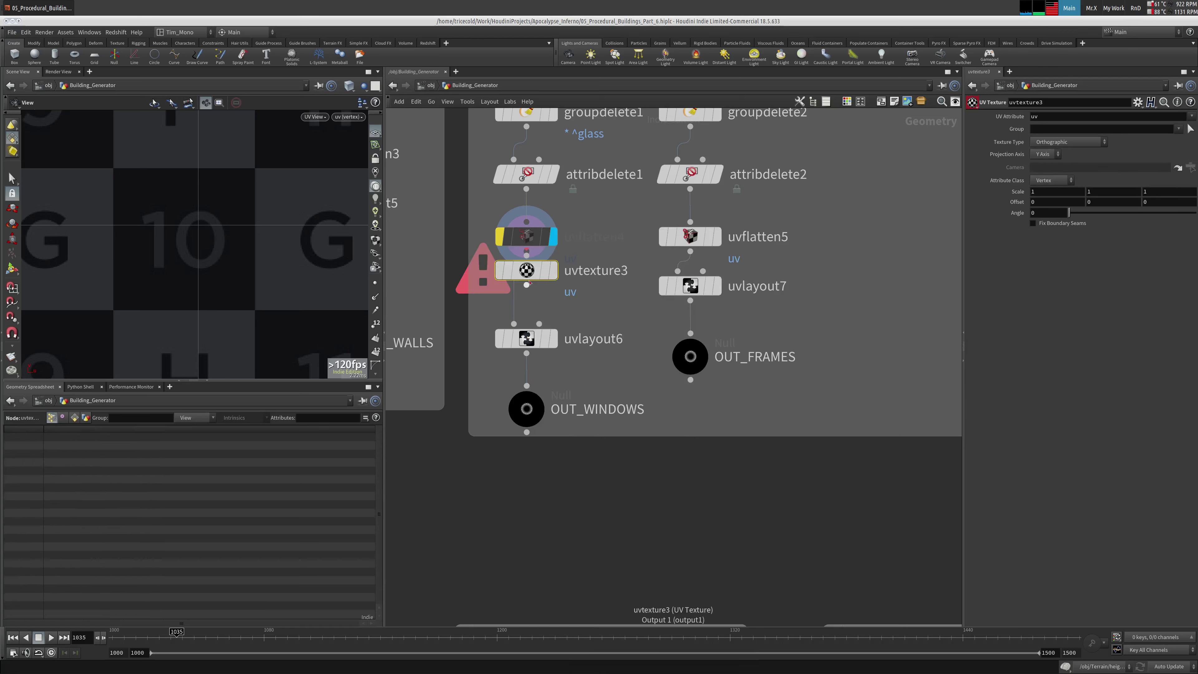
Save the scene, set the new UV Texture's texture type to Face and display its UVs
click(19, 36)
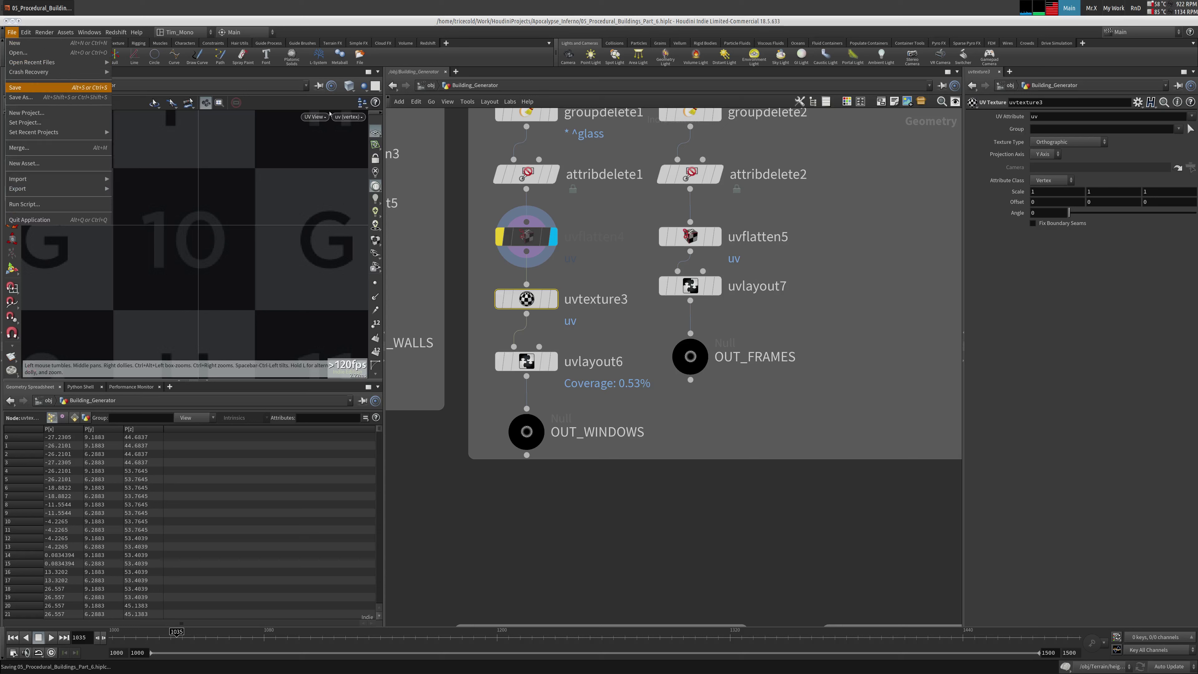
click(1046, 153)
click(1056, 148)
click(1057, 193)
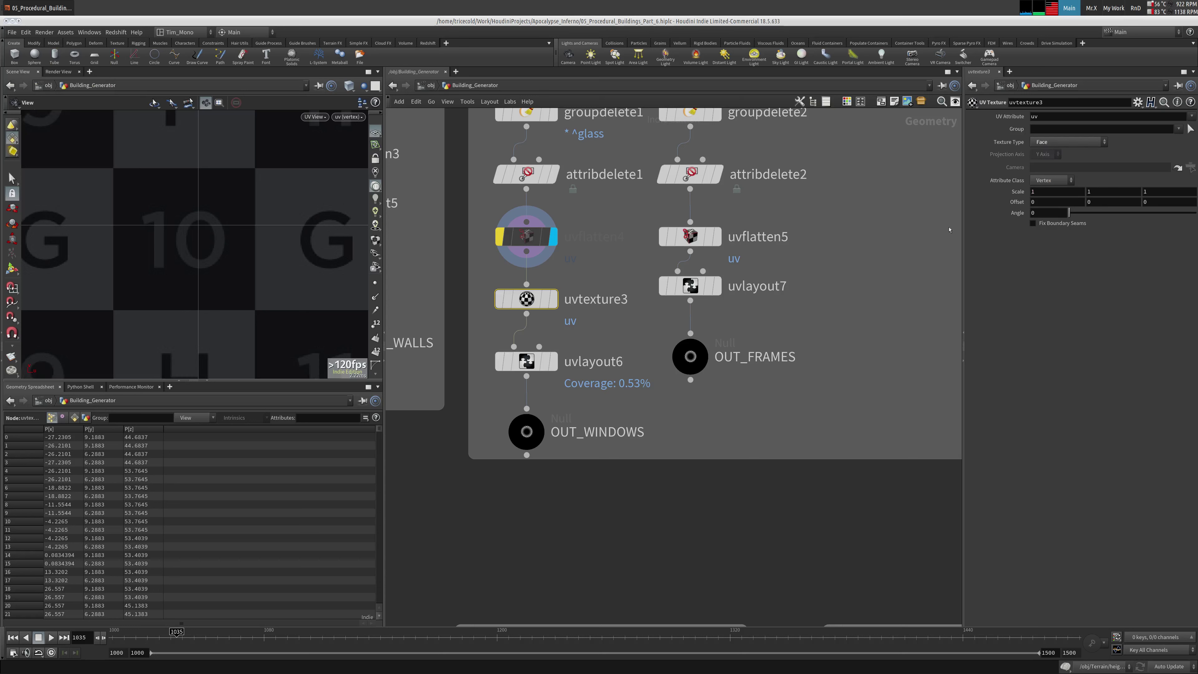
click(551, 304)
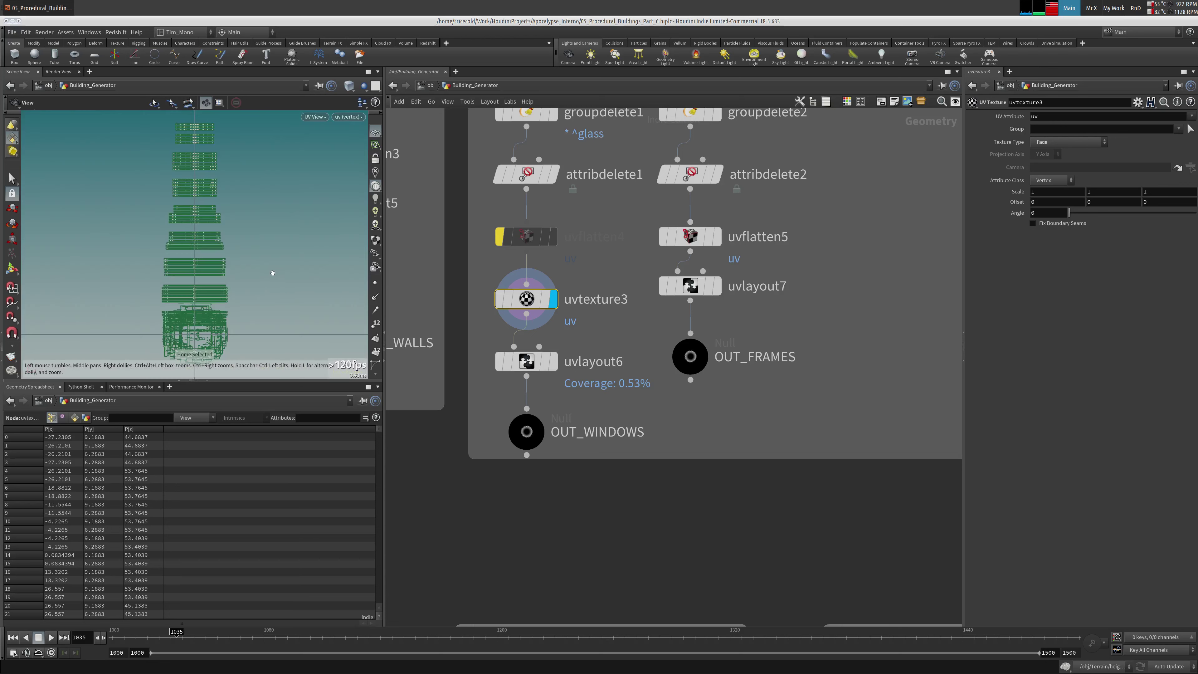
Display uvlayout6 and check the processor load in the terminal's process monitor while it computes
mouse_move(555, 369)
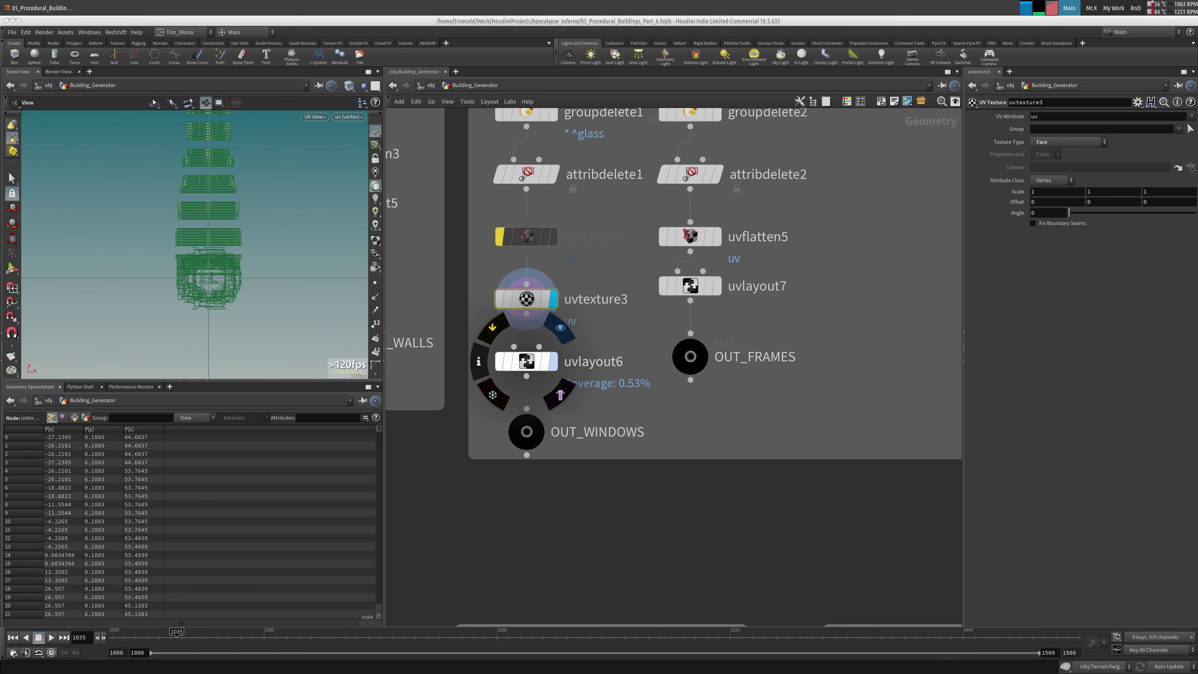
drag(296, 297, 628, 314)
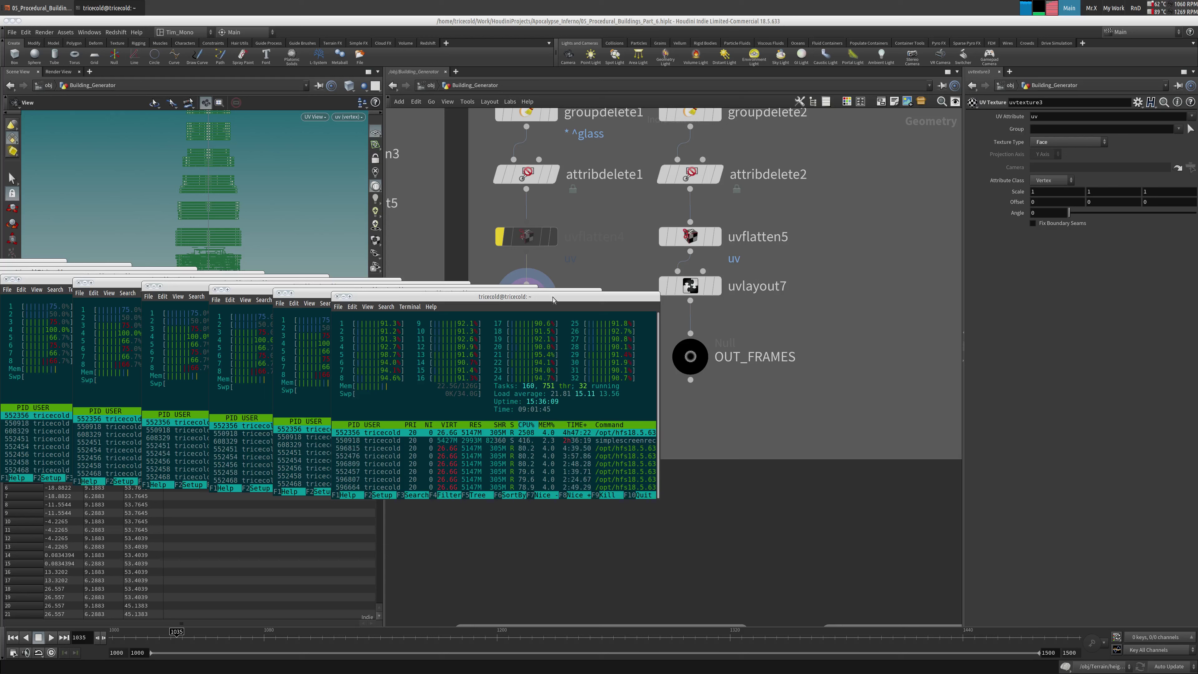
drag(549, 297, 2, 299)
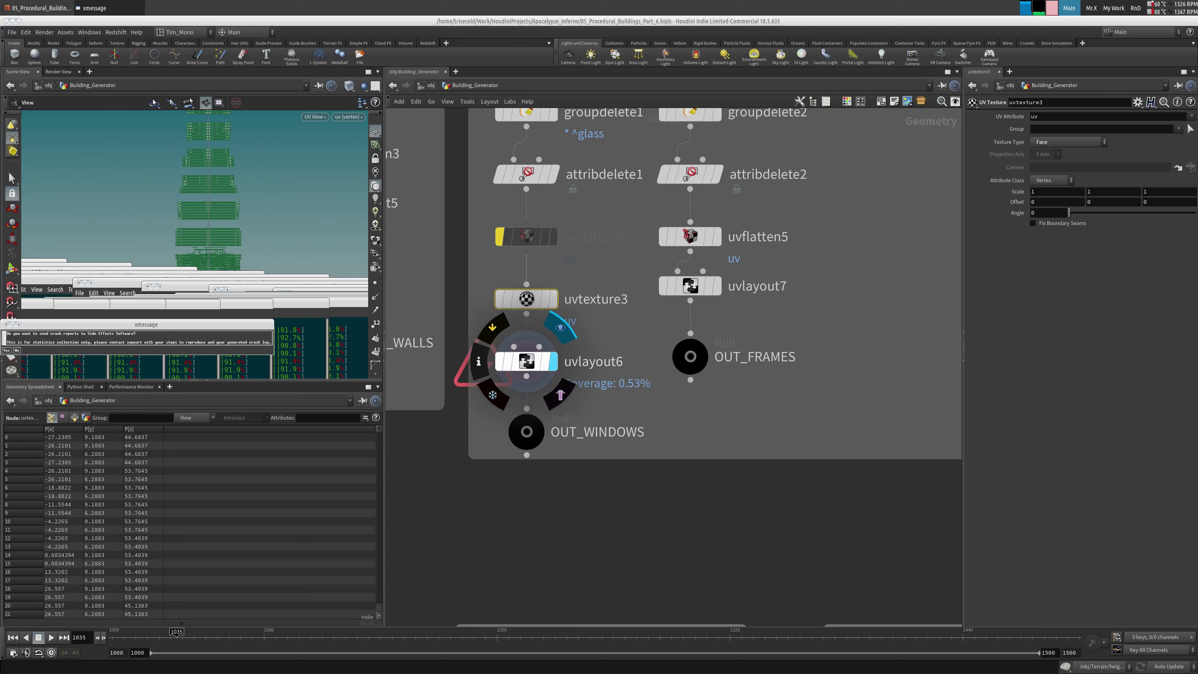
Read the saved crash file's path in the error message and decline sending crash reports to Side Effects Software
drag(219, 331, 517, 459)
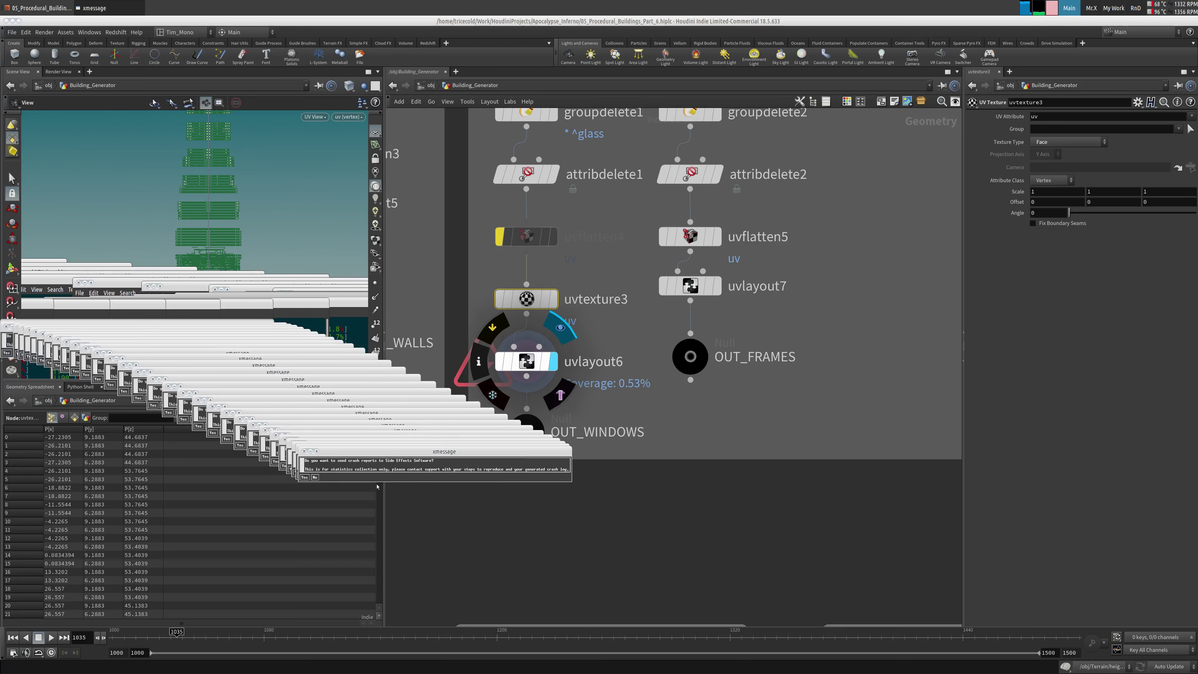
drag(28, 332, 463, 357)
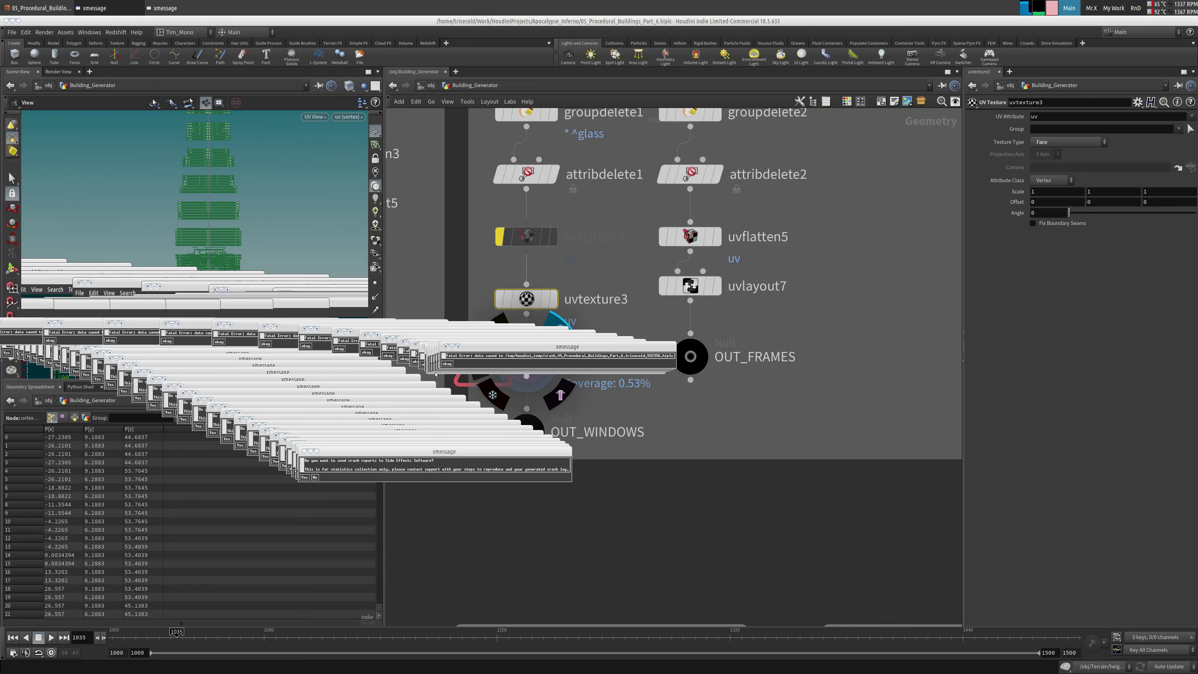
drag(595, 363, 512, 356)
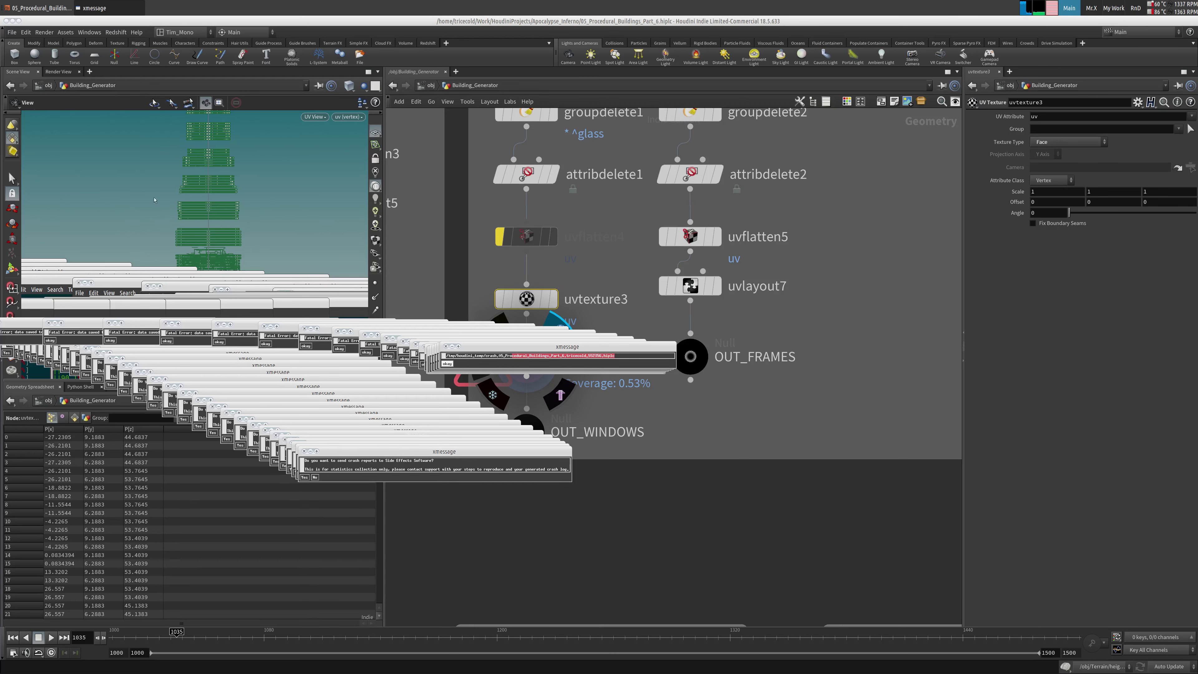
click(314, 477)
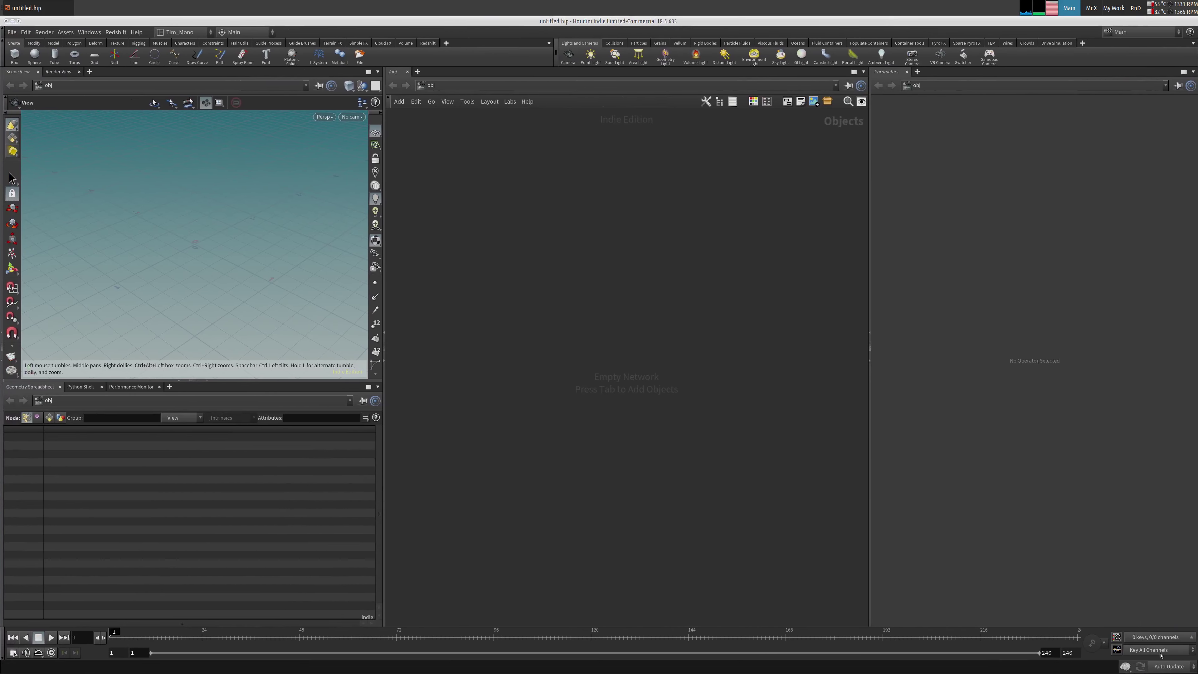
Set the update mode to Manual and open the crash.05_Procedural_Buildings_Part_6 file from /tmp/houdini_temp/
click(1159, 665)
click(1165, 657)
click(12, 31)
mouse_move(95, 62)
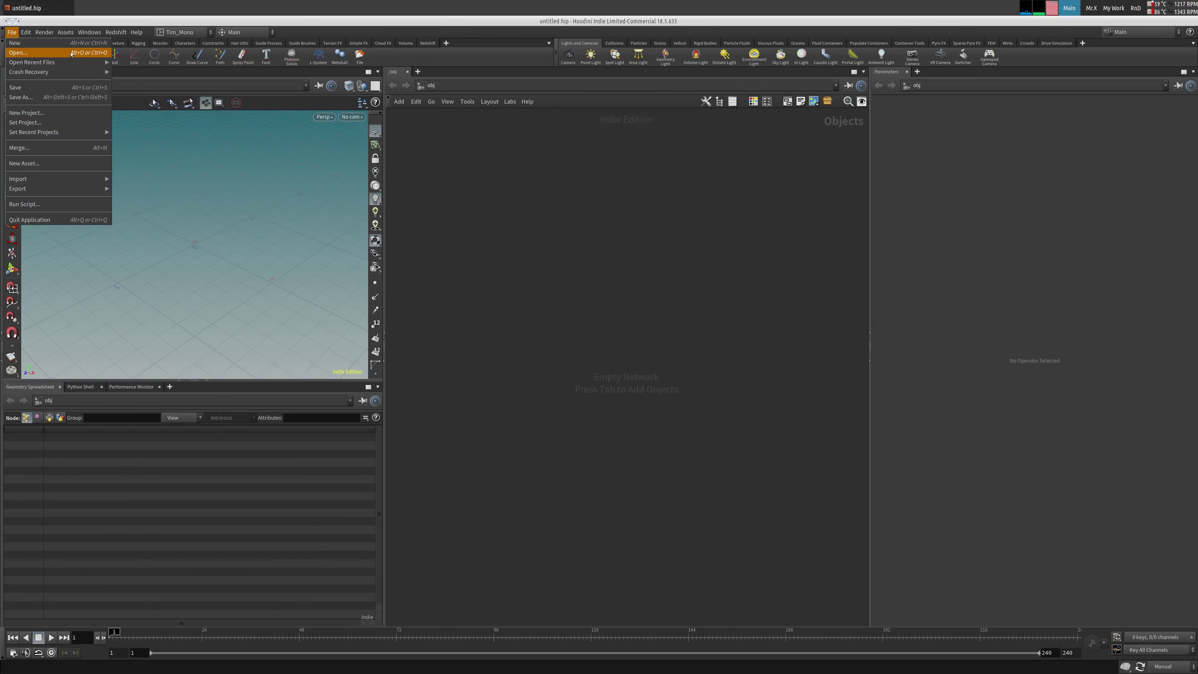
click(19, 52)
click(52, 136)
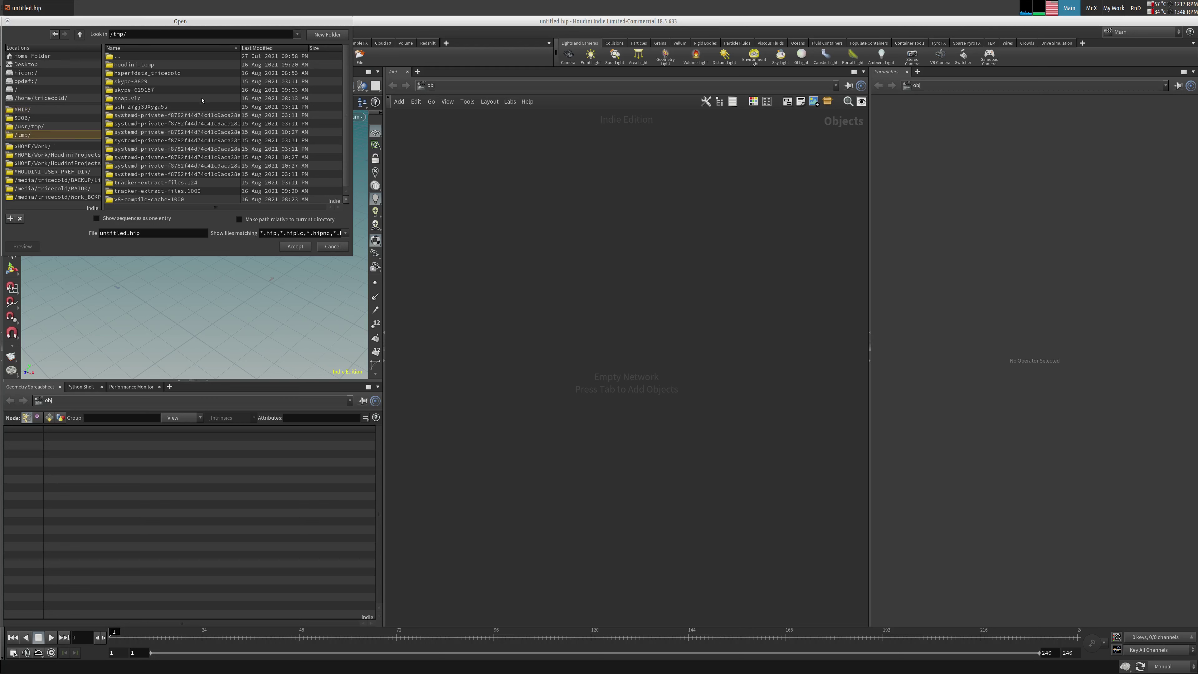
double_click(177, 65)
click(217, 74)
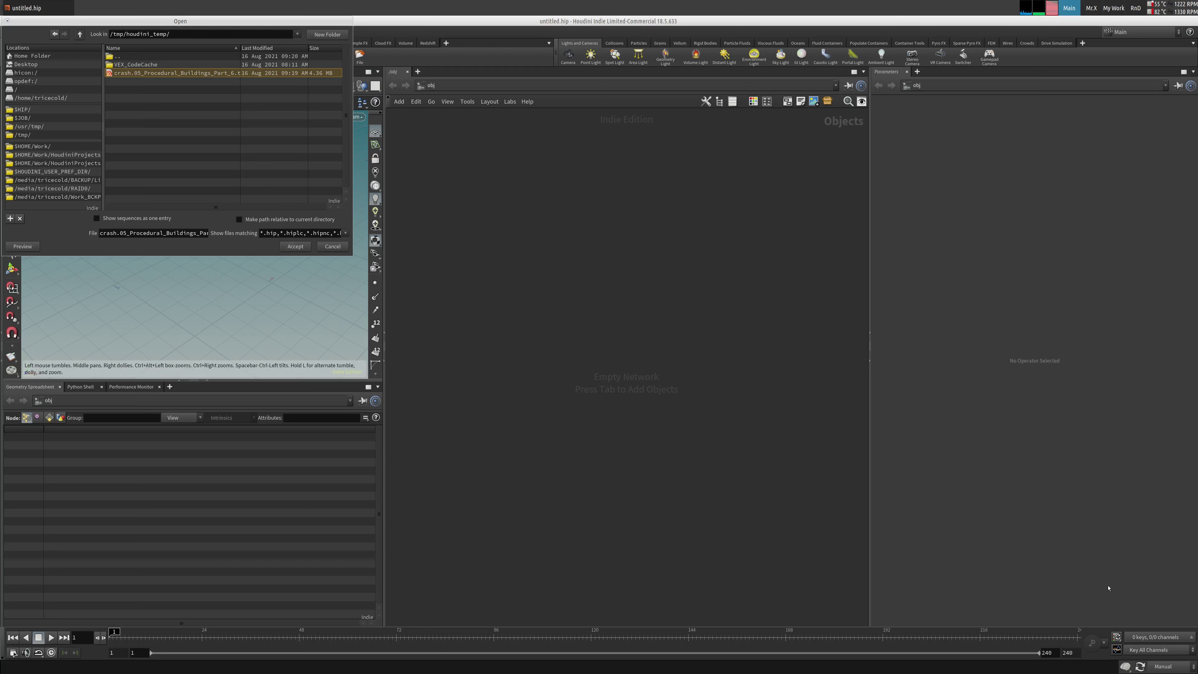
click(298, 246)
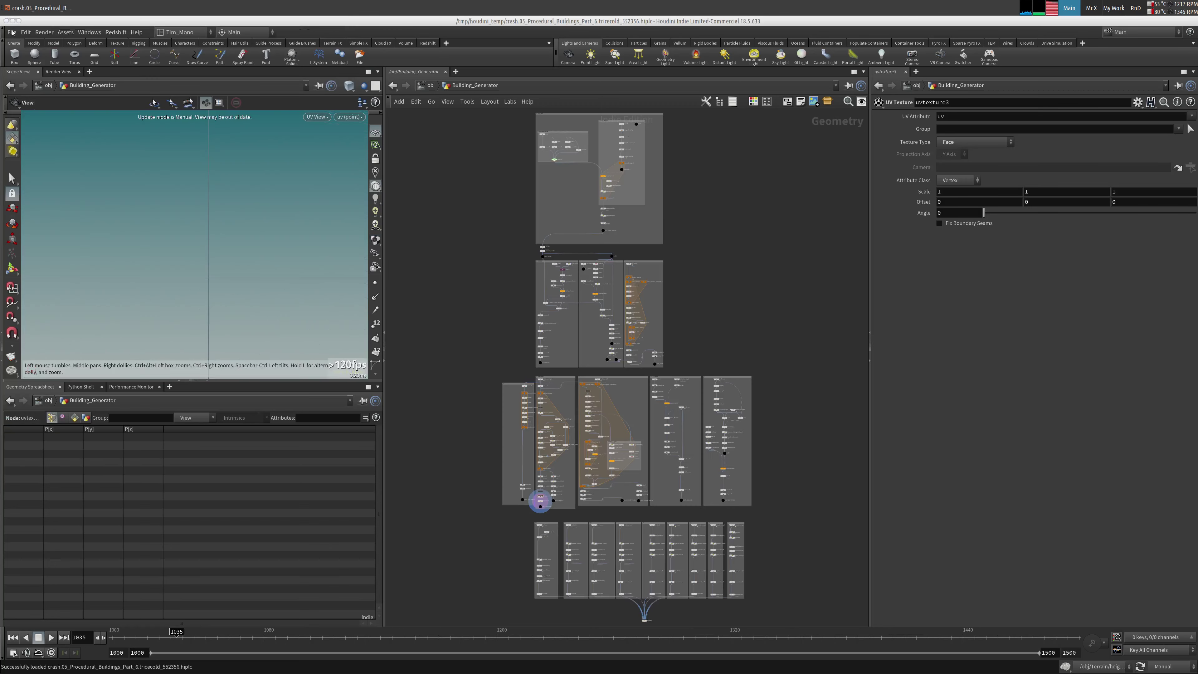
click(12, 32)
click(34, 101)
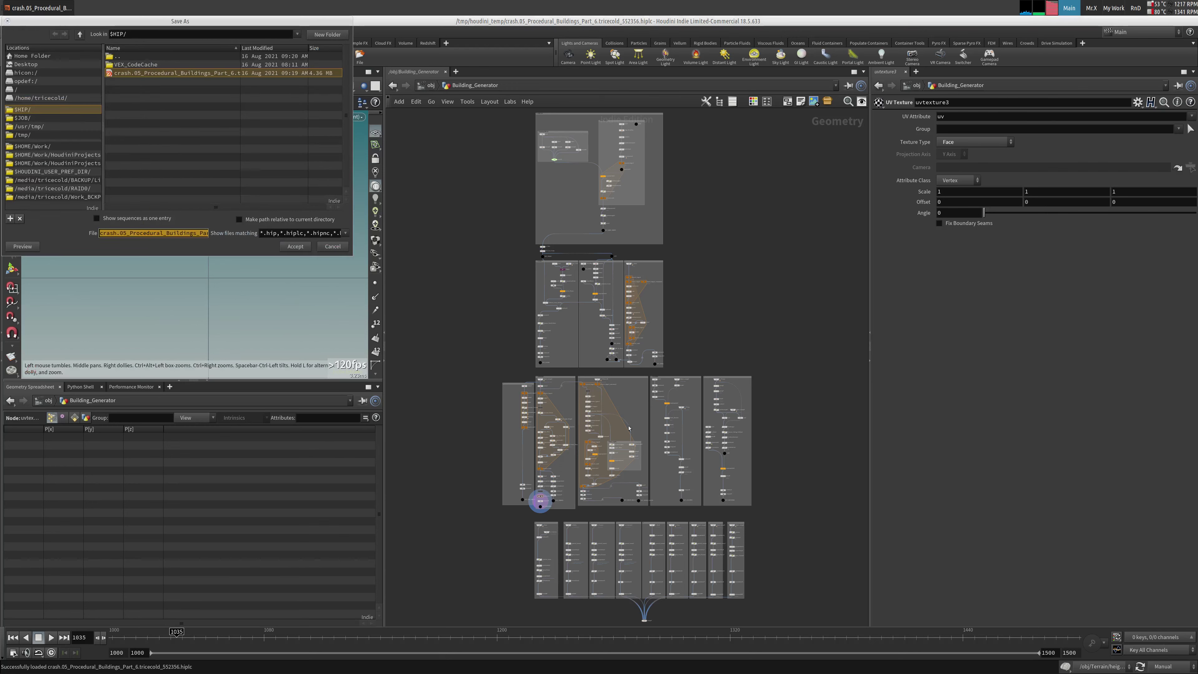
key(Escape)
Delete uvtexture3 and uvlayout6 from the windows branch and bypass the UV Flatten and UV Layout nodes in the frames branch
scroll(514, 495, up, 5)
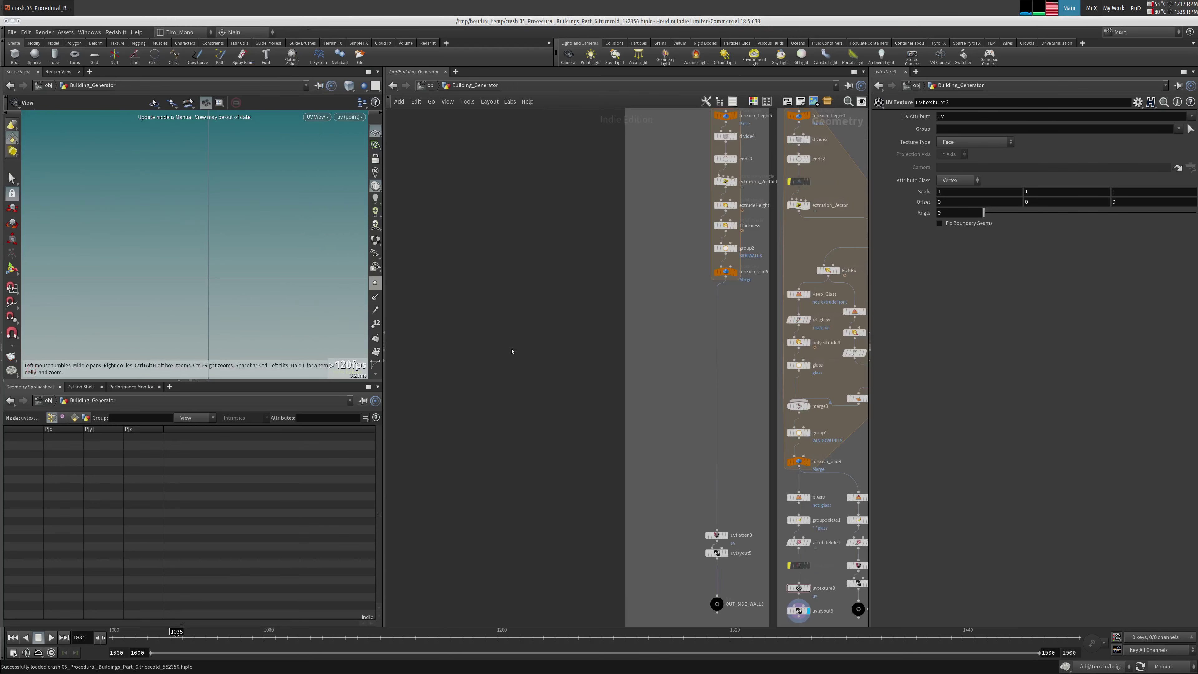
shift+click(635, 426)
key(Delete)
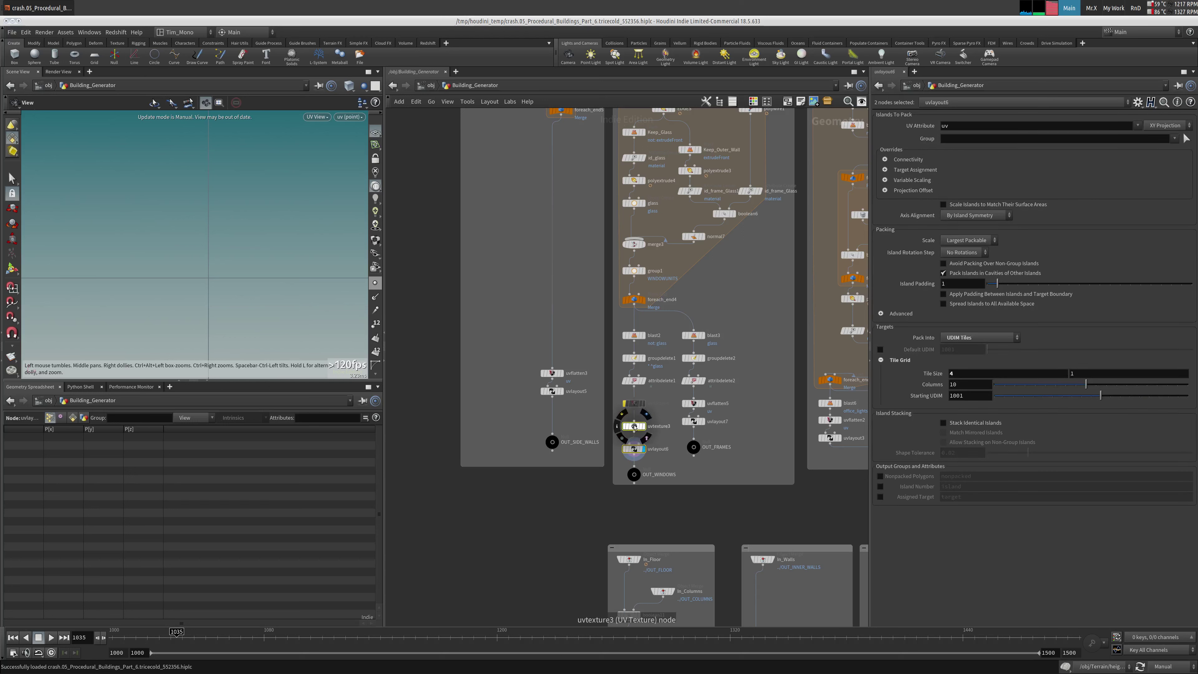
drag(635, 476, 633, 456)
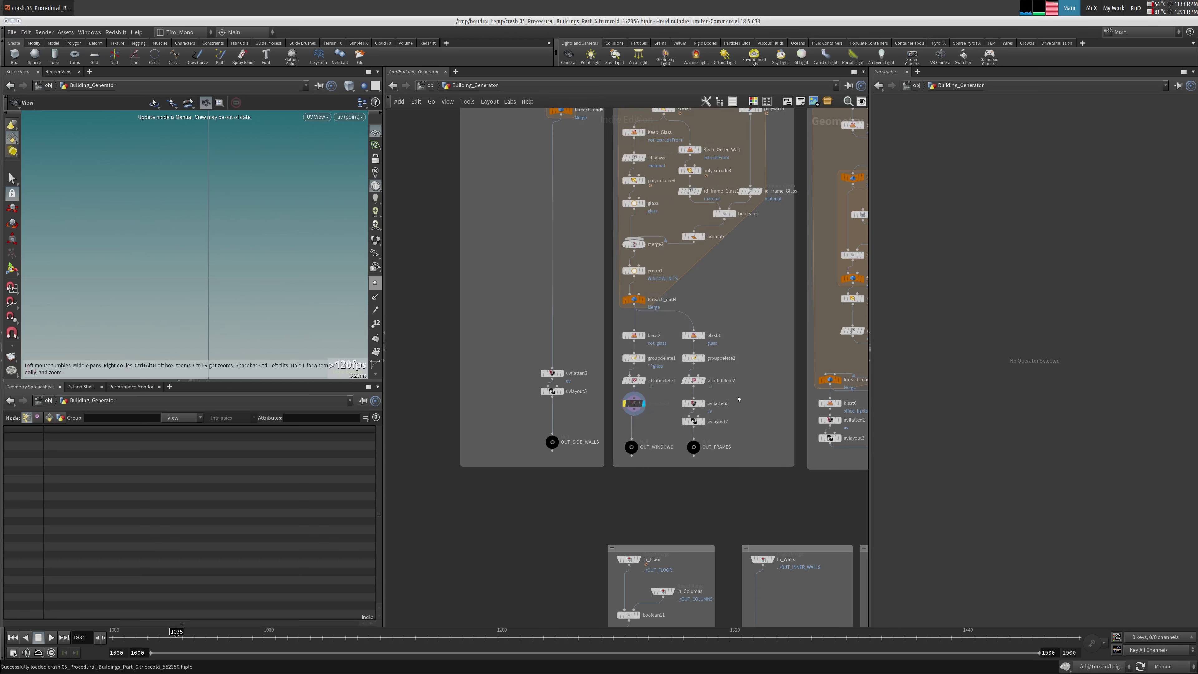
drag(734, 397, 675, 425)
key(b)
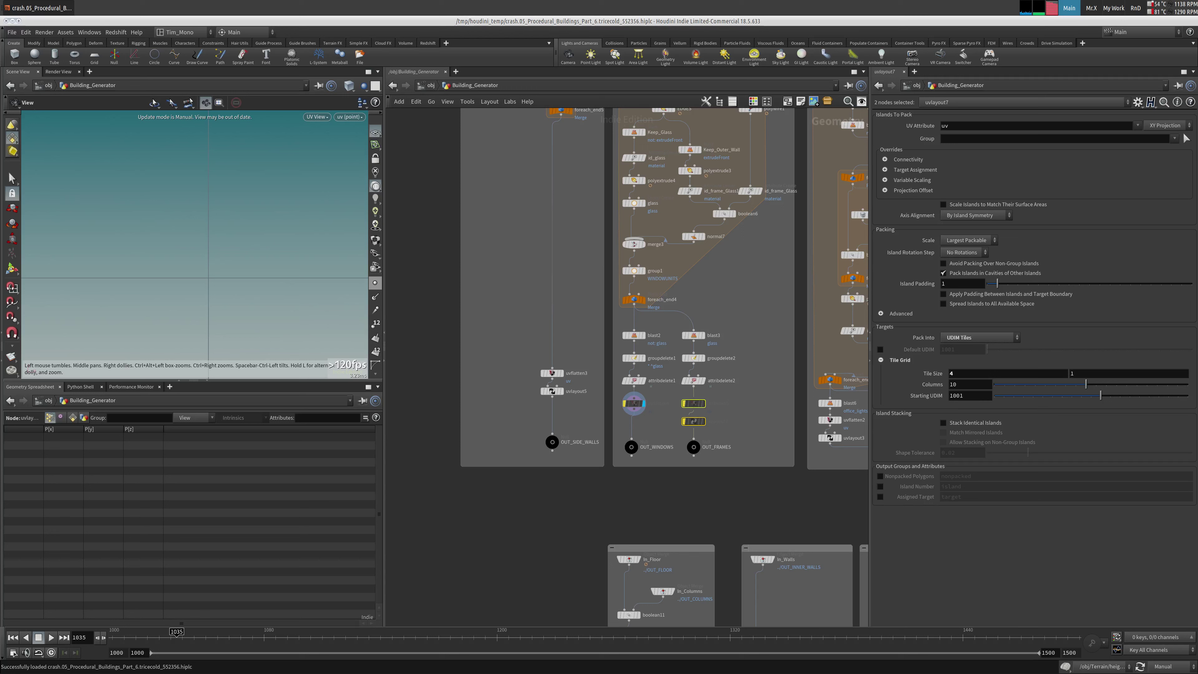
Save the recovered scene over 05_Procedural_Buildings_Part_6.hiplc in the $HOME/Work/HoudiniProjects/Apocalypse_Inferno/ folder
click(12, 32)
click(28, 88)
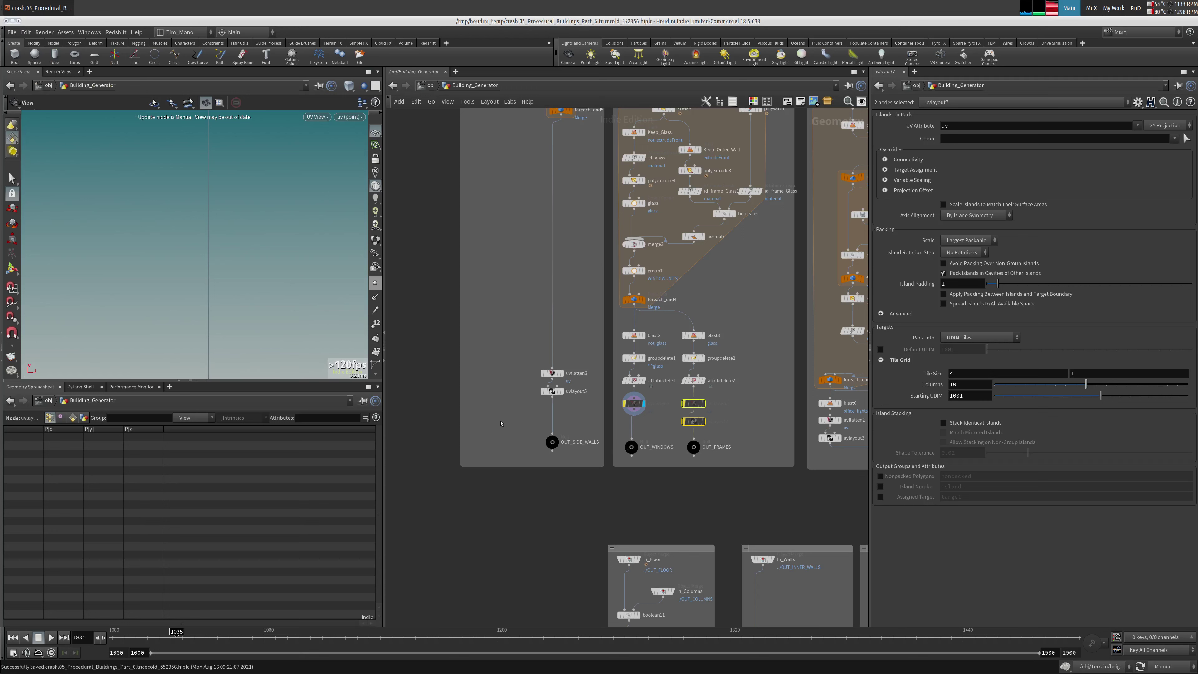
click(12, 32)
click(29, 98)
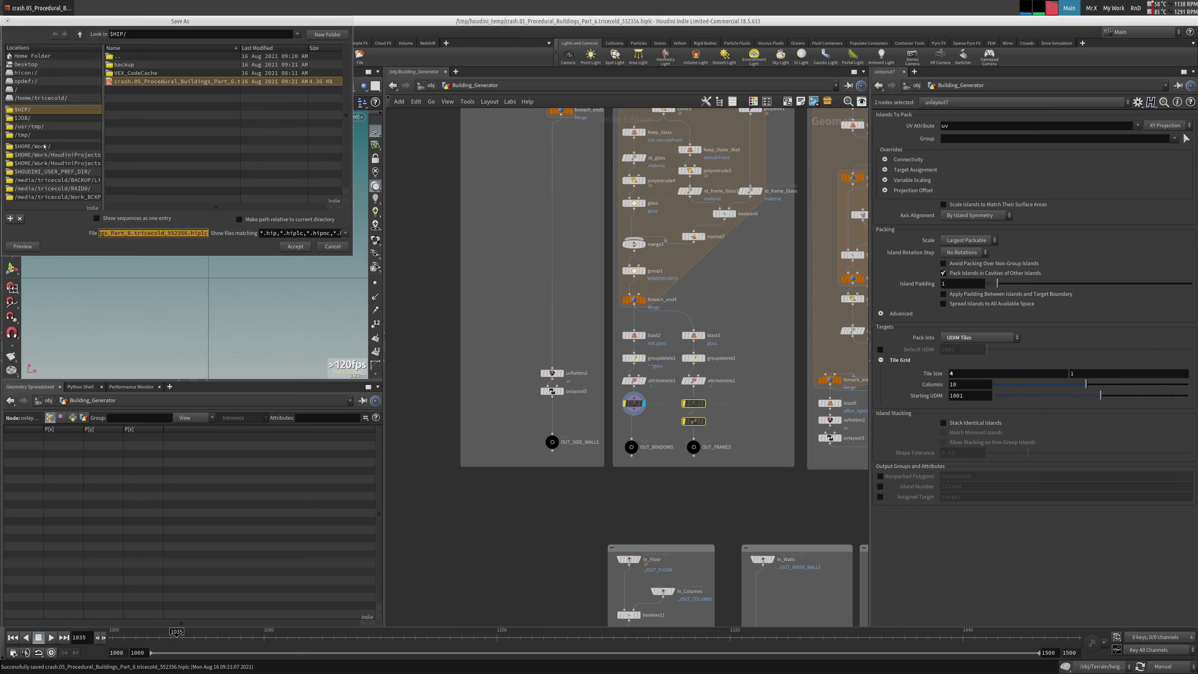
click(47, 163)
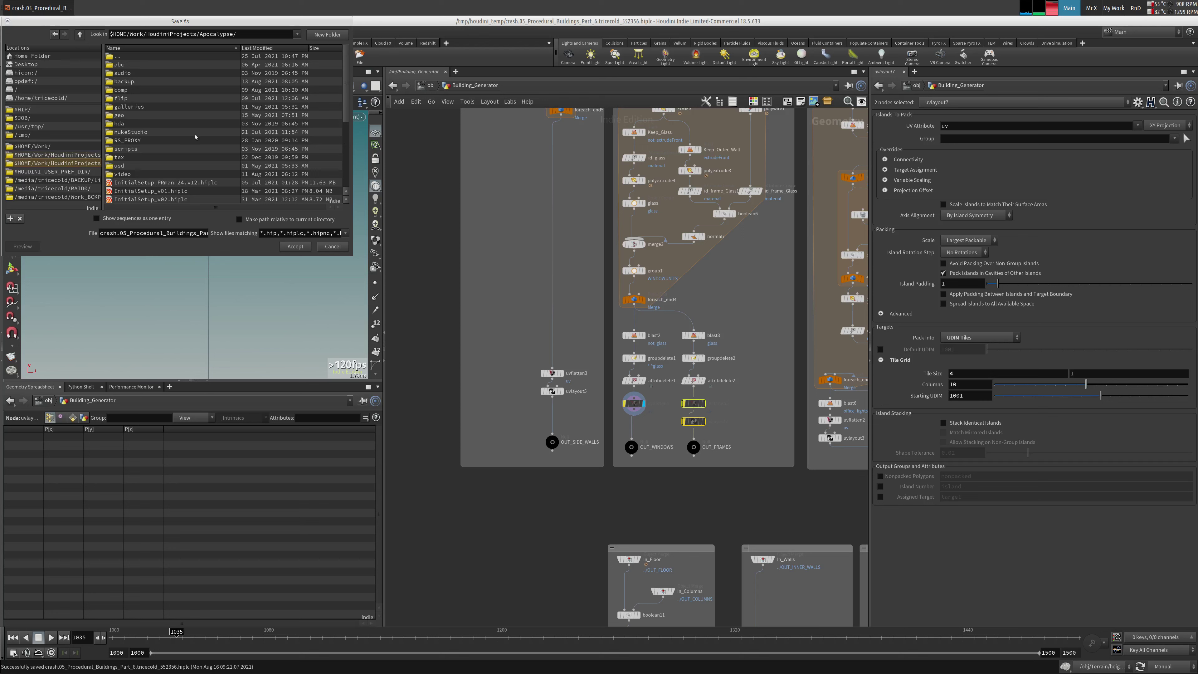
scroll(327, 194, down, 5)
scroll(270, 58, up, 5)
click(56, 154)
double_click(137, 73)
scroll(345, 103, down, 3)
click(316, 198)
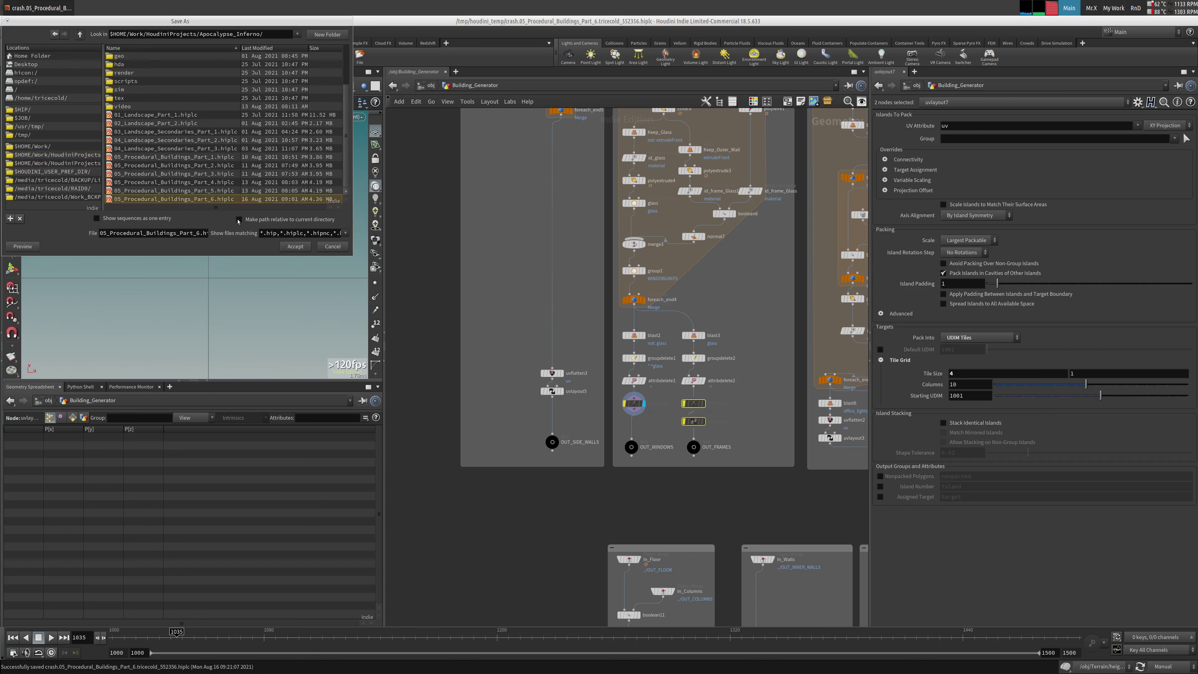
click(421, 308)
Bypass the UV Transform nodes in the group branches that feed merge5
middle_drag(516, 306, 583, 270)
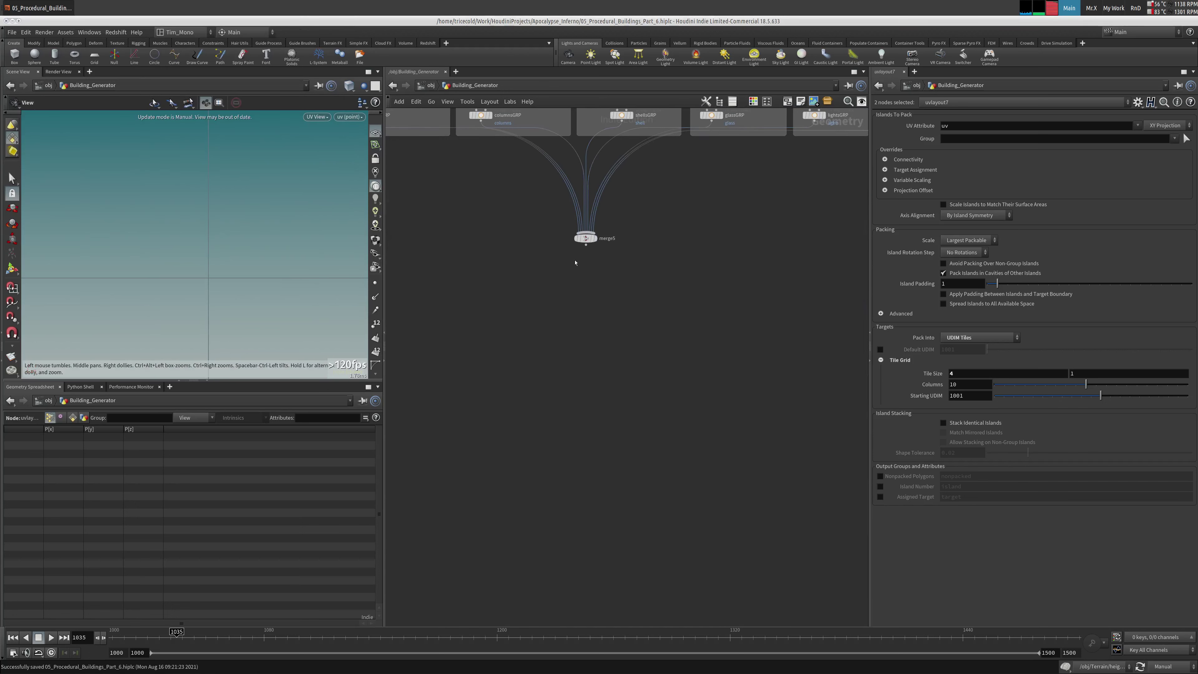
click(585, 238)
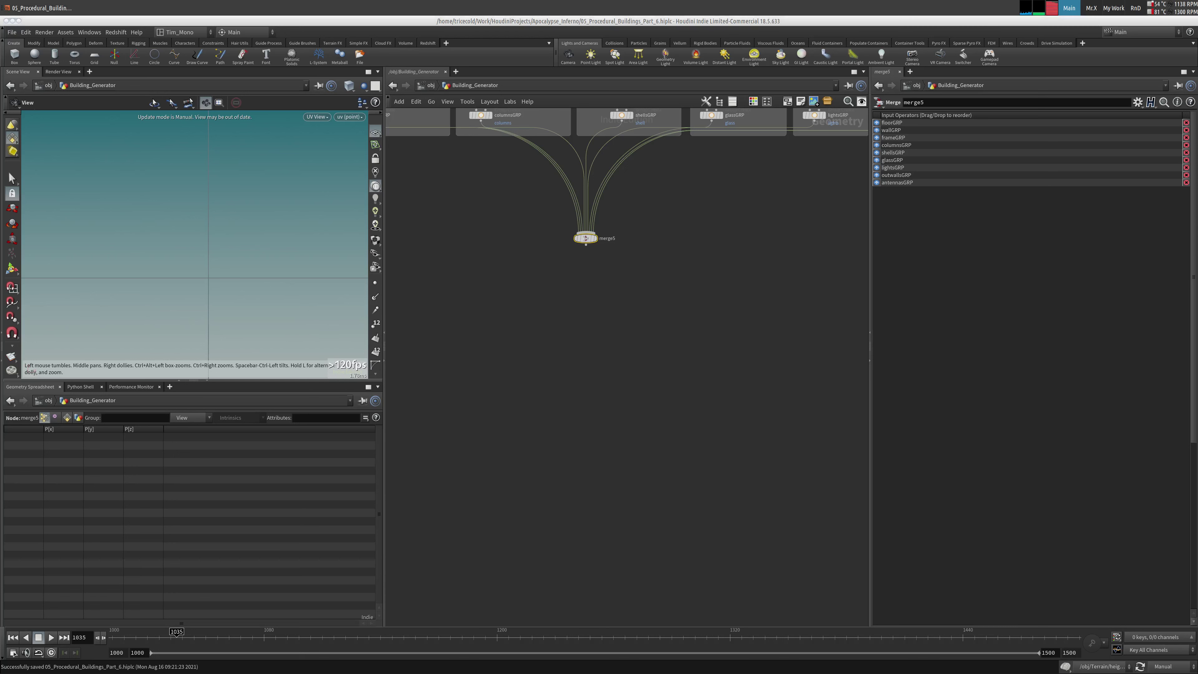
middle_drag(528, 279, 672, 347)
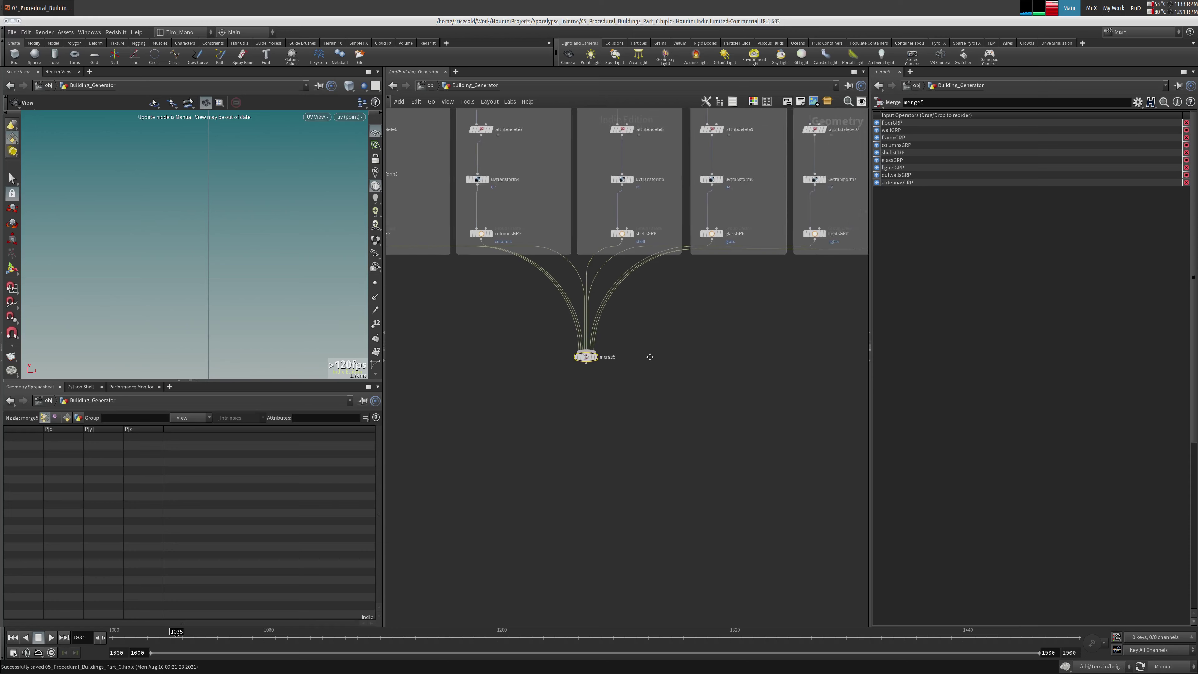
scroll(672, 347, down, 5)
drag(727, 280, 399, 290)
middle_drag(387, 285, 556, 292)
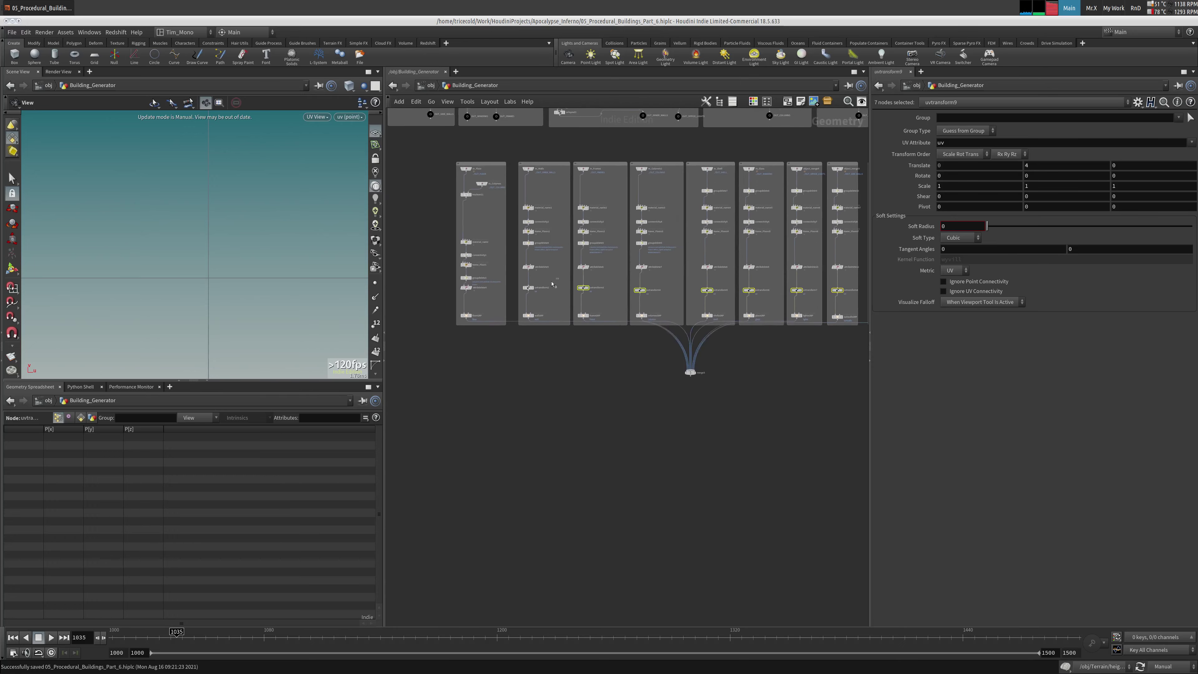
shift+click(528, 287)
middle_drag(556, 301, 515, 387)
middle_drag(722, 237, 590, 257)
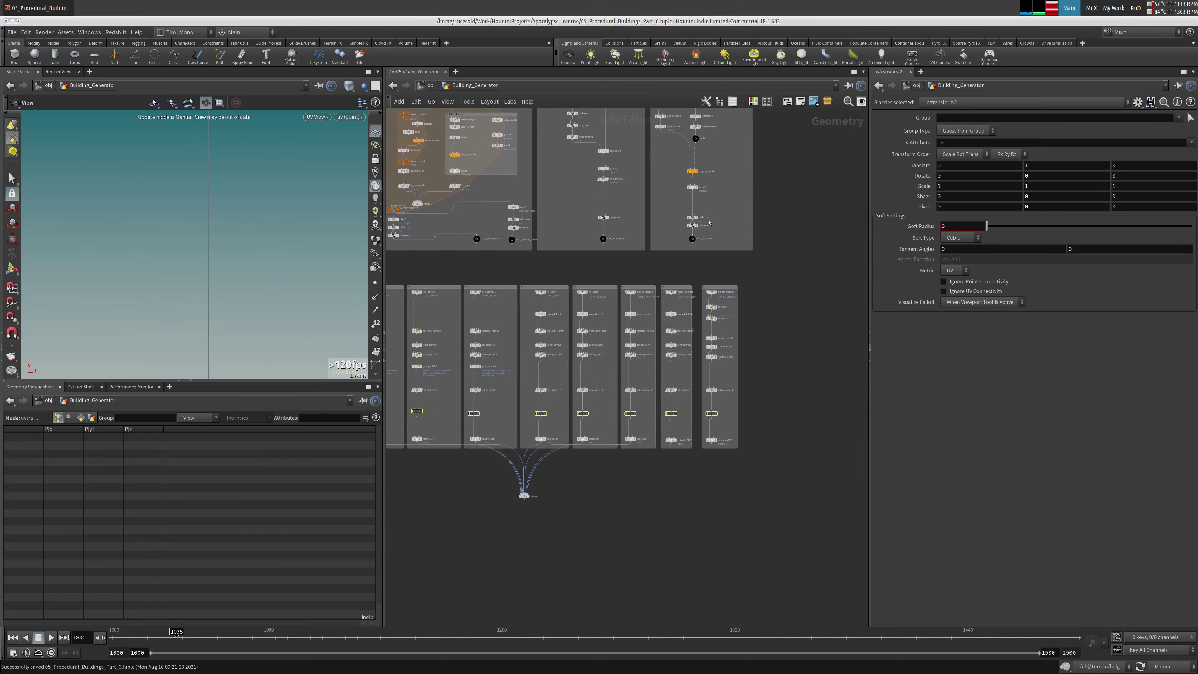
Bypass the remaining UV Flatten and UV Layout nodes in the side walls, inner walls, lights and other building-part branches
scroll(719, 235, up, 3)
drag(703, 220, 623, 260)
shift+drag(527, 222, 455, 249)
middle_drag(442, 245, 790, 258)
shift+drag(706, 245, 455, 290)
middle_drag(455, 290, 661, 298)
shift+drag(472, 266, 426, 216)
middle_drag(426, 217, 468, 218)
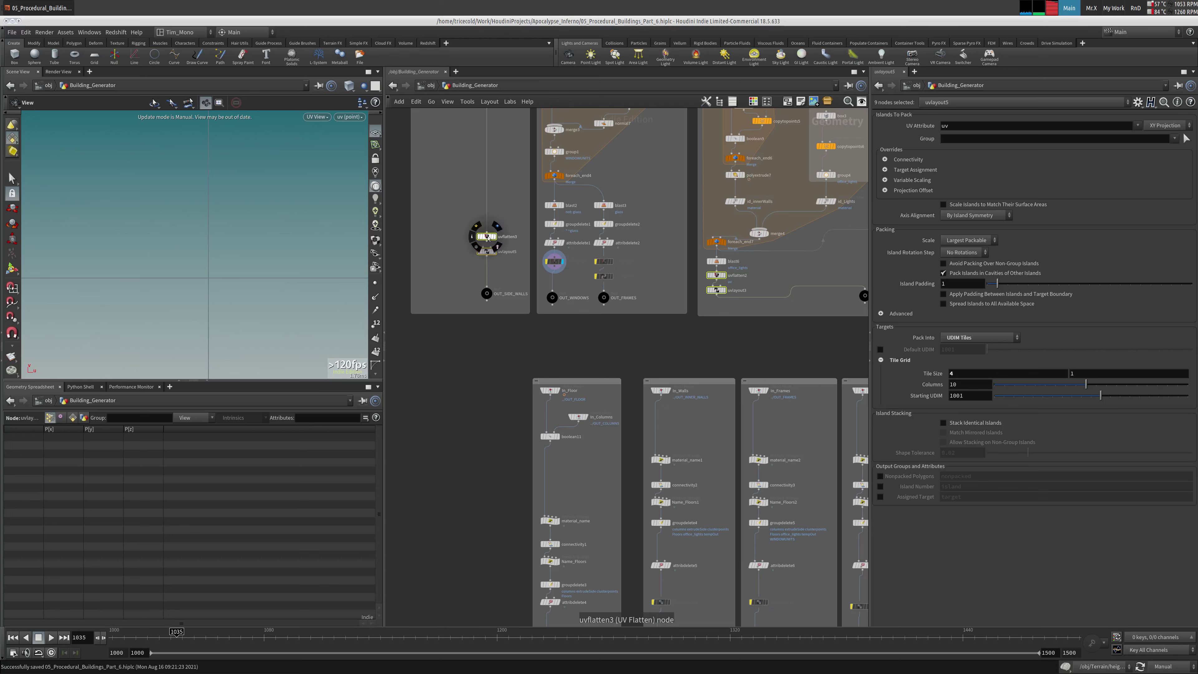
Display the merge5 node and set the update mode to Auto Update
middle_drag(778, 453, 628, 335)
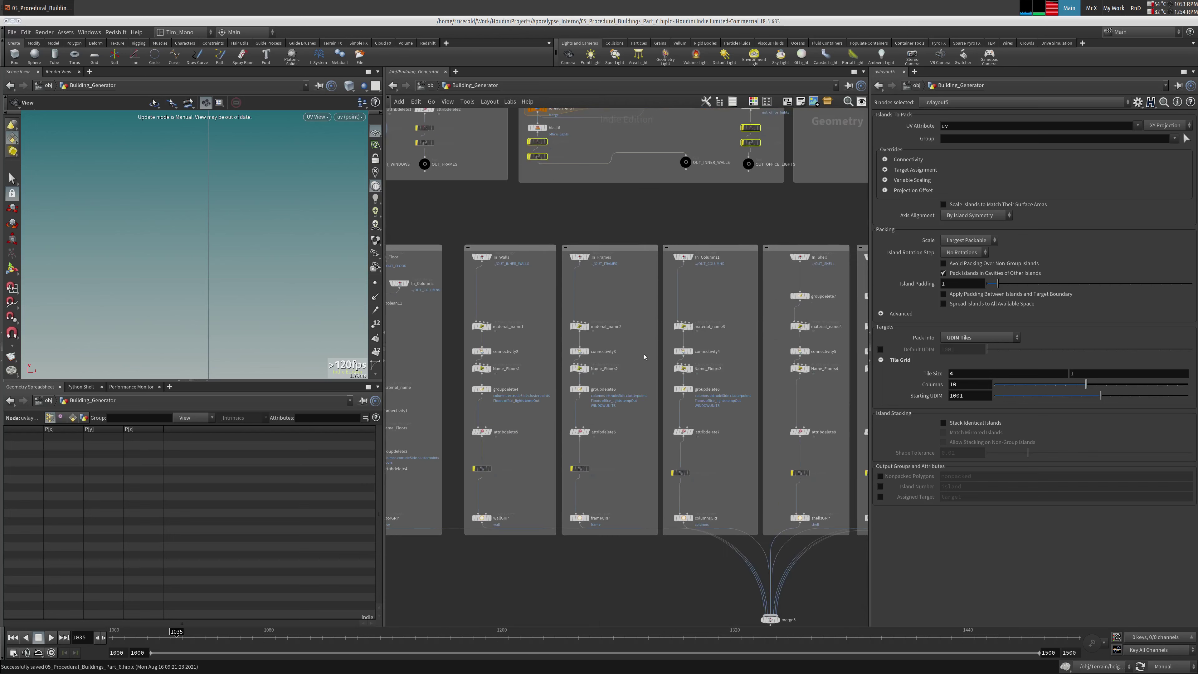
scroll(627, 335, down, 3)
middle_drag(724, 528, 644, 389)
click(644, 389)
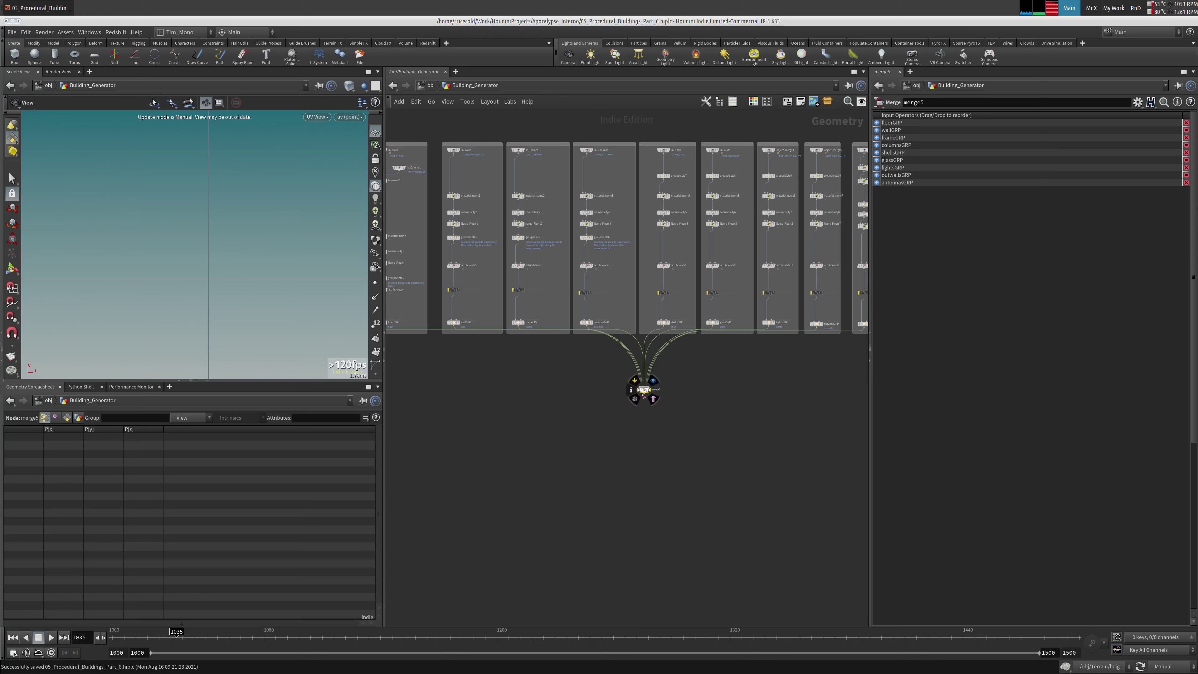
click(653, 380)
click(1170, 666)
click(1166, 637)
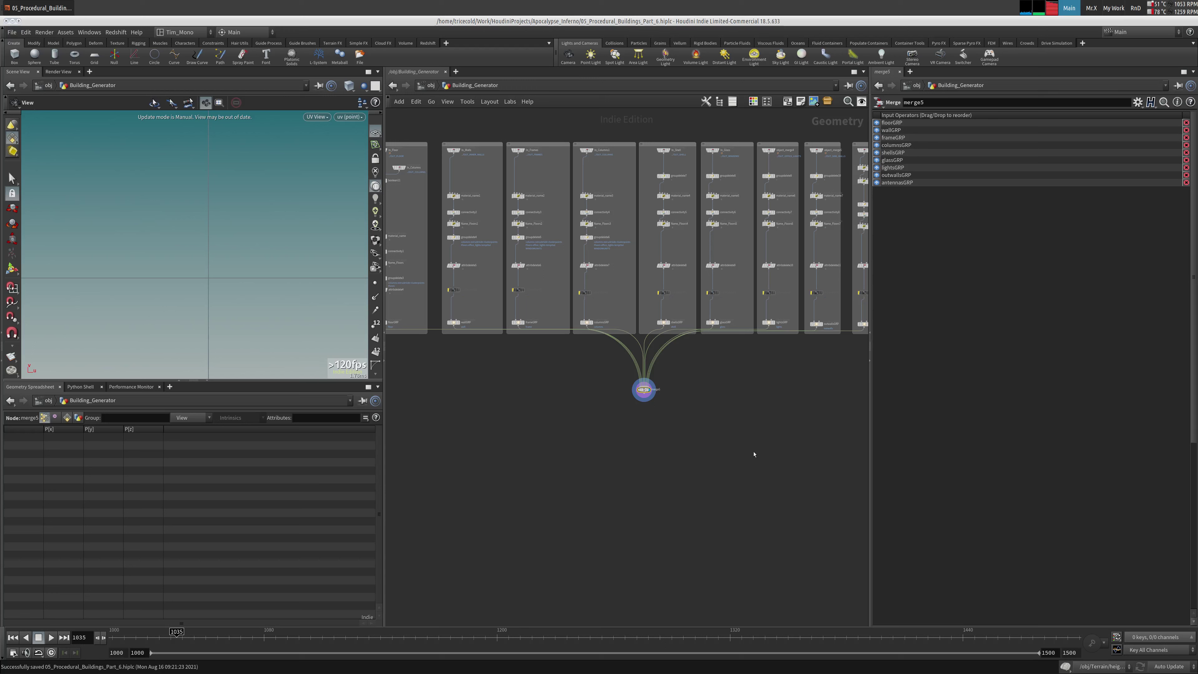
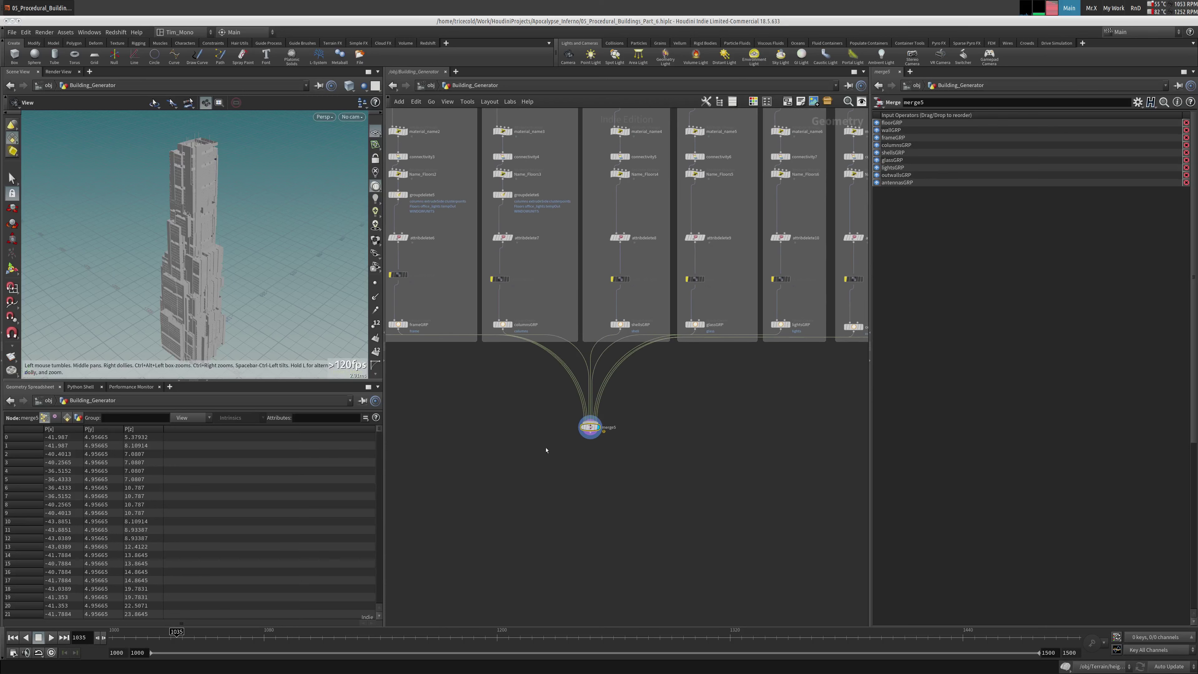
Inspect merge5's node info for its attributes, groups, primitive count and memory use
drag(549, 410, 638, 460)
middle_click(594, 428)
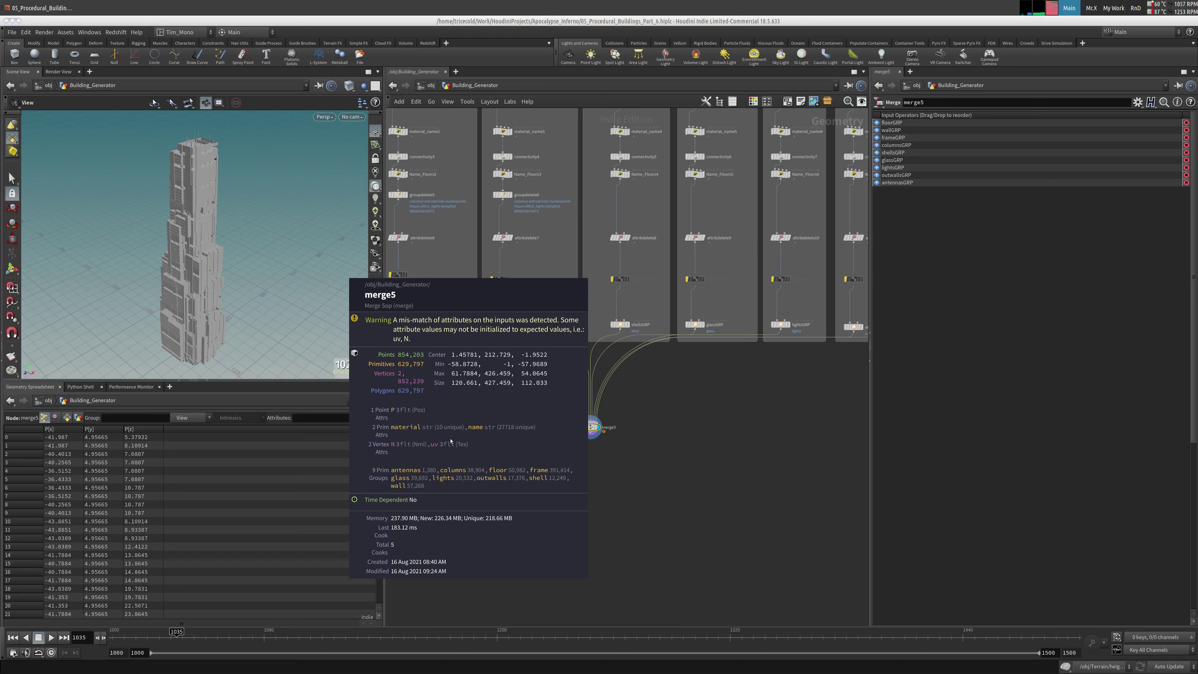
scroll(571, 430, up, 8)
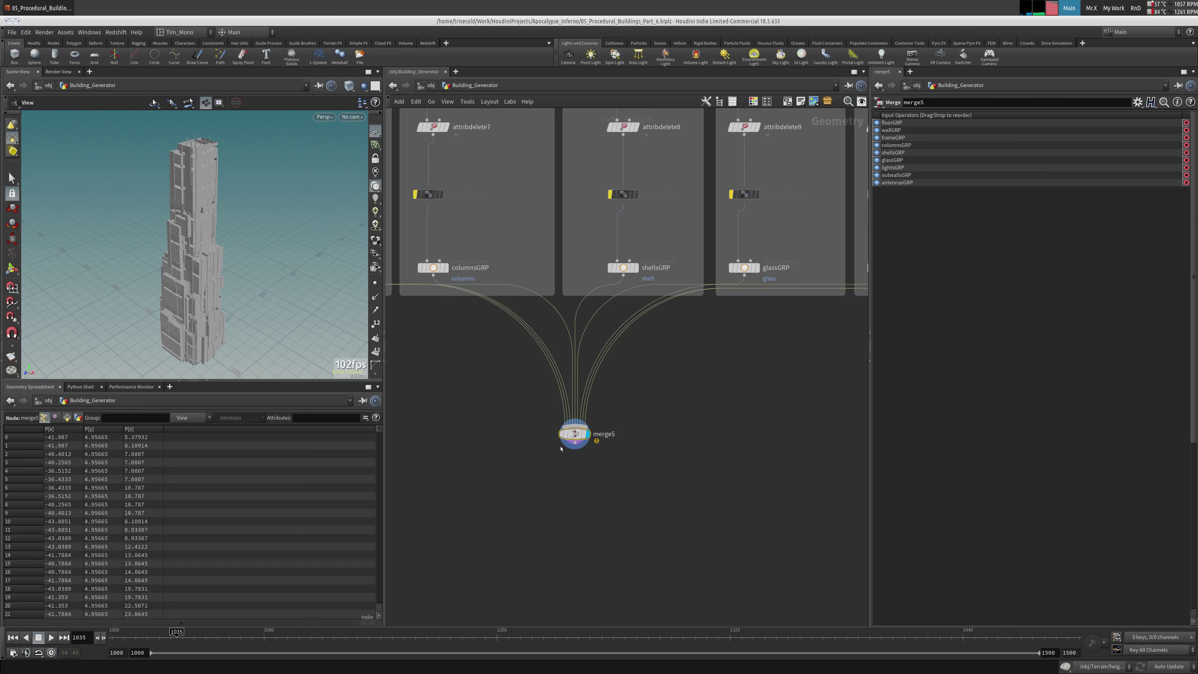
middle_click(567, 432)
Add a Pack node below merge5
key(Tab)
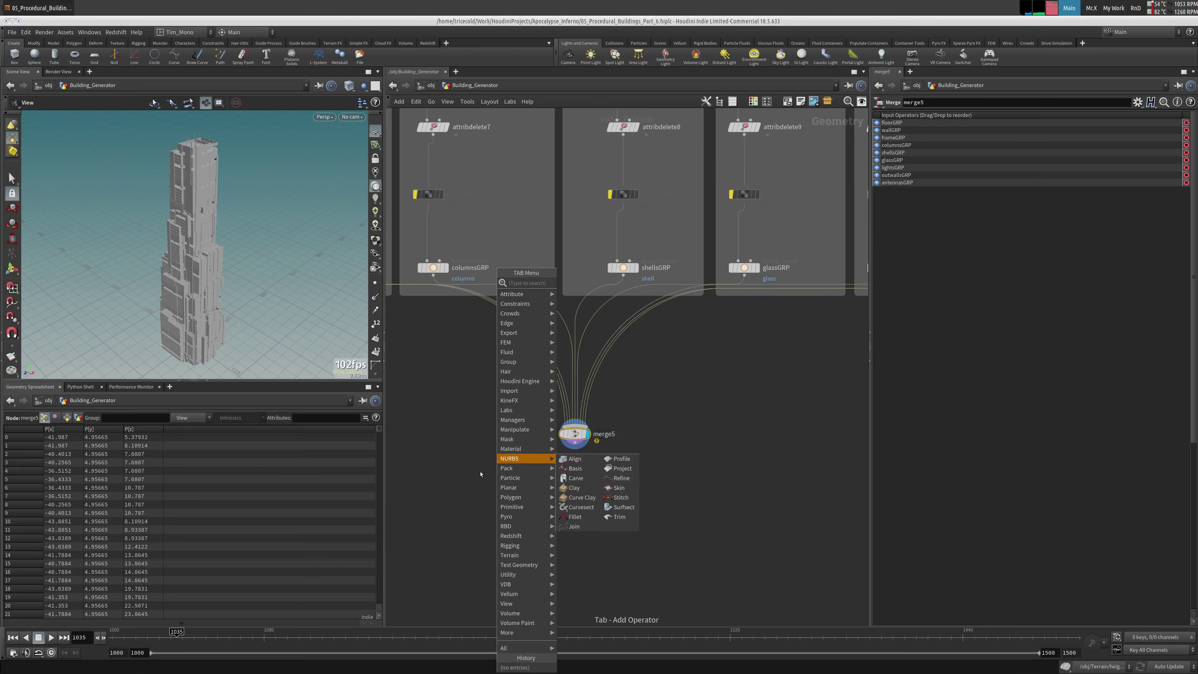
text(pack)
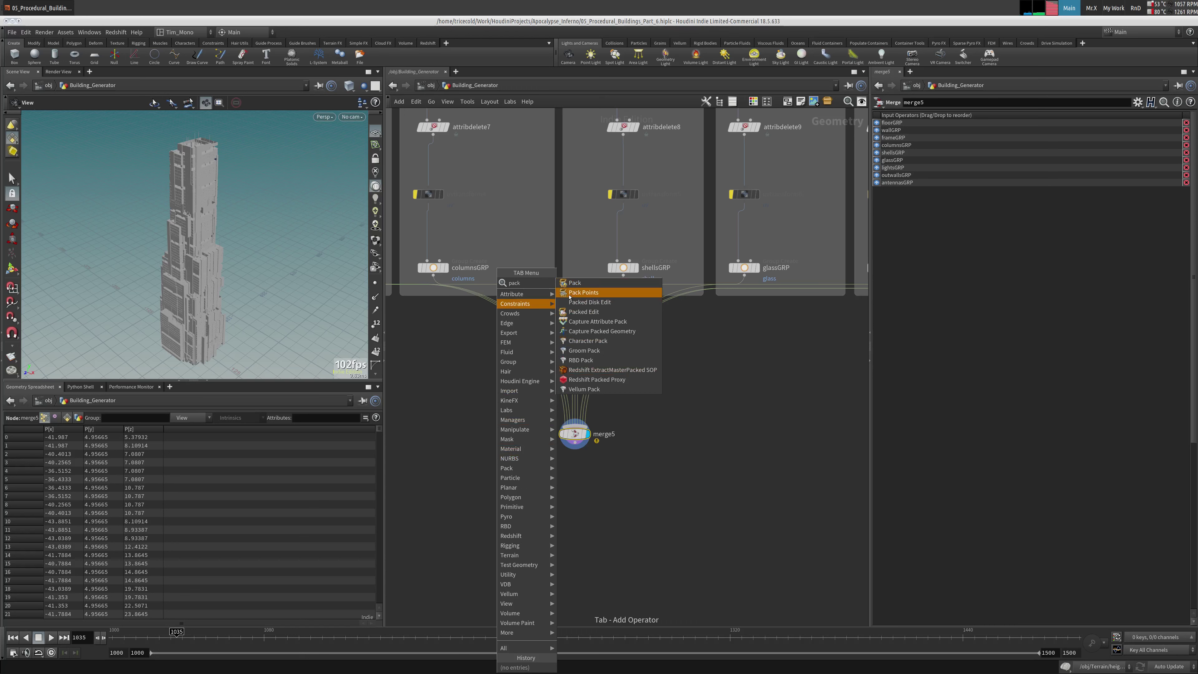
click(578, 285)
click(574, 496)
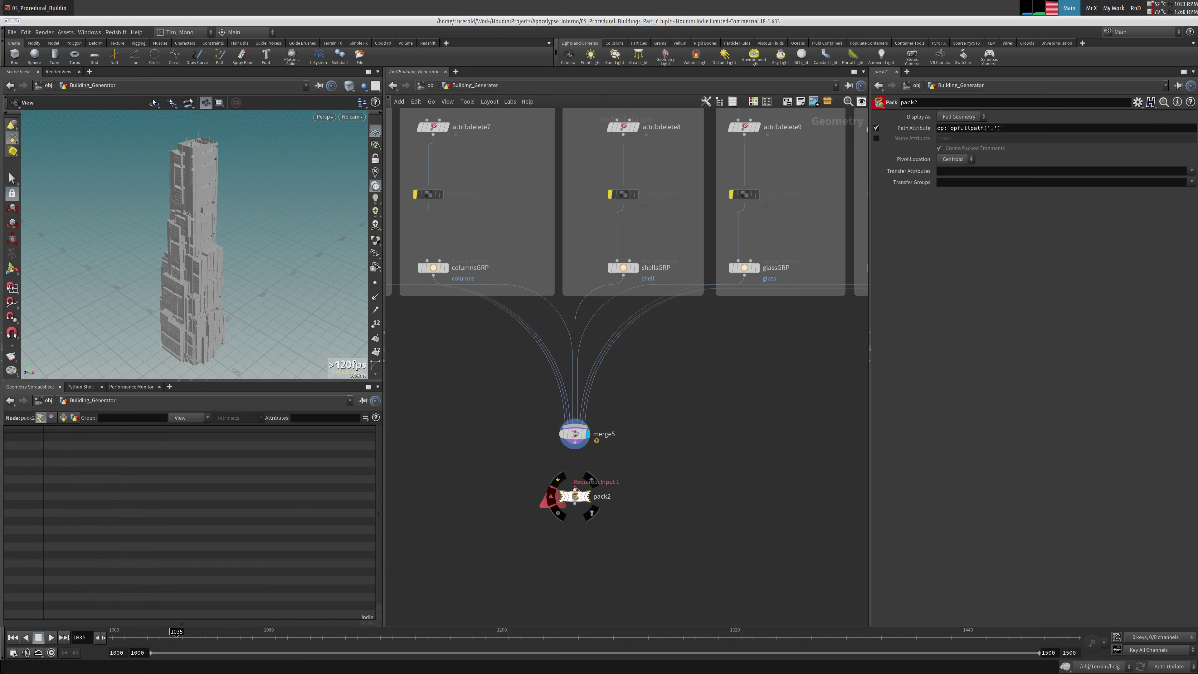
Disable pack2's path attribute, enable its name attribute, set Transfer Attributes to name, and display the node
click(875, 128)
click(876, 138)
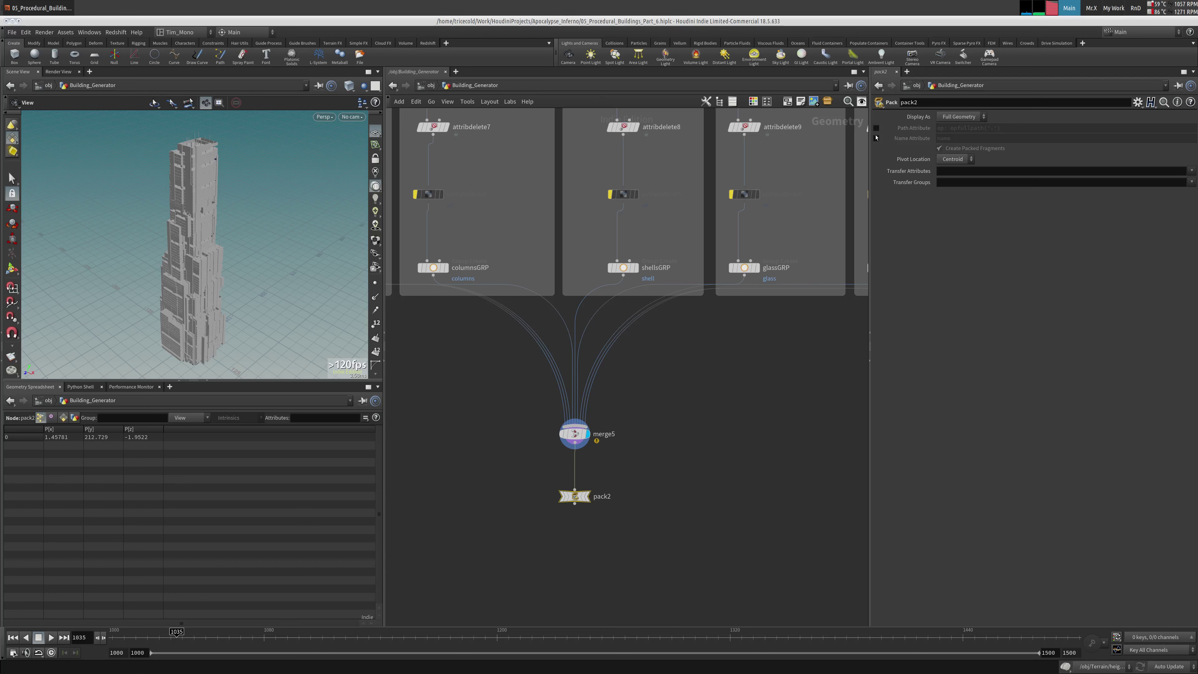
click(1192, 171)
click(1177, 201)
middle_drag(700, 449, 706, 397)
click(592, 446)
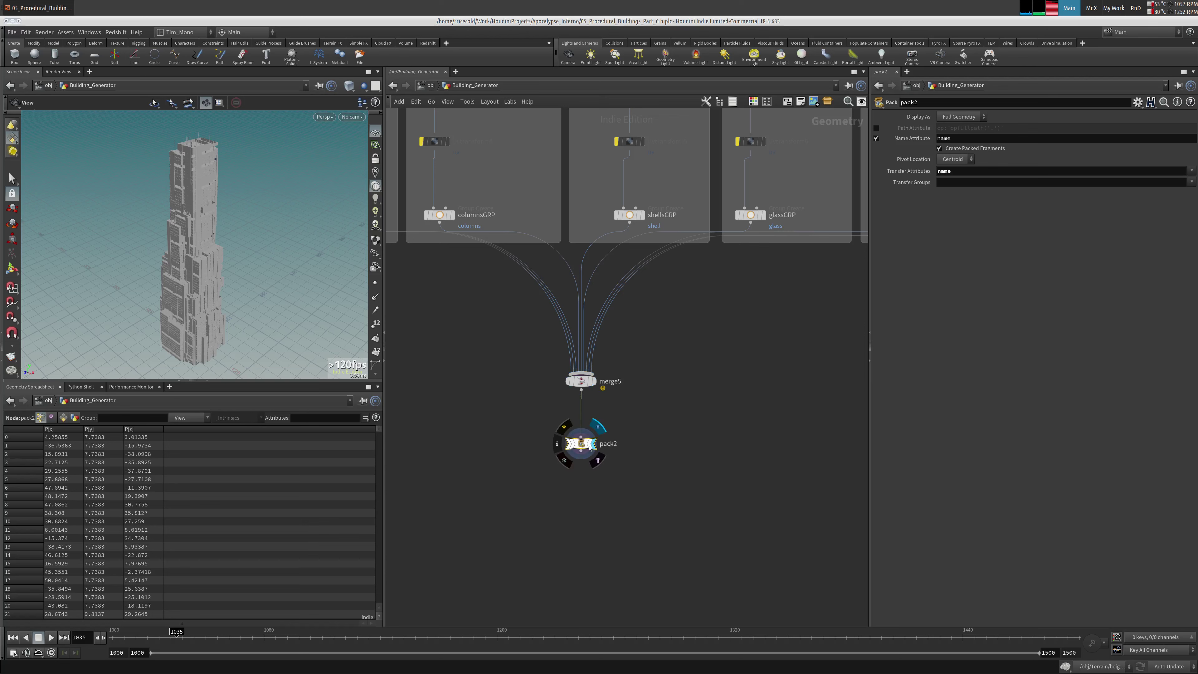
key(Tab)
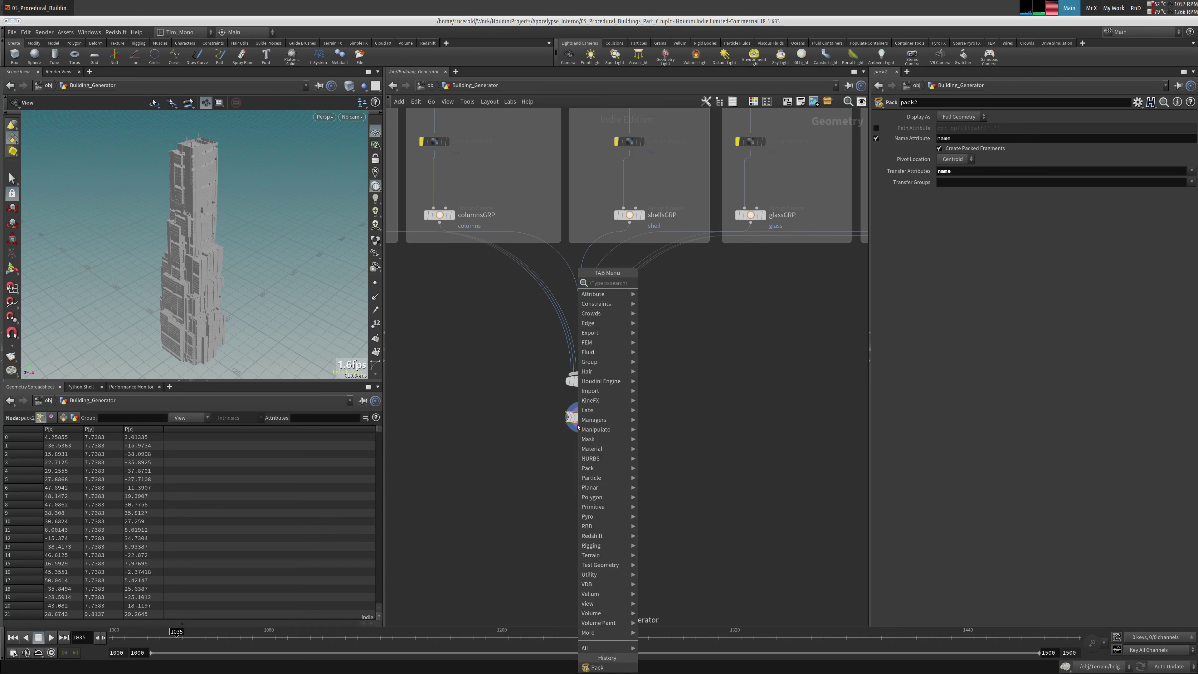
text(pack)
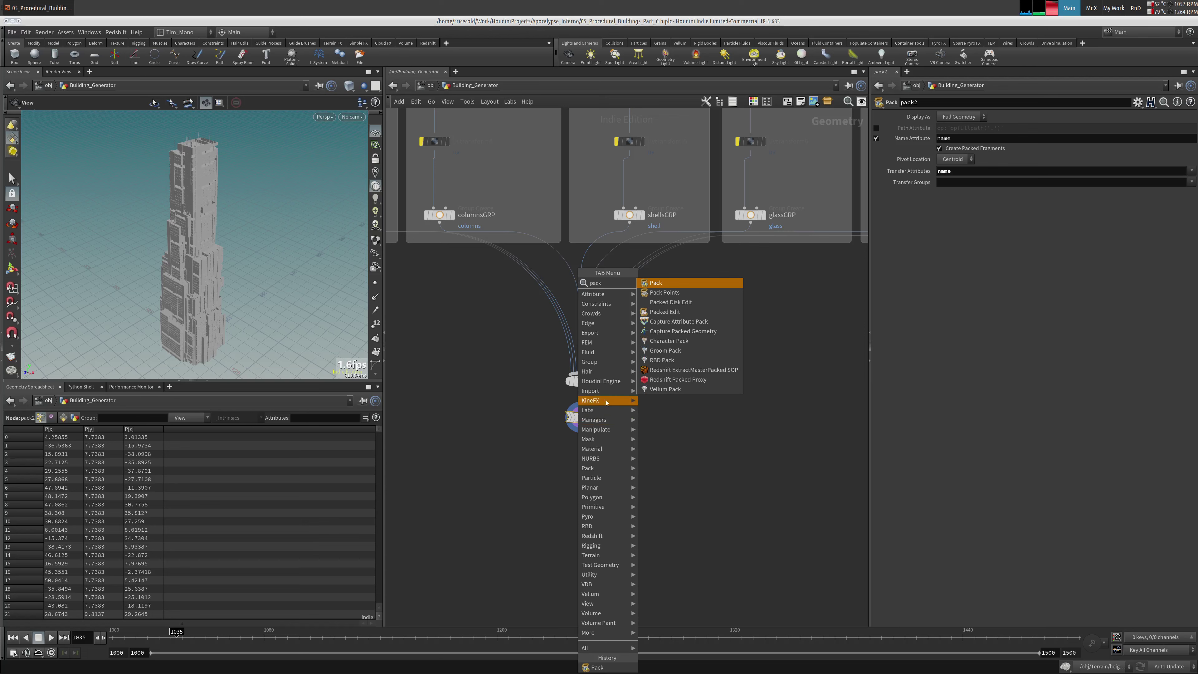
click(672, 312)
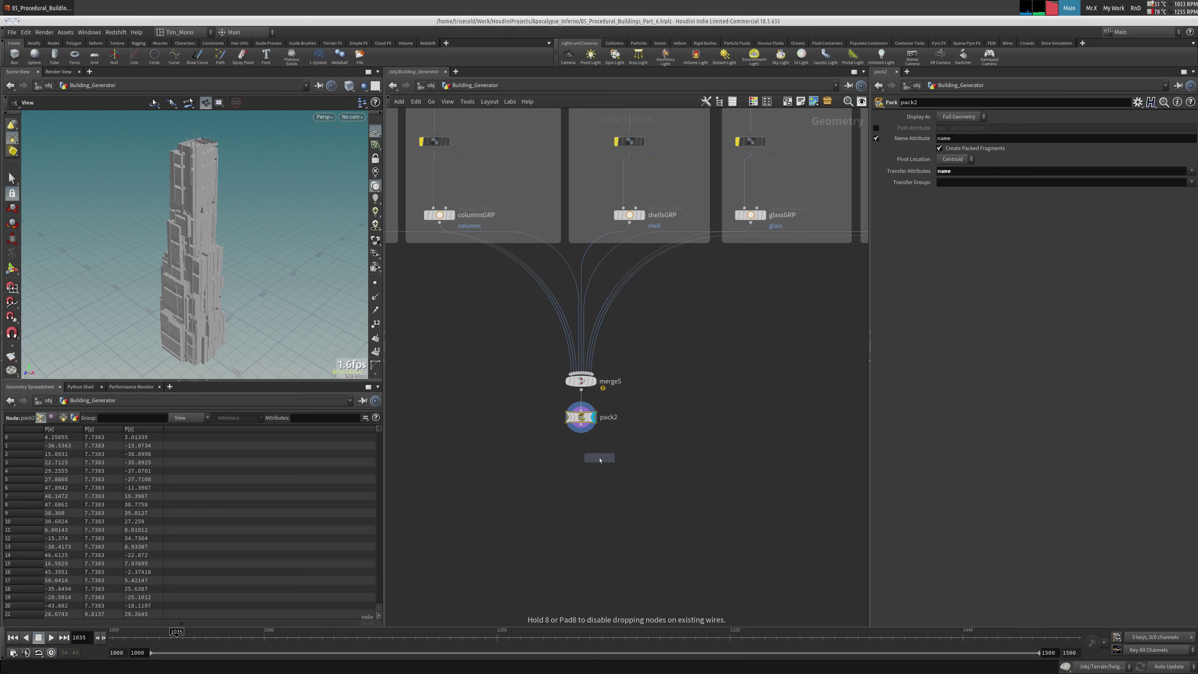
key(Tab)
text(pack)
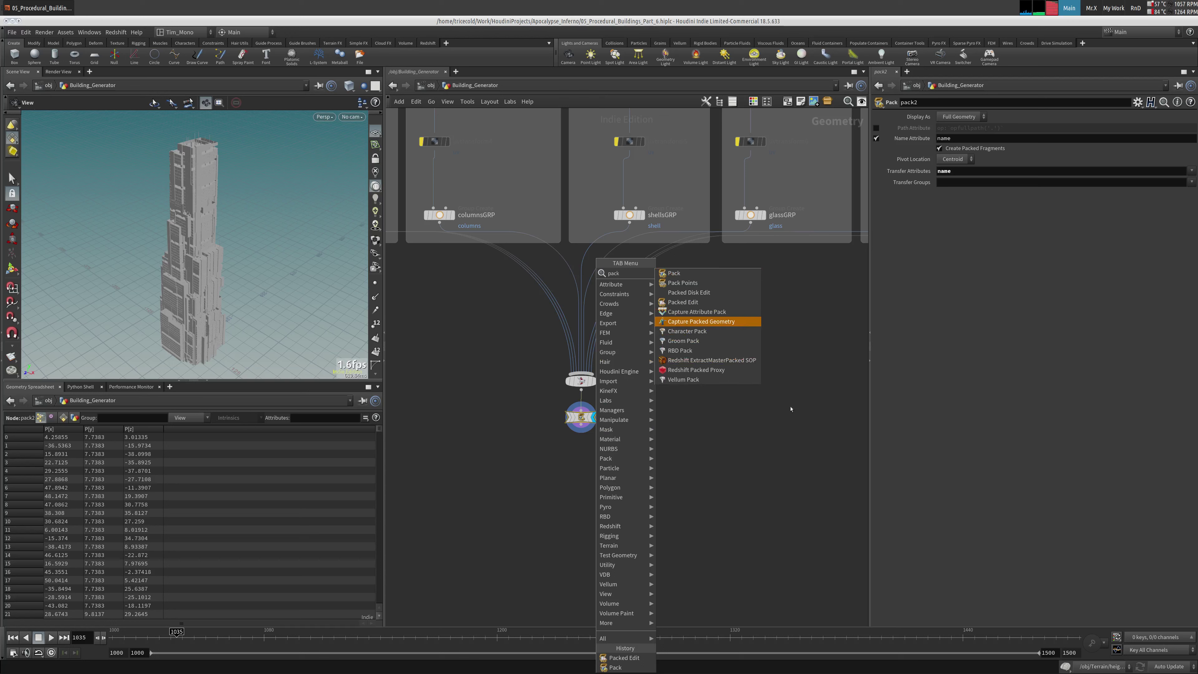
key(Escape)
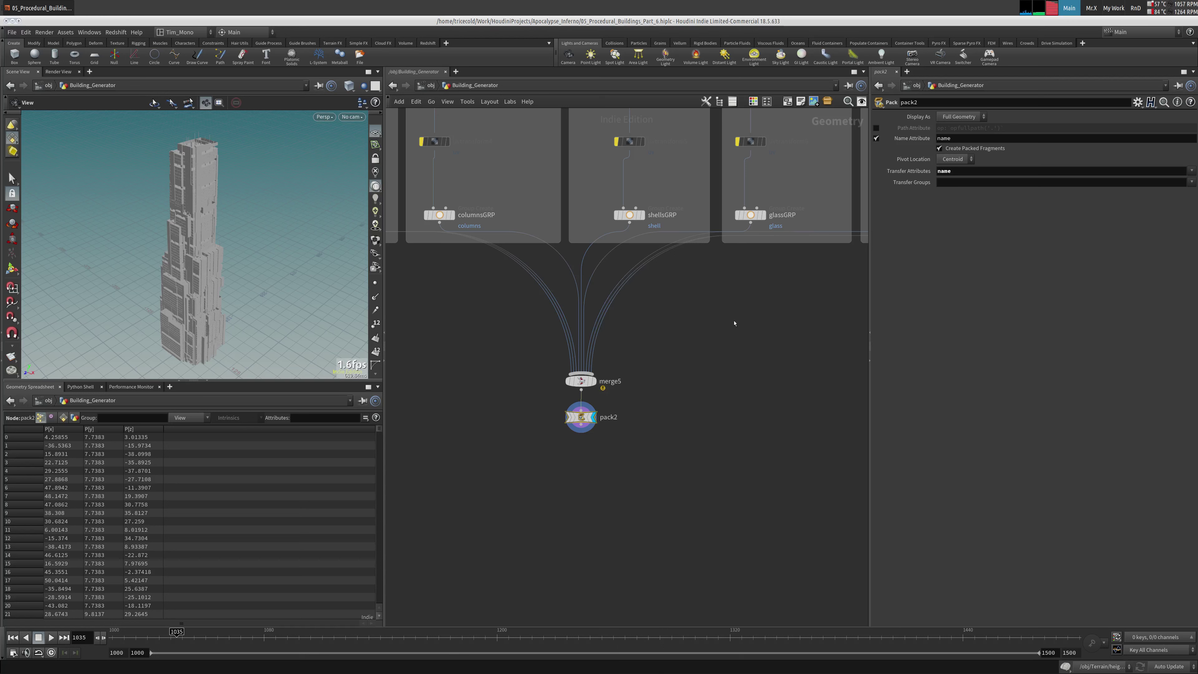
Set pack2 to display as Bounding Box and examine the packed building pieces in the viewport
click(957, 116)
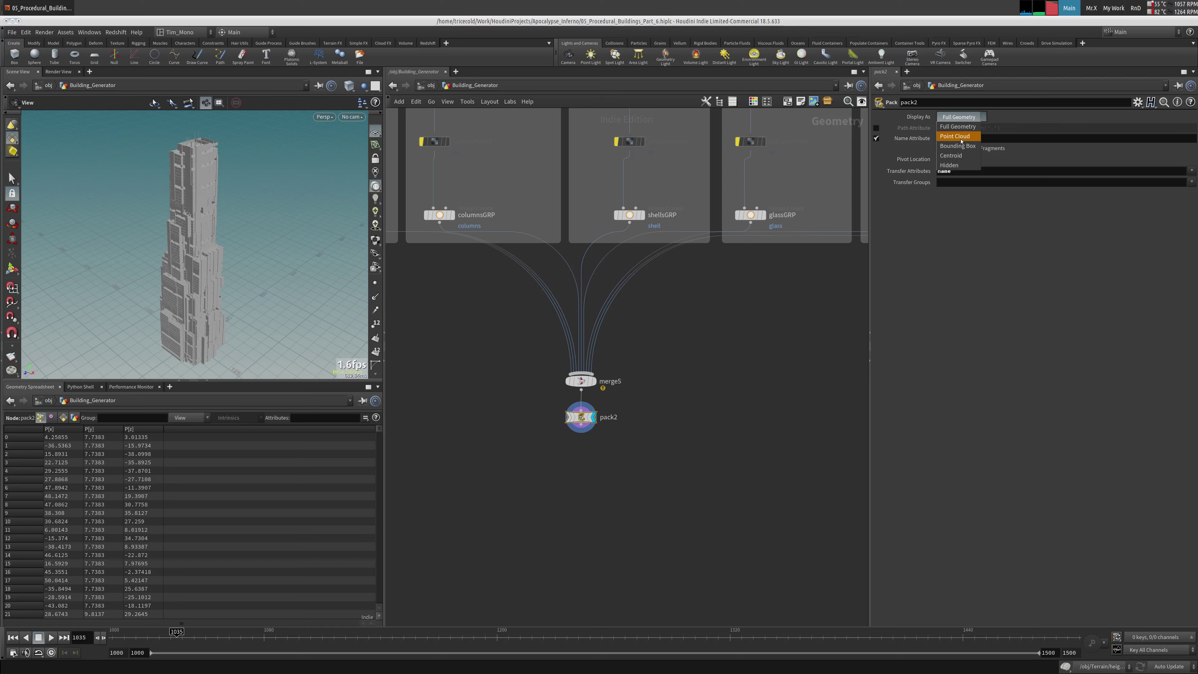
click(959, 146)
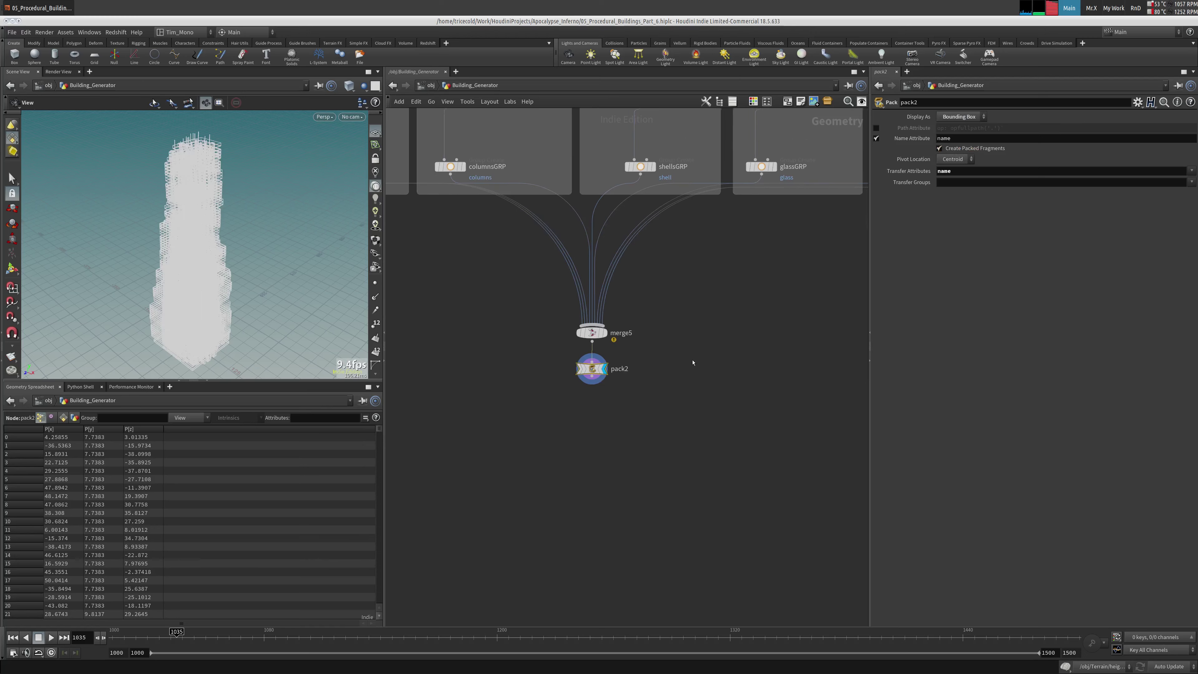
scroll(272, 249, down, 10)
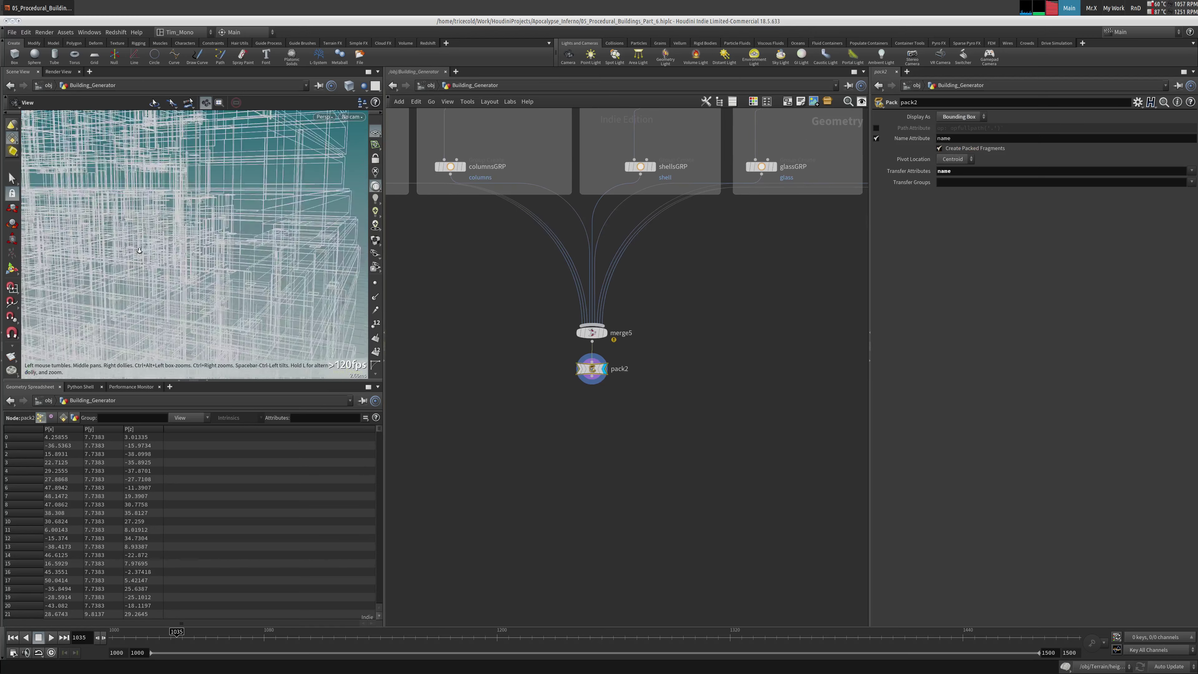
drag(273, 249, 255, 269)
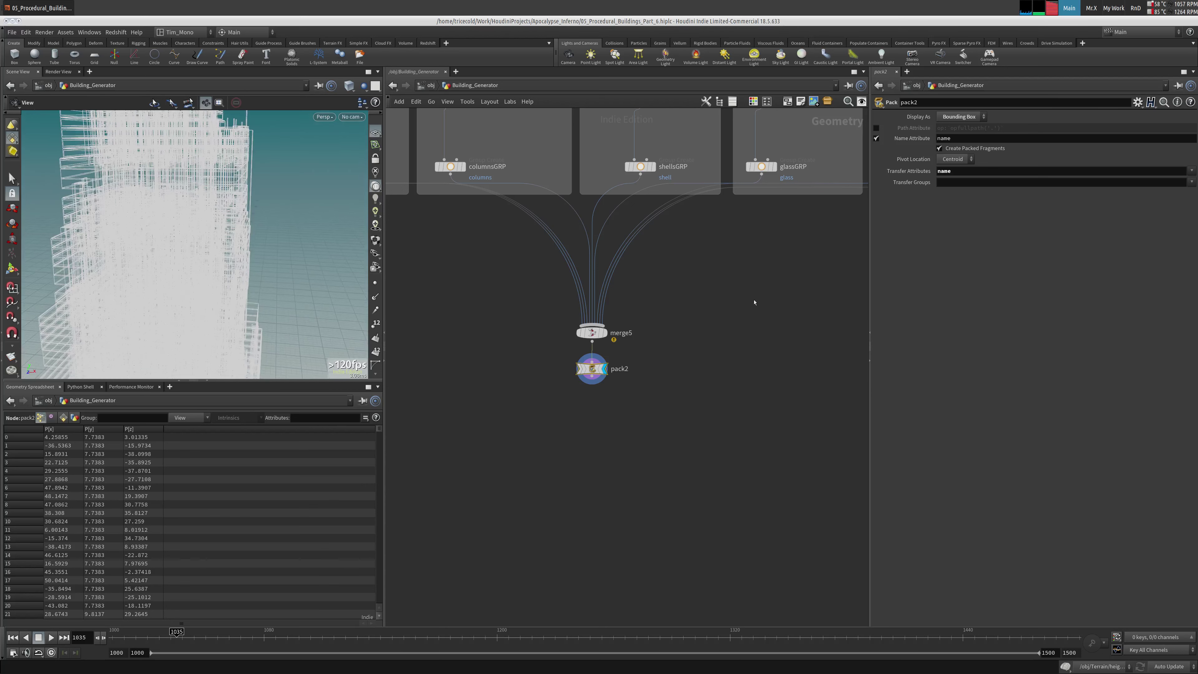
Set pack2's Name Attribute and Transfer Attributes to material
double_click(1012, 139)
text(material)
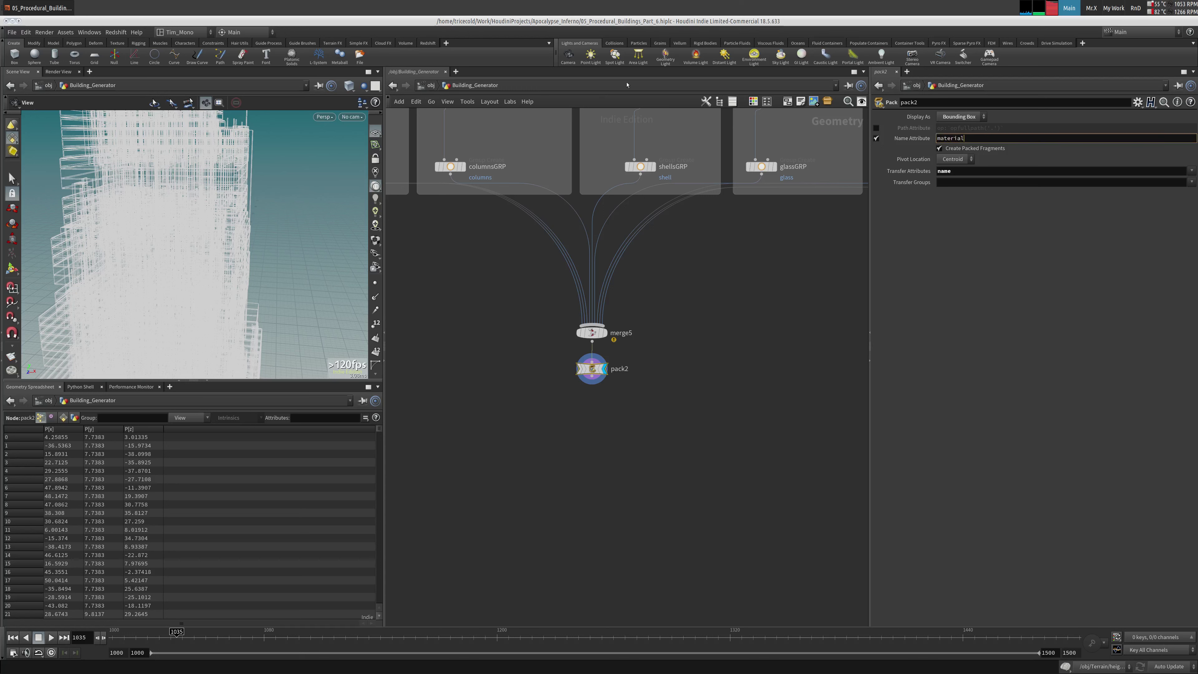
key(Return)
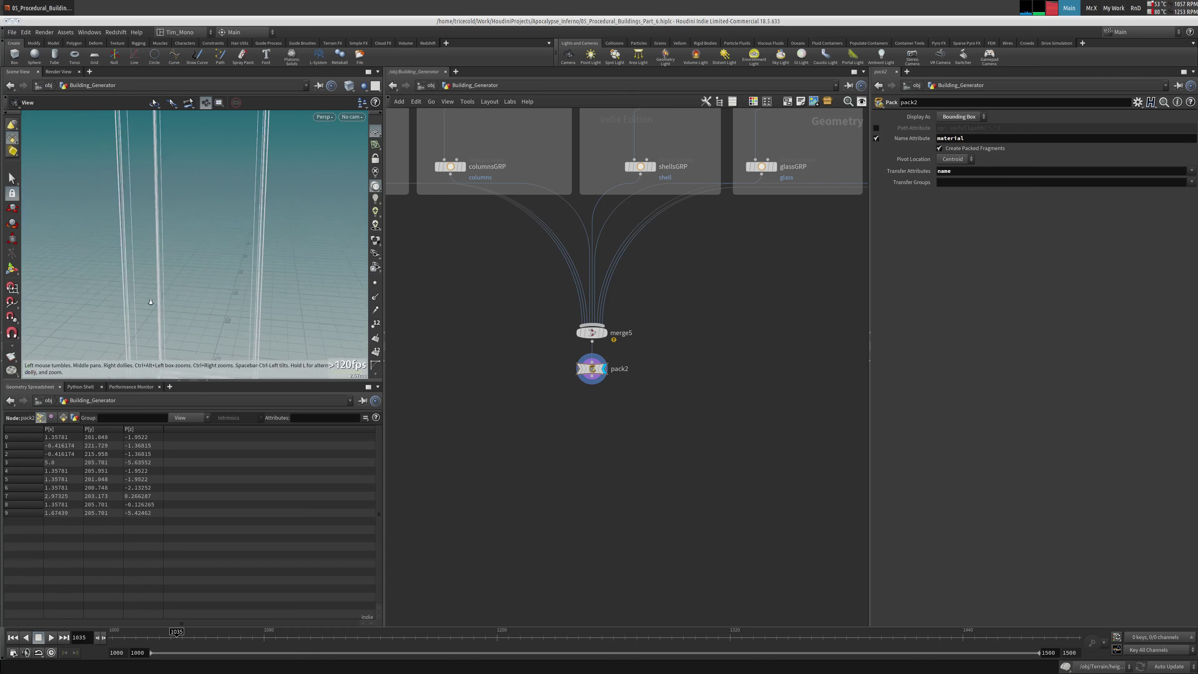
double_click(967, 170)
text(material)
key(Return)
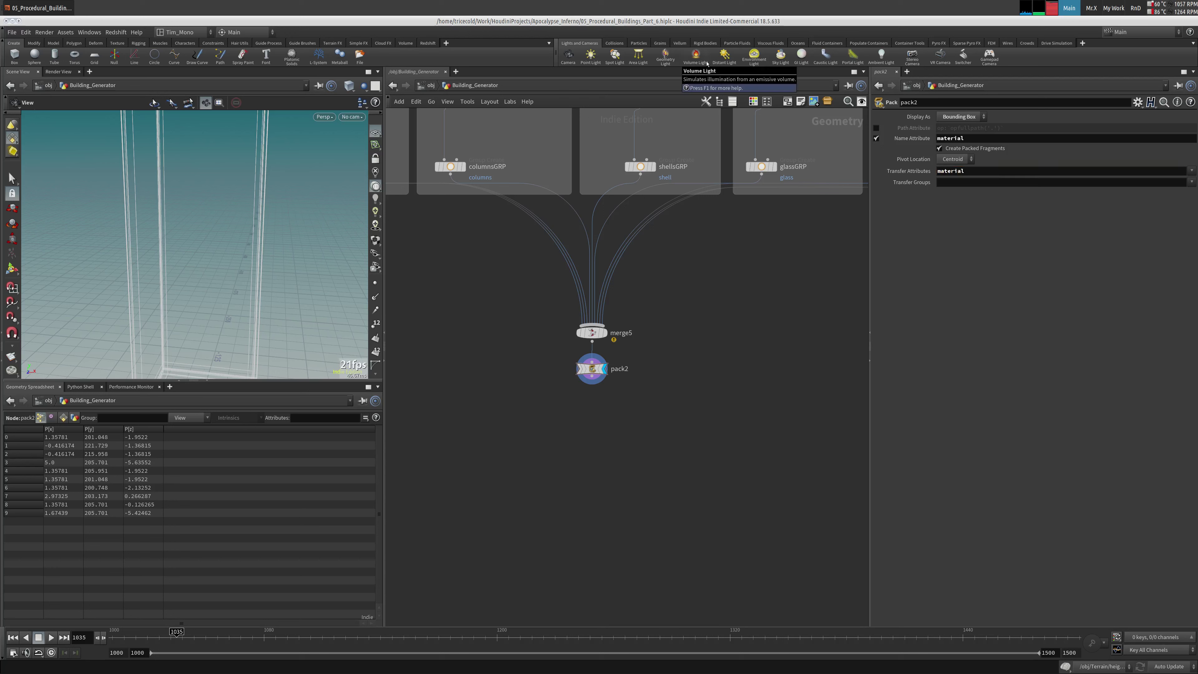
Examine the packed primitives' material values in the spreadsheet and their bounding boxes in the viewport
shift+click(592, 332)
click(63, 419)
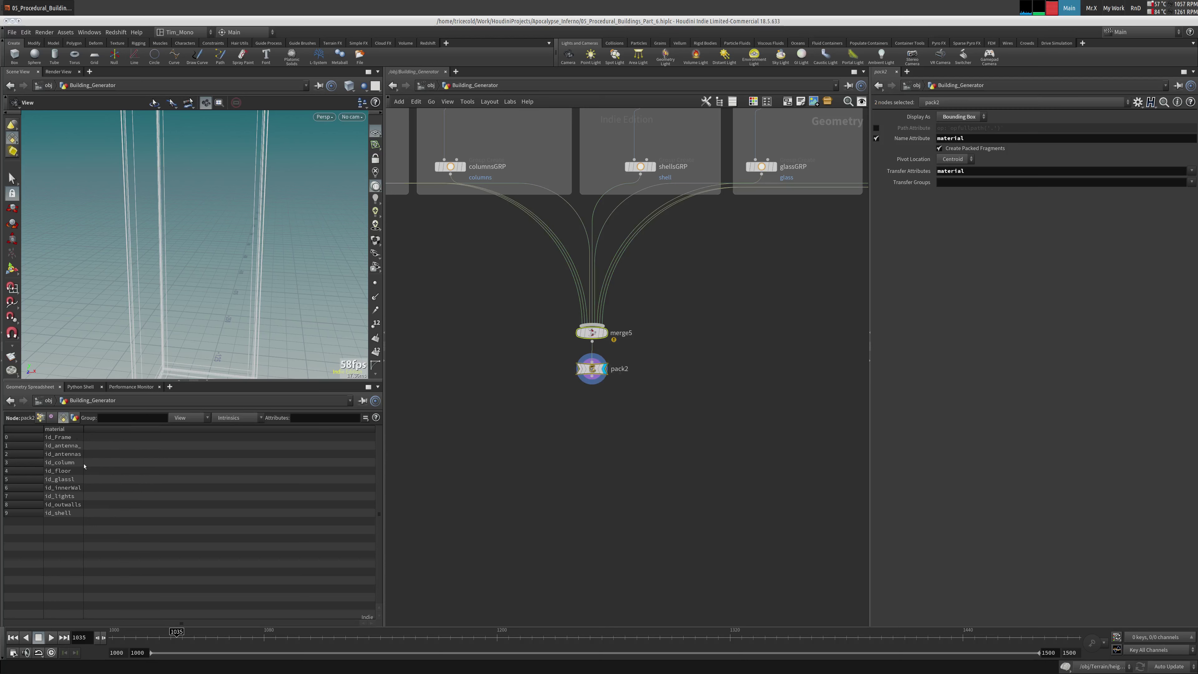
drag(83, 429, 168, 429)
scroll(227, 193, down, 5)
drag(228, 193, 152, 268)
scroll(195, 275, up, 5)
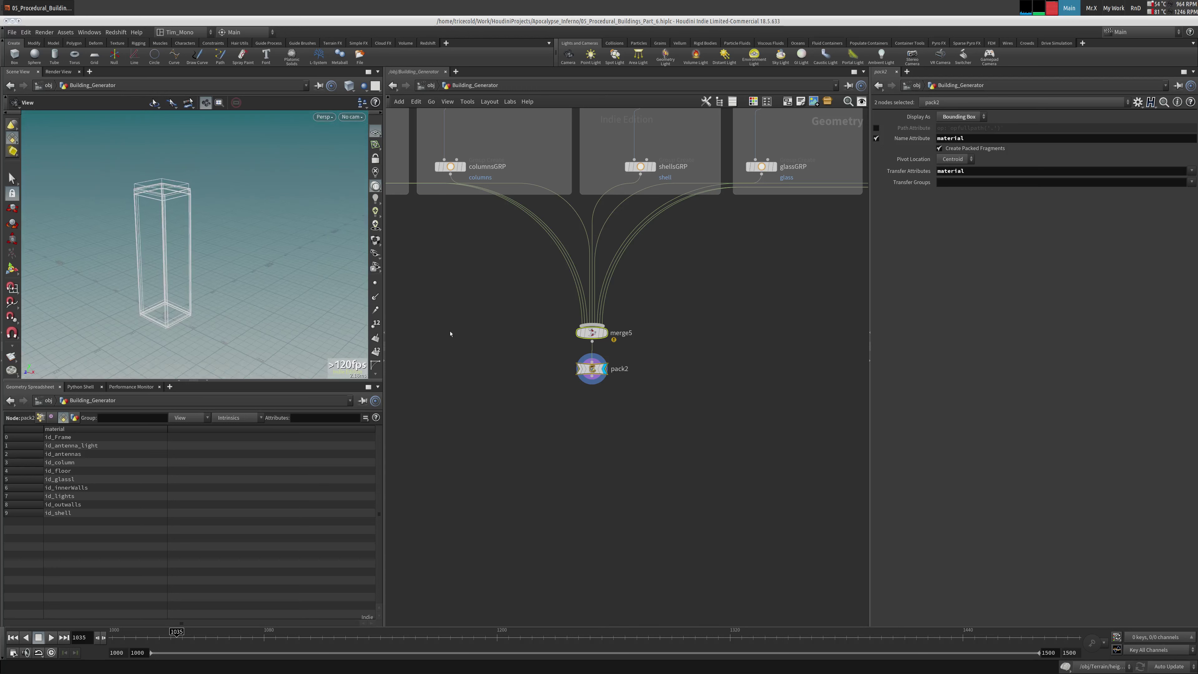
scroll(151, 268, up, 8)
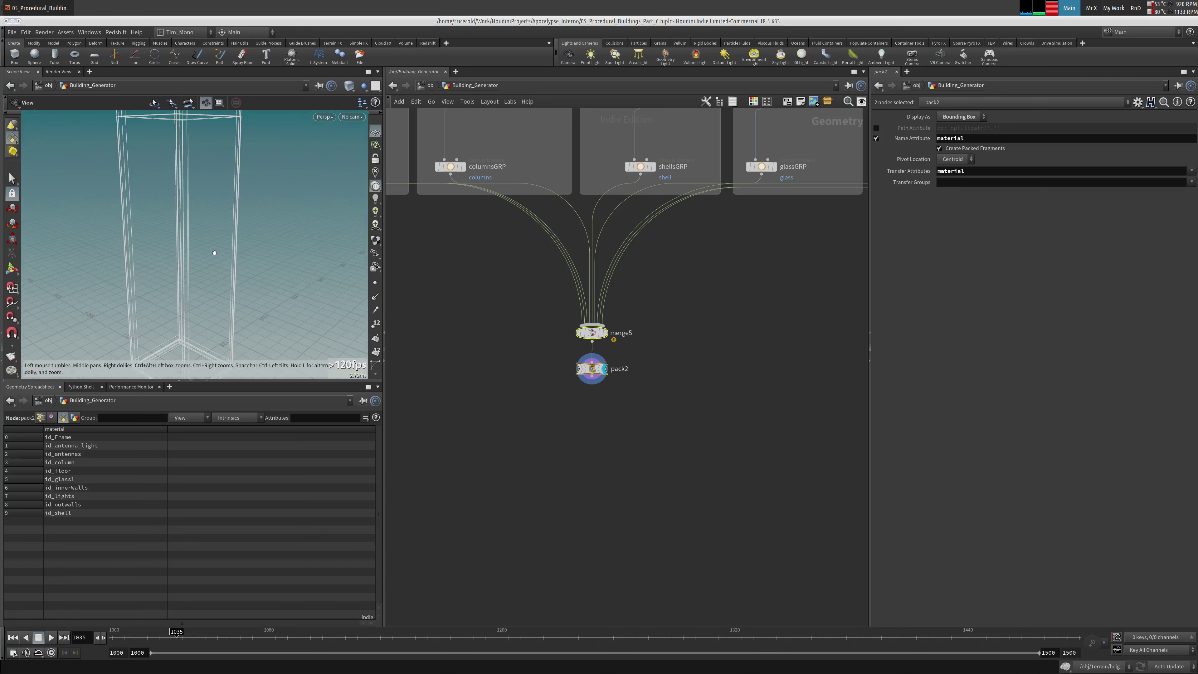
drag(77, 439, 113, 513)
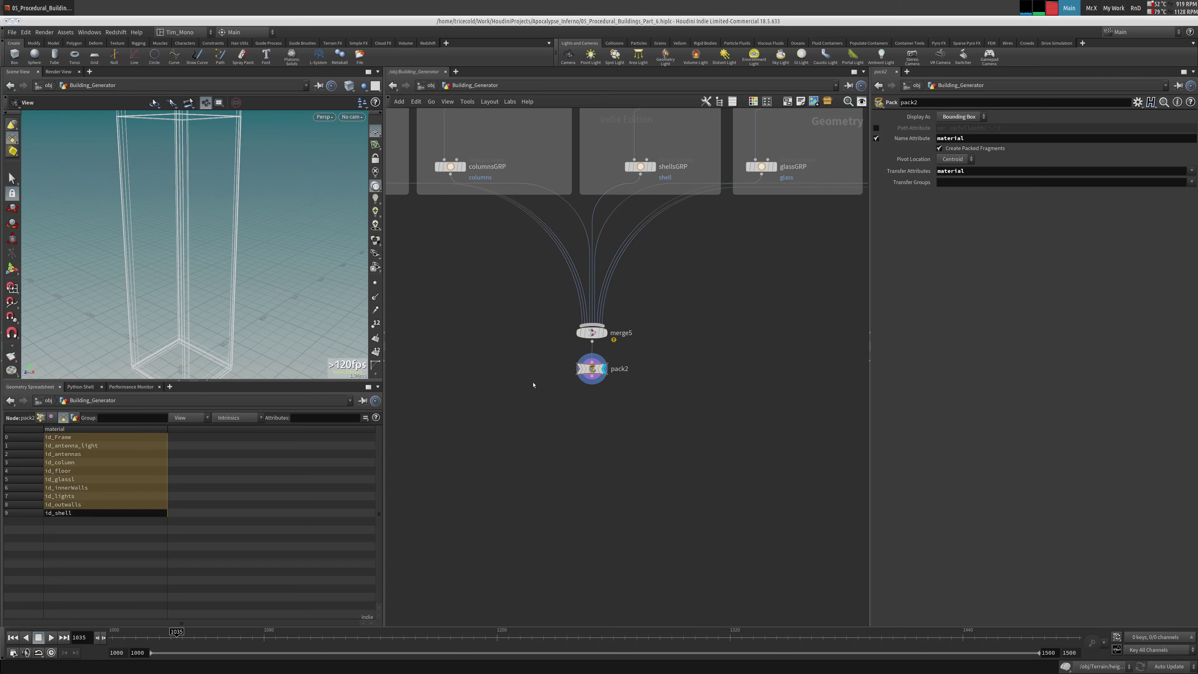
Delete pack2 and add a Null below merge5 named OUT_BUILDING
key(Delete)
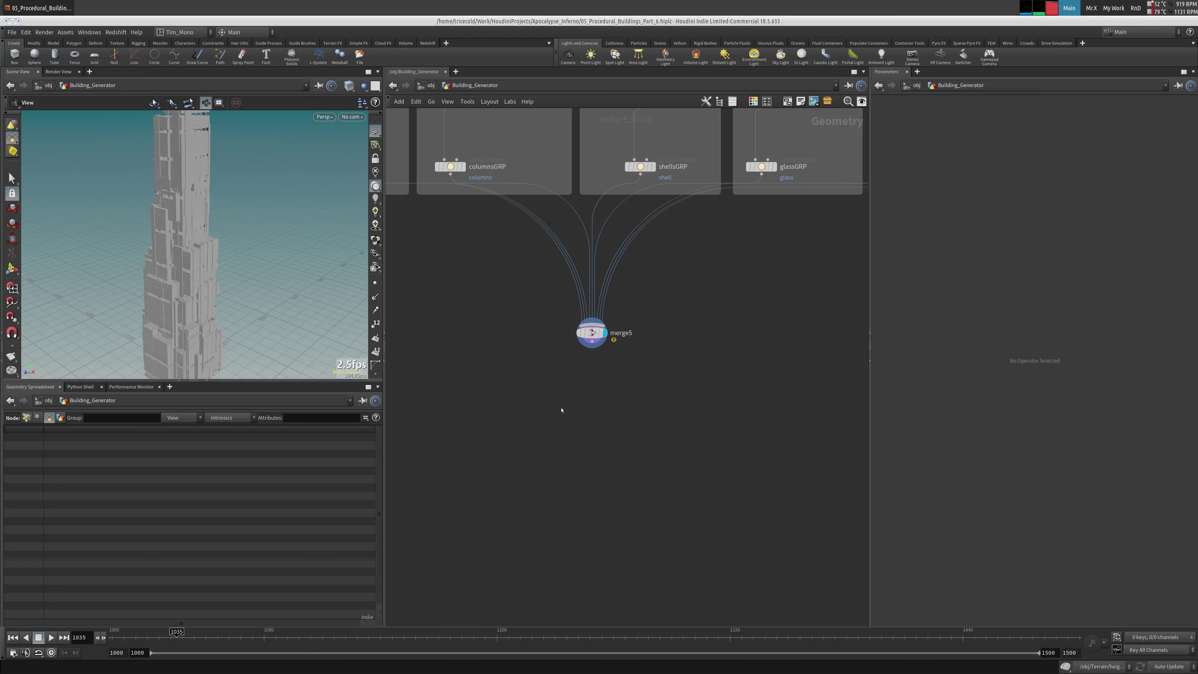
key(Tab)
mouse_move(566, 383)
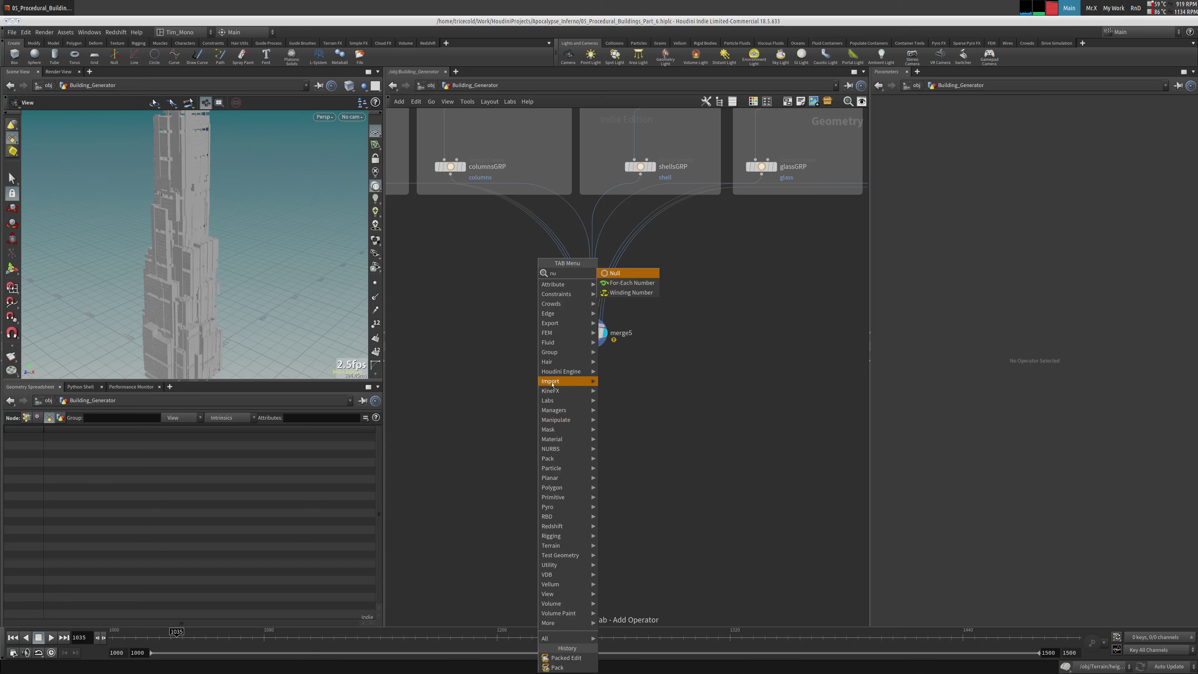
click(628, 284)
click(587, 441)
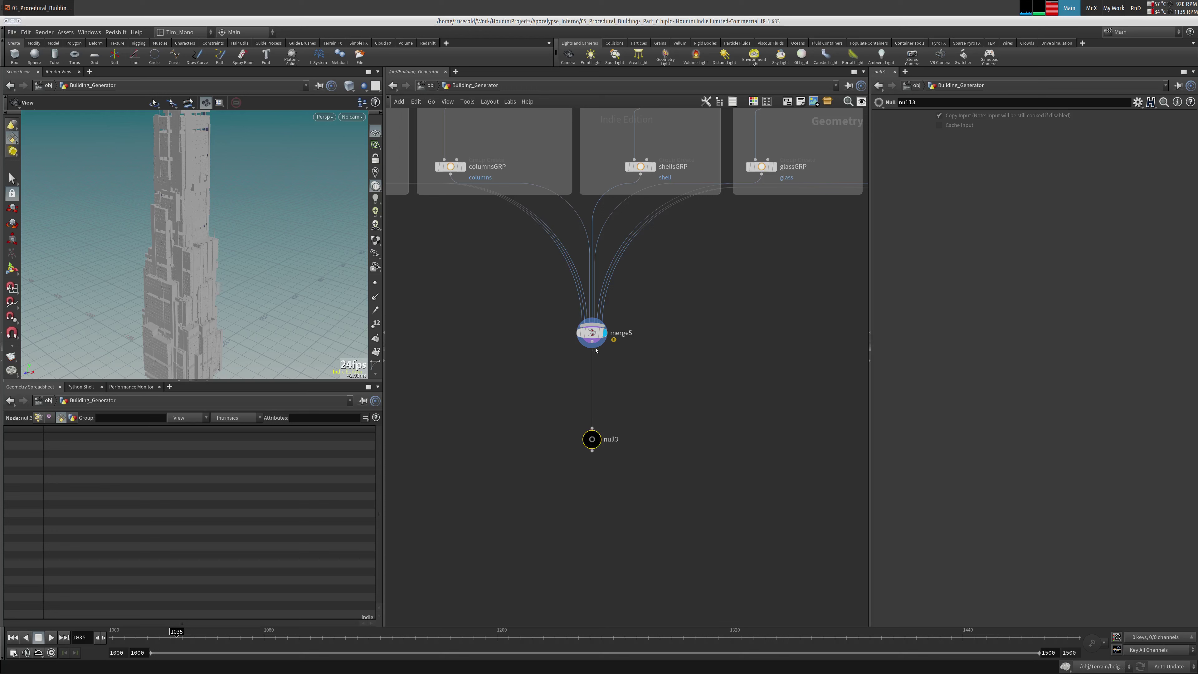
double_click(618, 440)
text(O)
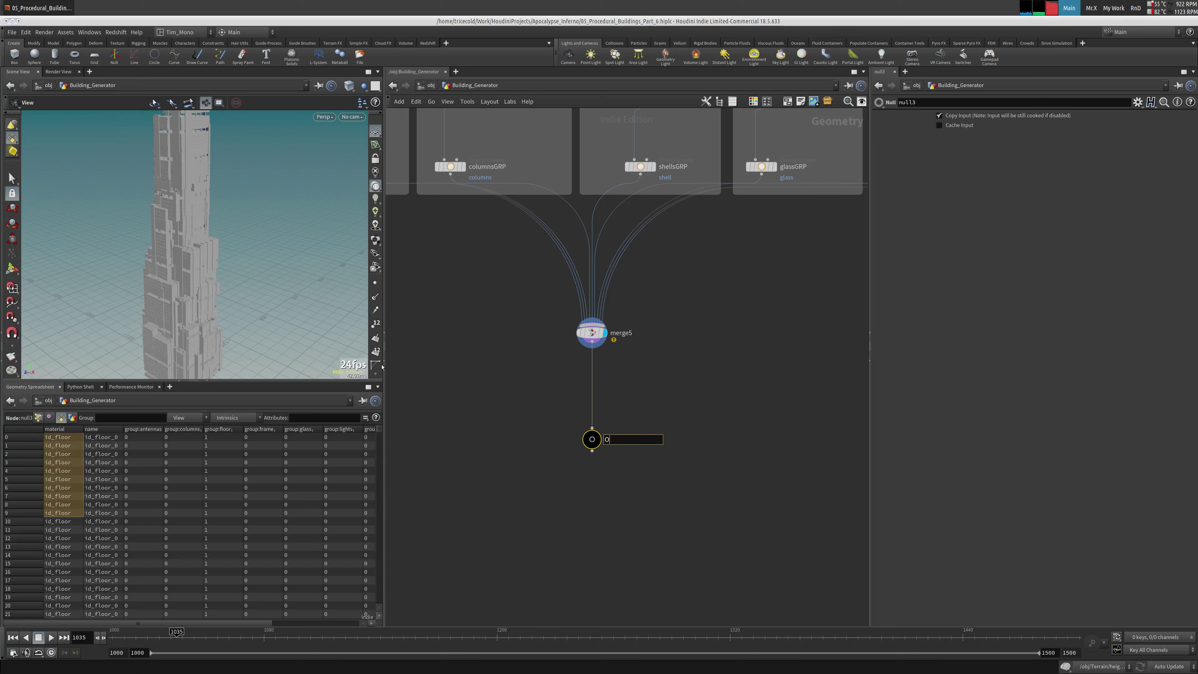
text(UT_BUILDING)
key(Return)
Go up to the object level and open the Simulations TOP network, framing its task nodes
key(u)
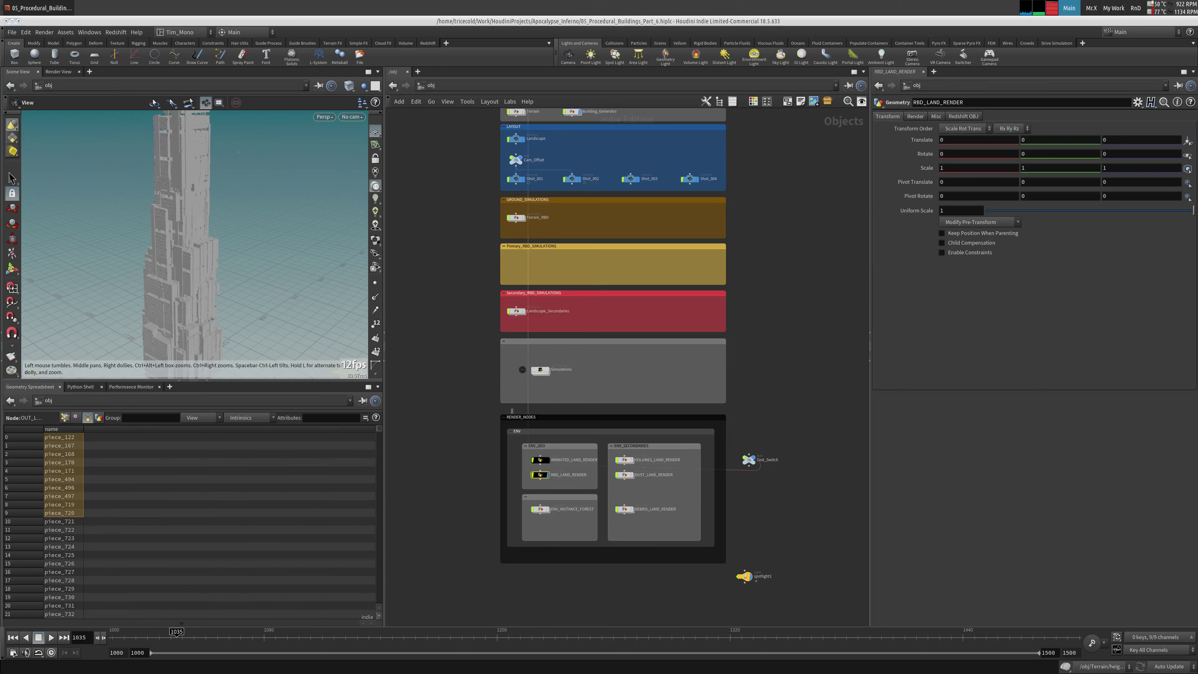
drag(542, 373, 548, 372)
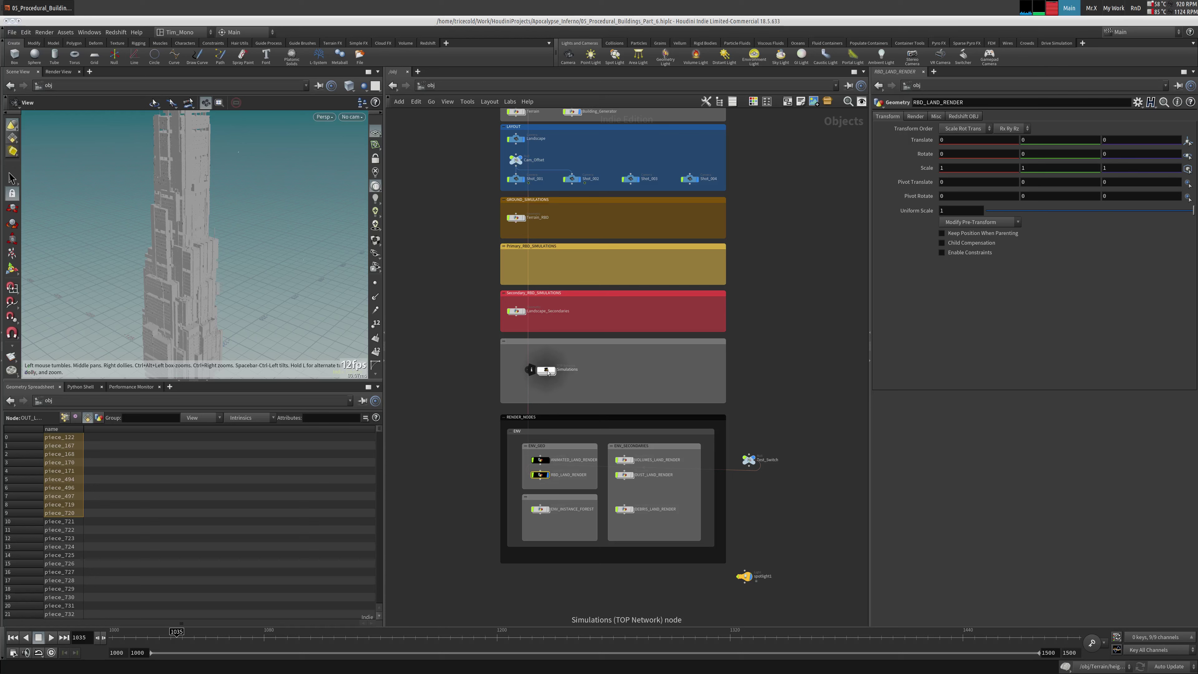
double_click(547, 371)
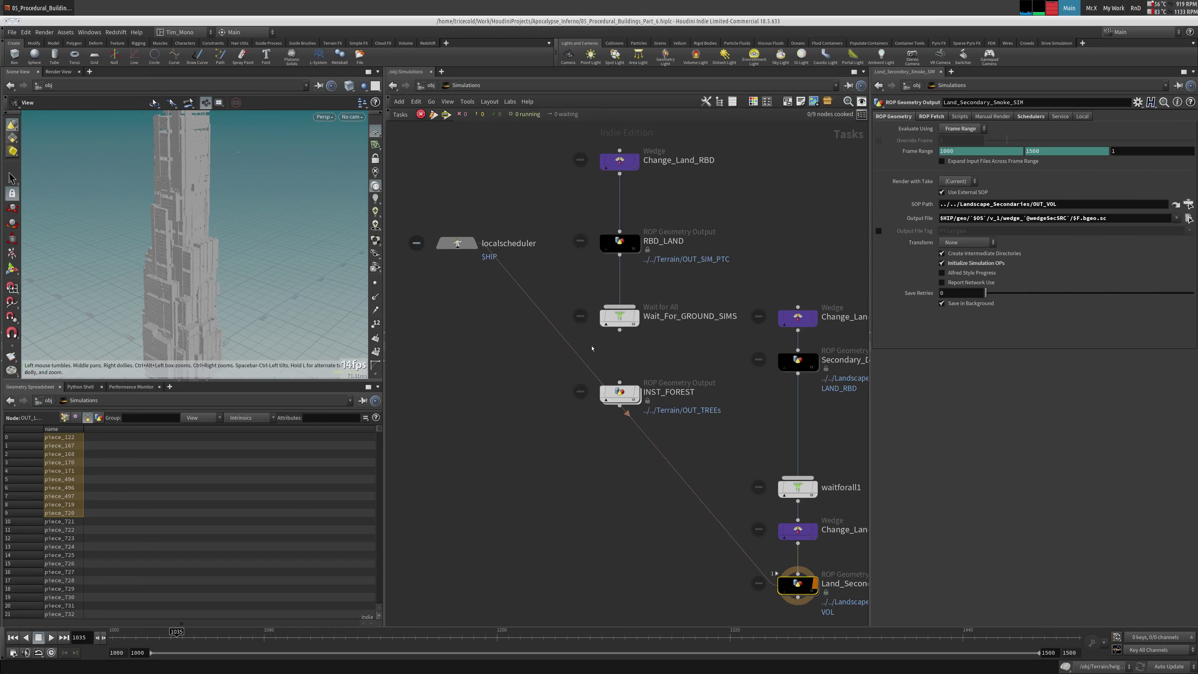
drag(444, 289, 547, 509)
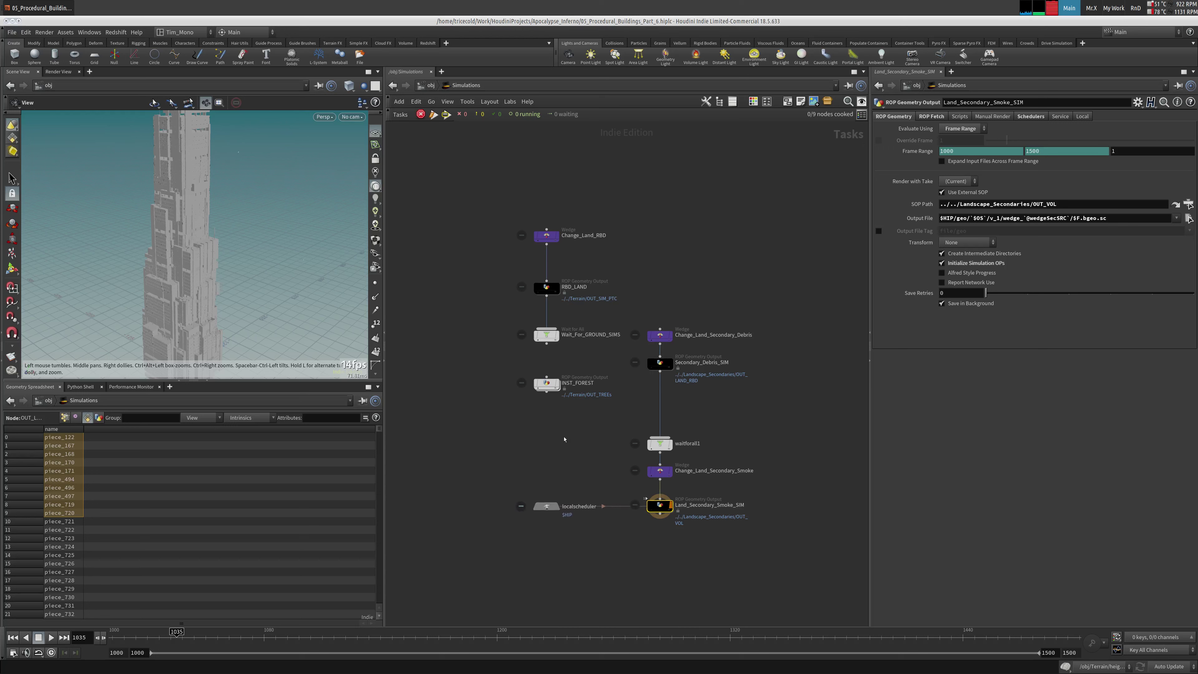
key(h)
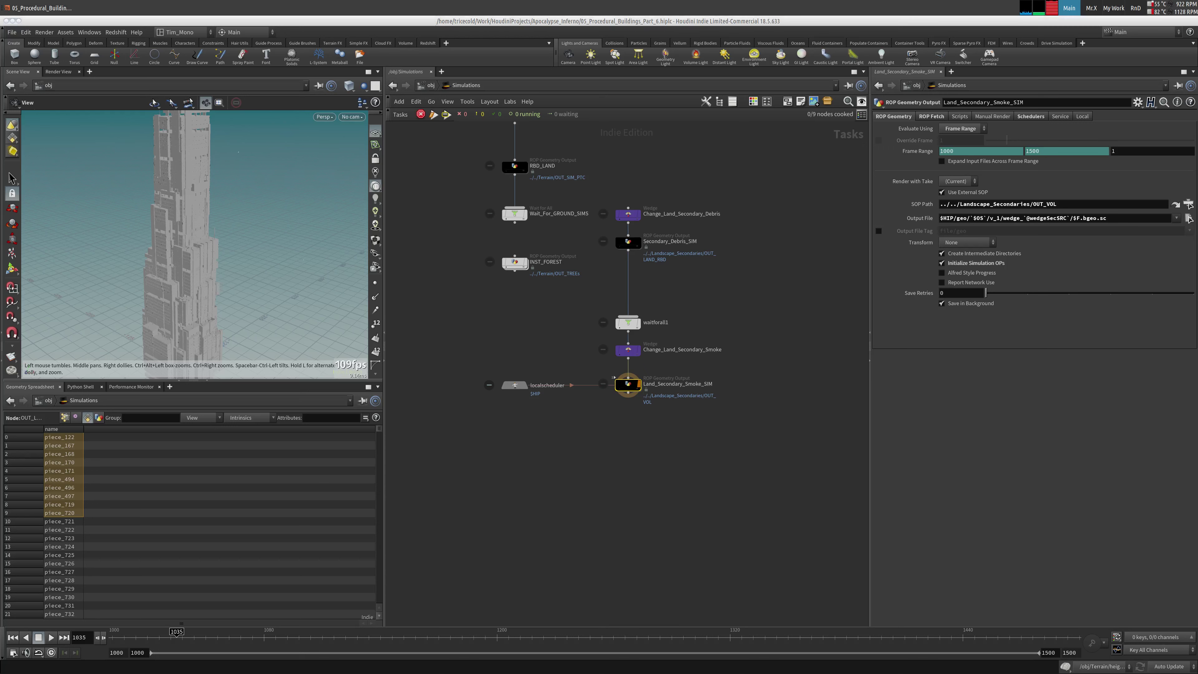
Duplicate the Change_Land_RBD and RBD_LAND nodes and rename the wedge copy Change_Building_Wedge
drag(735, 264, 664, 464)
key(ctrl+c)
key(ctrl+v)
double_click(533, 372)
text(Change_Building_Wegd)
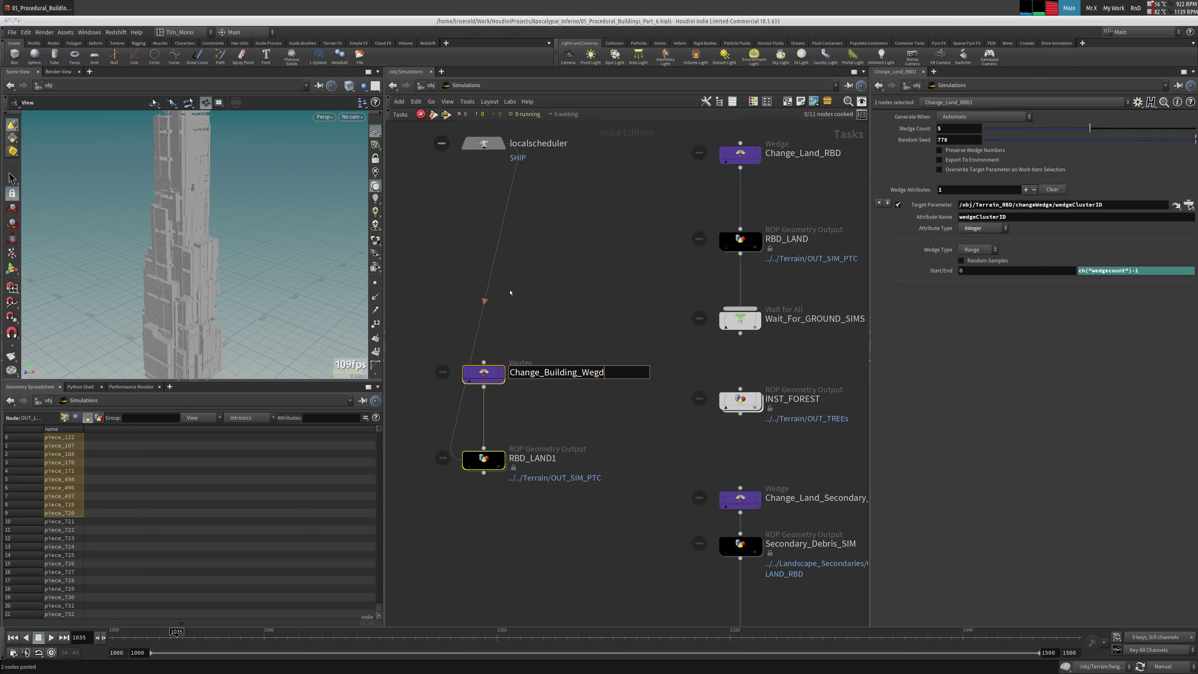
key(BackSpace)
key(BackSpace)
text(dge)
Rename the duplicated ROP Geometry Output node Building_Geo
double_click(549, 459)
key(ctrl+a)
text(Building_Wedge)
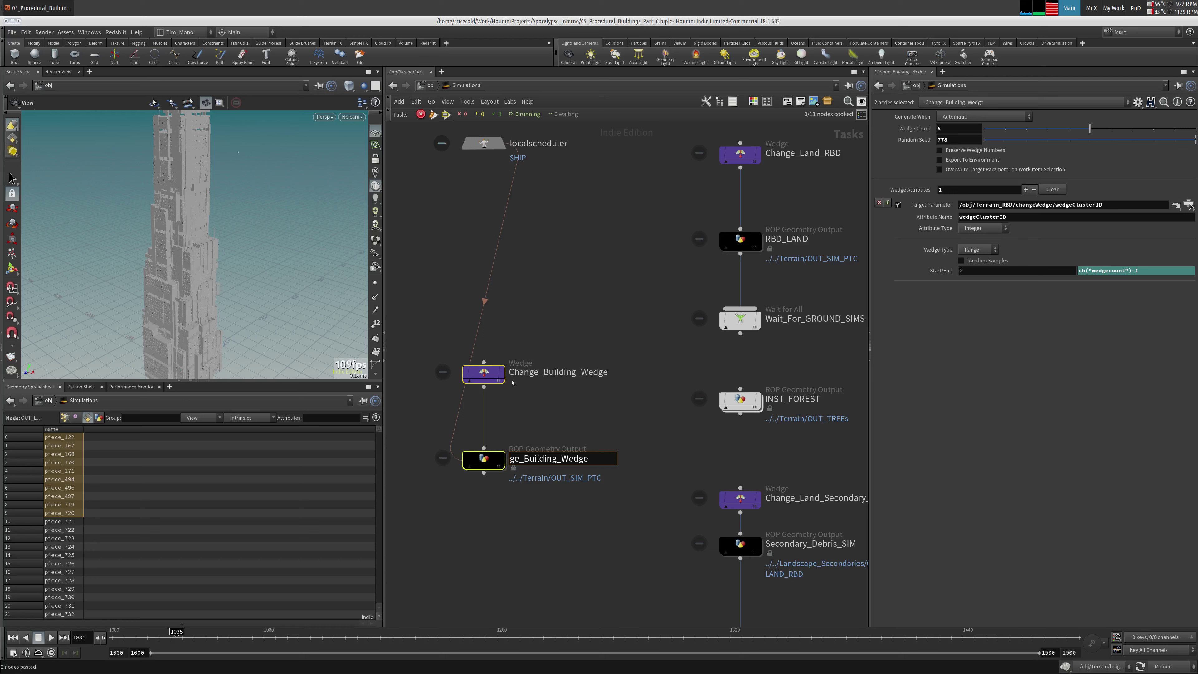
key(BackSpace)
key(BackSpace)
key(BackSpace)
key(BackSpace)
key(BackSpace)
text(Geo)
key(Return)
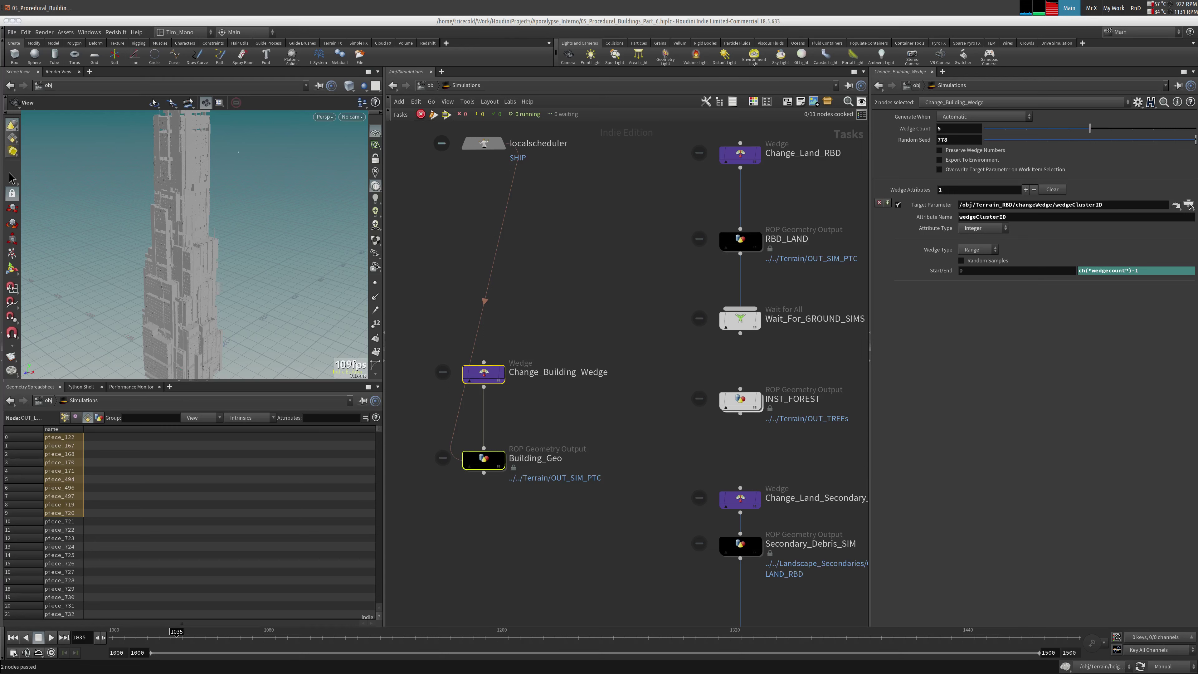
Rename the ROP Geometry Output node below Change_Building_Wedge as BuildingWedges
double_click(535, 458)
text(BuildingWedges)
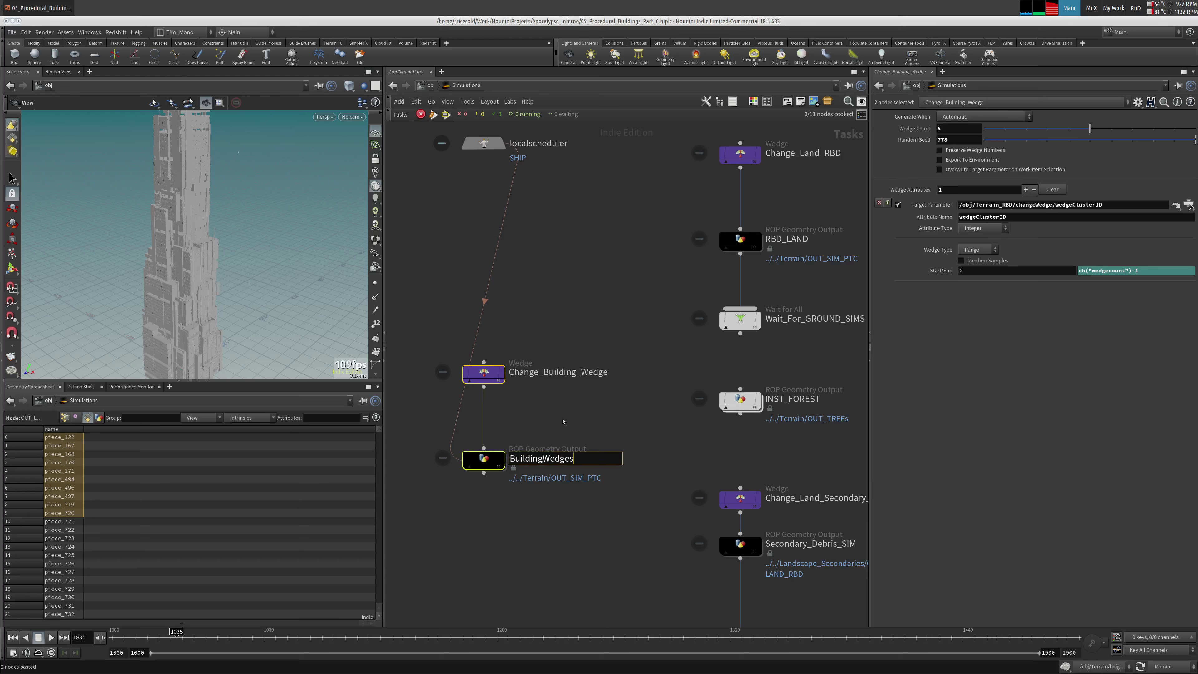
key(Return)
Set Change_Building_Wedge's wedge count to 10 and remove its wedgeClusterID attribute
click(554, 416)
middle_drag(554, 416, 553, 391)
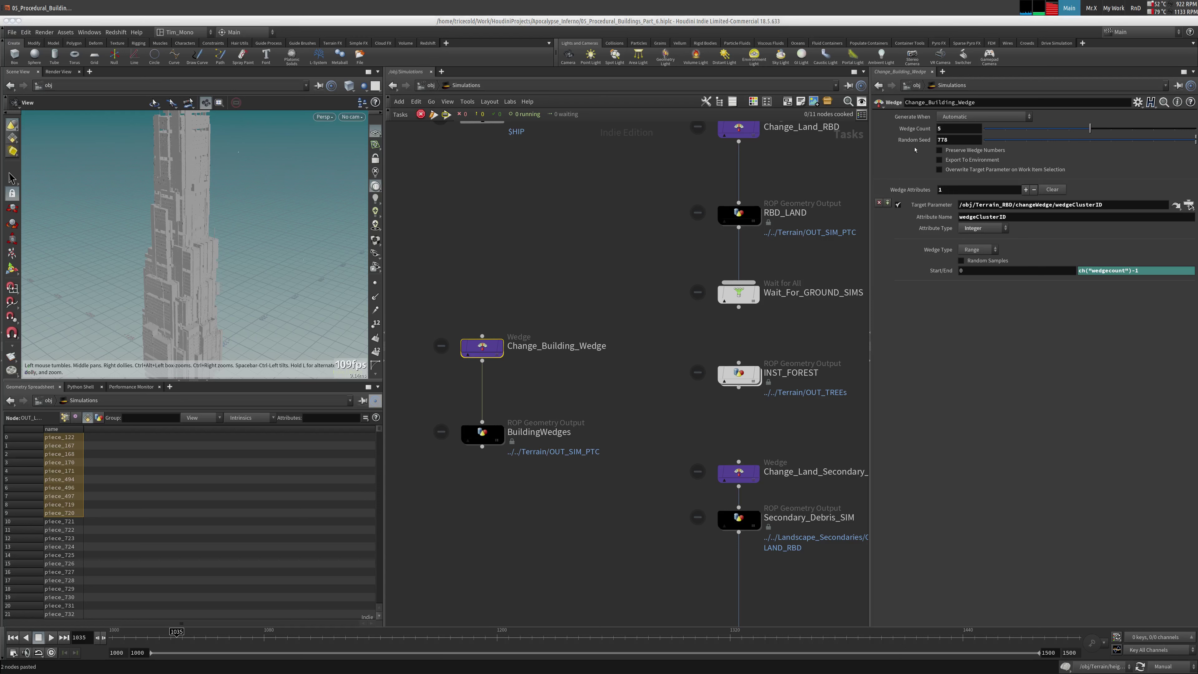
double_click(958, 128)
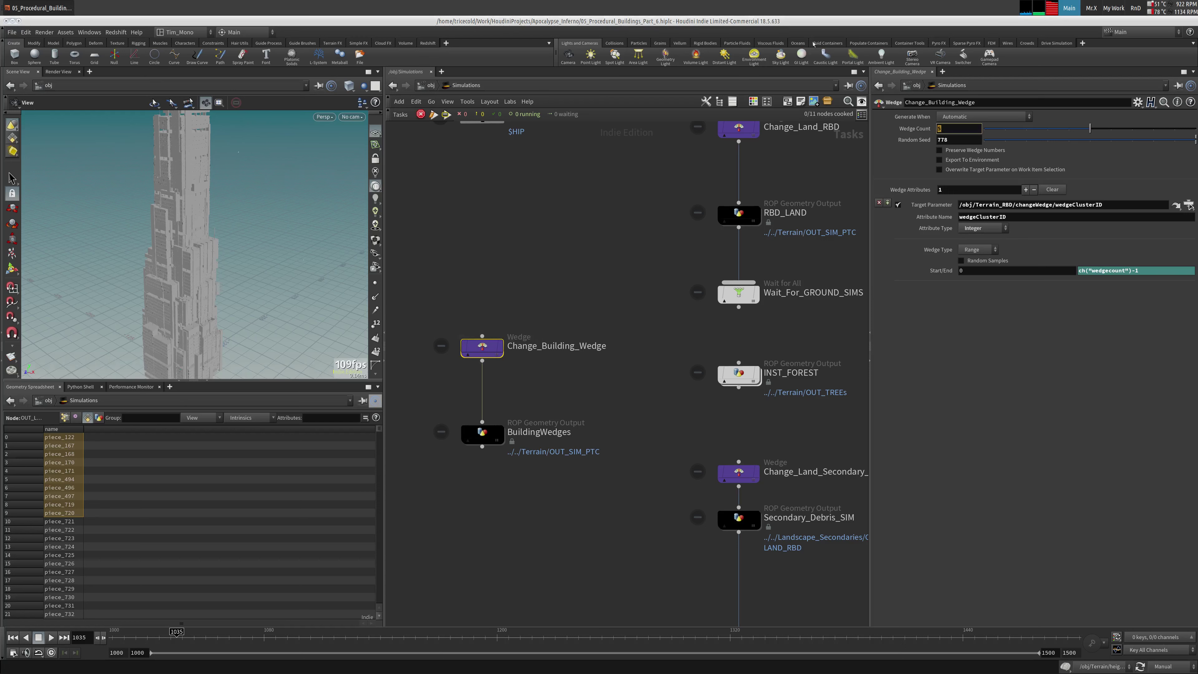
key(Tab)
click(881, 204)
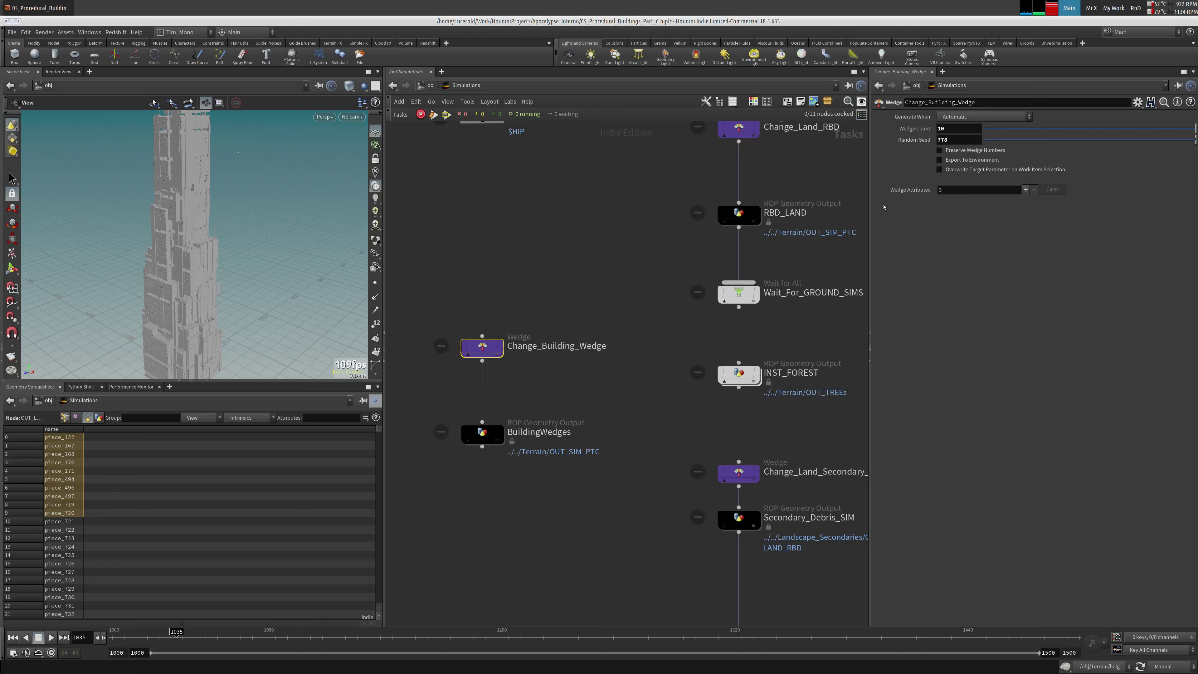
Add a wedge attribute named BuildingSeed to Change_Building_Wedge with the Integer type
click(1025, 190)
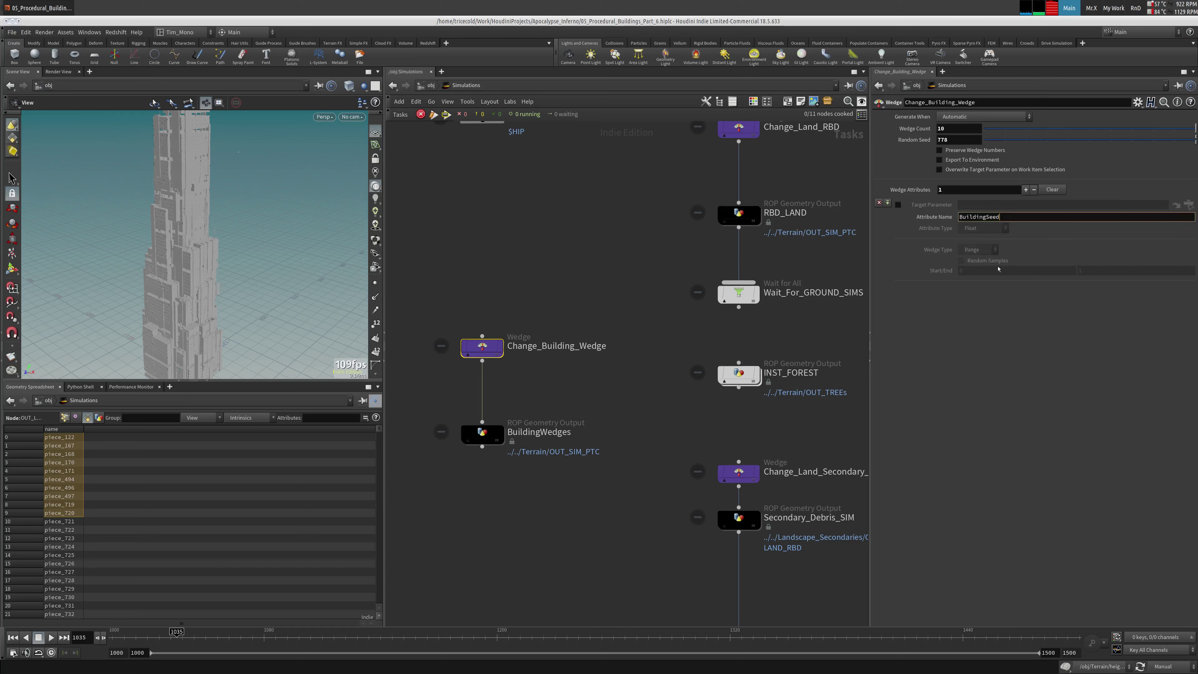
key(Return)
click(983, 228)
click(990, 268)
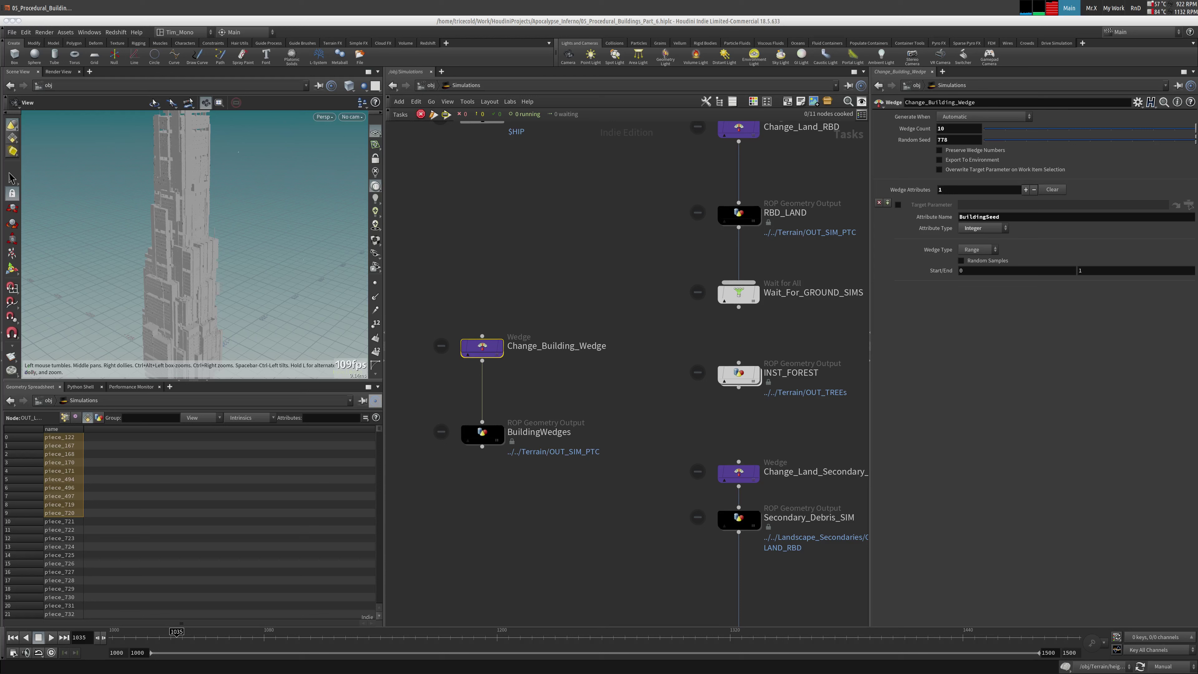
Replace wedgeClusterID with BuildingSeed in BuildingWedges' output file path and set it to evaluate a Single Frame
click(472, 434)
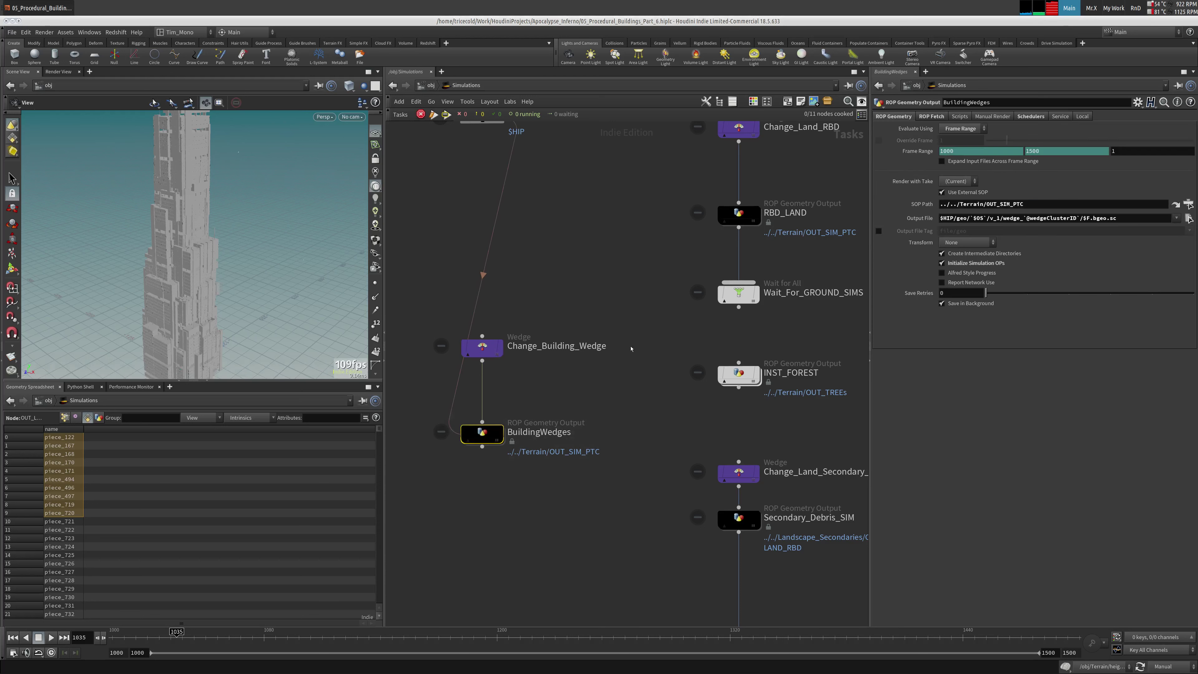
click(739, 214)
triple_click(1127, 218)
click(482, 434)
key(Return)
double_click(560, 433)
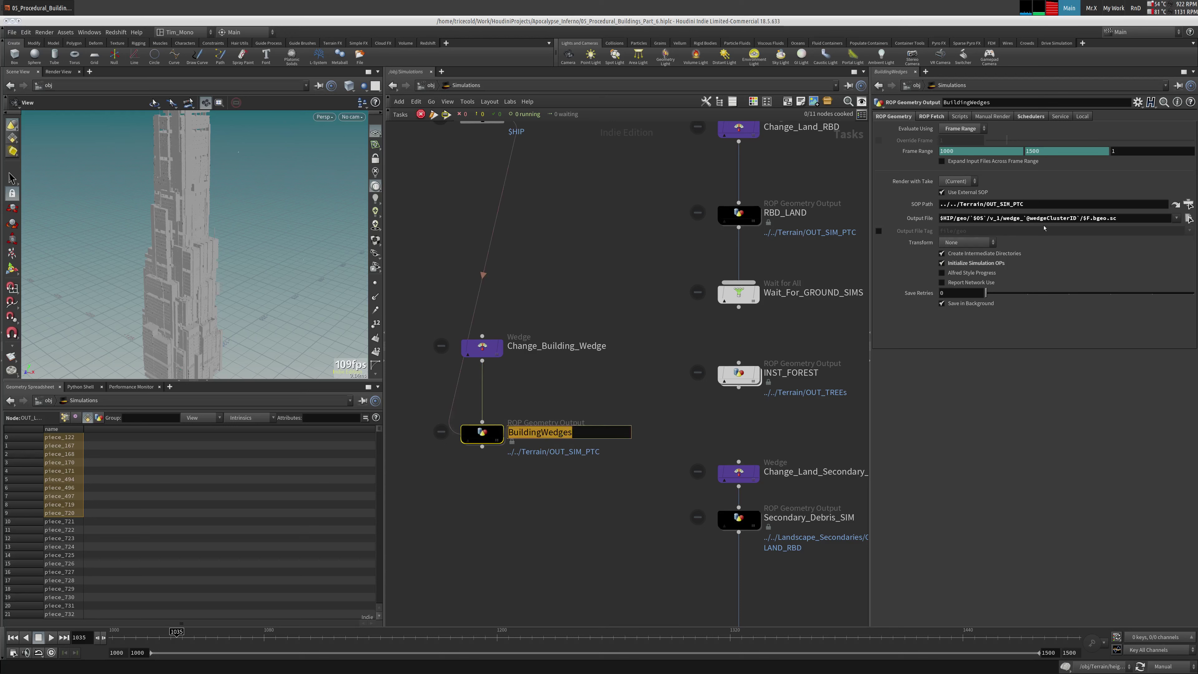
click(482, 347)
click(1031, 218)
double_click(1030, 218)
key(ctrl+c)
click(482, 433)
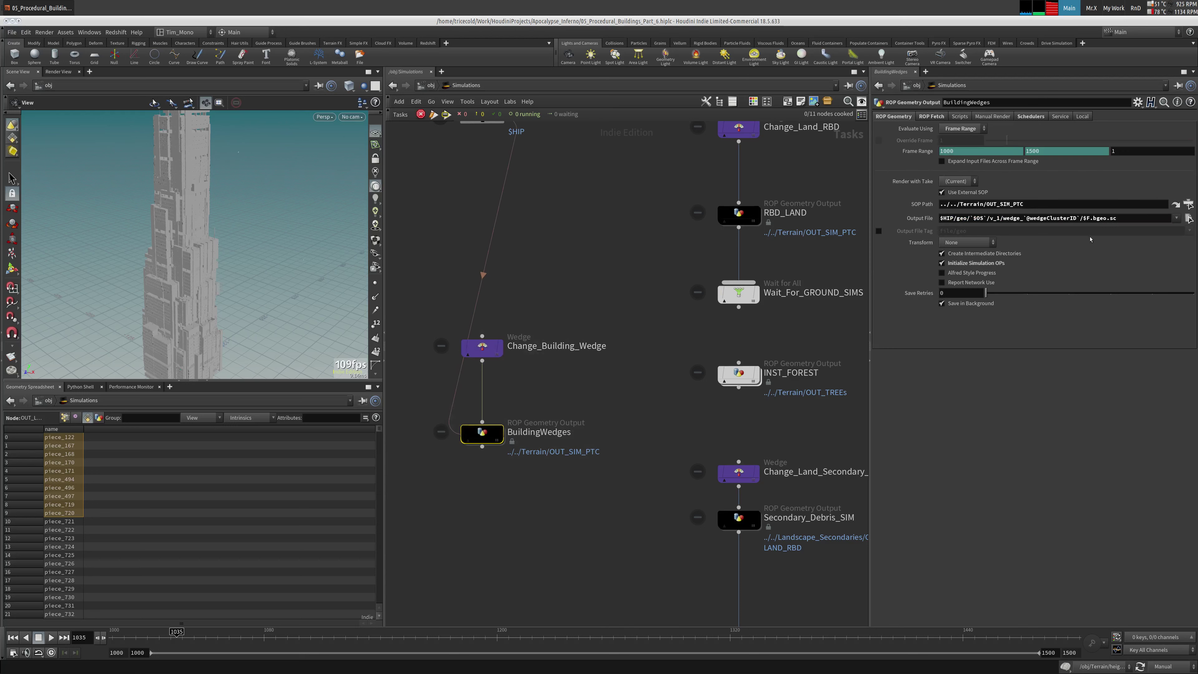
click(1033, 219)
drag(1030, 218, 1078, 218)
key(ctrl+v)
click(962, 129)
click(958, 150)
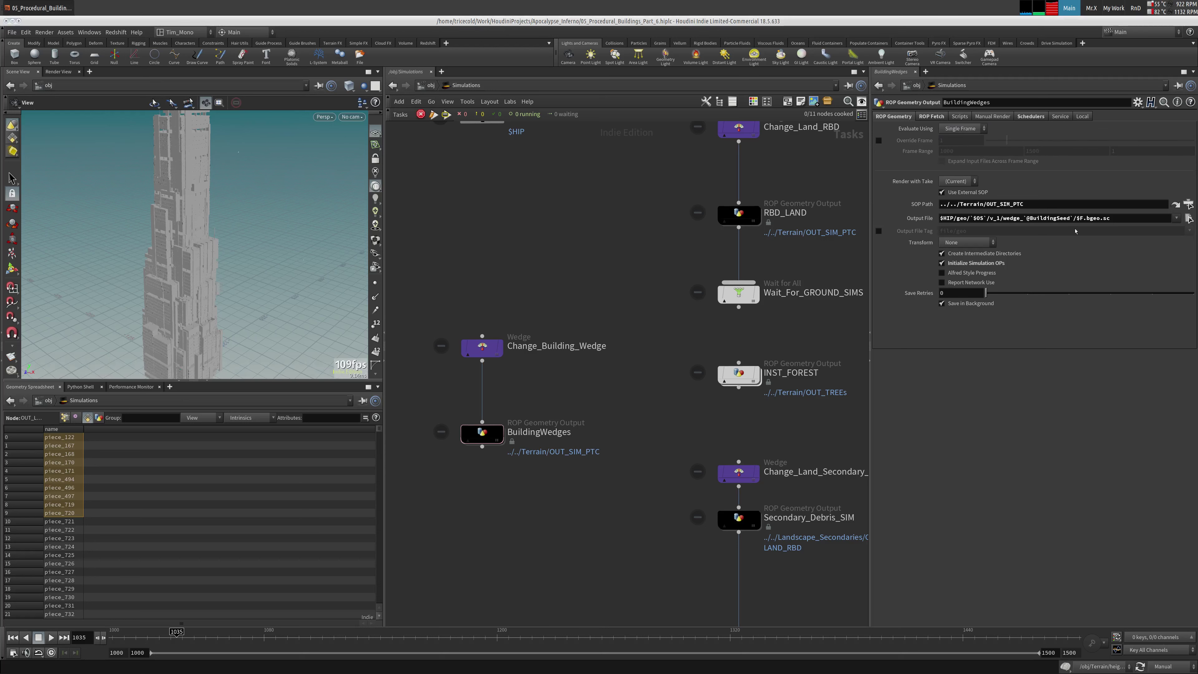
double_click(1081, 218)
double_click(1080, 218)
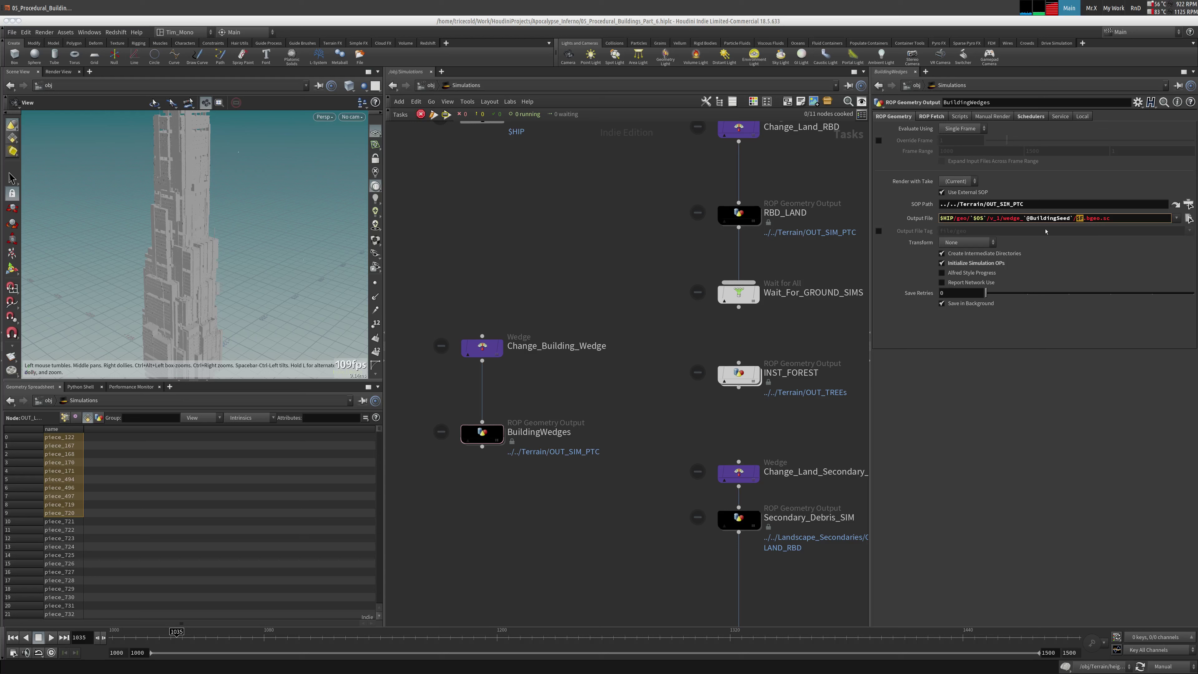
click(1004, 218)
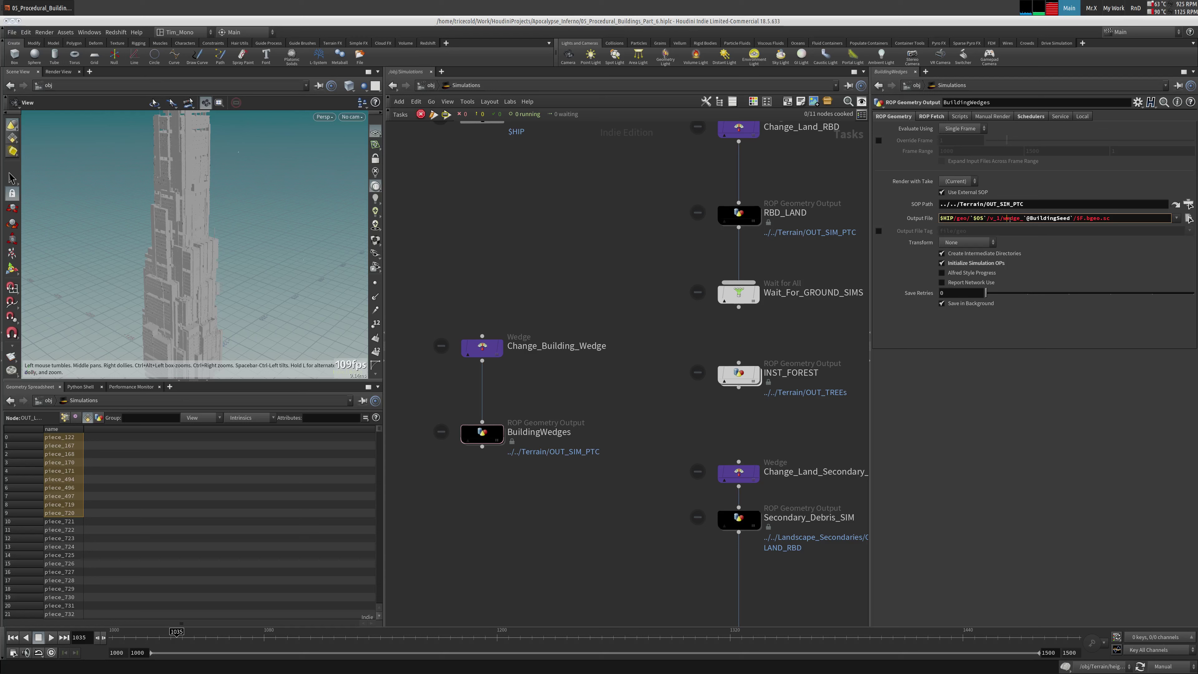
key(shift+Right)
key(shift+Right)
key(shift+Right)
key(shift+Right)
key(shift+Right)
text(building)
key(Right)
key(shift+Right)
key(shift+Right)
key(shift+Right)
key(Delete)
key(Return)
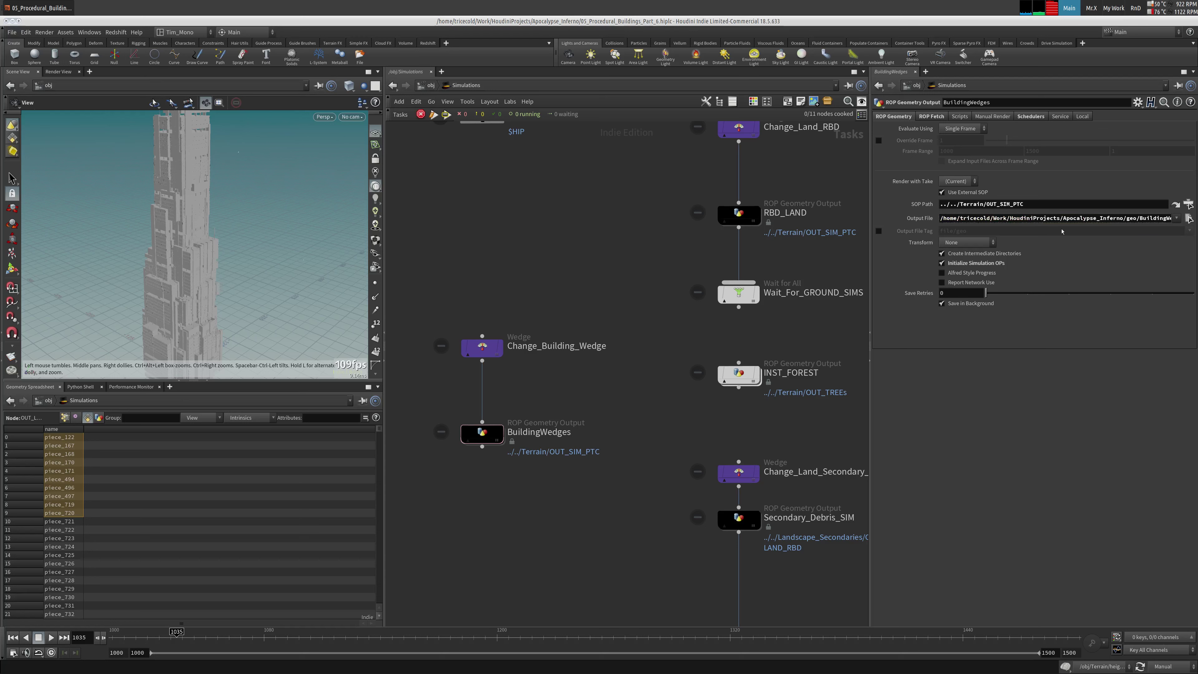
click(917, 218)
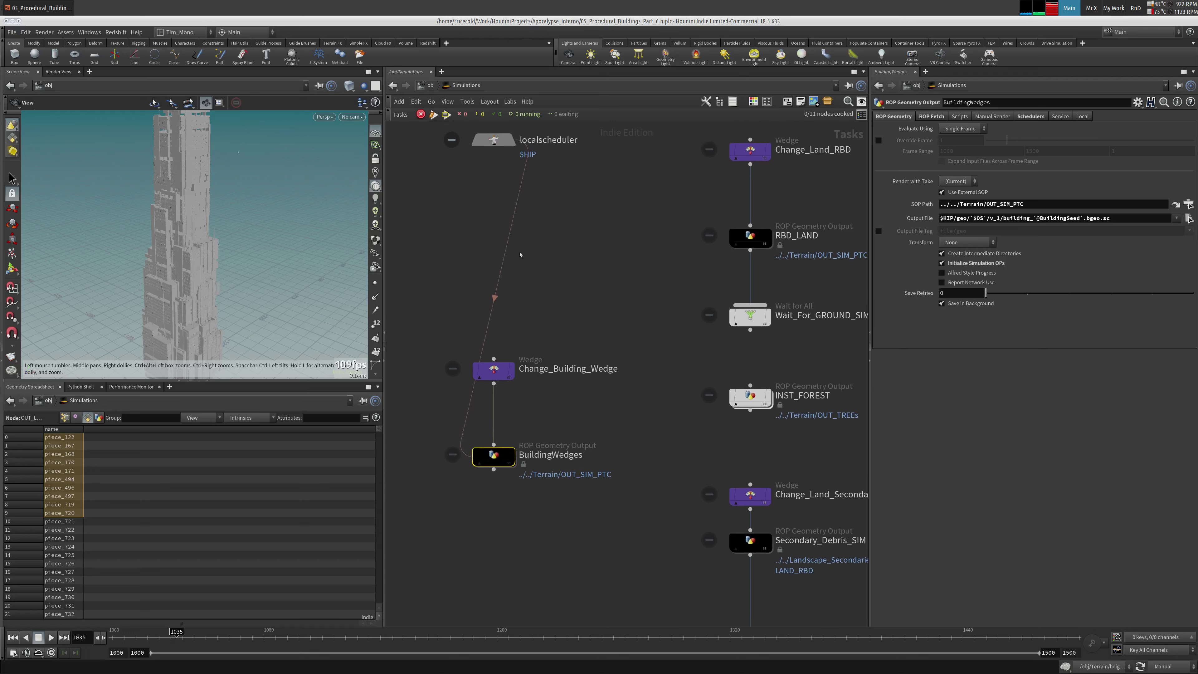
Pin the parameter view to BuildingWedges and return the network to the object level
click(1178, 86)
click(430, 85)
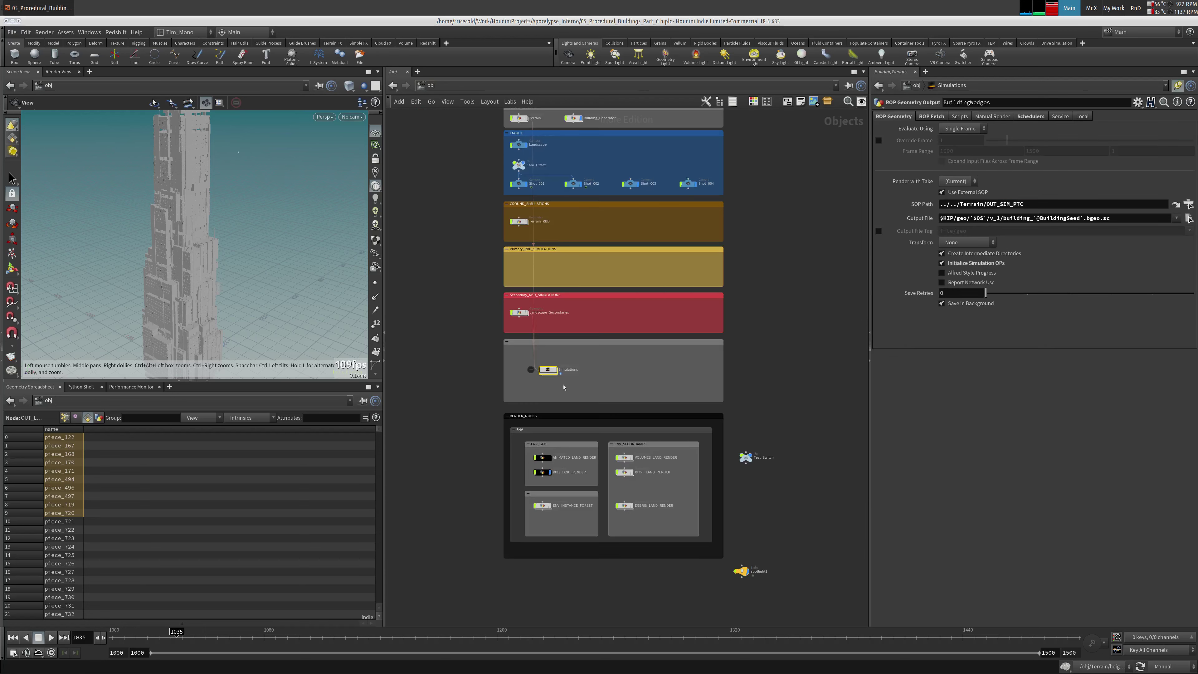
middle_drag(531, 324, 497, 456)
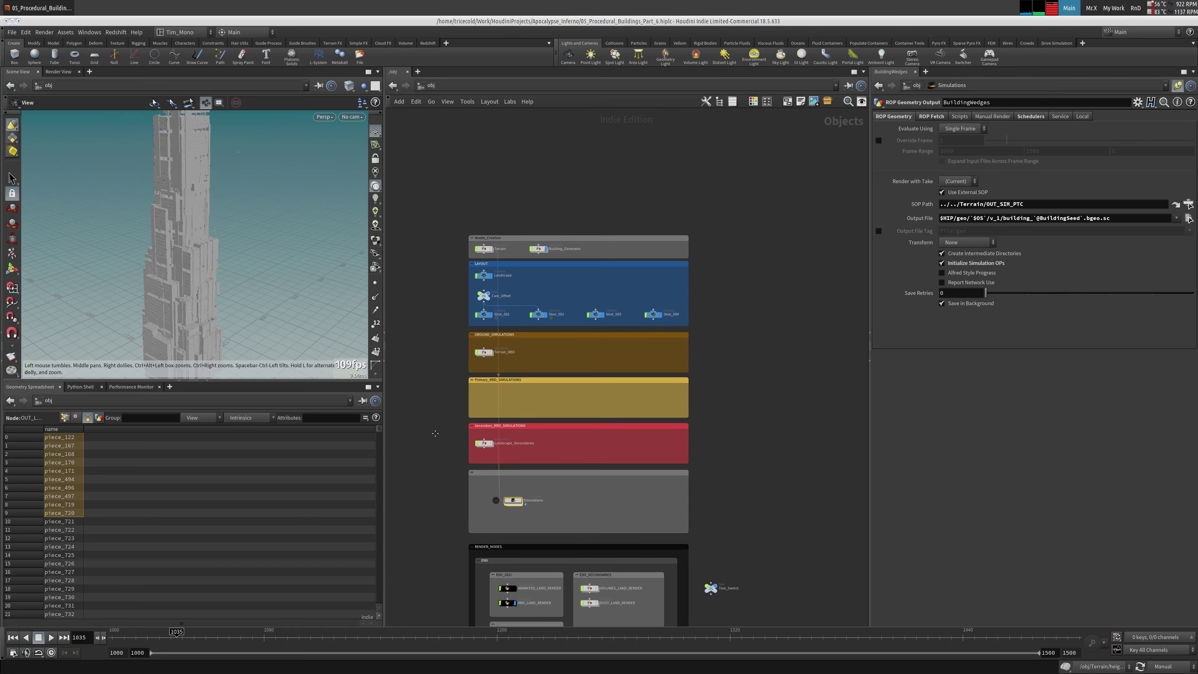
Set BuildingWedges' SOP path to the OUT_BUILDING null inside Building_Generator
double_click(542, 251)
drag(592, 439, 1038, 205)
middle_drag(664, 361, 640, 565)
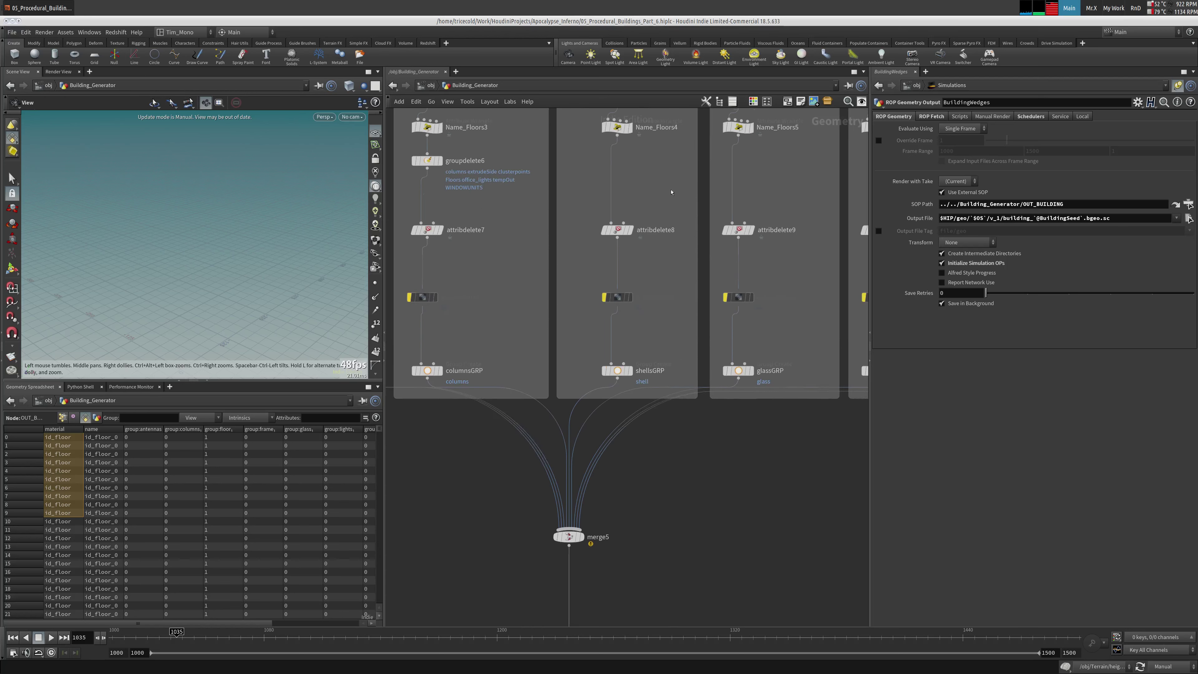
scroll(671, 192, down, 10)
middle_drag(605, 355, 625, 565)
middle_drag(590, 151, 616, 348)
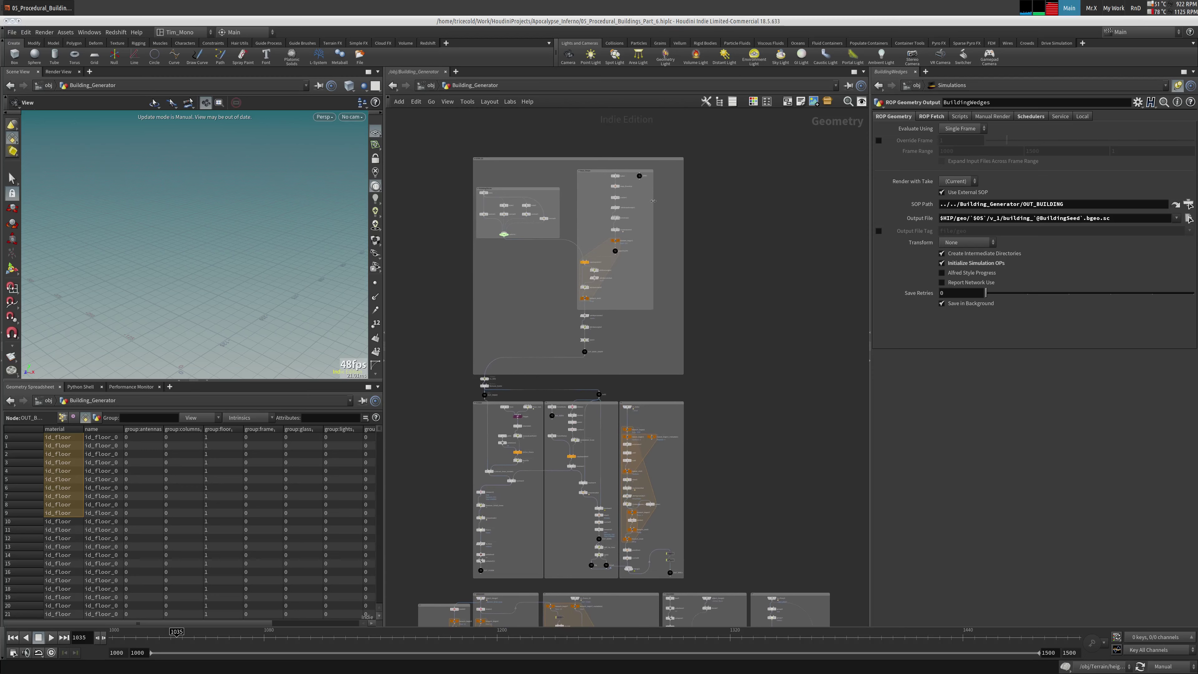
click(641, 206)
key(f)
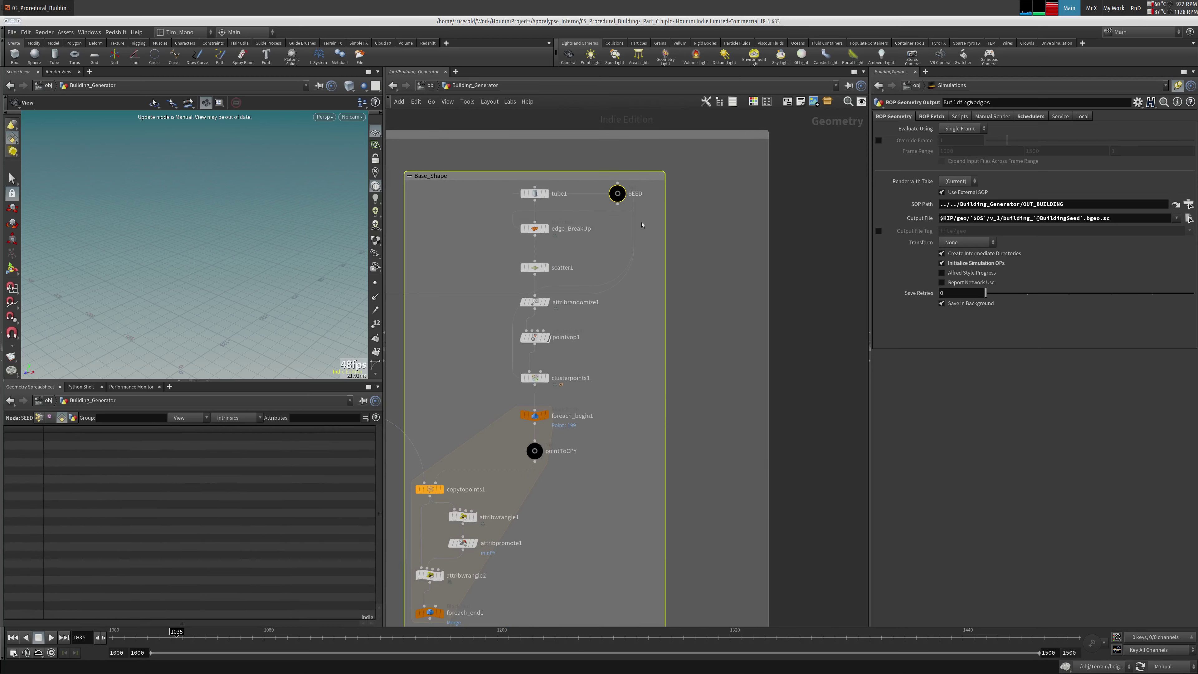
mouse_move(617, 197)
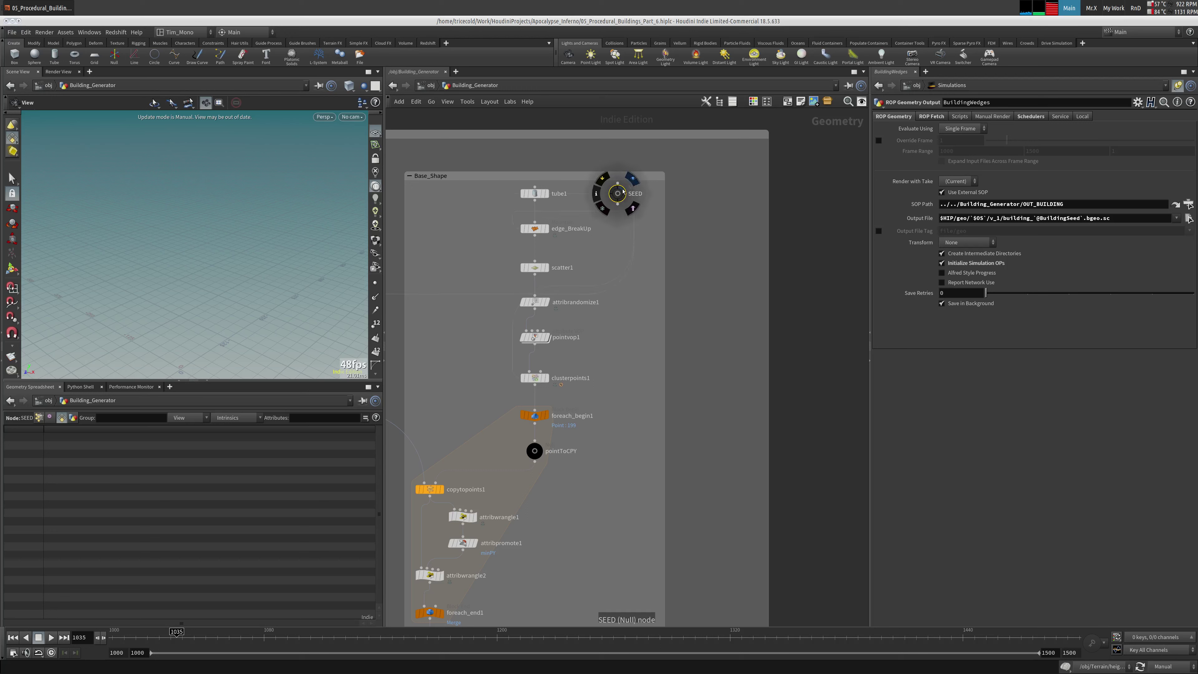
key(p)
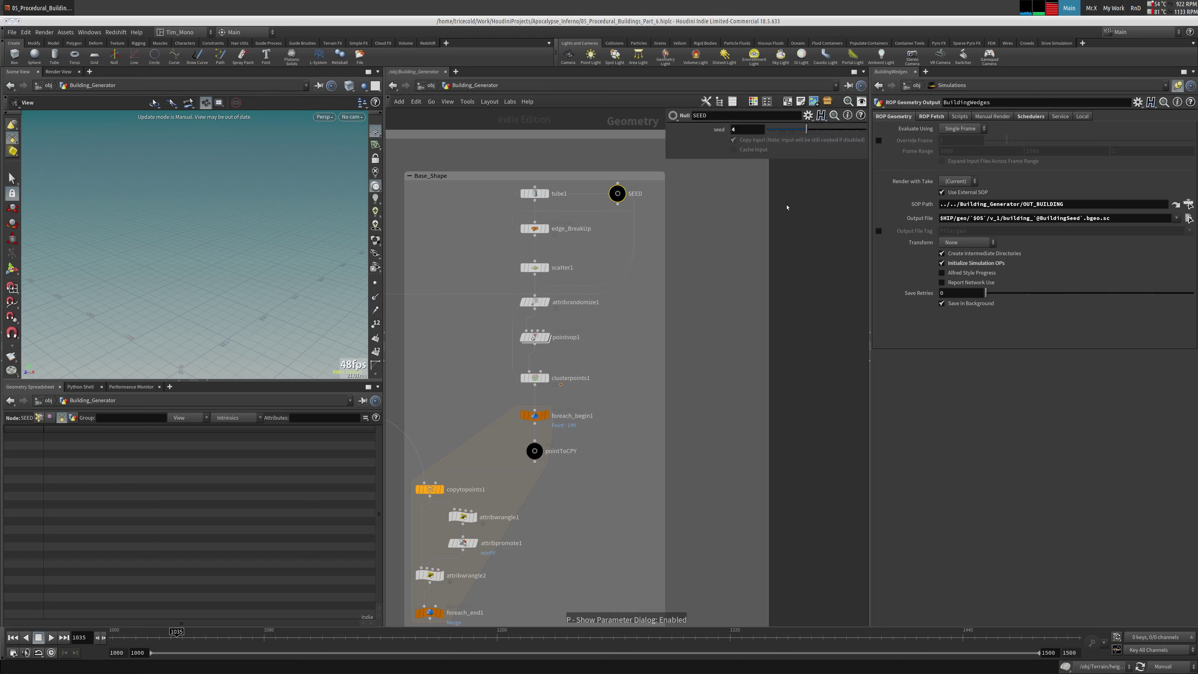
click(747, 129)
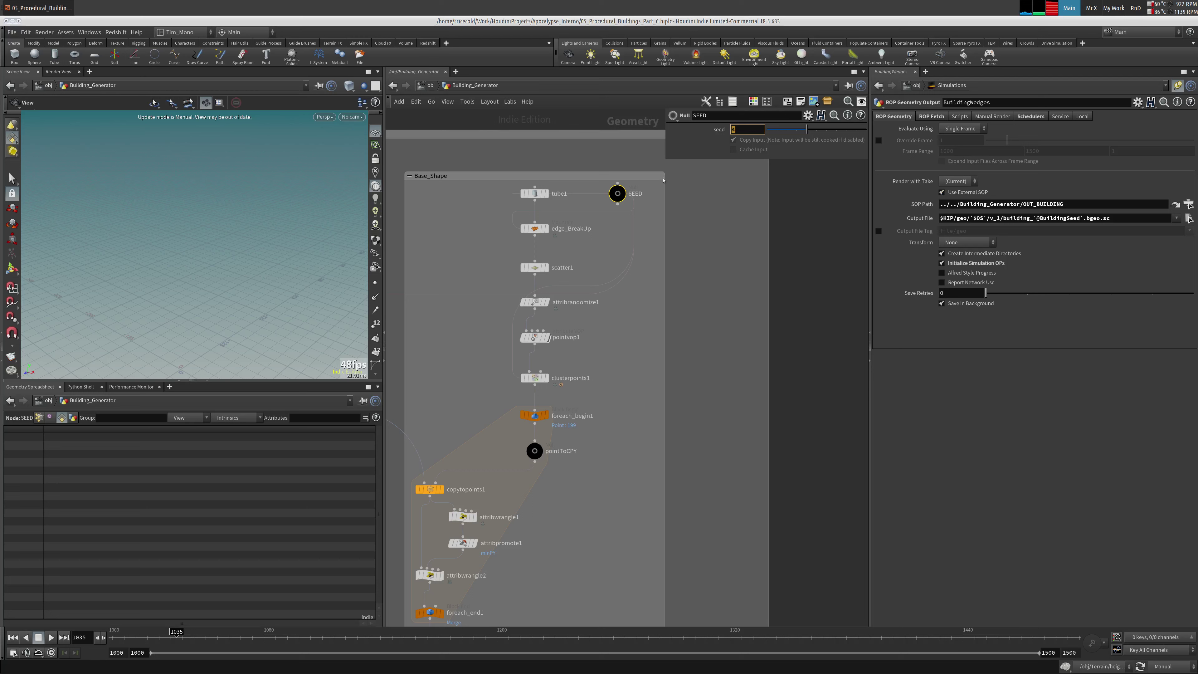
text(e)
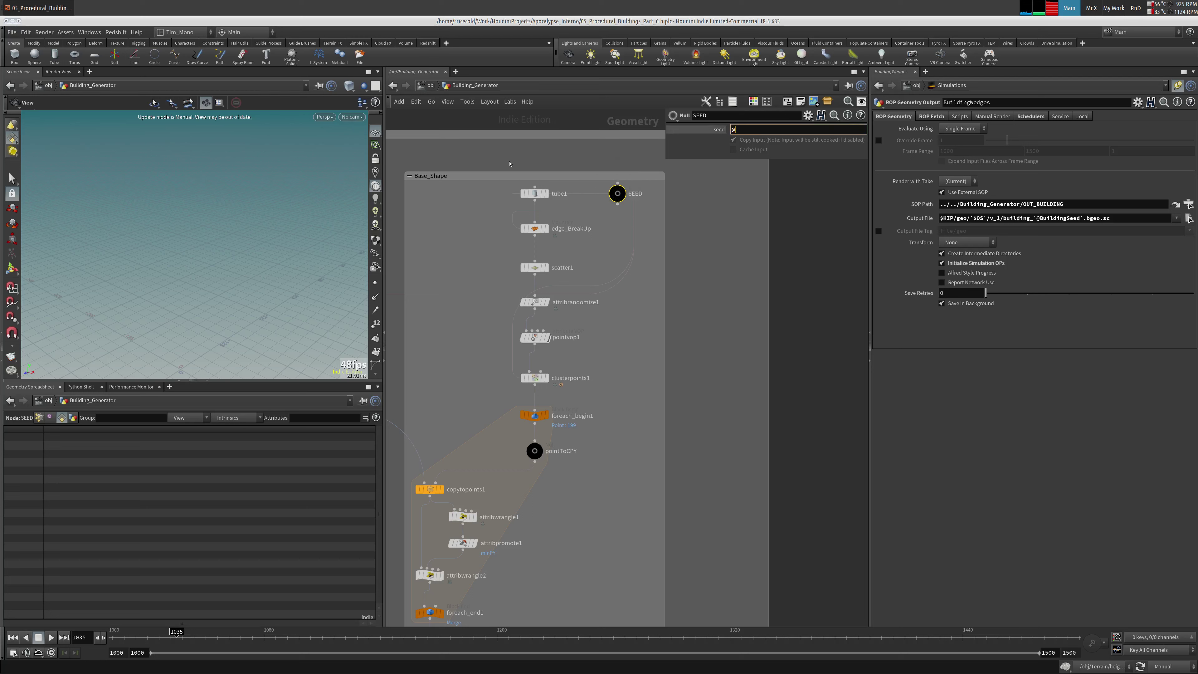
text(BuildingSeed)
key(Return)
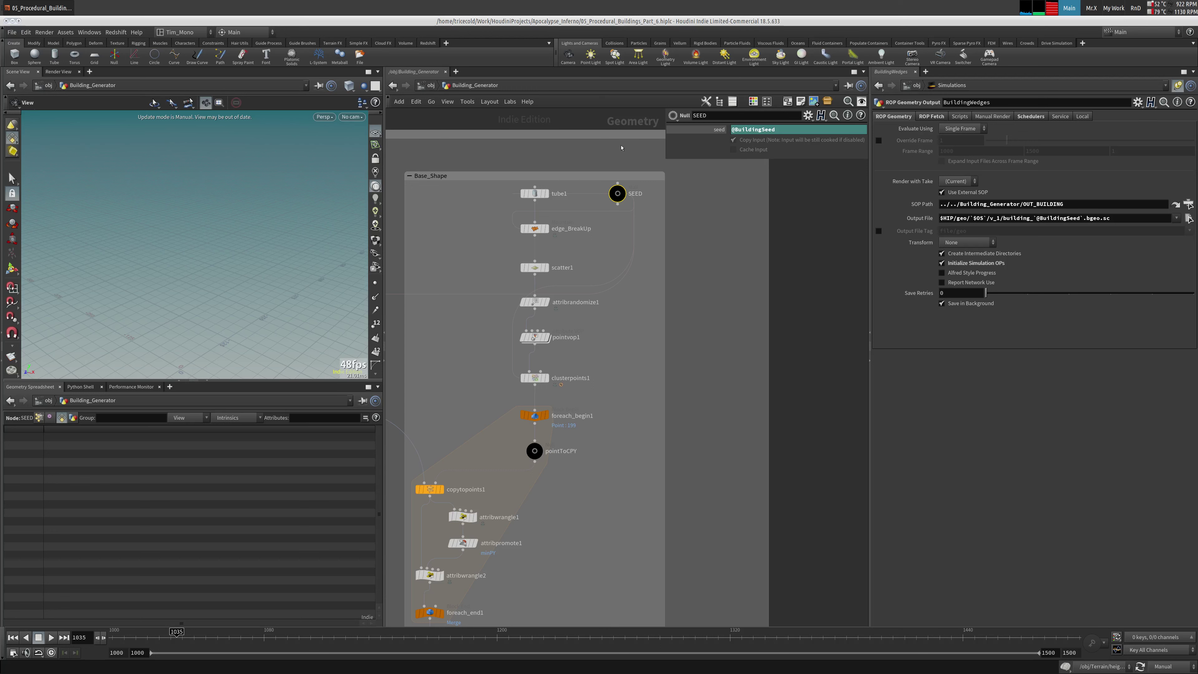
Check the wedge attribute name on Change_Building_Wedge in the Simulations network and return to Building_Generator
click(393, 85)
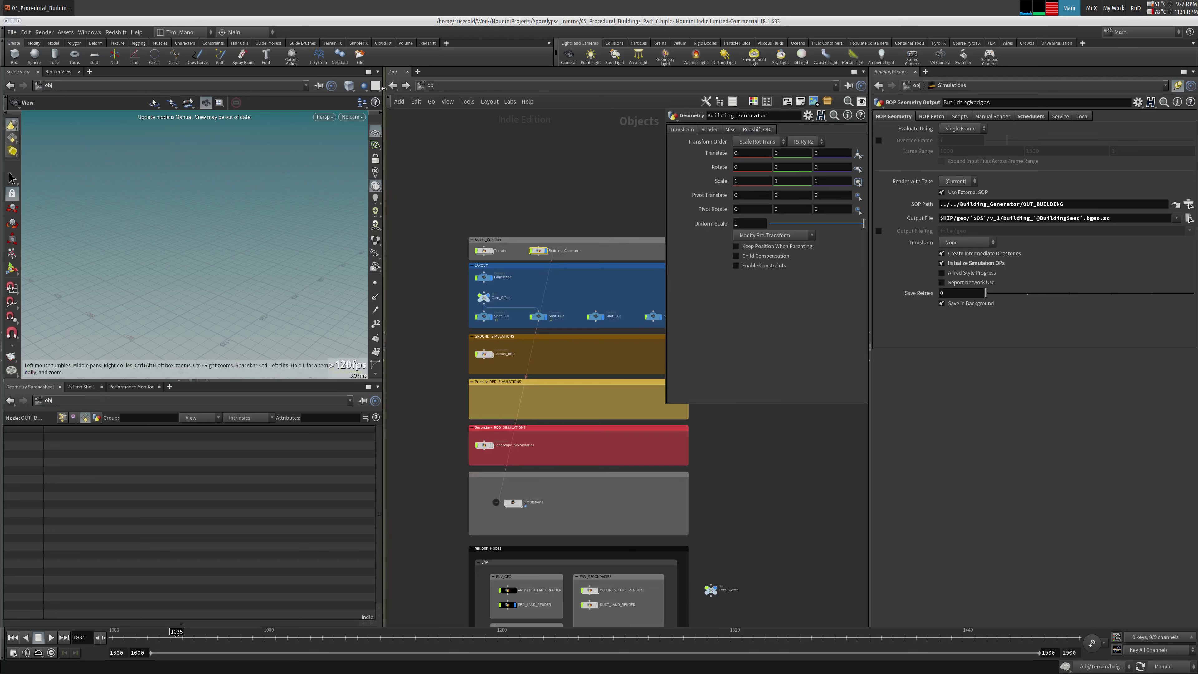
right_click(392, 85)
click(421, 178)
right_click(392, 85)
key(Escape)
click(392, 85)
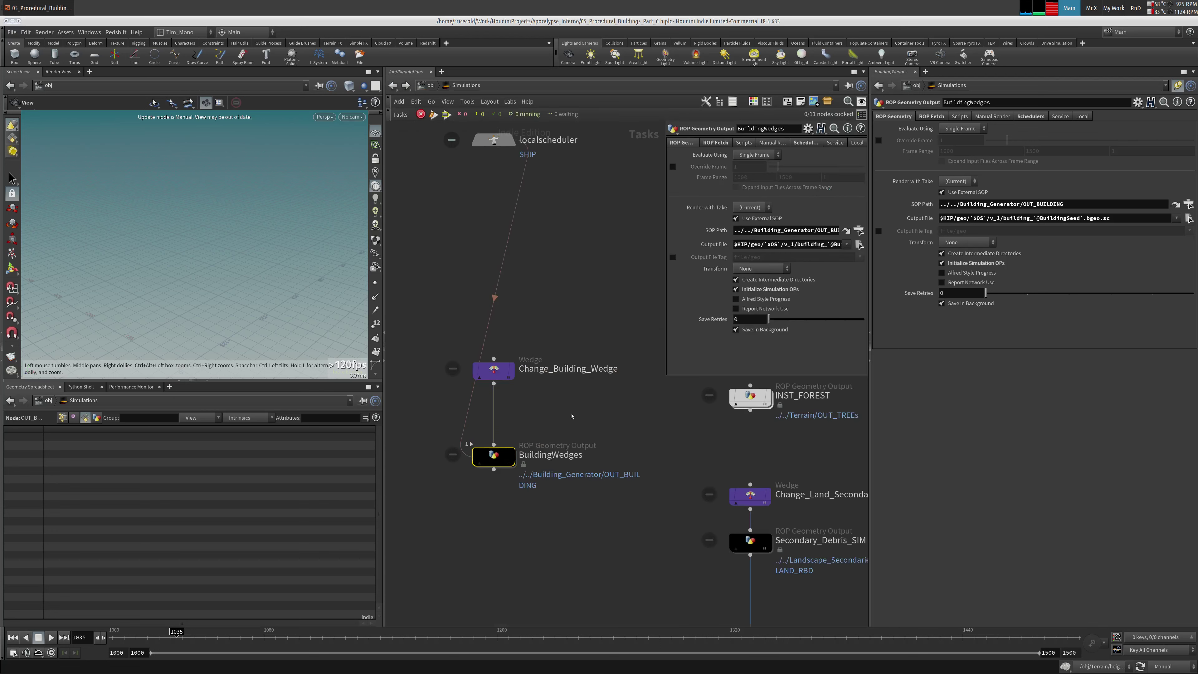
click(494, 368)
double_click(802, 244)
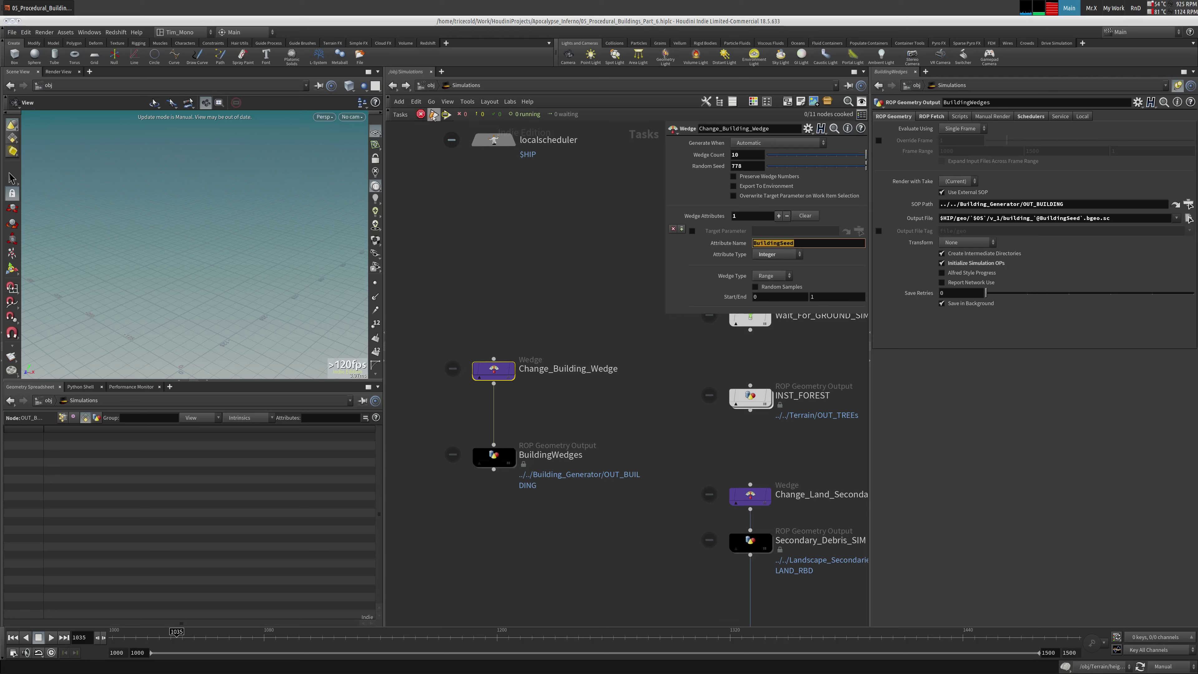
click(409, 85)
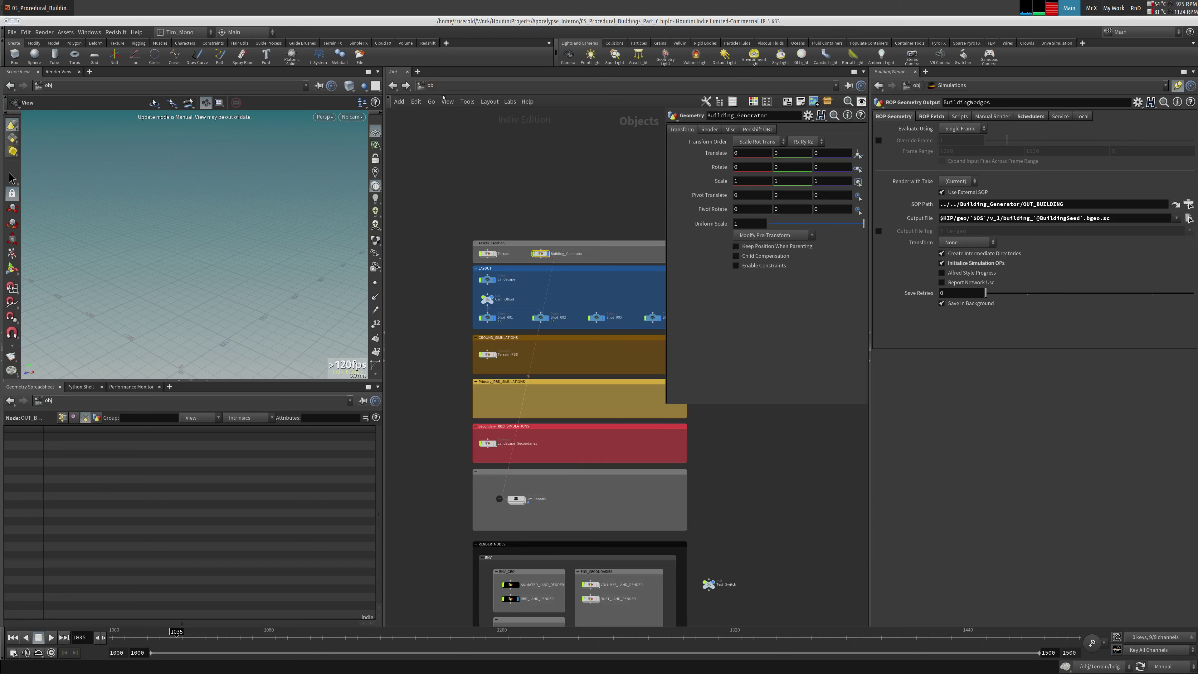
double_click(538, 253)
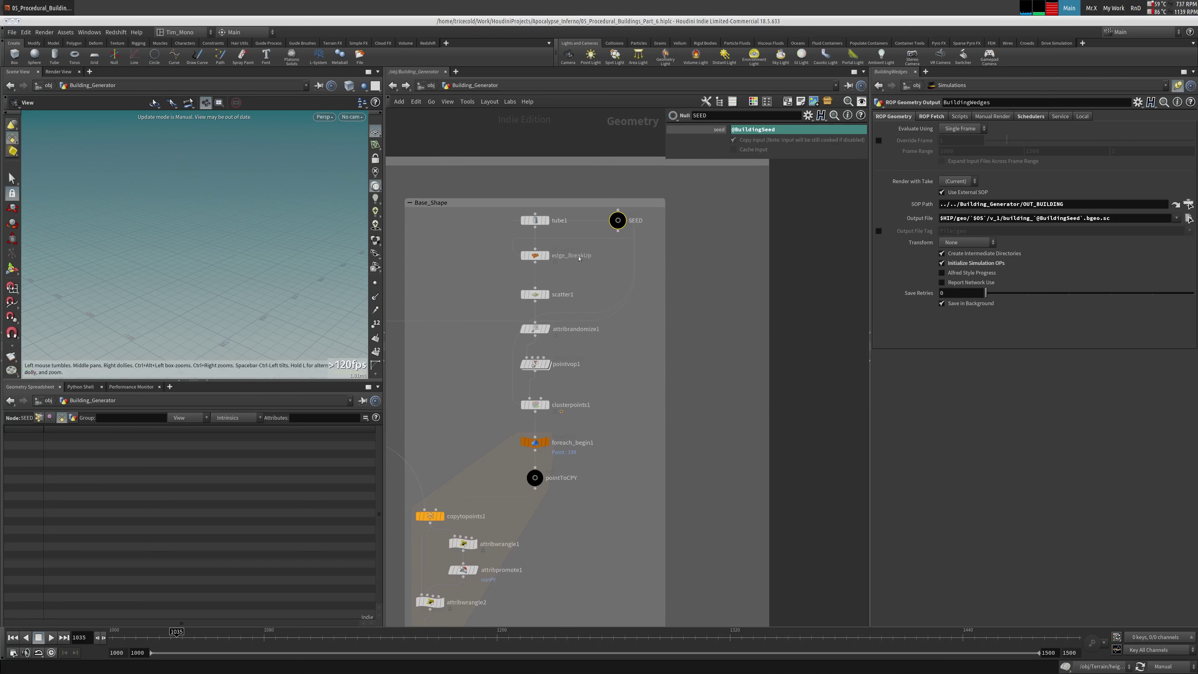
Display the OUT_PROXY null below Remove_Inside and switch the update mode to Auto Update
scroll(588, 301, down, 10)
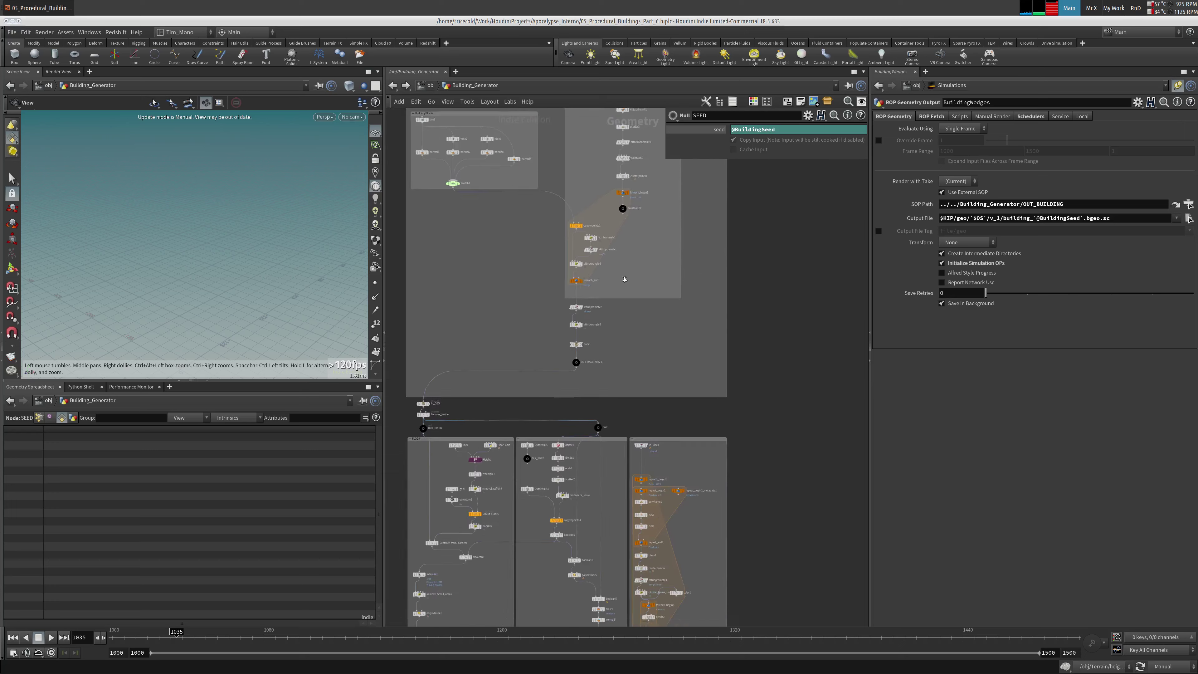
middle_drag(479, 421, 543, 409)
click(607, 426)
middle_drag(452, 118, 434, 335)
scroll(467, 305, up, 5)
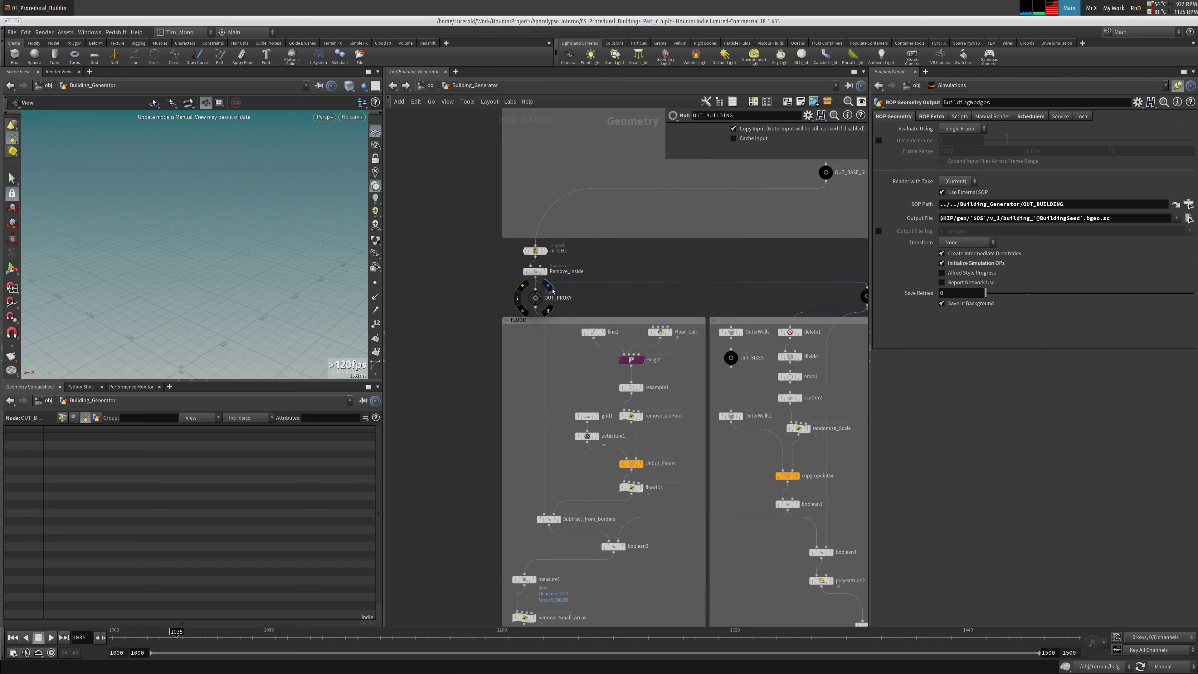
click(536, 298)
click(1191, 664)
click(1169, 638)
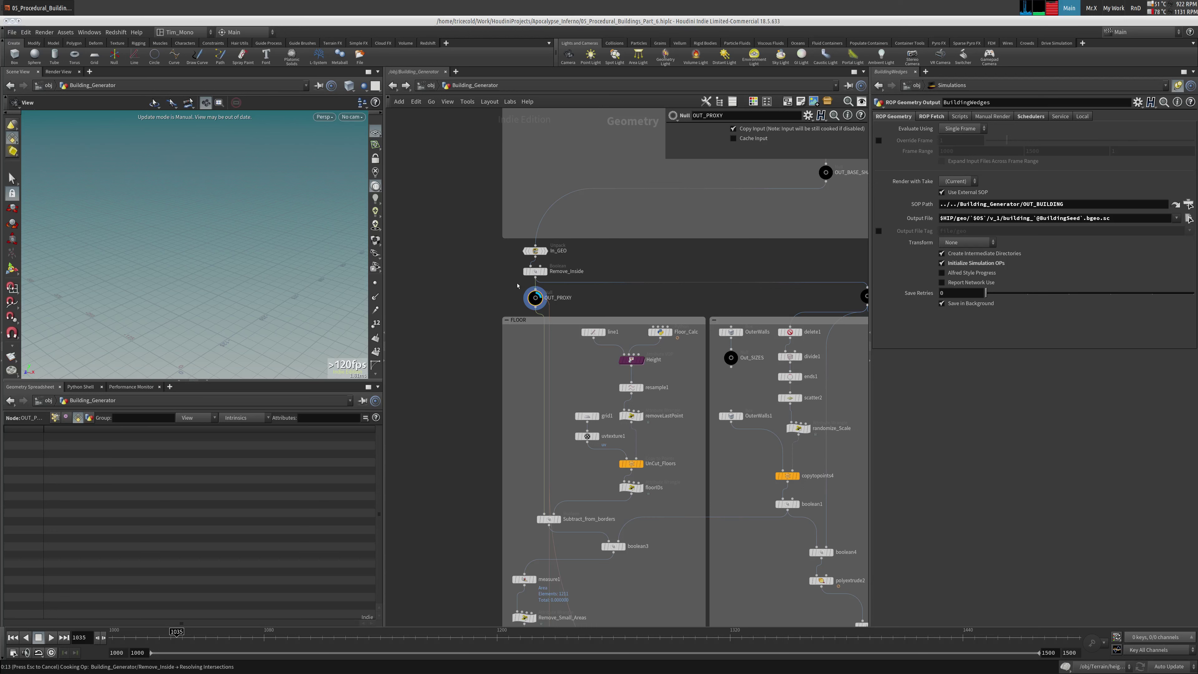
middle_drag(514, 286, 484, 300)
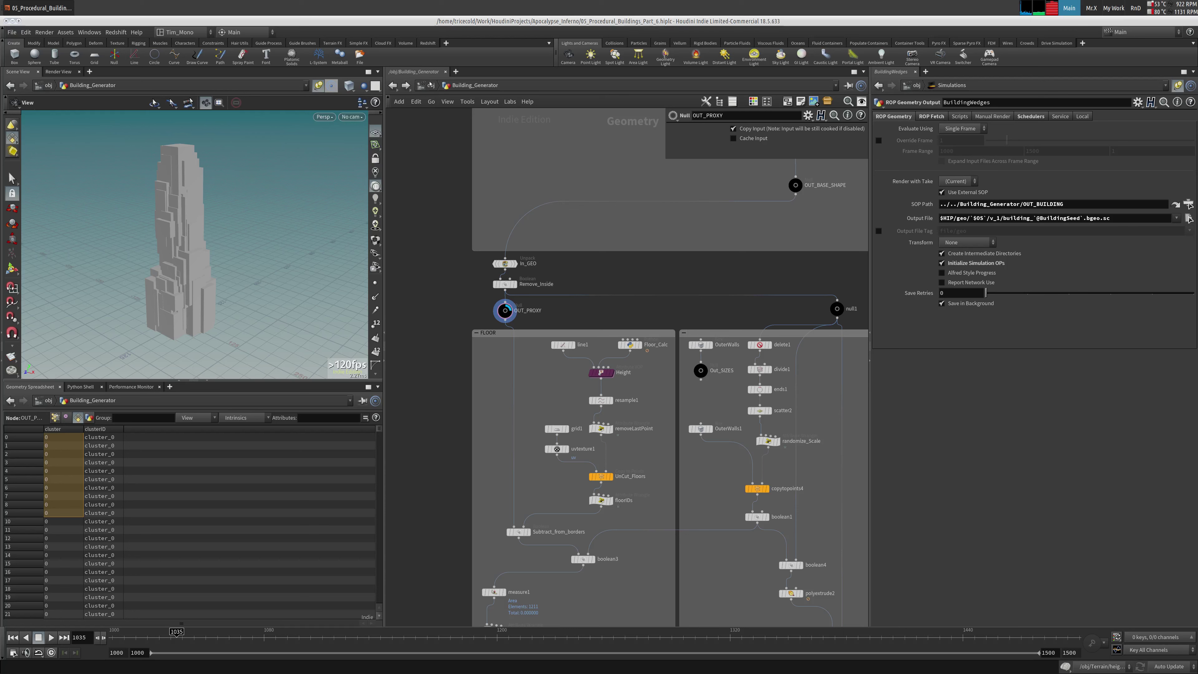
Return to the Simulations network, unpin the parameter view and cook the Change_Building_Wedge node
click(431, 84)
click(517, 203)
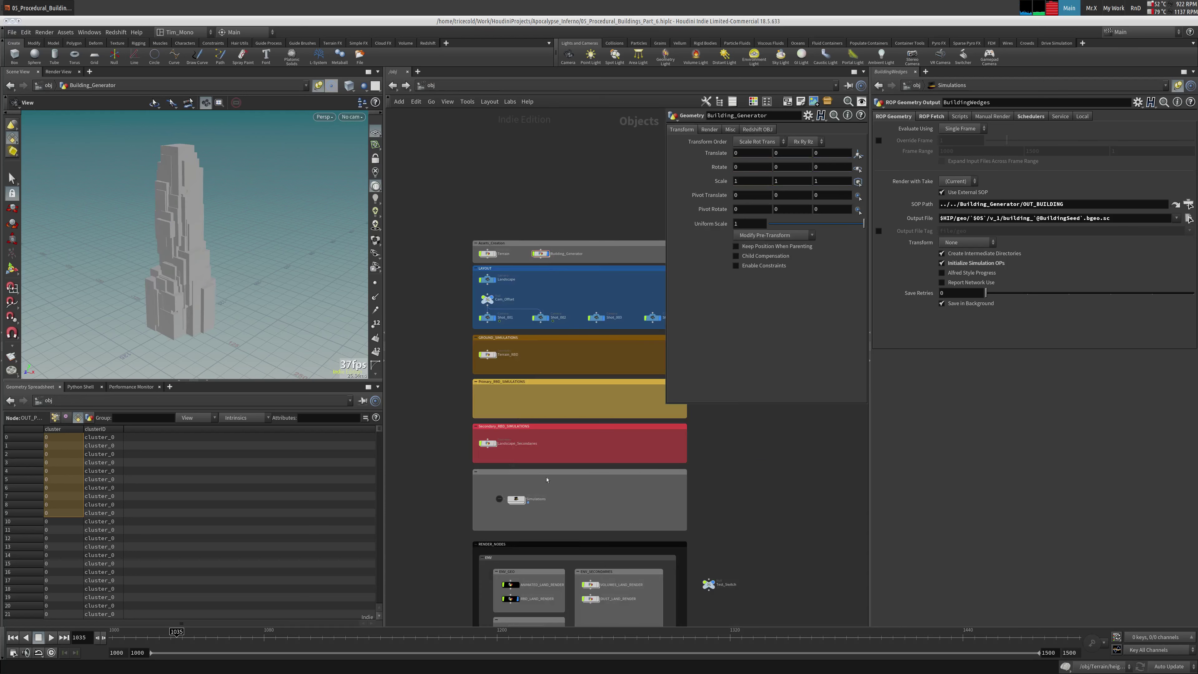
double_click(515, 500)
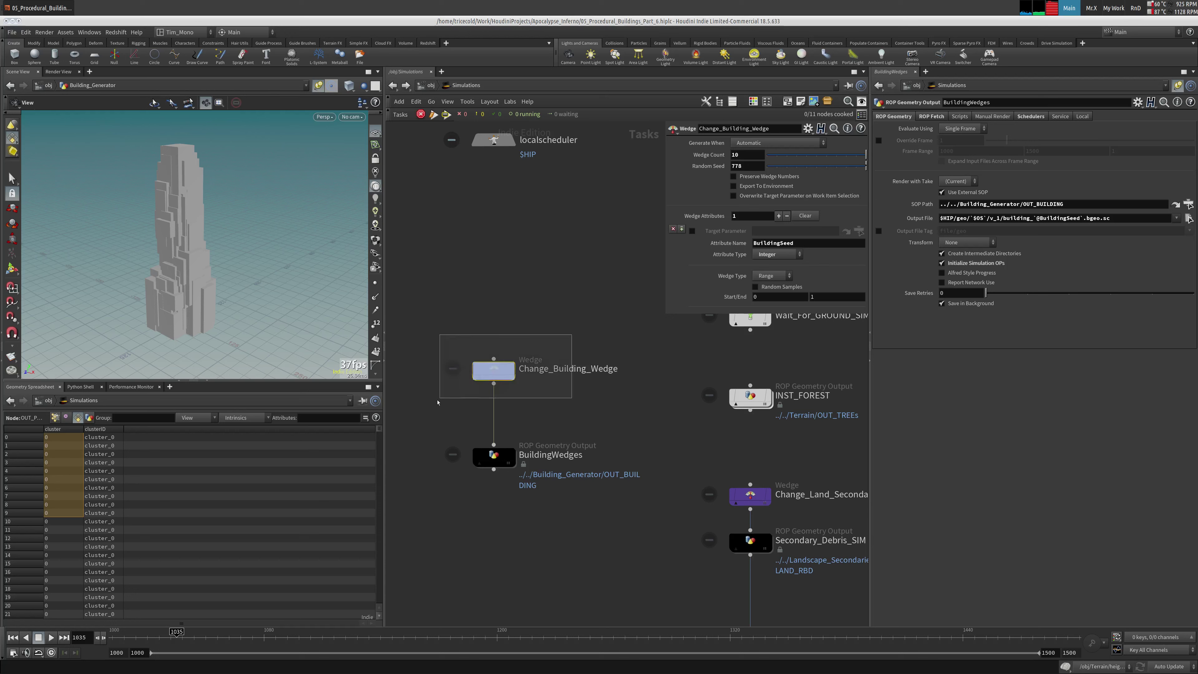
click(1178, 84)
right_click(489, 368)
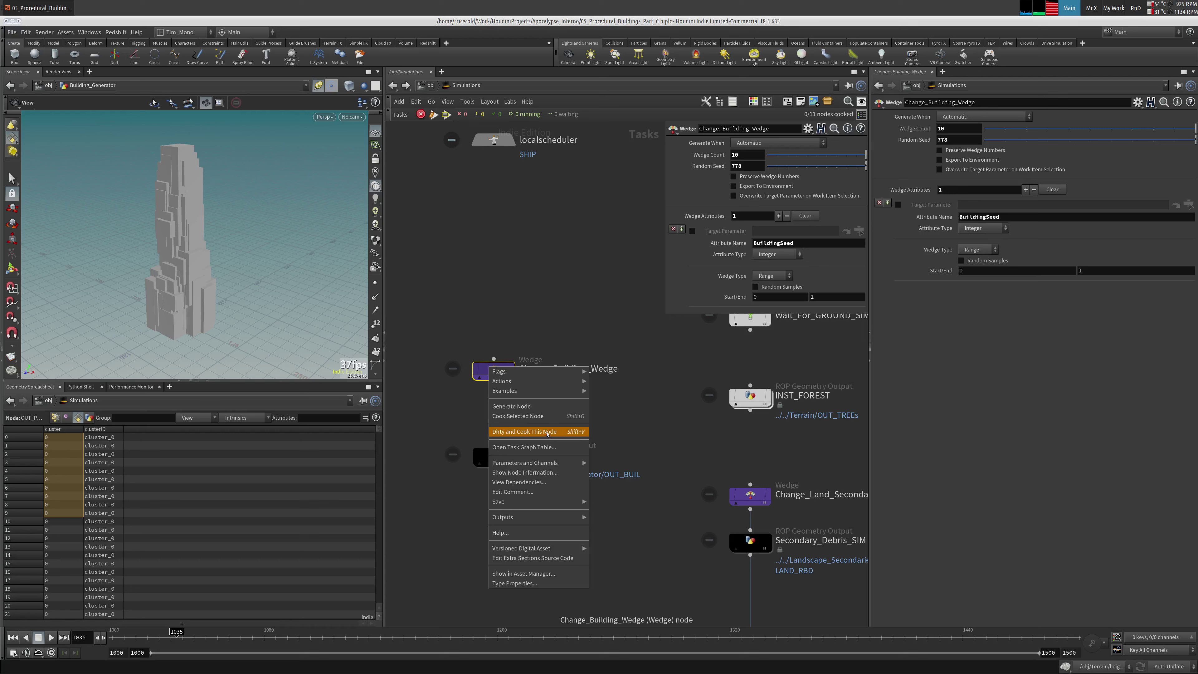
click(543, 417)
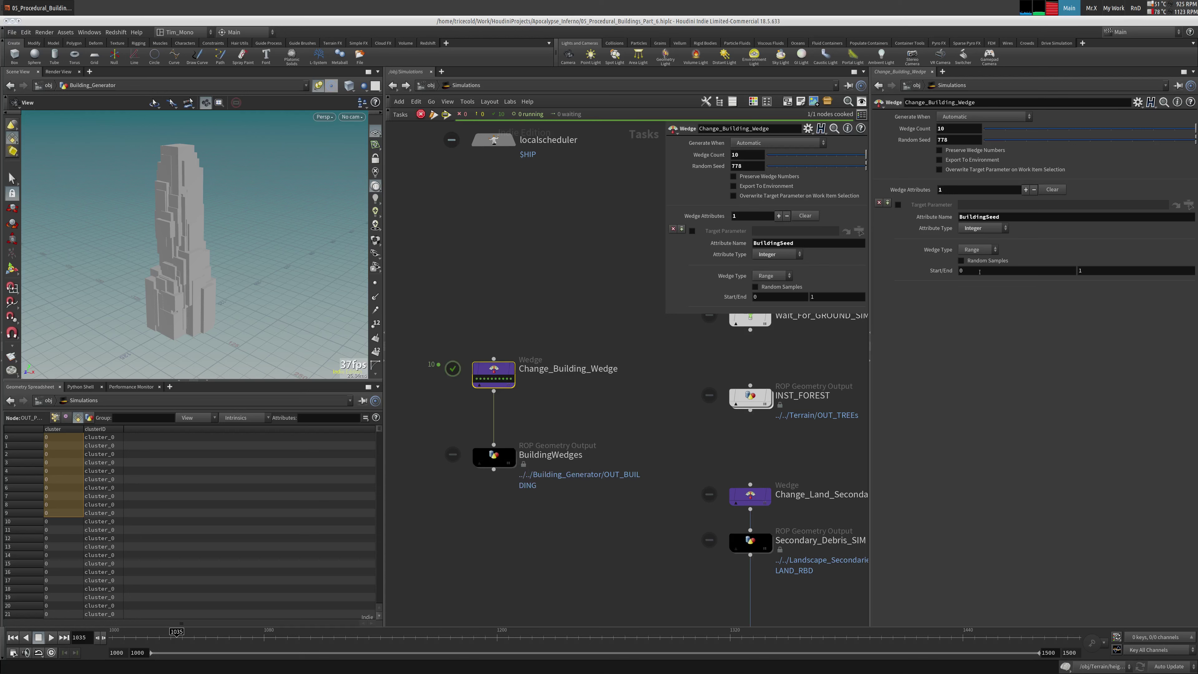
Set the end of the BuildingSeed wedge range to 9 and cook Change_Building_Wedge again
drag(1108, 270, 1012, 270)
text(9)
key(Return)
right_click(493, 368)
click(532, 417)
Preview different building variations by selecting individual work items on Change_Building_Wedge
click(491, 379)
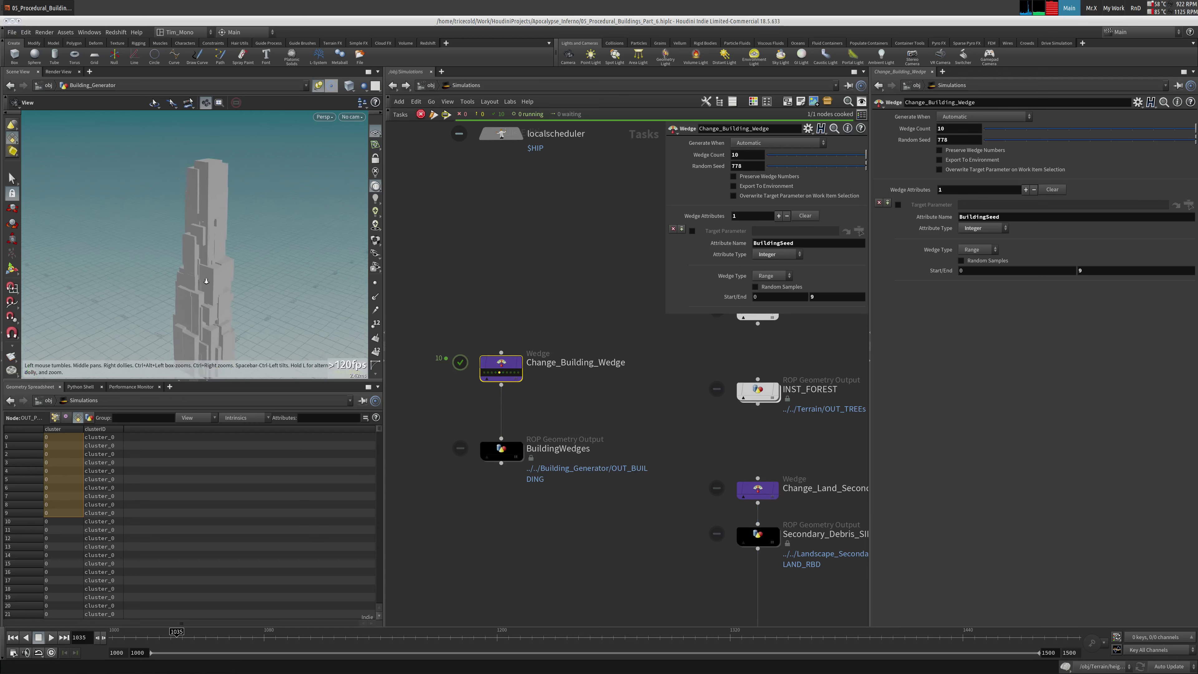
click(515, 372)
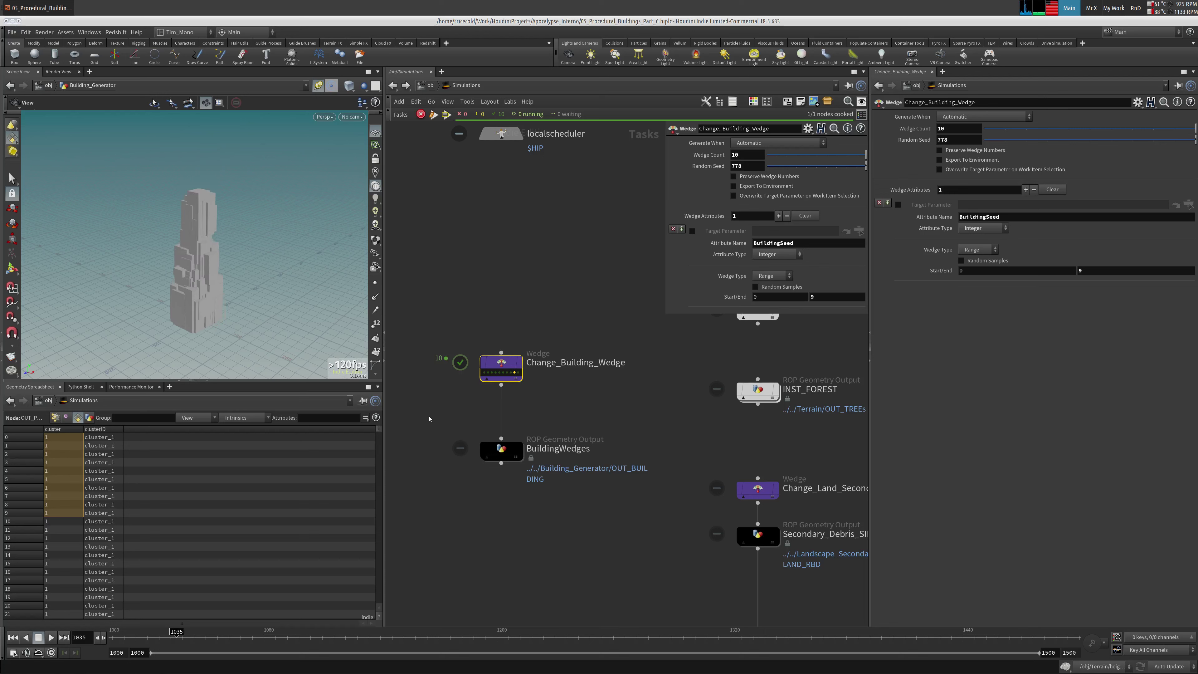
middle_drag(461, 418, 445, 335)
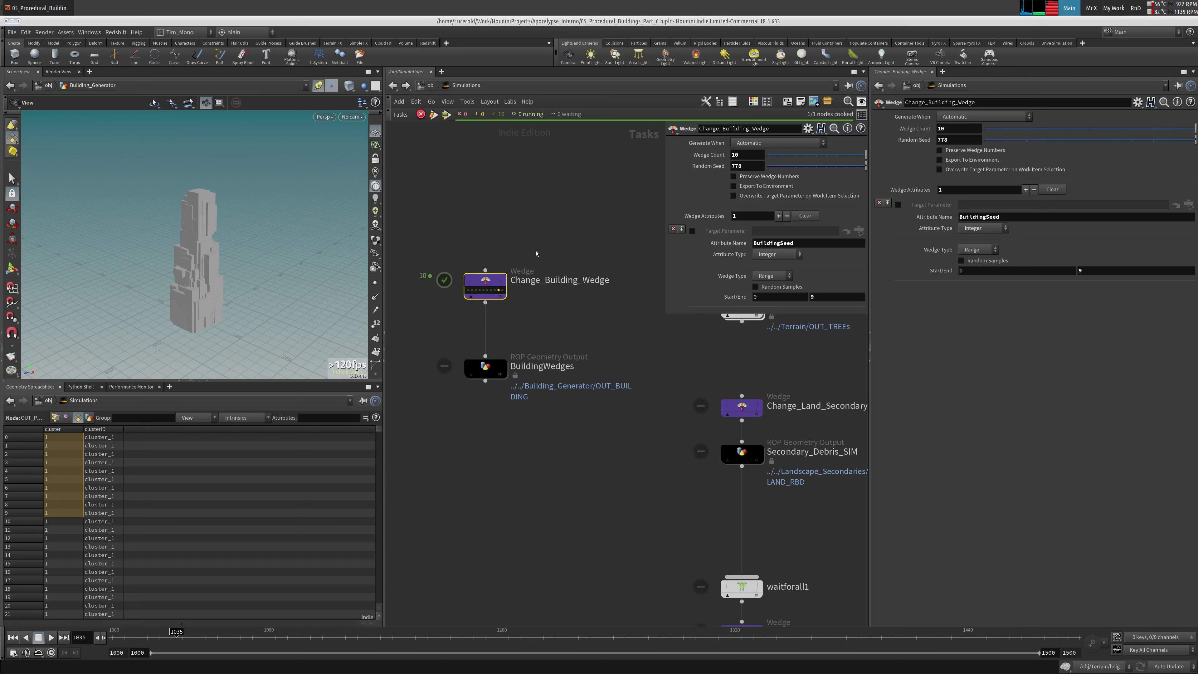
Return to Building_Generator and examine the Select Input expression of switch1 in Building Blocks
click(1163, 661)
click(1167, 665)
click(431, 85)
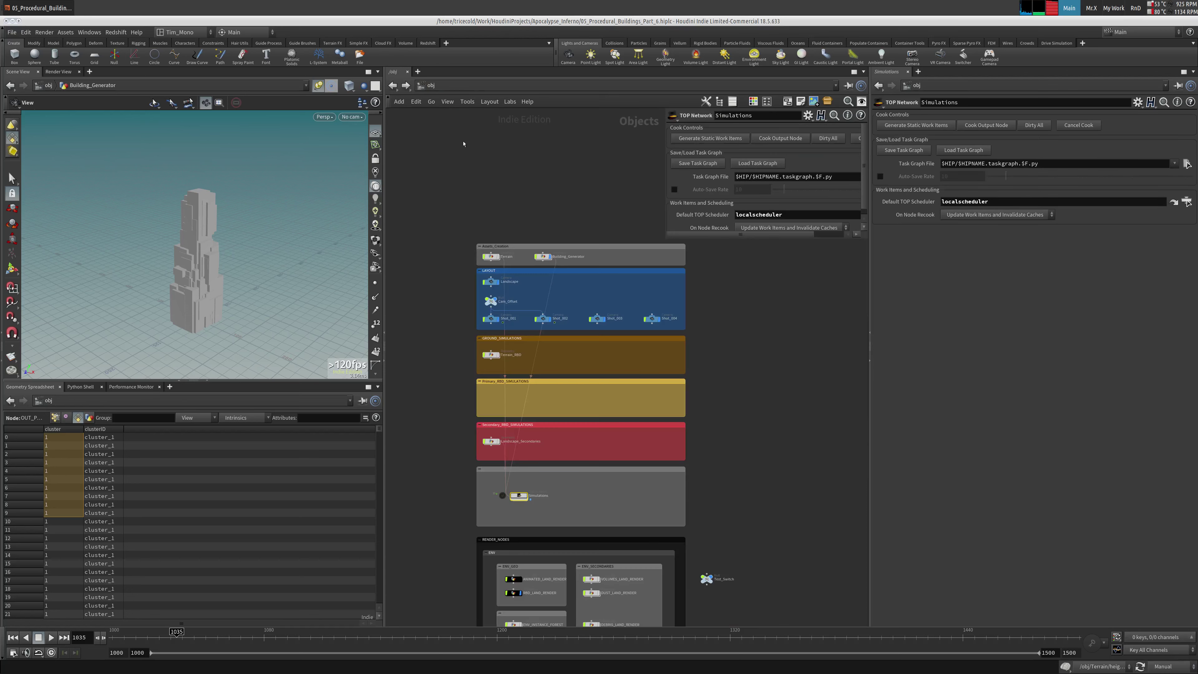
double_click(542, 256)
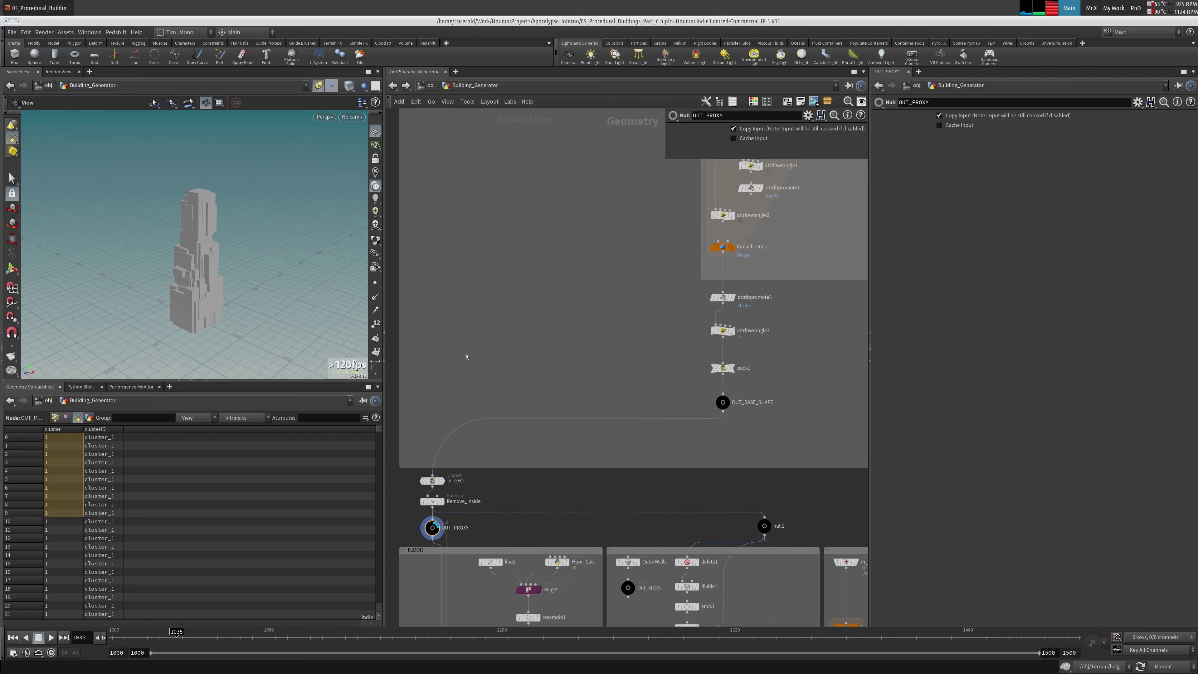
click(498, 287)
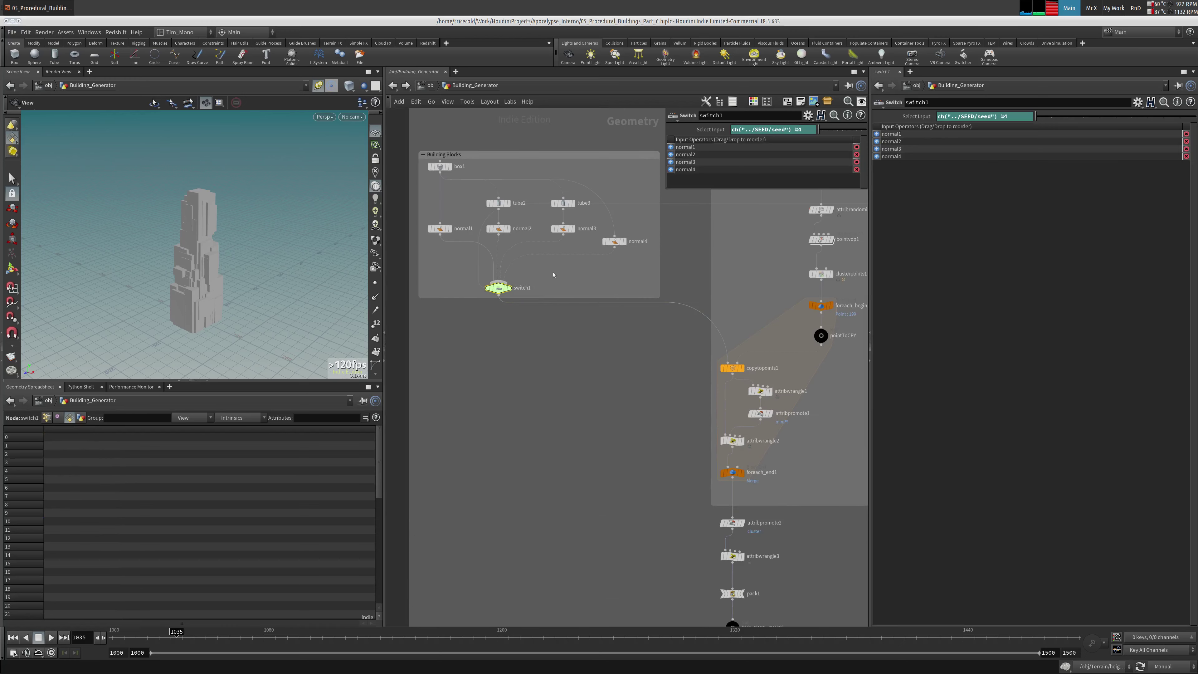
click(704, 130)
click(705, 130)
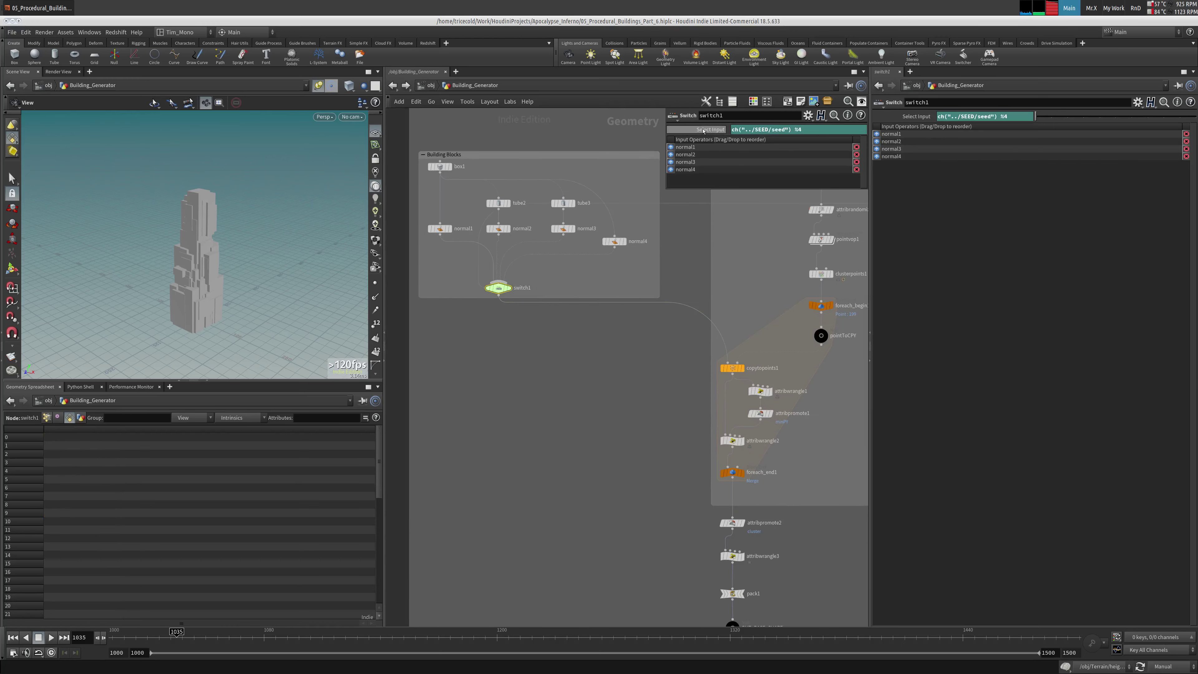
middle_drag(622, 253, 575, 275)
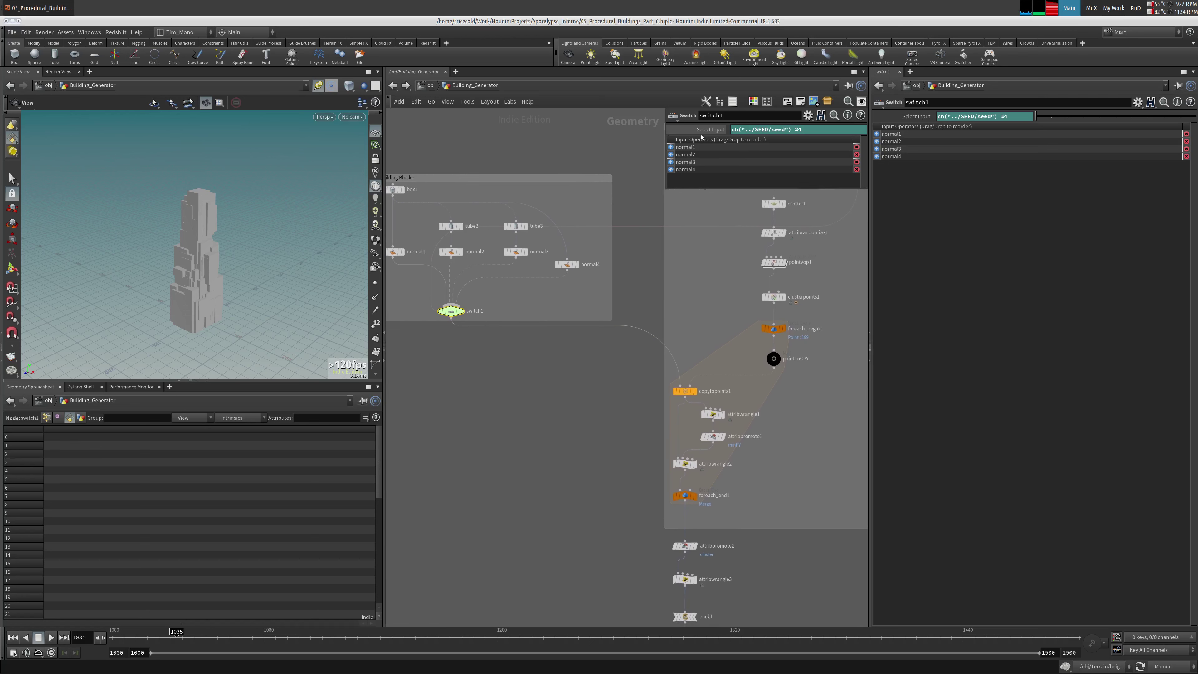
middle_drag(703, 137, 424, 197)
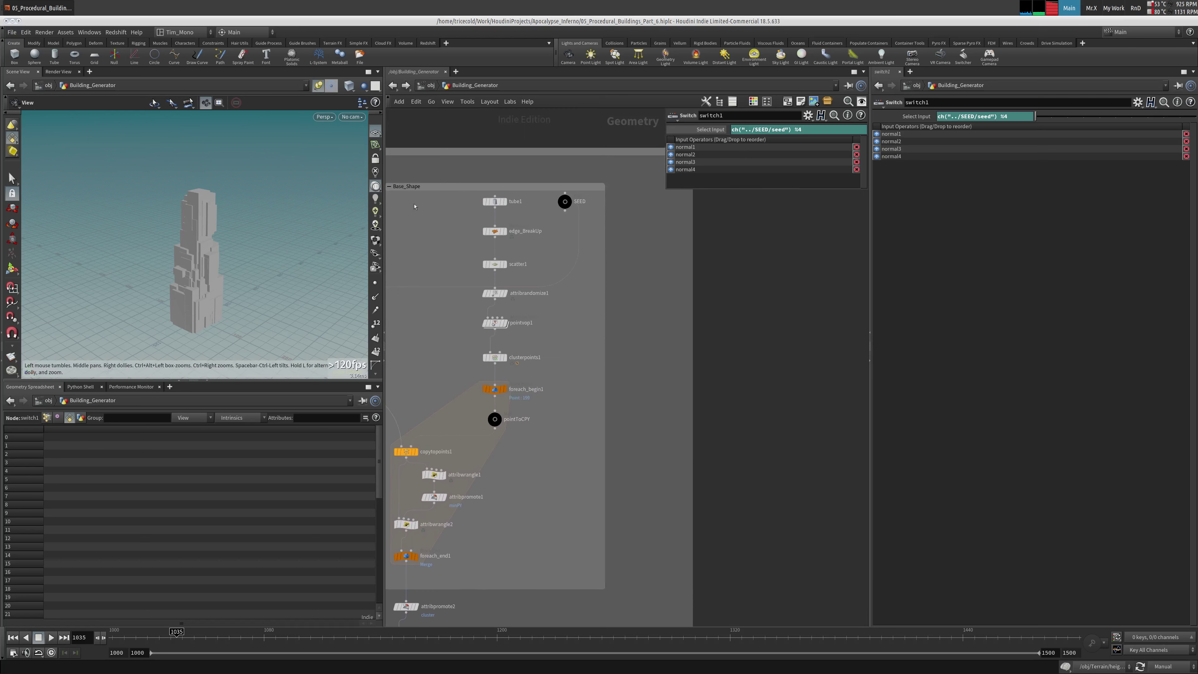
Compare the evaluated seed on the SEED null with the Select Input of switch1
click(566, 202)
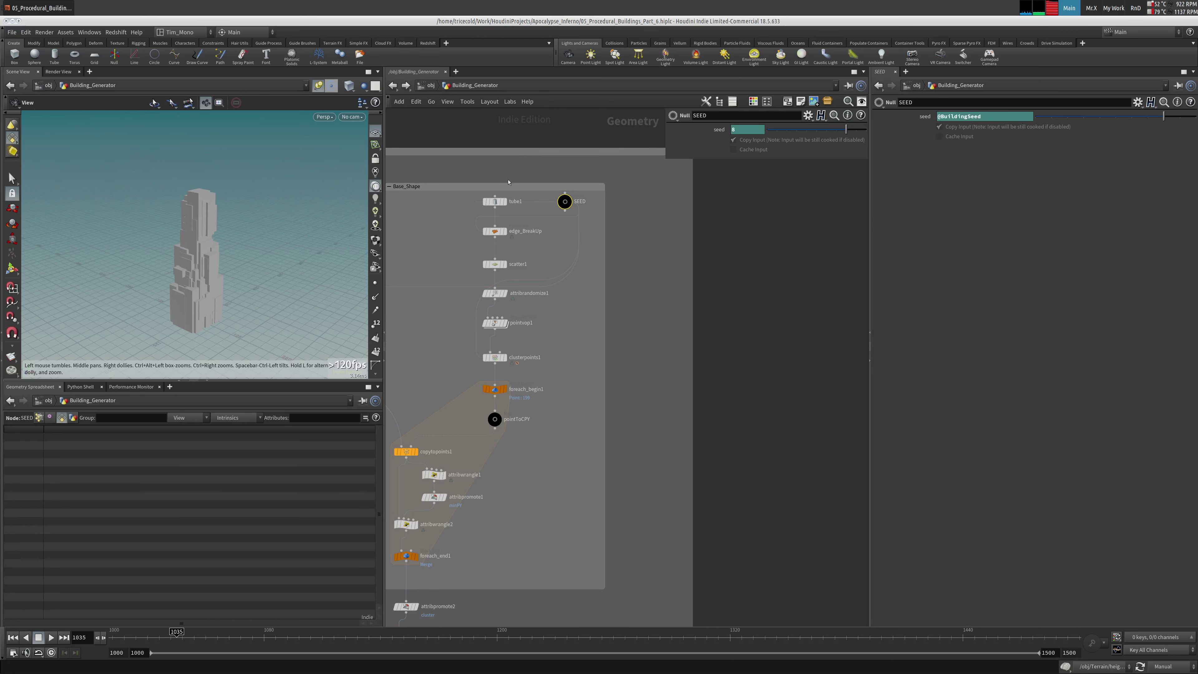
middle_drag(415, 233, 704, 210)
click(461, 348)
middle_drag(461, 348, 368, 378)
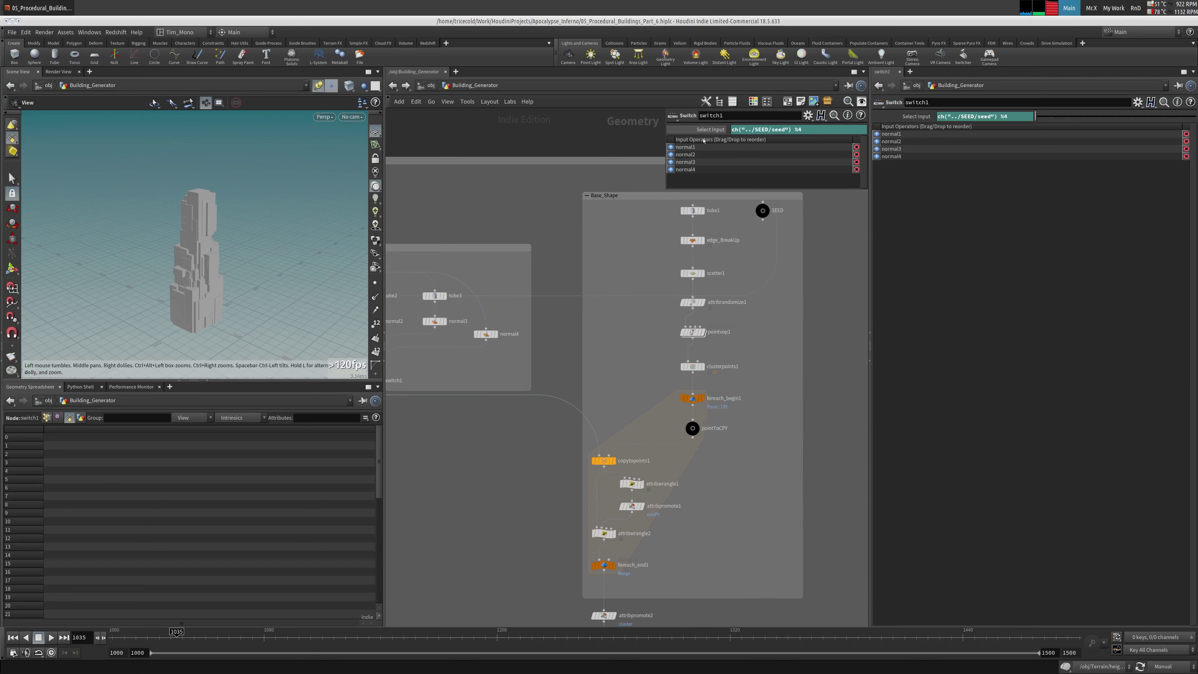
middle_drag(756, 231, 659, 251)
click(666, 229)
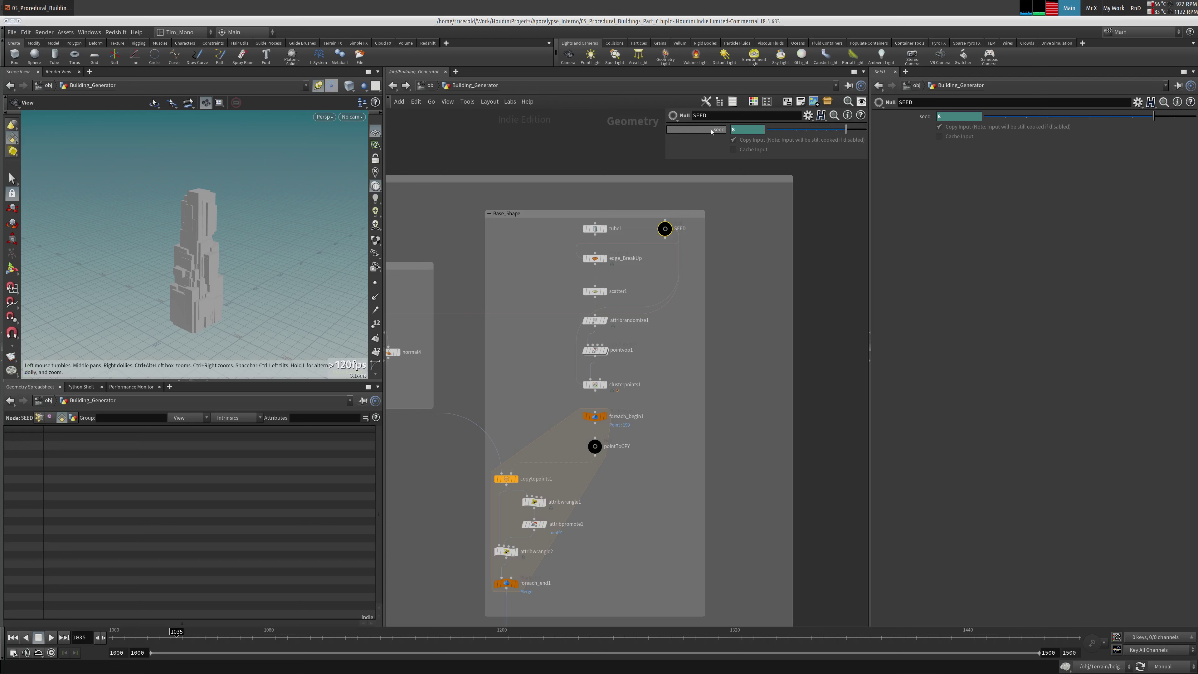
middle_drag(474, 303, 609, 256)
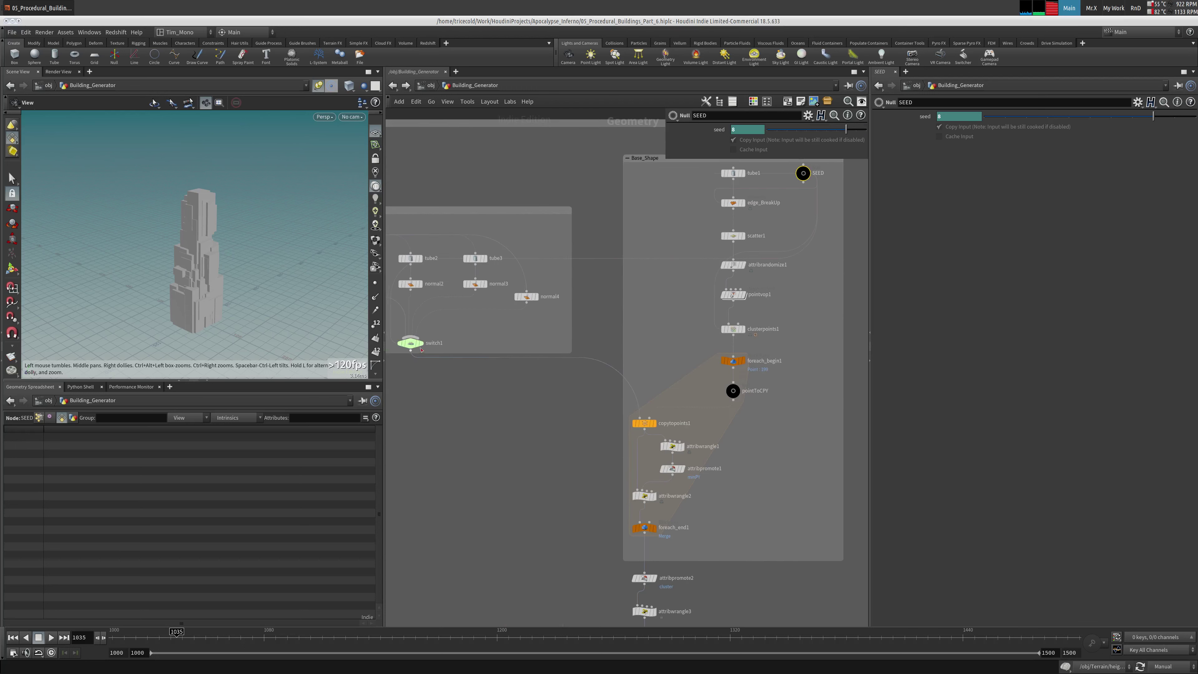
click(411, 343)
middle_drag(693, 139, 574, 245)
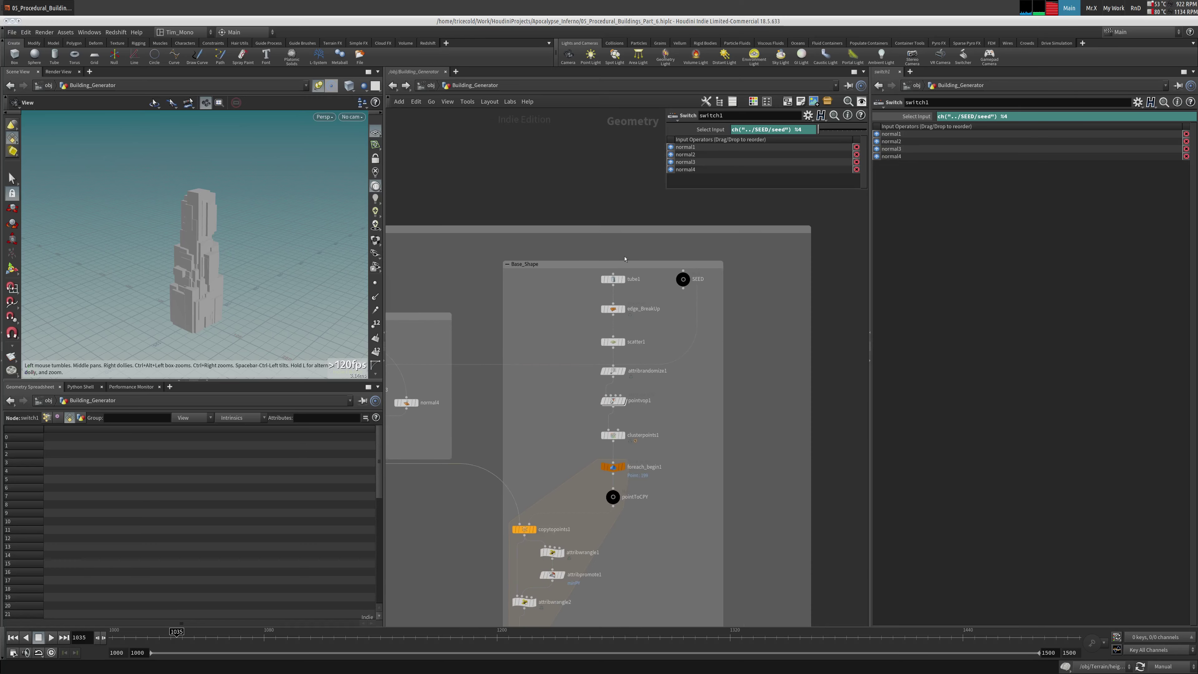
Switch the update mode to Auto Update and open the Simulations TOP network from the object level
click(1161, 667)
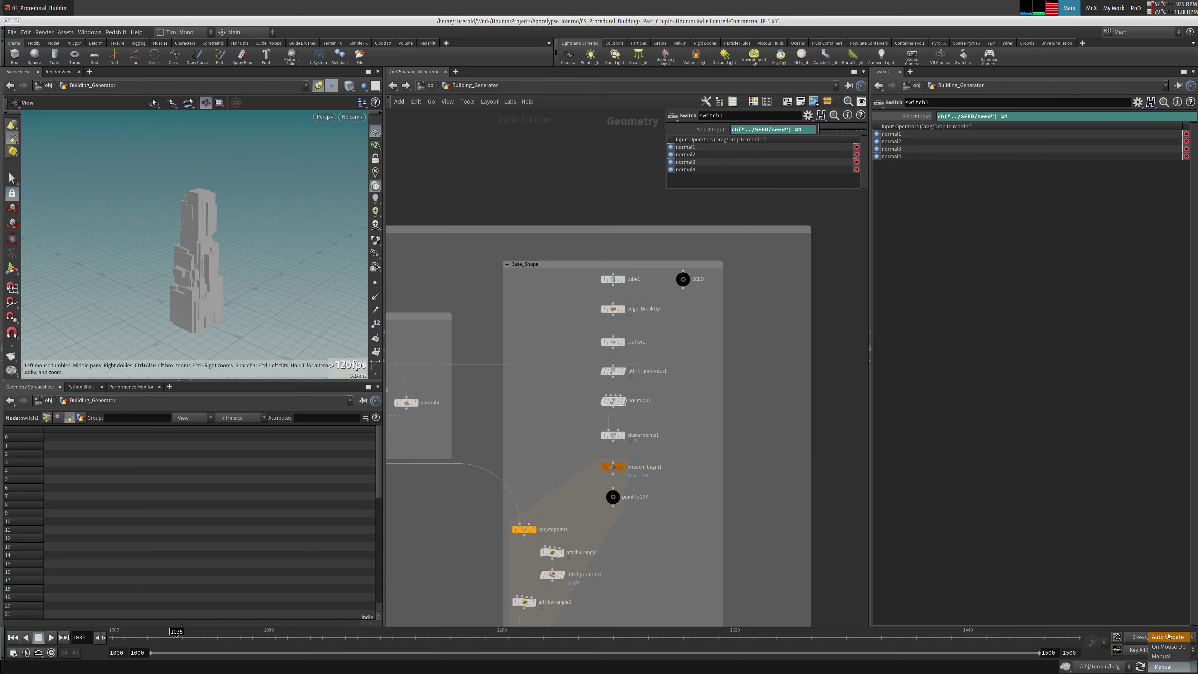
click(1169, 637)
key(g)
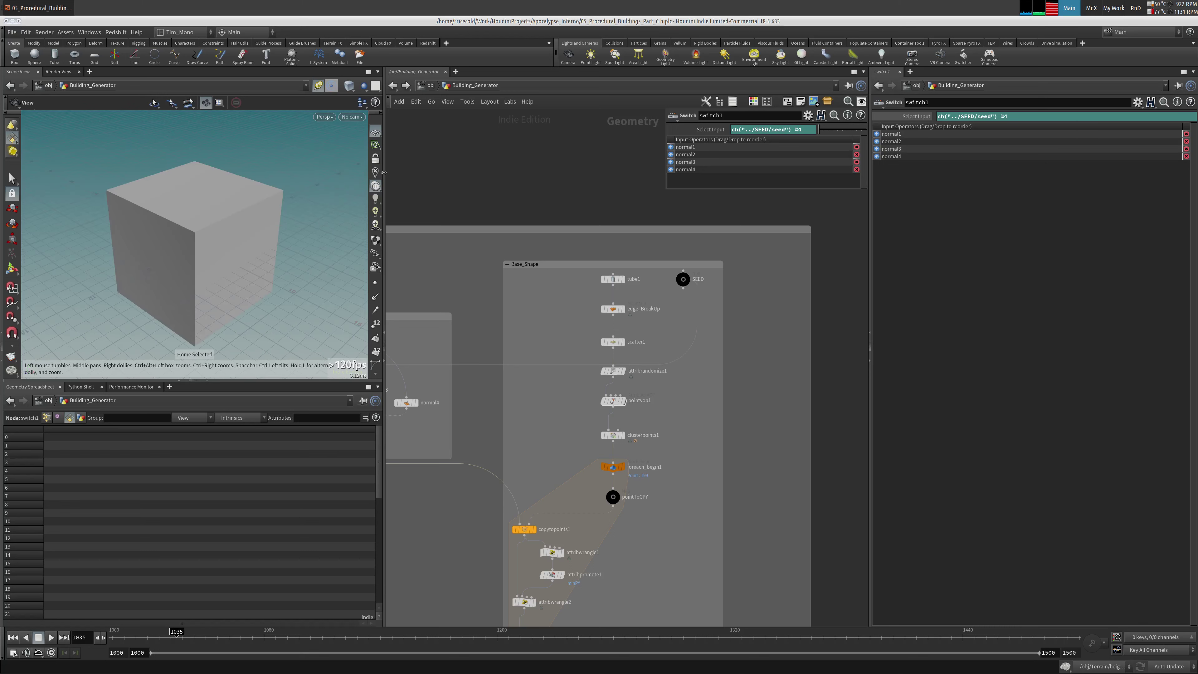
click(427, 89)
click(448, 139)
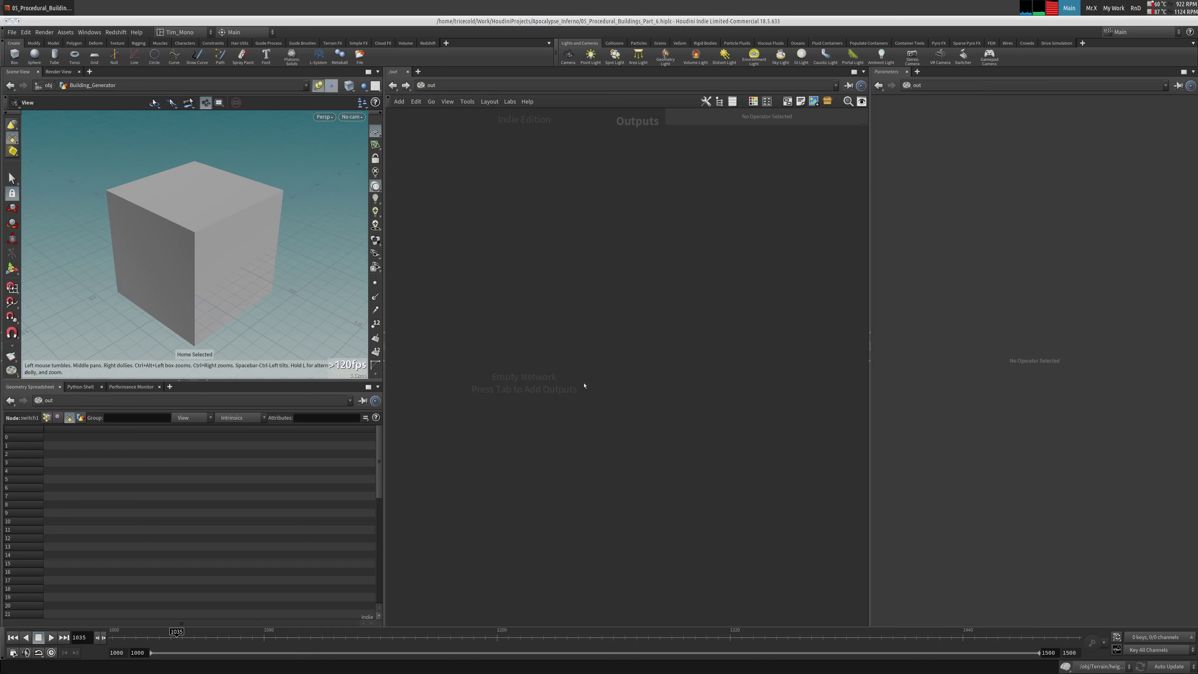
click(429, 86)
click(453, 130)
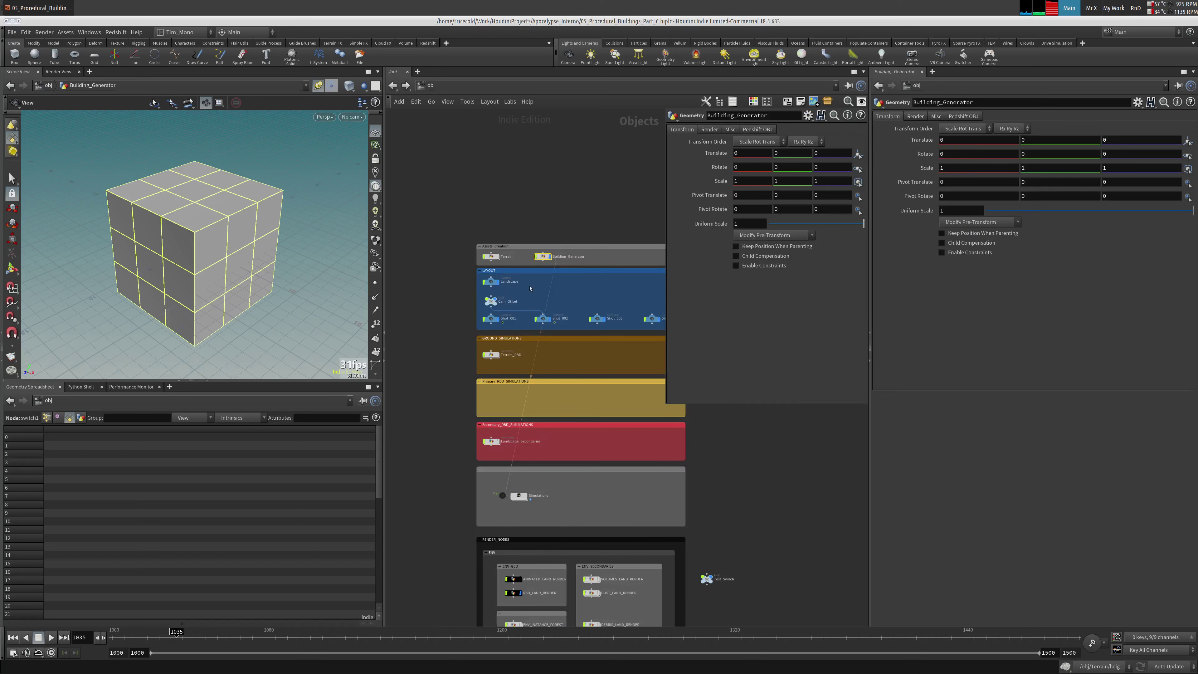
double_click(519, 495)
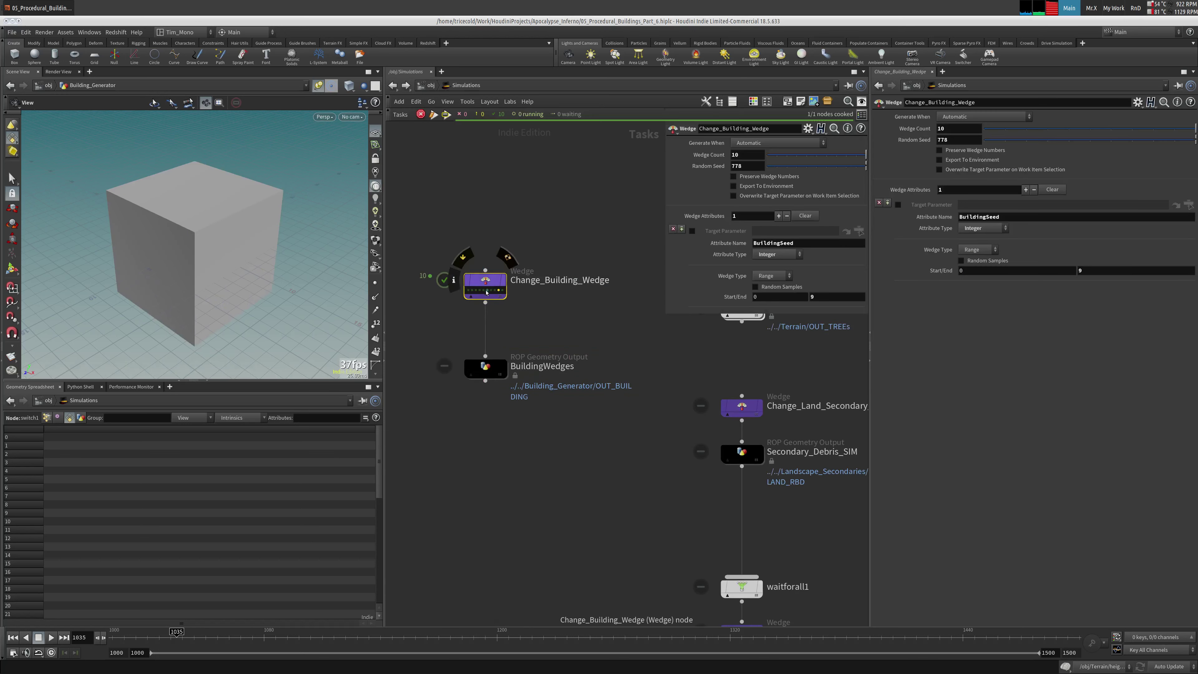
Select individual work items on Change_Building_Wedge to check how the viewport geometry responds under automatic updates
click(488, 290)
click(486, 290)
click(484, 290)
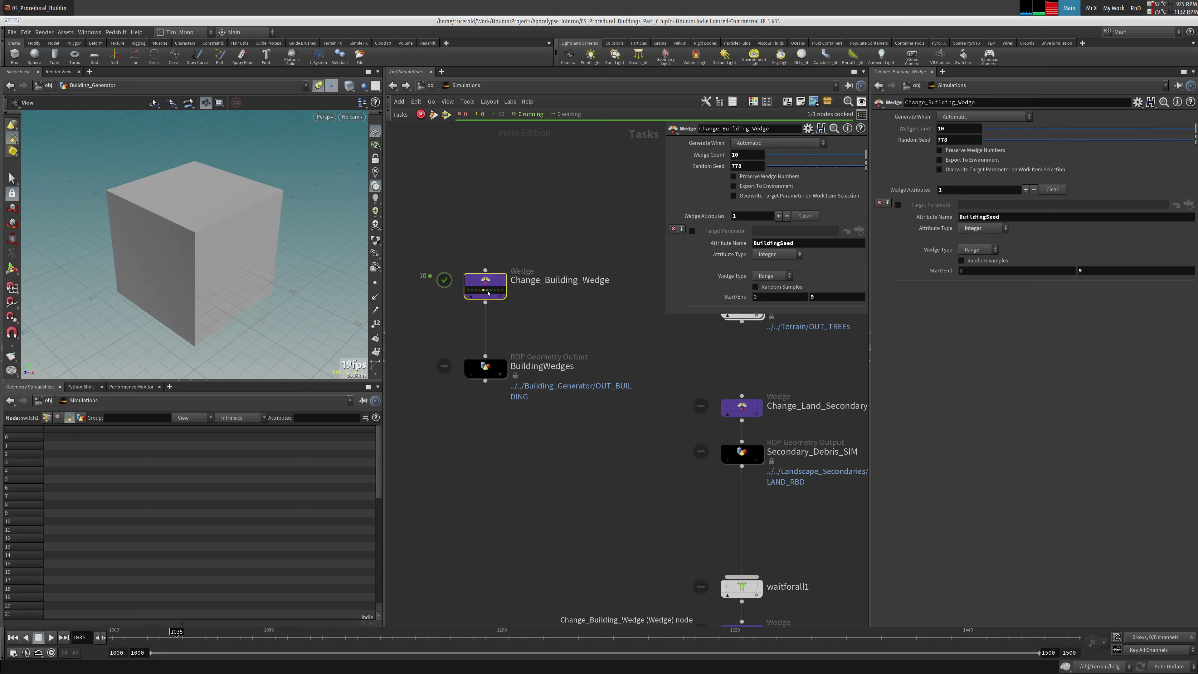
click(473, 290)
click(474, 290)
click(472, 290)
click(469, 290)
Set the update mode to Manual at the object level and save the scene
click(431, 85)
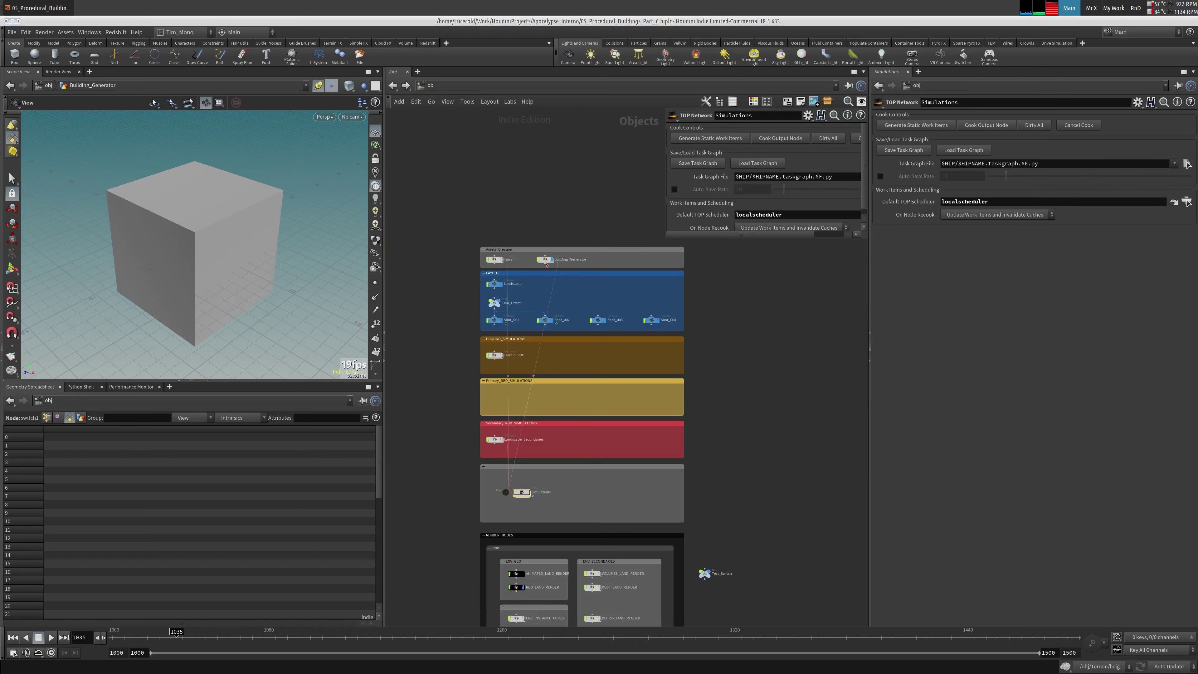
click(1168, 666)
click(1163, 660)
click(10, 32)
click(29, 88)
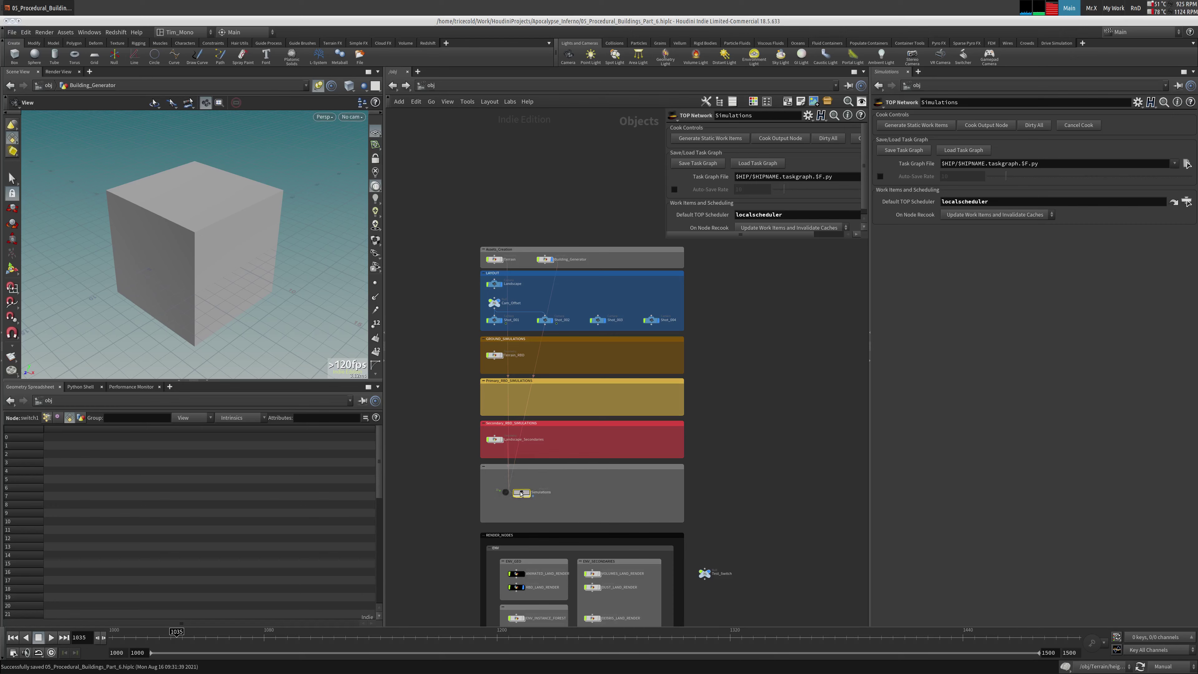
In the Simulations network, clear the TOP Scheduler Override of the BuildingWedges ROP Geometry Output
double_click(526, 496)
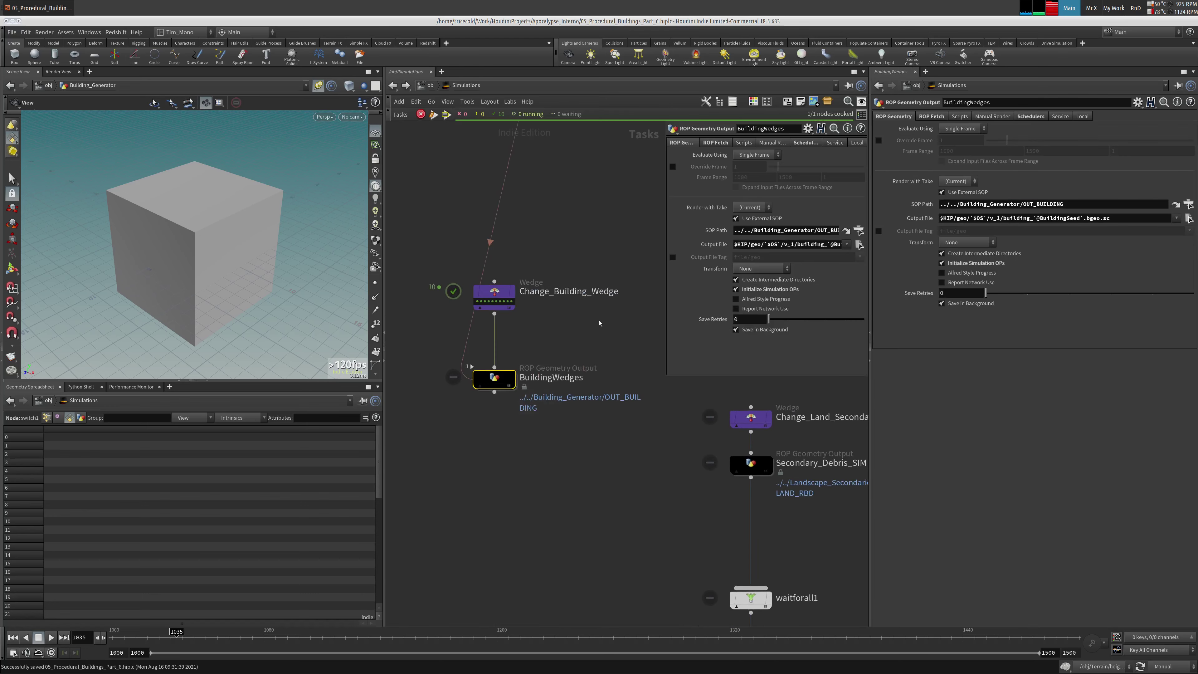
click(815, 146)
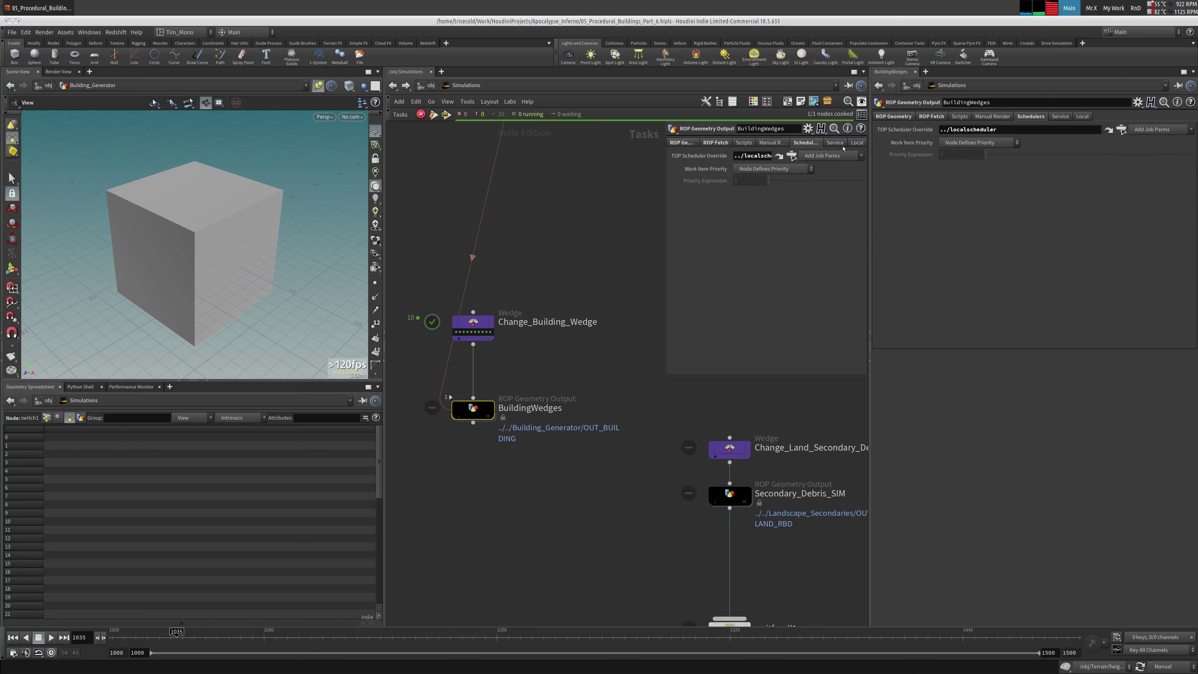
triple_click(763, 156)
key(BackSpace)
Enable the Single option in the local scheduler settings of BuildingWedges
click(856, 143)
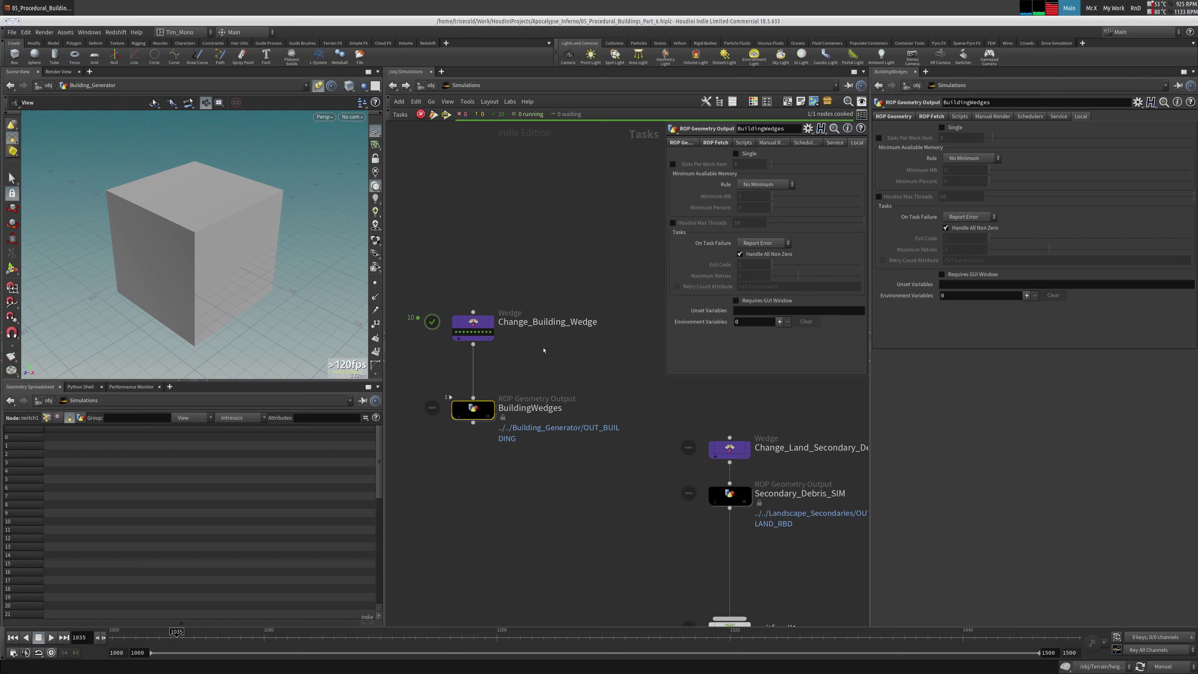
middle_drag(546, 349, 566, 339)
drag(564, 360, 464, 437)
click(736, 154)
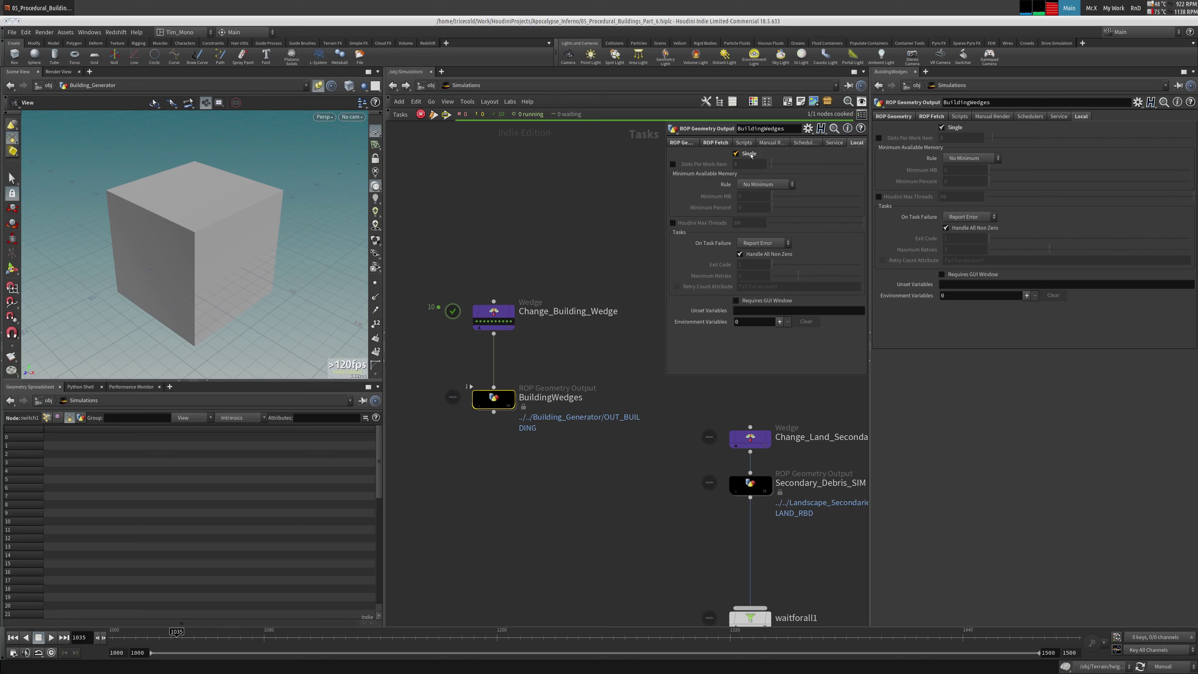
scroll(171, 259, down, 5)
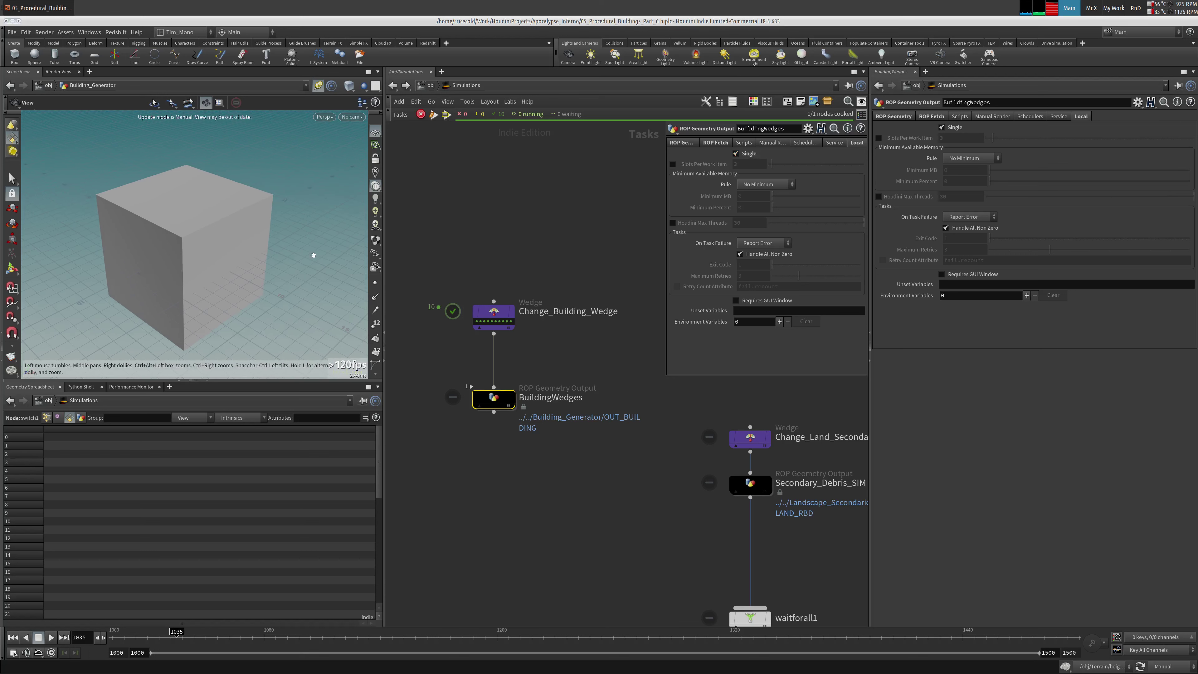
middle_drag(171, 259, 185, 255)
click(748, 155)
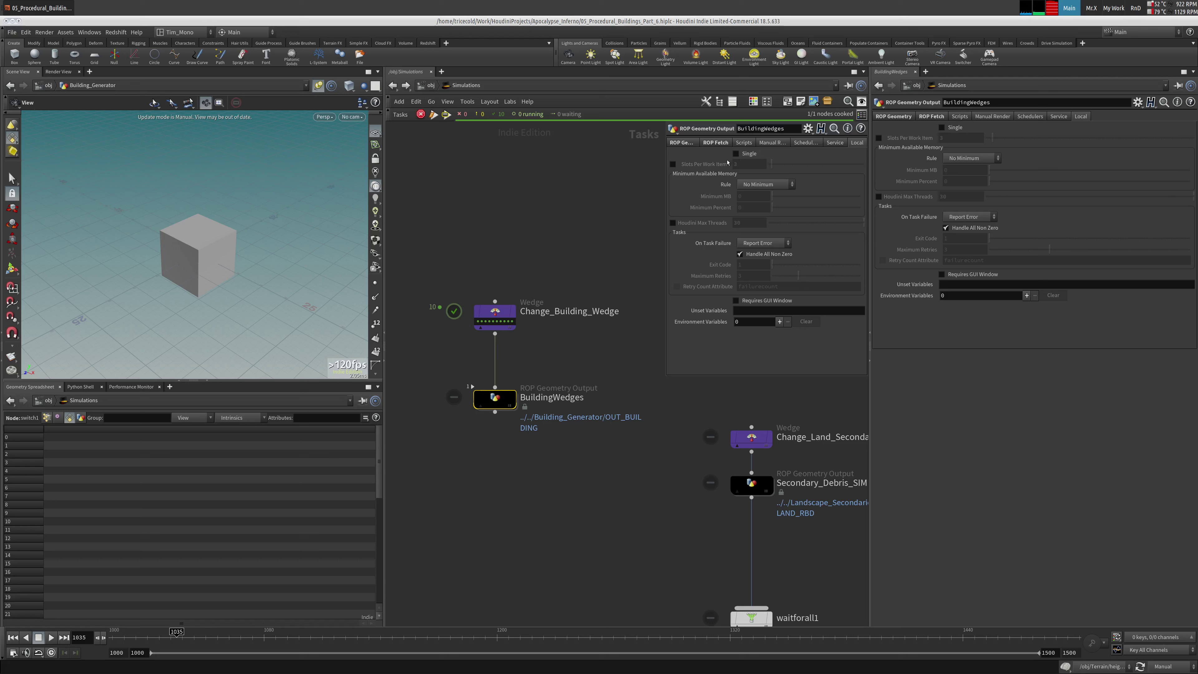
click(736, 153)
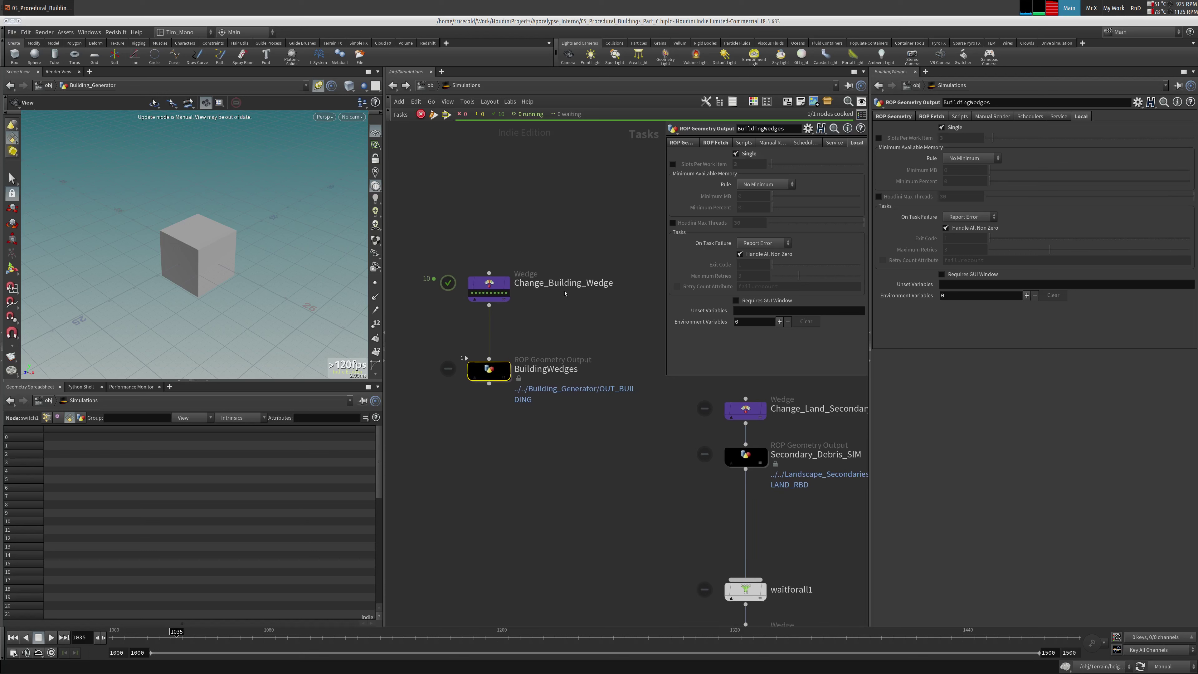
Save the scene and cook the BuildingWedges node to write out the building variations
click(12, 32)
click(26, 88)
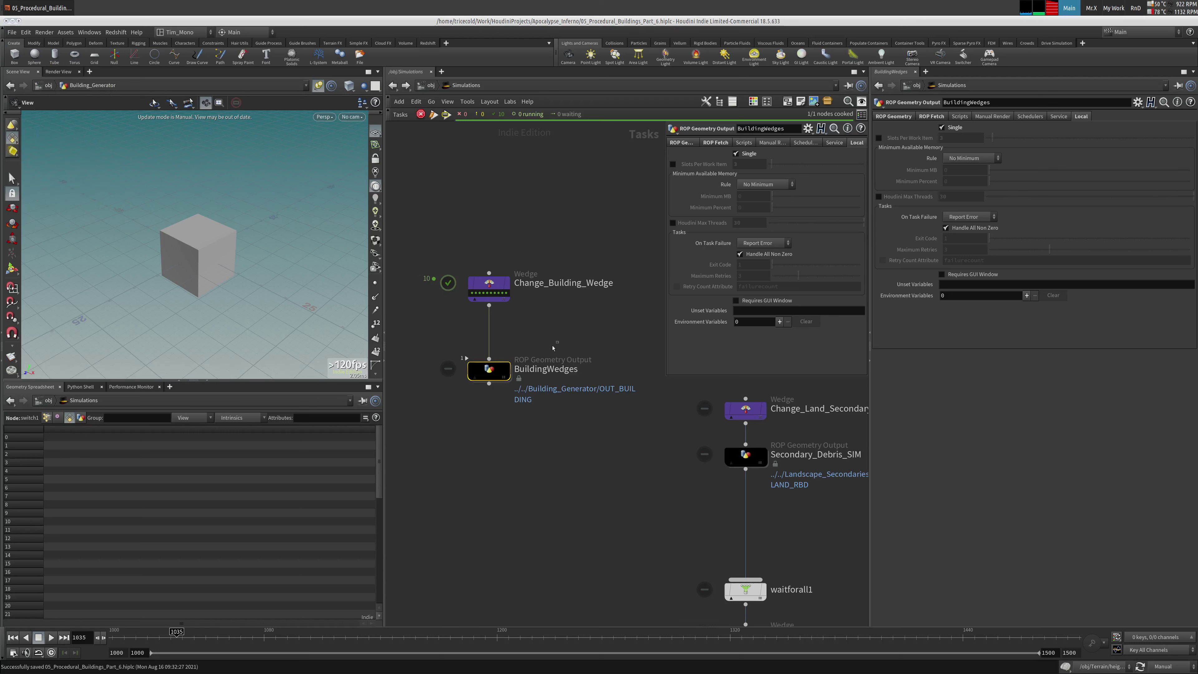
right_click(498, 368)
click(565, 418)
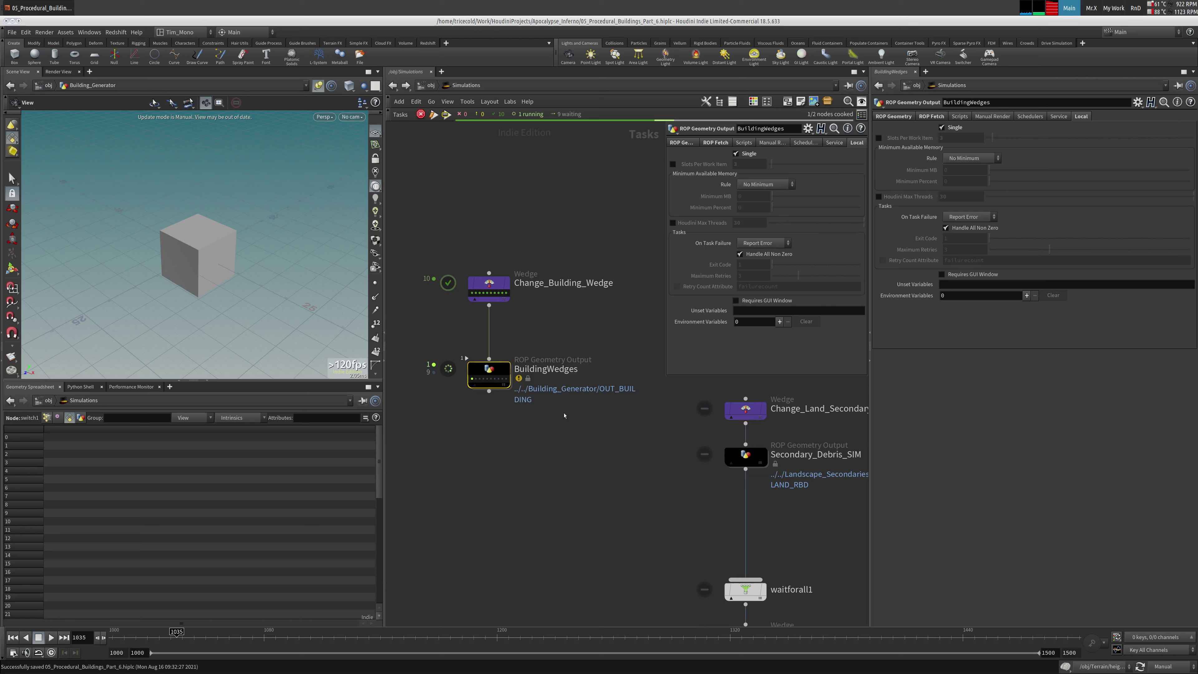